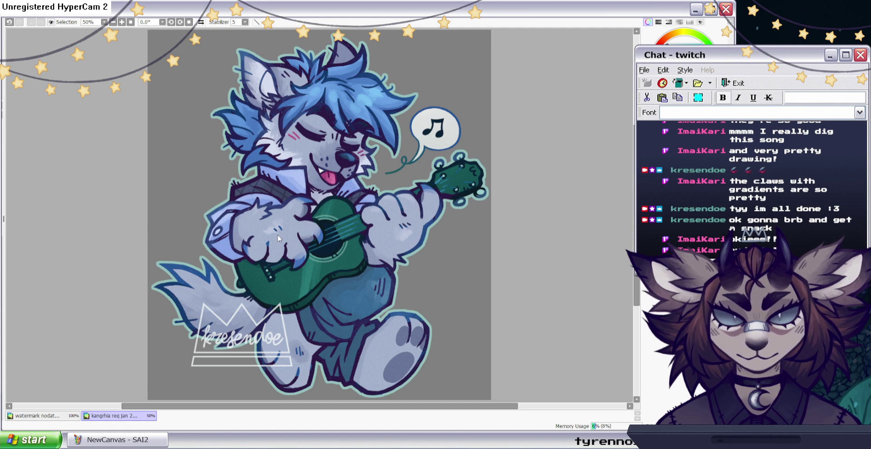
In brooke req dec.sai2, clear all artwork except the polaroid frame and fill the photo area with medium grey.
click(400, 343)
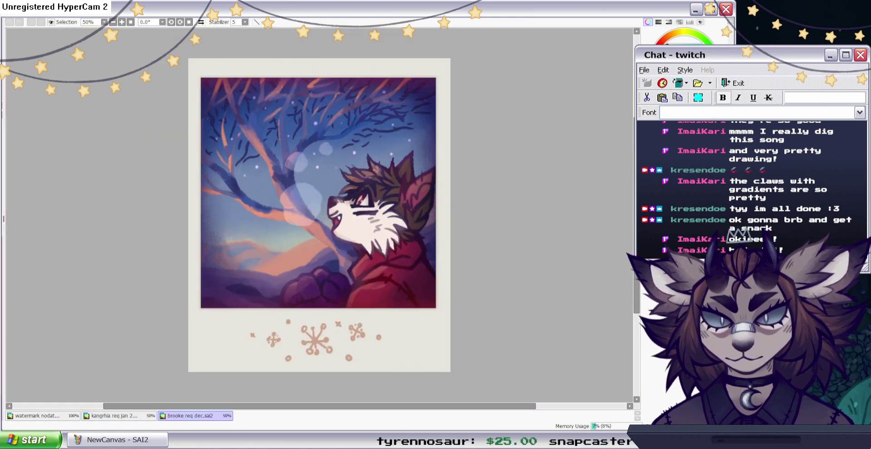
key(Delete)
key(Delete)
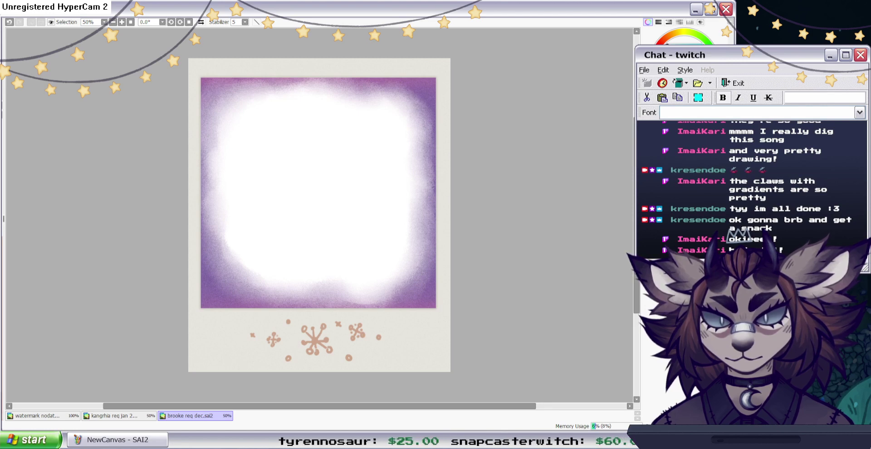
key(Delete)
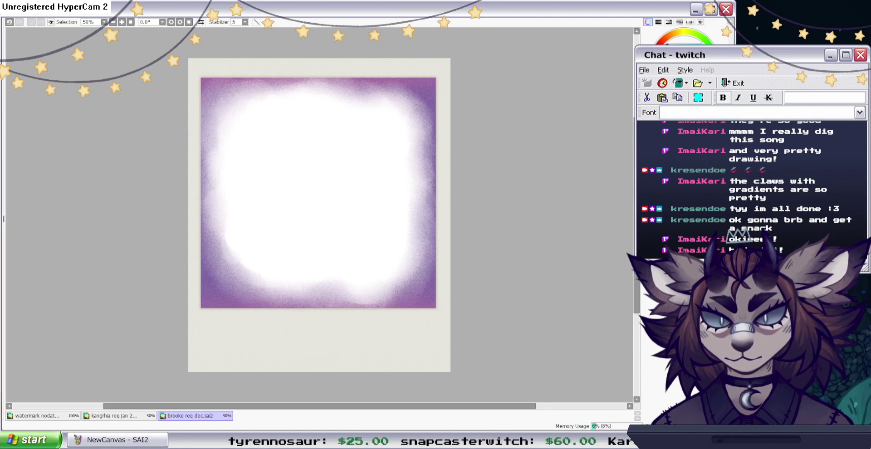
key(Delete)
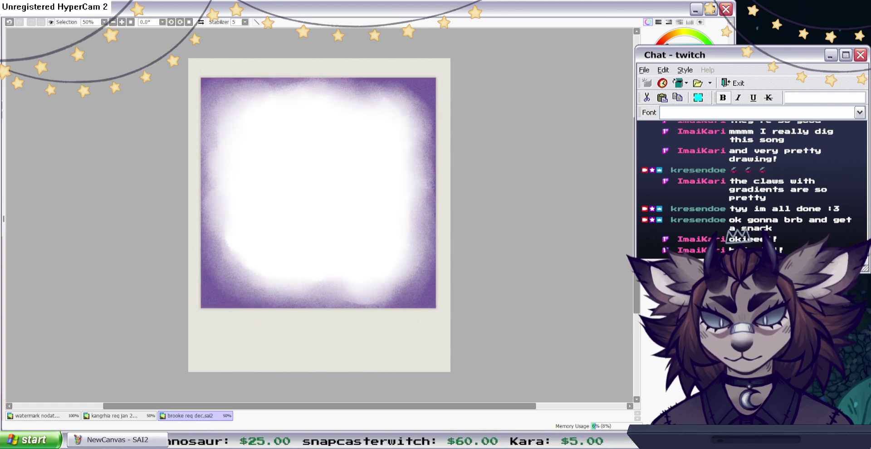
key(Delete)
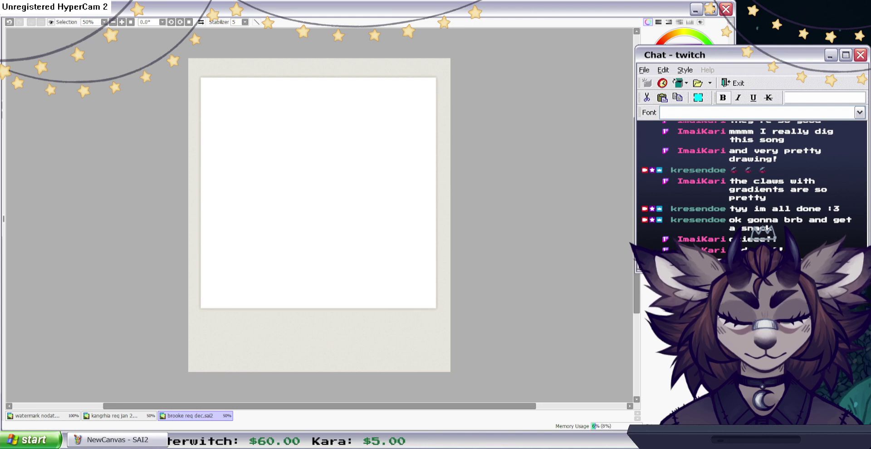
key(n)
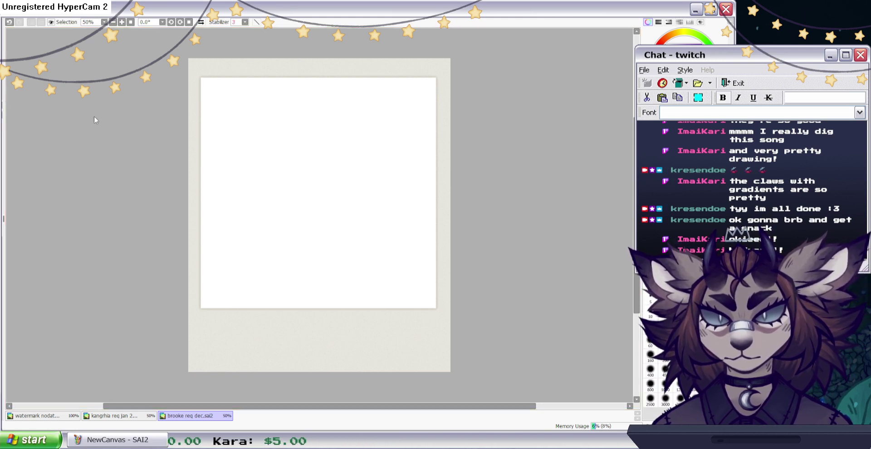
key(ctrl+f)
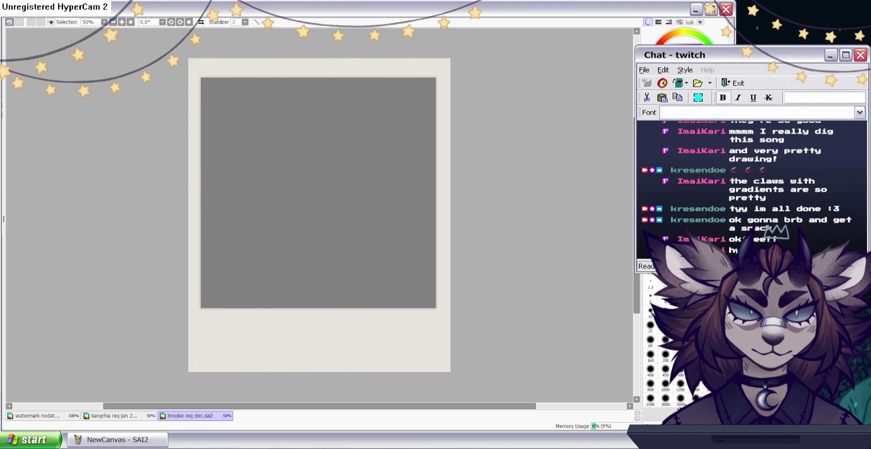
Open the character reference n3qvzxhu.bmp and frame all four figures in the view.
drag(1, 177, 227, 177)
scroll(226, 177, up, 3)
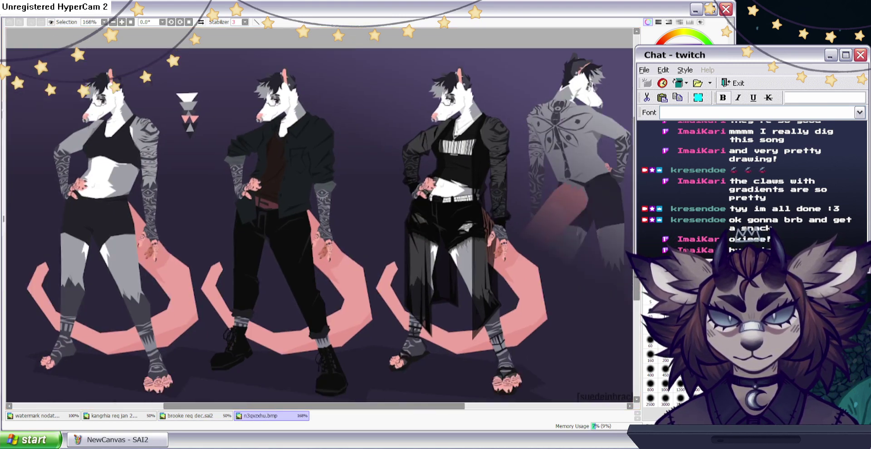
drag(318, 217, 305, 210)
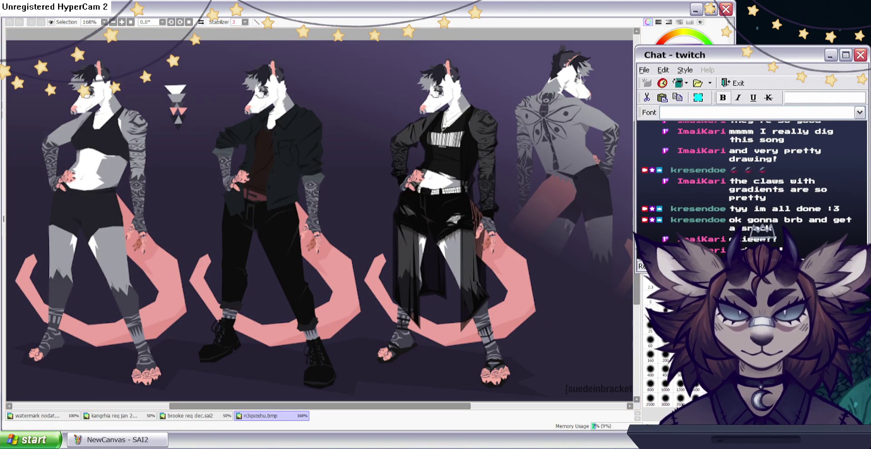
Save the emptied polaroid document as a new file whose name starts with "datastans req jan".
click(203, 416)
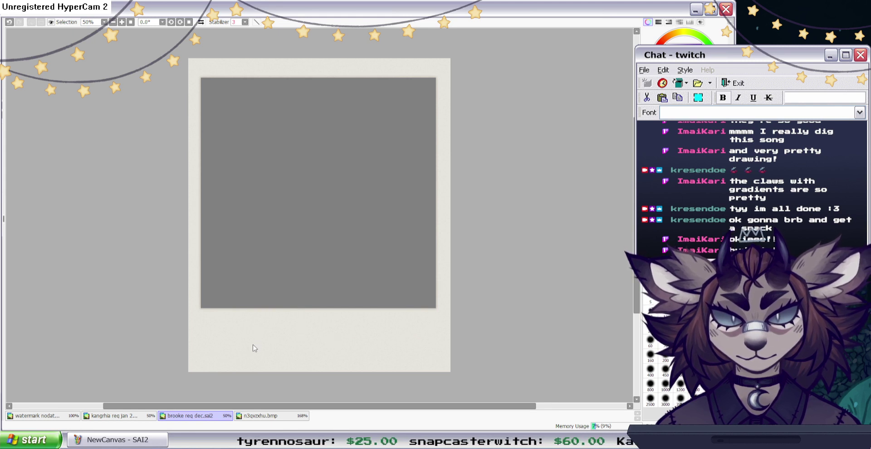
click(409, 342)
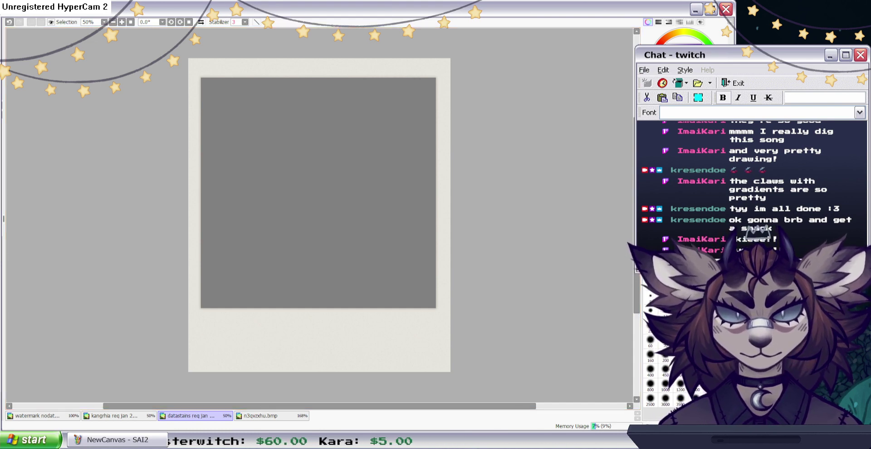
Check the character reference and sketch a loose construction circle for the head in the upper part of the polaroid's photo area.
click(270, 416)
click(220, 417)
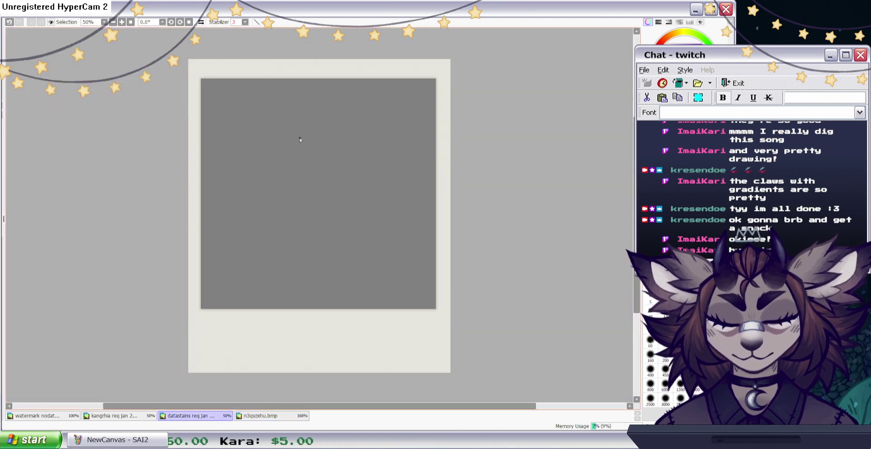
drag(265, 135, 263, 175)
drag(300, 119, 288, 174)
drag(242, 144, 309, 131)
mouse_move(286, 182)
mouse_down()
mouse_move(305, 134)
mouse_move(269, 114)
mouse_up()
drag(263, 116, 240, 157)
drag(308, 156, 285, 179)
drag(256, 114, 308, 132)
drag(243, 135, 277, 110)
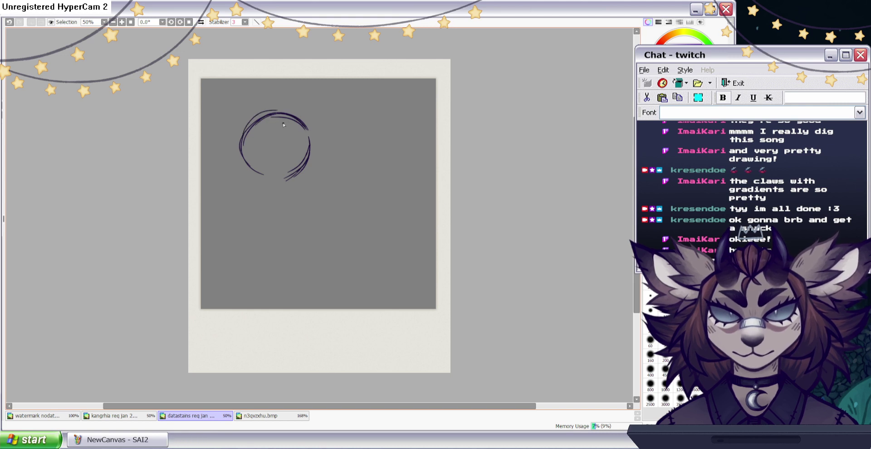
Sketch a long pointed muzzle with nose and mouth extending from the head circle and erase the overshooting nose line.
mouse_move(270, 113)
mouse_down()
mouse_move(344, 118)
mouse_move(318, 122)
mouse_move(341, 122)
mouse_move(339, 145)
mouse_move(298, 175)
mouse_up()
drag(339, 141, 317, 150)
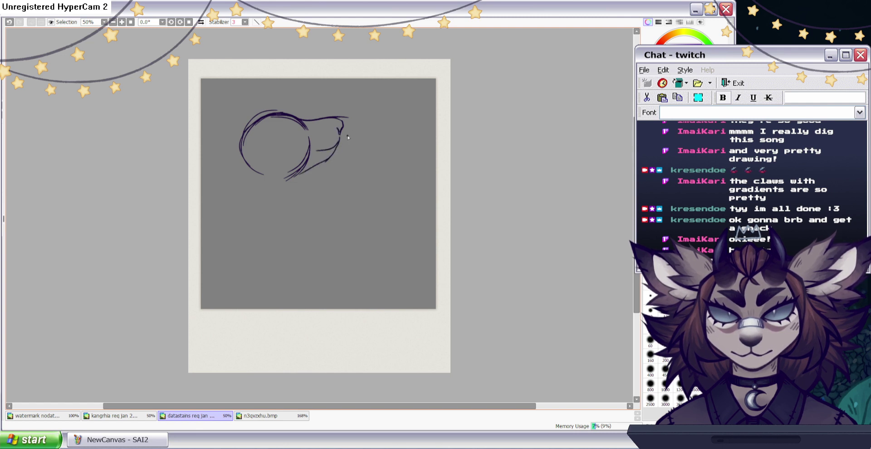
key(e)
drag(349, 114, 348, 120)
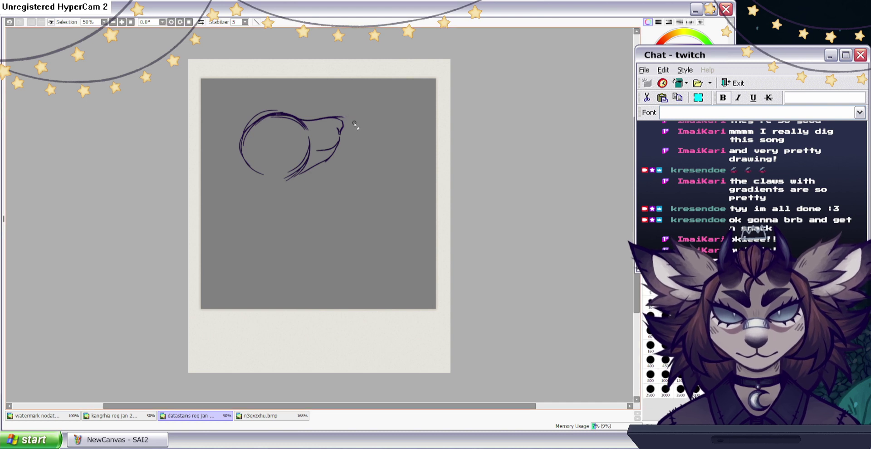
Erase the excess construction lines of the head circle, keeping the forehead, muzzle and jaw contour.
drag(278, 109, 248, 124)
drag(309, 133, 295, 121)
drag(246, 135, 247, 166)
mouse_move(306, 156)
mouse_down()
mouse_move(311, 142)
mouse_move(286, 172)
mouse_up()
drag(310, 137, 308, 155)
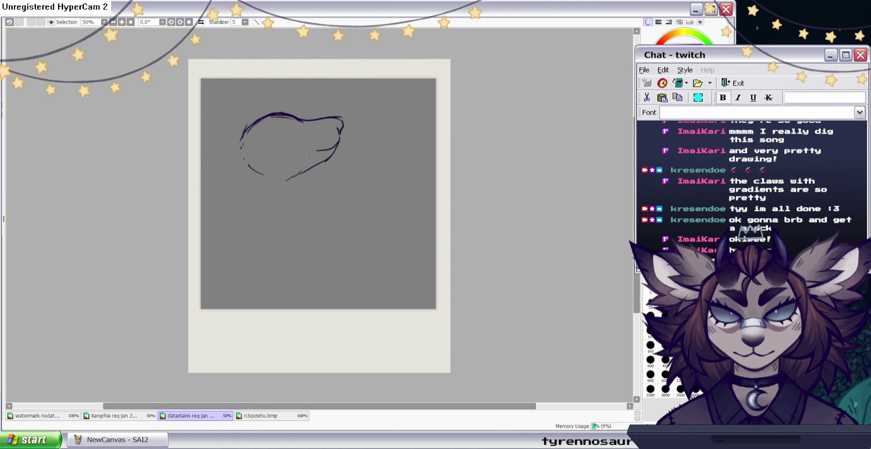
click(258, 415)
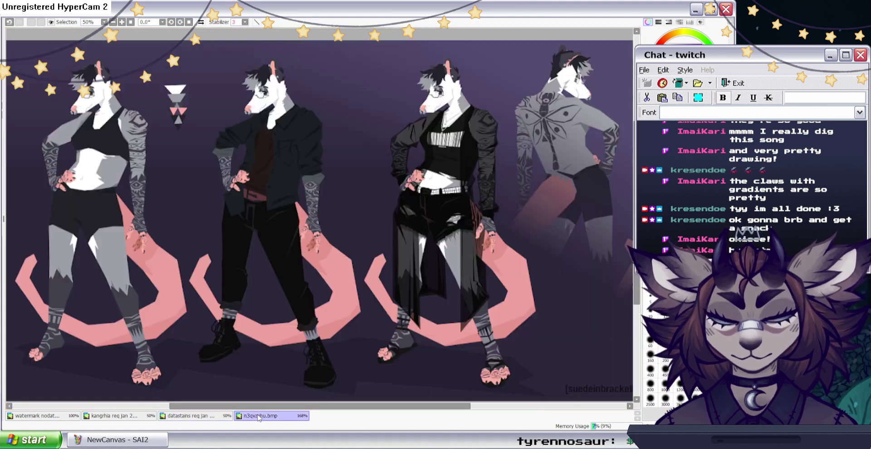
click(225, 416)
drag(275, 86, 249, 136)
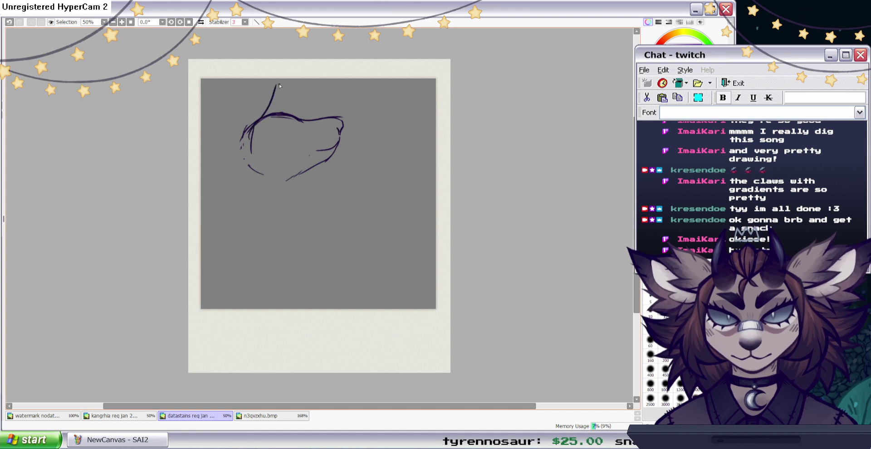
mouse_move(275, 87)
mouse_down()
mouse_move(281, 134)
mouse_move(271, 145)
mouse_move(232, 116)
mouse_move(236, 92)
mouse_move(255, 115)
mouse_up()
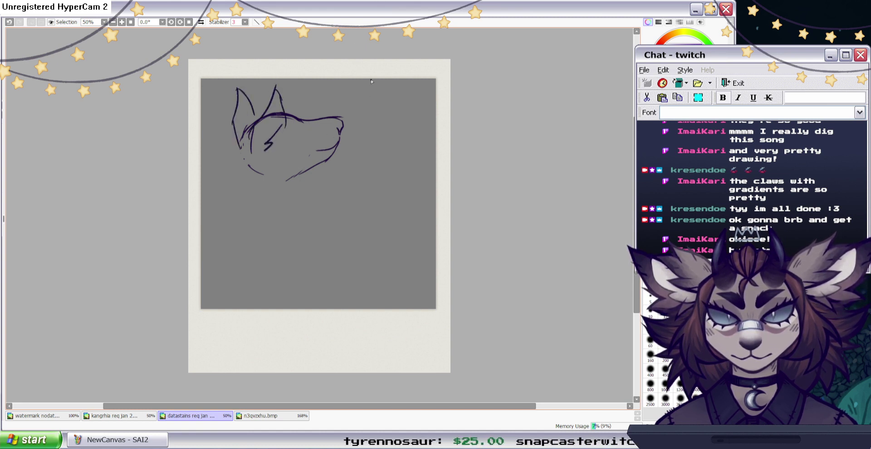
click(9, 22)
click(9, 22)
click(9, 22)
click(9, 22)
click(9, 21)
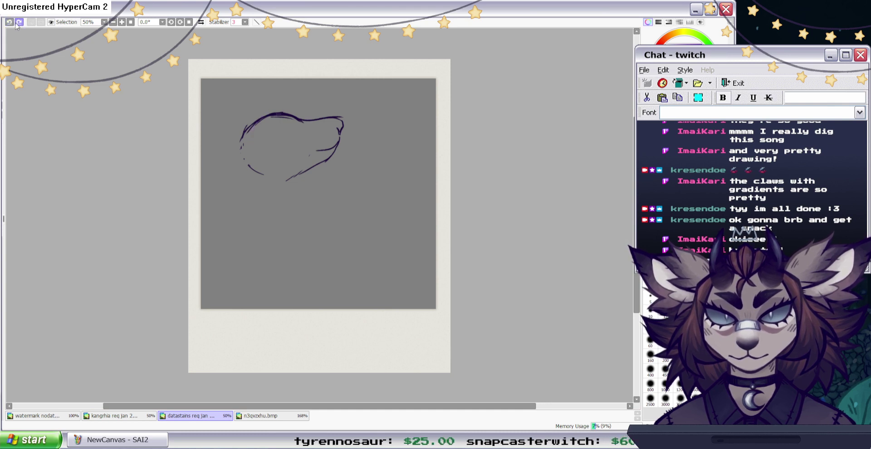
Sketch the chin fur, cheek marks, front neck line and one tall pointed ear, checking them against the character reference.
drag(291, 172, 275, 180)
drag(282, 153, 293, 148)
drag(299, 175, 291, 203)
mouse_move(245, 152)
mouse_down()
mouse_move(239, 132)
mouse_move(255, 93)
mouse_move(268, 131)
mouse_move(267, 149)
mouse_up()
click(236, 415)
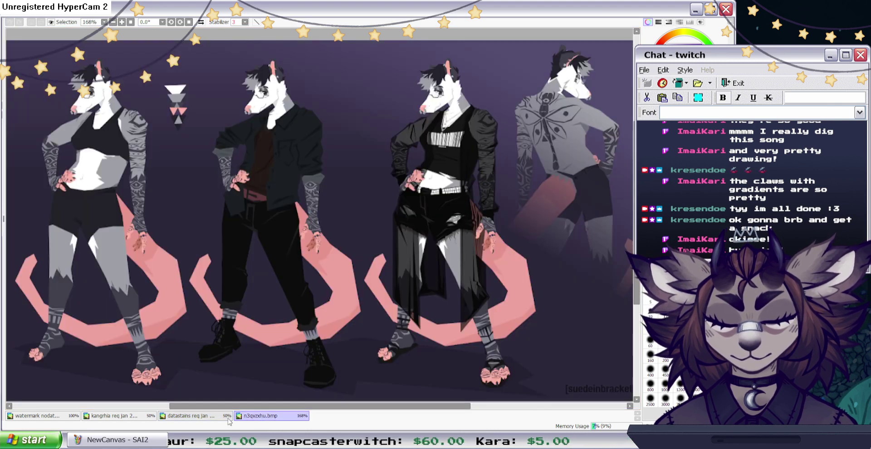
click(224, 417)
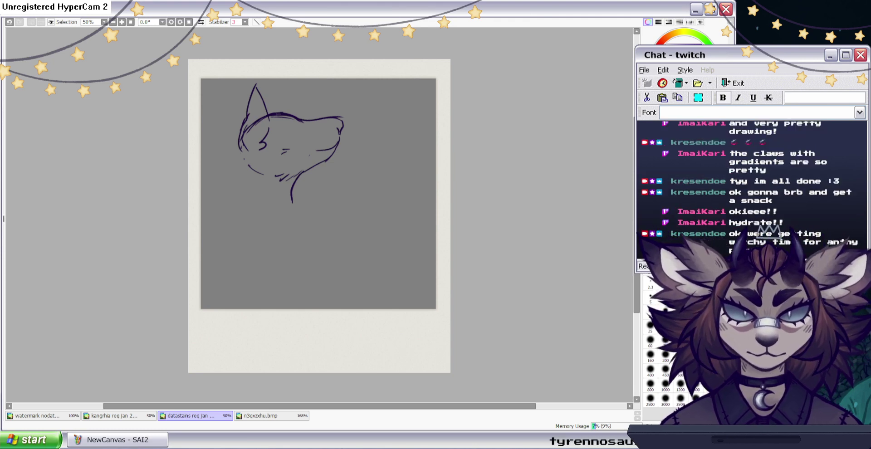
click(271, 415)
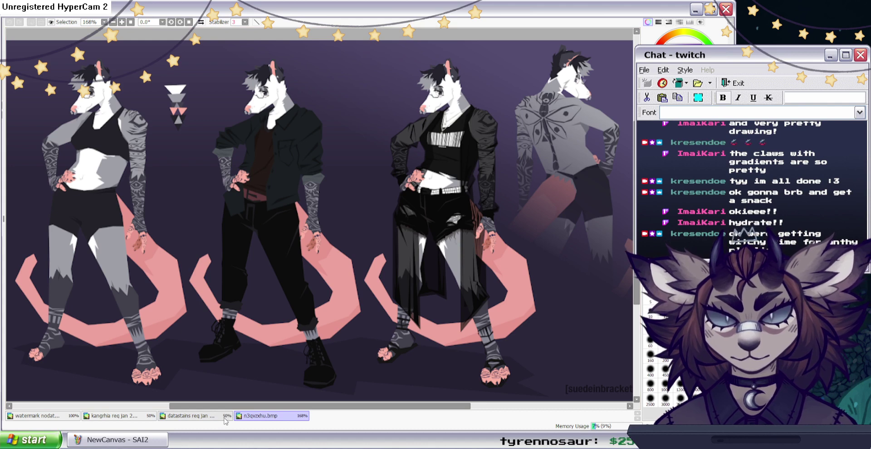
click(225, 417)
mouse_move(308, 117)
mouse_down()
mouse_move(309, 144)
mouse_move(305, 122)
mouse_up()
click(9, 22)
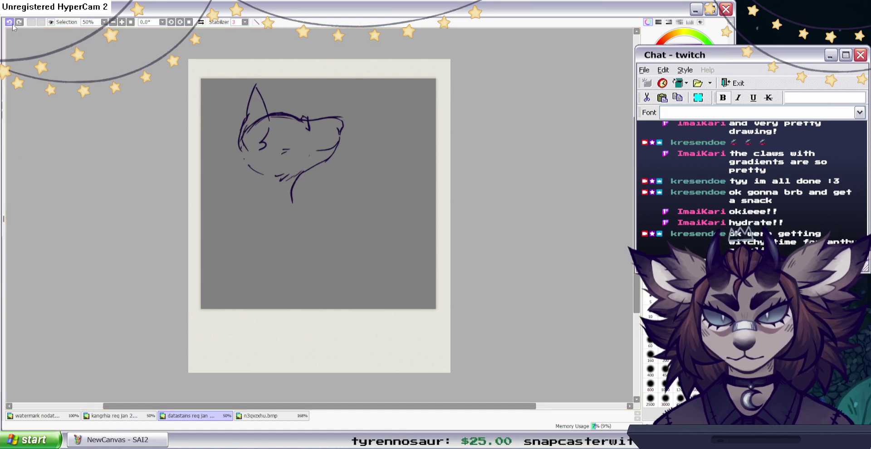
Flip the canvas view horizontally and clean up the overlapping lines around the ear and back of the head.
click(200, 22)
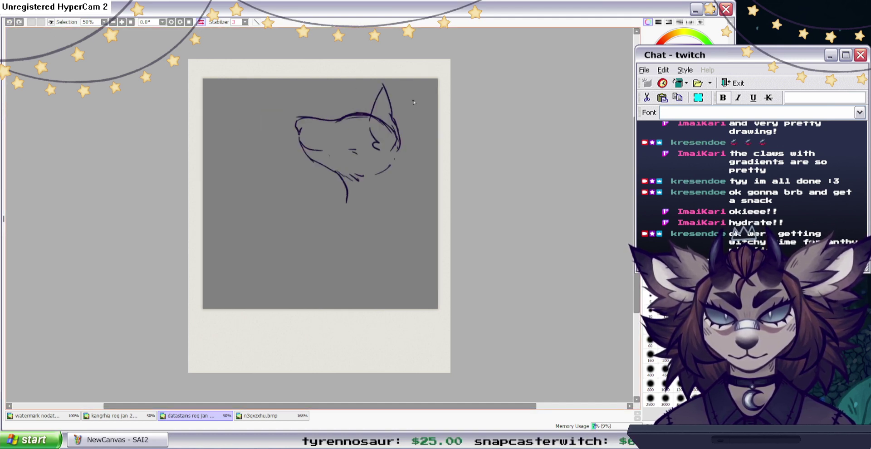
key(g)
mouse_move(390, 153)
mouse_down()
mouse_move(395, 134)
mouse_move(394, 145)
mouse_move(376, 118)
mouse_move(396, 128)
mouse_up()
key(ctrl+z)
key(e)
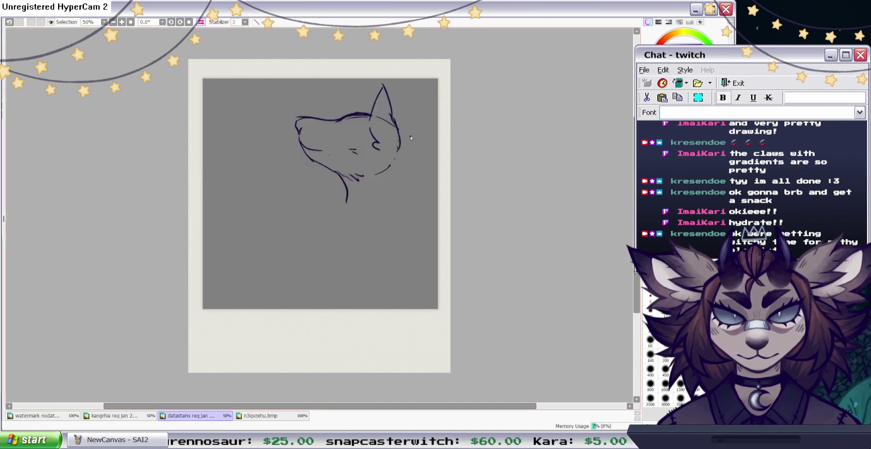
Sketch a spiky forelock above the brow and a hair tuft behind the ear, and restore the unflipped view.
mouse_move(375, 101)
mouse_down()
mouse_move(332, 87)
mouse_move(343, 116)
mouse_up()
mouse_move(396, 111)
mouse_down()
mouse_move(411, 119)
mouse_move(410, 146)
mouse_up()
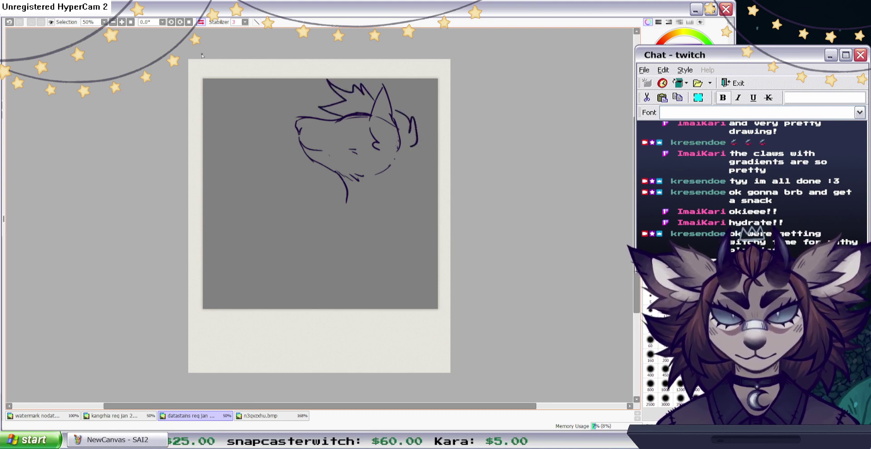
click(201, 22)
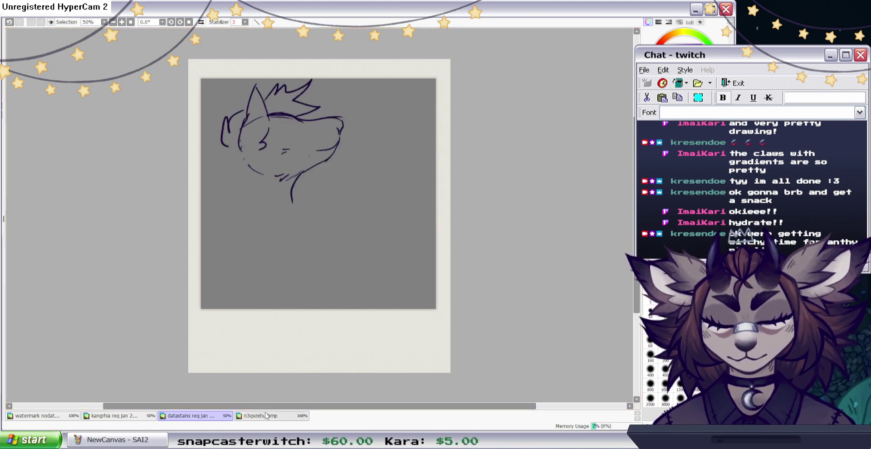
Sketch a narrow half-closed eye with its brow line below the forelock, based on the character reference.
click(248, 415)
click(221, 416)
mouse_move(304, 129)
mouse_down()
mouse_move(286, 121)
mouse_move(340, 132)
mouse_move(276, 128)
mouse_move(304, 134)
mouse_up()
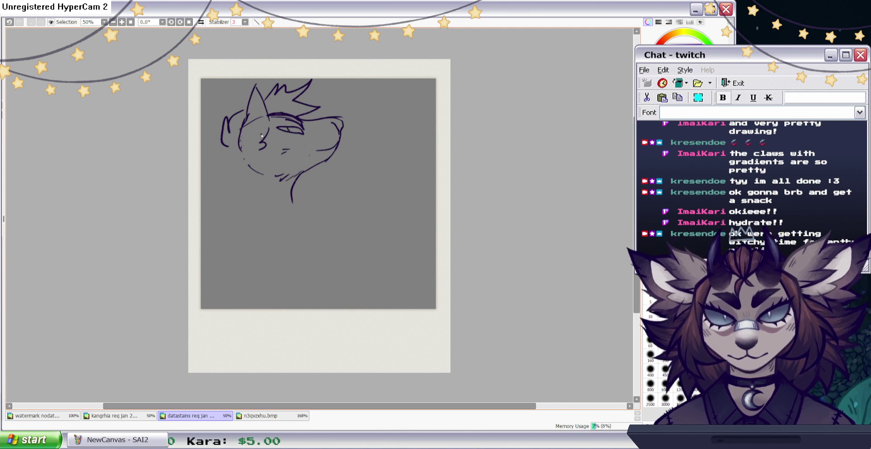
drag(255, 91, 252, 146)
key(ctrl+z)
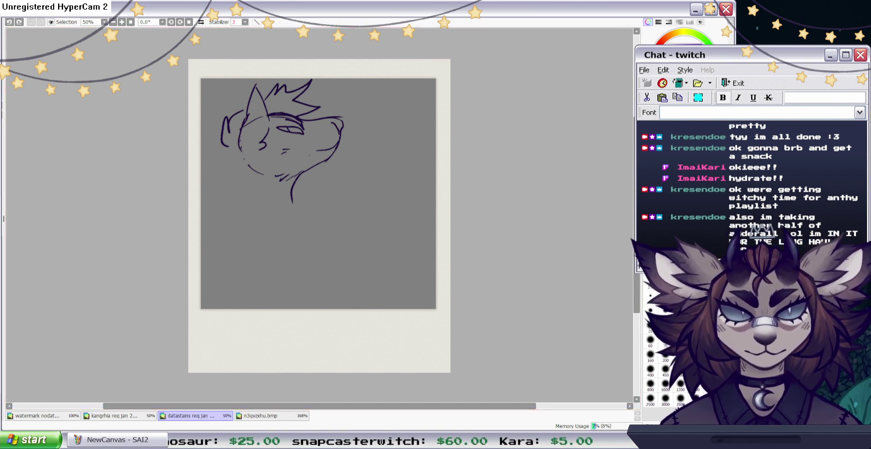
Lasso the ear, transform it to sit slightly lower and smaller on the head, and add its inner fold line.
click(657, 120)
mouse_move(261, 149)
mouse_down()
mouse_move(271, 128)
mouse_move(268, 100)
mouse_move(244, 96)
mouse_move(257, 142)
mouse_up()
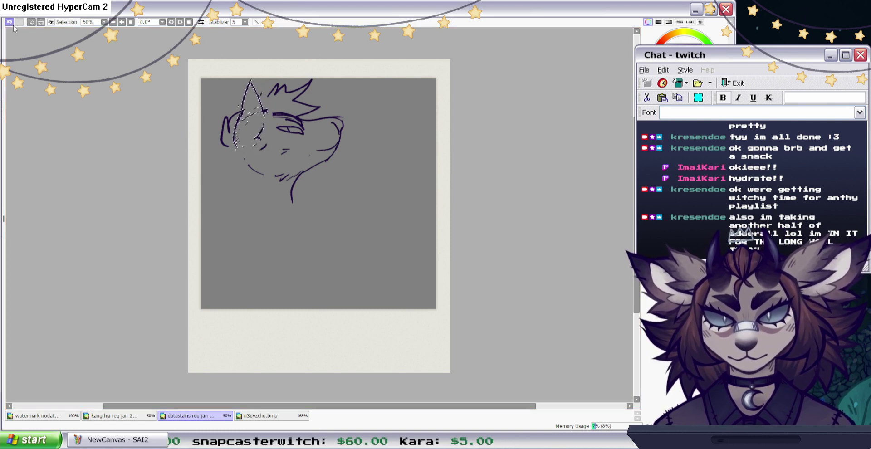
key(ctrl+t)
drag(237, 81, 238, 91)
drag(269, 147, 288, 131)
key(Return)
key(n)
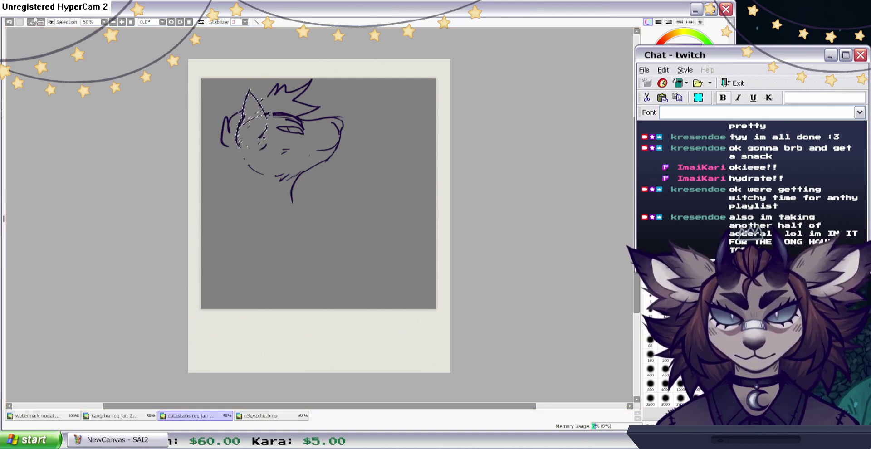
key(ctrl+d)
drag(257, 151, 248, 94)
Sketch the neck, back and shoulder contour below the head, with curved chest lines and a small mark on the muzzle.
drag(244, 182, 221, 224)
drag(292, 193, 333, 267)
mouse_move(332, 266)
mouse_down()
mouse_move(300, 239)
mouse_move(265, 260)
mouse_up()
drag(221, 225, 206, 281)
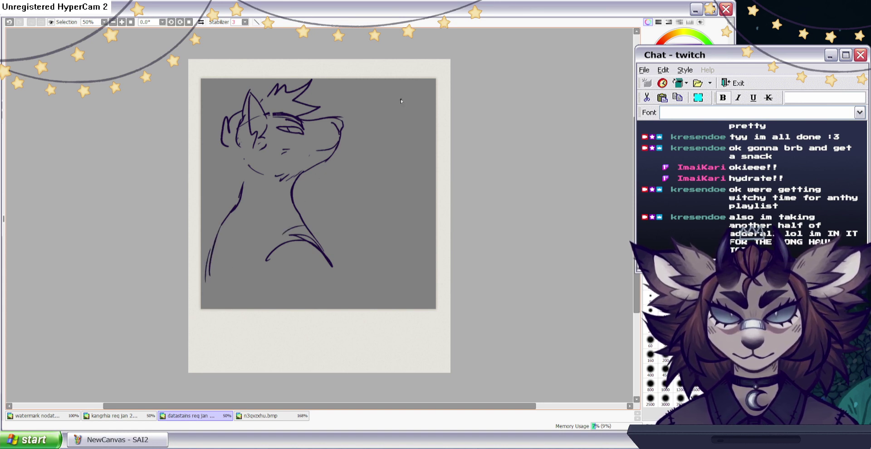
drag(307, 126, 312, 138)
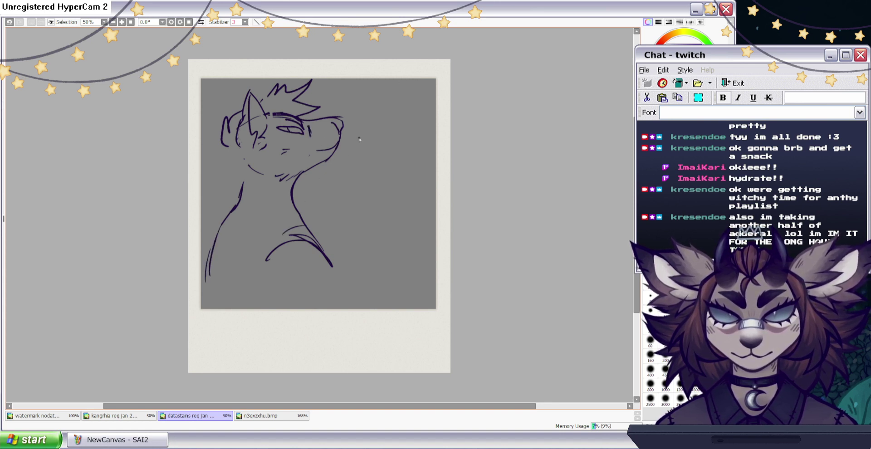
mouse_move(319, 224)
mouse_down()
mouse_move(305, 230)
mouse_move(329, 224)
mouse_up()
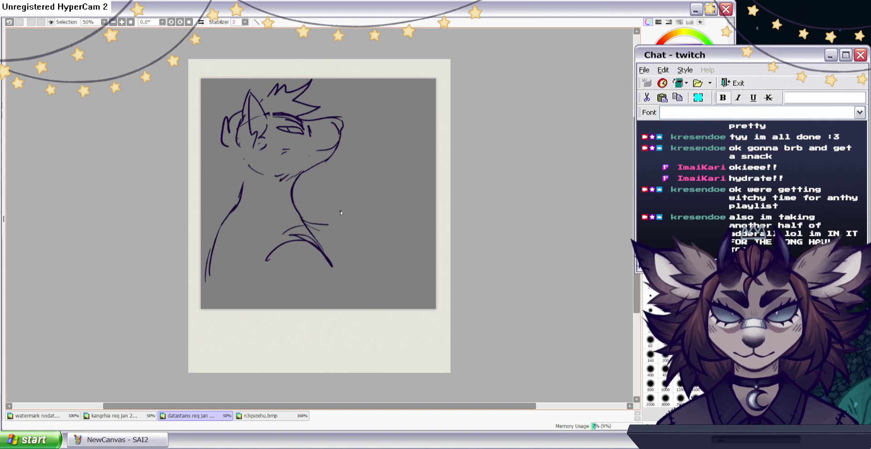
Sketch a raised forearm with curled fingers in front of the chest, and remove the straight line drawn above the hand.
mouse_move(345, 262)
mouse_down()
mouse_move(329, 229)
mouse_move(352, 182)
mouse_move(370, 204)
mouse_move(362, 173)
mouse_move(409, 137)
mouse_move(389, 153)
mouse_move(399, 176)
mouse_move(387, 172)
mouse_up()
mouse_move(385, 162)
mouse_down()
mouse_move(393, 149)
mouse_move(395, 191)
mouse_move(391, 176)
mouse_up()
mouse_move(386, 173)
mouse_down()
mouse_move(381, 180)
mouse_move(391, 162)
mouse_move(367, 169)
mouse_move(400, 168)
mouse_move(396, 180)
mouse_move(391, 150)
mouse_move(406, 139)
mouse_move(396, 137)
mouse_up()
click(669, 136)
key(ctrl+z)
click(669, 136)
key(n)
mouse_move(382, 168)
mouse_down()
mouse_move(393, 138)
mouse_move(407, 150)
mouse_move(396, 153)
mouse_move(411, 155)
mouse_move(391, 158)
mouse_up()
drag(374, 203, 360, 263)
drag(369, 223, 357, 258)
drag(409, 140, 403, 79)
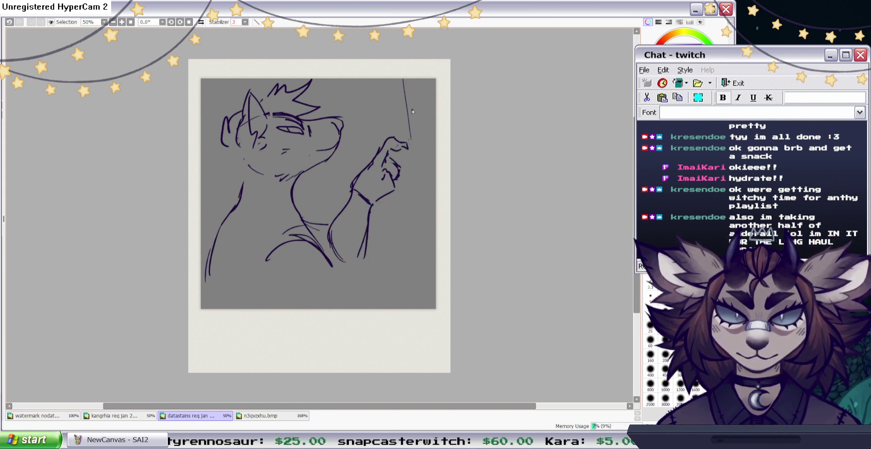
click(201, 22)
key(ctrl+z)
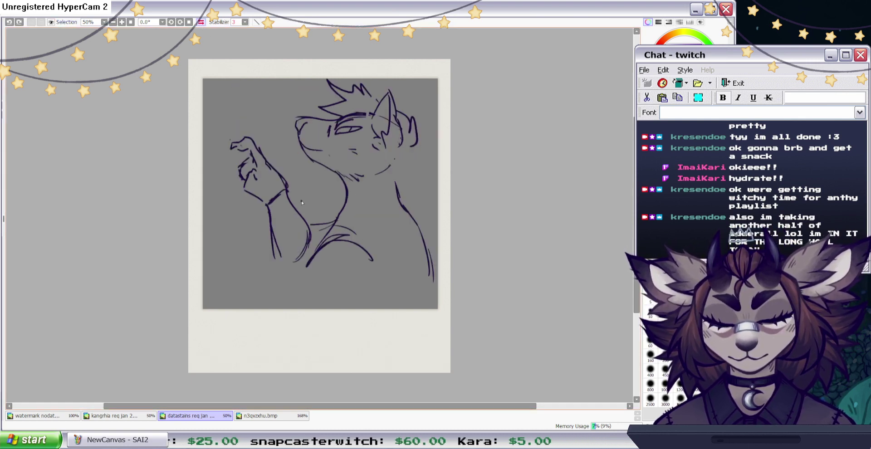
In the flipped view, add glasses over the eye, a fur tuft on the neck and hair down the back of the head.
drag(289, 195, 311, 224)
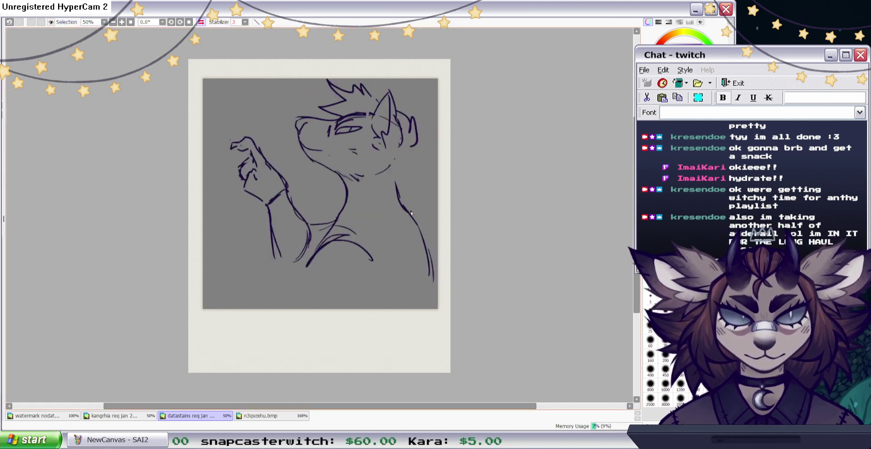
drag(635, 136, 635, 135)
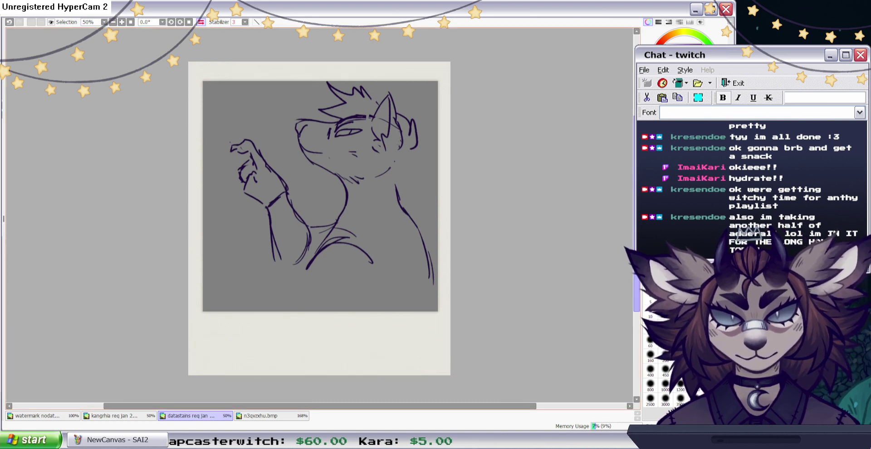
mouse_move(344, 226)
mouse_down()
mouse_move(363, 211)
mouse_move(360, 196)
mouse_up()
drag(418, 144, 409, 187)
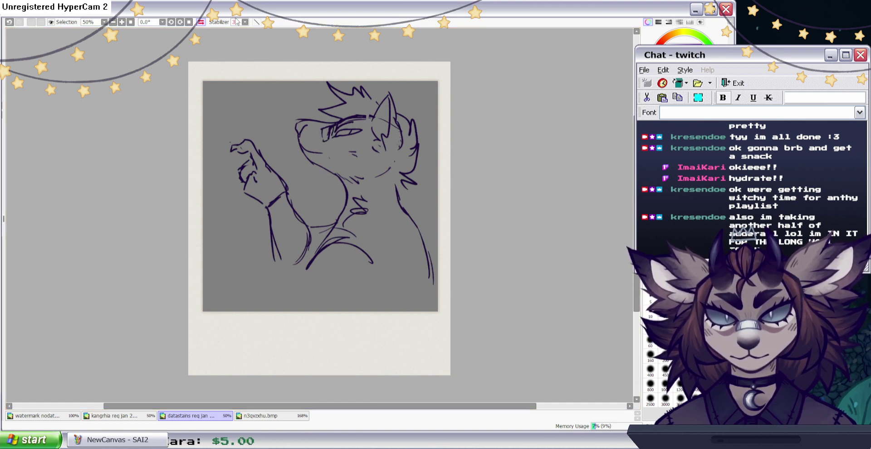
Restore the unflipped view and clear the side-view portrait sketch from the frame.
key(h)
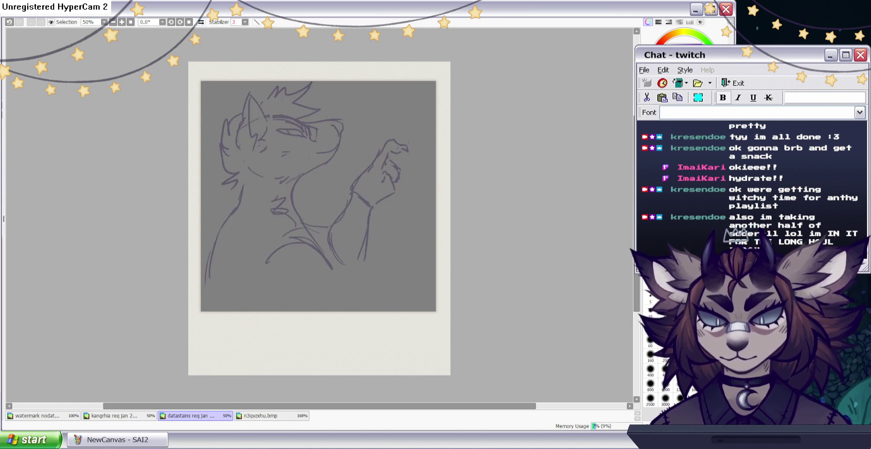
key(Delete)
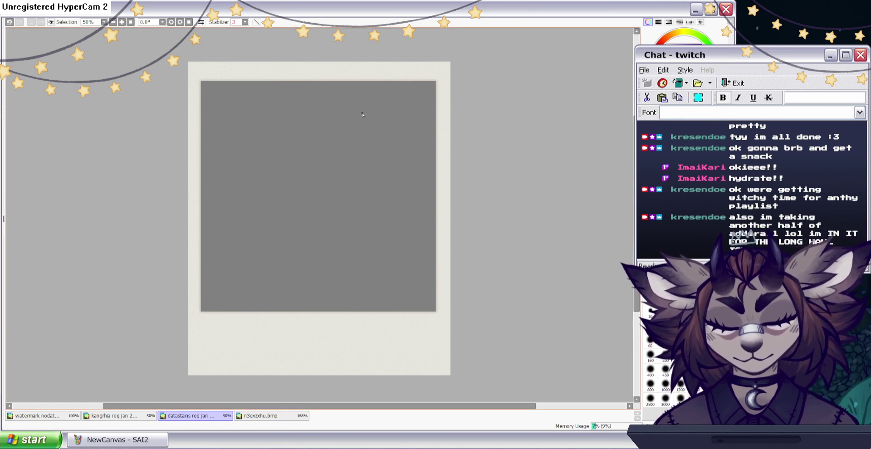
Rough in a new pose with a circular head in the frame's upper right, a neck and sloping shoulder lines.
mouse_move(328, 134)
mouse_down()
mouse_move(334, 172)
mouse_move(403, 141)
mouse_up()
mouse_move(395, 118)
mouse_down()
mouse_move(355, 173)
mouse_move(384, 171)
mouse_up()
drag(387, 109, 341, 171)
drag(386, 173, 403, 155)
drag(396, 115, 400, 213)
drag(355, 181, 338, 222)
drag(398, 176, 426, 253)
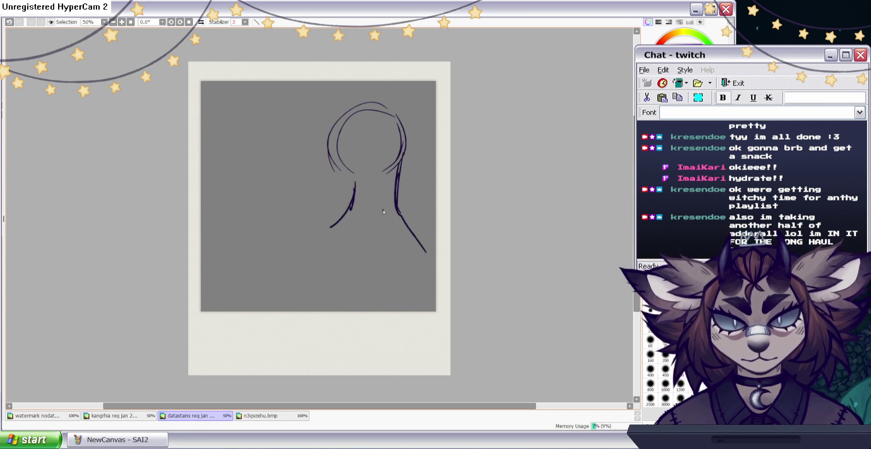
Sketch the collar line and a raised bent arm with a curled hand opposite the head.
drag(337, 225, 410, 195)
mouse_move(404, 144)
mouse_down()
mouse_move(374, 105)
mouse_move(365, 176)
mouse_move(333, 201)
mouse_up()
mouse_move(322, 191)
mouse_down()
mouse_move(349, 200)
mouse_move(354, 237)
mouse_up()
mouse_move(339, 206)
mouse_down()
mouse_move(308, 194)
mouse_move(297, 200)
mouse_up()
mouse_move(309, 195)
mouse_down()
mouse_move(249, 192)
mouse_move(314, 223)
mouse_up()
mouse_move(286, 197)
mouse_down()
mouse_move(305, 229)
mouse_move(251, 183)
mouse_up()
mouse_move(245, 226)
mouse_down()
mouse_move(261, 148)
mouse_move(231, 221)
mouse_up()
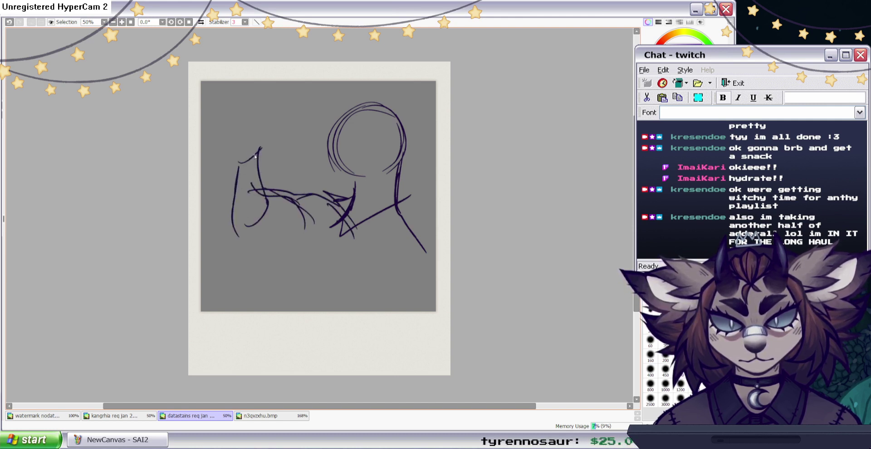
mouse_move(259, 153)
mouse_down()
mouse_move(276, 138)
mouse_move(237, 163)
mouse_move(242, 147)
mouse_move(253, 155)
mouse_move(267, 140)
mouse_move(245, 122)
mouse_move(267, 108)
mouse_up()
drag(274, 140, 283, 123)
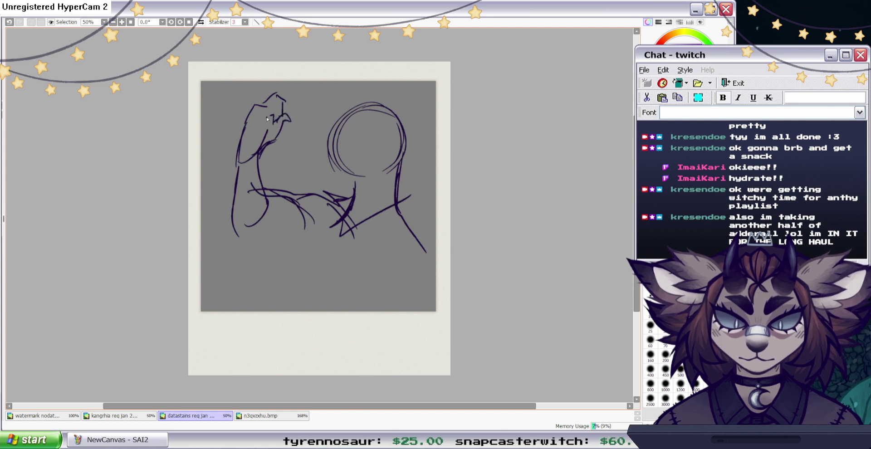
mouse_move(256, 106)
mouse_down()
mouse_move(262, 126)
mouse_move(277, 121)
mouse_up()
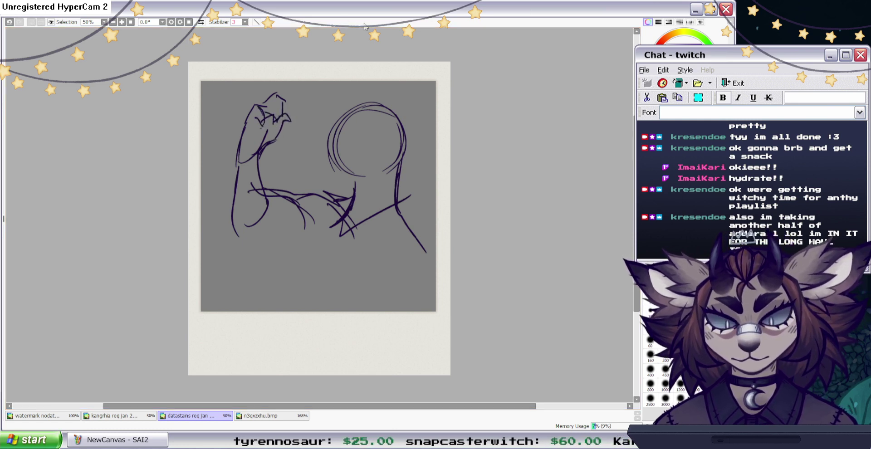
Sketch the arm's underside, torso side and opposite shoulder, and add a short stick between the fingers.
drag(242, 244, 279, 236)
drag(264, 235, 343, 258)
drag(280, 229, 343, 258)
drag(333, 201, 309, 231)
drag(339, 201, 307, 245)
drag(310, 232, 321, 284)
drag(309, 249, 333, 285)
drag(391, 208, 436, 252)
mouse_move(427, 258)
mouse_down()
mouse_move(435, 277)
mouse_move(380, 274)
mouse_up()
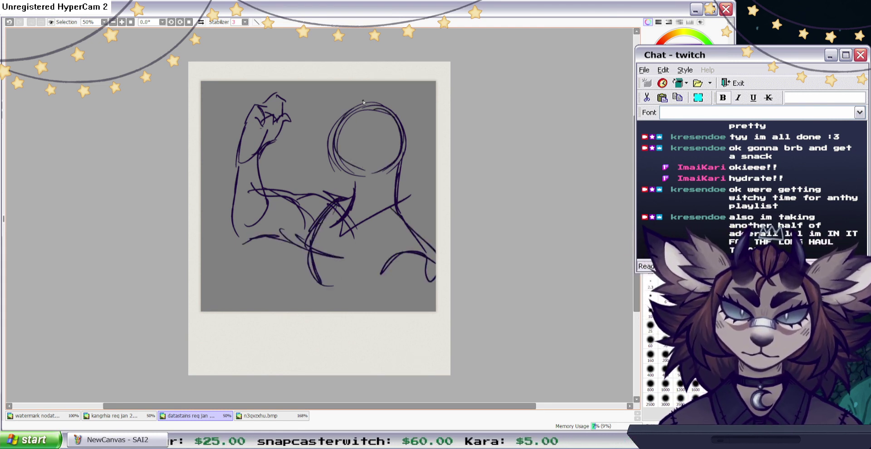
mouse_move(279, 113)
mouse_down()
mouse_move(301, 105)
mouse_move(284, 117)
mouse_up()
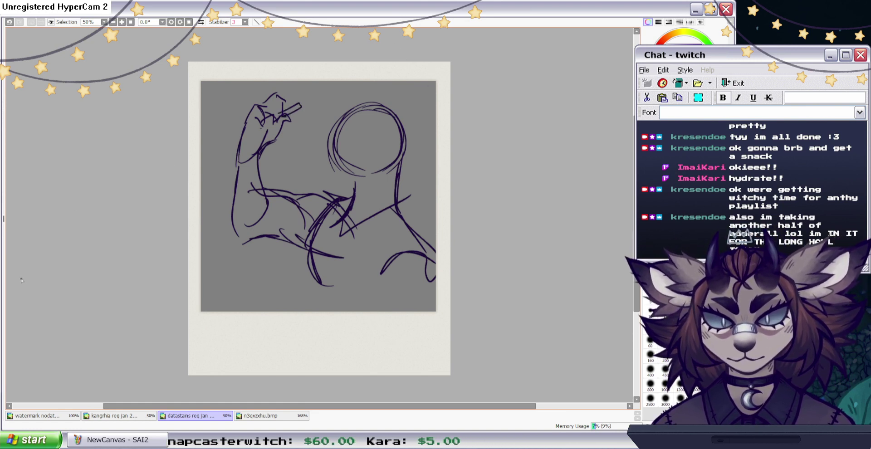
Clear the raised-arm pose and rough in a new circular head near the frame's centre with neck lines below it.
key(d)
drag(299, 129, 330, 177)
drag(309, 149, 368, 194)
drag(362, 161, 368, 195)
drag(328, 180, 327, 222)
drag(365, 191, 391, 226)
drag(311, 113, 301, 161)
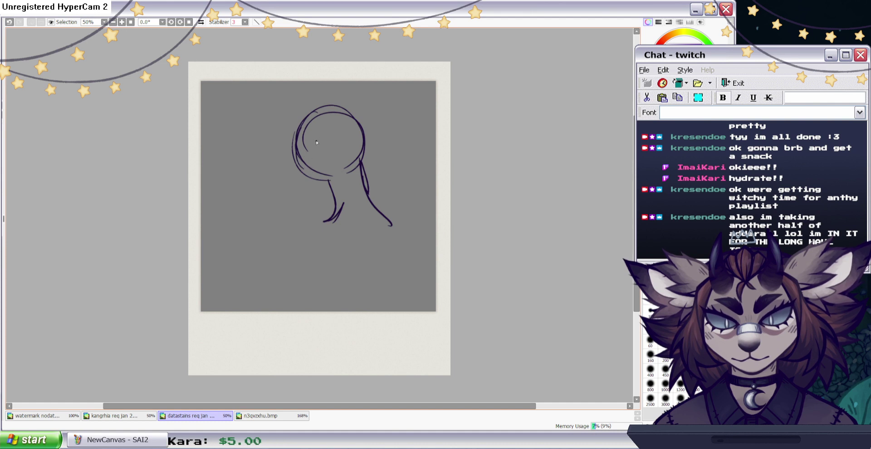
Sketch the shoulders and upper back as seen from behind, with a curved spine line running down from the neck.
mouse_move(367, 182)
mouse_down()
mouse_move(330, 223)
mouse_move(396, 228)
mouse_up()
mouse_move(339, 215)
mouse_down()
mouse_move(303, 238)
mouse_move(287, 271)
mouse_up()
mouse_move(379, 208)
mouse_down()
mouse_move(412, 258)
mouse_move(408, 275)
mouse_up()
mouse_move(361, 174)
mouse_down()
mouse_move(378, 222)
mouse_move(383, 284)
mouse_up()
Sketch a downward-pointing muzzle and jaw on the head circle, and erase the excess construction lines.
mouse_move(359, 173)
mouse_down()
mouse_move(343, 129)
mouse_move(307, 120)
mouse_move(321, 177)
mouse_move(338, 130)
mouse_move(303, 176)
mouse_move(344, 161)
mouse_up()
drag(294, 149, 281, 181)
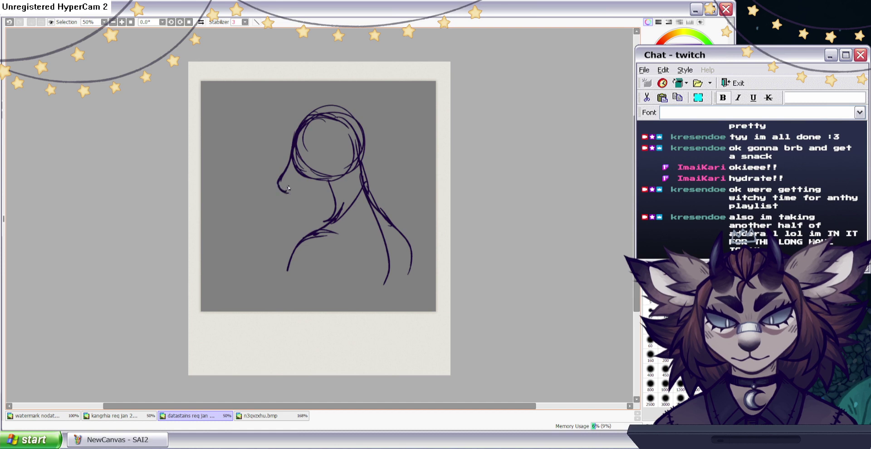
drag(295, 196, 336, 178)
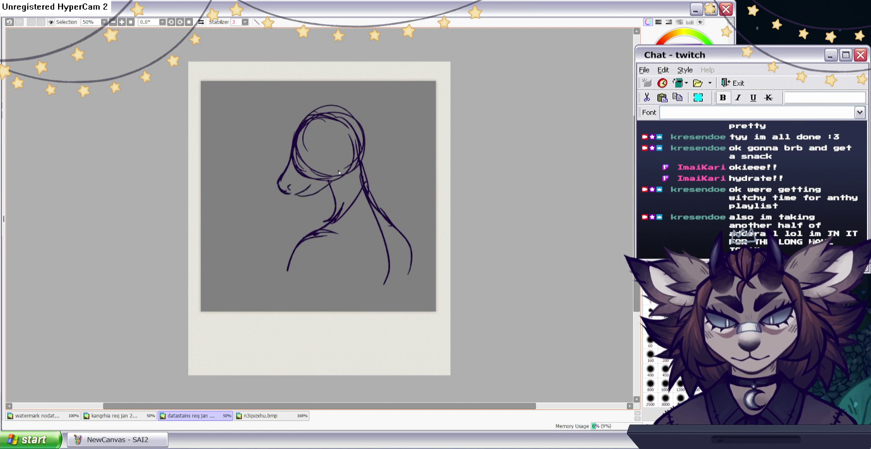
key(e)
mouse_move(359, 123)
mouse_down()
mouse_move(304, 114)
mouse_move(292, 170)
mouse_move(309, 152)
mouse_move(303, 173)
mouse_move(329, 166)
mouse_move(336, 174)
mouse_move(357, 128)
mouse_up()
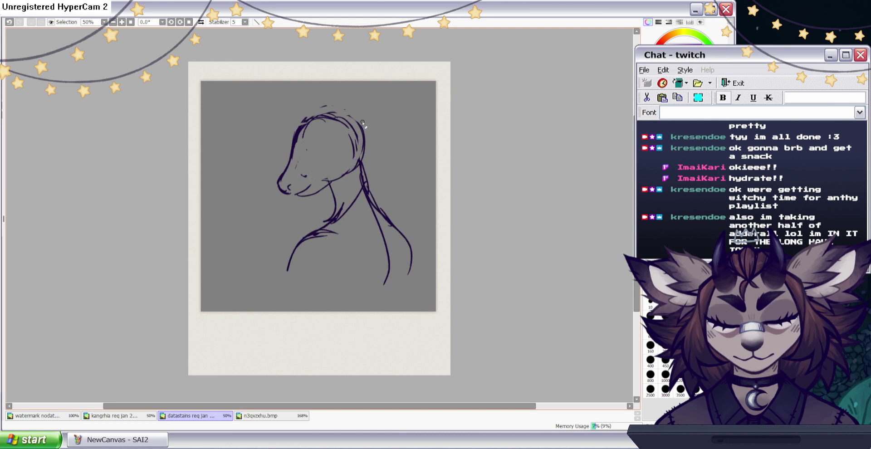
Lasso the head, shift it slightly lower onto the neck, and deselect it.
key(l)
mouse_move(379, 102)
mouse_down()
mouse_move(300, 102)
mouse_move(332, 189)
mouse_move(369, 171)
mouse_up()
drag(363, 169, 370, 182)
key(ctrl+d)
Sketch spiky hair over the forehead and rectangular glasses, erase the line overlapping the jaw, and refine the nose.
mouse_move(348, 122)
mouse_down()
mouse_move(322, 113)
mouse_move(283, 120)
mouse_move(263, 168)
mouse_move(289, 175)
mouse_move(321, 126)
mouse_up()
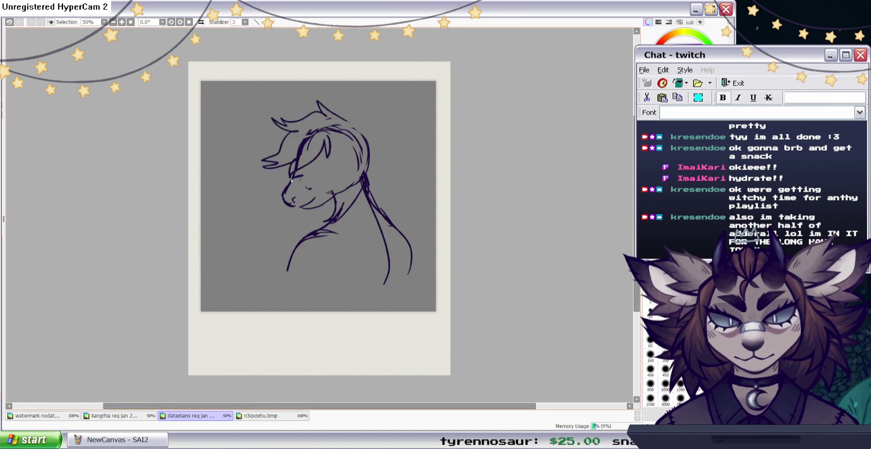
drag(324, 166, 292, 174)
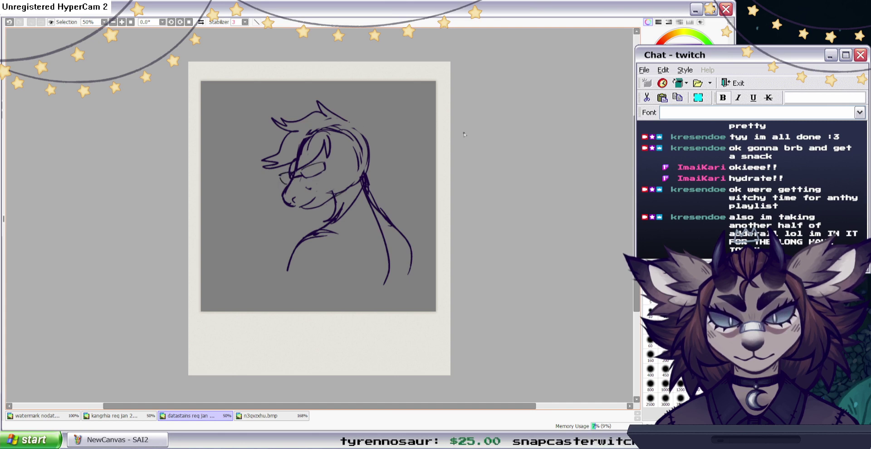
click(667, 122)
mouse_move(325, 193)
mouse_down()
mouse_move(336, 185)
mouse_move(323, 186)
mouse_up()
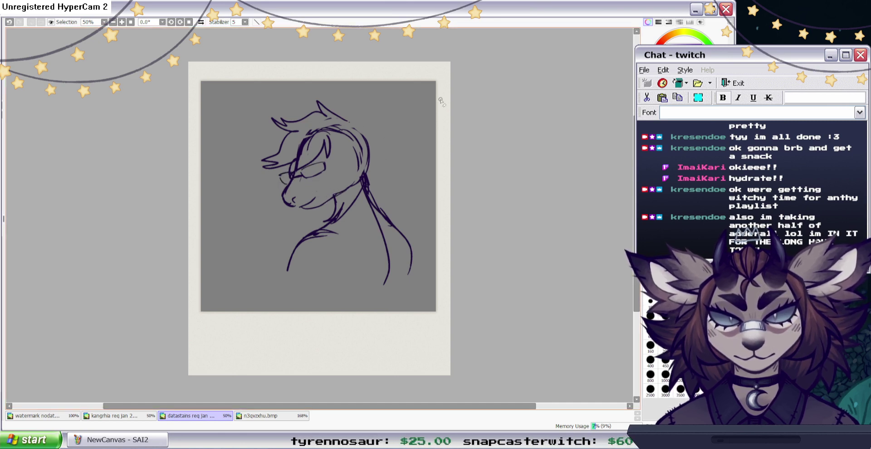
click(662, 122)
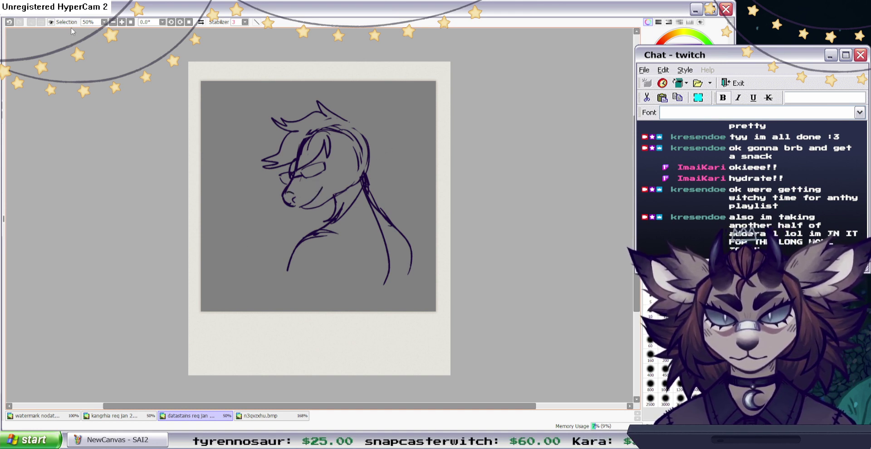
Sketch the brow and a pointed ear with piercings, checking the character reference, and add tufts of hair around it.
mouse_move(307, 167)
mouse_down()
mouse_move(302, 173)
mouse_move(324, 146)
mouse_move(334, 171)
mouse_up()
mouse_move(351, 126)
mouse_down()
mouse_move(393, 104)
mouse_move(370, 149)
mouse_move(354, 123)
mouse_move(384, 105)
mouse_move(388, 130)
mouse_up()
click(247, 415)
click(223, 415)
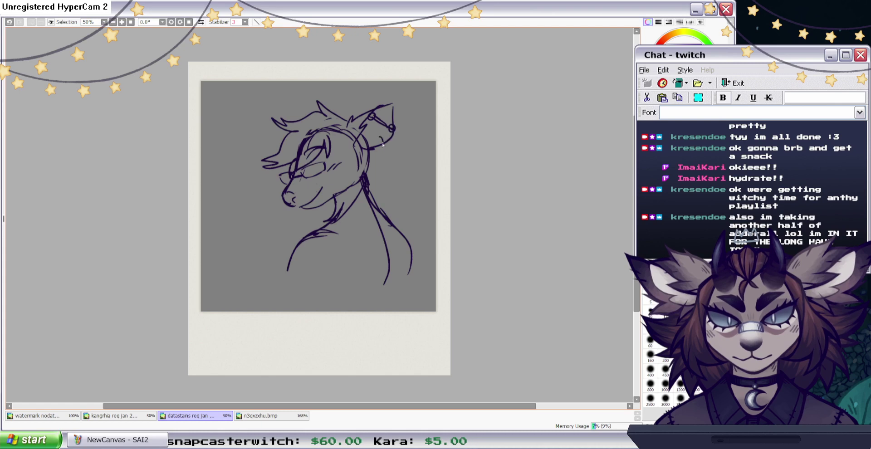
click(242, 416)
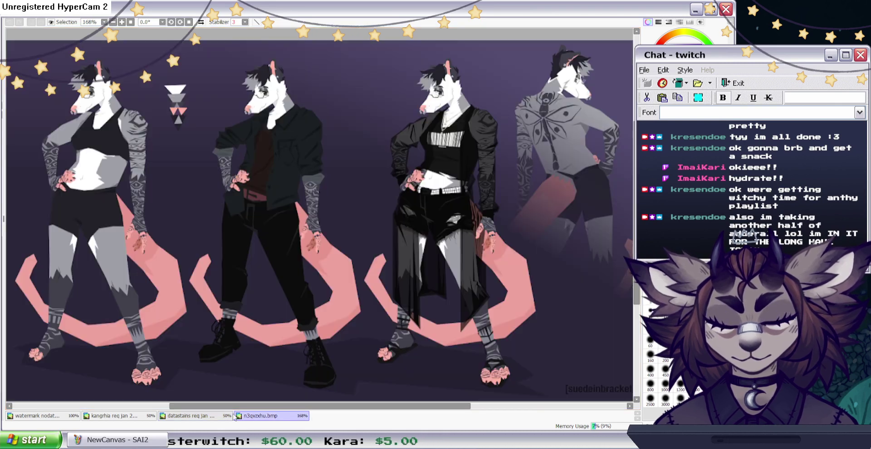
click(225, 418)
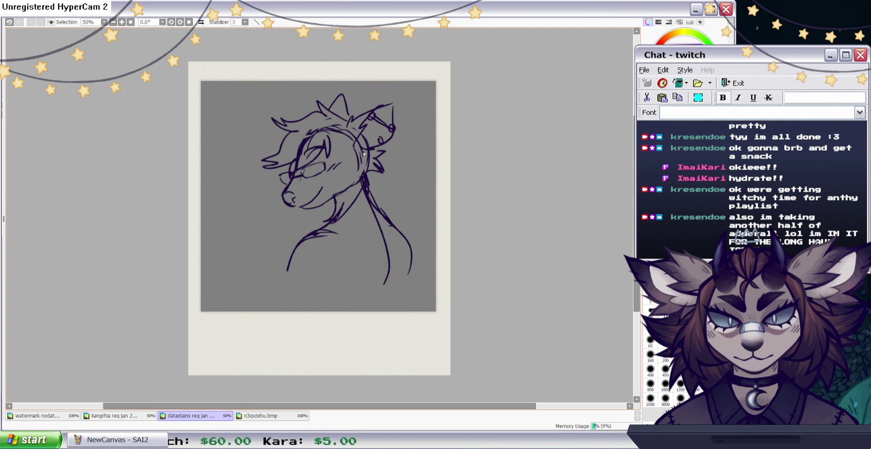
Erase the overlapping head outline around the ear and break up the cheek edge with fur strokes.
mouse_move(363, 153)
mouse_down()
mouse_move(366, 167)
mouse_move(350, 133)
mouse_up()
mouse_move(360, 183)
mouse_down()
mouse_move(342, 192)
mouse_move(362, 183)
mouse_up()
key(n)
key(n)
drag(364, 145, 362, 159)
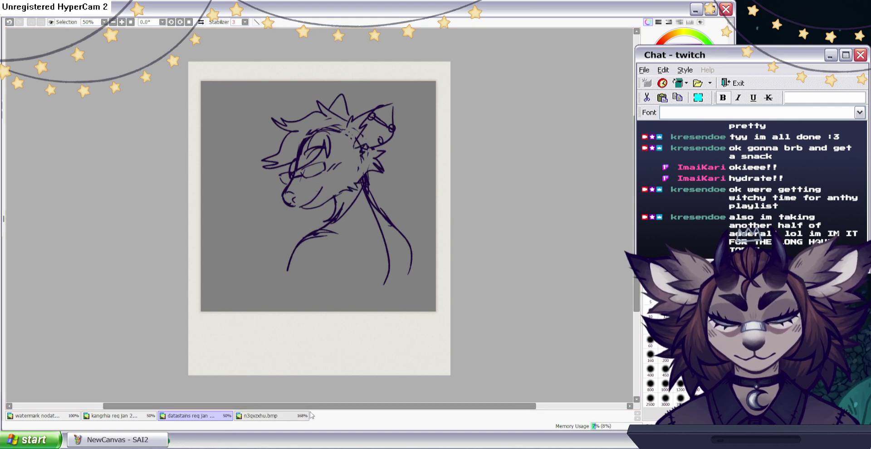
Check the character reference and sketch the garment's neckline curving across the shoulders and upper back.
click(265, 418)
click(221, 418)
mouse_move(327, 225)
mouse_down()
mouse_move(374, 217)
mouse_move(313, 243)
mouse_up()
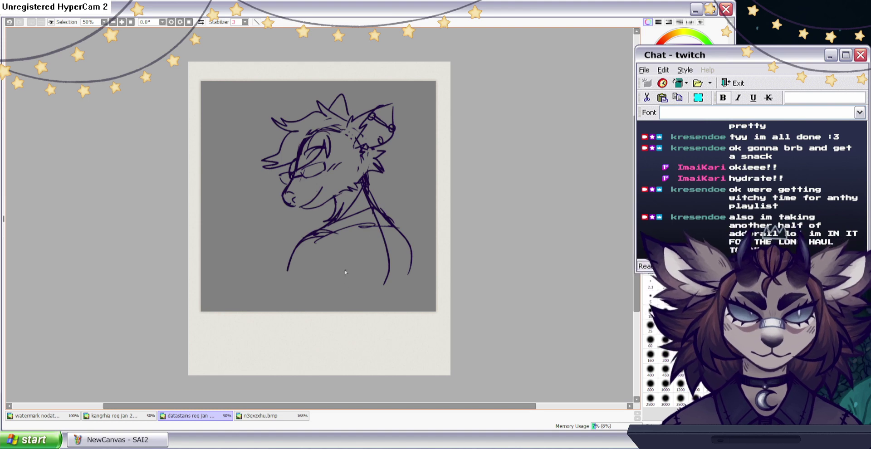
Based on the character reference, sketch the garment's armhole seams and both upper arms down to the photo area's lower edge.
click(284, 417)
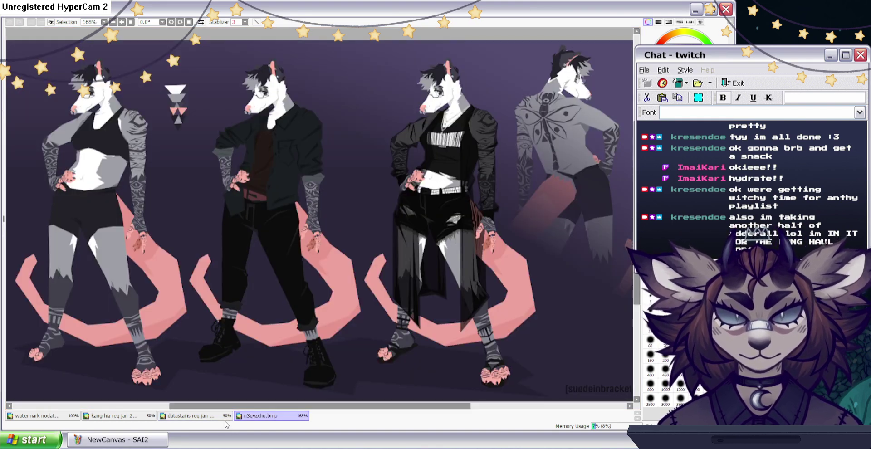
click(228, 416)
mouse_move(309, 234)
mouse_down()
mouse_move(282, 252)
mouse_move(284, 276)
mouse_up()
mouse_move(284, 277)
mouse_down()
mouse_move(275, 312)
mouse_move(306, 301)
mouse_up()
drag(294, 293, 286, 311)
drag(412, 247, 390, 300)
mouse_move(321, 245)
mouse_down()
mouse_move(333, 272)
mouse_move(329, 300)
mouse_up()
drag(407, 236, 415, 264)
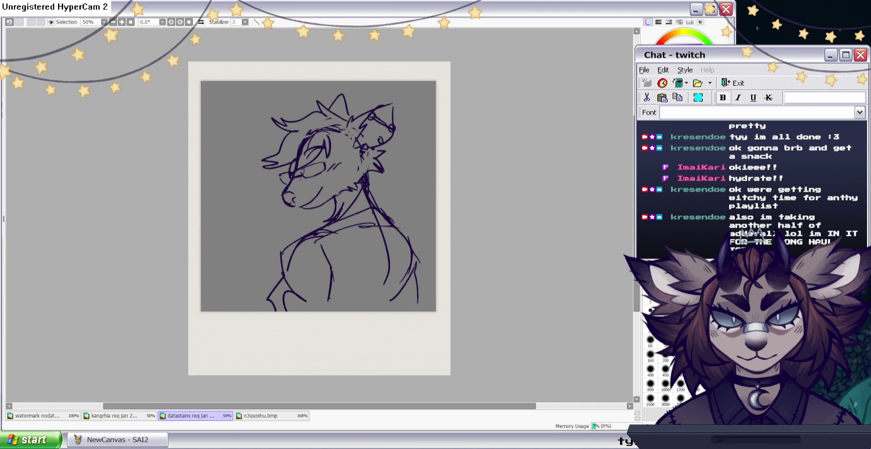
Transform the selected muzzle and mouth area to adjust its placement on the face.
key(ctrl+t)
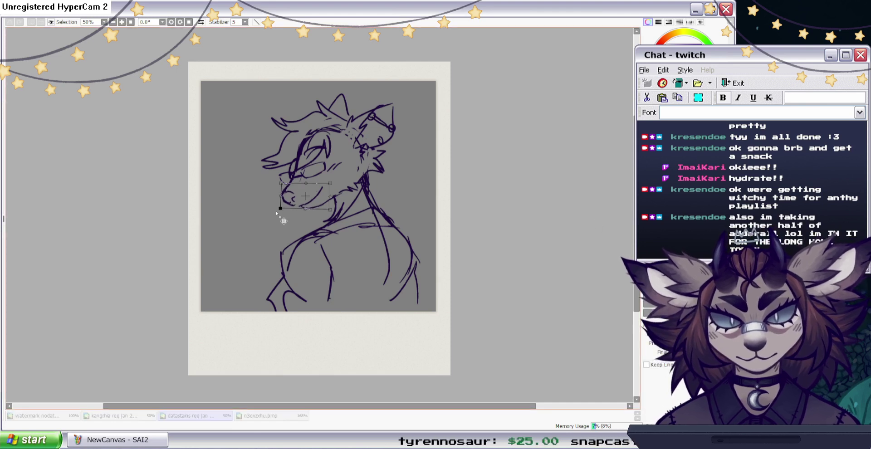
key(Return)
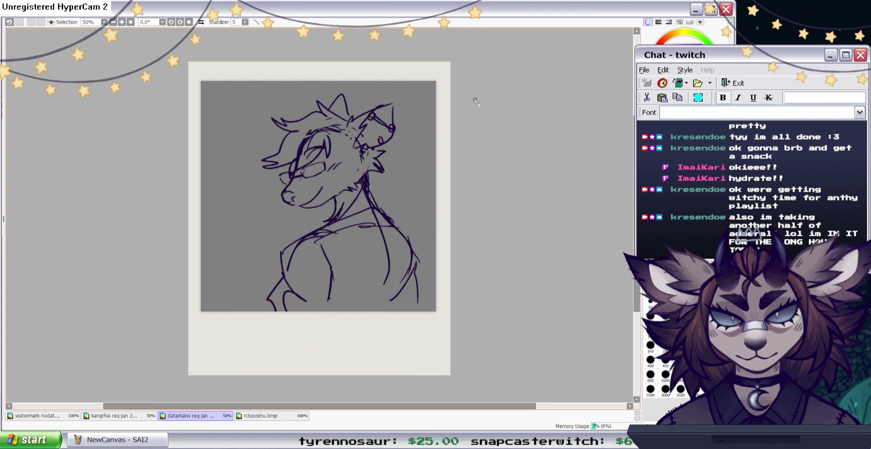
Build up the hair tuft at the nape, erase the overlapping neck lines, and redraw the collar around the neck.
key(n)
drag(309, 114, 344, 131)
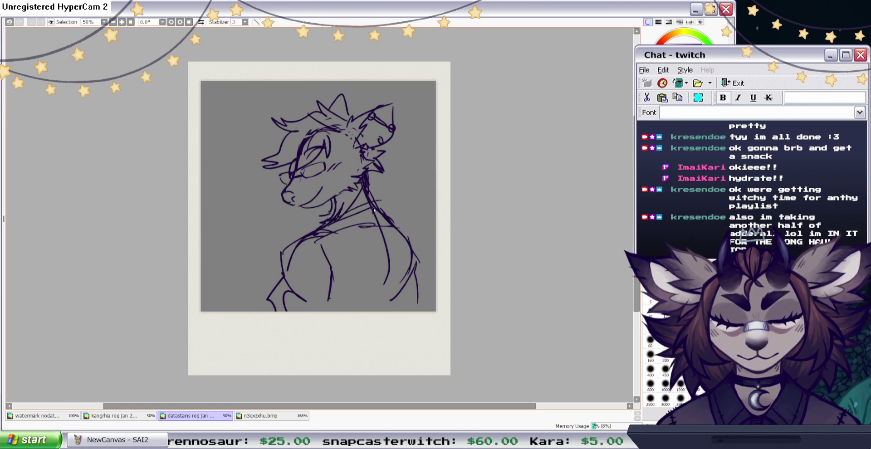
key(e)
drag(368, 175, 374, 203)
key(b)
drag(368, 171, 380, 203)
drag(379, 201, 338, 220)
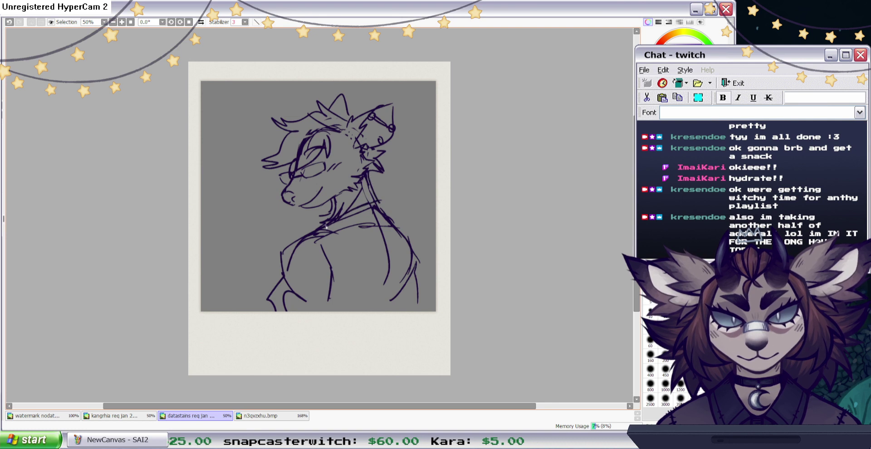
Sketch loose sleeve lines along both arms of the figure and add short whisker strokes in front of the muzzle.
mouse_move(398, 222)
mouse_down()
mouse_move(424, 286)
mouse_move(399, 309)
mouse_up()
drag(301, 253, 322, 242)
drag(363, 305, 388, 279)
drag(265, 213, 273, 206)
drag(324, 163, 302, 172)
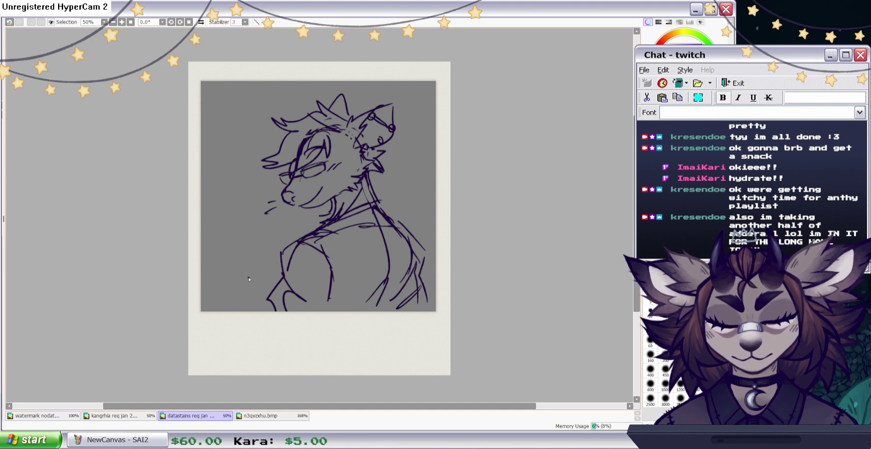
Sketch a raised hand and wrist in front of the figure near the photo area's lower edge, cleaning up the finger lines.
mouse_move(272, 311)
mouse_down()
mouse_move(254, 297)
mouse_move(241, 262)
mouse_up()
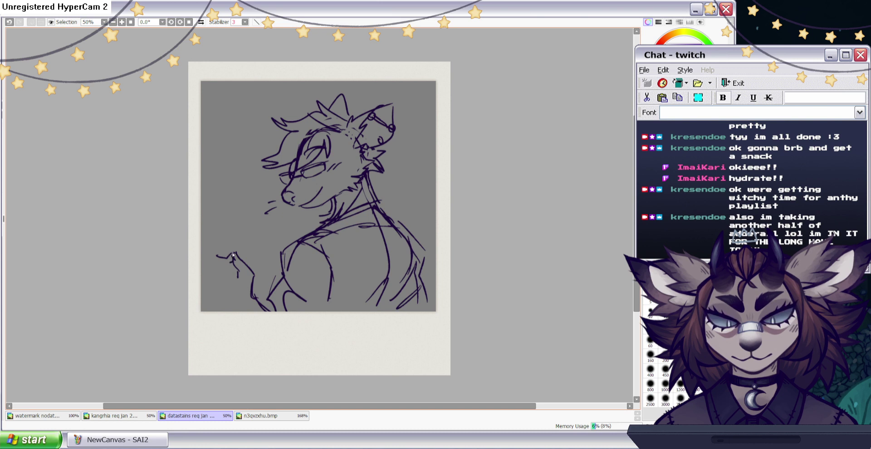
drag(221, 259, 213, 272)
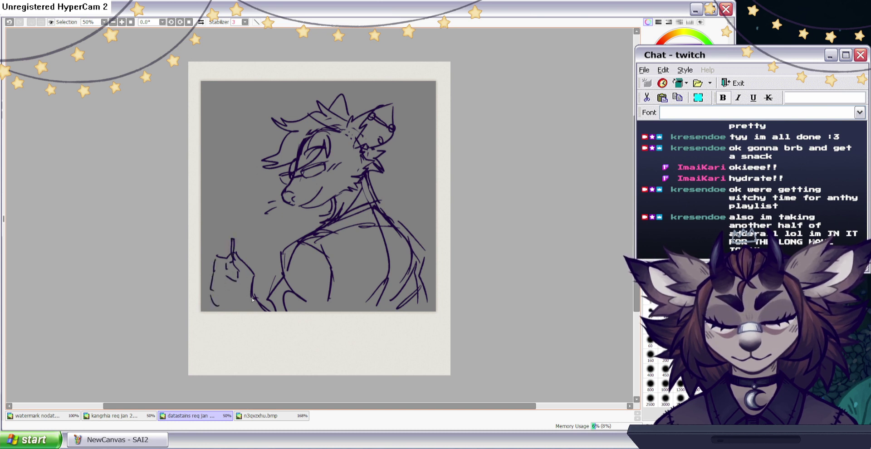
key(e)
drag(238, 278, 231, 278)
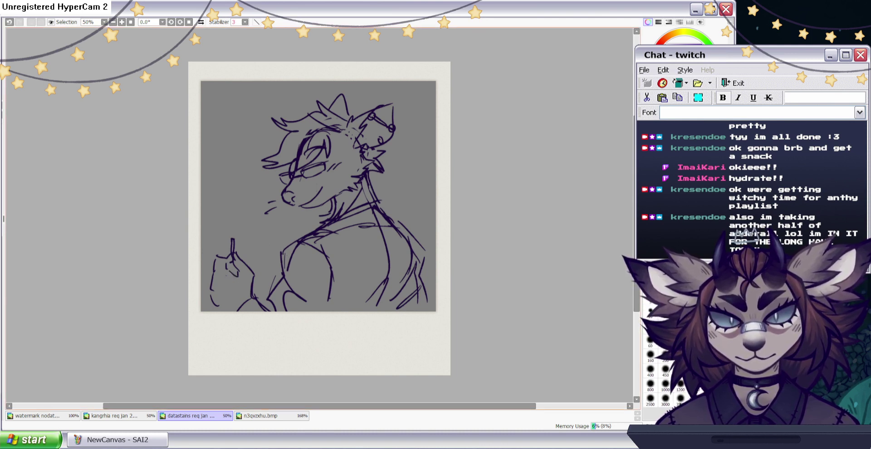
Redraw the hand's extended finger at a slant, clean up the knuckle lines, and check the character reference.
mouse_move(232, 238)
mouse_down()
mouse_move(234, 253)
mouse_move(237, 234)
mouse_up()
key(n)
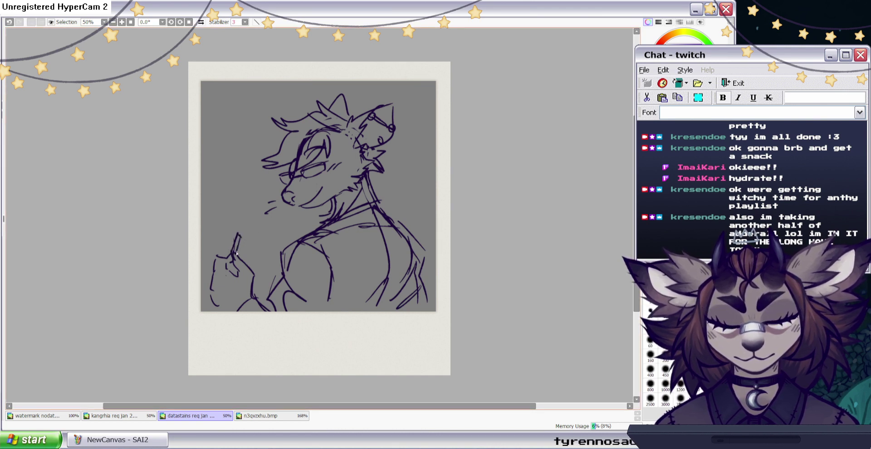
key(e)
drag(238, 238, 235, 249)
key(n)
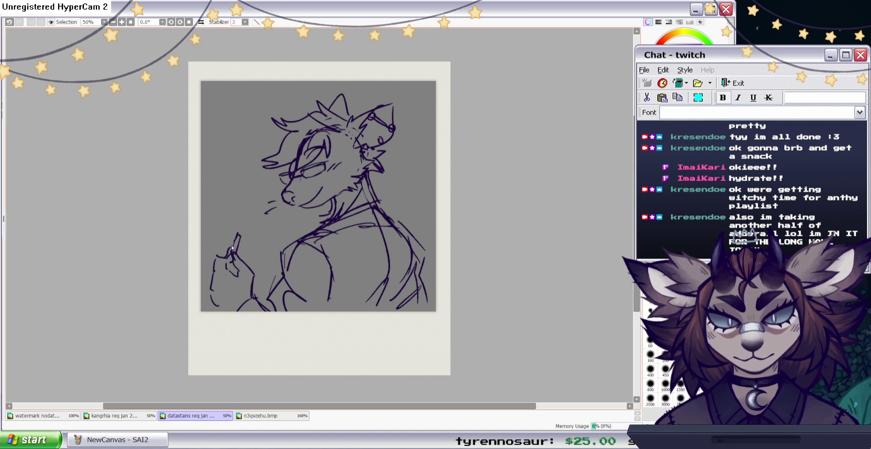
click(9, 22)
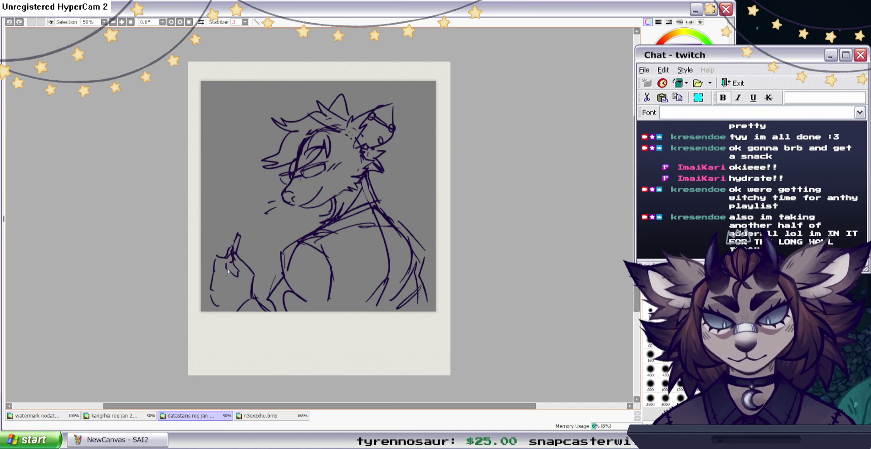
click(268, 415)
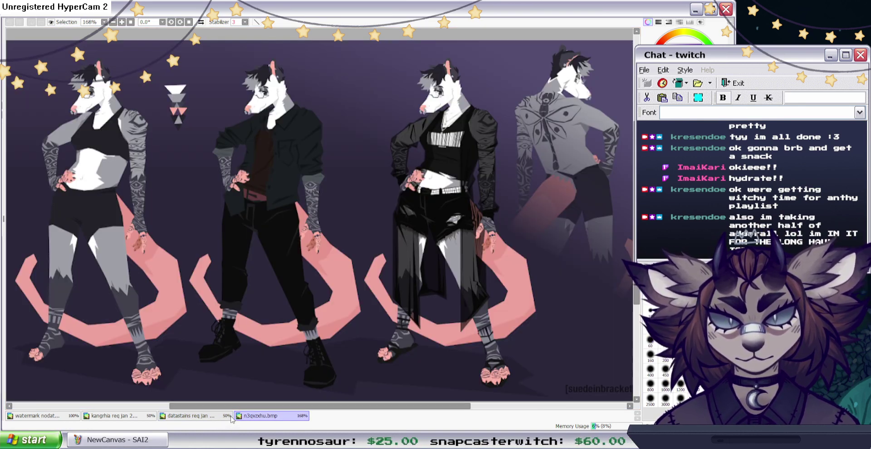
click(190, 415)
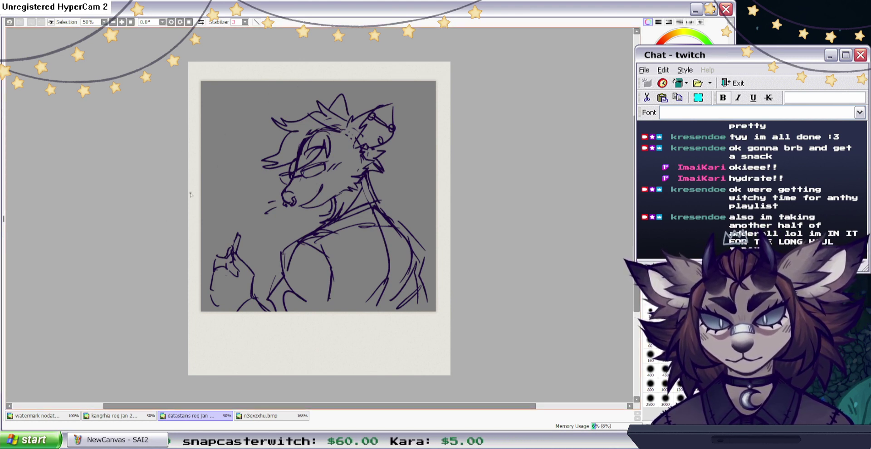
mouse_move(186, 41)
mouse_down()
mouse_move(271, 180)
mouse_move(251, 75)
mouse_up()
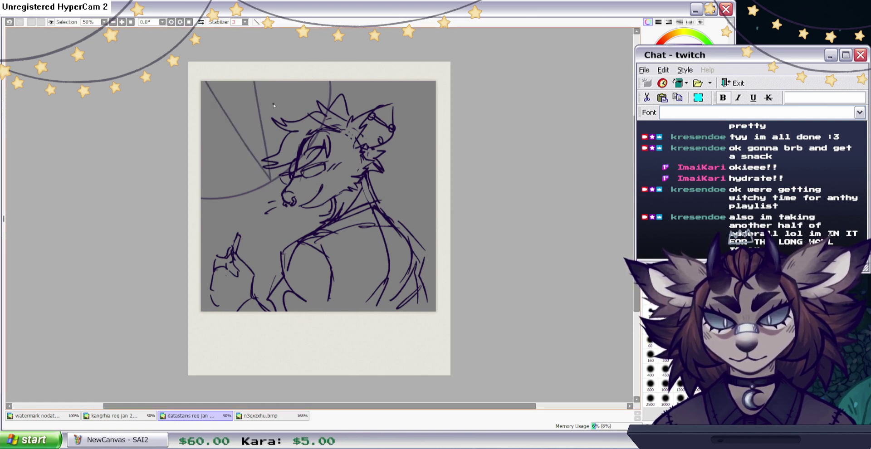
key(ctrl+z)
drag(287, 180, 247, 79)
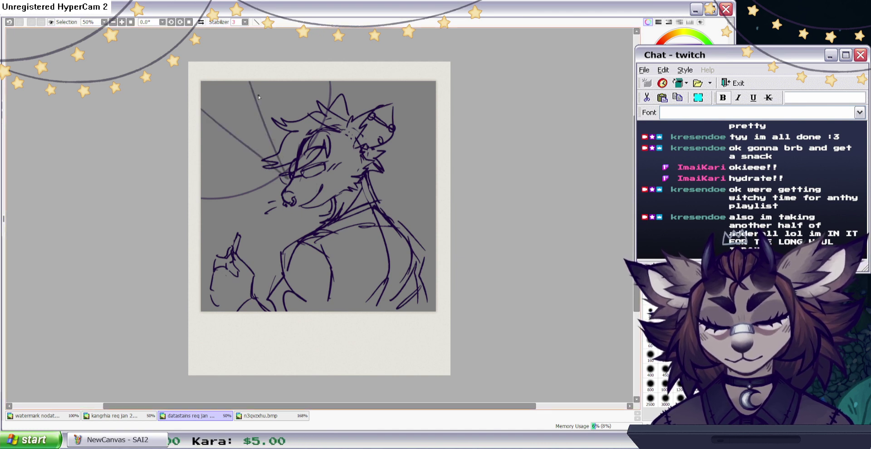
key(ctrl+z)
mouse_move(200, 180)
mouse_down()
mouse_move(235, 86)
mouse_move(317, 122)
mouse_up()
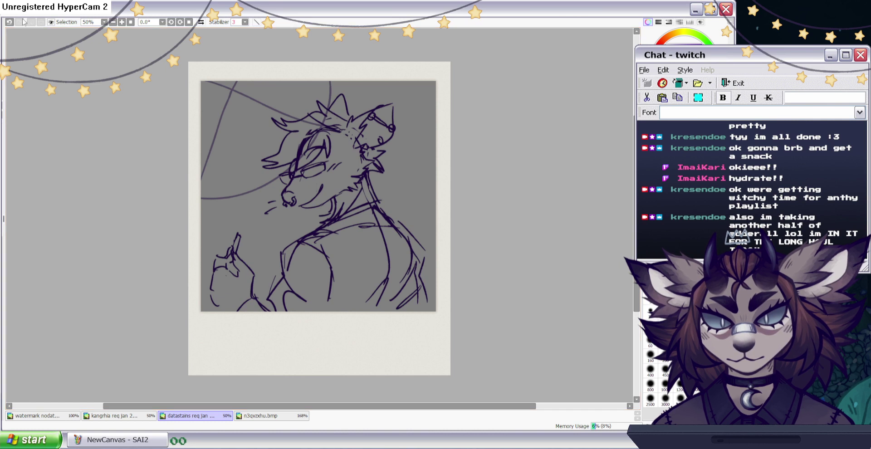
key(ctrl+z)
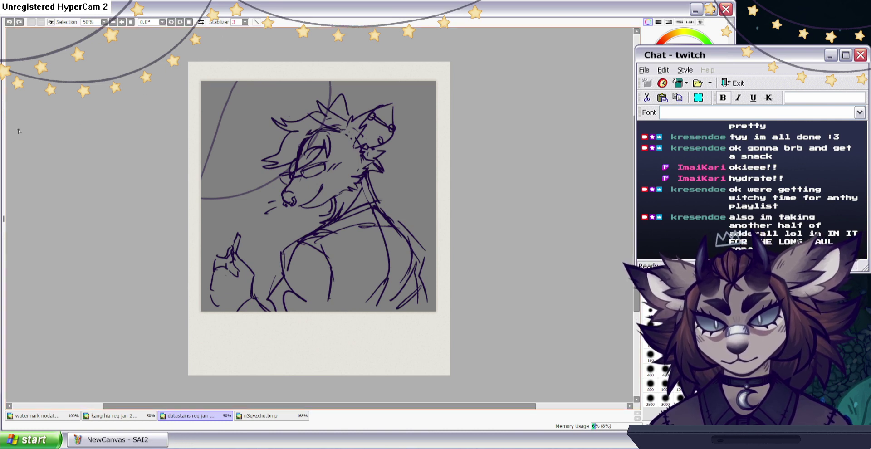
key(minus)
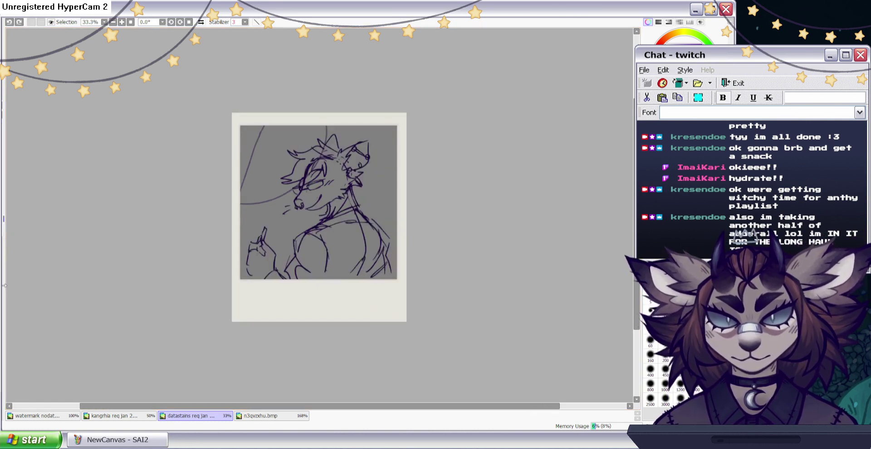
key(Delete)
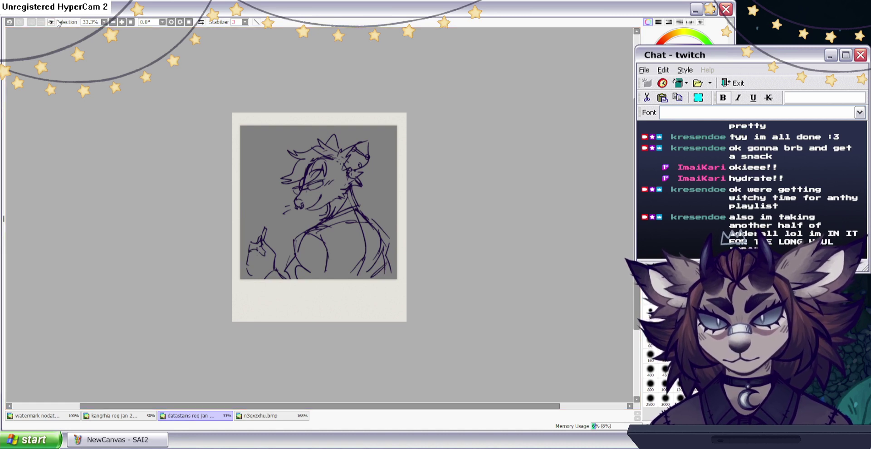
Draw a thin circle with a pentagram behind the head and move it toward the photo area's upper-left corner.
key(plus)
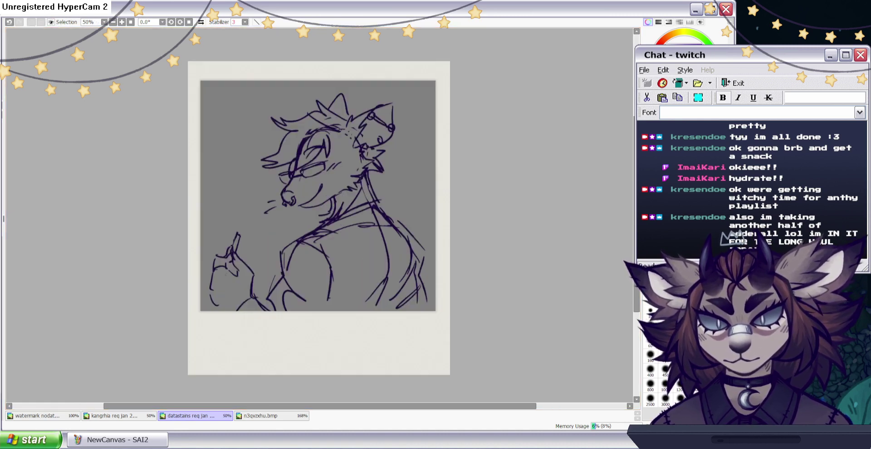
drag(221, 81, 345, 128)
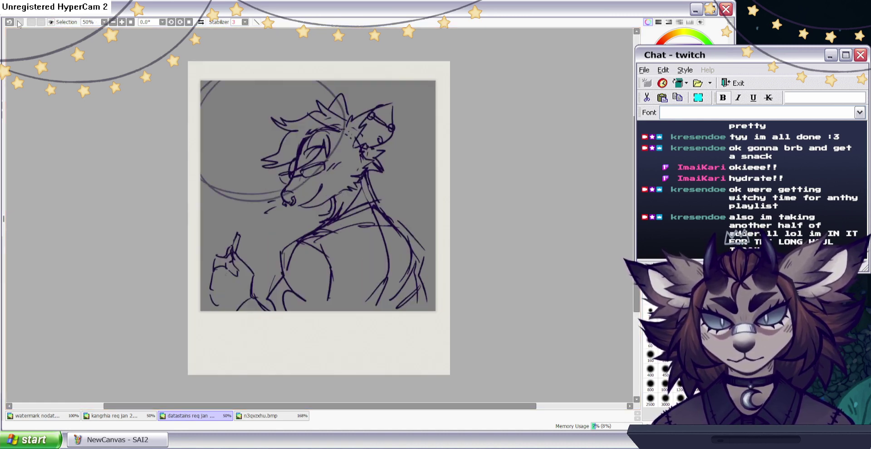
key(ctrl+z)
mouse_move(277, 197)
mouse_down()
mouse_move(204, 102)
mouse_move(313, 157)
mouse_up()
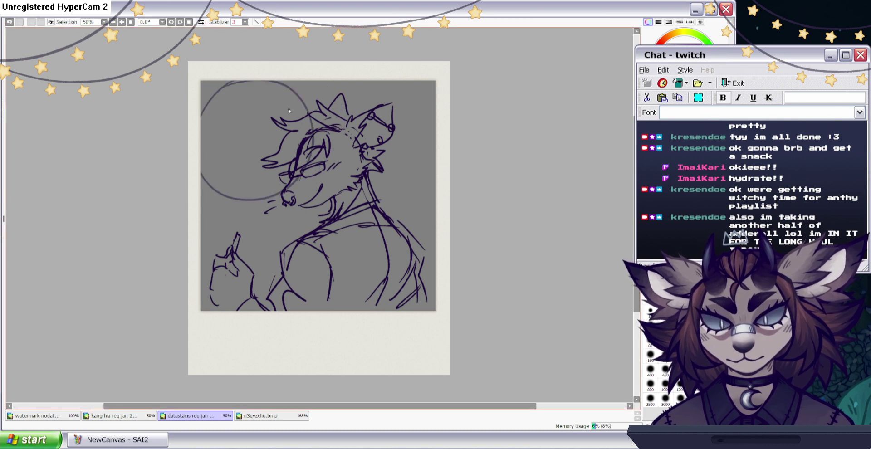
mouse_move(226, 89)
mouse_down()
mouse_move(239, 139)
mouse_move(200, 147)
mouse_move(227, 90)
mouse_up()
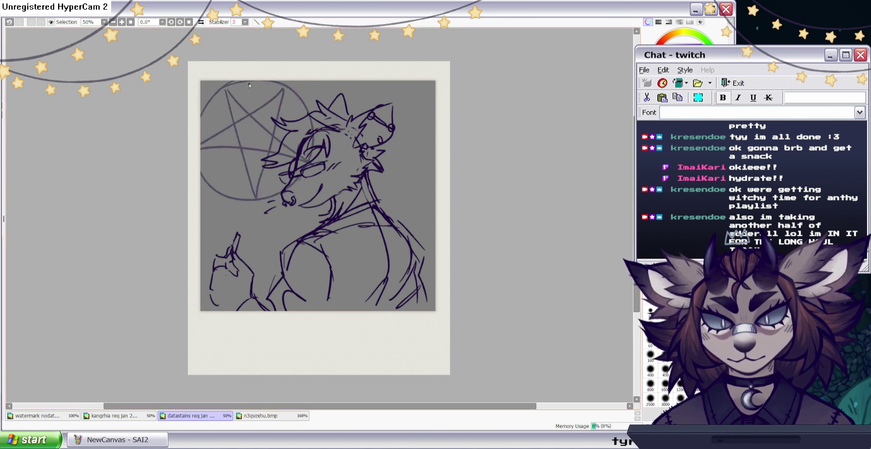
key(ctrl)
mouse_move(294, 153)
mouse_down()
mouse_move(278, 119)
mouse_move(263, 159)
mouse_up()
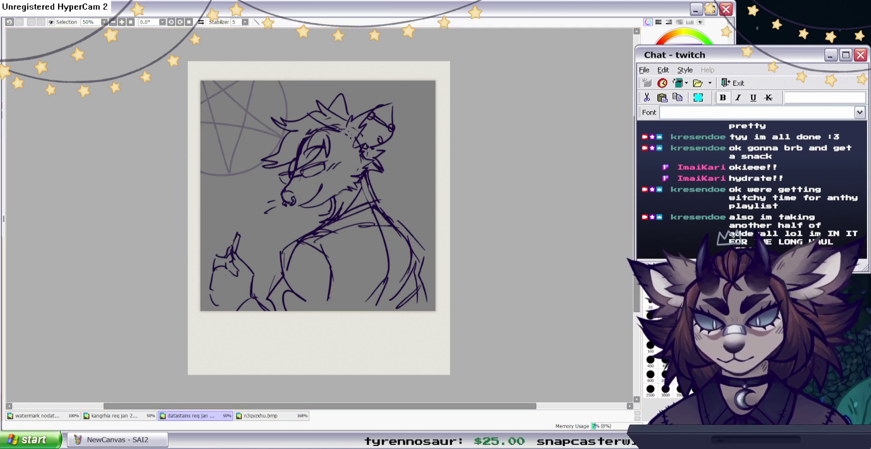
Transform the character sketch, rotating it slightly, enlarging it and shifting it to the right within the photo area.
key(ctrl+t)
drag(487, 184, 488, 177)
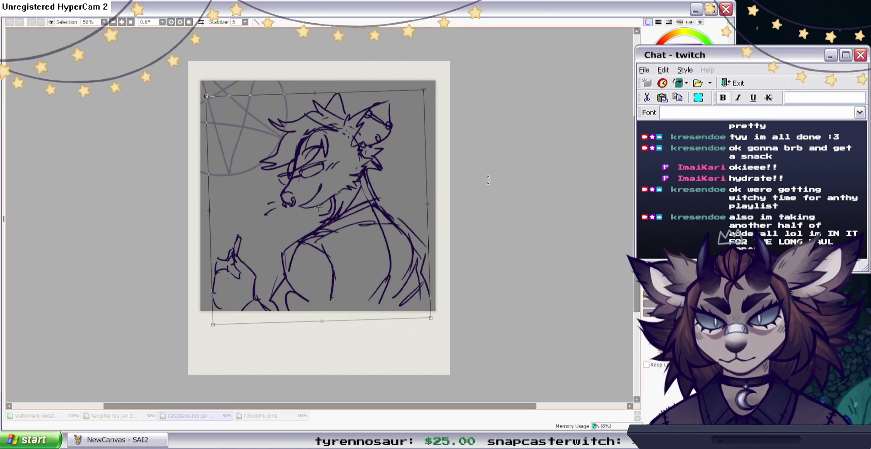
drag(207, 96, 191, 82)
drag(386, 252, 402, 257)
key(Return)
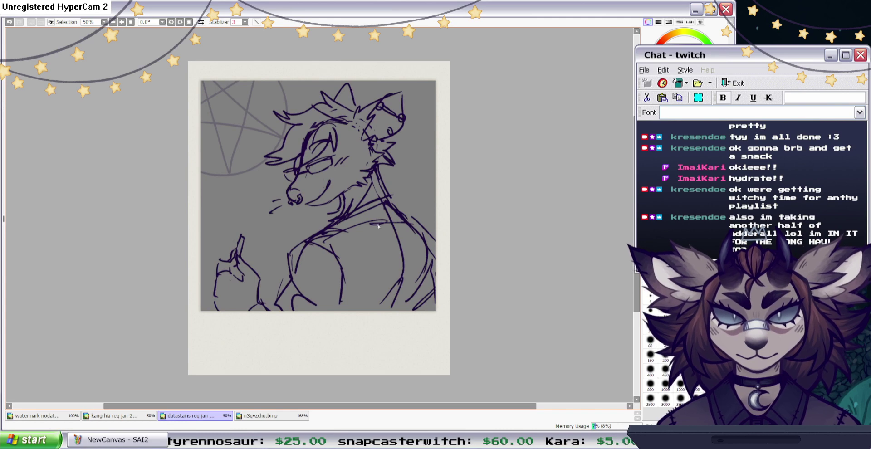
Check the character reference and refine the hair above the glasses and the mouth line under the muzzle.
click(259, 415)
click(215, 416)
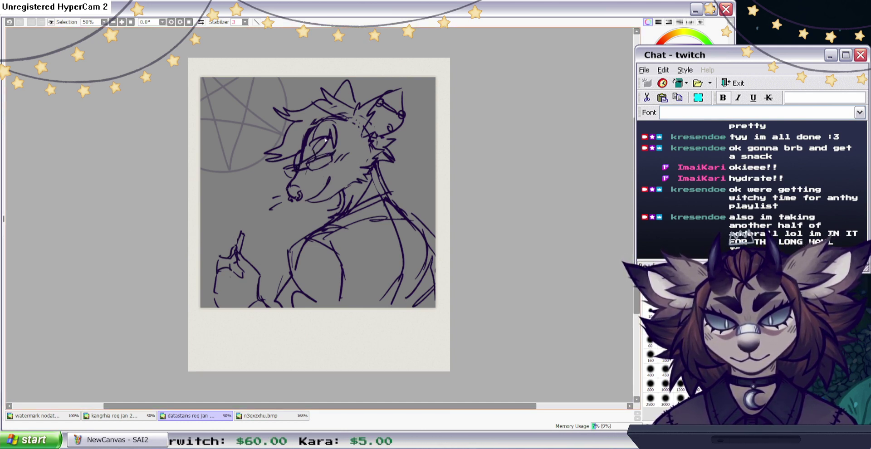
mouse_move(346, 119)
mouse_down()
mouse_move(355, 133)
mouse_move(334, 131)
mouse_up()
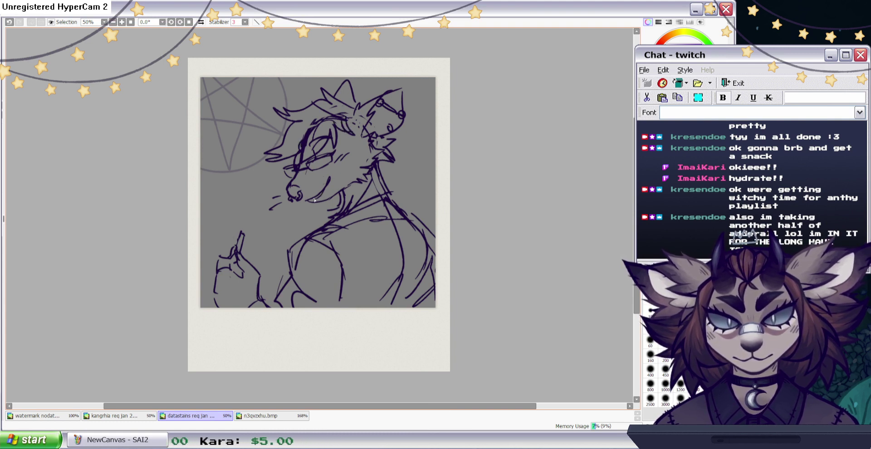
click(10, 22)
drag(310, 202, 300, 199)
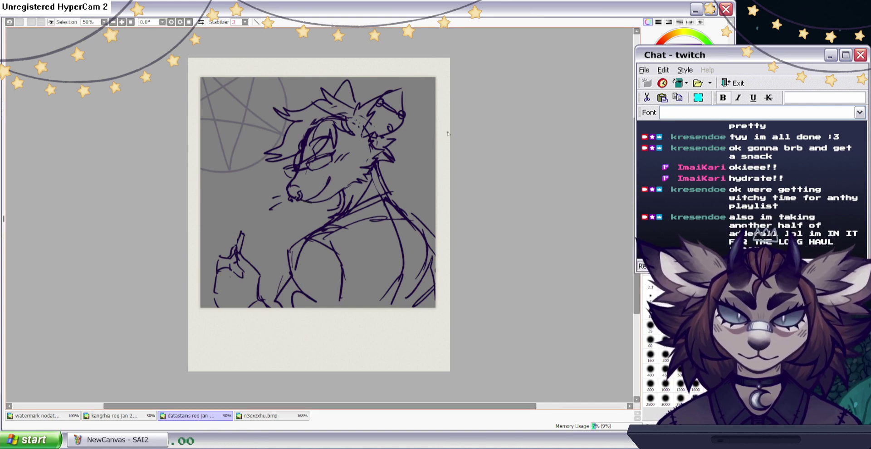
Based on the character reference, replace the neck outlines with short fur strokes at the nape and erase the old collar lines.
click(273, 415)
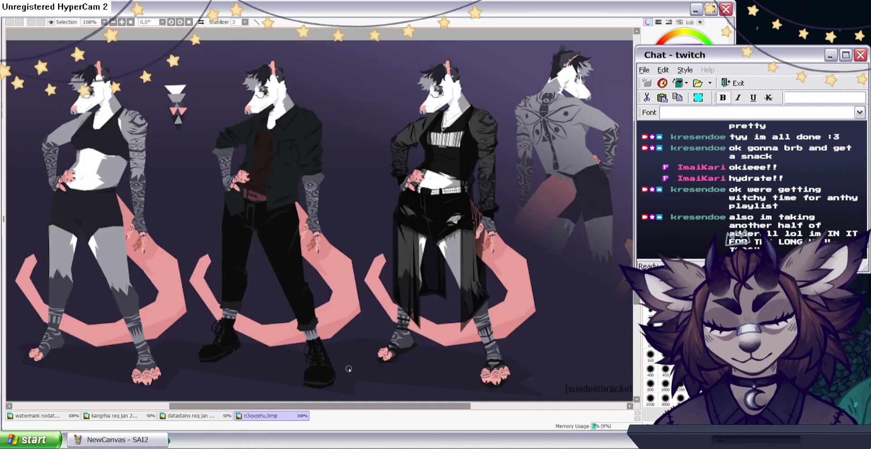
click(207, 417)
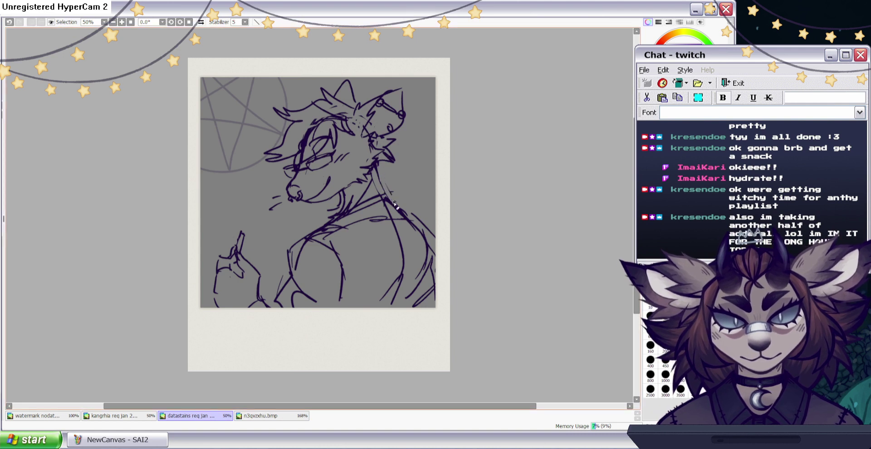
mouse_move(389, 181)
mouse_down()
mouse_move(390, 195)
mouse_move(384, 178)
mouse_up()
mouse_move(384, 164)
mouse_down()
mouse_move(381, 197)
mouse_move(356, 203)
mouse_move(345, 193)
mouse_up()
key(e)
mouse_move(344, 193)
mouse_down()
mouse_move(324, 230)
mouse_move(351, 209)
mouse_move(321, 226)
mouse_up()
key(n)
Erase the garment's curved neckline across the upper back and build up the fur strokes on the nape and cheek.
mouse_move(353, 201)
mouse_down()
mouse_move(349, 208)
mouse_move(388, 190)
mouse_move(324, 233)
mouse_move(400, 219)
mouse_move(378, 203)
mouse_move(362, 207)
mouse_up()
key(e)
key(b)
drag(321, 244, 339, 256)
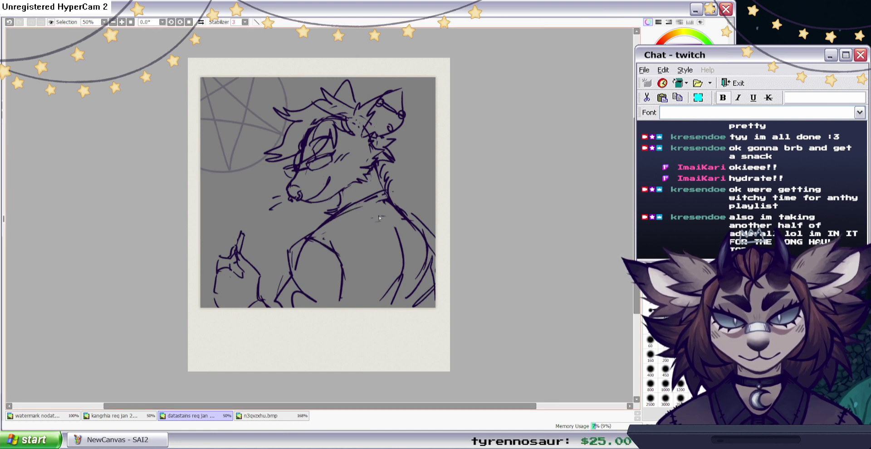
mouse_move(390, 221)
mouse_down()
mouse_move(353, 214)
mouse_move(379, 199)
mouse_move(385, 180)
mouse_up()
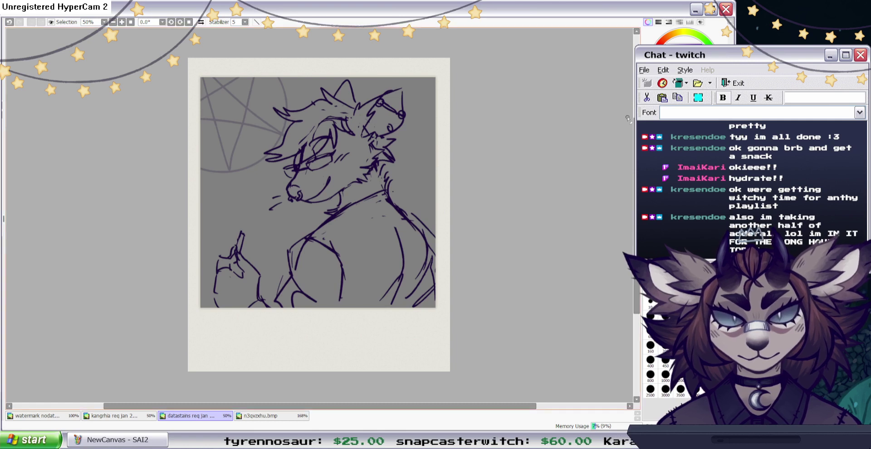
Add hair strands over the forehead and refine the eye behind the glasses using the character reference.
mouse_move(307, 114)
mouse_down()
mouse_move(339, 119)
mouse_move(291, 137)
mouse_move(296, 151)
mouse_move(309, 143)
mouse_up()
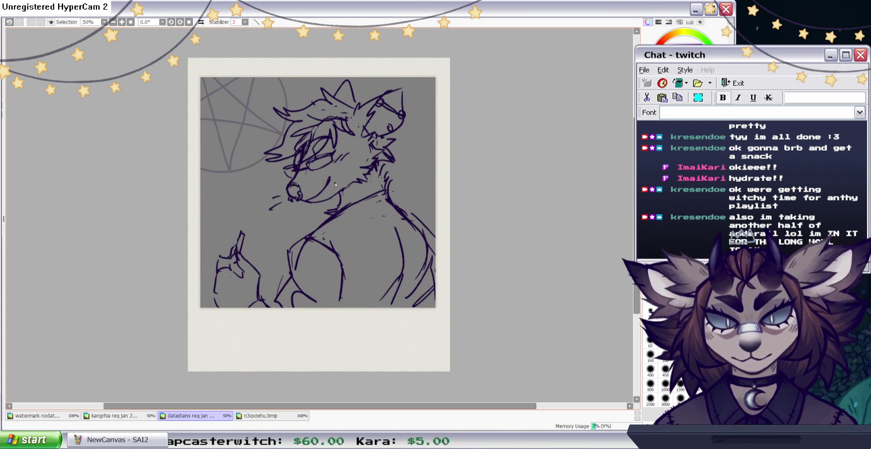
click(254, 417)
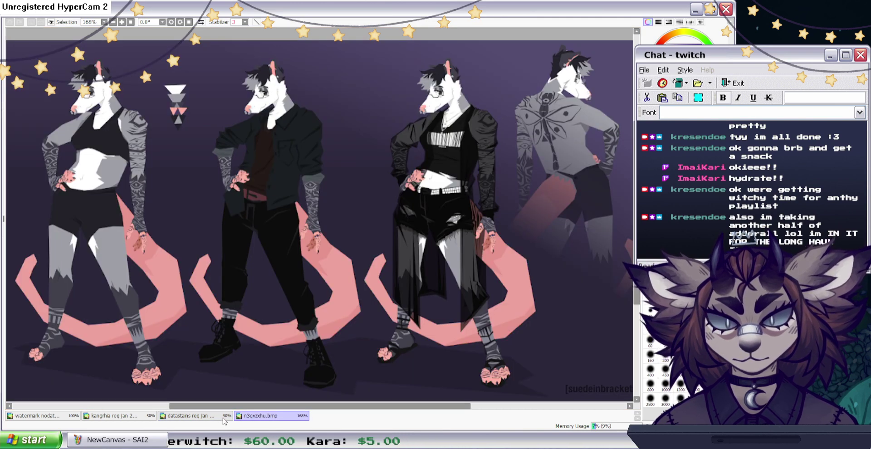
click(225, 416)
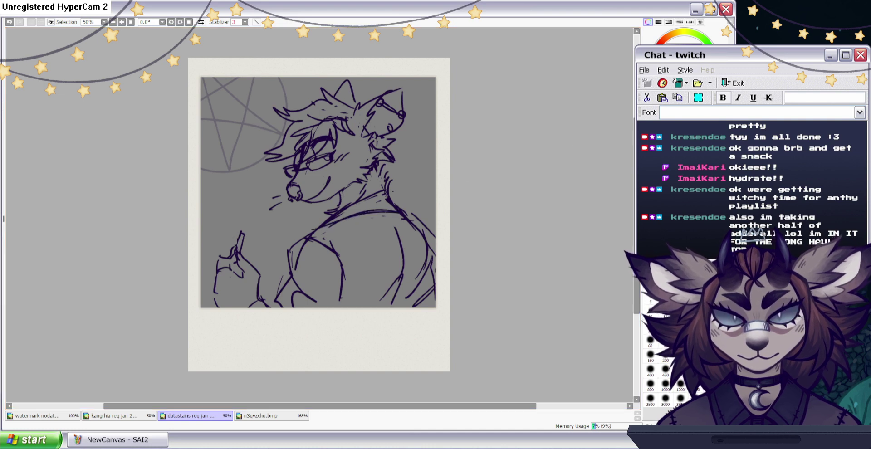
click(9, 23)
Redraw the collar's lower edge across the upper back, darken the back's outline, and erase the whisker strokes.
drag(322, 225, 405, 214)
mouse_move(391, 191)
mouse_down()
mouse_move(403, 208)
mouse_move(384, 201)
mouse_move(434, 247)
mouse_up()
click(671, 148)
click(666, 150)
key(e)
click(666, 149)
key(e)
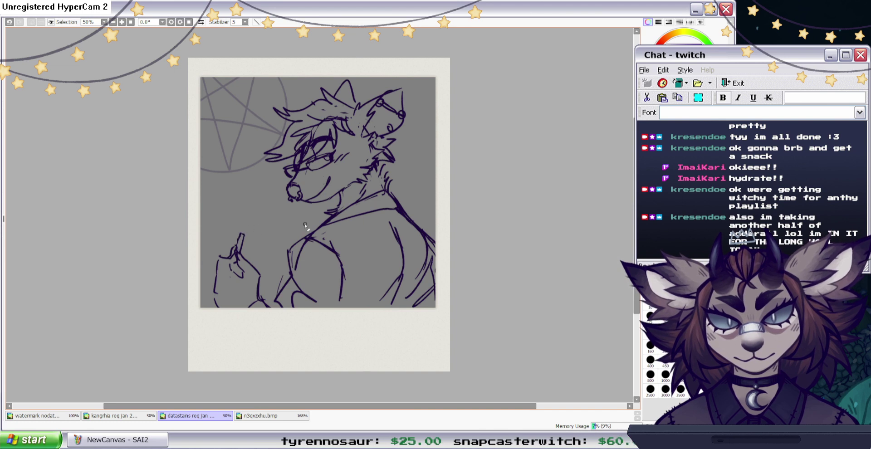
Clean up the overlapping wrist lines and redraw the near arm's outer sleeve down to the photo area's lower edge.
mouse_move(273, 298)
mouse_down()
mouse_move(255, 296)
mouse_move(275, 313)
mouse_up()
key(b)
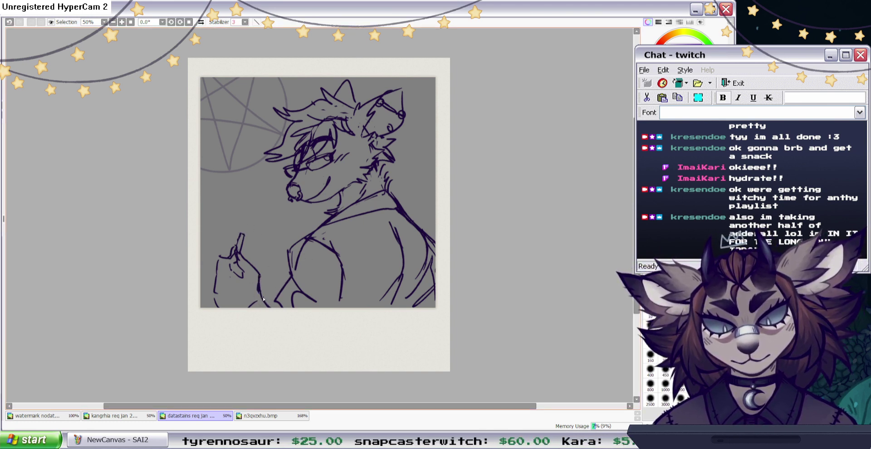
mouse_move(288, 253)
mouse_down()
mouse_move(294, 279)
mouse_move(274, 299)
mouse_up()
drag(296, 263, 285, 309)
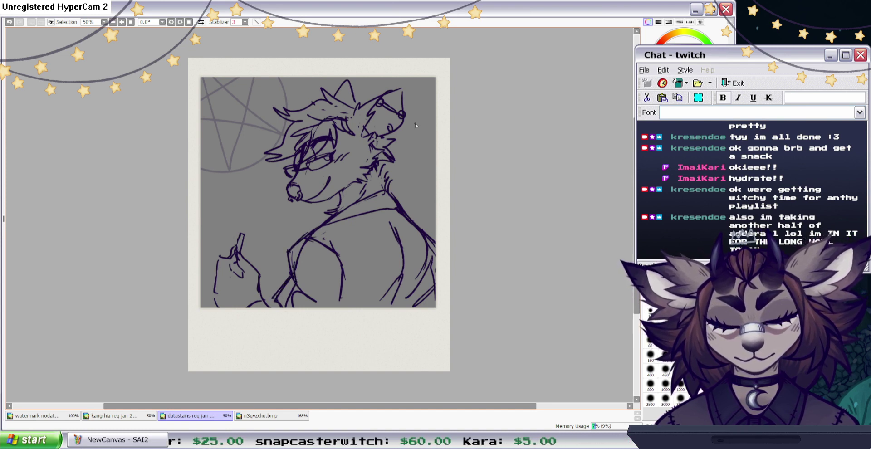
Darken the near sleeve's fold, the back's outline, and the fur strokes along the nape.
mouse_move(300, 249)
mouse_down()
mouse_move(293, 272)
mouse_move(303, 286)
mouse_move(347, 283)
mouse_move(342, 301)
mouse_up()
drag(341, 304, 344, 295)
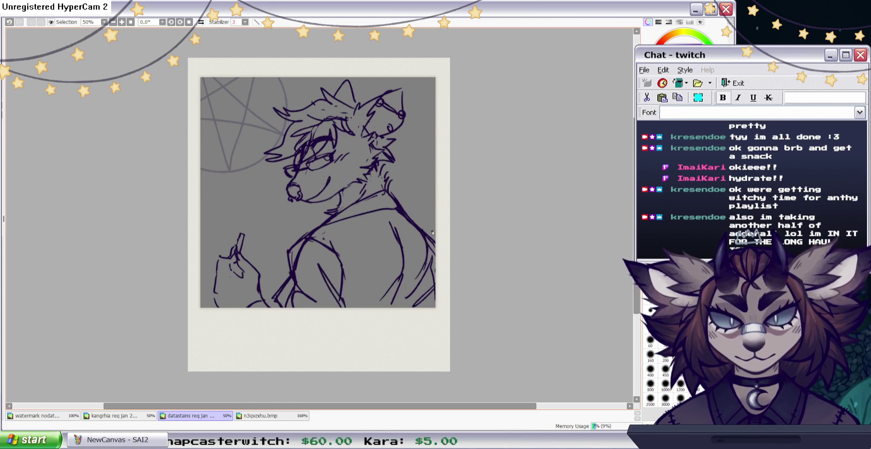
mouse_move(426, 236)
mouse_down()
mouse_move(431, 264)
mouse_move(415, 293)
mouse_move(433, 258)
mouse_up()
drag(387, 192, 401, 212)
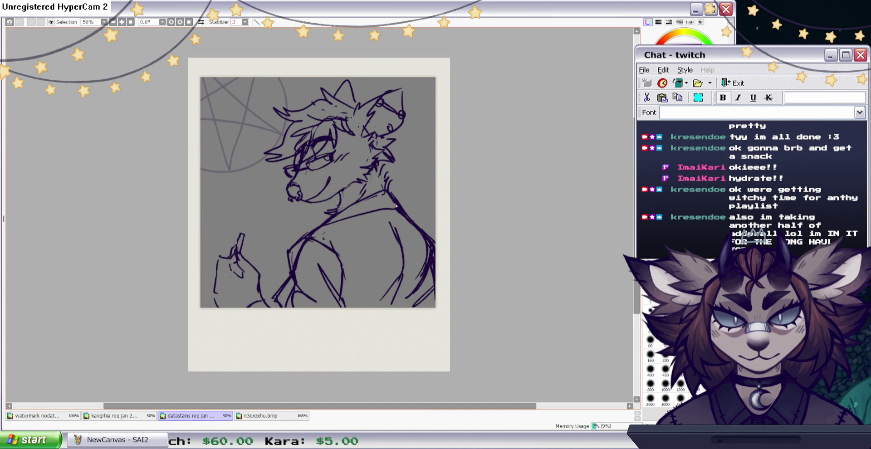
drag(384, 184, 390, 170)
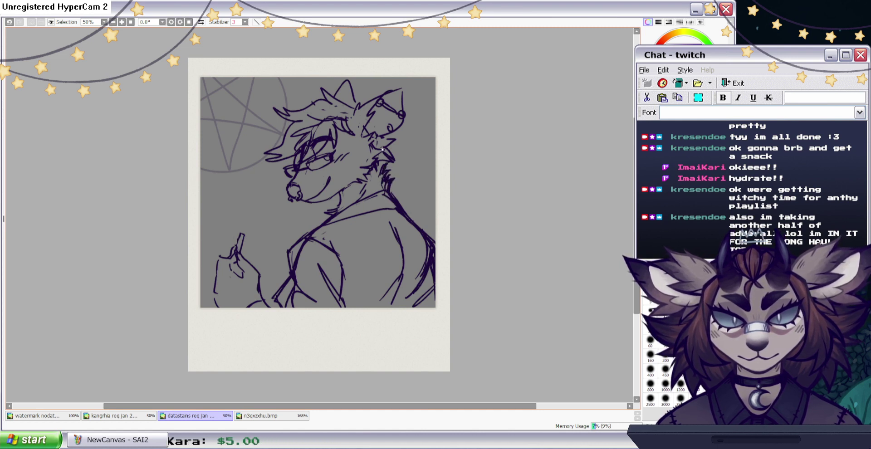
Thicken the outlines of both ears and the fur below the near ear, and erase the piercings on its outer edge.
drag(384, 109, 379, 132)
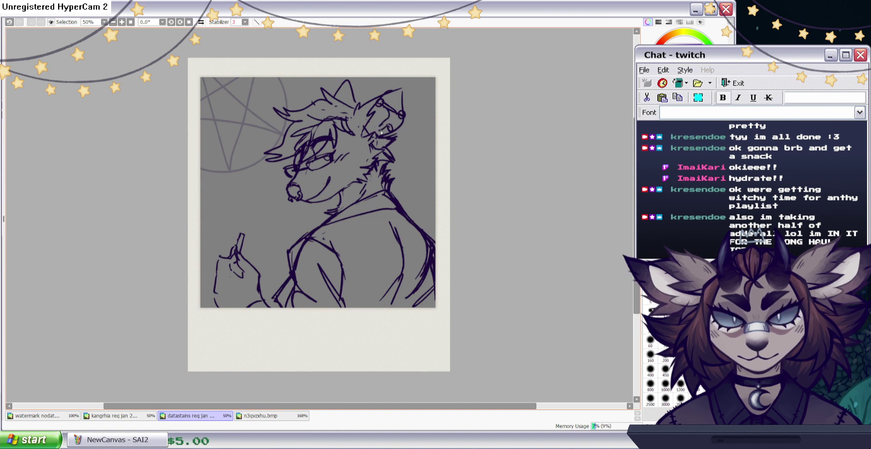
mouse_move(356, 88)
mouse_down()
mouse_move(337, 96)
mouse_move(359, 122)
mouse_move(400, 90)
mouse_move(380, 92)
mouse_move(400, 85)
mouse_move(402, 115)
mouse_move(380, 105)
mouse_move(394, 111)
mouse_up()
key(ctrl)
key(b)
key(e)
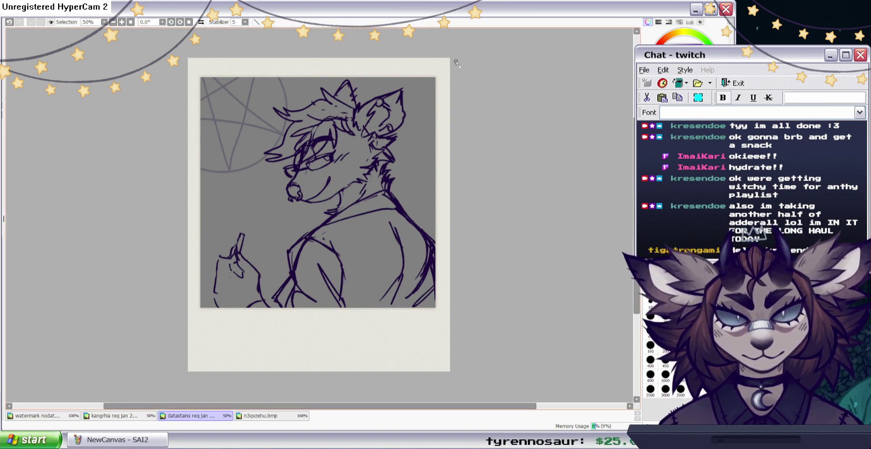
Clean up the inside of the near ear and sketch short inner-ear fur strokes.
click(671, 145)
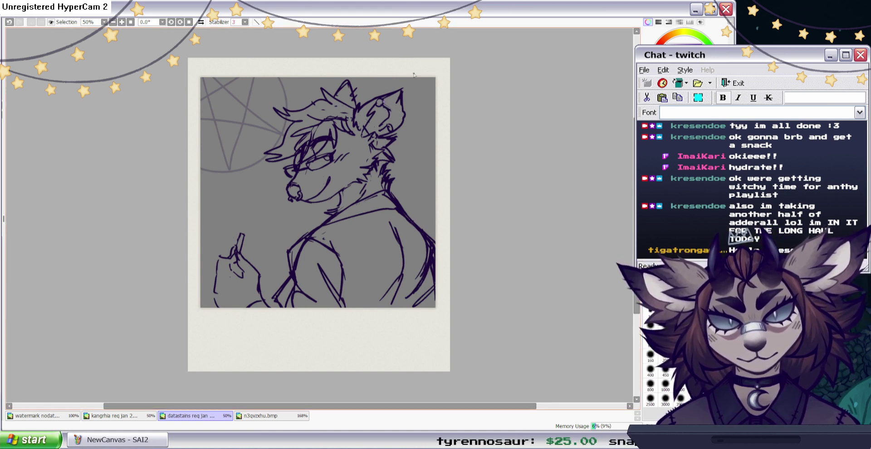
drag(382, 100, 403, 115)
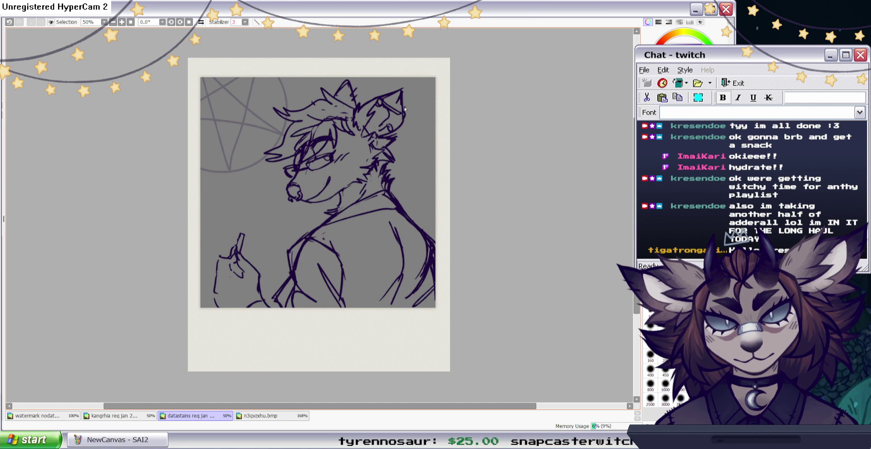
click(671, 145)
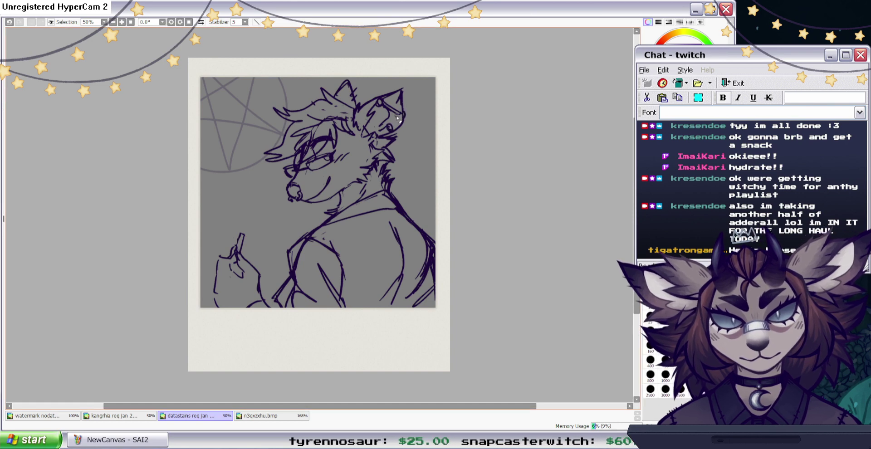
drag(388, 125, 390, 130)
key(e)
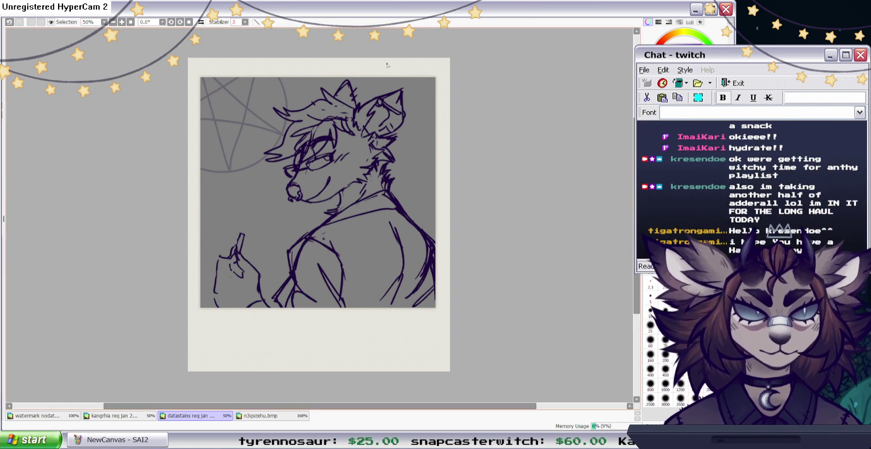
drag(388, 128, 393, 130)
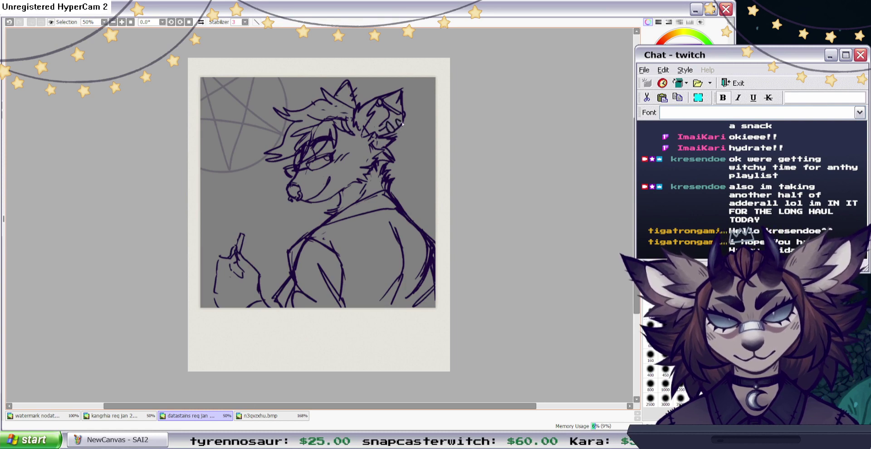
Redraw the fringe as spiky locks sweeping over the forehead and trim the stray tips at the front.
key(n)
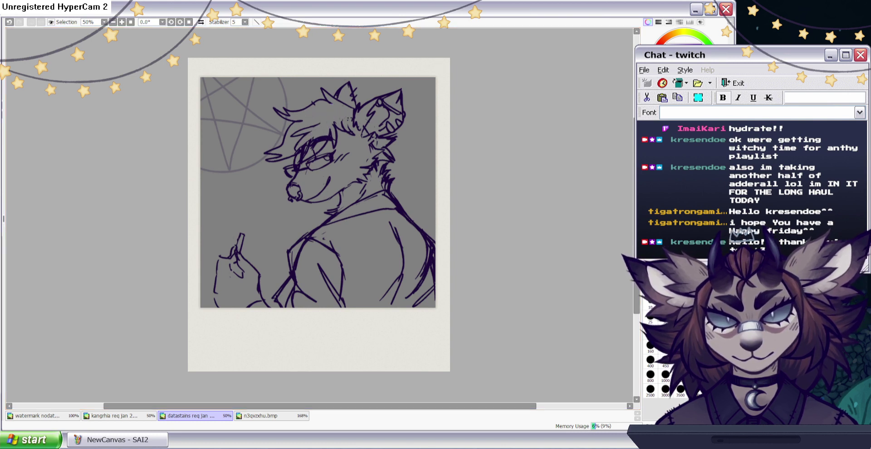
key(n)
mouse_move(351, 116)
mouse_down()
mouse_move(348, 130)
mouse_move(338, 107)
mouse_move(314, 120)
mouse_move(314, 135)
mouse_up()
mouse_move(330, 118)
mouse_down()
mouse_move(323, 123)
mouse_move(323, 102)
mouse_move(283, 115)
mouse_move(315, 112)
mouse_move(286, 138)
mouse_move(273, 168)
mouse_move(267, 161)
mouse_up()
key(e)
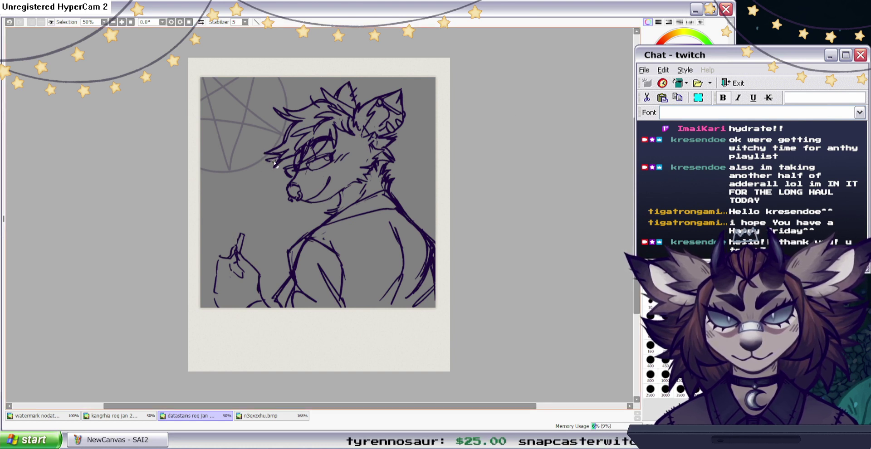
drag(290, 151, 271, 174)
key(b)
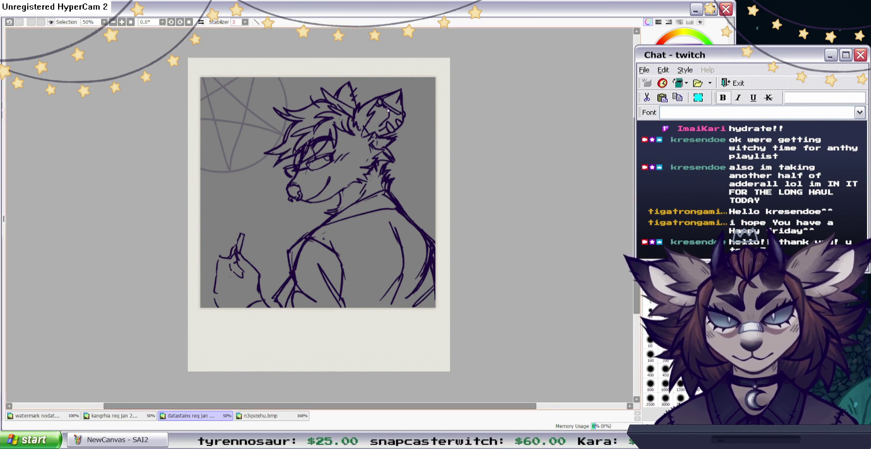
Tidy the hair lines near the temple, check the sketch in mirrored view, and extend the front lock's tip.
key(e)
drag(338, 120, 346, 121)
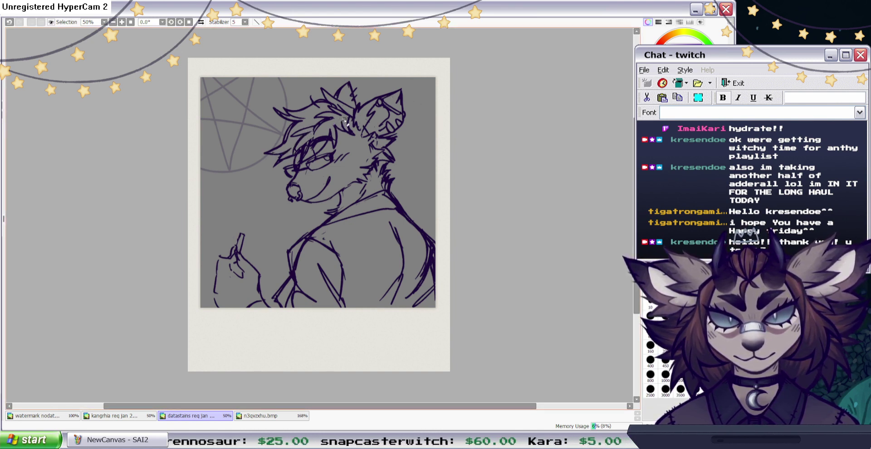
key(b)
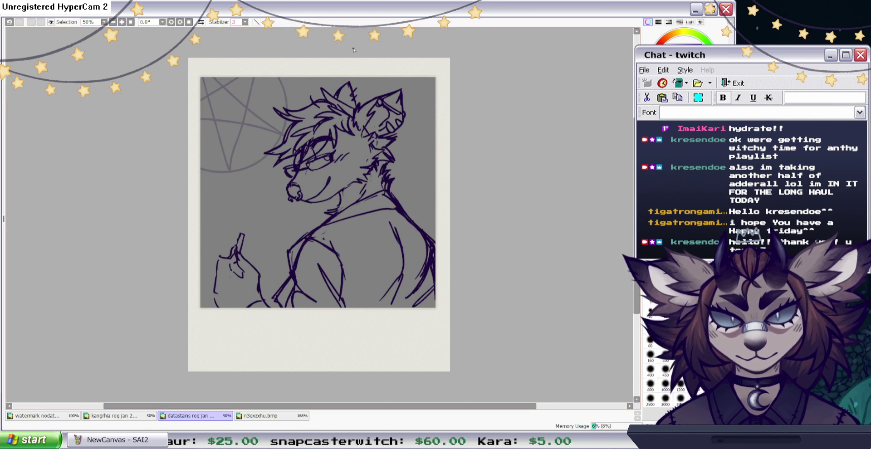
key(h)
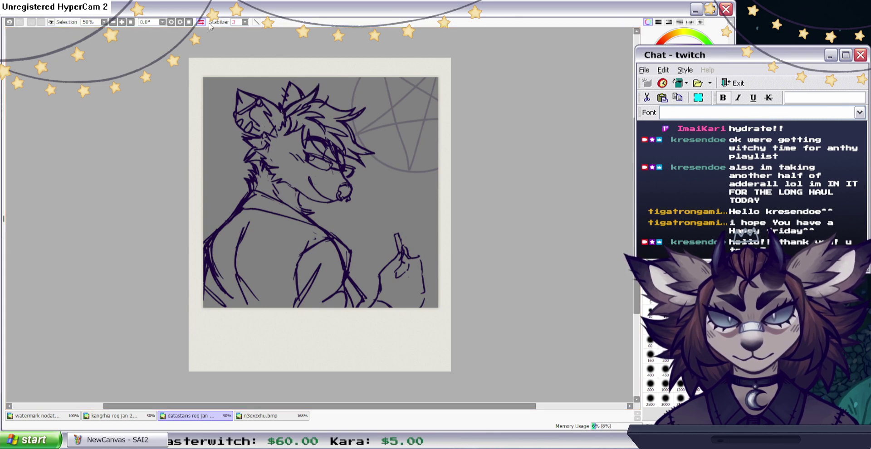
key(h)
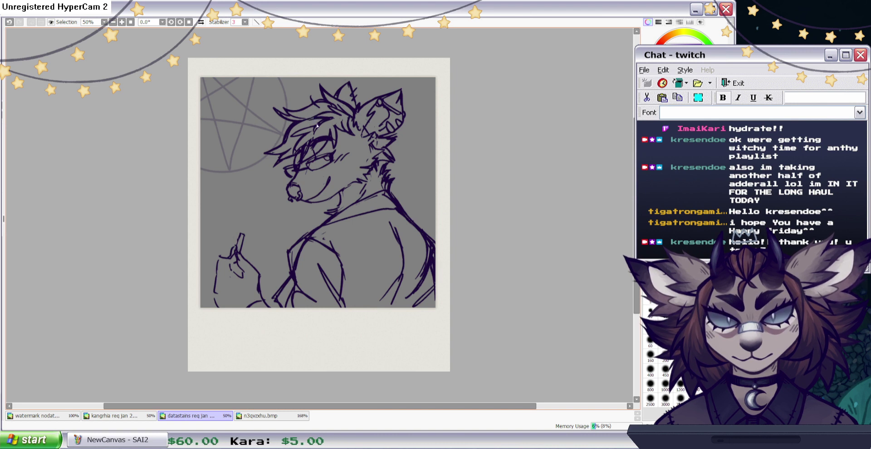
drag(282, 146, 270, 154)
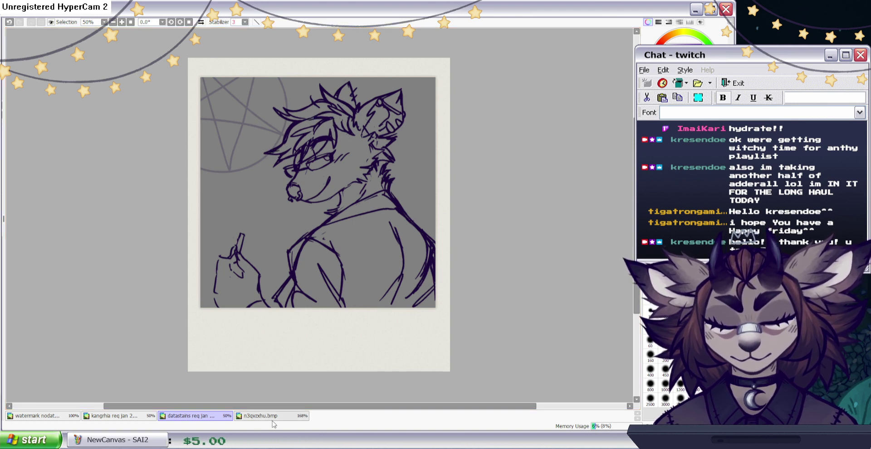
Compare the sketch with the reference image and darken the jaw line and the fur where it meets the neck.
click(240, 416)
click(228, 417)
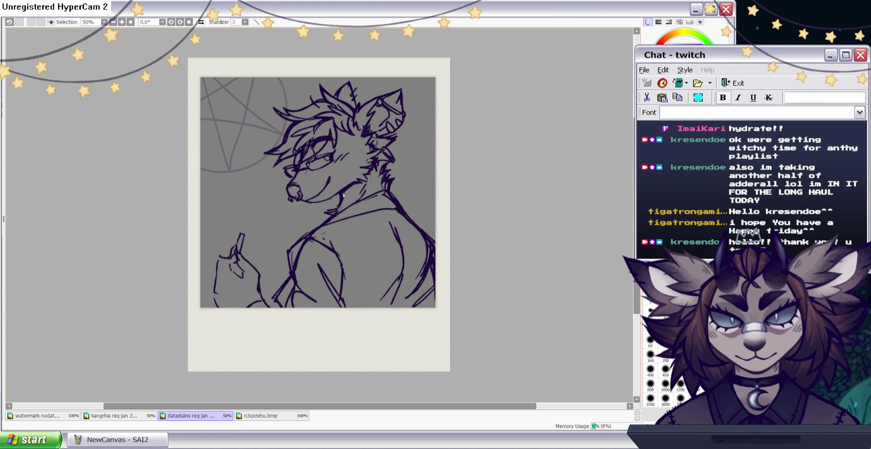
drag(325, 201, 345, 189)
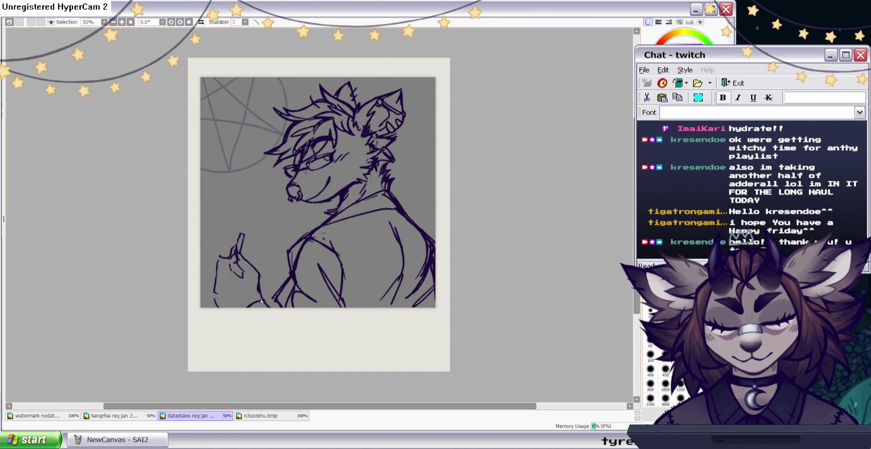
Thicken the outline of the raised hand and its wrist.
drag(259, 276, 262, 295)
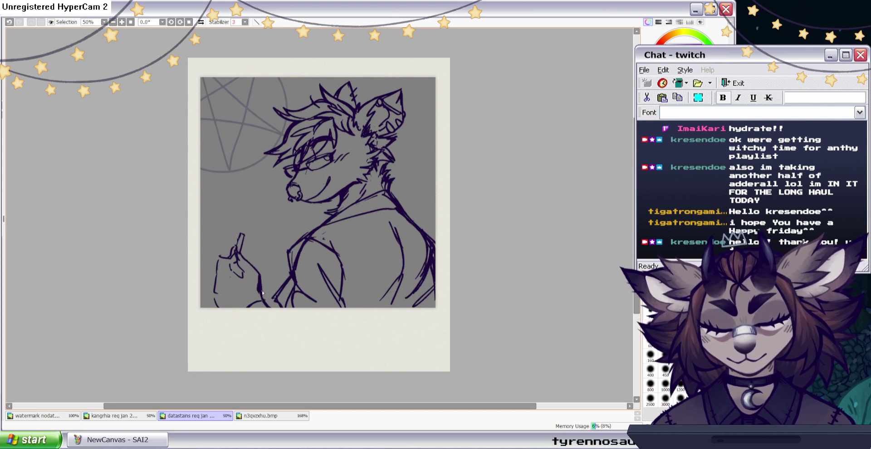
key(e)
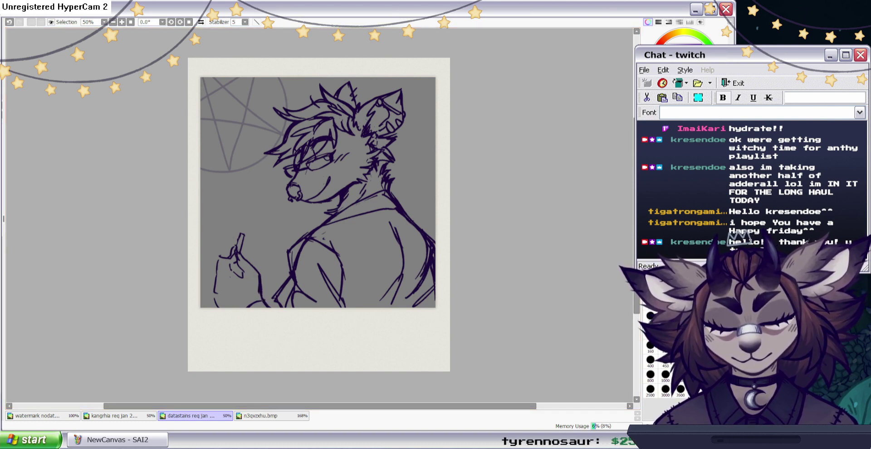
key(n)
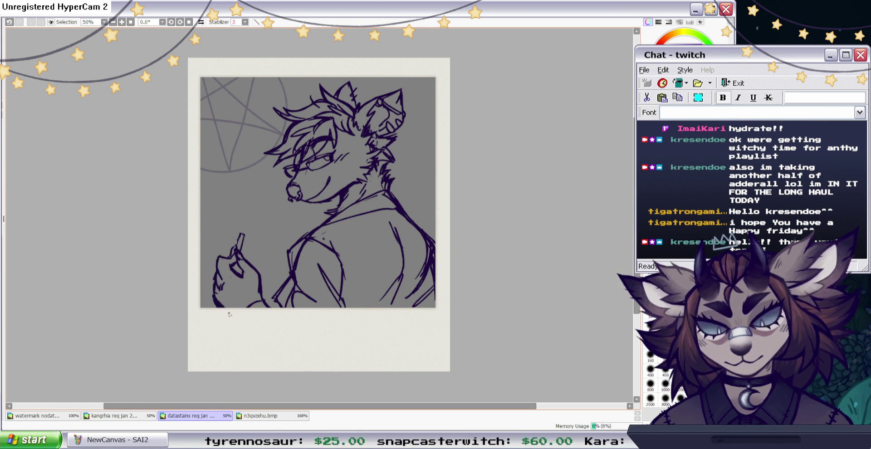
Rework the strokes around the eye and try erasing the glasses frame where it crosses the front hair strands.
key(e)
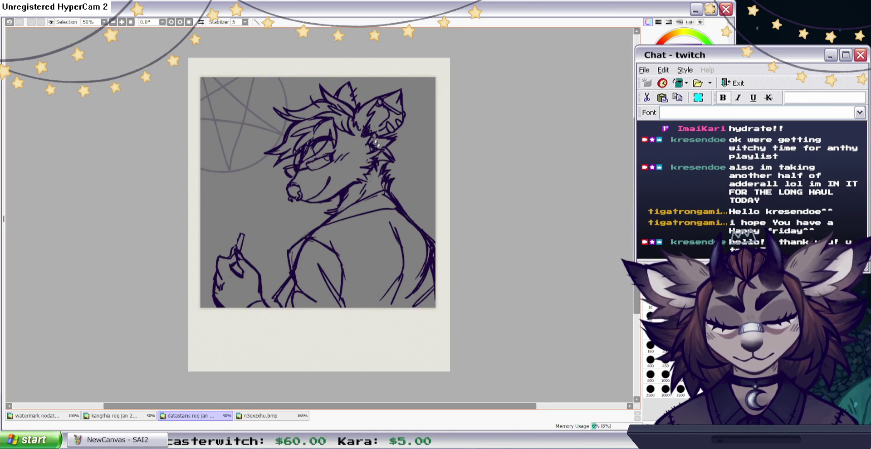
key(ctrl+z)
click(664, 154)
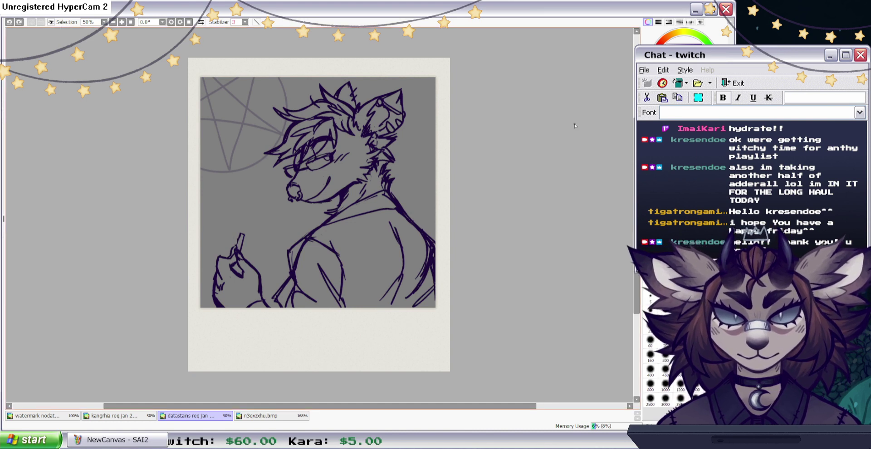
drag(313, 161, 326, 156)
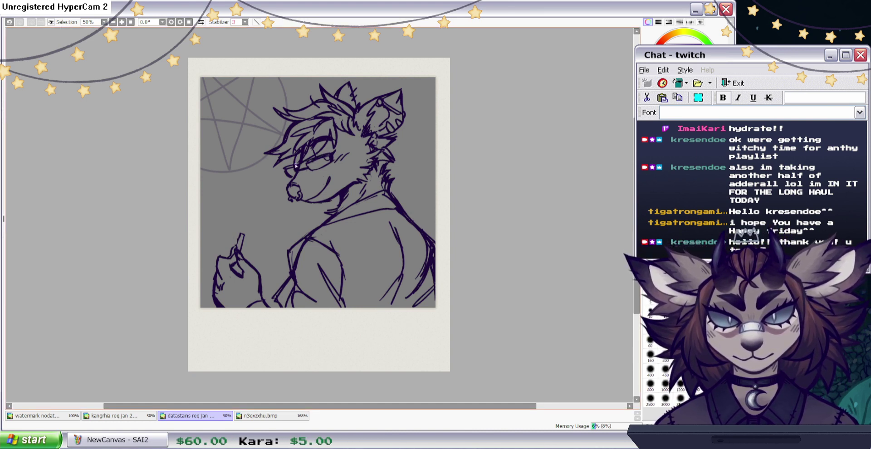
key(ctrl+z)
drag(304, 162, 302, 168)
key(e)
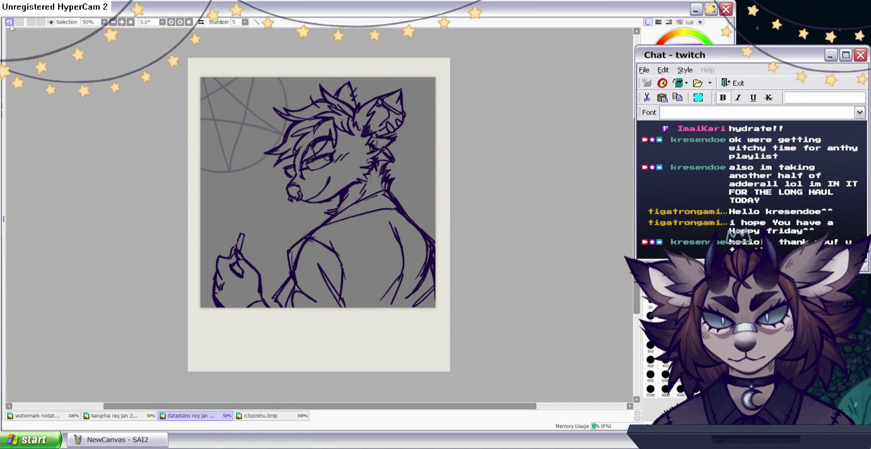
Check the reference image and erase the glasses lines overlapping the hair strands beside the eye.
click(248, 415)
click(227, 416)
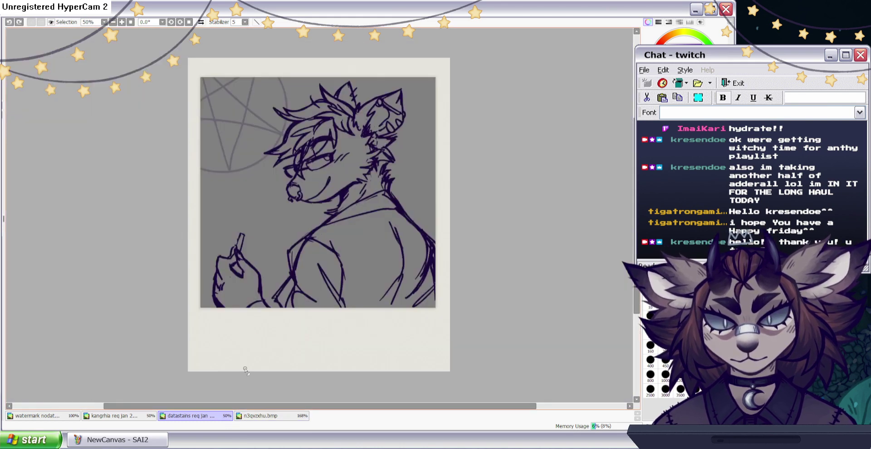
mouse_move(313, 138)
mouse_down()
mouse_move(300, 155)
mouse_move(303, 175)
mouse_move(308, 146)
mouse_up()
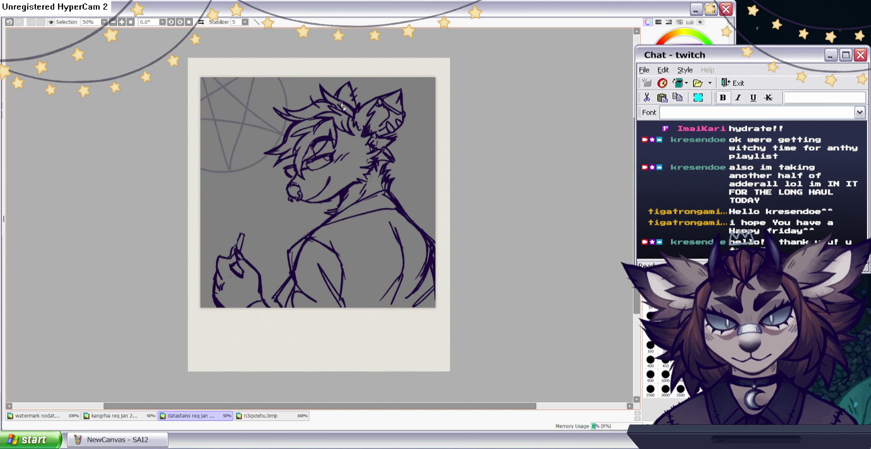
key(n)
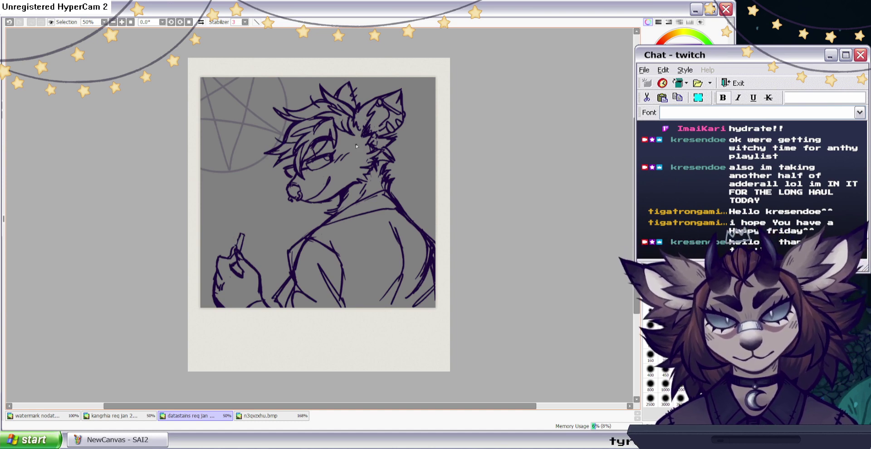
Compare the muzzle with the reference image, strengthen the smile line, and undo the extra stroke on the lower jaw.
click(253, 415)
click(226, 416)
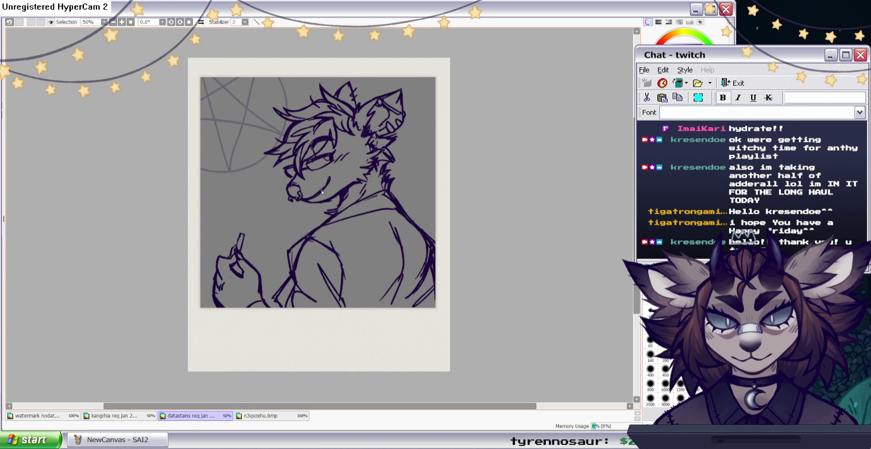
key(e)
drag(306, 198, 326, 180)
key(b)
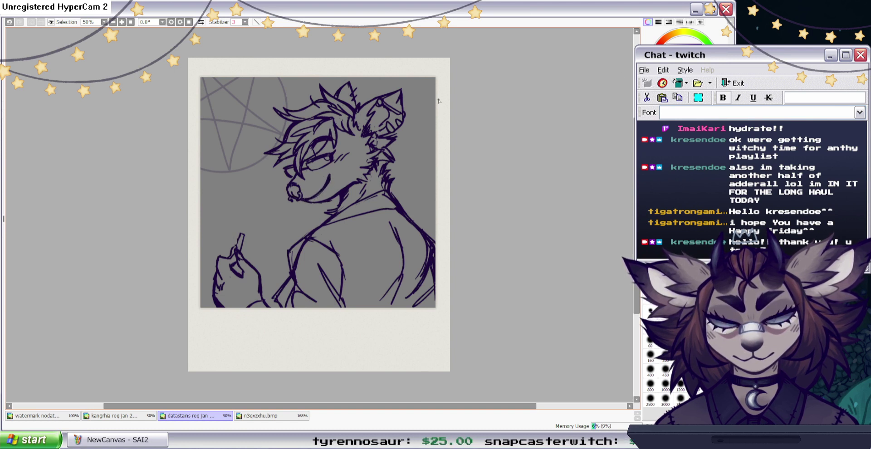
key(b)
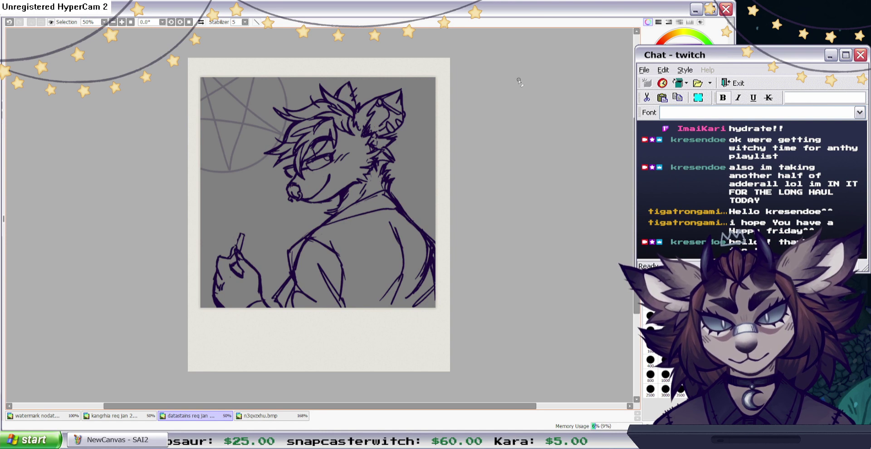
key(b)
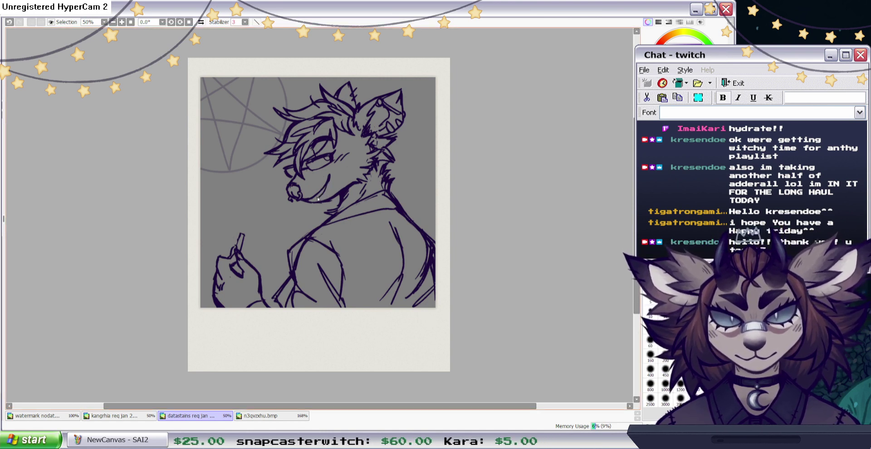
key(ctrl+z)
key(e)
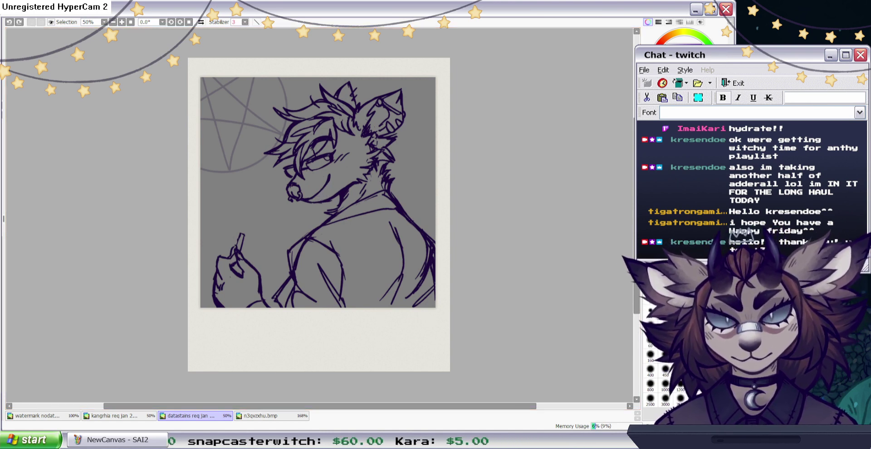
Adjust the lines beside the eye with a transform and extend the short cheek marks.
mouse_move(331, 171)
mouse_down()
mouse_move(325, 197)
mouse_move(332, 177)
mouse_up()
key(ctrl+t)
key(Return)
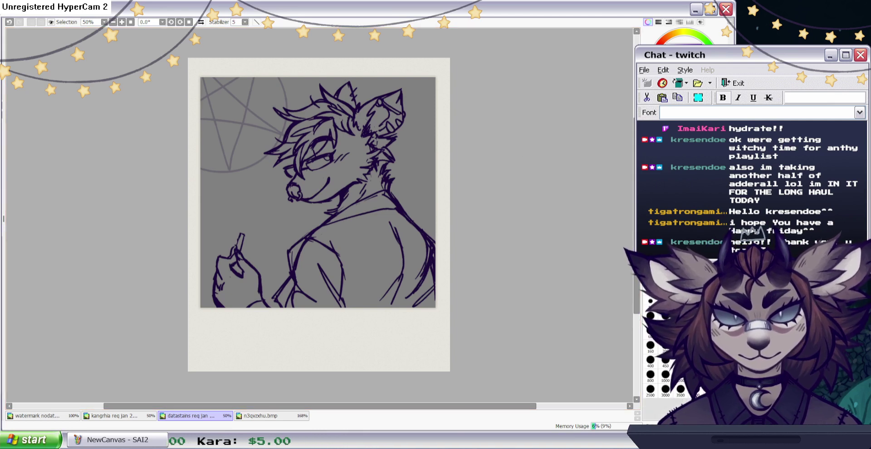
click(680, 181)
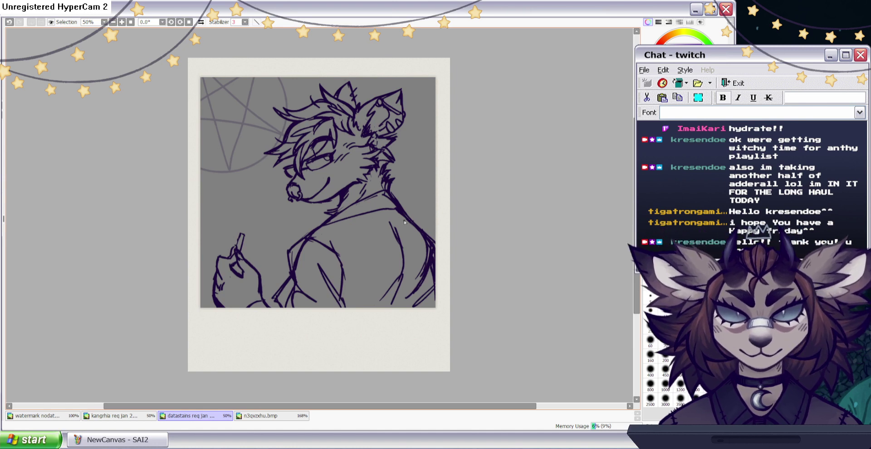
Redraw the small item held in the raised hand, clean up the finger lines, and darken the gap below the fingertips.
drag(236, 249, 240, 235)
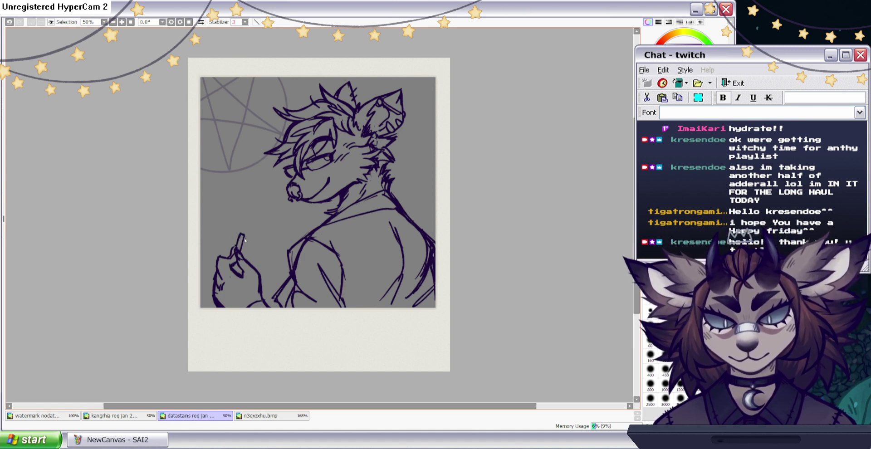
key(e)
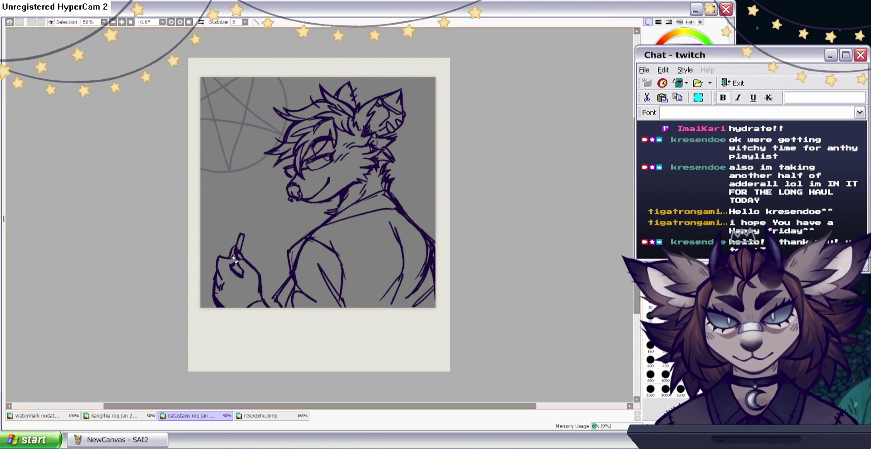
click(653, 157)
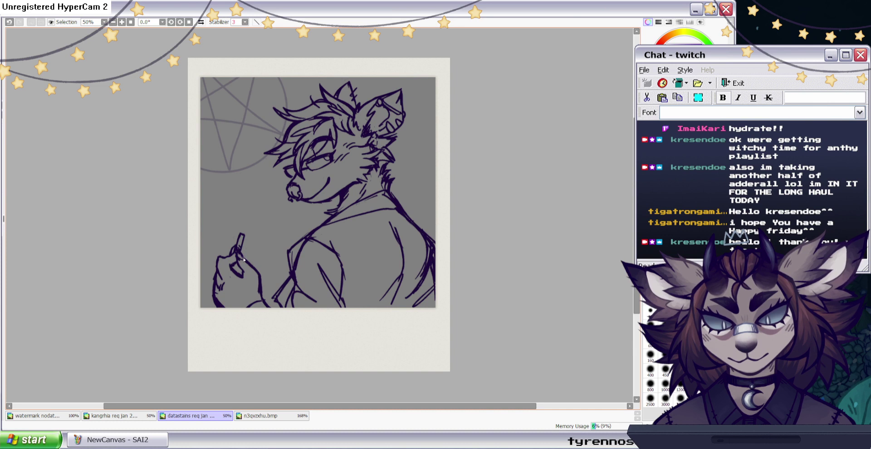
key(e)
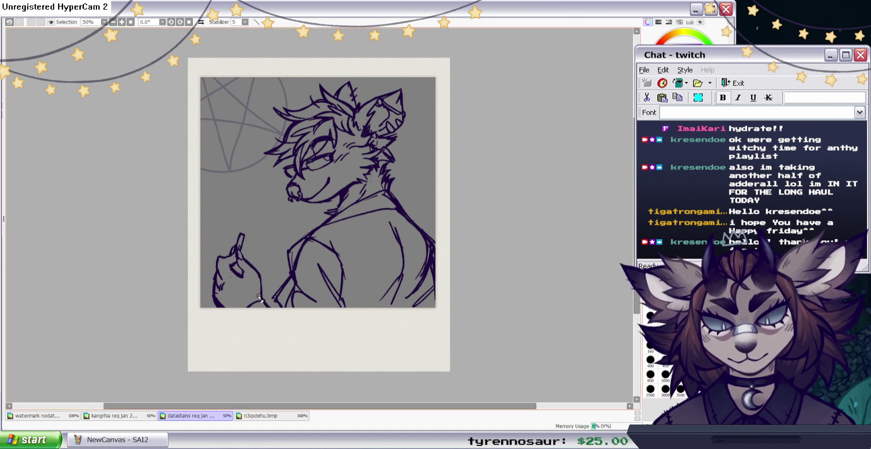
key(n)
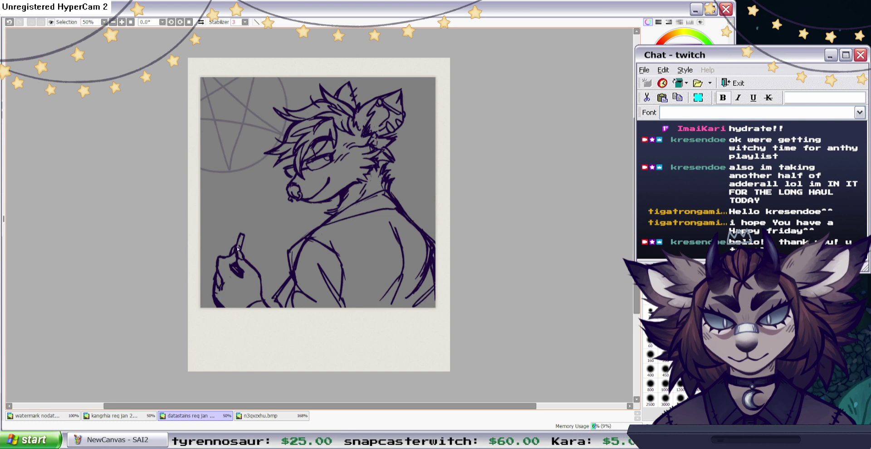
key(e)
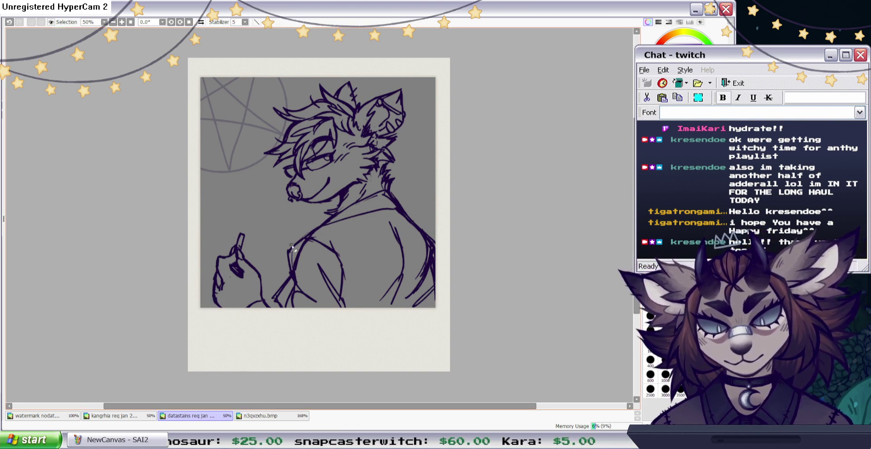
Lasso the raised hand and its wrist, rotate it slightly counter-clockwise, and move it into the photo's lower-left corner.
key(n)
mouse_move(273, 308)
mouse_down()
mouse_move(246, 307)
mouse_move(272, 300)
mouse_move(198, 295)
mouse_up()
key(l)
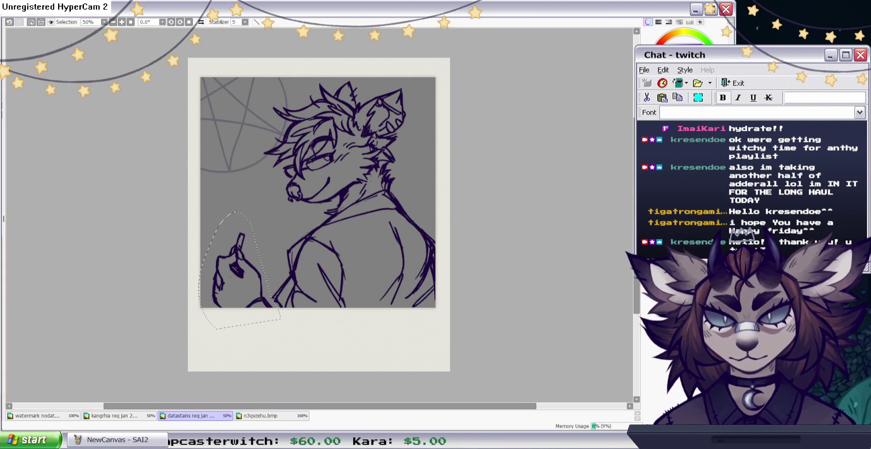
key(ctrl+t)
drag(411, 295, 409, 313)
drag(261, 307, 254, 316)
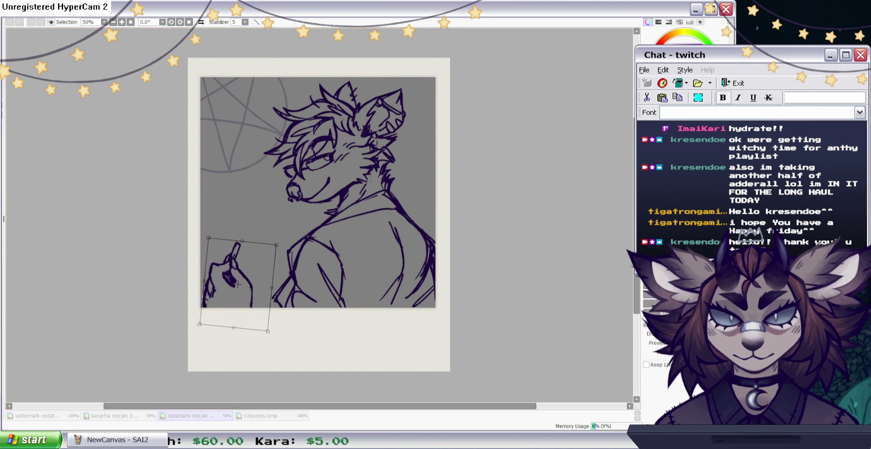
key(Return)
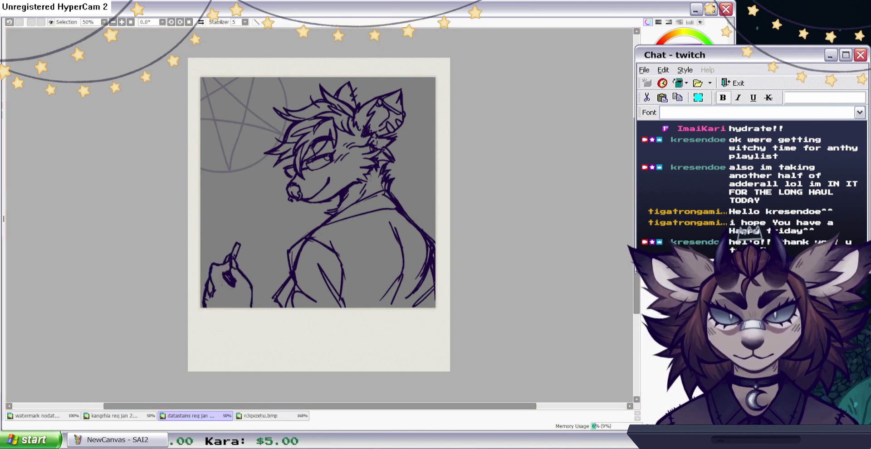
Erase and redraw the fur strokes at the base of the near ear and the lines inside it.
key(n)
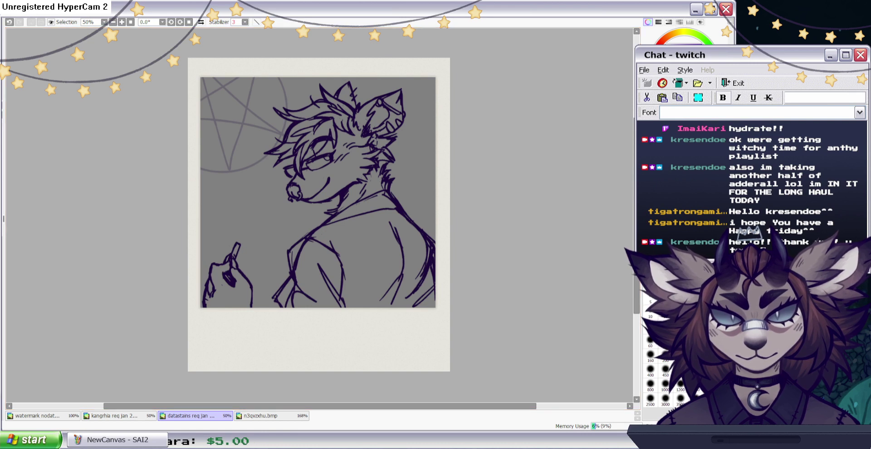
key(e)
mouse_move(365, 126)
mouse_down()
mouse_move(364, 137)
mouse_move(373, 115)
mouse_up()
key(n)
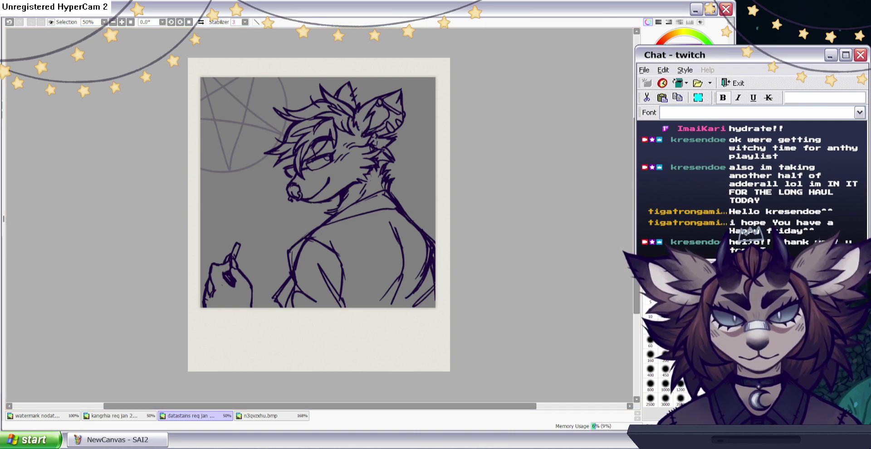
key(e)
drag(386, 104, 396, 112)
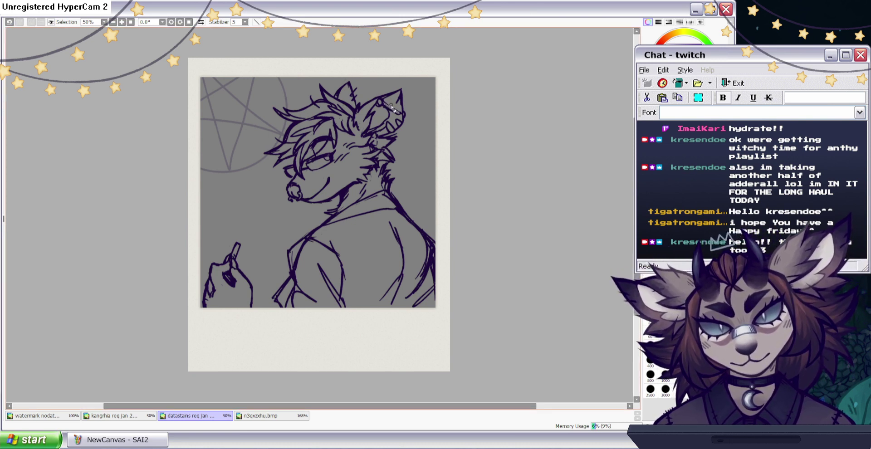
key(n)
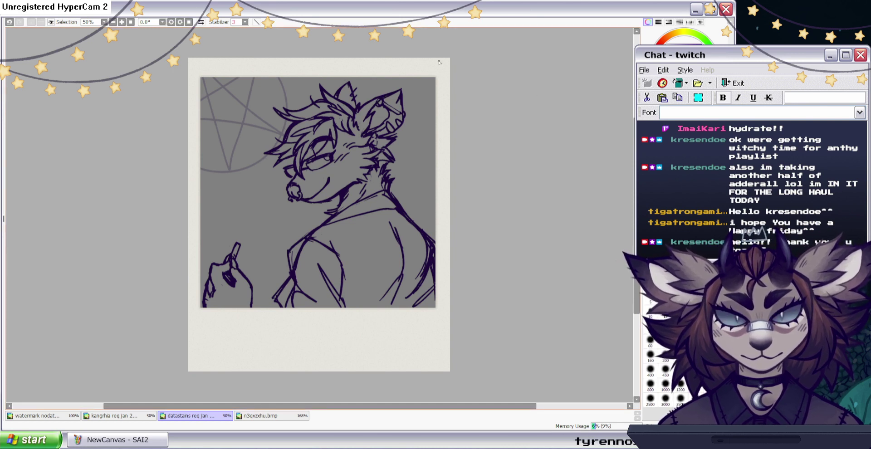
Redraw the bar piercing across the near ear with a round end on the ear's edge, cleaning the surrounding lines.
key(e)
drag(383, 109, 387, 101)
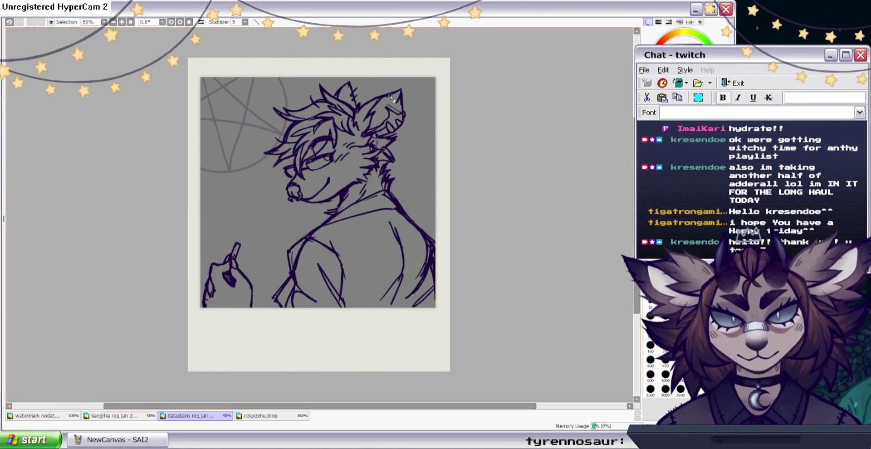
key(n)
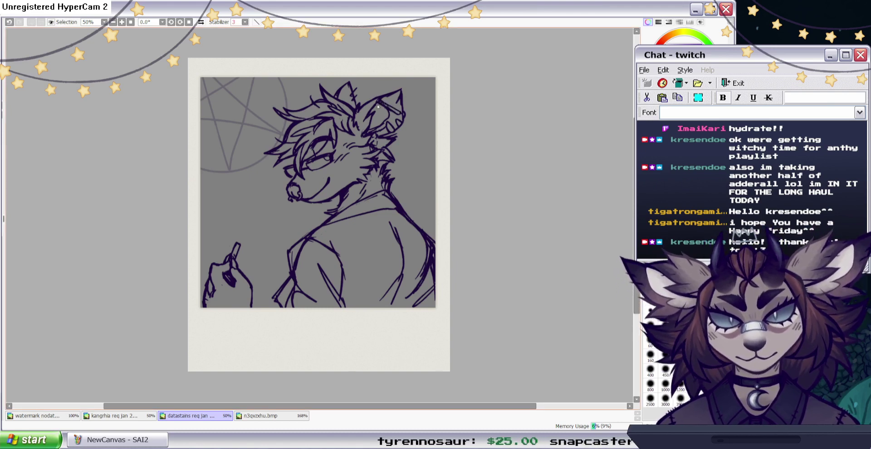
key(e)
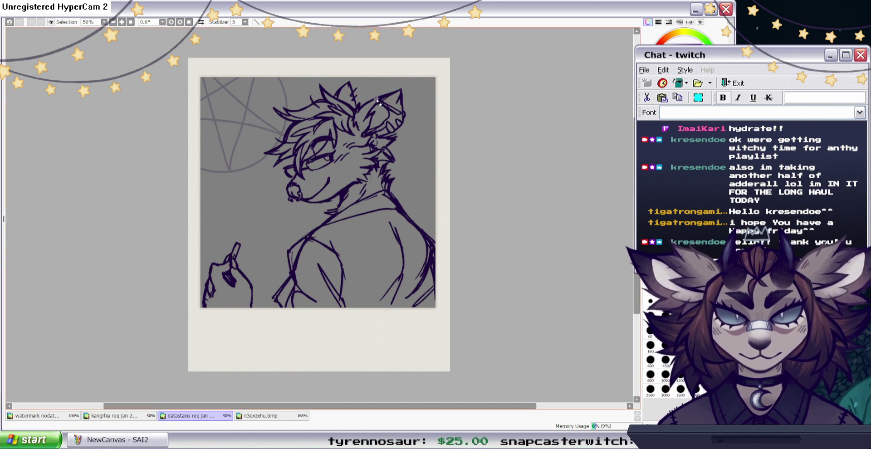
key(n)
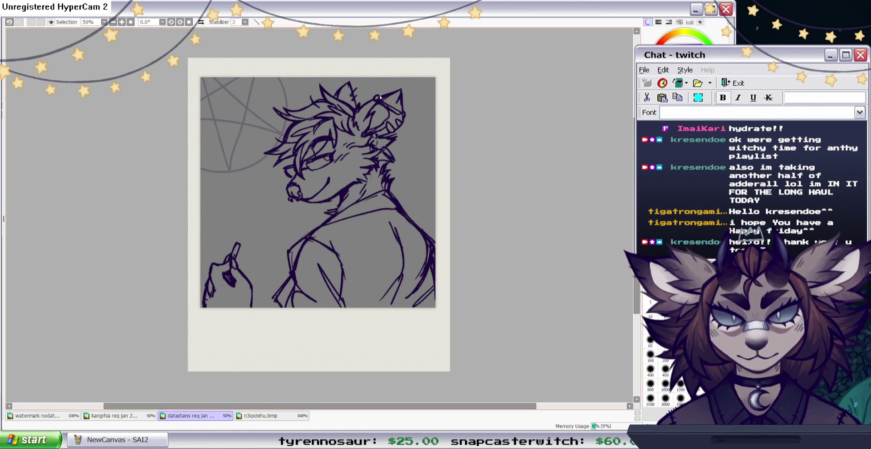
key(e)
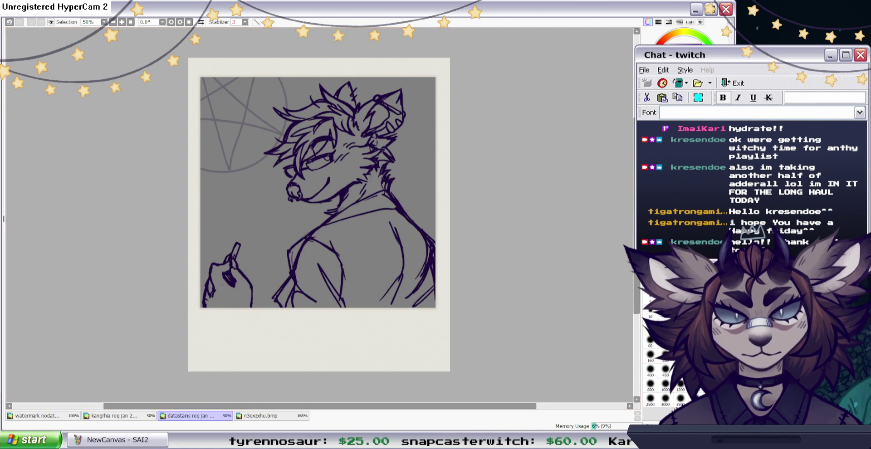
key(n)
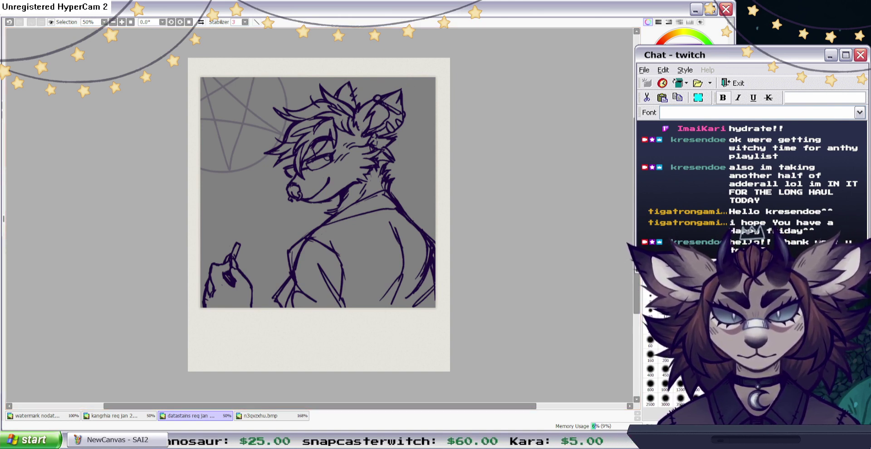
Erase the doubled lines along the character's back and rear sleeve outline.
key(e)
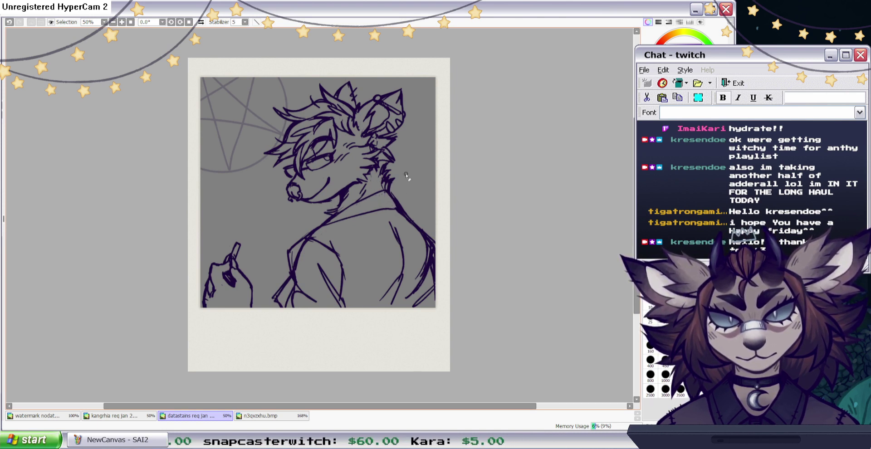
drag(399, 215, 422, 239)
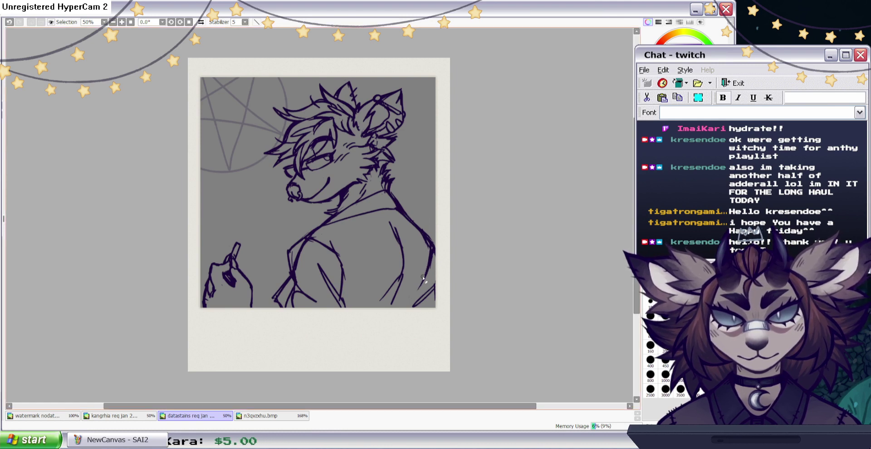
click(666, 195)
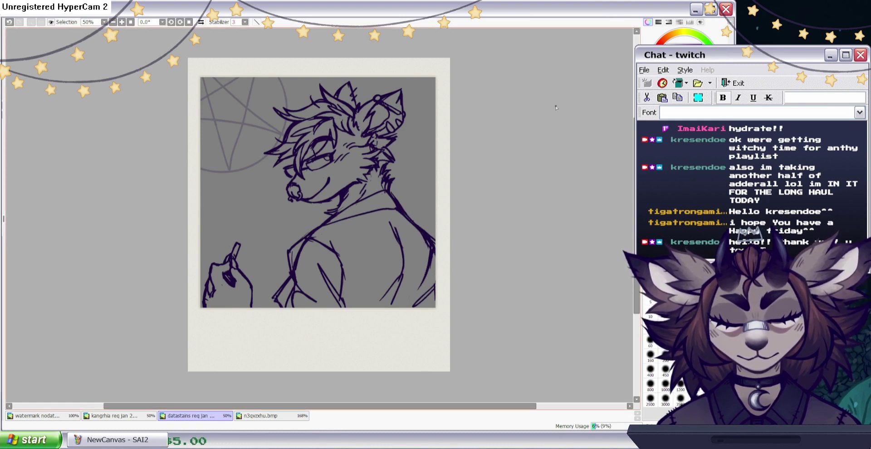
Select the back outline, compress its height slightly with a transform, and add fold lines in the photo's lower-right corner.
click(658, 109)
mouse_move(401, 185)
mouse_down()
mouse_move(409, 257)
mouse_move(459, 309)
mouse_up()
key(ctrl+t)
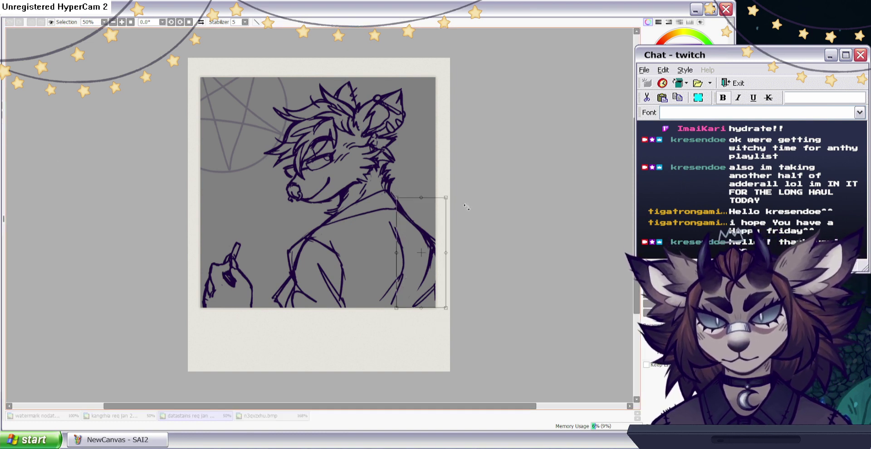
drag(421, 309, 421, 303)
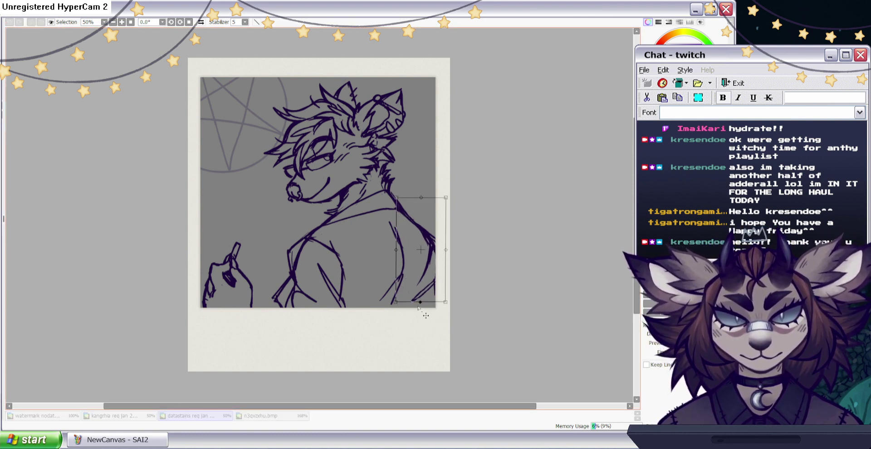
key(Return)
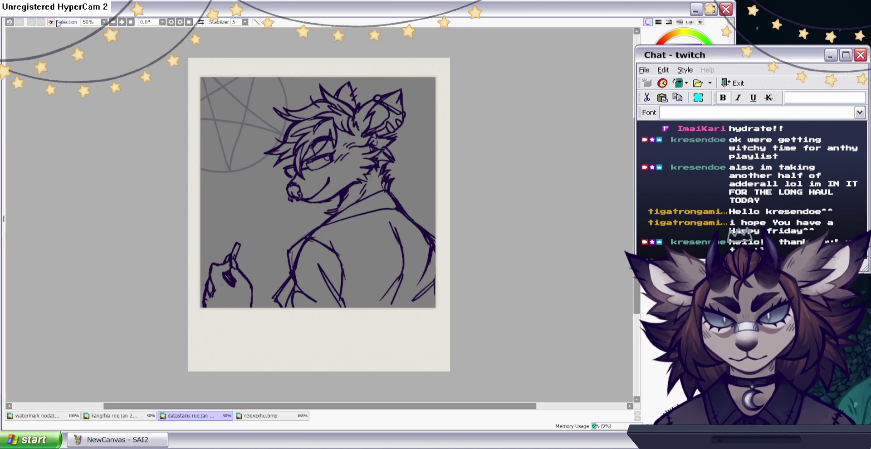
key(n)
drag(435, 293, 428, 308)
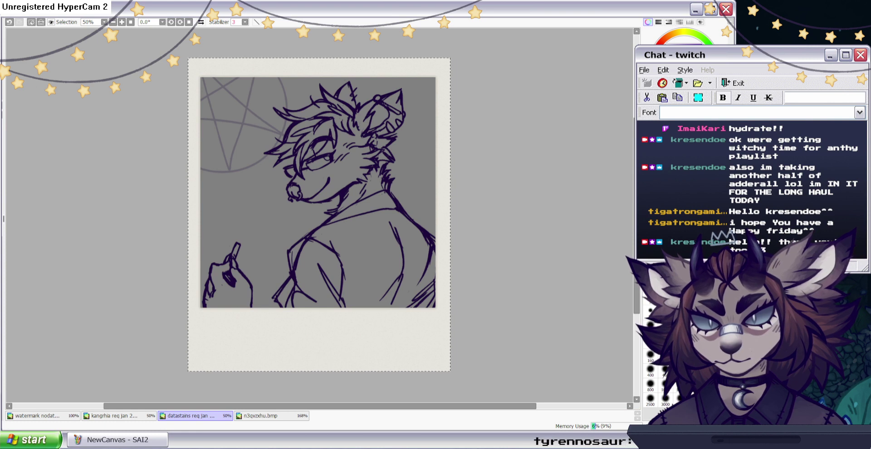
Thicken the lines and circle of the pentagram behind the head, and fade it to a muted purple.
click(1, 135)
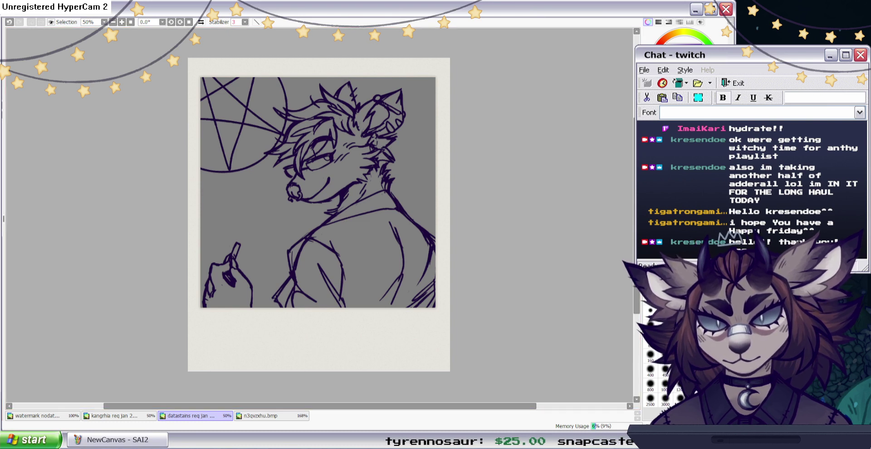
key(w)
click(29, 144)
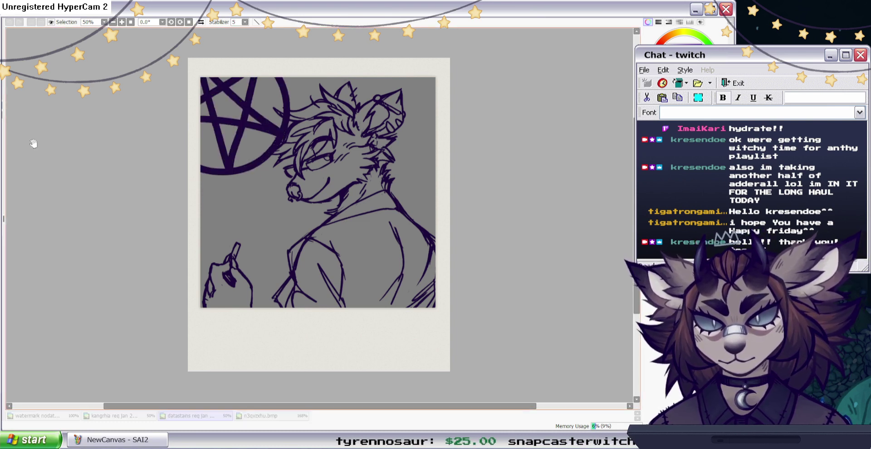
click(27, 337)
key(Return)
key(e)
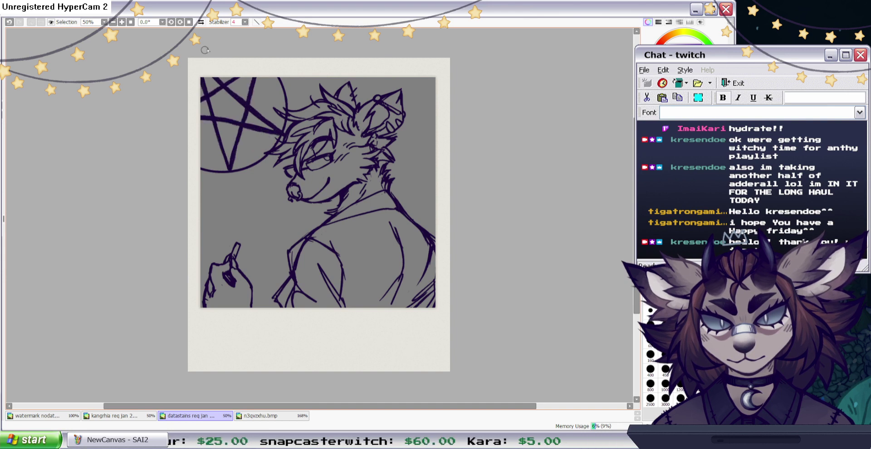
drag(198, 163, 237, 169)
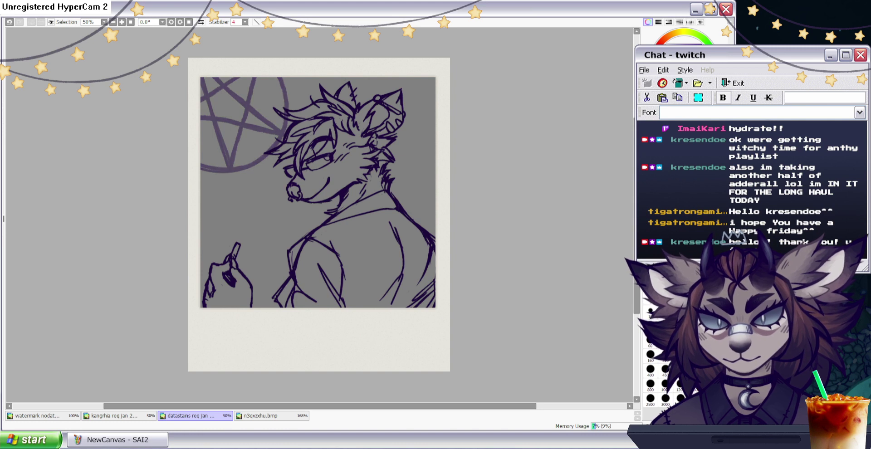
Clean up the hair strands around the forehead and far ear, and redraw the lines inside and below the near ear.
key(e)
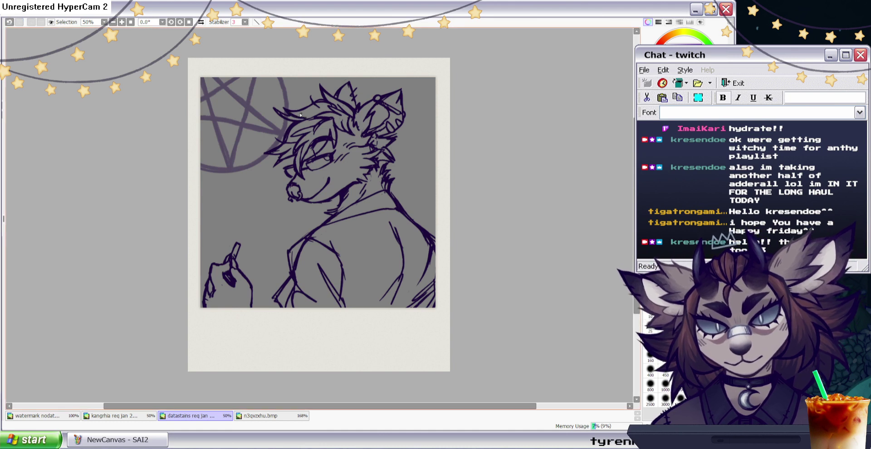
drag(291, 114, 305, 111)
drag(354, 85, 355, 106)
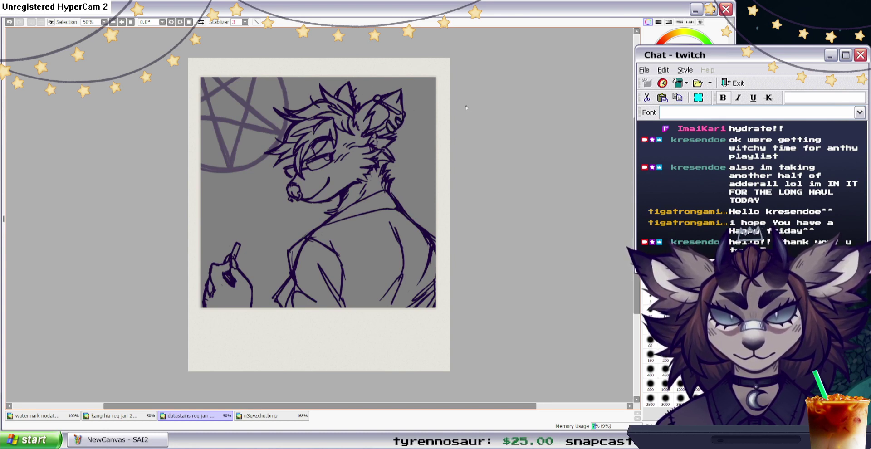
click(666, 150)
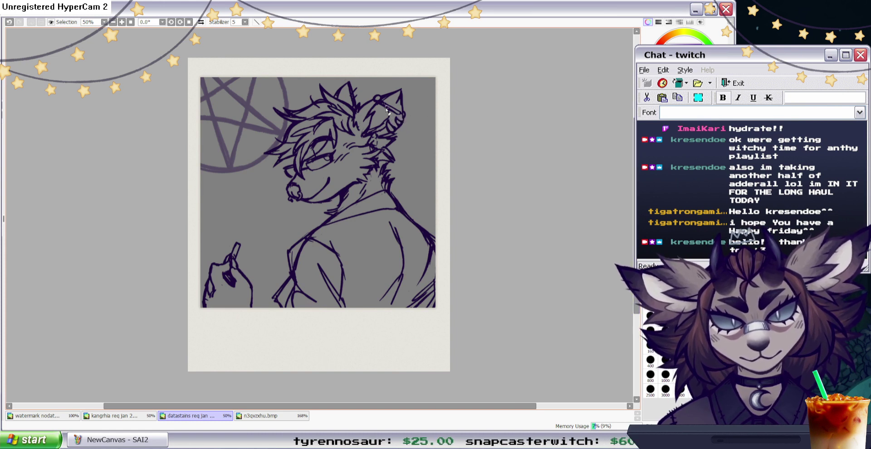
click(653, 149)
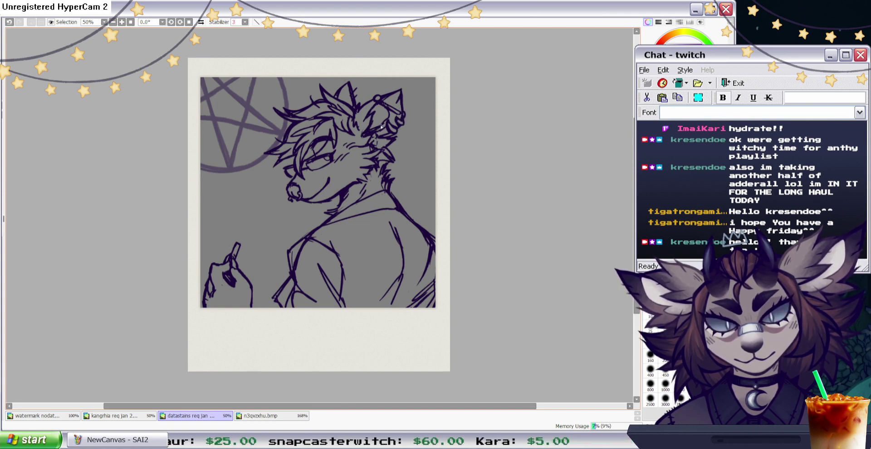
click(658, 147)
Tidy the fur lines on the cheek below the near ear, and refine the nose and eye details.
drag(362, 154, 372, 149)
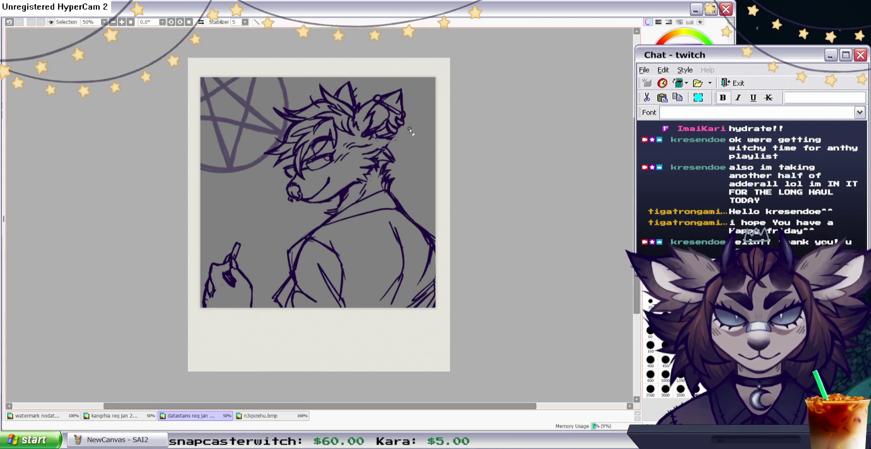
click(657, 145)
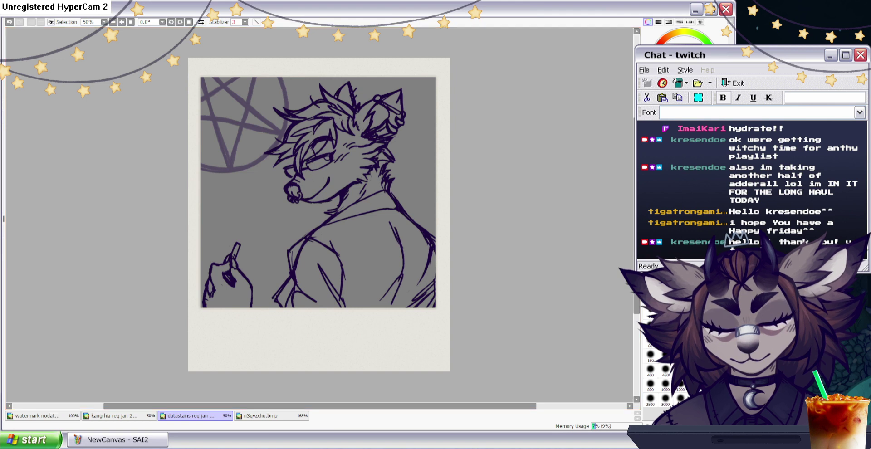
click(671, 154)
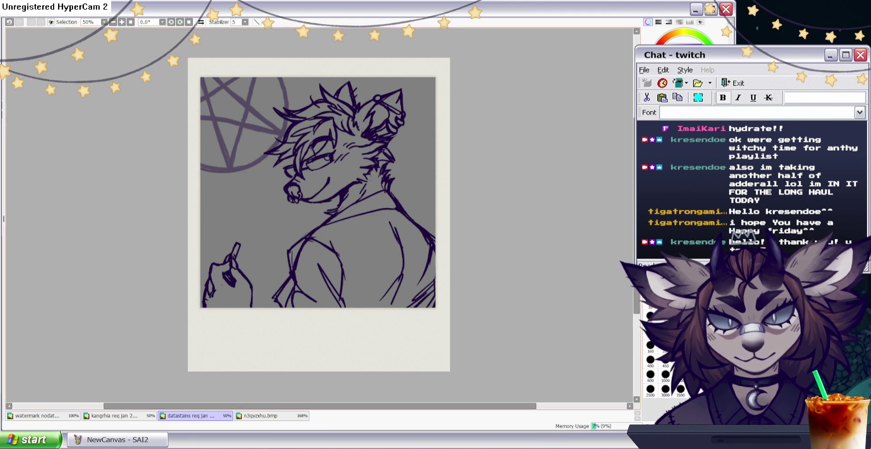
click(671, 163)
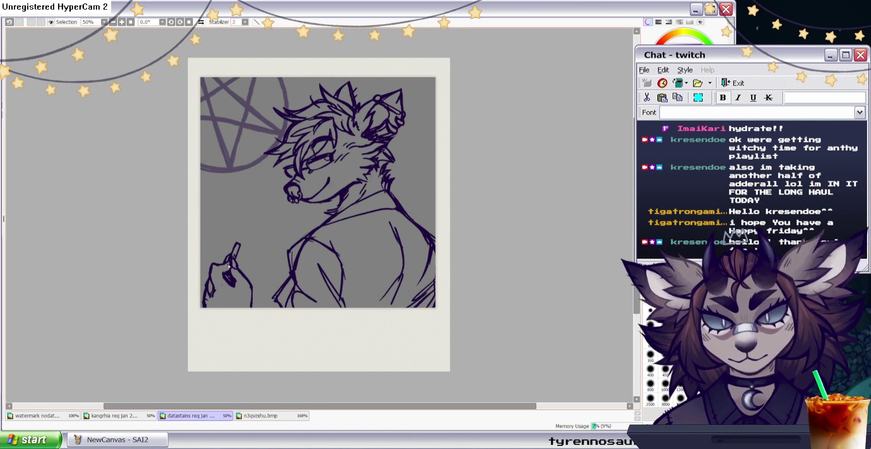
Clean and thicken the raised hand's outline, and tidy the lower corner of the near sleeve.
key(e)
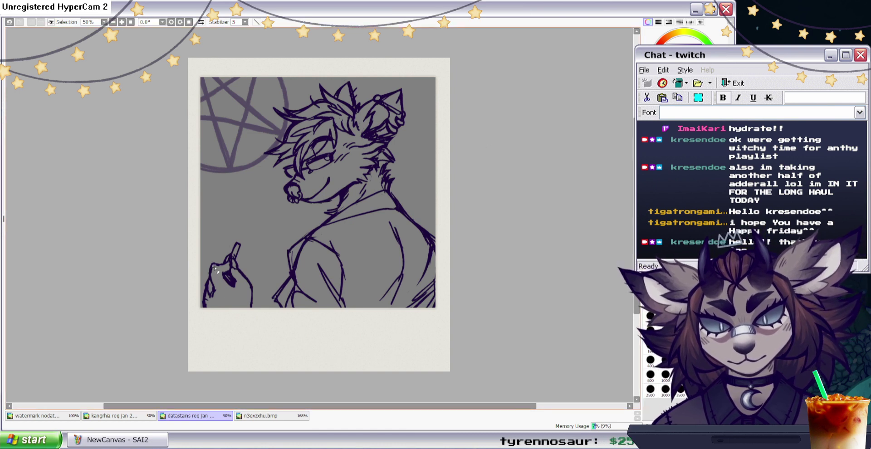
key(n)
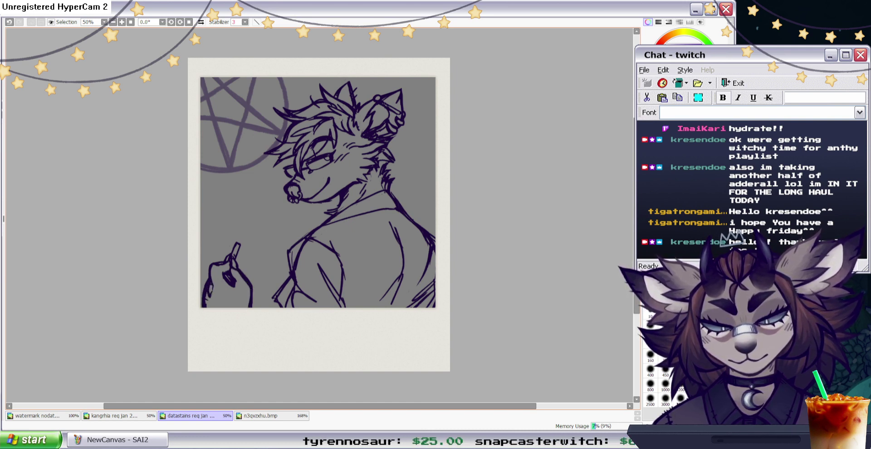
key(e)
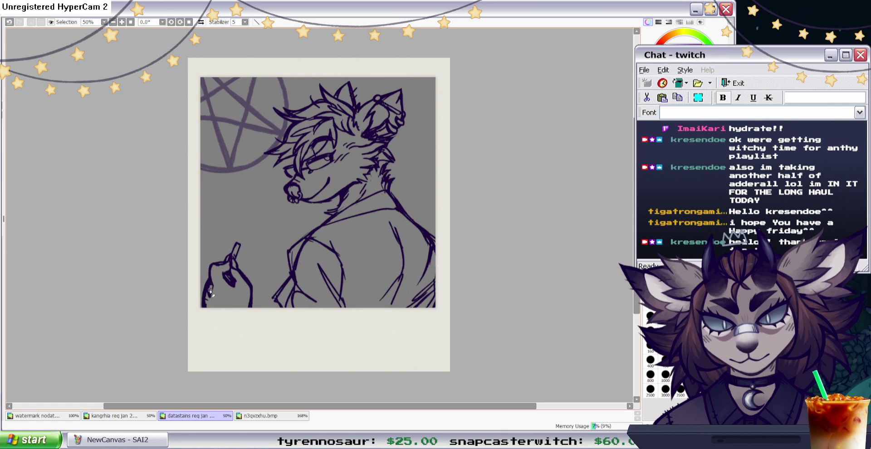
key(n)
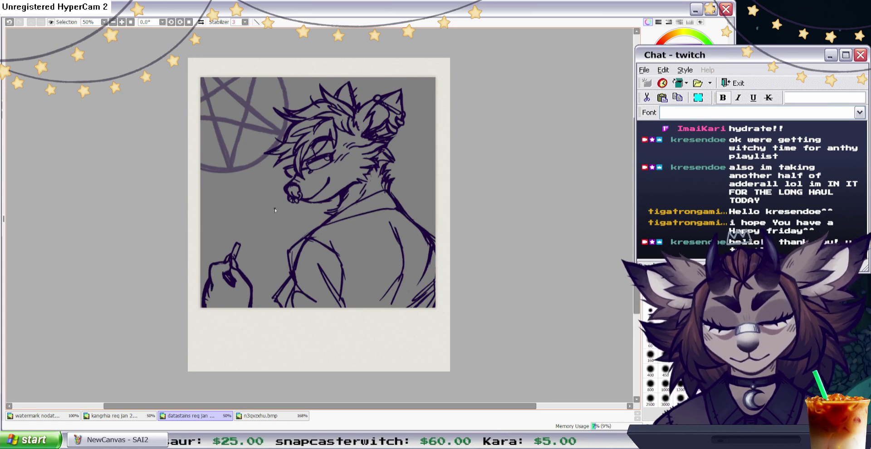
key(e)
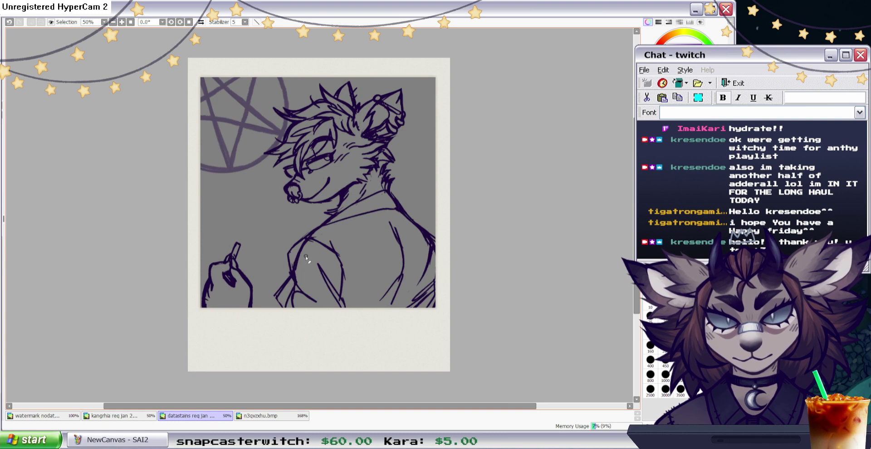
key(ctrl+z)
click(656, 152)
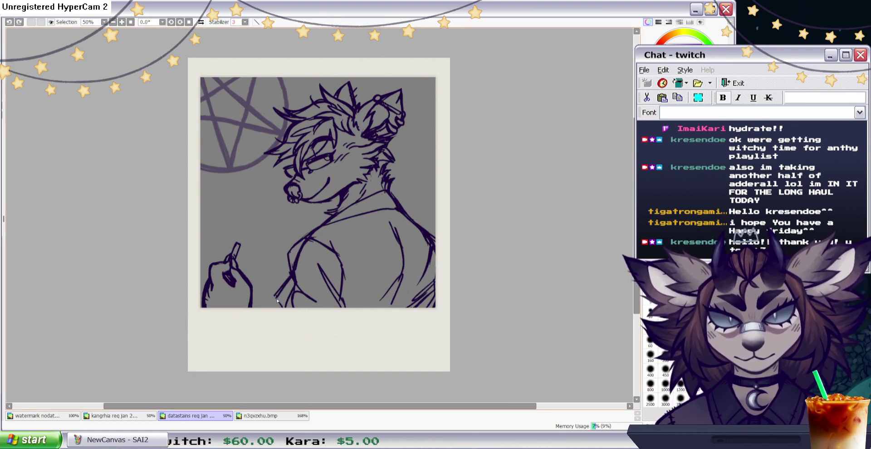
drag(274, 297, 292, 276)
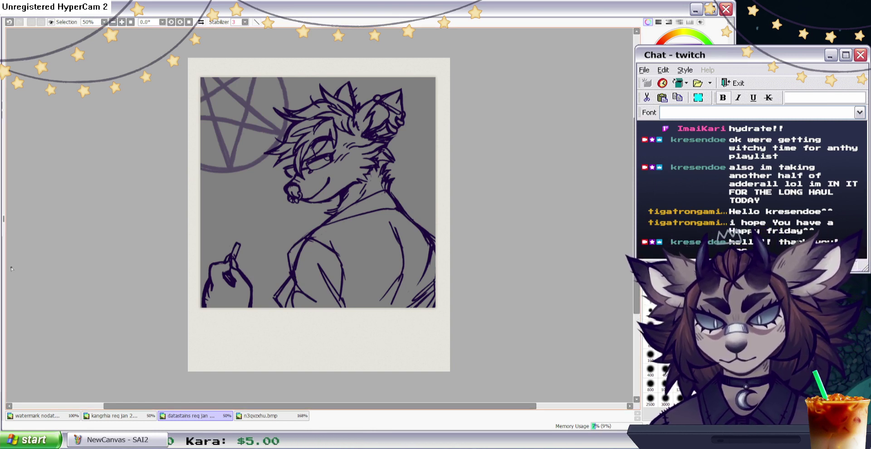
Transform the pentagram, rotating it slightly and moving it down and closer to the character's head.
key(ctrl+t)
drag(292, 165, 307, 180)
drag(448, 179, 449, 175)
drag(273, 179, 270, 180)
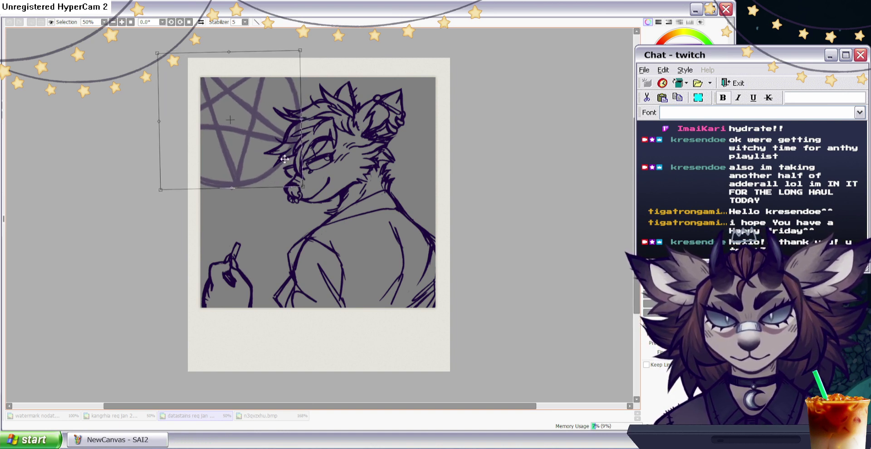
key(Return)
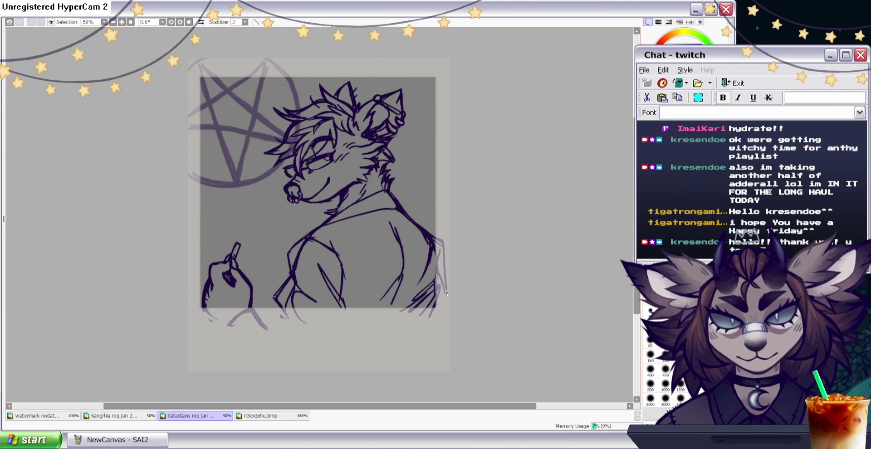
Close the figure's open lower outline beyond the photo area, select the character's silhouette, and fill it with flat magenta.
mouse_move(447, 295)
mouse_down()
mouse_move(443, 320)
mouse_move(291, 342)
mouse_move(241, 338)
mouse_up()
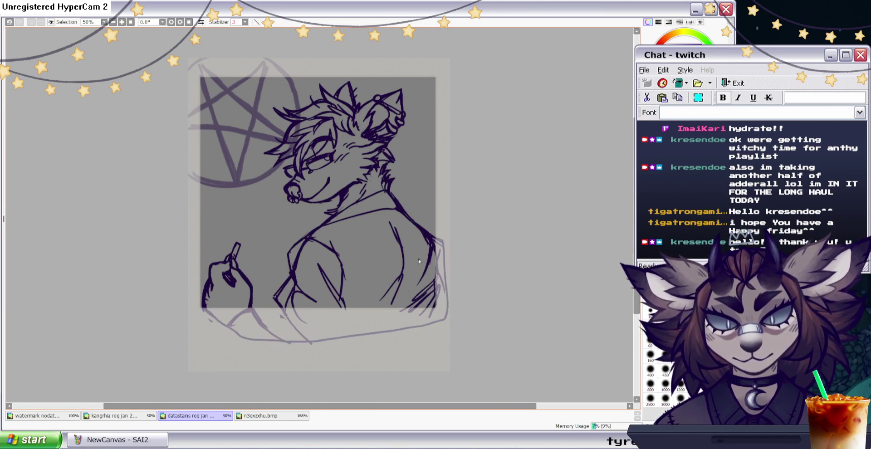
click(410, 192)
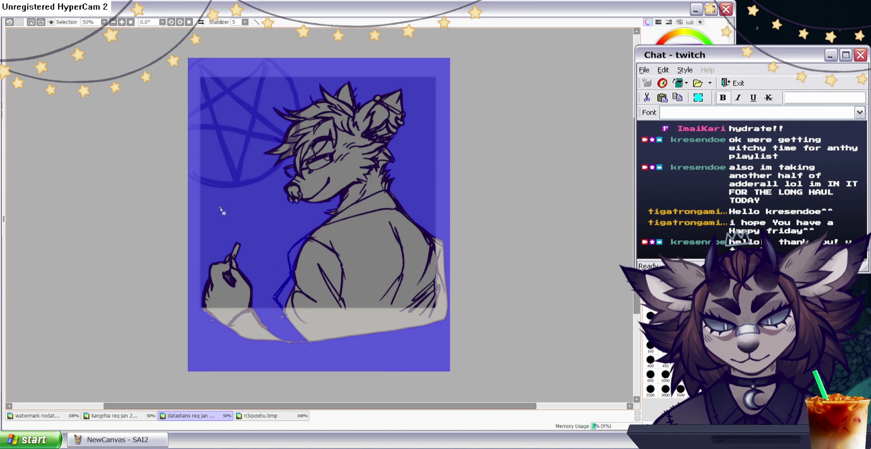
click(41, 22)
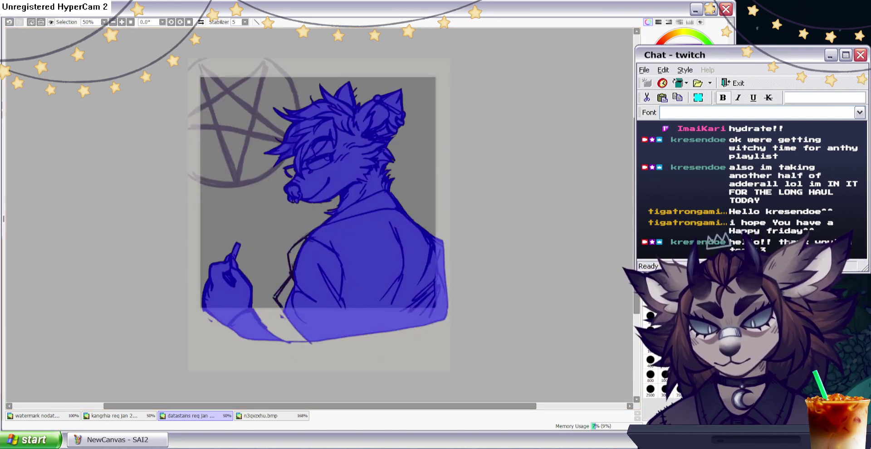
key(b)
key(ctrl+f)
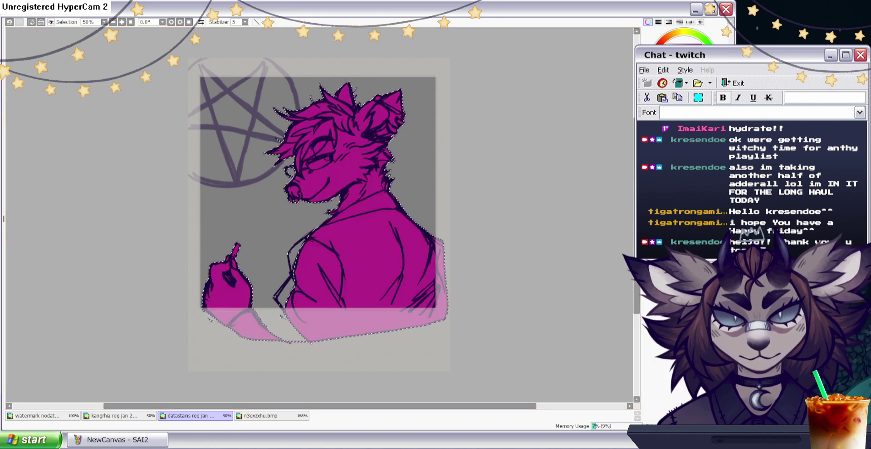
key(ctrl+d)
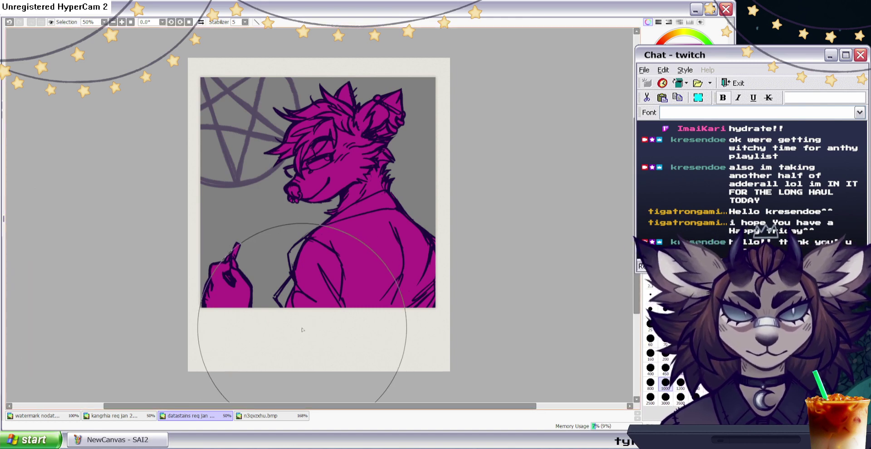
Check the character's colors on the n3qvzxhu.bmp reference sheet and recolor the silhouette fill to a light purplish grey.
click(262, 415)
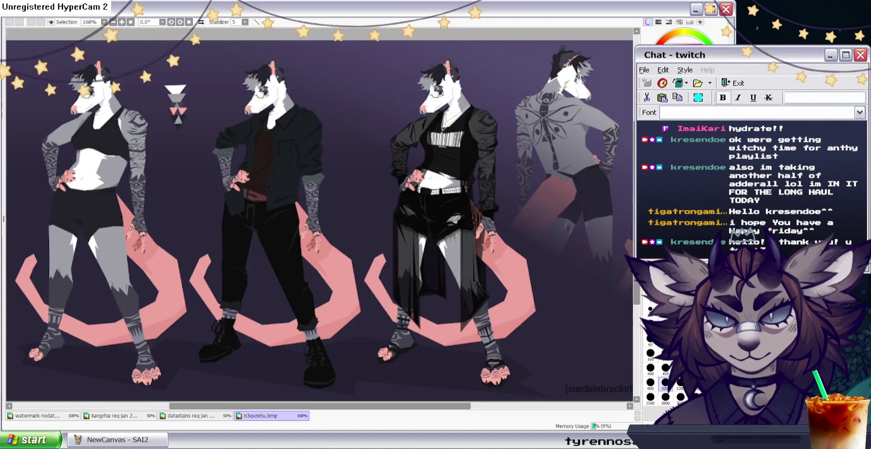
click(200, 417)
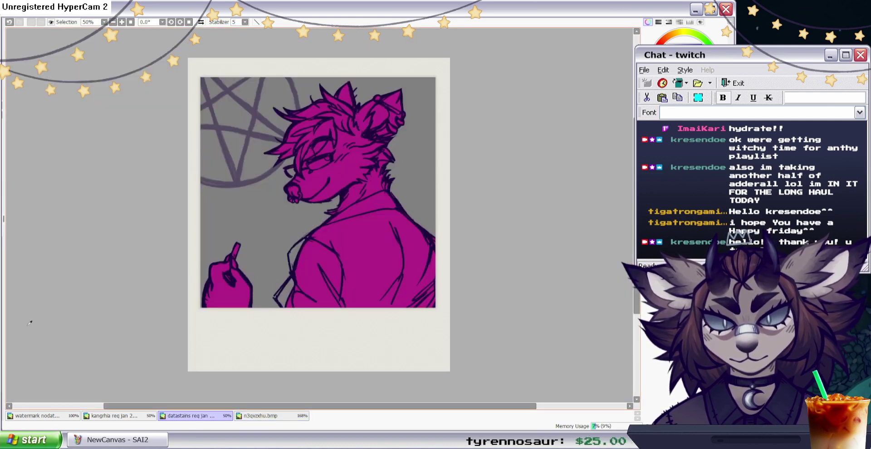
click(396, 254)
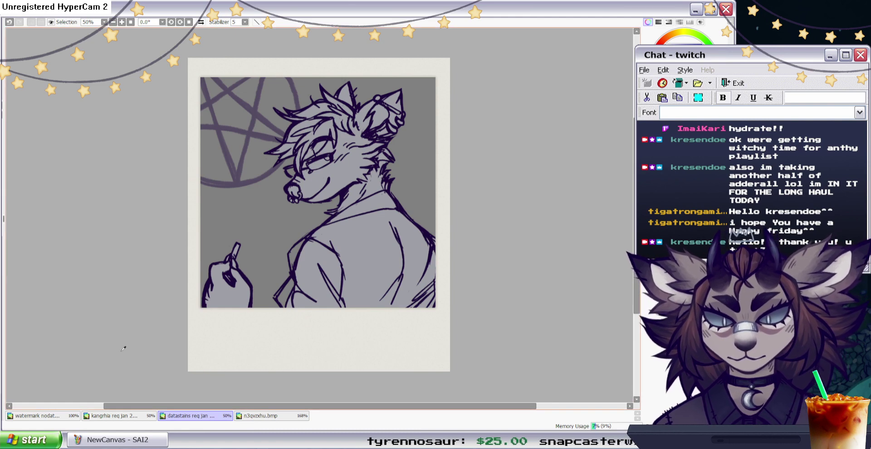
Paint the muzzle, face and front of the neck white with jagged fur edges, following the reference sheet.
click(261, 415)
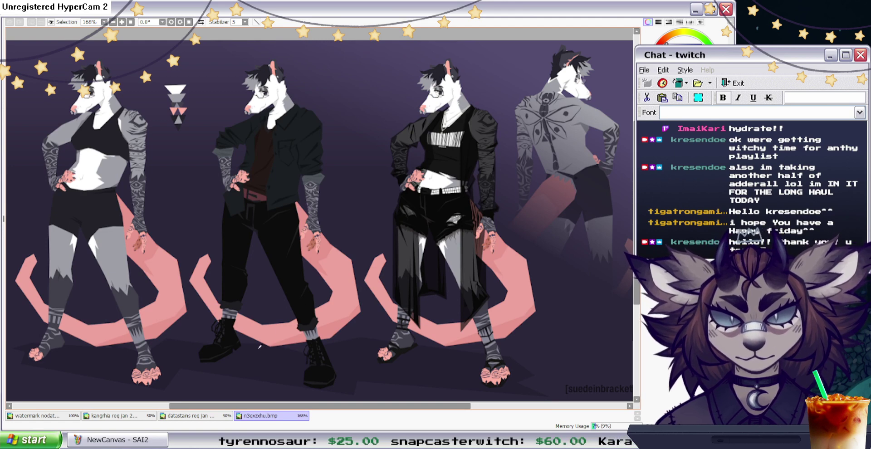
click(186, 415)
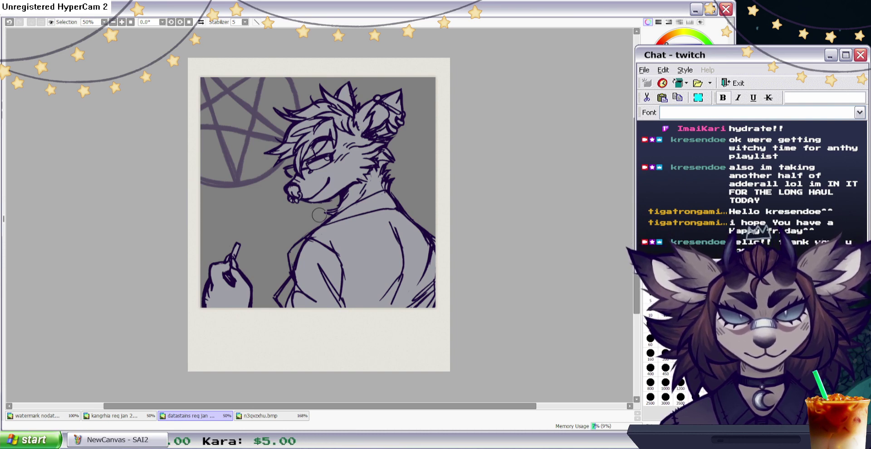
mouse_move(315, 175)
mouse_down()
mouse_move(301, 189)
mouse_move(309, 172)
mouse_move(294, 192)
mouse_move(306, 171)
mouse_move(322, 173)
mouse_move(331, 188)
mouse_up()
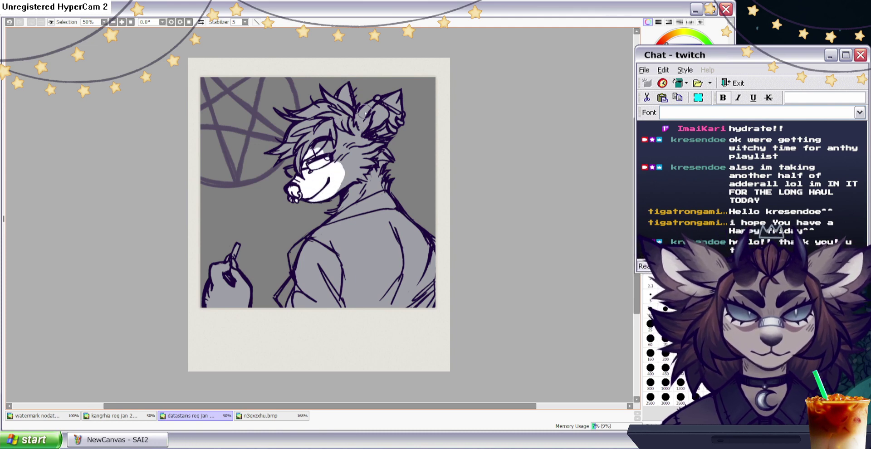
mouse_move(317, 154)
mouse_down()
mouse_move(330, 136)
mouse_move(336, 150)
mouse_move(339, 136)
mouse_move(359, 143)
mouse_move(353, 120)
mouse_move(361, 143)
mouse_move(385, 143)
mouse_move(332, 193)
mouse_move(353, 149)
mouse_move(334, 153)
mouse_move(362, 172)
mouse_move(369, 163)
mouse_move(334, 208)
mouse_up()
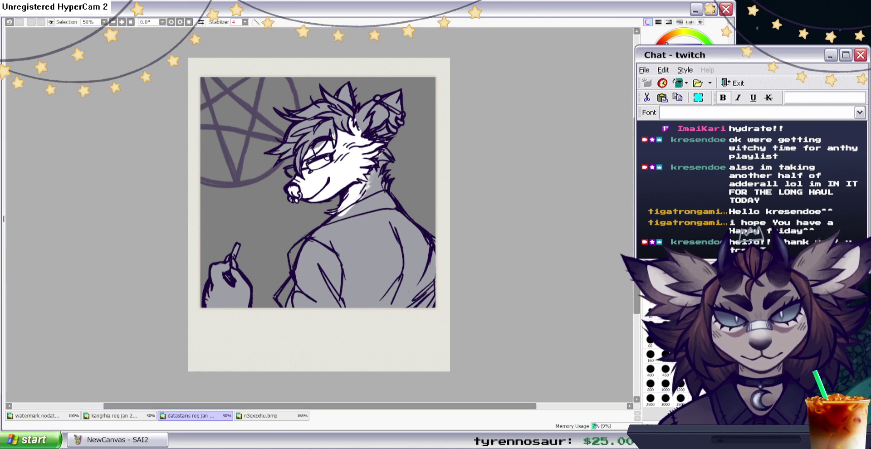
Consult the reference sheet and paint both ears dark grey.
key(ctrl+Tab)
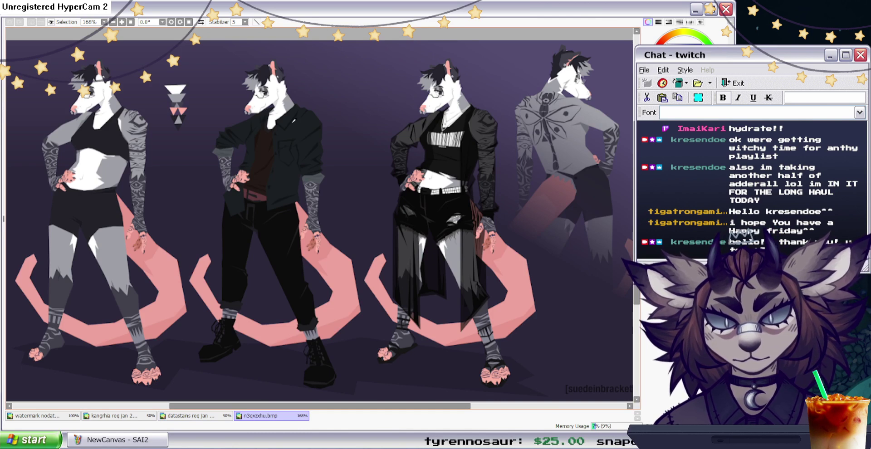
click(213, 416)
mouse_move(401, 113)
mouse_down()
mouse_move(386, 139)
mouse_move(358, 119)
mouse_move(366, 97)
mouse_move(391, 91)
mouse_move(377, 129)
mouse_move(394, 117)
mouse_move(348, 91)
mouse_move(354, 104)
mouse_move(344, 87)
mouse_move(349, 95)
mouse_move(339, 95)
mouse_move(377, 102)
mouse_move(381, 130)
mouse_up()
click(675, 181)
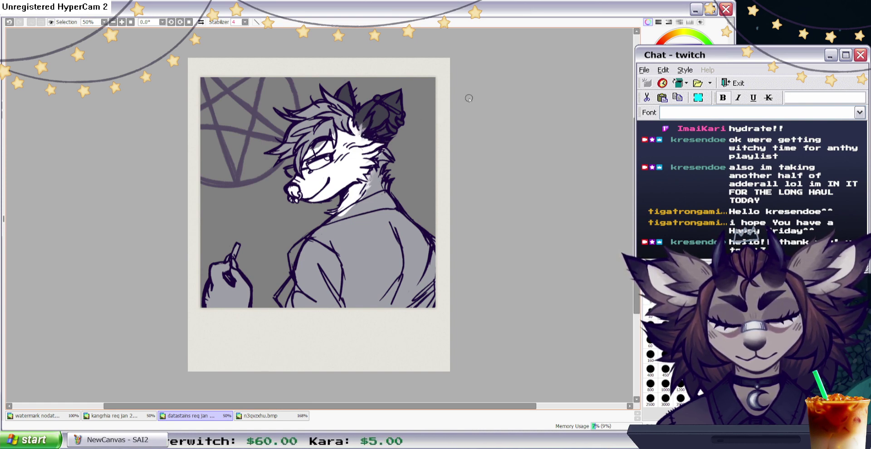
Paint the top of the hair black and blend it in soft strands into the grey fringe.
click(680, 154)
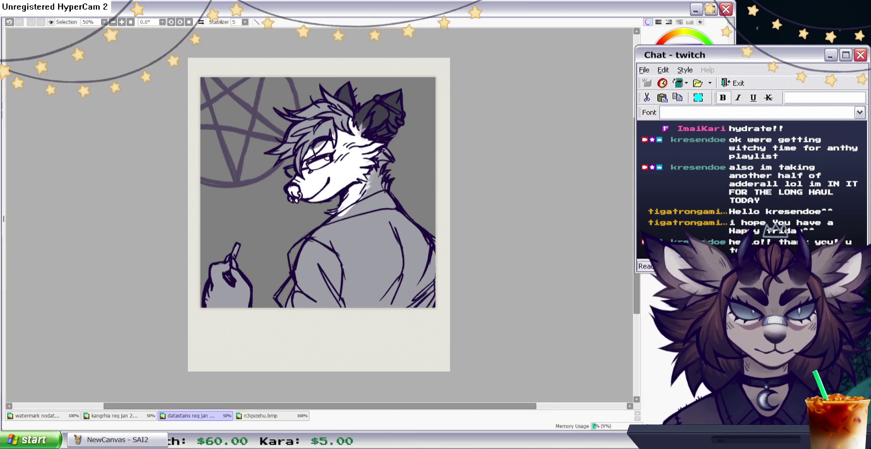
click(292, 416)
key(ctrl+shift+Tab)
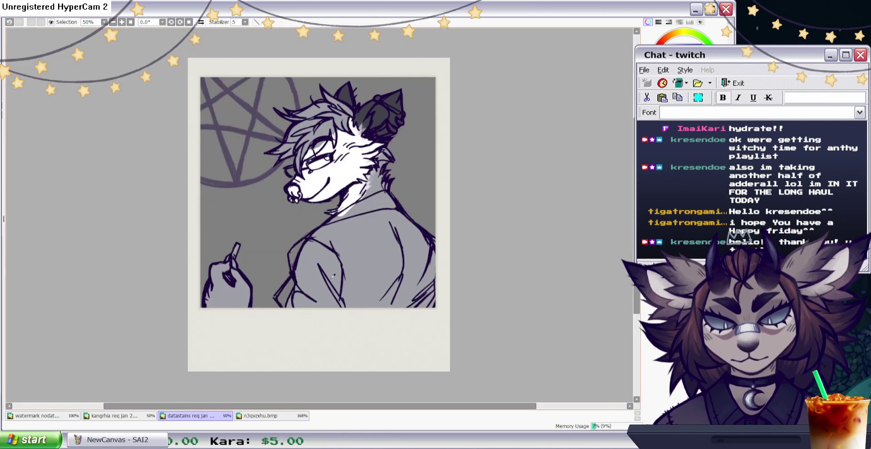
mouse_move(285, 113)
mouse_down()
mouse_move(335, 103)
mouse_move(355, 108)
mouse_move(342, 105)
mouse_move(354, 112)
mouse_move(347, 131)
mouse_move(345, 117)
mouse_move(354, 135)
mouse_move(342, 109)
mouse_move(346, 131)
mouse_move(334, 115)
mouse_move(307, 123)
mouse_up()
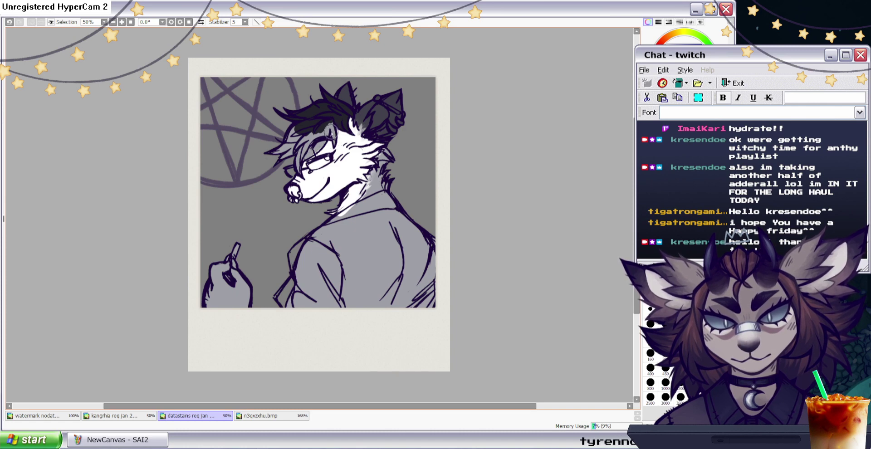
key(n)
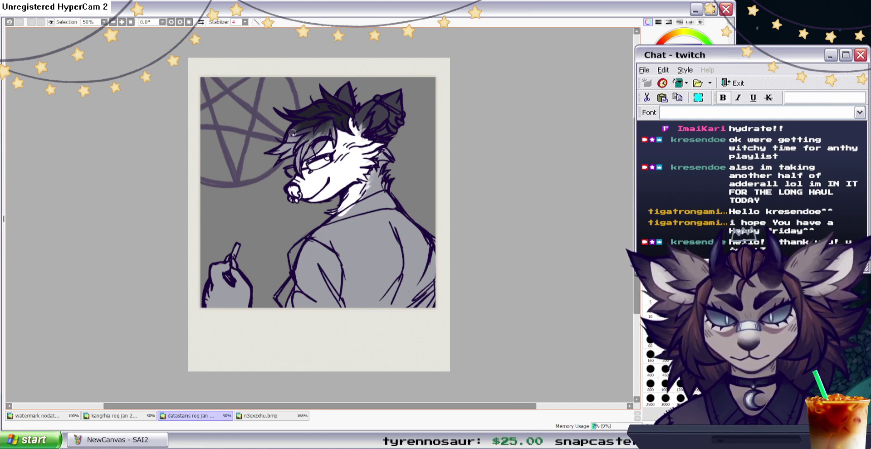
key(alt)
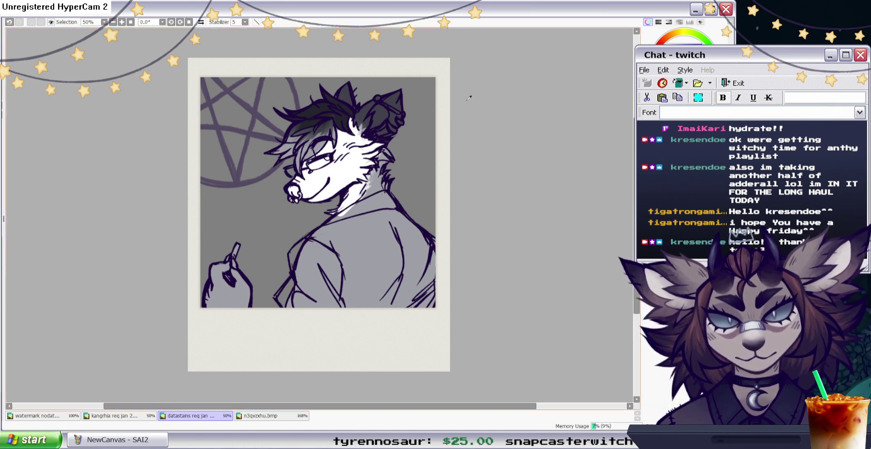
key(b)
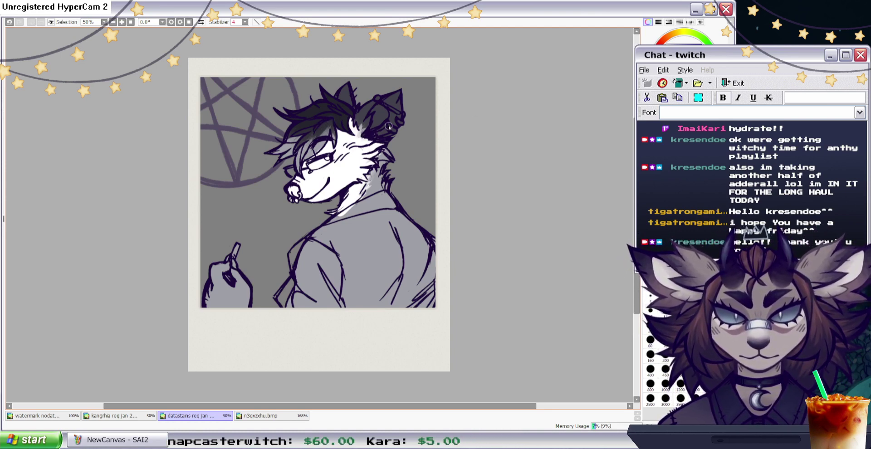
Consult the n3qvzxhu.bmp reference sheet and paint the inner ear and the nose salmon pink.
key(i)
click(258, 416)
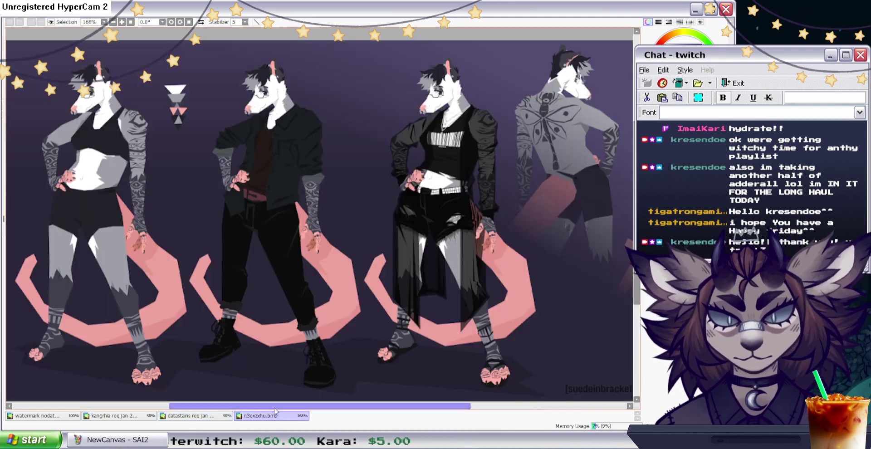
click(194, 415)
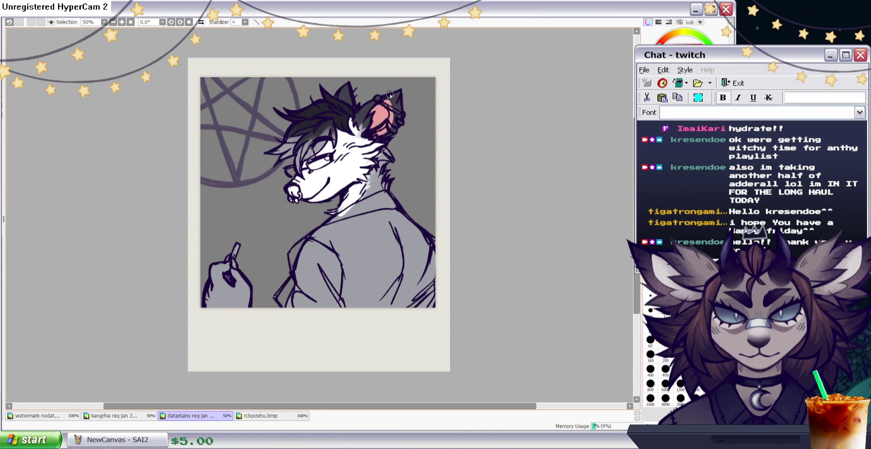
mouse_move(384, 103)
mouse_down()
mouse_move(392, 98)
mouse_move(398, 107)
mouse_up()
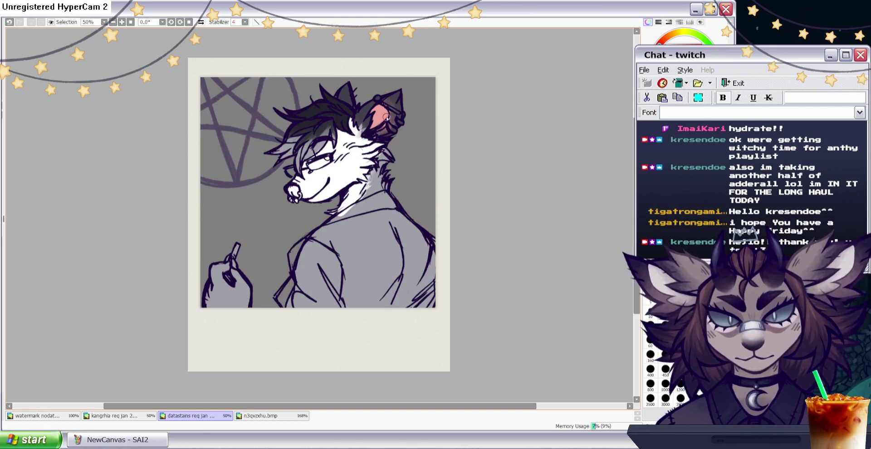
click(676, 145)
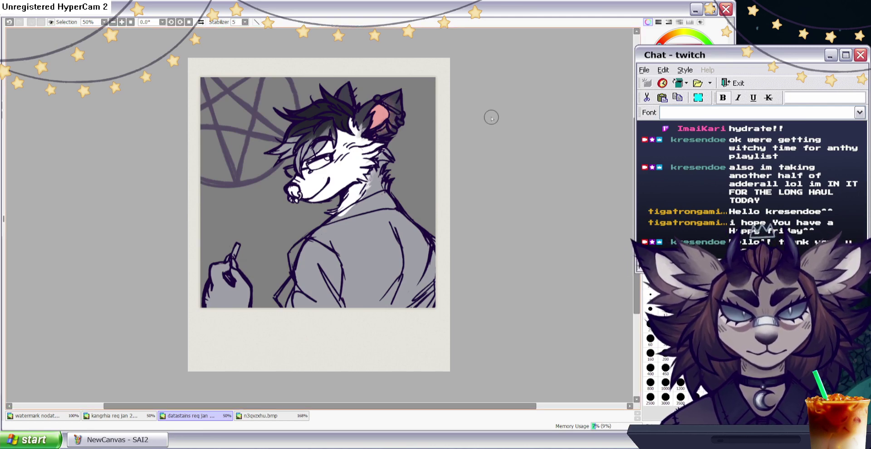
drag(295, 195, 293, 191)
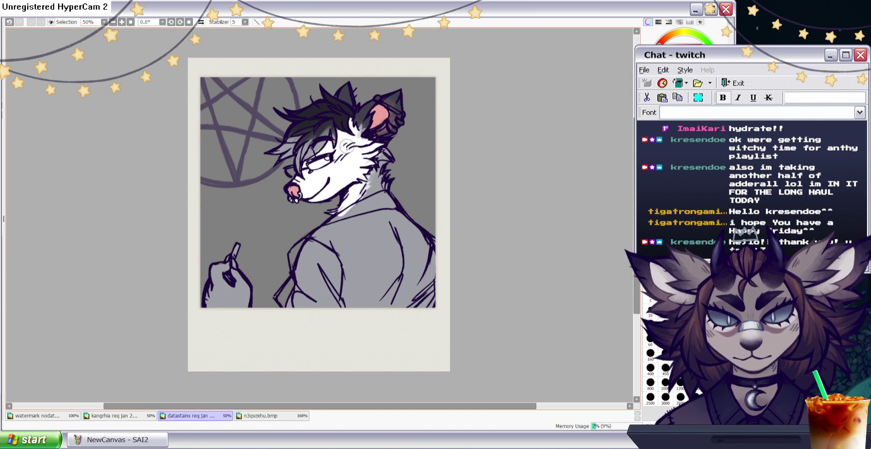
Paint the raised hand salmon pink, including its fingers and wrist.
click(658, 140)
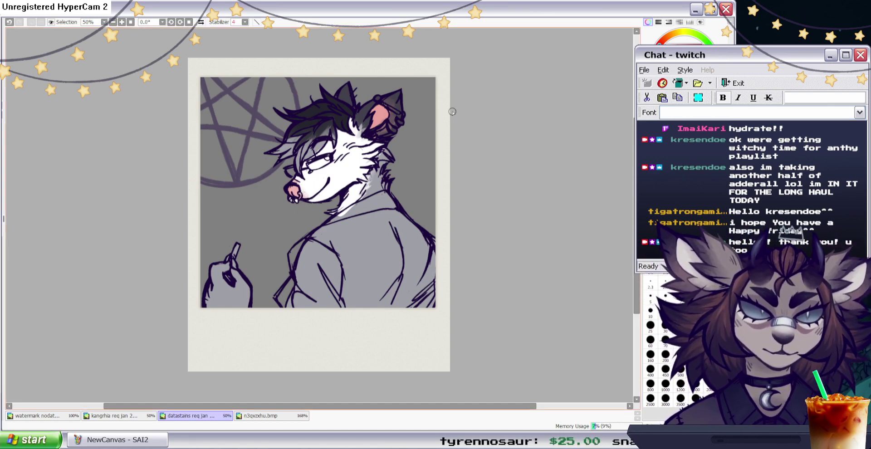
click(681, 191)
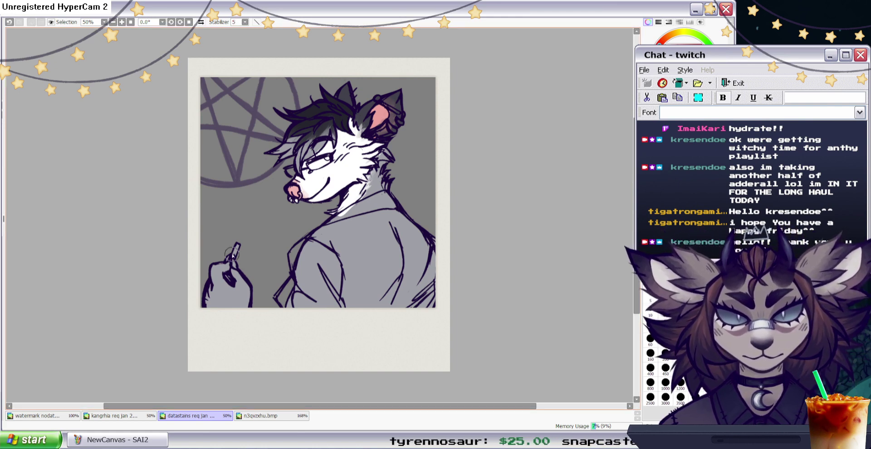
mouse_move(228, 261)
mouse_down()
mouse_move(214, 291)
mouse_move(230, 310)
mouse_move(236, 241)
mouse_move(233, 258)
mouse_up()
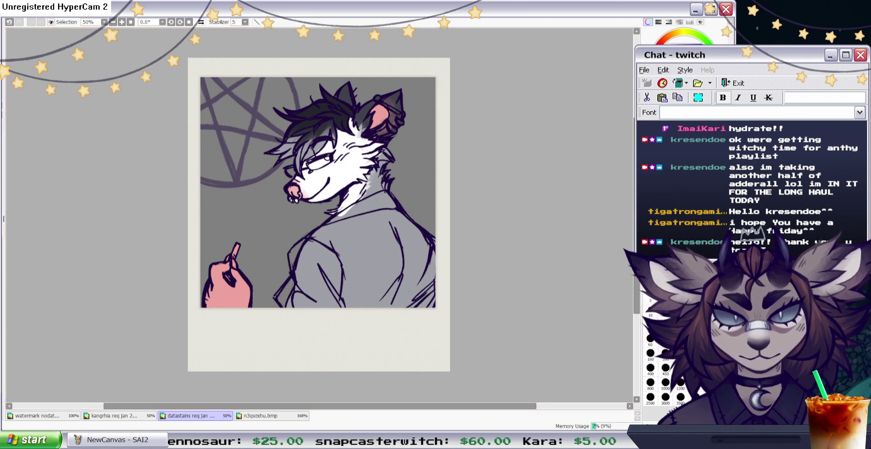
Paint a dark grey eye-shaped tattoo with surrounding curved stripes on the near upper arm.
mouse_move(298, 259)
mouse_down()
mouse_move(338, 269)
mouse_move(323, 279)
mouse_move(290, 272)
mouse_move(304, 267)
mouse_up()
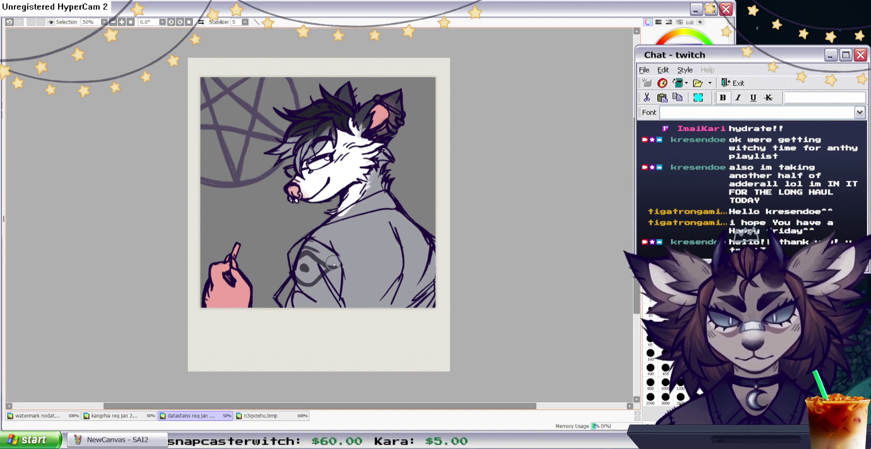
drag(306, 244, 320, 251)
mouse_move(294, 287)
mouse_down()
mouse_move(316, 295)
mouse_move(292, 295)
mouse_move(305, 300)
mouse_move(341, 290)
mouse_move(328, 228)
mouse_move(336, 266)
mouse_move(323, 299)
mouse_move(314, 298)
mouse_move(341, 276)
mouse_move(296, 285)
mouse_up()
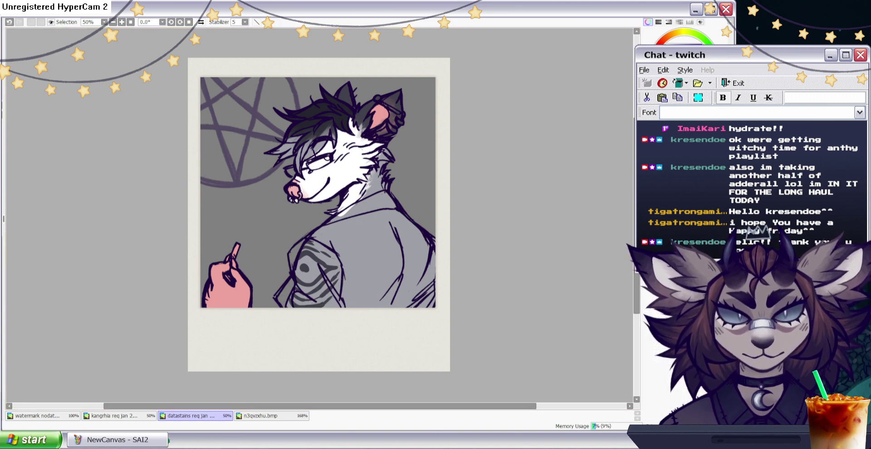
Consult the reference sheet and paint the vest solid black across the back and shoulders, leaving the arms grey.
key(ctrl+Tab)
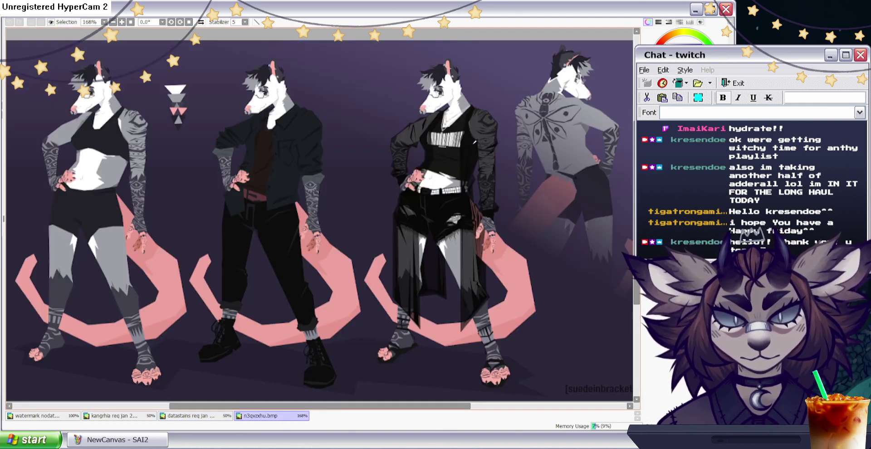
click(213, 415)
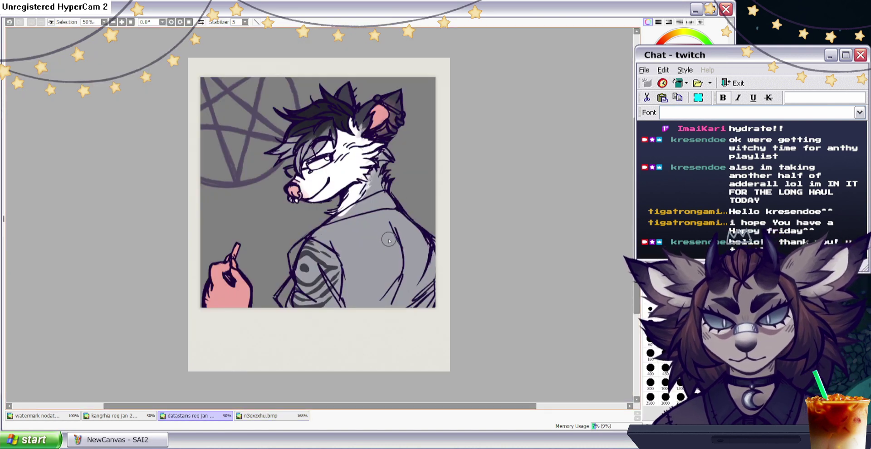
drag(385, 225, 379, 312)
drag(400, 234, 386, 319)
drag(408, 254, 394, 318)
drag(417, 264, 402, 314)
mouse_move(421, 278)
mouse_down()
mouse_move(405, 307)
mouse_move(423, 230)
mouse_move(394, 205)
mouse_up()
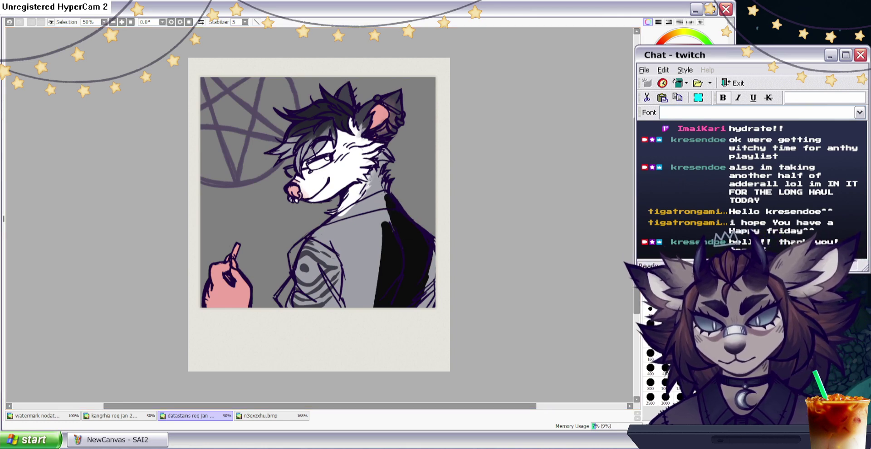
mouse_move(399, 233)
mouse_down()
mouse_move(381, 208)
mouse_move(373, 213)
mouse_move(390, 206)
mouse_move(386, 195)
mouse_move(324, 226)
mouse_move(361, 215)
mouse_move(349, 229)
mouse_move(344, 217)
mouse_move(355, 209)
mouse_move(335, 218)
mouse_move(359, 207)
mouse_move(340, 216)
mouse_move(374, 208)
mouse_move(381, 230)
mouse_move(369, 294)
mouse_move(361, 308)
mouse_move(350, 295)
mouse_move(348, 310)
mouse_move(342, 295)
mouse_move(342, 305)
mouse_move(348, 275)
mouse_move(345, 303)
mouse_move(365, 239)
mouse_move(351, 274)
mouse_move(331, 245)
mouse_move(307, 234)
mouse_move(328, 232)
mouse_move(339, 245)
mouse_move(361, 234)
mouse_move(303, 240)
mouse_up()
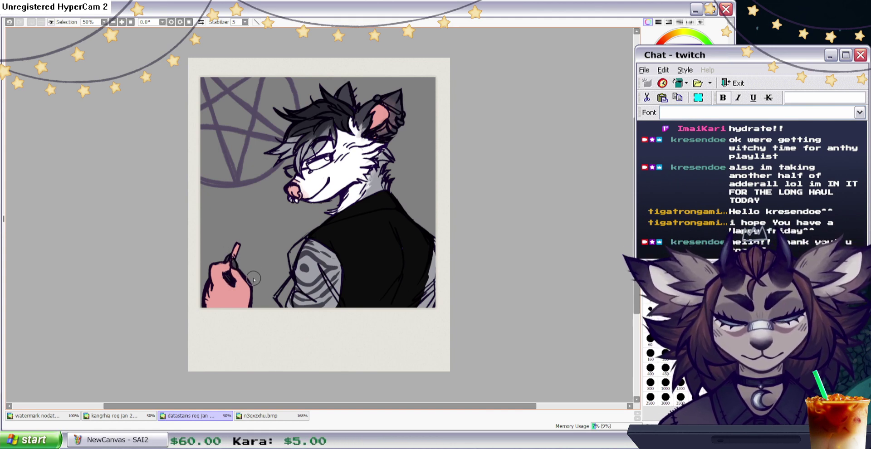
Paint the lower hand dark grey with markings on the fingers, reshape the arm tattoo's centre into a diamond, and tattoo the far arm.
mouse_move(210, 292)
mouse_down()
mouse_move(208, 302)
mouse_move(219, 283)
mouse_move(248, 295)
mouse_move(222, 294)
mouse_move(241, 304)
mouse_move(250, 294)
mouse_up()
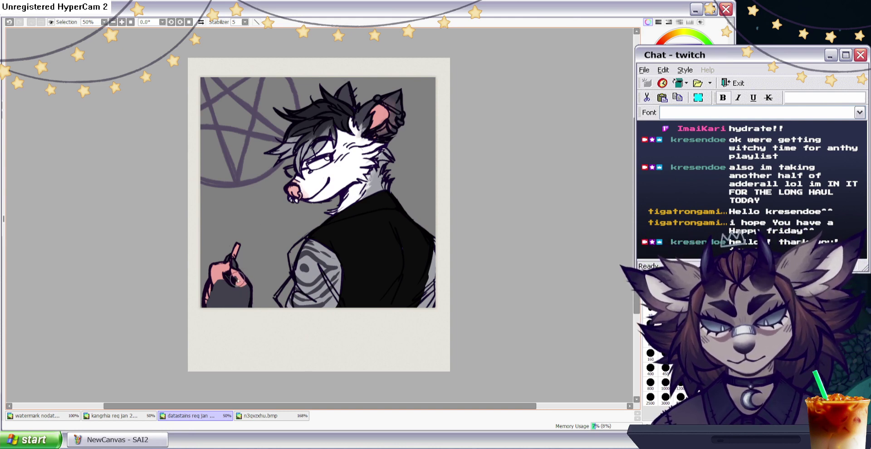
mouse_move(222, 274)
mouse_down()
mouse_move(214, 274)
mouse_move(216, 261)
mouse_move(222, 277)
mouse_move(214, 281)
mouse_up()
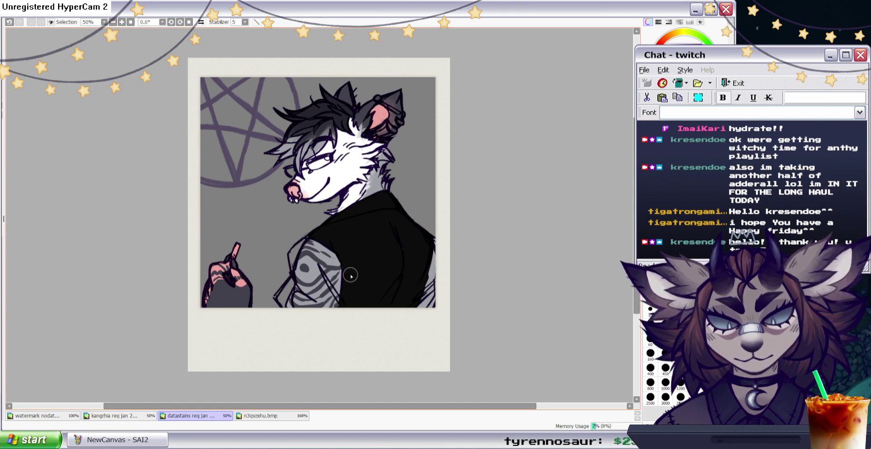
click(301, 269)
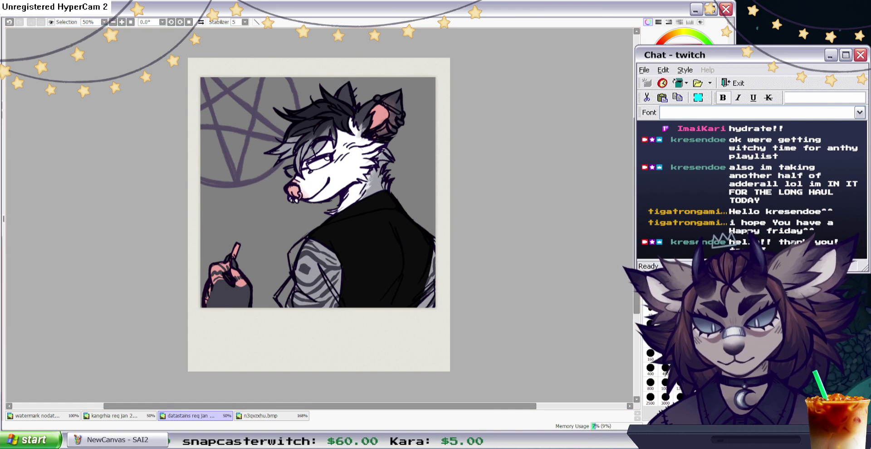
drag(297, 258, 297, 268)
key(ctrl+z)
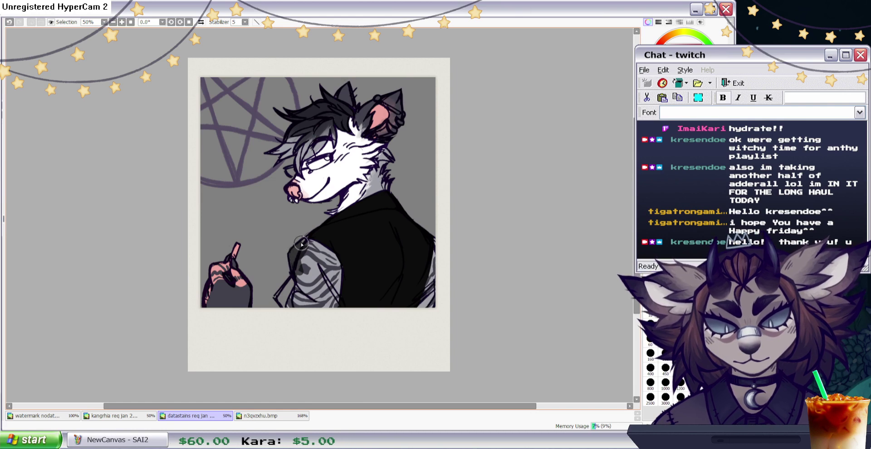
Darken both tattooed arms with translucent black to form sheer sleeves.
mouse_move(307, 238)
mouse_down()
mouse_move(327, 262)
mouse_move(311, 245)
mouse_move(324, 251)
mouse_move(327, 271)
mouse_move(307, 254)
mouse_move(307, 277)
mouse_move(297, 272)
mouse_move(276, 297)
mouse_move(288, 312)
mouse_move(287, 288)
mouse_move(299, 277)
mouse_move(306, 302)
mouse_move(328, 278)
mouse_up()
mouse_move(341, 244)
mouse_down()
mouse_move(338, 265)
mouse_move(334, 313)
mouse_move(331, 264)
mouse_move(331, 295)
mouse_up()
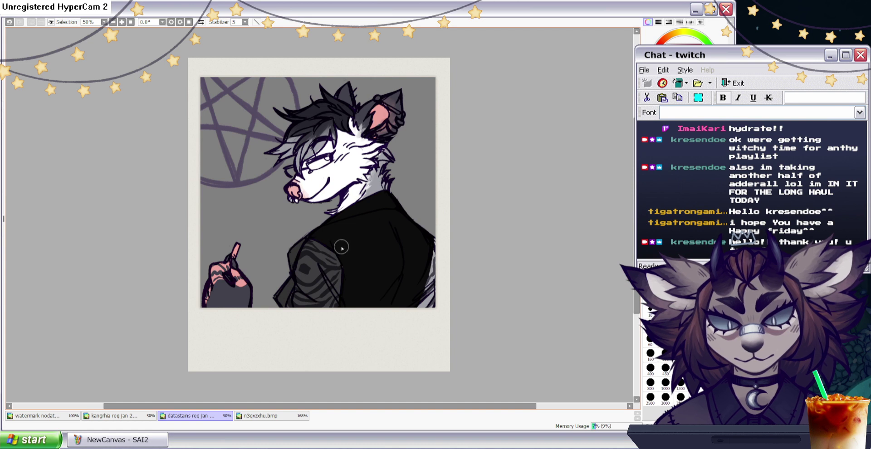
mouse_move(433, 254)
mouse_down()
mouse_move(416, 310)
mouse_move(430, 264)
mouse_move(430, 303)
mouse_move(441, 281)
mouse_up()
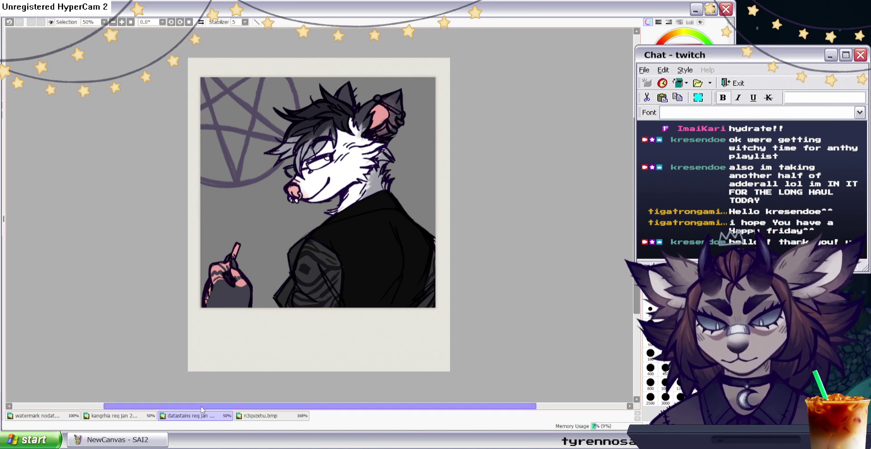
Consult the reference sheet, fill the photo background with dark purple, and paint the stick held in the hand white.
click(268, 415)
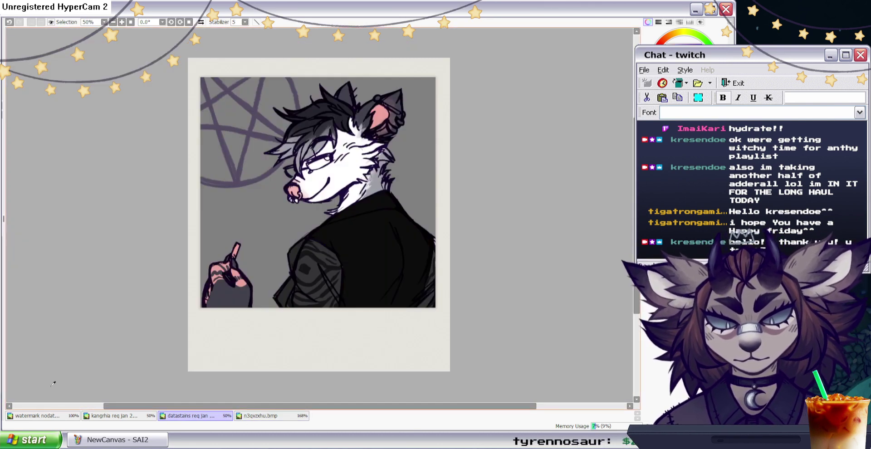
click(186, 415)
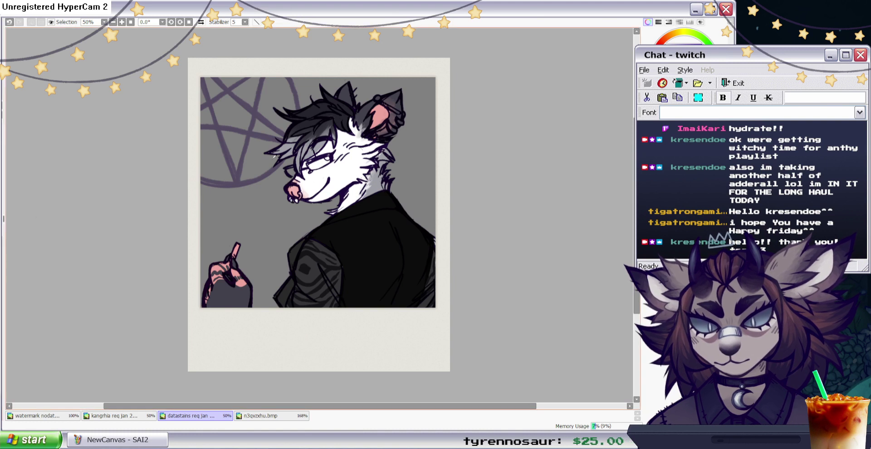
click(245, 214)
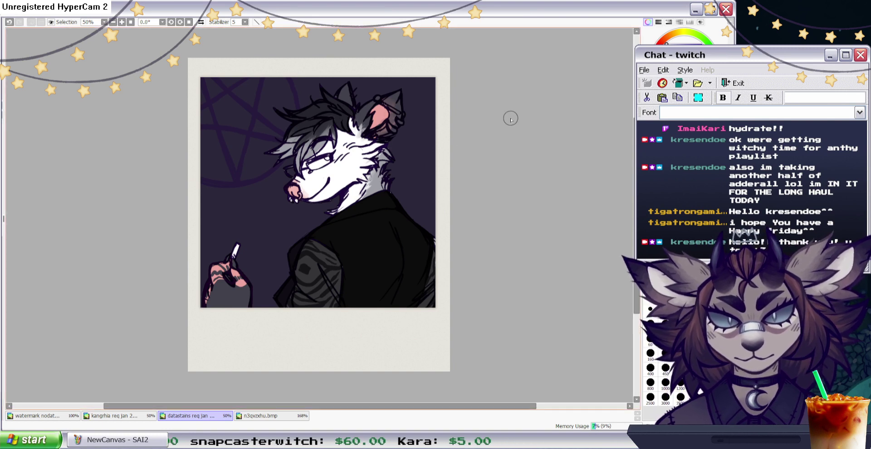
Recolor the background pentagram to a light greyish purple.
key(w)
click(261, 153)
click(292, 135)
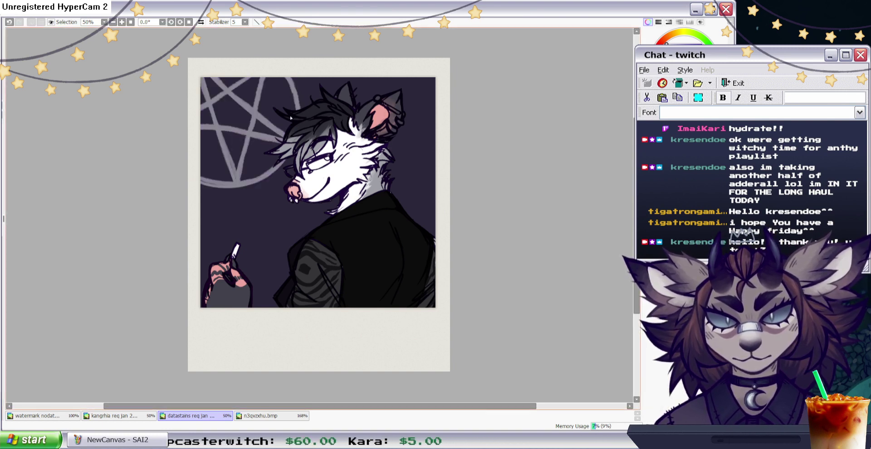
Paint grey markings on the eyelid and around the character's eye.
key(b)
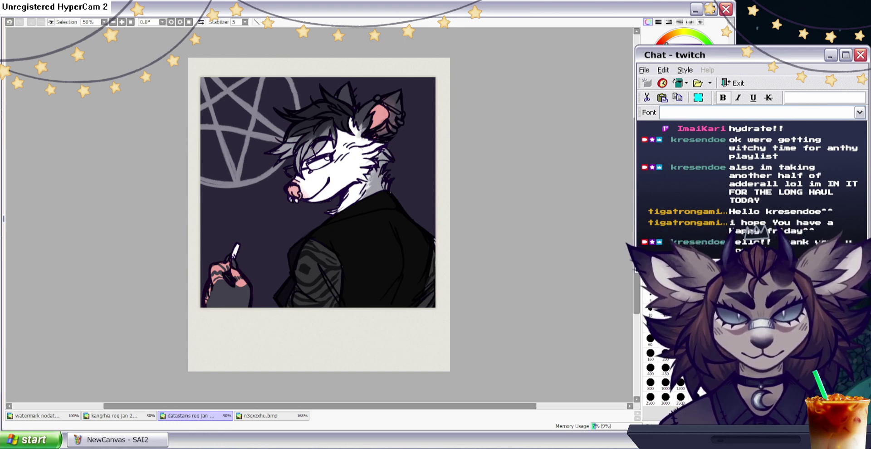
key(b)
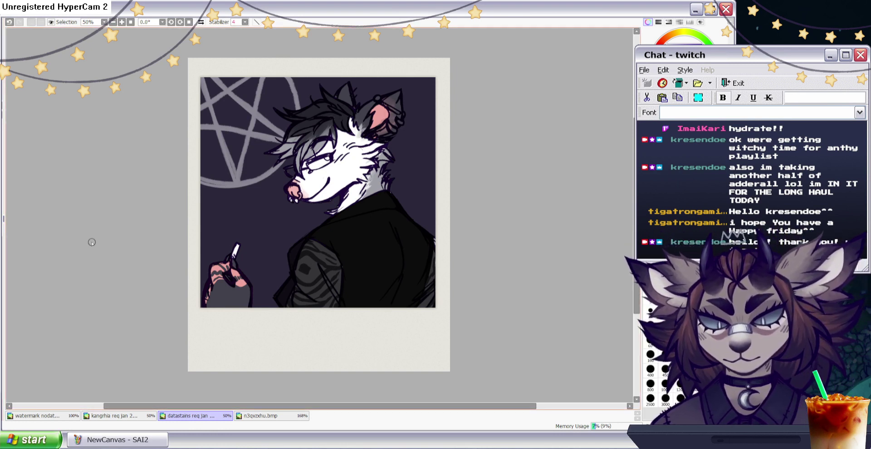
drag(327, 155, 323, 156)
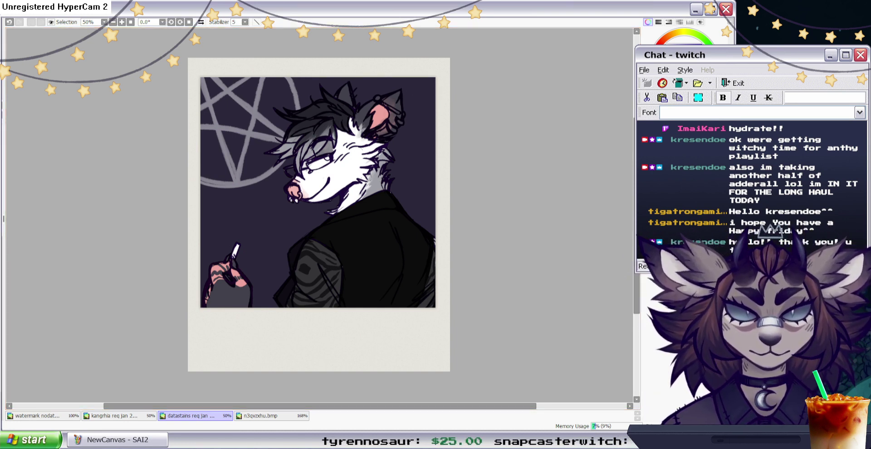
click(676, 195)
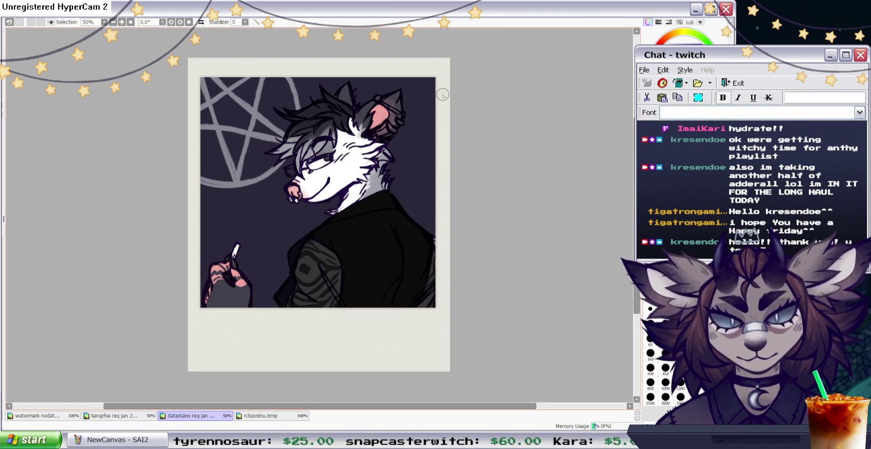
key(b)
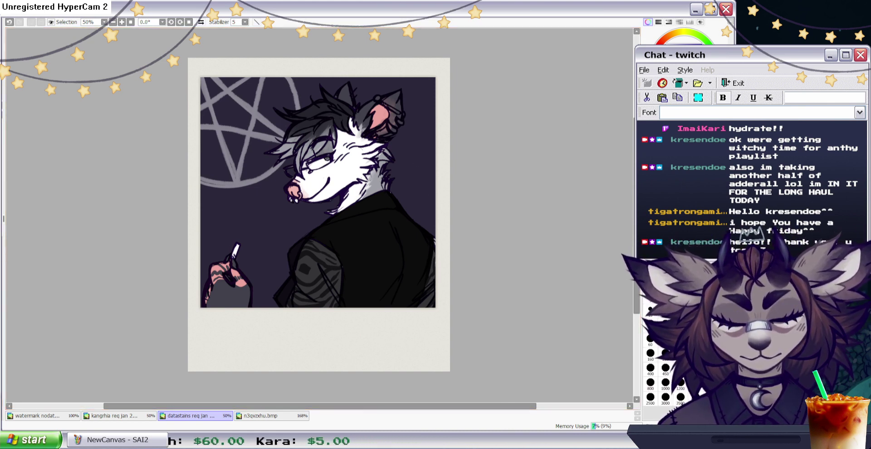
Try out grey shading inside the character's eye.
mouse_move(329, 160)
mouse_down()
mouse_move(313, 165)
mouse_move(330, 158)
mouse_up()
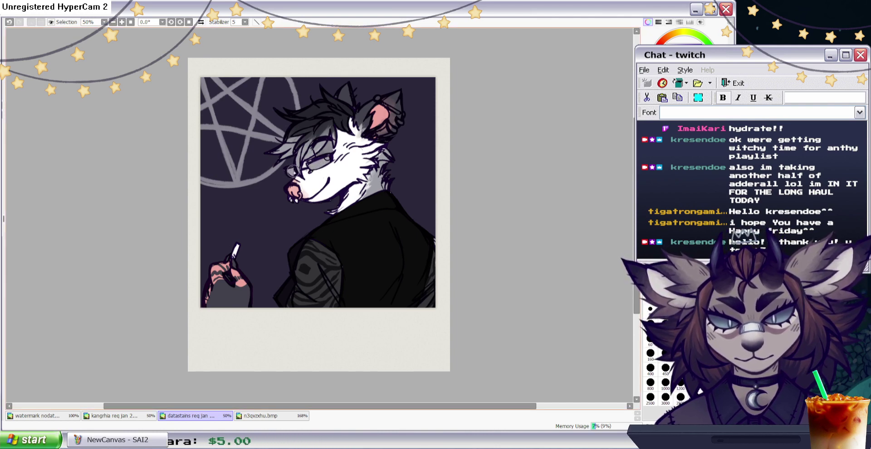
key(ctrl+z)
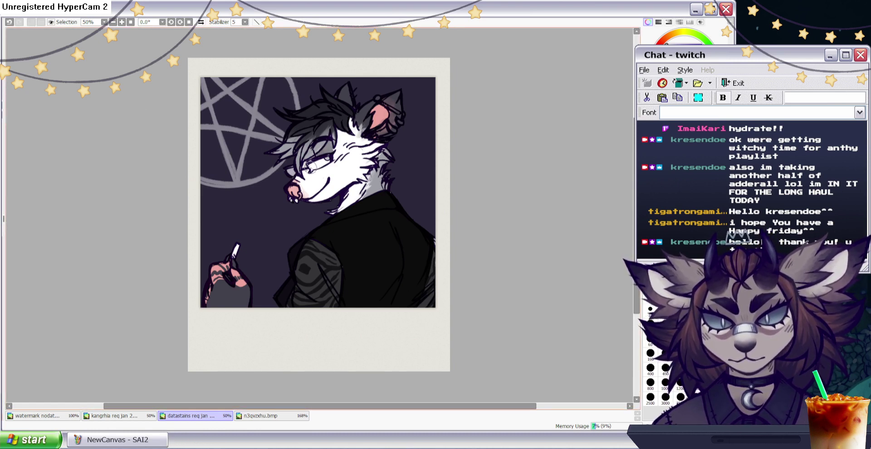
key(d)
key(ctrl+y)
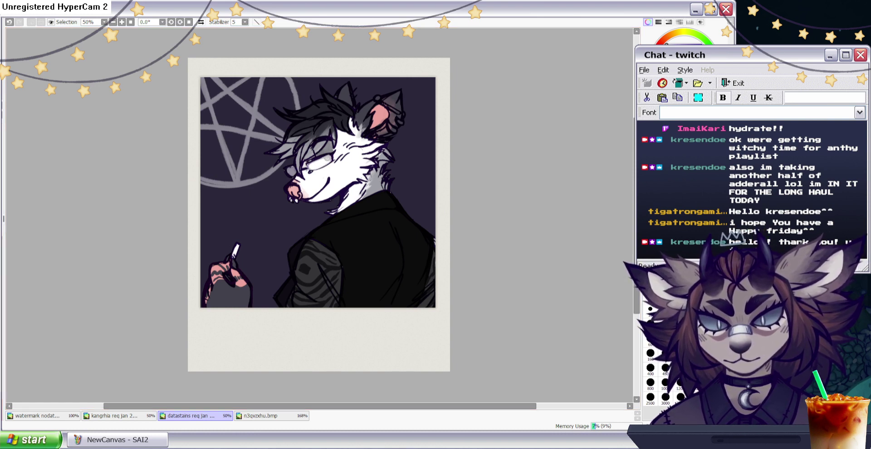
key(ctrl+z)
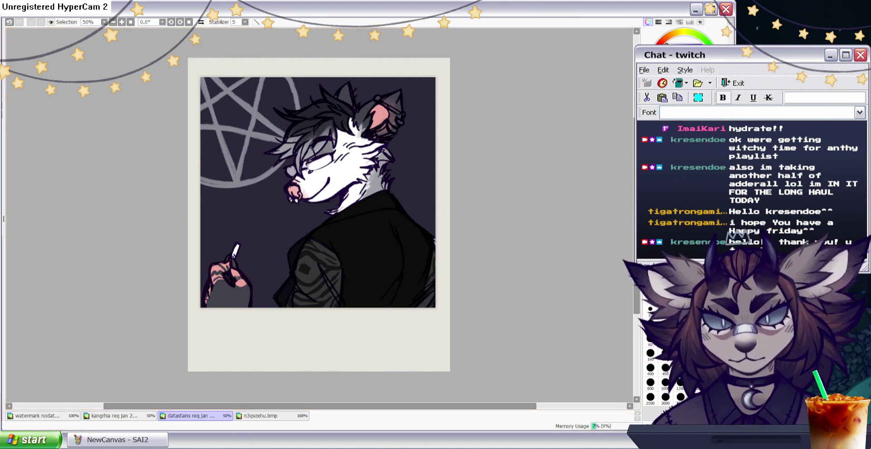
Touch up the small details around the character's eye.
key(Page_Up)
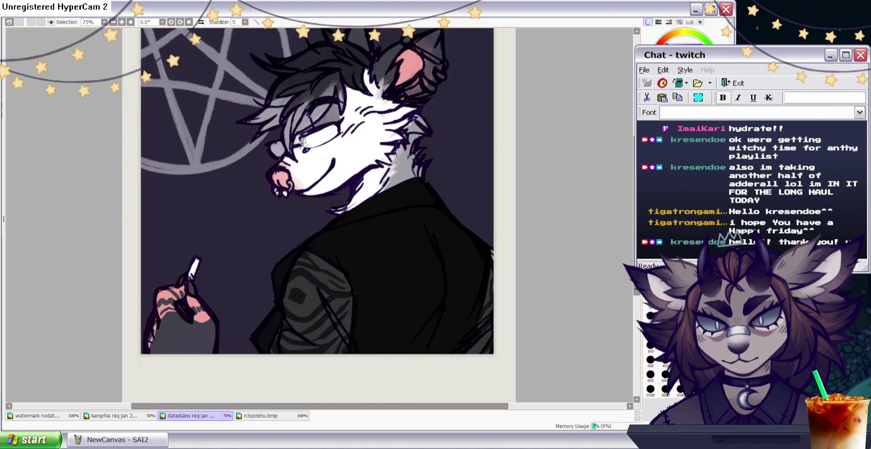
drag(300, 138, 302, 145)
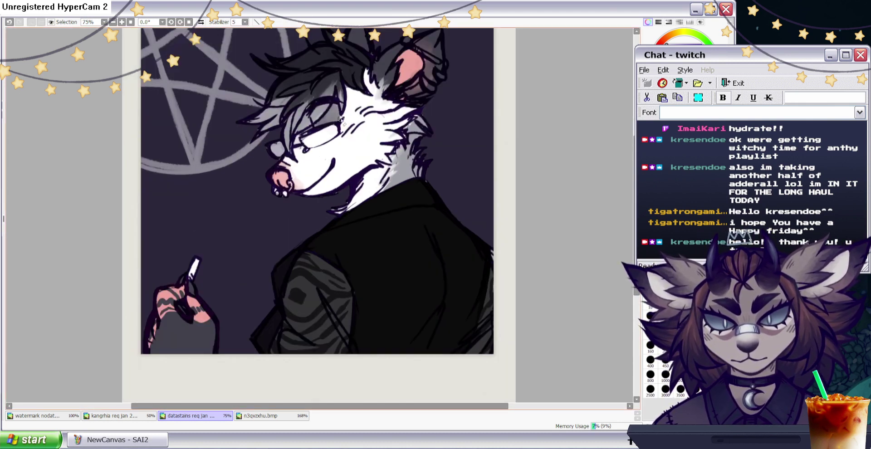
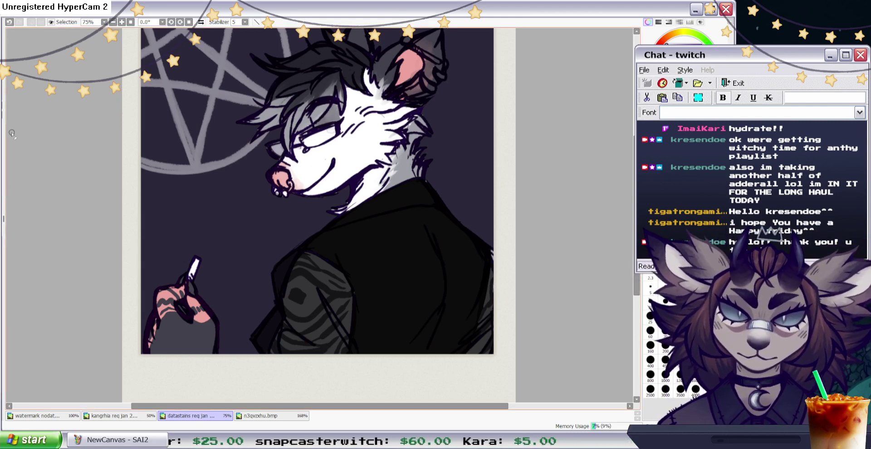
key(ctrl+minus)
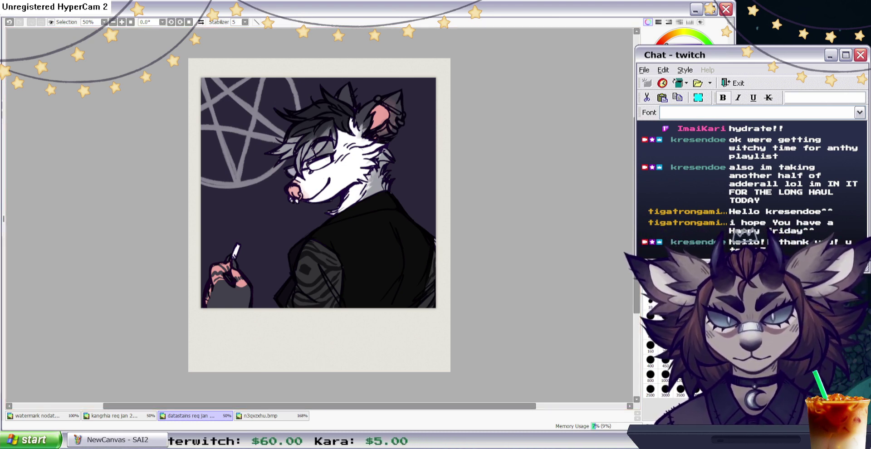
drag(636, 147, 636, 150)
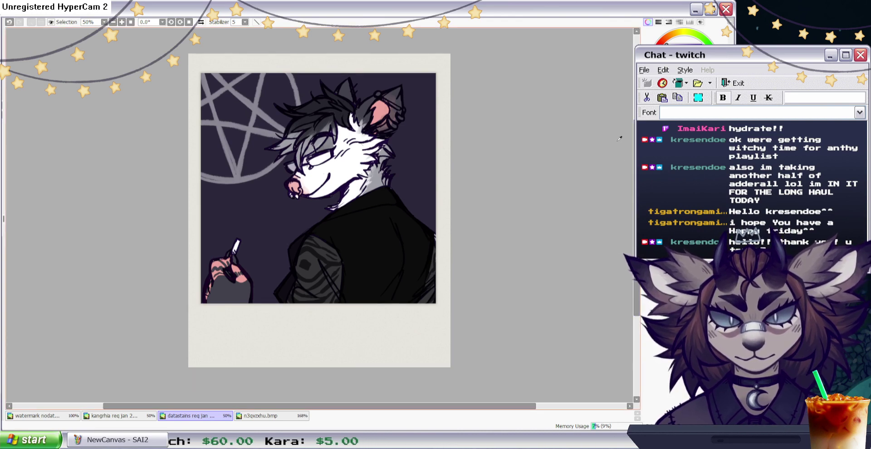
Consult the reference sheet and paint the character's ear piercings light silvery grey.
click(282, 416)
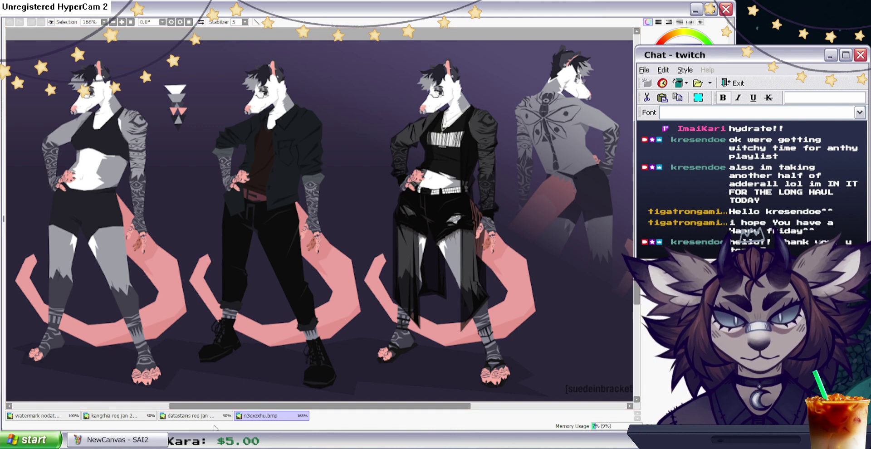
key(ctrl+shift+Tab)
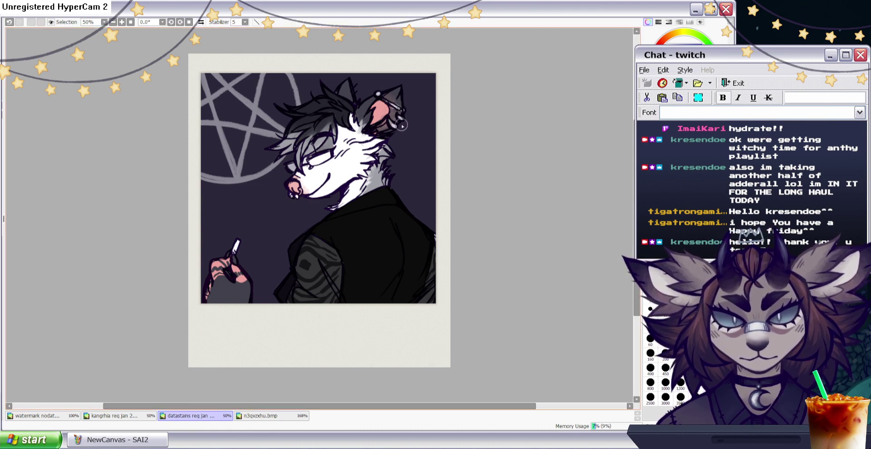
click(657, 134)
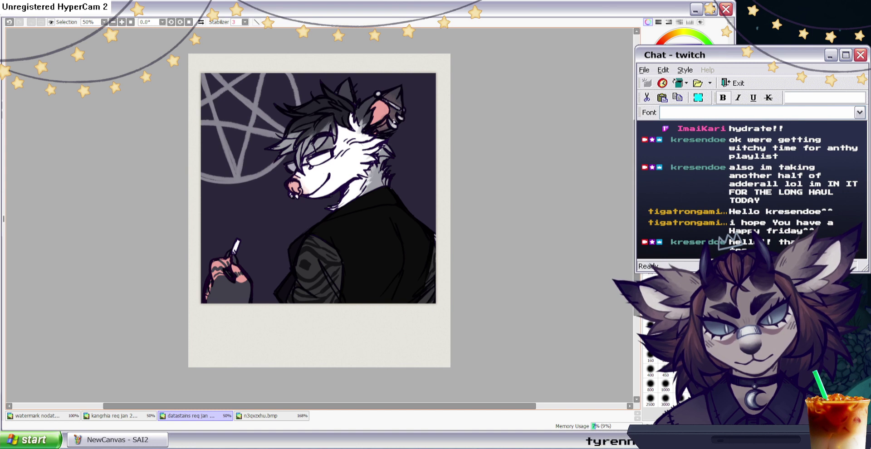
click(657, 134)
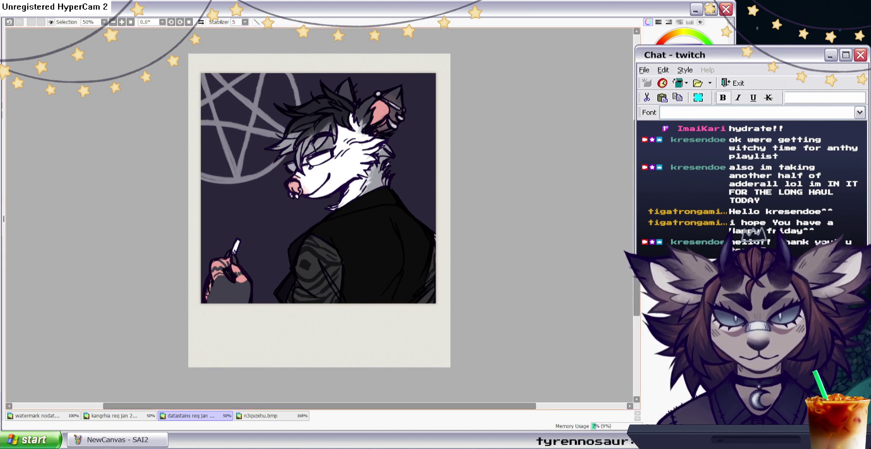
Add a dark purple vignette around the photo's edges and a red glow along its upper and lower borders.
click(1, 227)
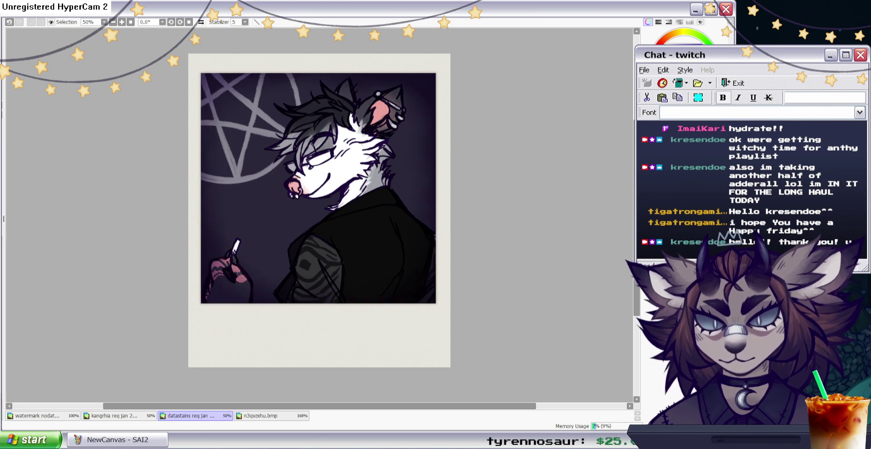
click(2, 211)
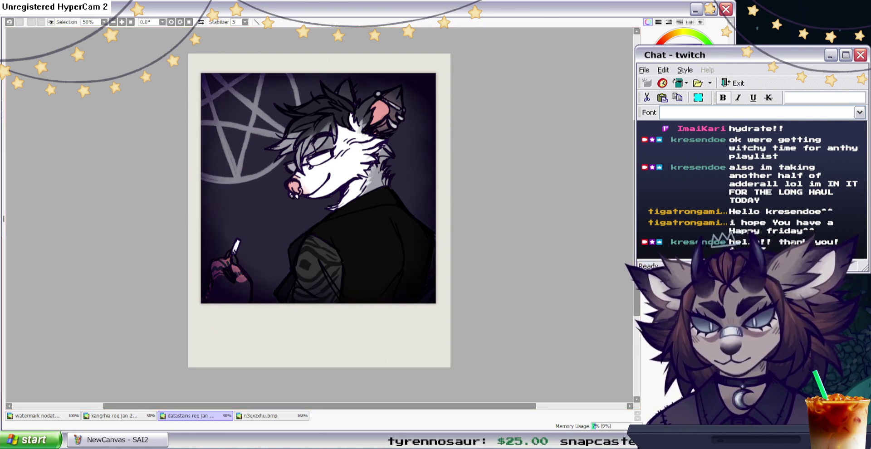
key(Down)
key(Down)
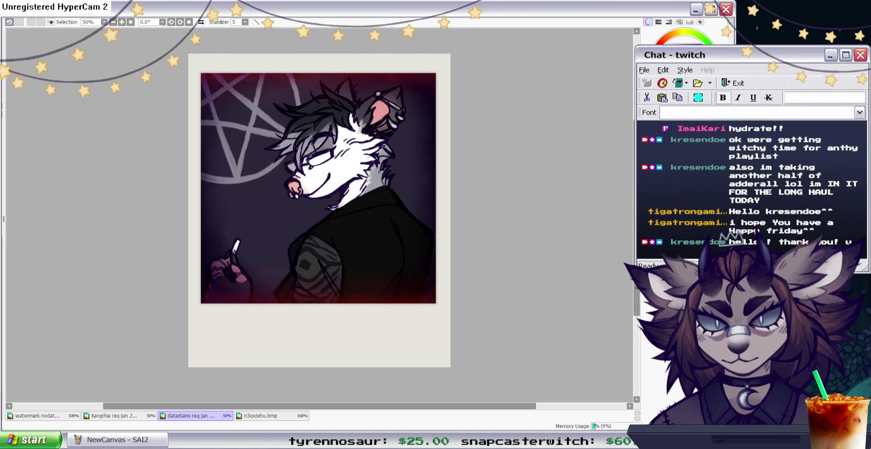
key(Down)
key(Down)
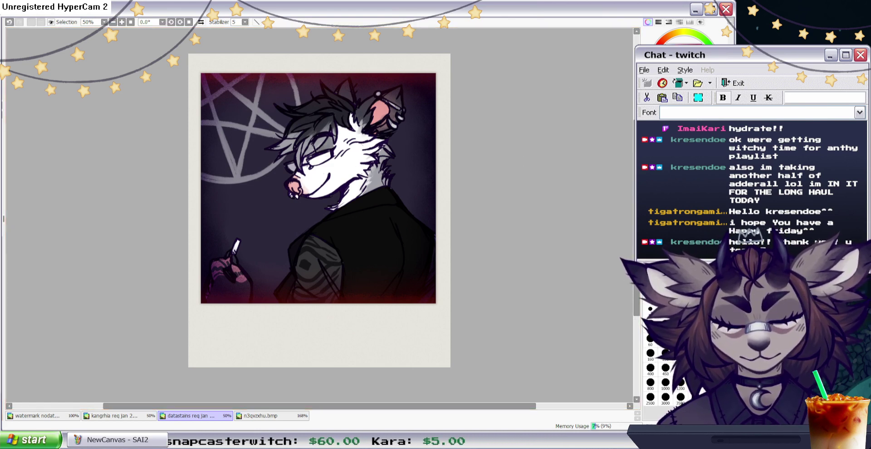
Airbrush a broad diagonal beam of red light over the background behind the pentagram, using a very large soft brush.
click(680, 384)
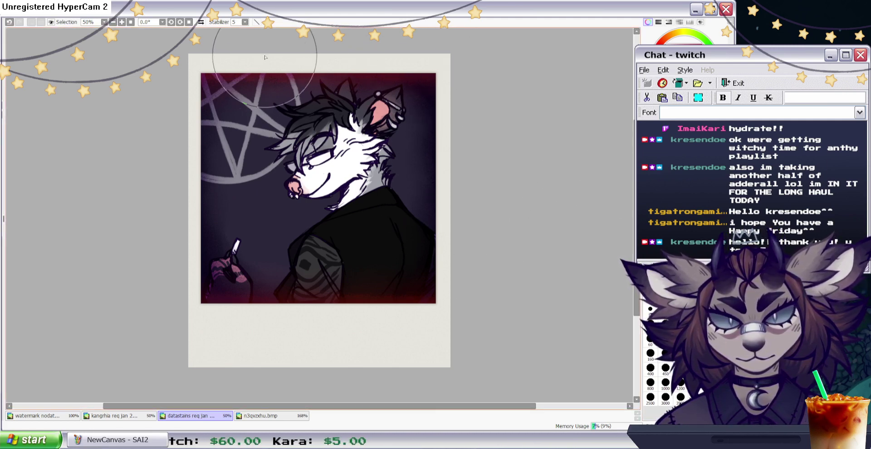
drag(272, 64, 185, 140)
drag(293, 60, 97, 343)
key(e)
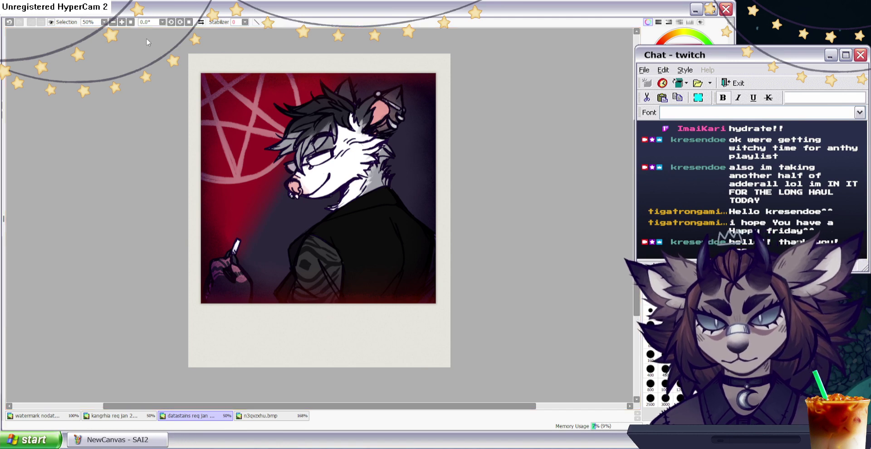
Clear the background pentagram and restore it in a brighter pink against the red light.
click(187, 67)
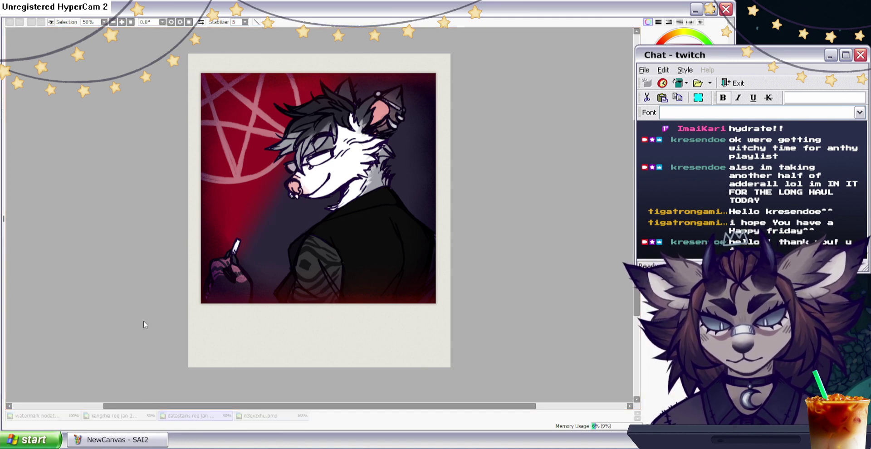
click(204, 335)
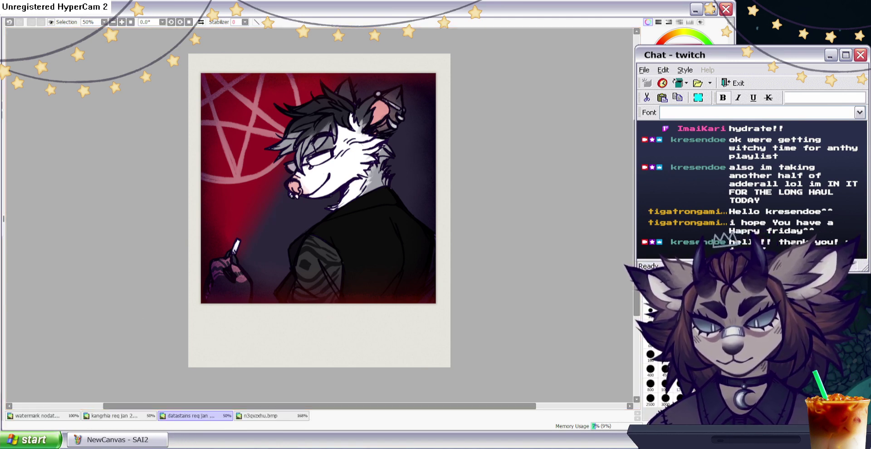
key(Delete)
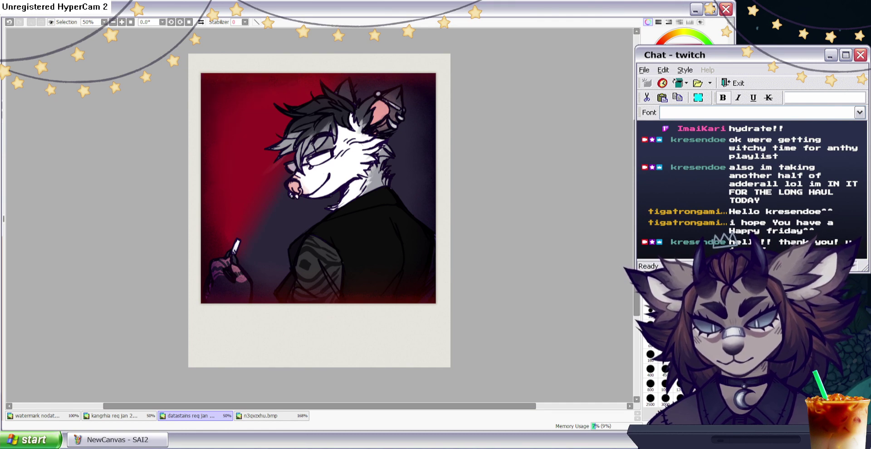
key(ctrl+z)
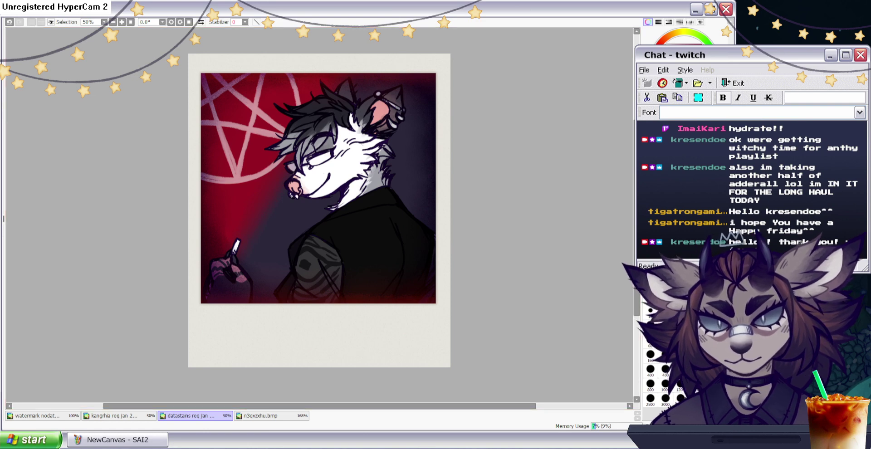
key(alt)
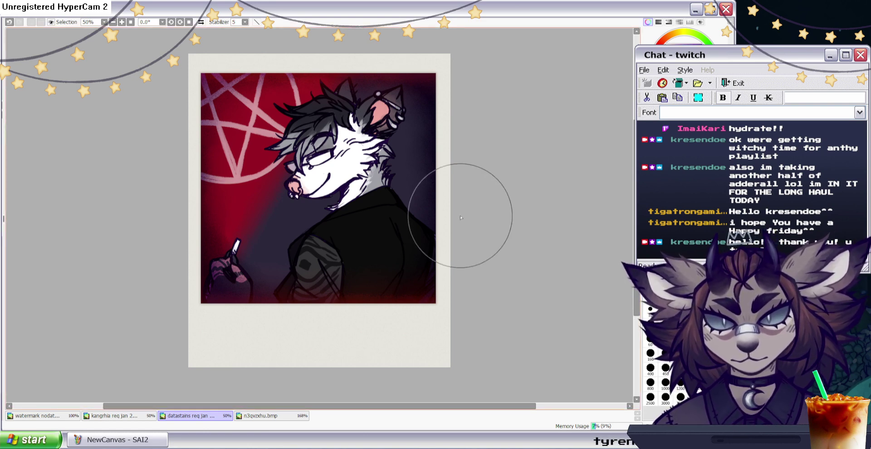
Try to cut back the lower edge of the red light beam above the raised hand.
click(681, 151)
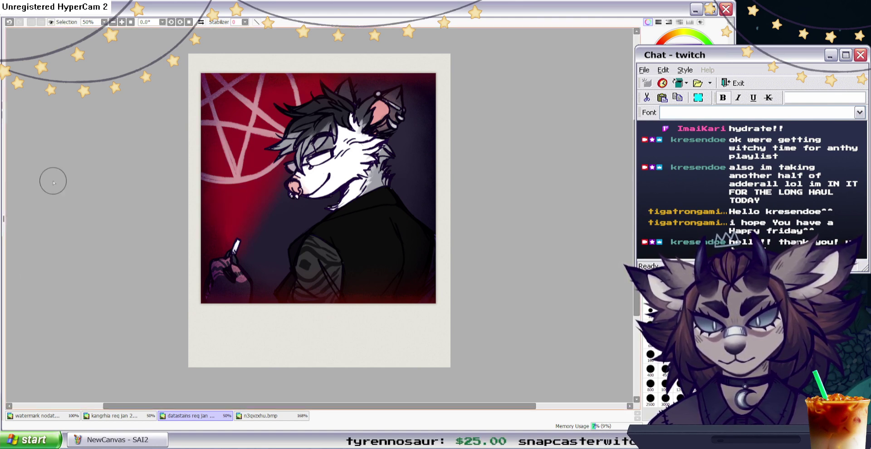
key(b)
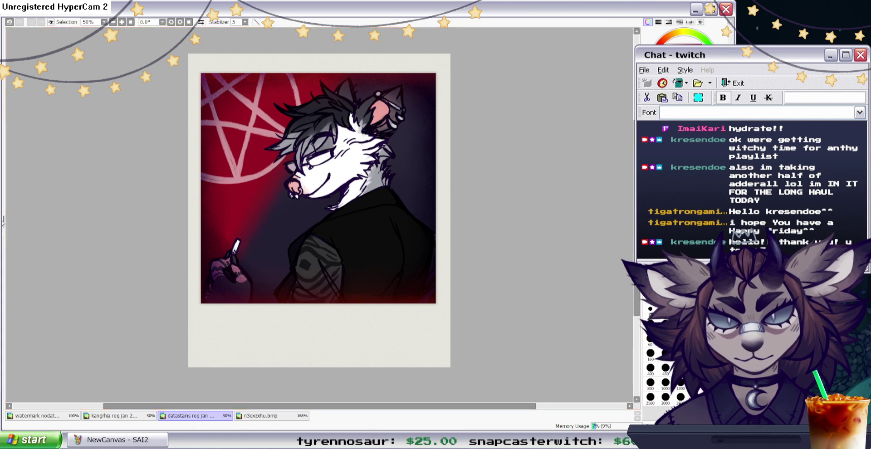
drag(315, 227, 167, 276)
click(664, 157)
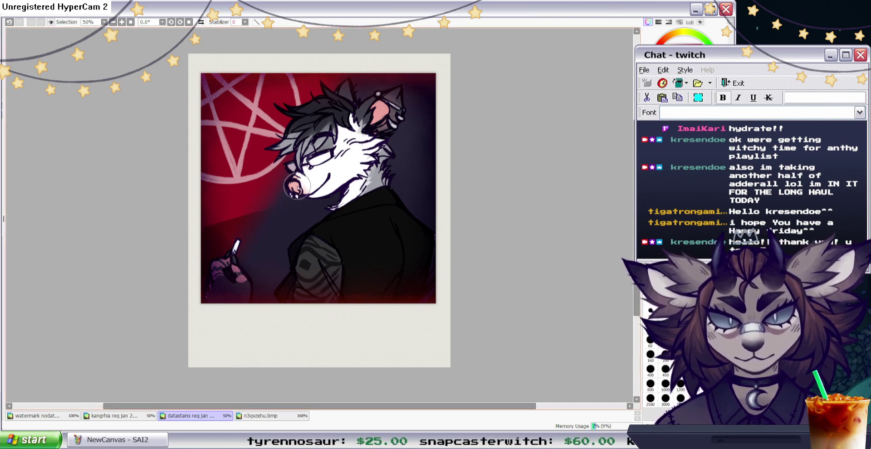
key(e)
mouse_move(272, 204)
mouse_down()
mouse_move(211, 240)
mouse_move(220, 261)
mouse_up()
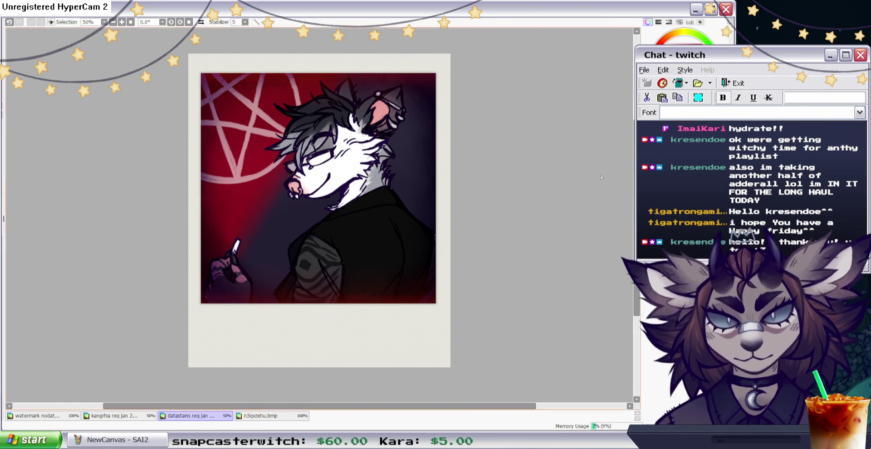
Fill the whole photo with a dark red tint and try erasing diagonal light beams through it.
key(g)
click(408, 181)
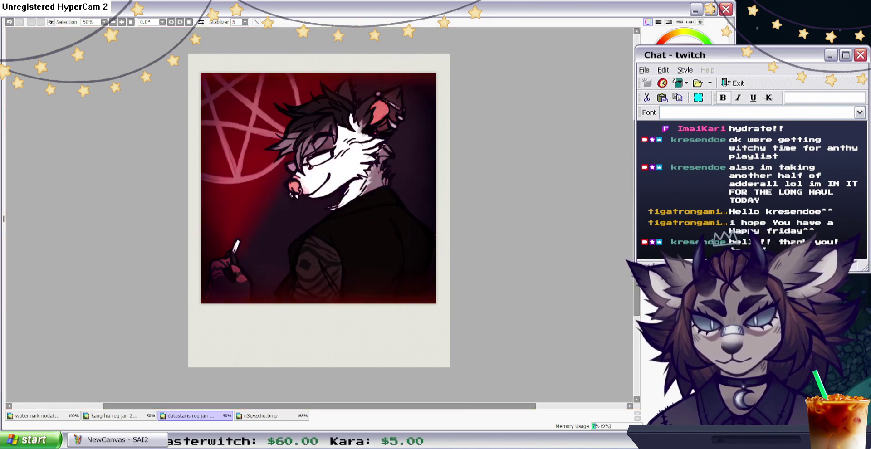
key(e)
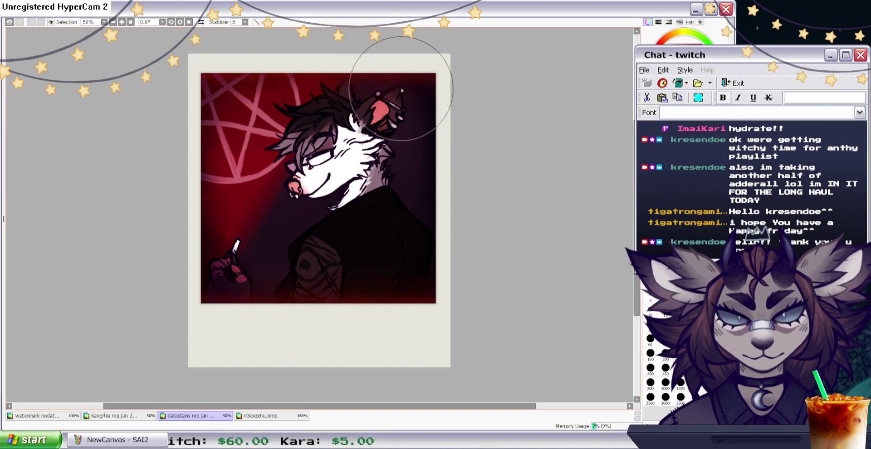
drag(310, 30, 161, 218)
drag(440, 70, 248, 356)
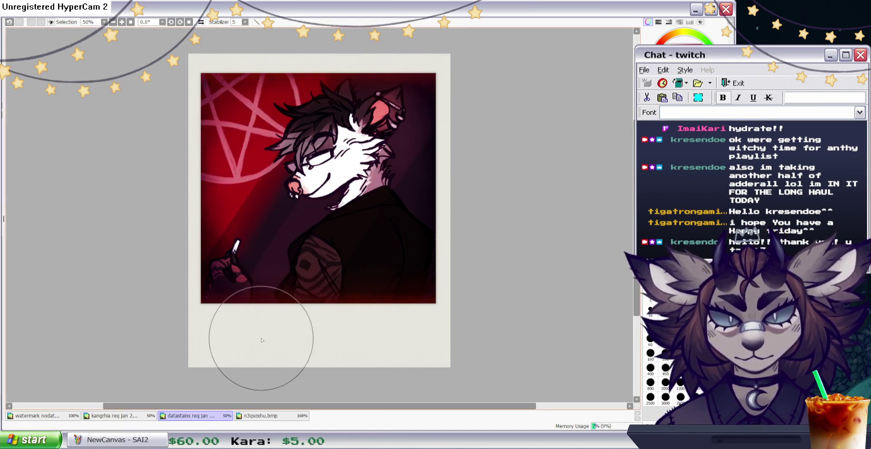
click(9, 23)
mouse_move(332, 51)
mouse_down()
mouse_move(302, 114)
mouse_move(163, 322)
mouse_up()
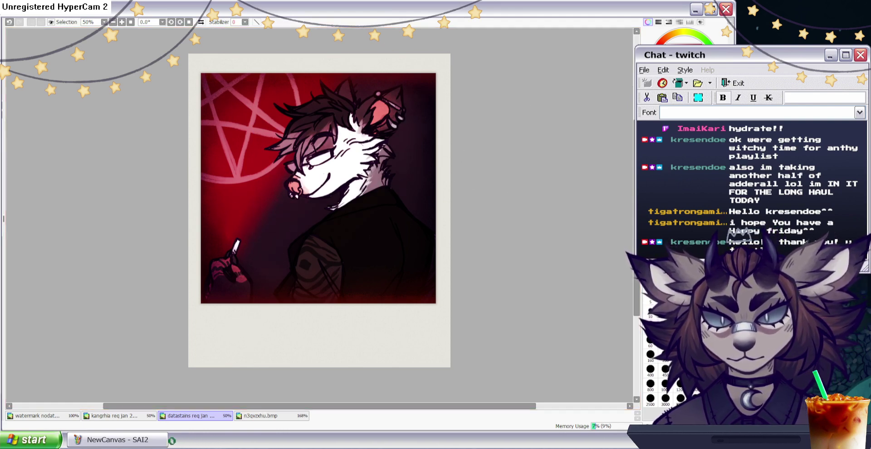
Undo the last erased beam and lighten the tint into a maroon wash that lifts the photo's dark areas.
key(ctrl+z)
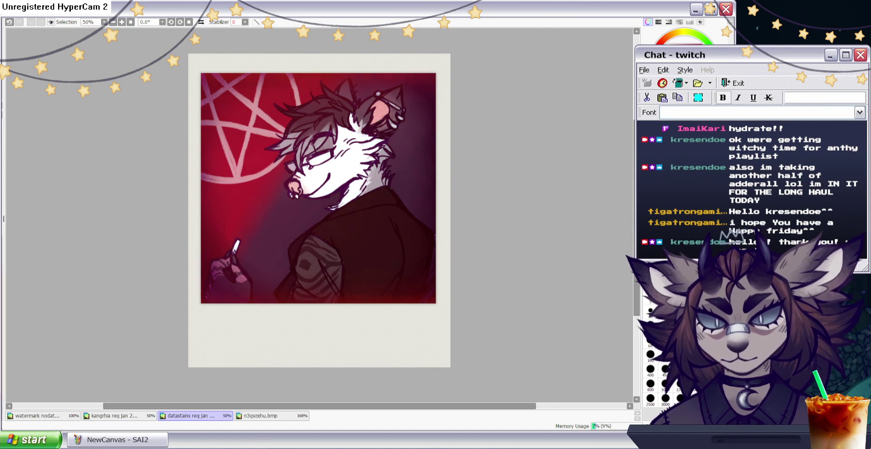
key(alt)
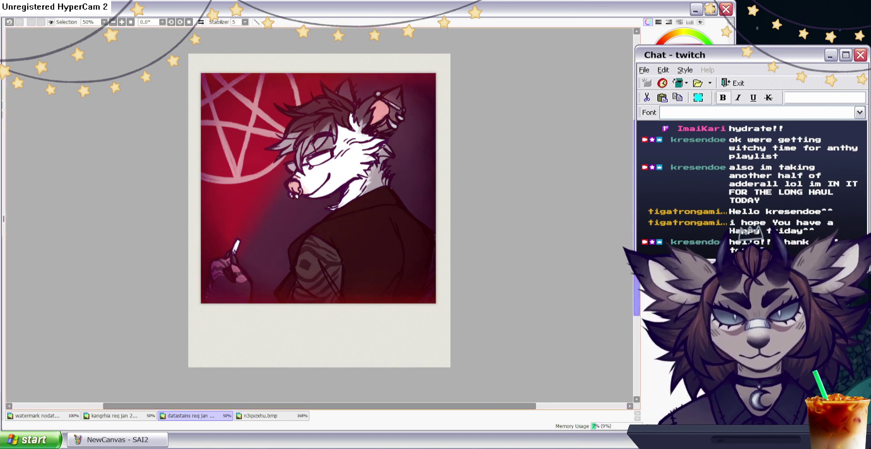
key(ctrl+z)
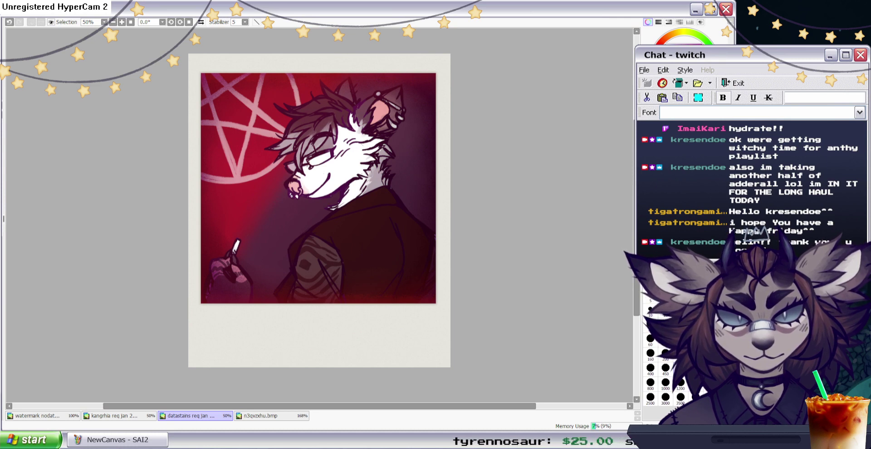
Touch up the tip of the muzzle and adjust the tint's hue and saturation.
key(e)
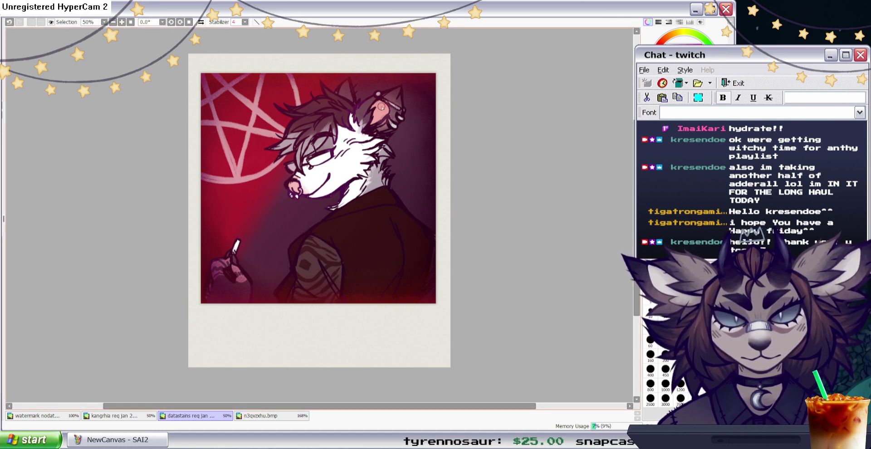
drag(292, 183, 297, 187)
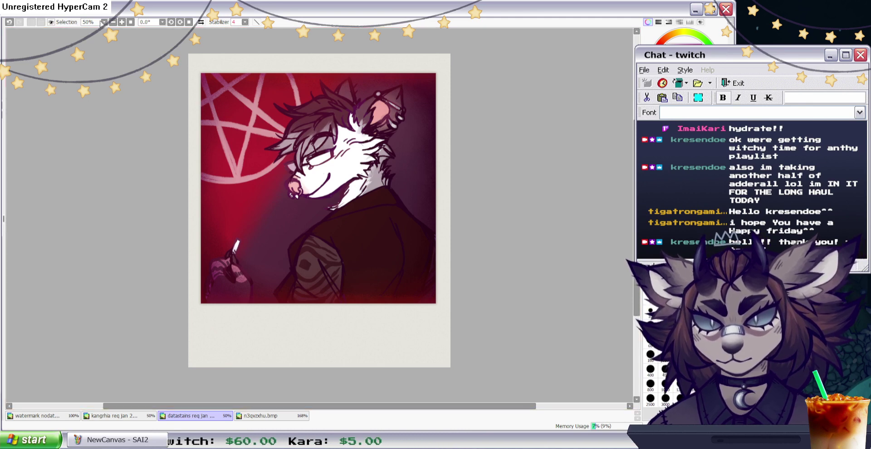
key(ctrl+u)
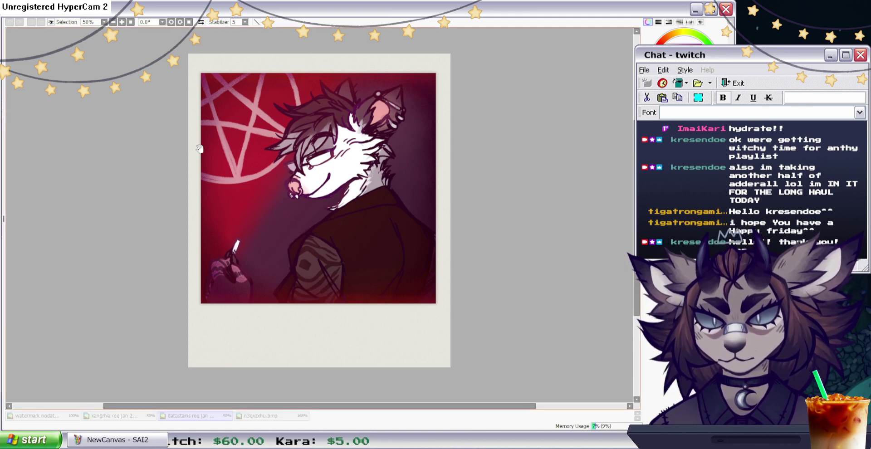
click(137, 353)
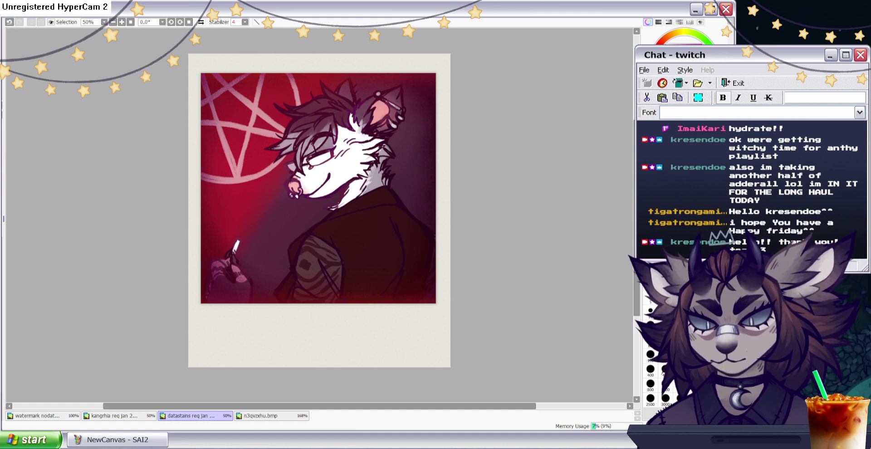
key(Page_Up)
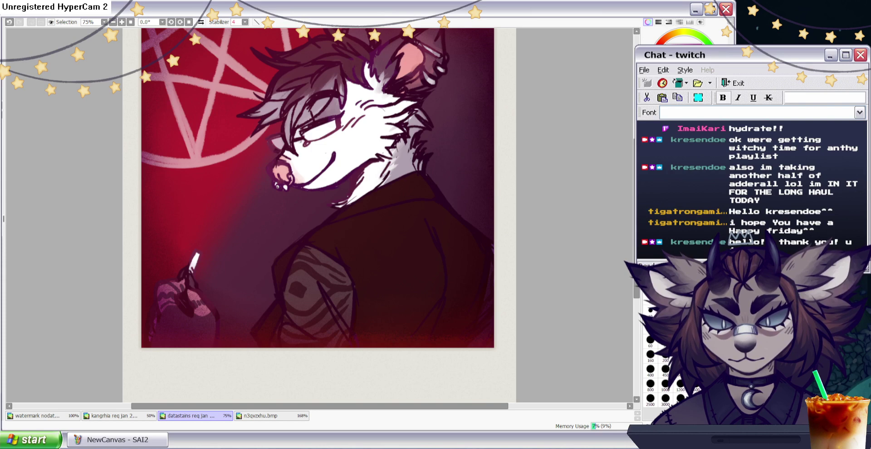
key(ctrl+minus)
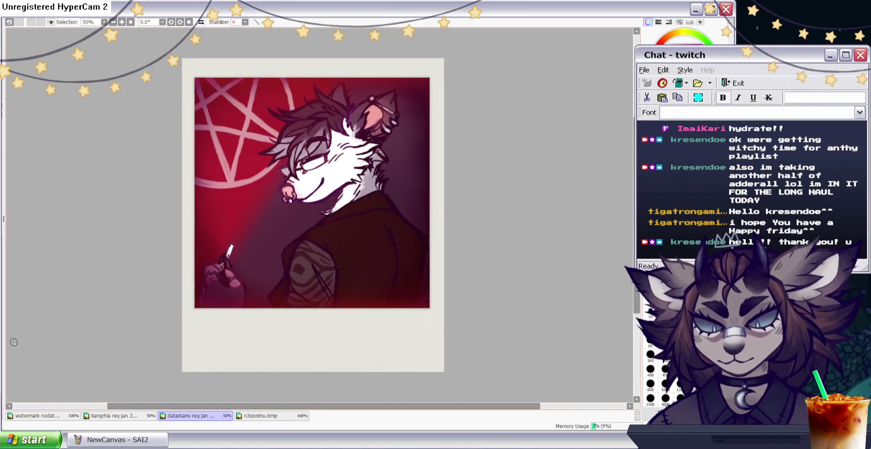
Apply another color adjustment that makes the raised hand and the photo's shadows darker and cooler.
key(alt)
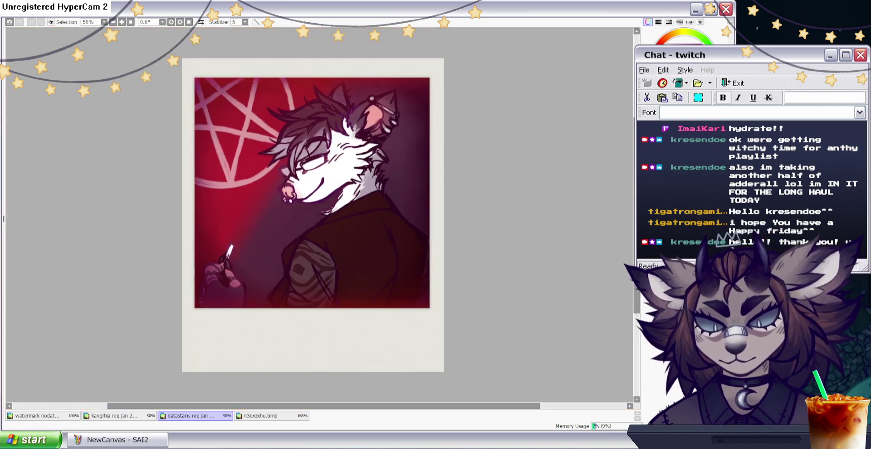
click(77, 16)
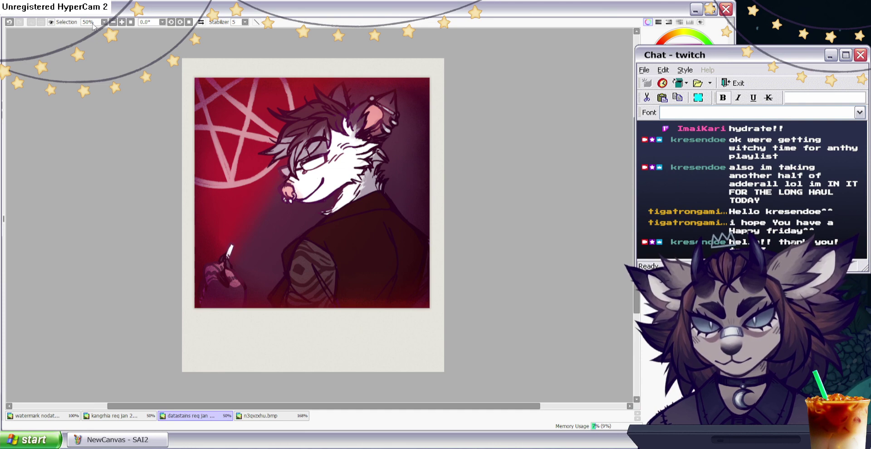
click(157, 23)
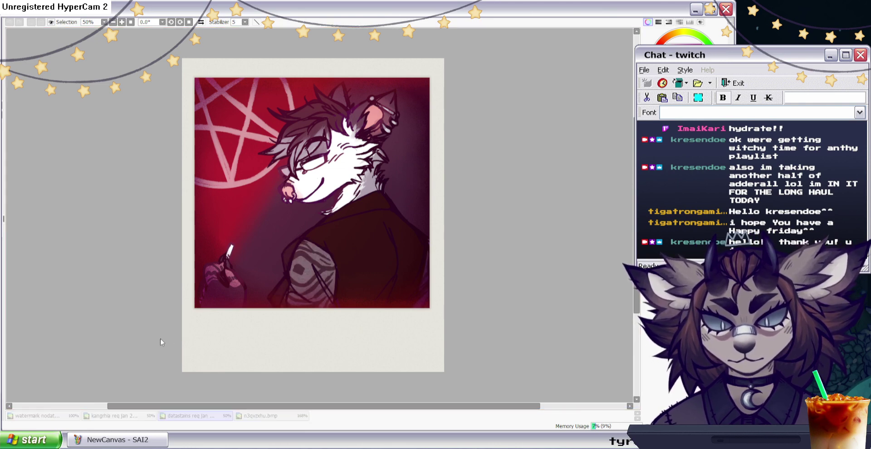
click(154, 362)
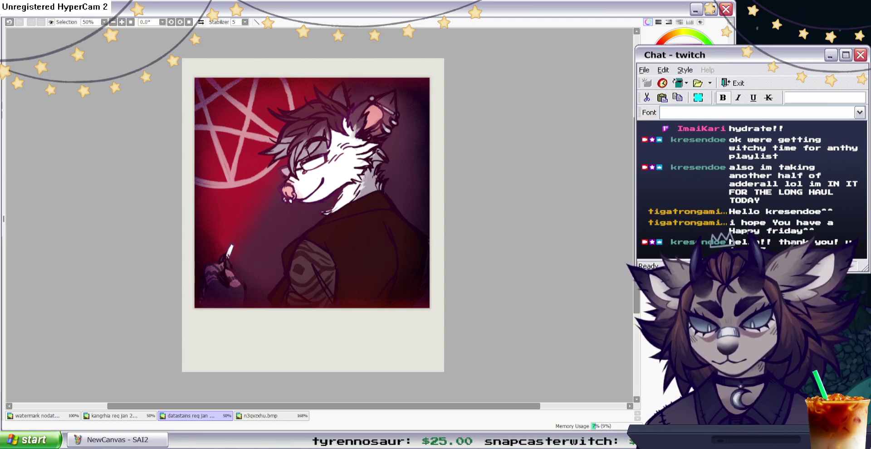
scroll(319, 216, up, 4)
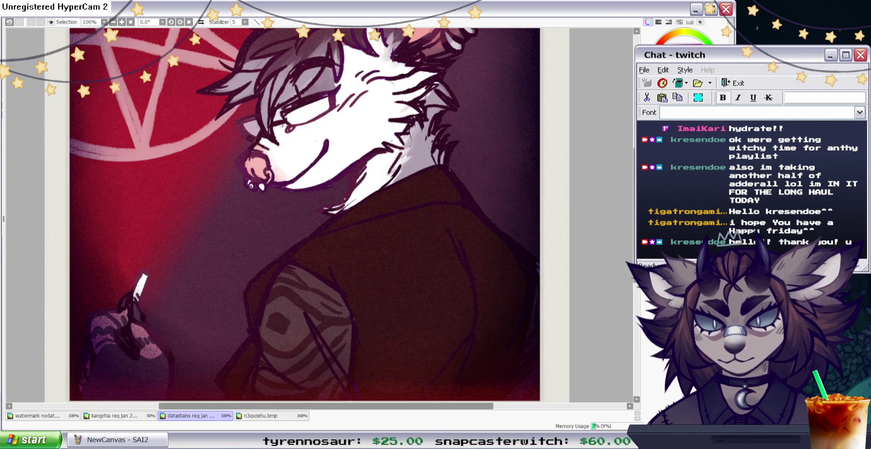
scroll(319, 215, down, 4)
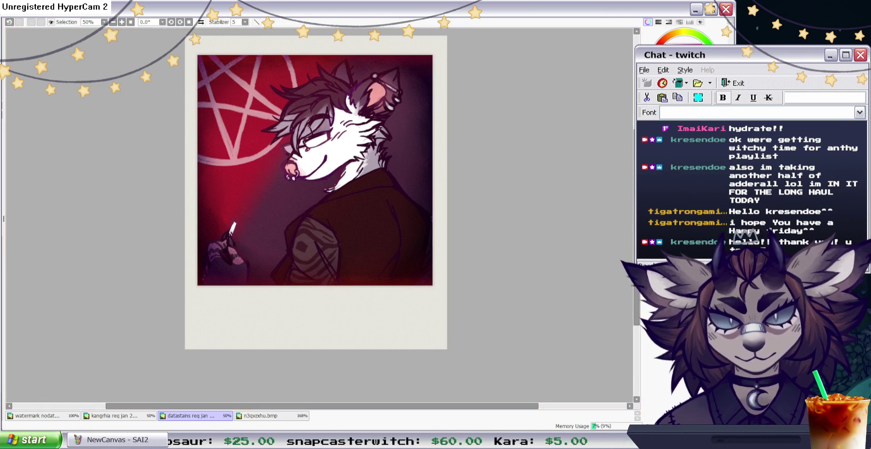
Select the background around the figure, release the selection and consult the character's reference sheet.
click(414, 149)
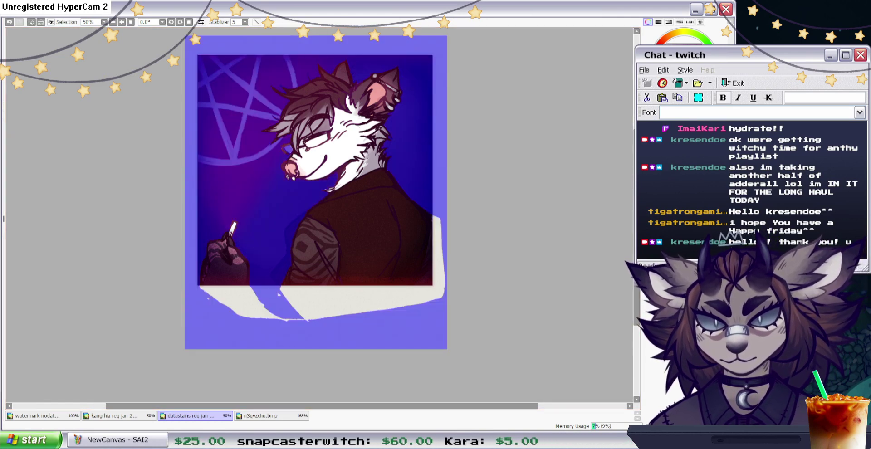
key(ctrl+d)
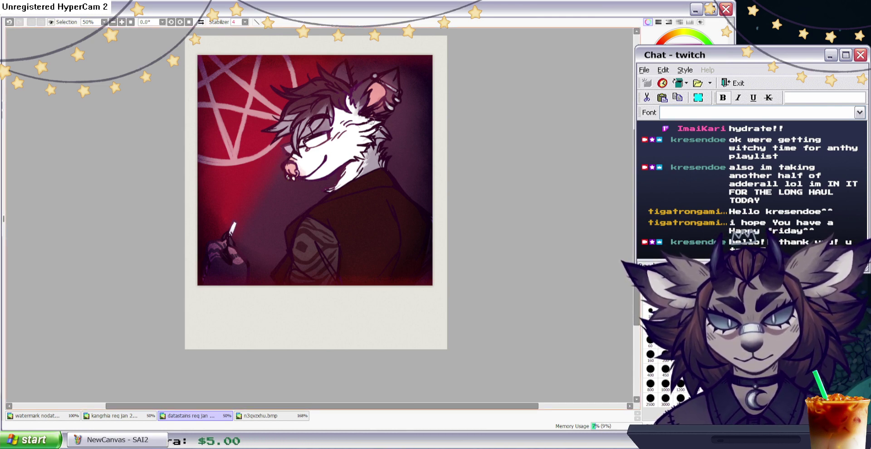
click(675, 146)
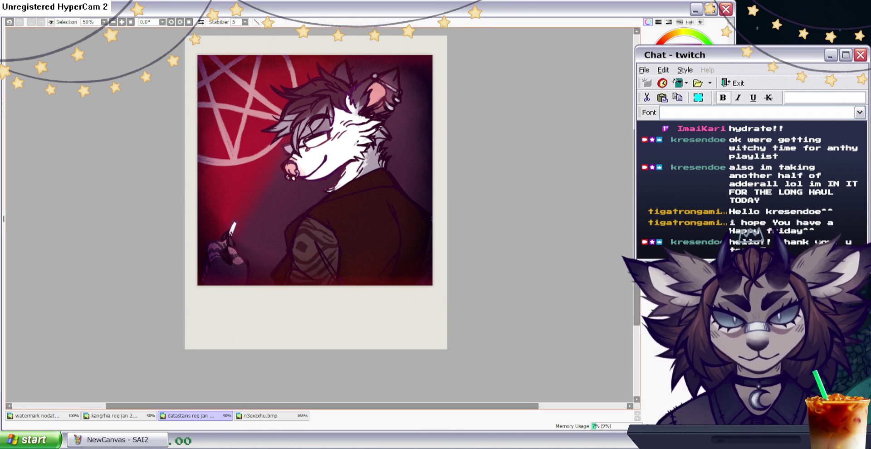
click(260, 415)
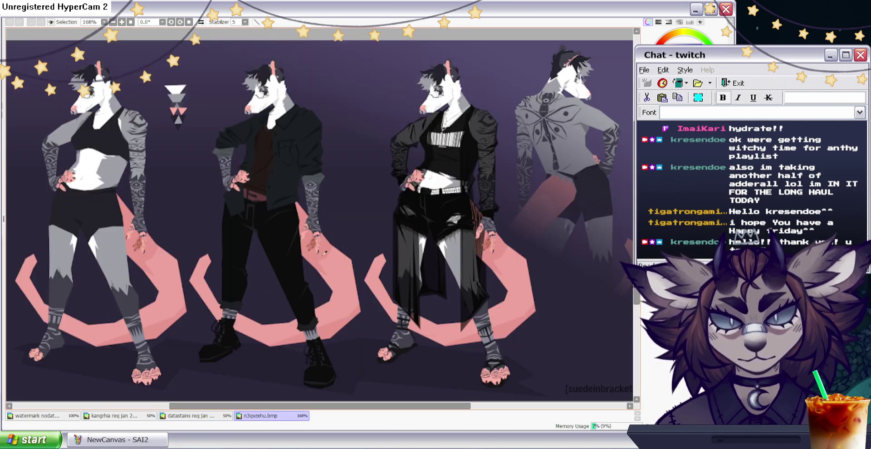
key(ctrl+shift+Tab)
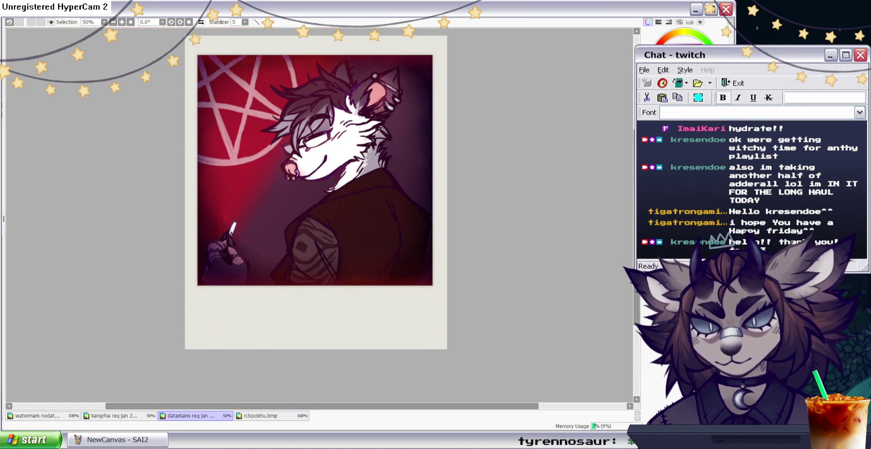
Paint a soft shadow over the forehead, cheek and neck fur, softening its edges with a large eraser.
key(n)
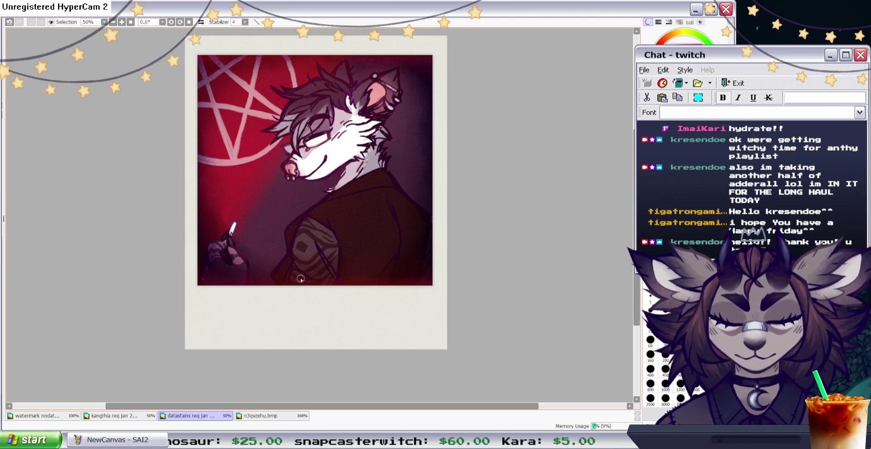
click(676, 195)
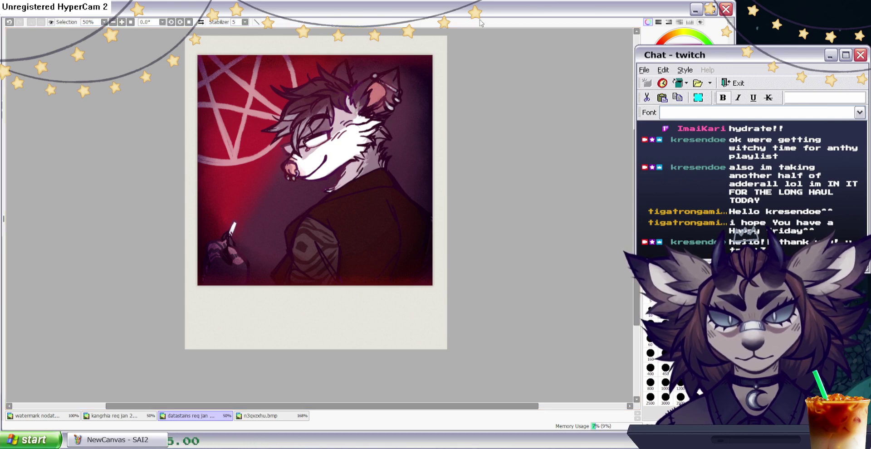
key(e)
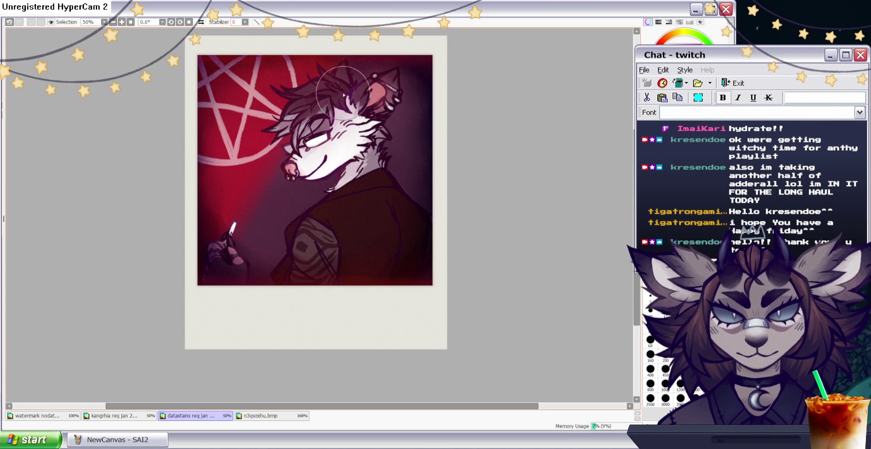
click(681, 181)
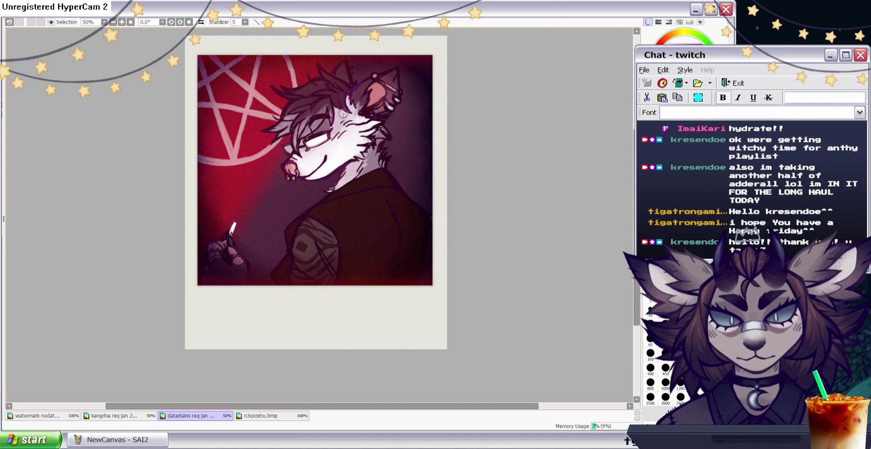
click(680, 181)
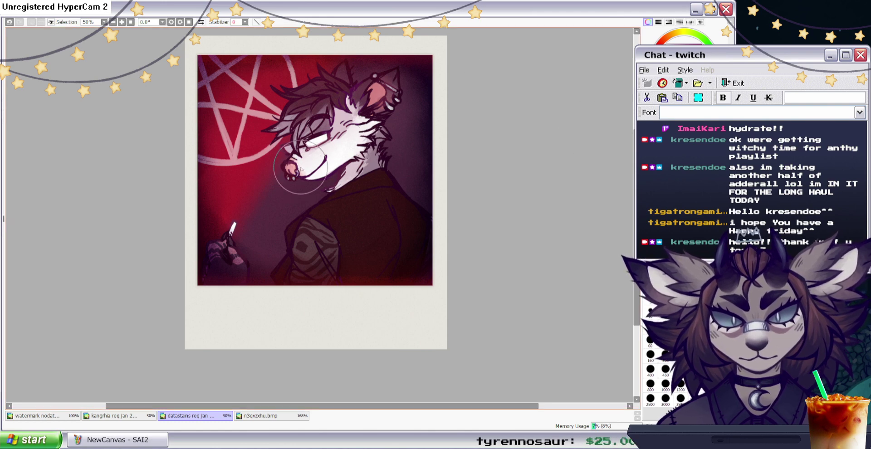
click(680, 181)
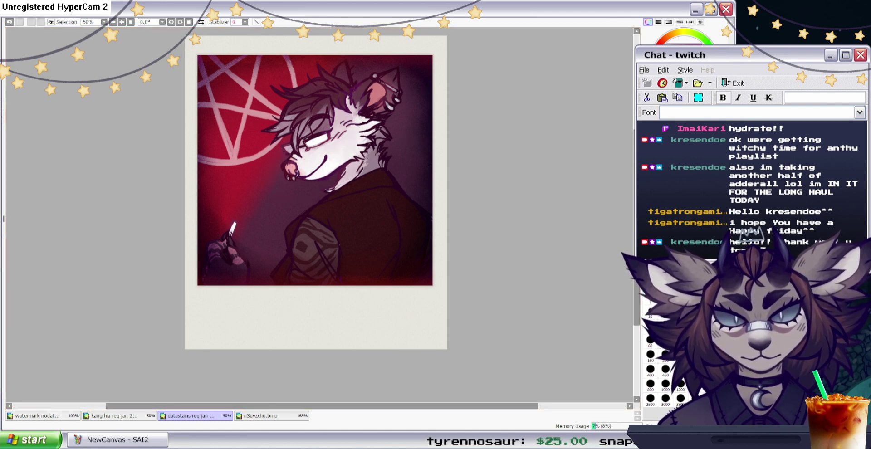
click(680, 181)
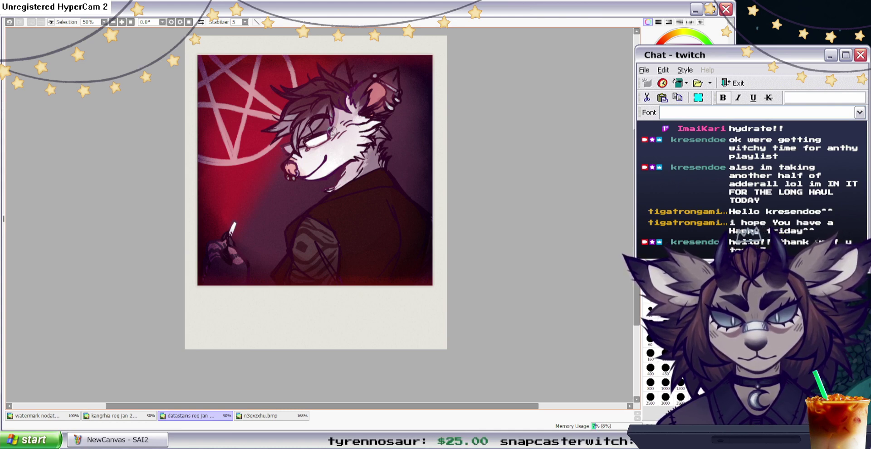
click(680, 182)
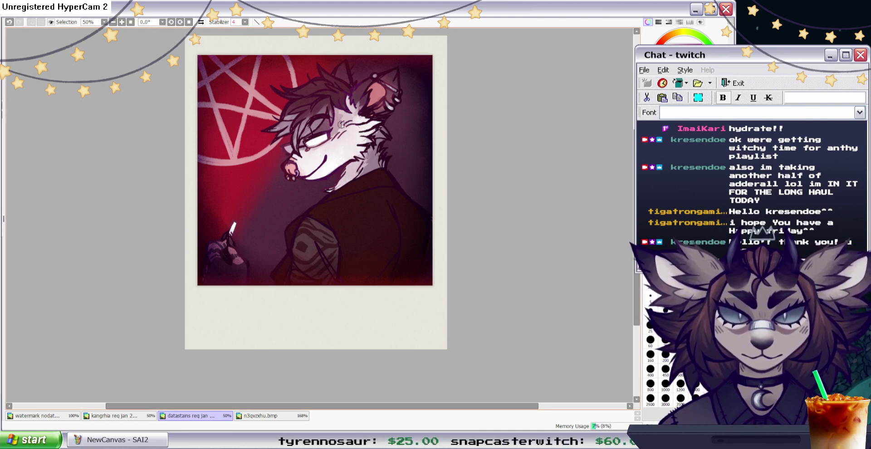
Refine the shadow on the jaw and neck fur, undoing unwanted strokes, and erase it across the sleeve and vest.
key(e)
key(ctrl+z)
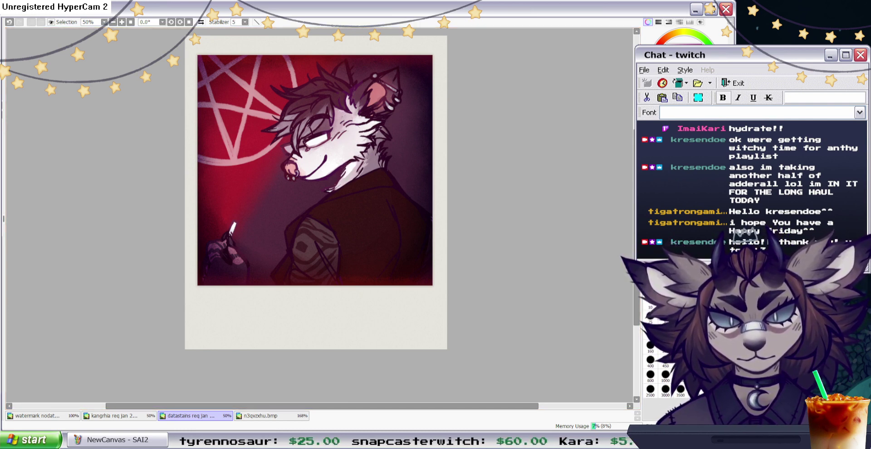
drag(346, 167, 334, 187)
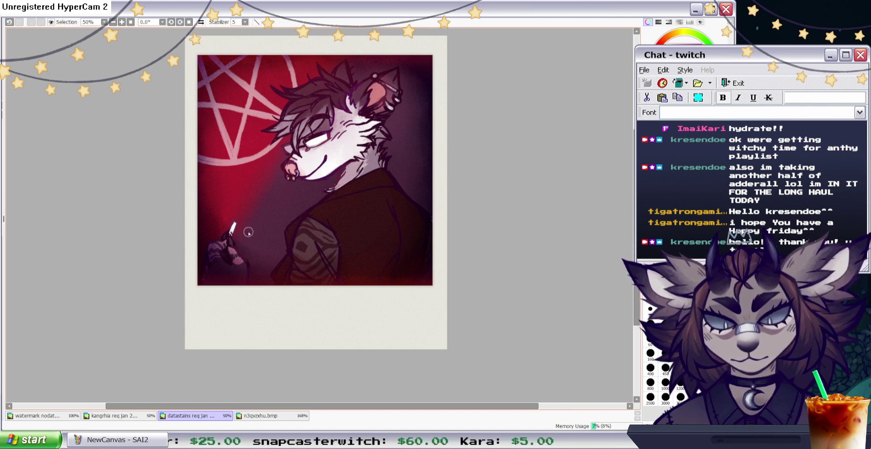
key(b)
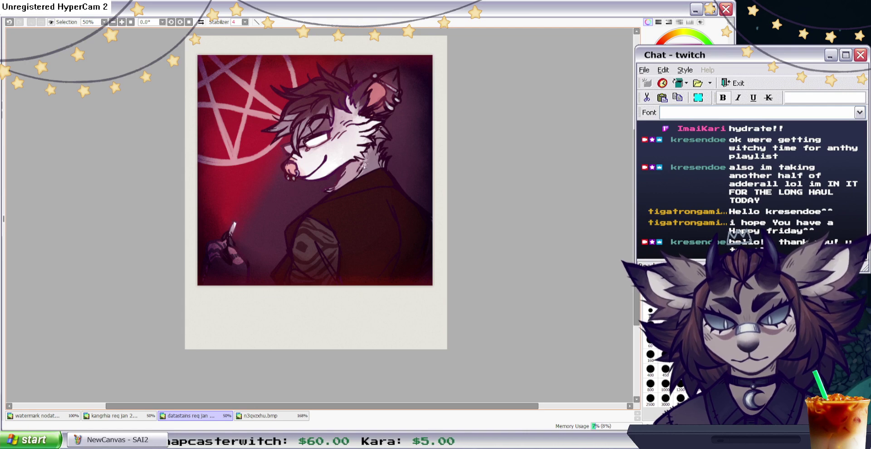
key(ctrl+z)
key(e)
mouse_move(293, 251)
mouse_down()
mouse_move(317, 266)
mouse_move(282, 277)
mouse_move(299, 295)
mouse_move(301, 272)
mouse_move(368, 277)
mouse_up()
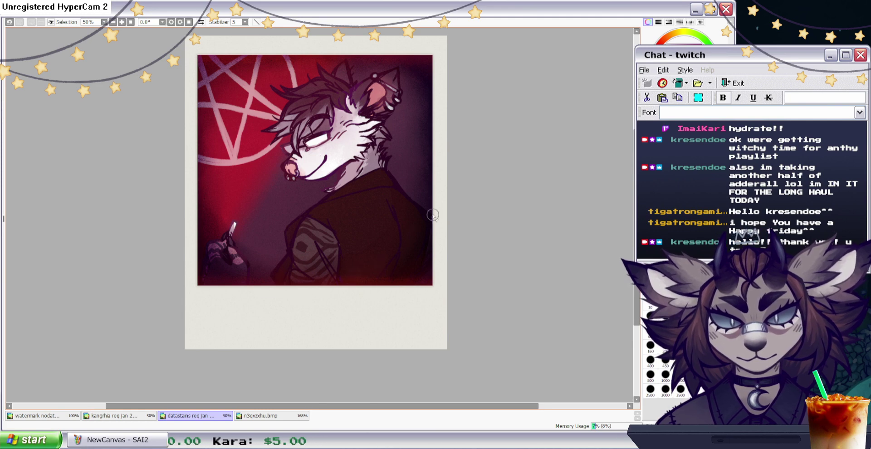
Add a short shading stroke to the cheek fur below the ear.
click(671, 159)
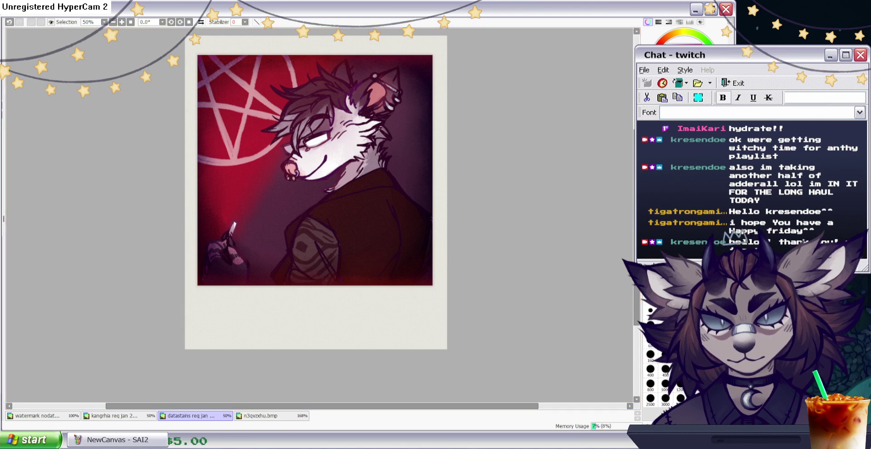
click(671, 158)
drag(356, 137, 365, 126)
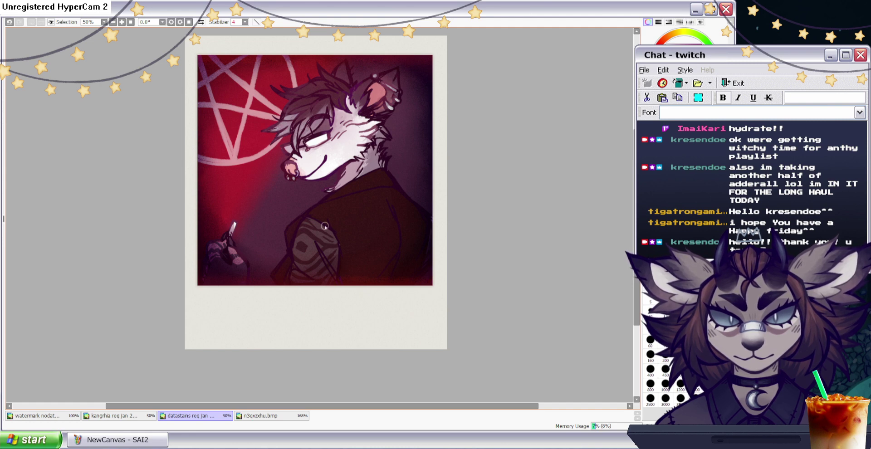
Fine-tune the tone of the artwork's shading with a color adjustment.
key(e)
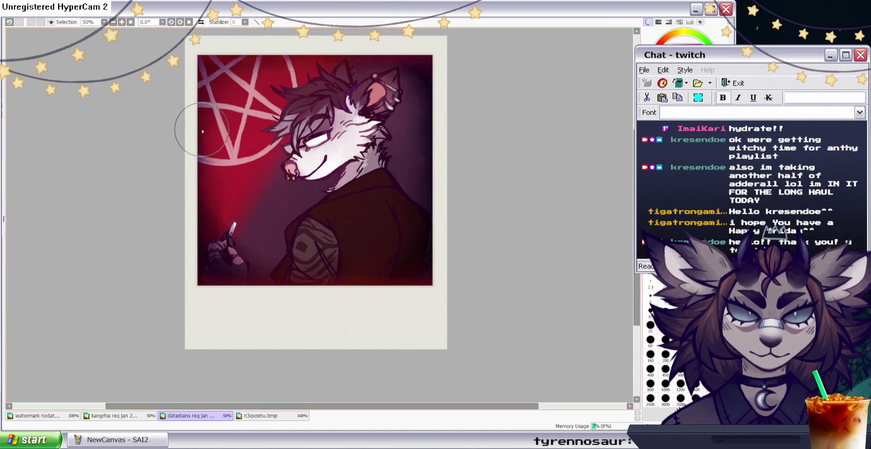
click(144, 36)
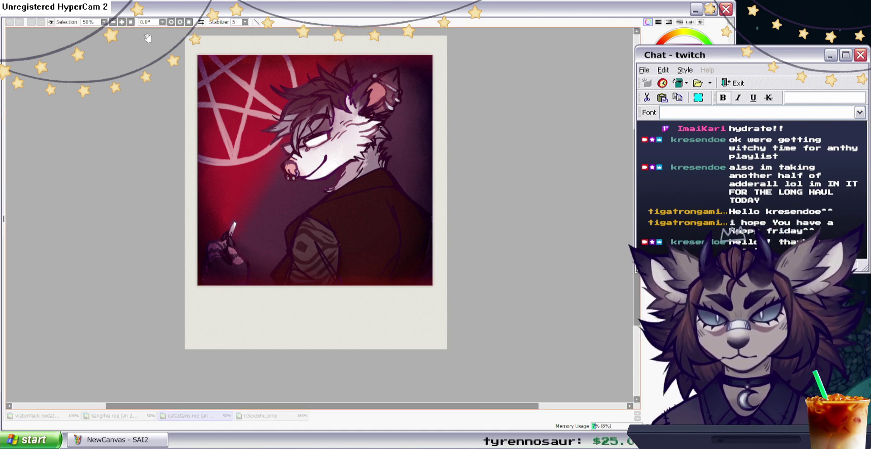
mouse_move(87, 245)
mouse_down()
mouse_move(99, 243)
mouse_move(95, 233)
mouse_up()
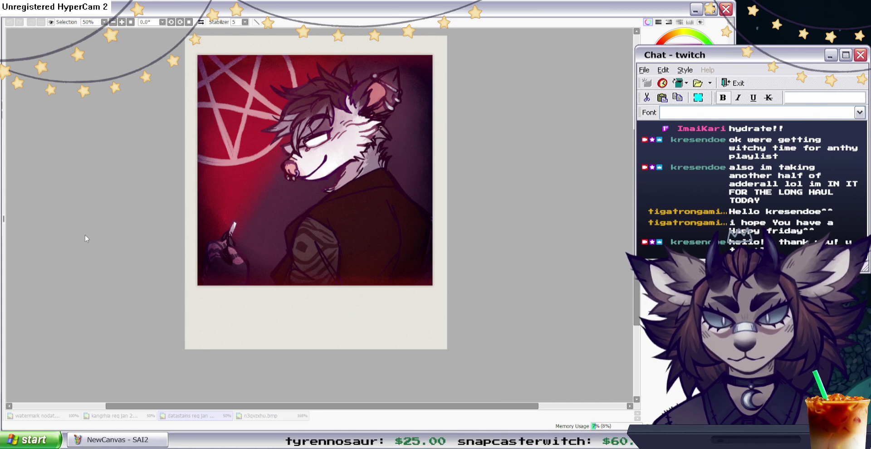
click(107, 275)
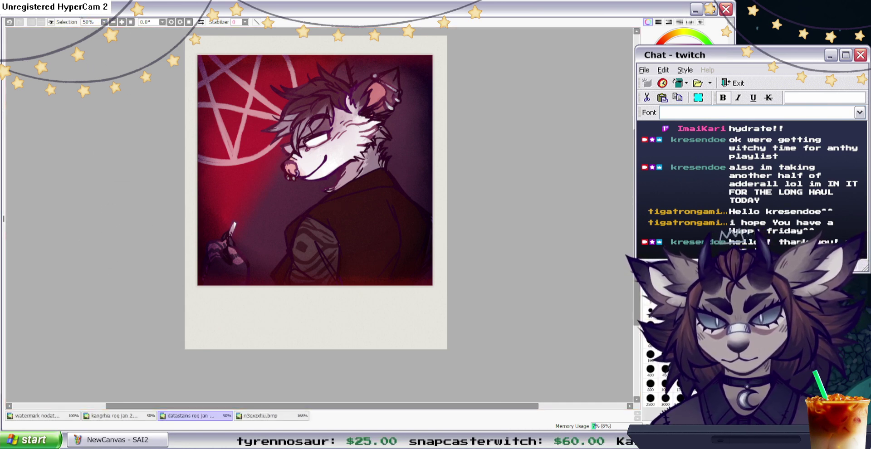
Adjust the color balance of the portrait's shading and apply the change.
click(154, 25)
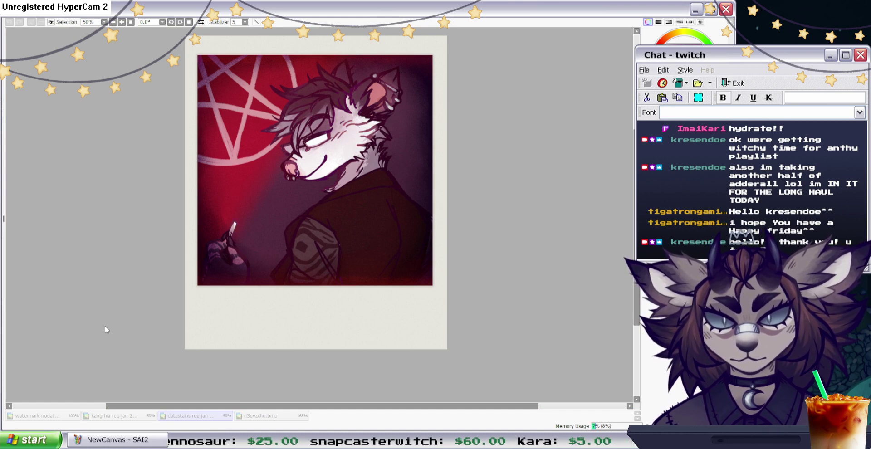
drag(152, 337, 129, 342)
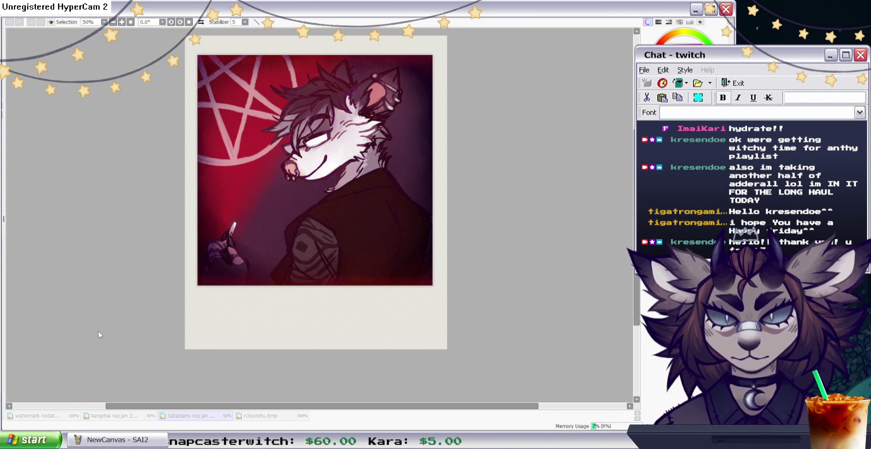
click(142, 358)
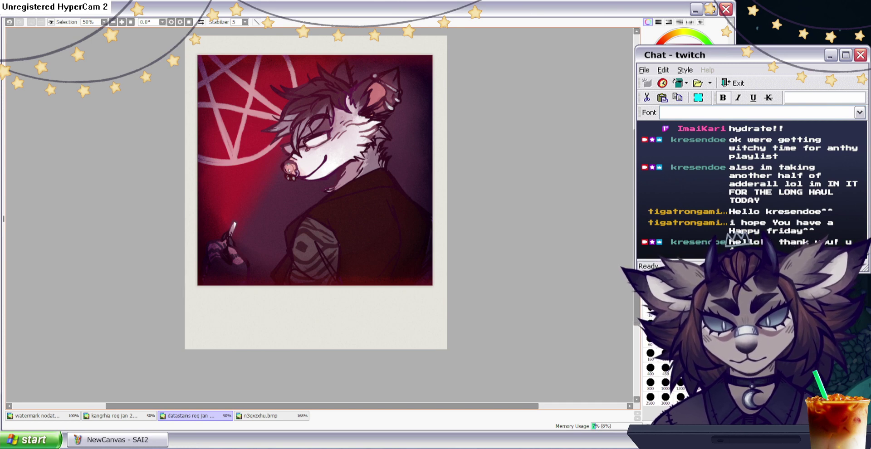
Paint small red light accents at the outer corner of the eye and beside the nose.
drag(324, 135, 327, 136)
click(676, 136)
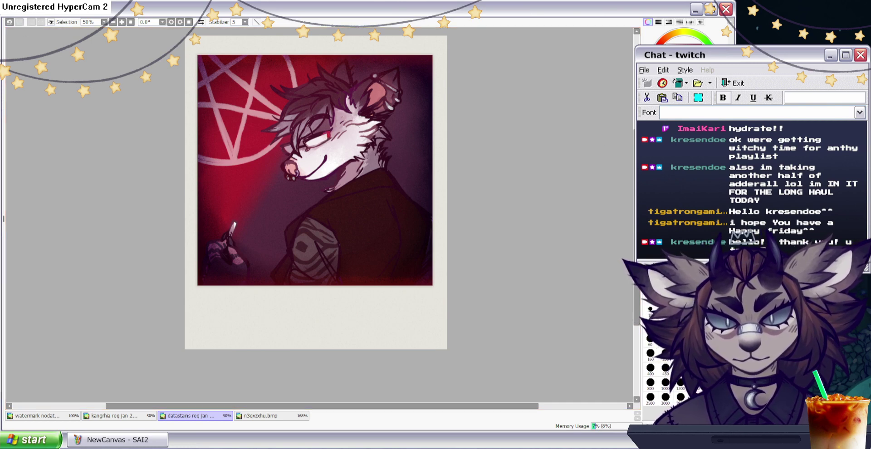
click(671, 172)
drag(284, 147, 289, 154)
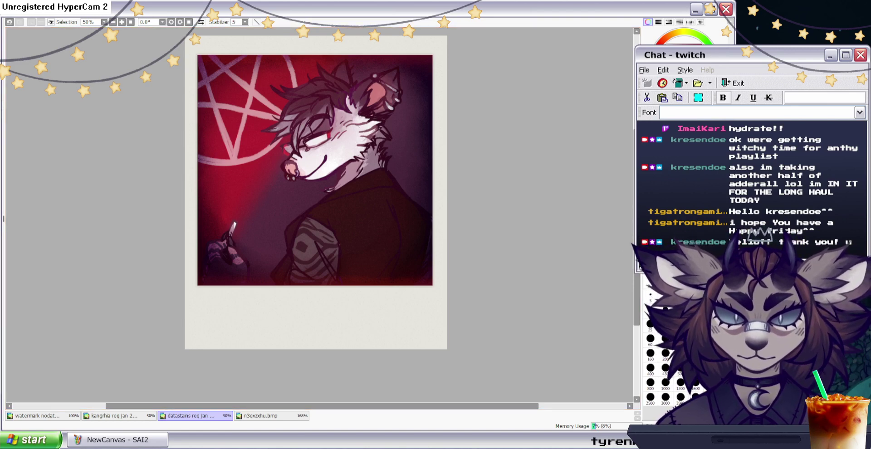
click(676, 172)
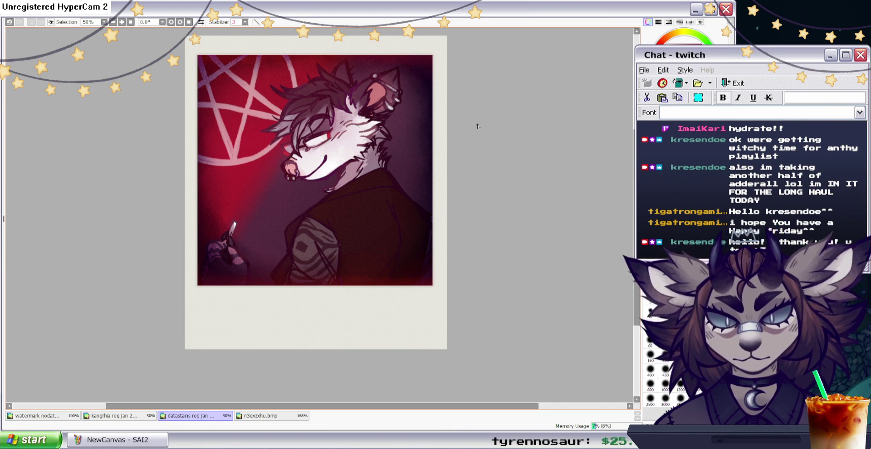
Paint red highlights on the ear piercings and the hair, undoing unwanted strokes.
key(b)
click(375, 76)
mouse_move(384, 84)
mouse_down()
mouse_move(394, 109)
mouse_move(400, 98)
mouse_move(385, 107)
mouse_up()
drag(302, 98, 292, 104)
mouse_move(309, 104)
mouse_down()
mouse_move(322, 118)
mouse_move(299, 115)
mouse_move(335, 88)
mouse_move(345, 103)
mouse_move(304, 99)
mouse_up()
click(671, 154)
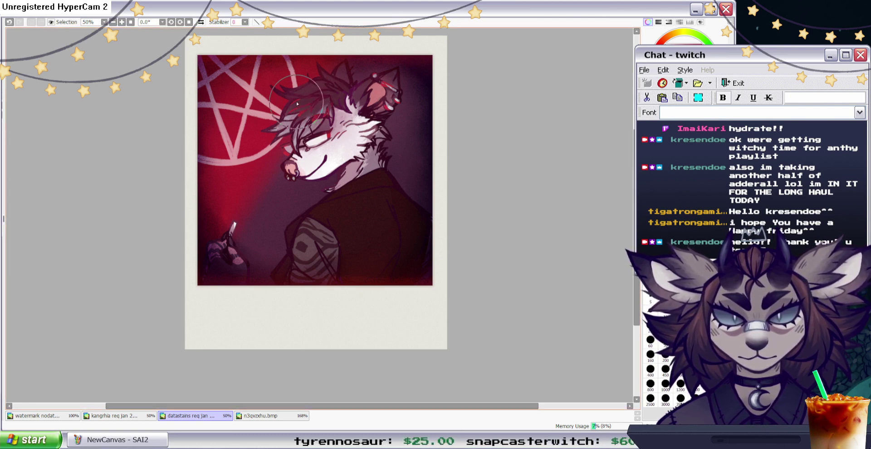
click(9, 22)
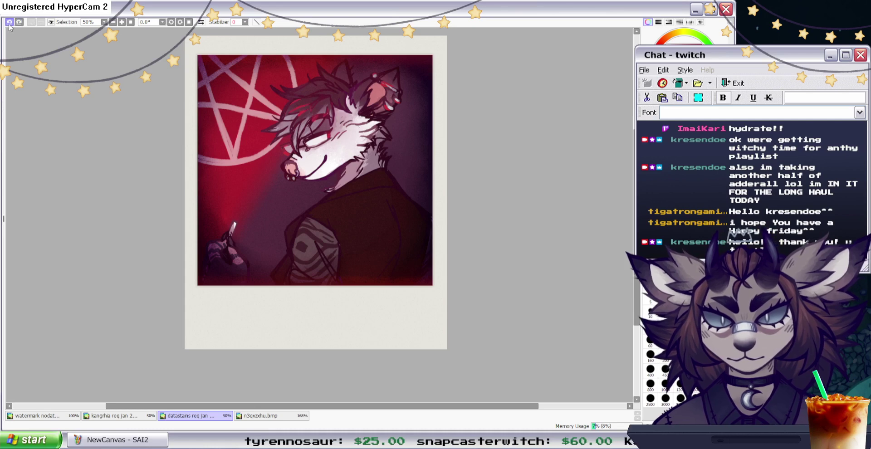
mouse_move(339, 102)
mouse_down()
mouse_move(297, 100)
mouse_move(306, 121)
mouse_move(329, 109)
mouse_move(290, 116)
mouse_up()
click(671, 199)
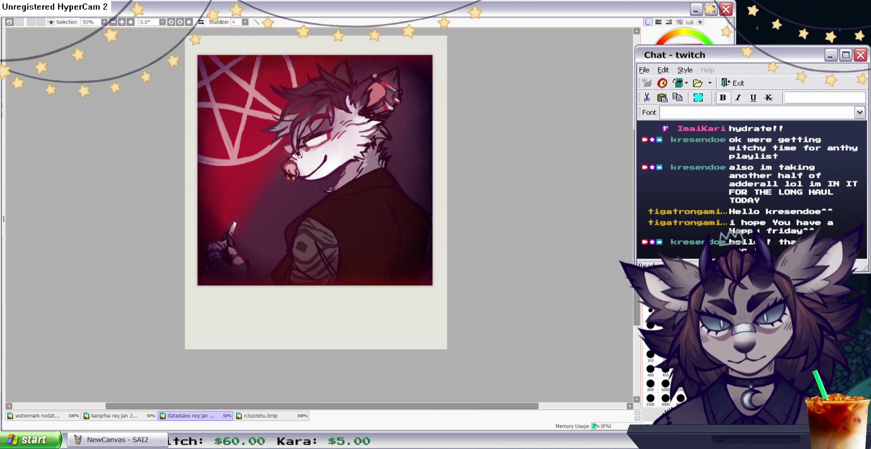
key(ctrl+z)
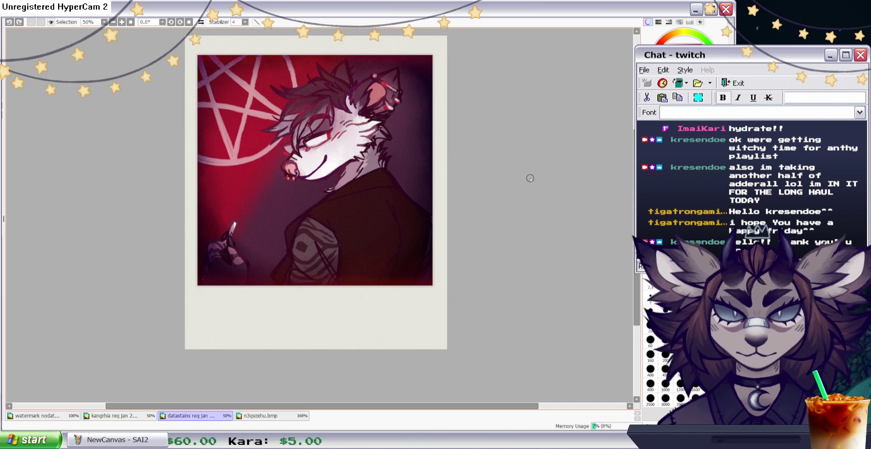
Dab round red light spots of varying sizes across the background, hair, vest and sleeve.
key(b)
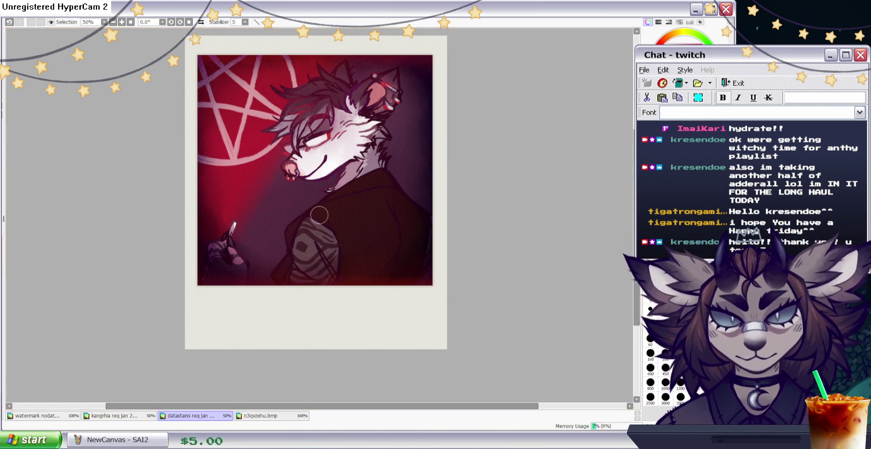
click(253, 182)
click(416, 97)
click(400, 227)
click(416, 149)
click(366, 212)
click(206, 106)
click(329, 92)
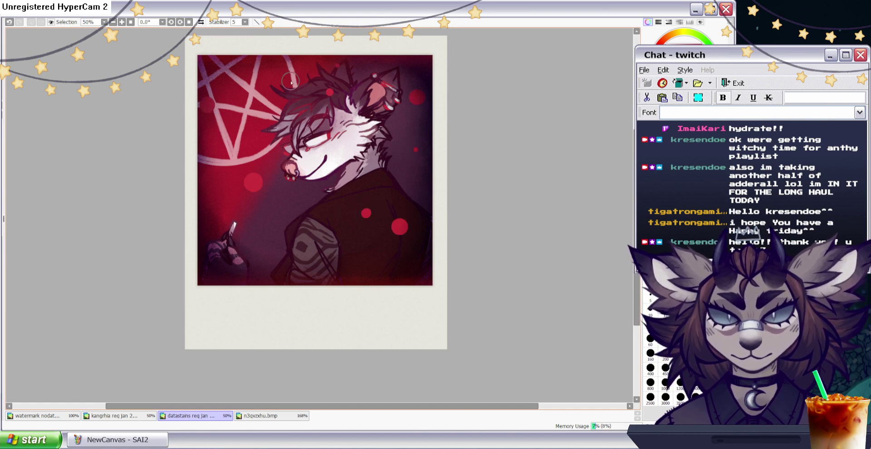
click(299, 237)
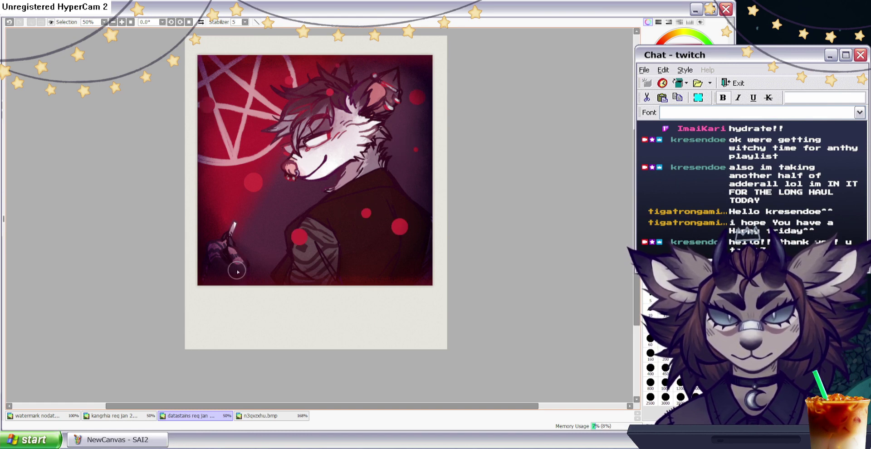
click(258, 243)
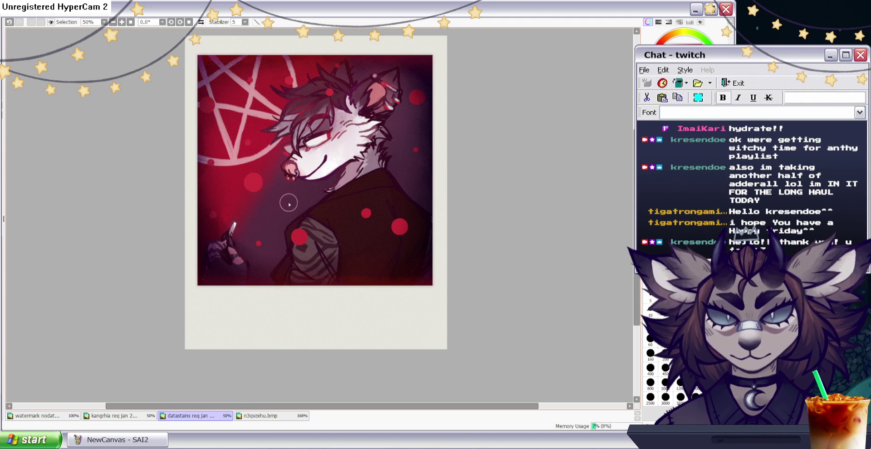
click(364, 183)
click(356, 228)
click(322, 251)
click(281, 211)
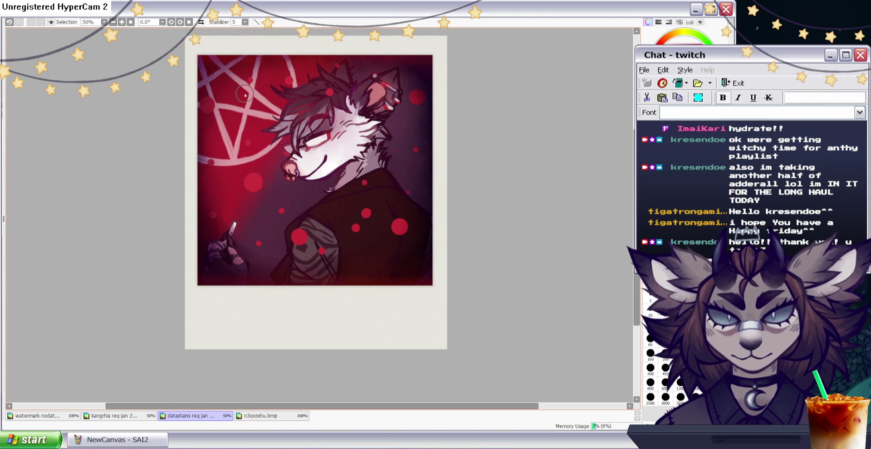
Blur the red light spots and distort them with a free transform into larger slanted ovals.
click(147, 36)
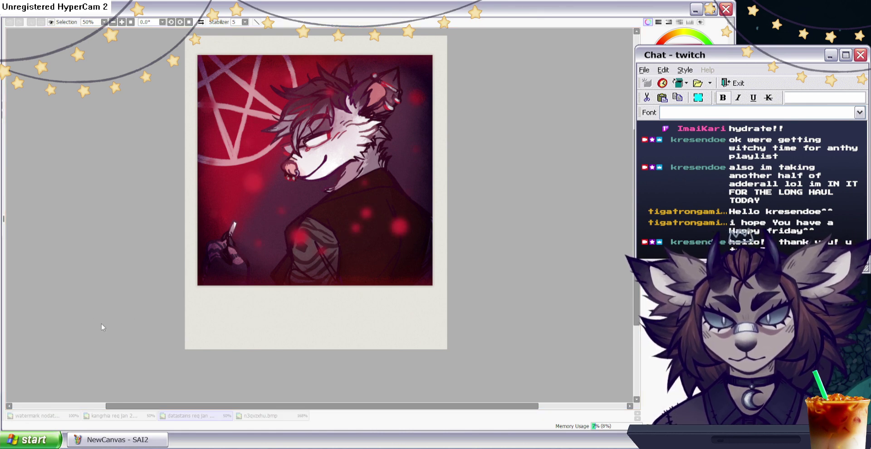
click(173, 342)
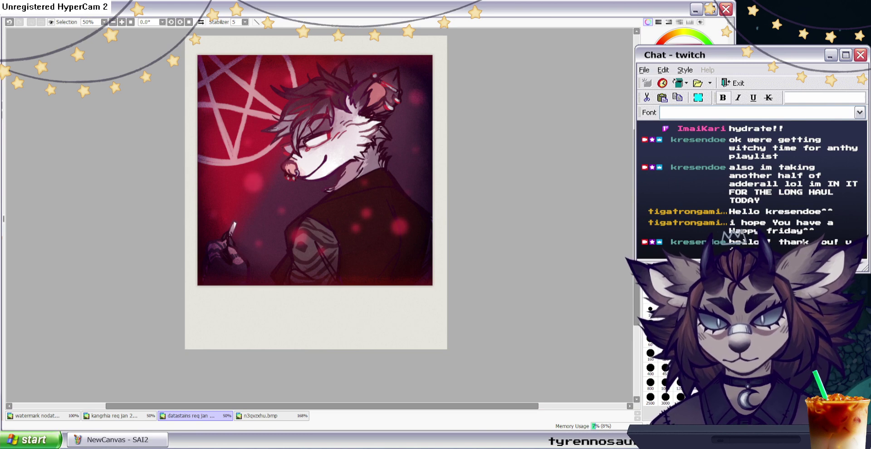
key(ctrl+t)
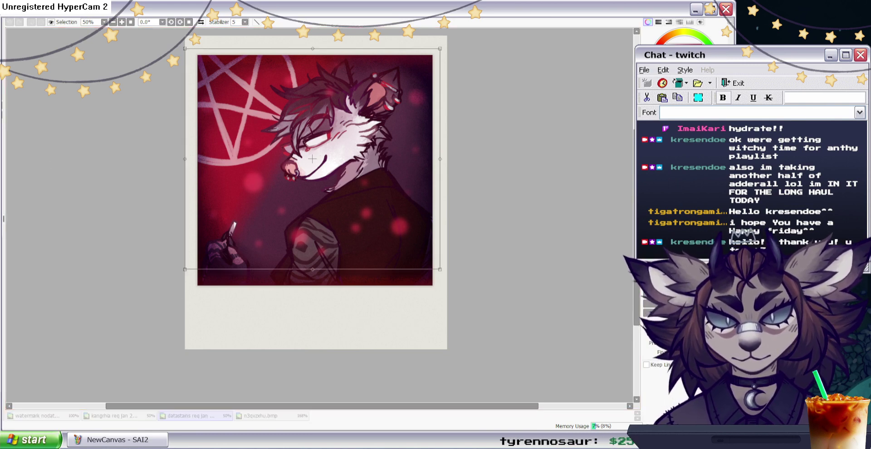
drag(185, 269, 164, 300)
drag(440, 158, 474, 137)
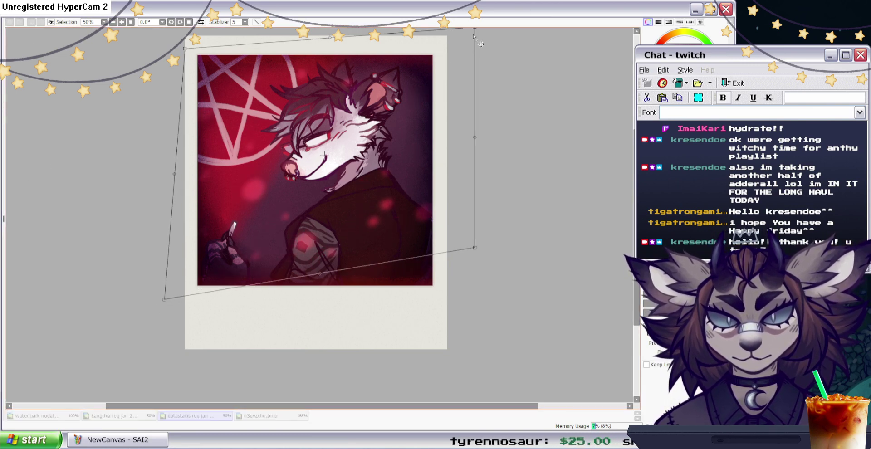
drag(174, 296, 132, 338)
mouse_move(366, 228)
mouse_down()
mouse_move(366, 216)
mouse_move(411, 213)
mouse_up()
key(Escape)
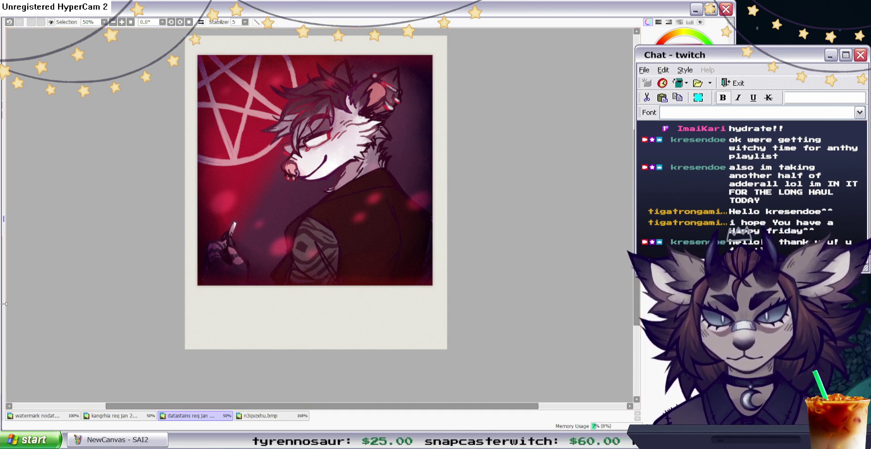
Duplicate the red light spots and move the copy up toward the head.
key(ctrl+a)
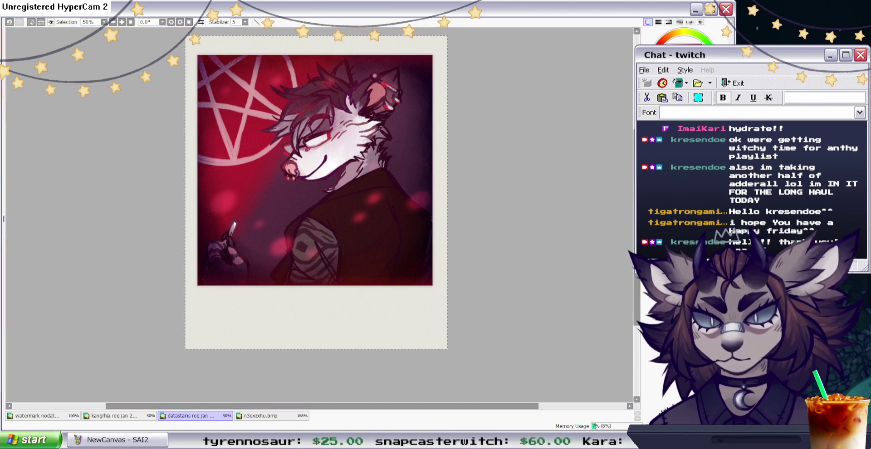
key(ctrl+d)
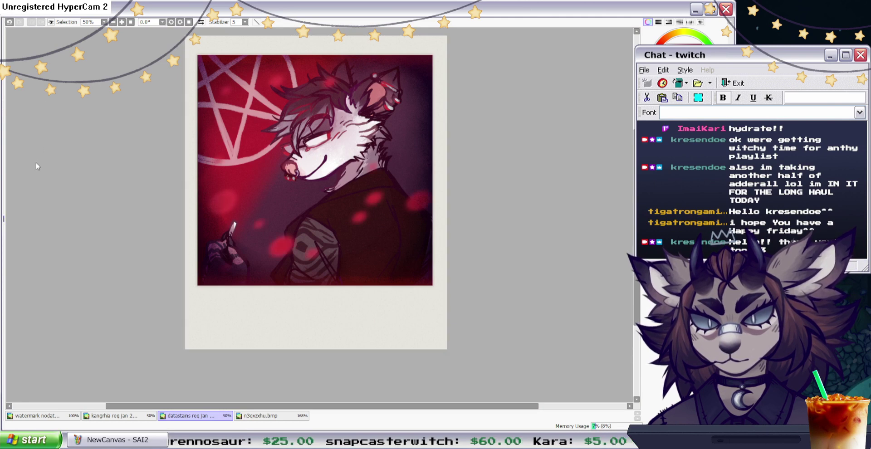
key(ctrl+t)
drag(400, 239, 382, 166)
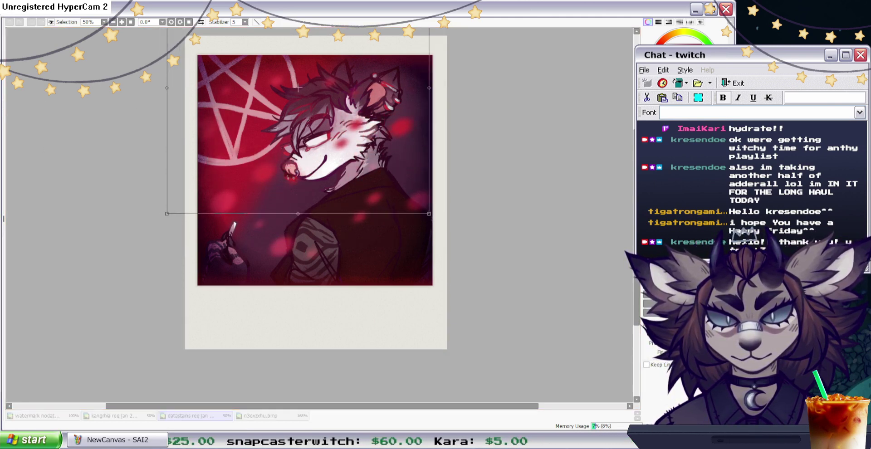
key(Return)
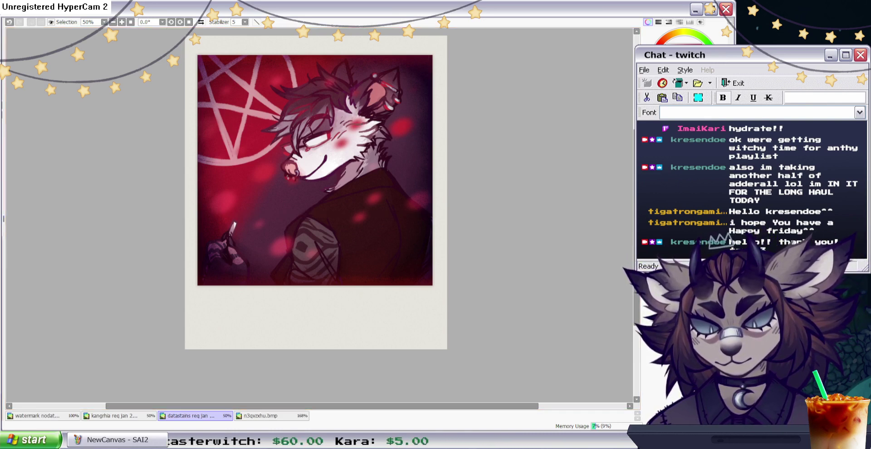
Erase the copied spots over the cheek and tone down the copied spots beside the head.
drag(357, 123, 340, 144)
drag(401, 127, 264, 173)
key(ctrl+y)
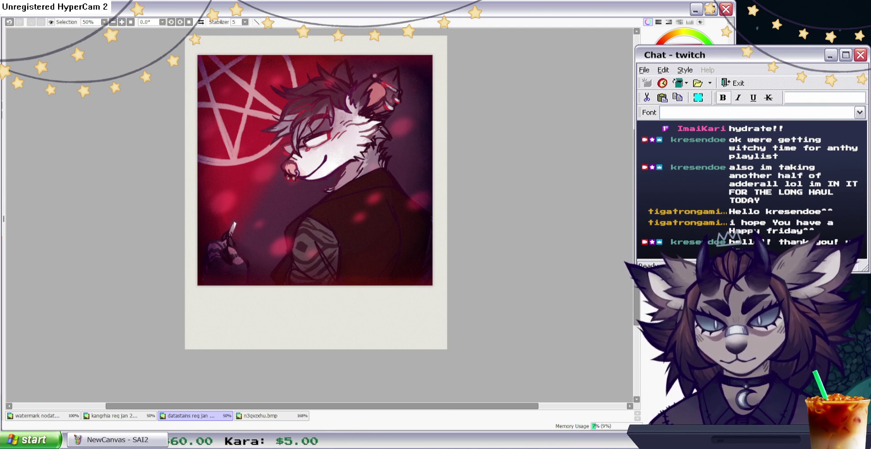
Shift the hue of the copied light spots to violet blue.
click(141, 25)
drag(155, 321, 96, 323)
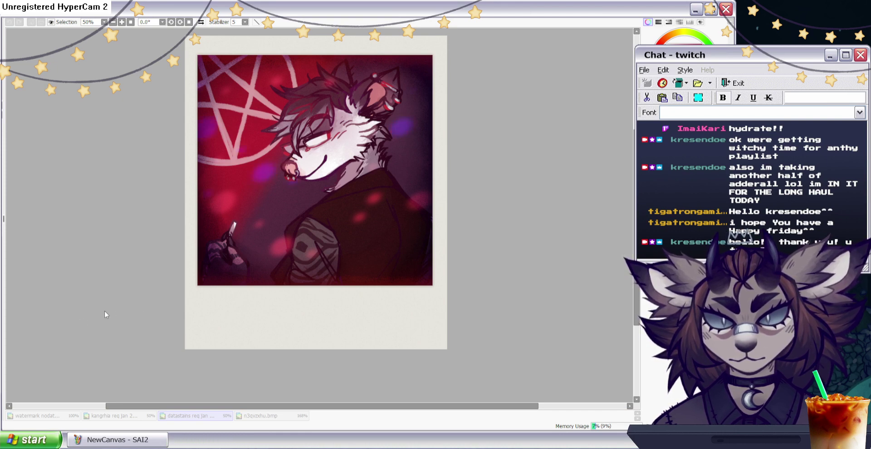
click(148, 364)
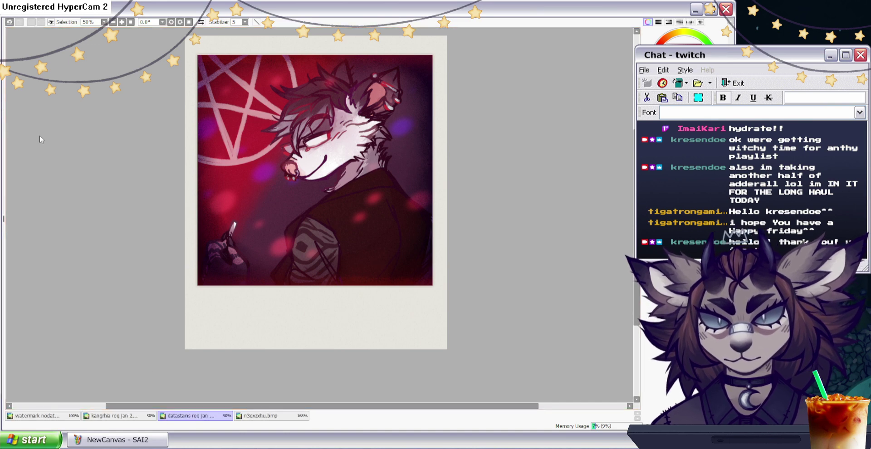
Transform the violet light spots, repositioning them slightly lower around the character.
key(ctrl+t)
drag(560, 155, 509, 120)
drag(385, 169, 381, 190)
click(665, 312)
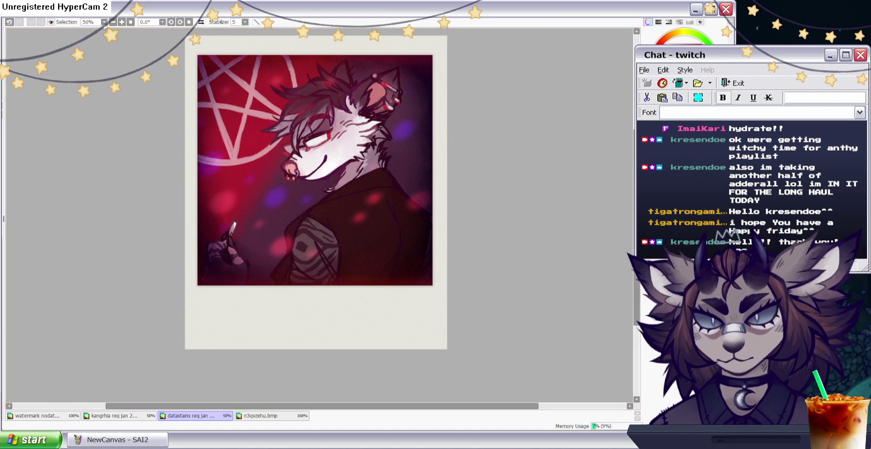
Shift the dark backdrop to a richer purple and try a magenta tint on the red glow.
click(155, 26)
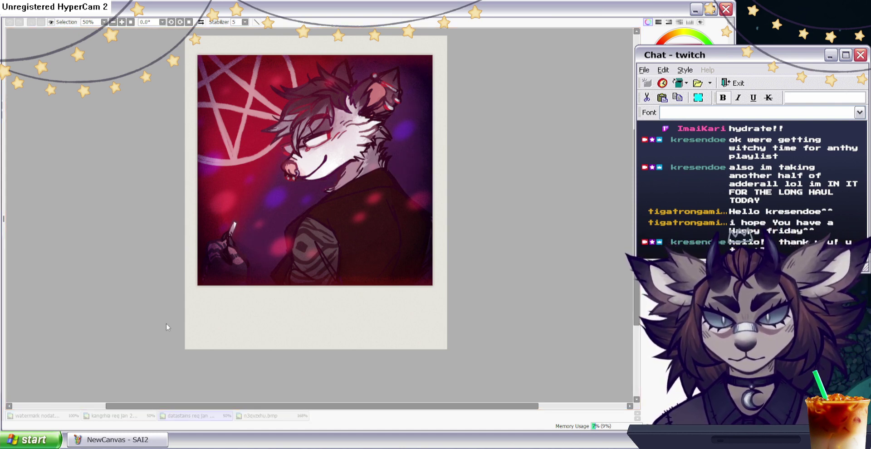
drag(91, 344, 127, 344)
click(88, 360)
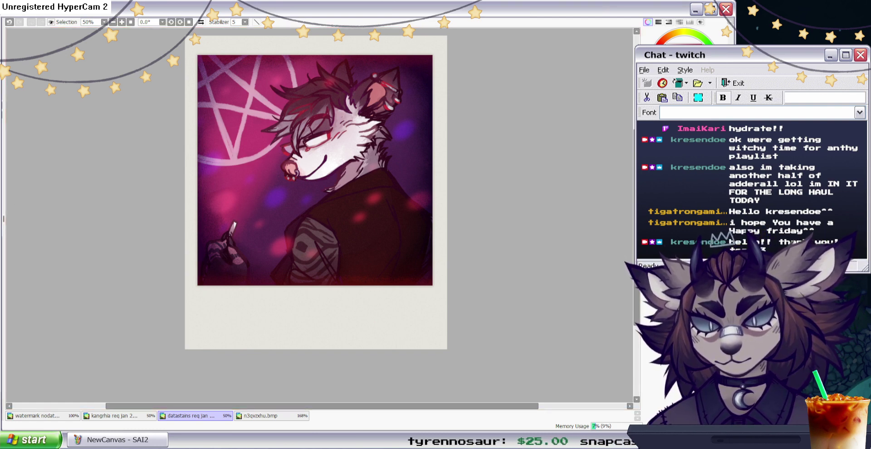
Compare the backdrop with and without the magenta tint, and leave the tint undone.
key(ctrl+z)
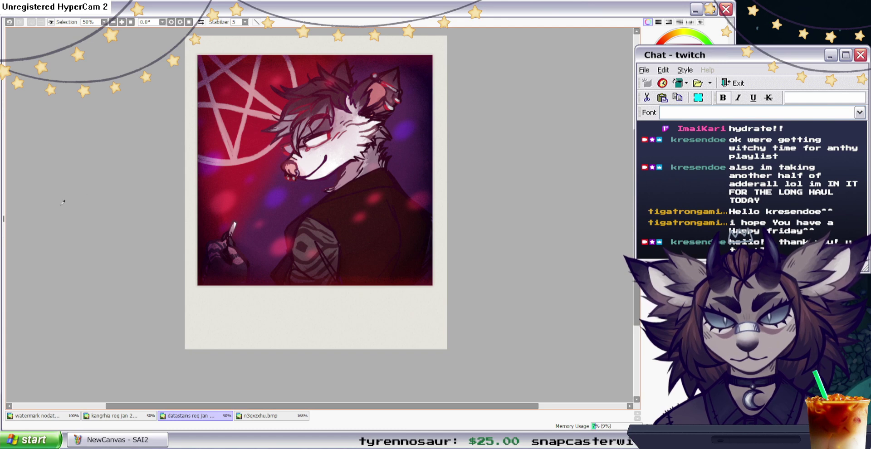
key(ctrl+y)
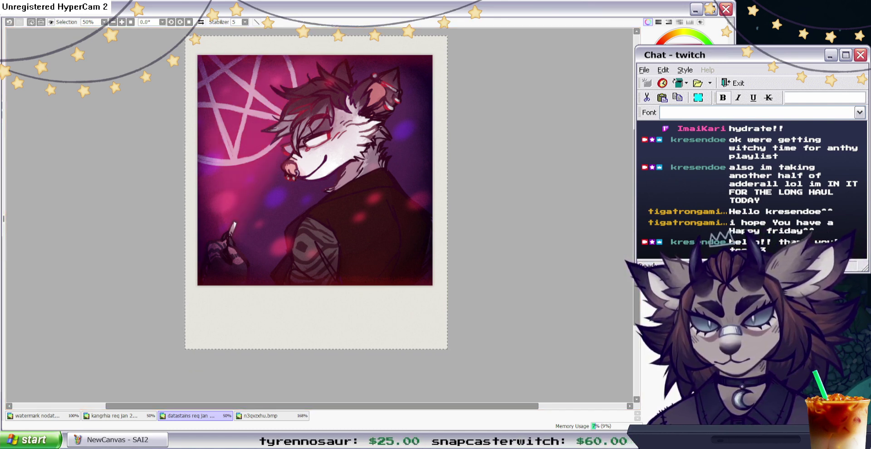
key(ctrl+z)
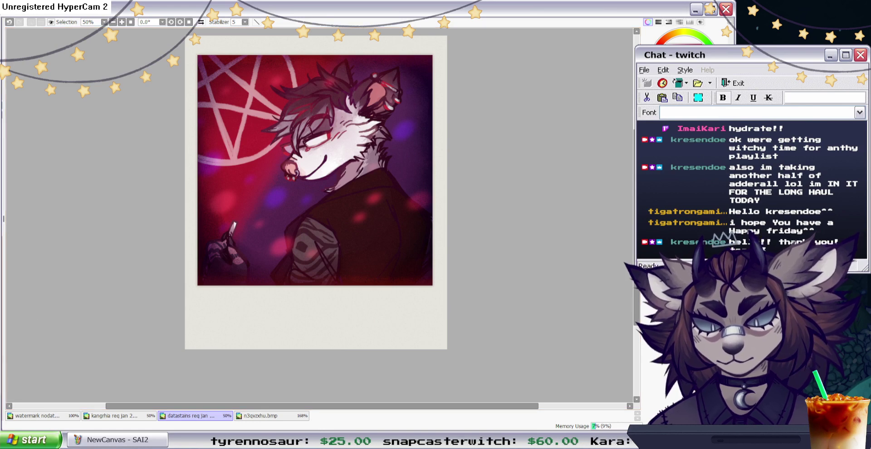
Restore the undone tint on the red glow, then stretch and skew the glow layer so it reaches across the top of the photo.
key(ctrl+y)
key(ctrl+t)
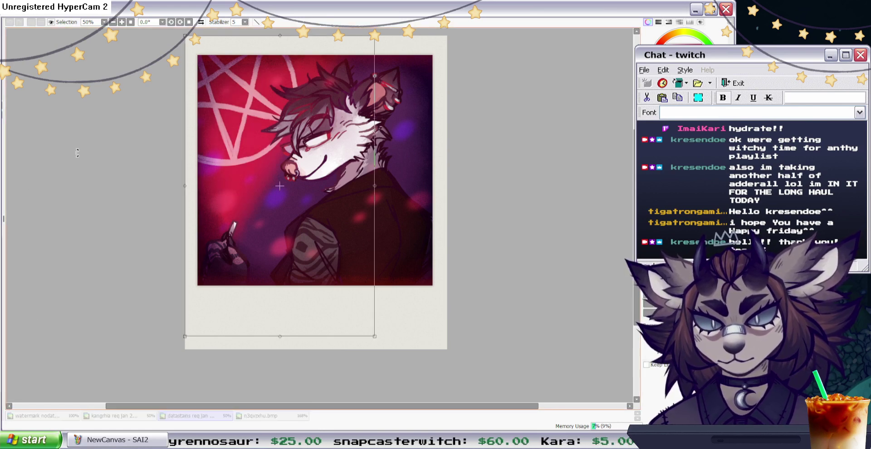
drag(223, 315, 269, 324)
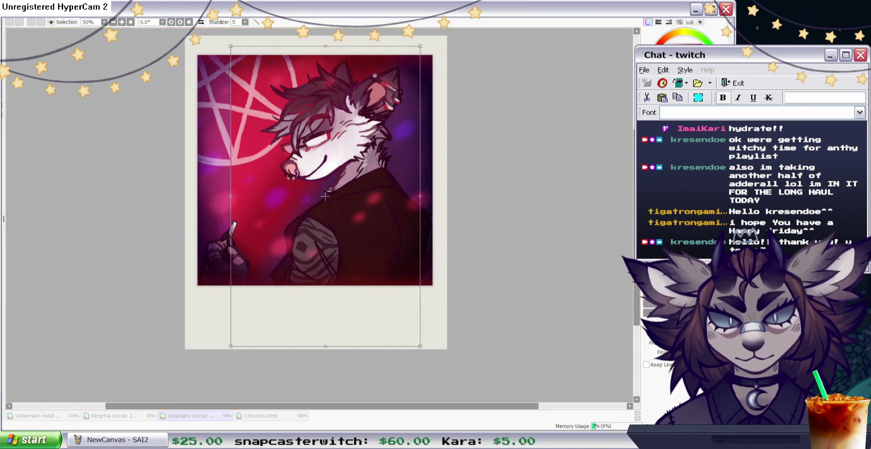
drag(242, 293, 239, 287)
drag(226, 340, 127, 330)
drag(227, 40, 200, 34)
drag(417, 42, 592, 78)
drag(164, 182, 156, 168)
drag(417, 342, 304, 254)
key(Return)
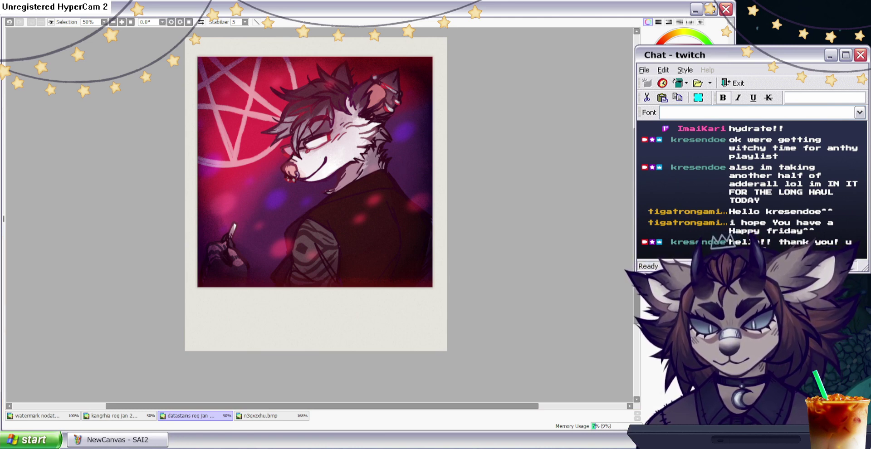
Try painting blue-violet light around the character's eye, and undo the strokes.
key(ctrl+plus)
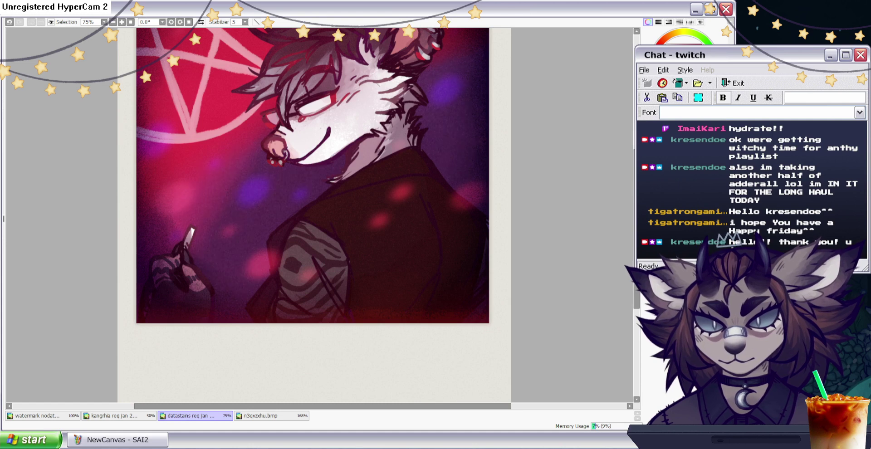
key(ctrl+minus)
key(ctrl+minus)
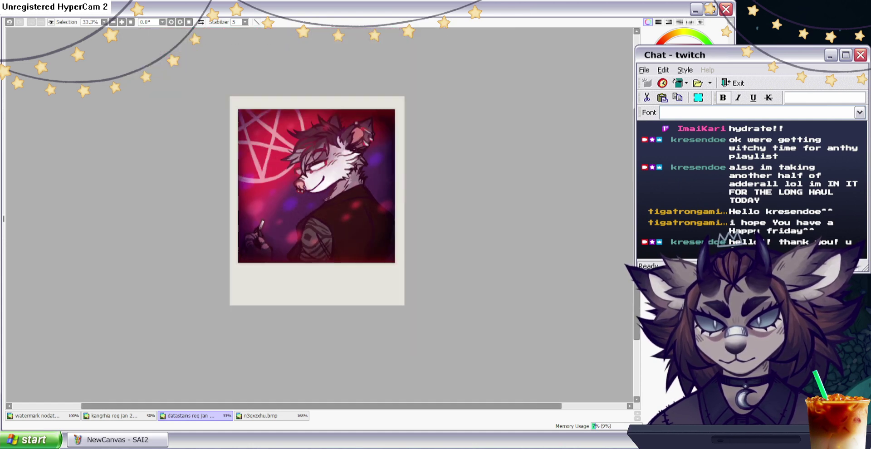
key(ctrl+plus)
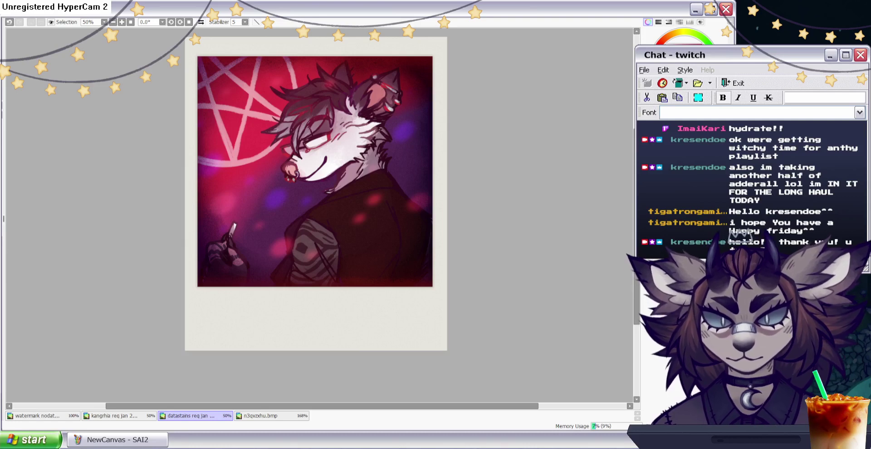
drag(316, 194, 301, 196)
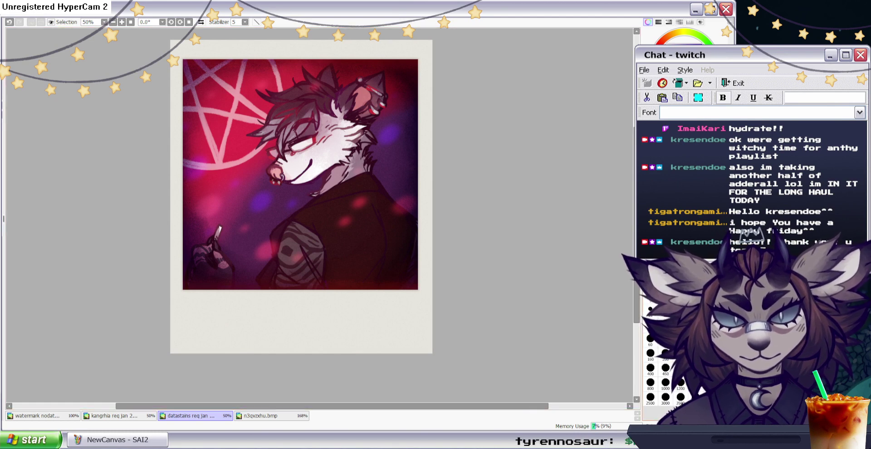
click(9, 22)
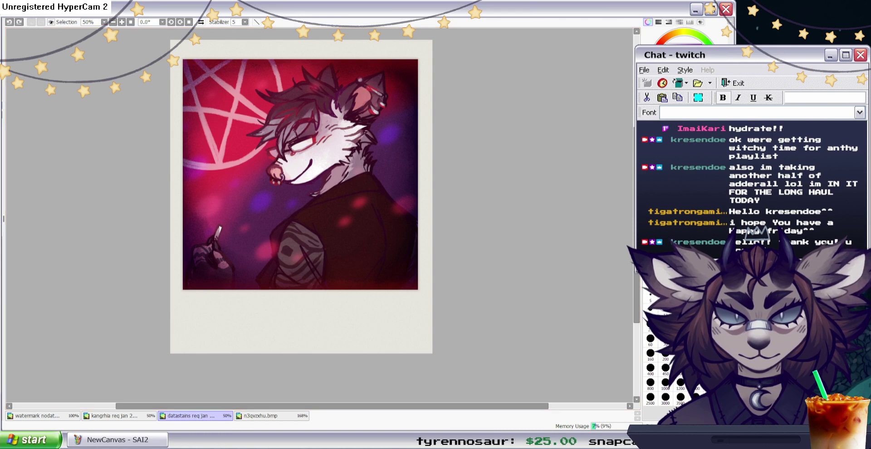
mouse_move(293, 147)
mouse_down()
mouse_move(314, 131)
mouse_move(299, 142)
mouse_up()
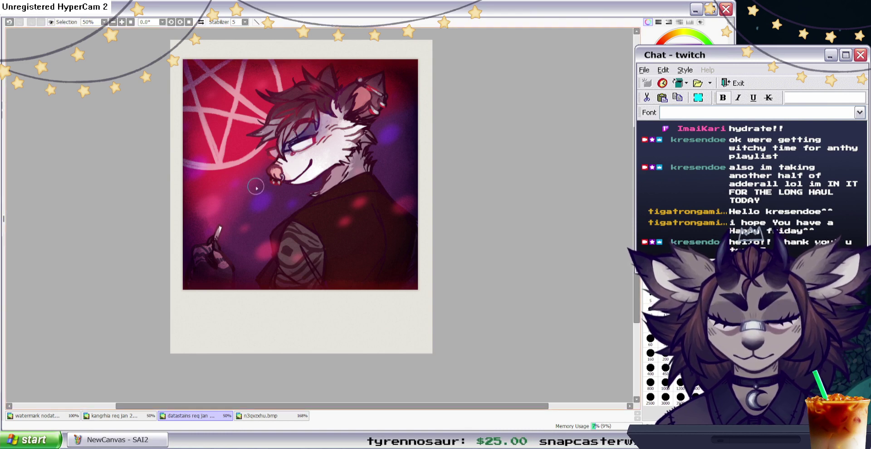
click(10, 22)
Brush along the photo's right and lower edges, and shift the hue of the red accents on the character's hair and face toward magenta.
mouse_move(404, 207)
mouse_down()
mouse_move(316, 297)
mouse_move(404, 293)
mouse_move(277, 293)
mouse_move(429, 168)
mouse_up()
click(671, 181)
mouse_move(292, 276)
mouse_down()
mouse_move(416, 198)
mouse_move(198, 310)
mouse_up()
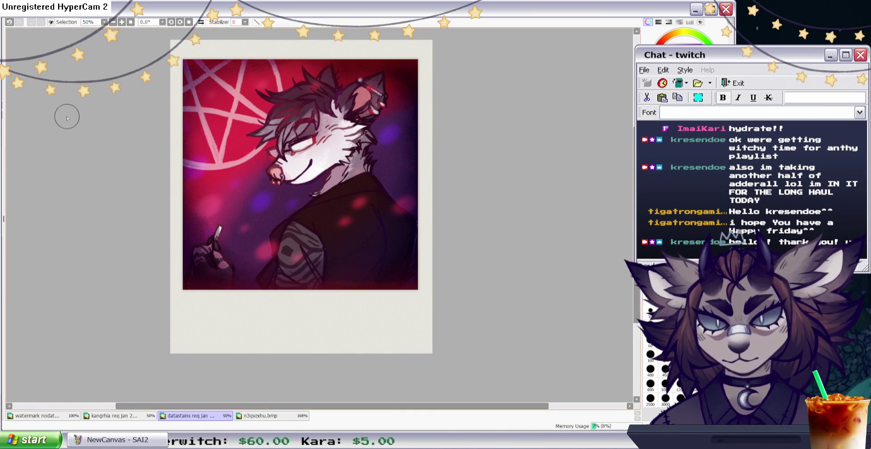
click(156, 22)
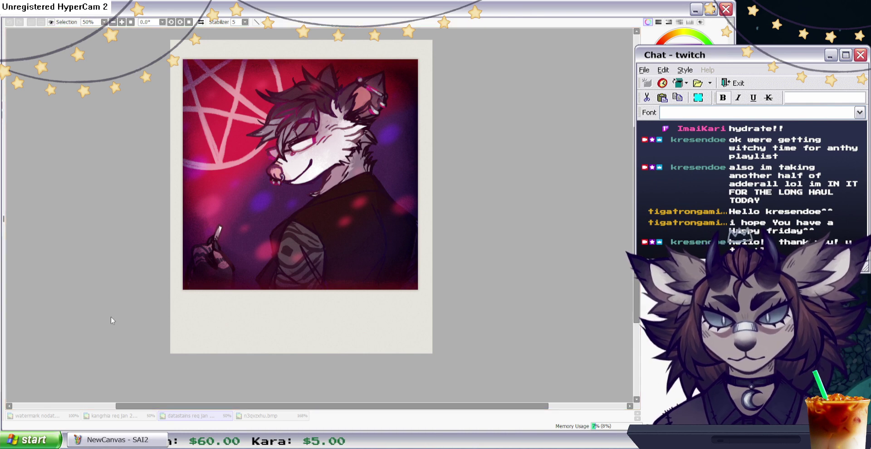
click(148, 366)
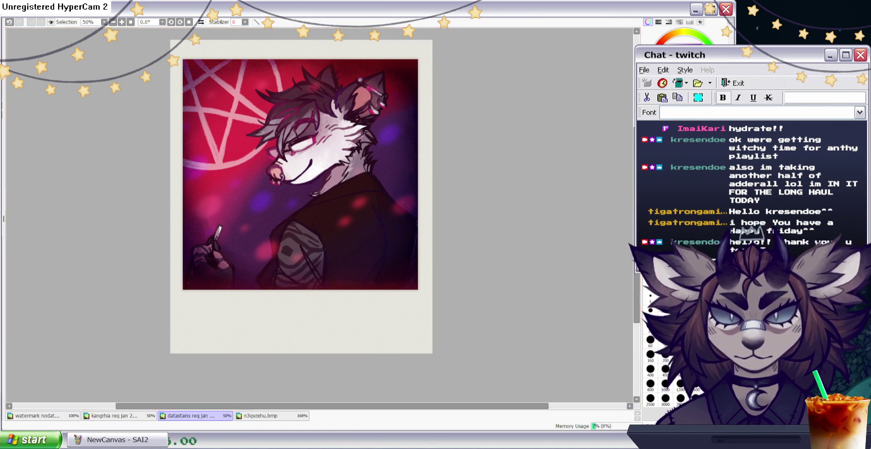
Paint small light touches on the object held in the character's raised hand, checking the latest strokes with undo and redo.
right_click(313, 168)
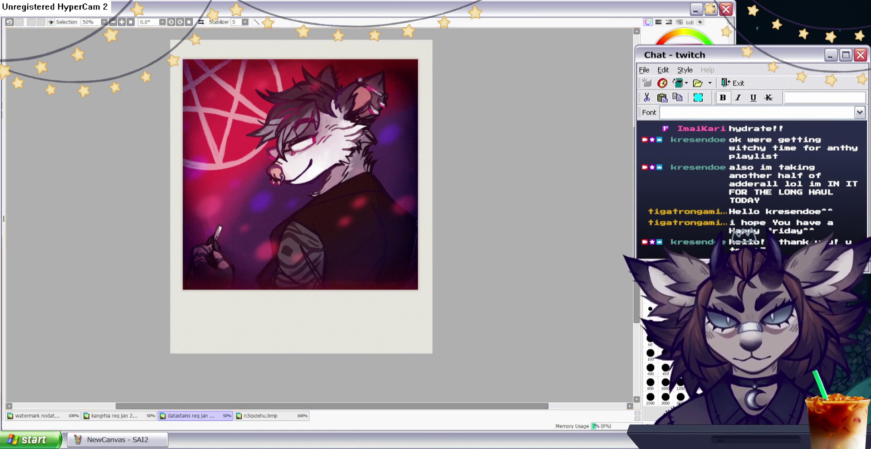
click(676, 145)
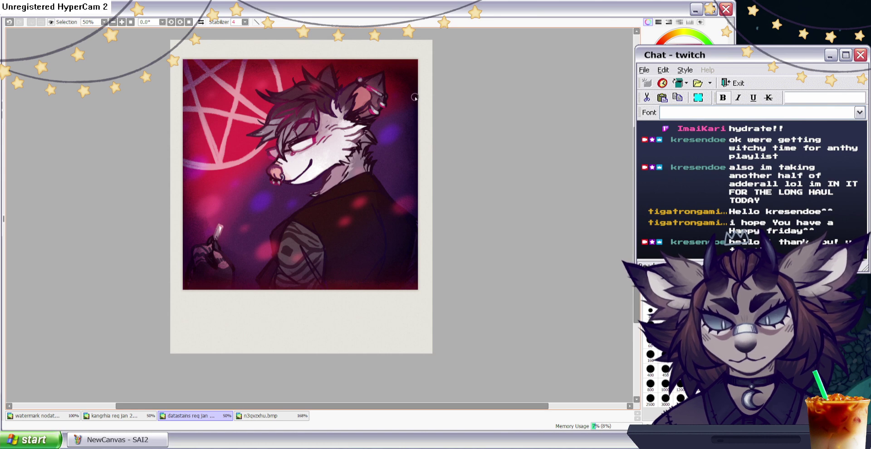
click(653, 202)
drag(635, 197, 634, 203)
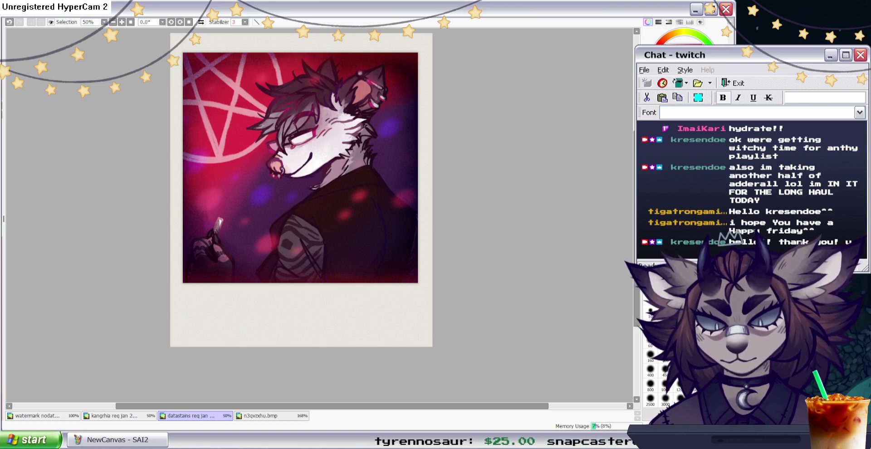
key(ctrl+z)
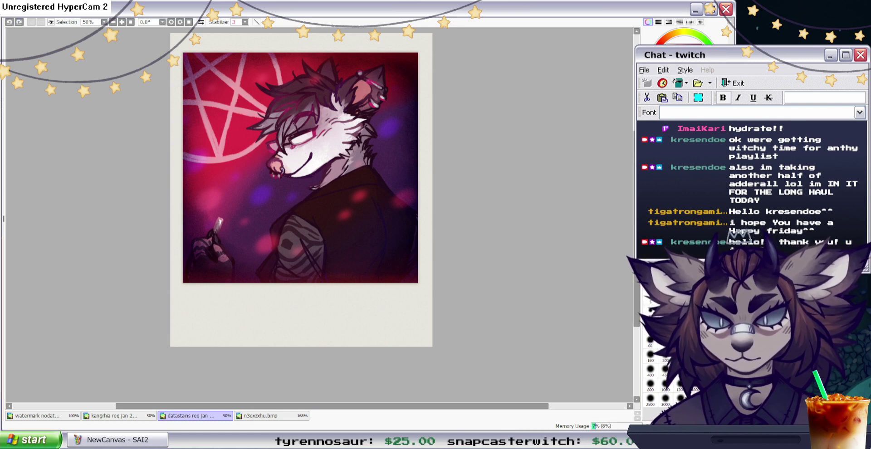
key(ctrl+z)
key(ctrl+y)
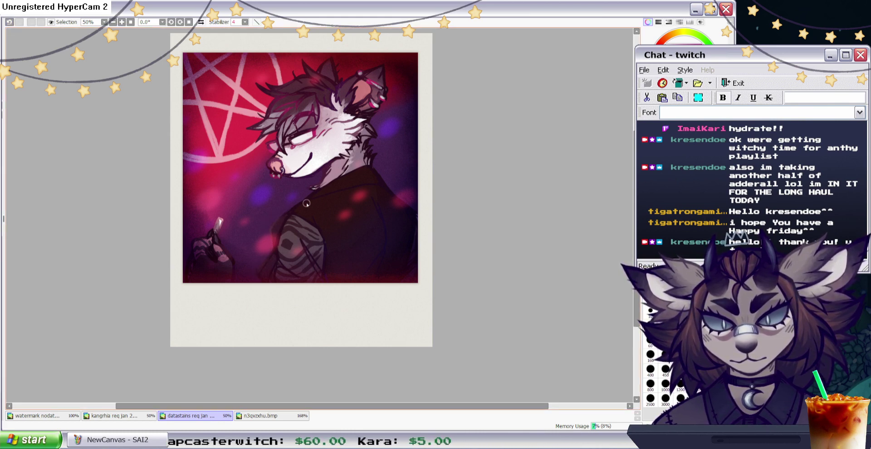
Touch up the striped arm and the character's face with brush and eraser strokes.
click(671, 150)
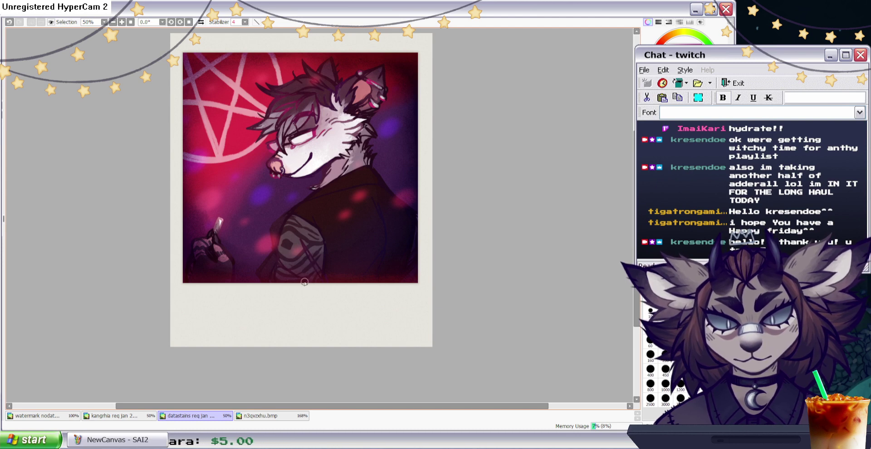
key(e)
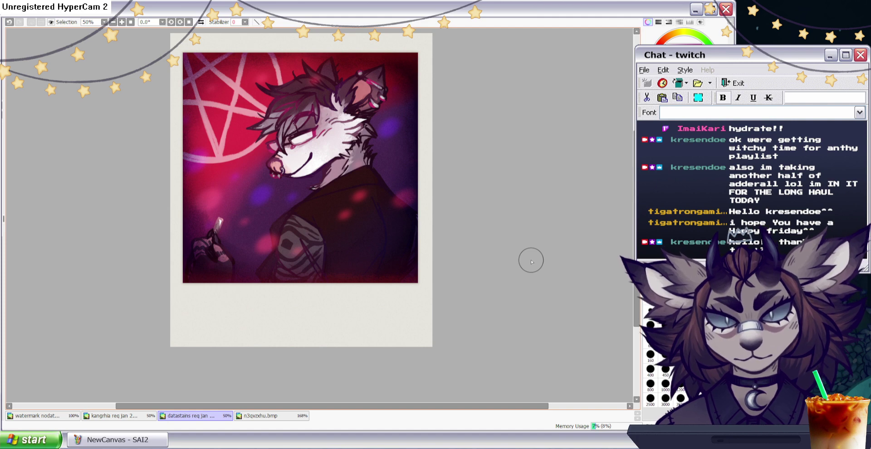
key(n)
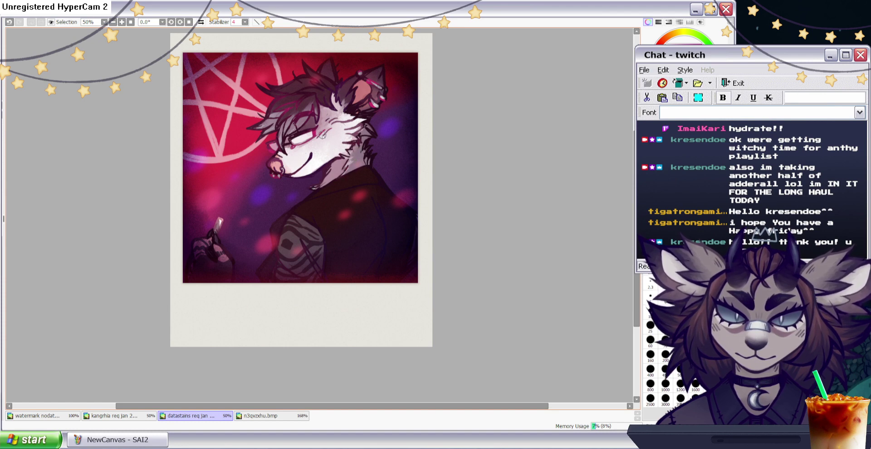
click(672, 172)
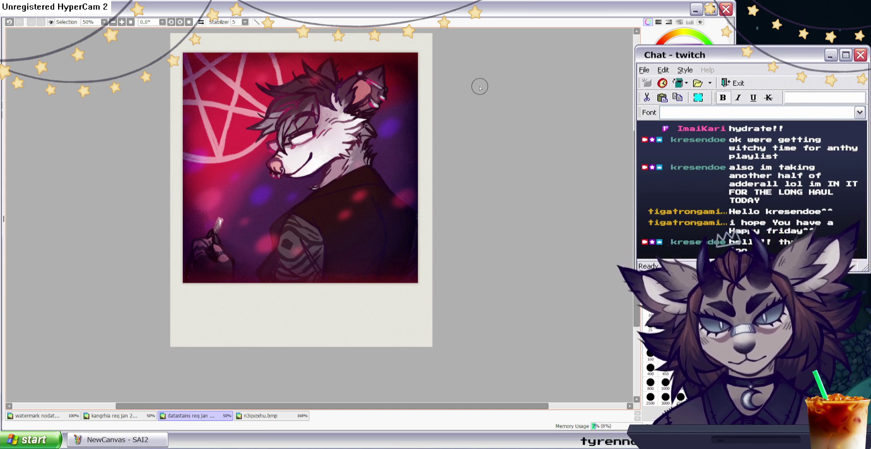
key(4)
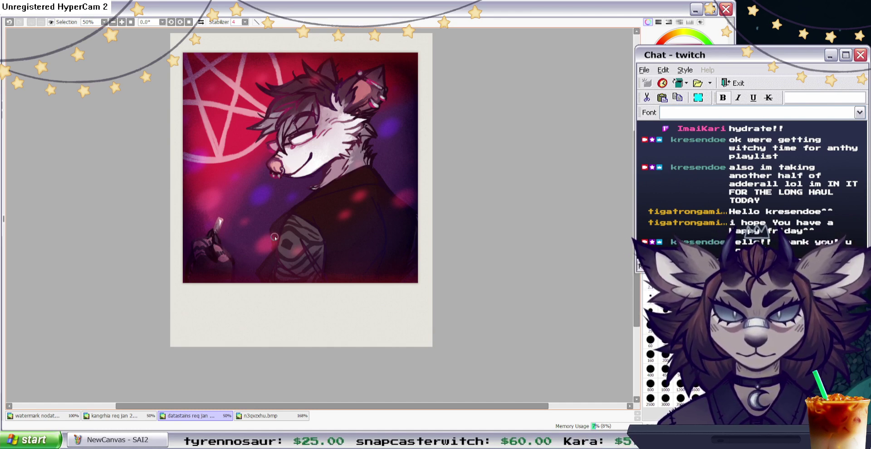
click(653, 132)
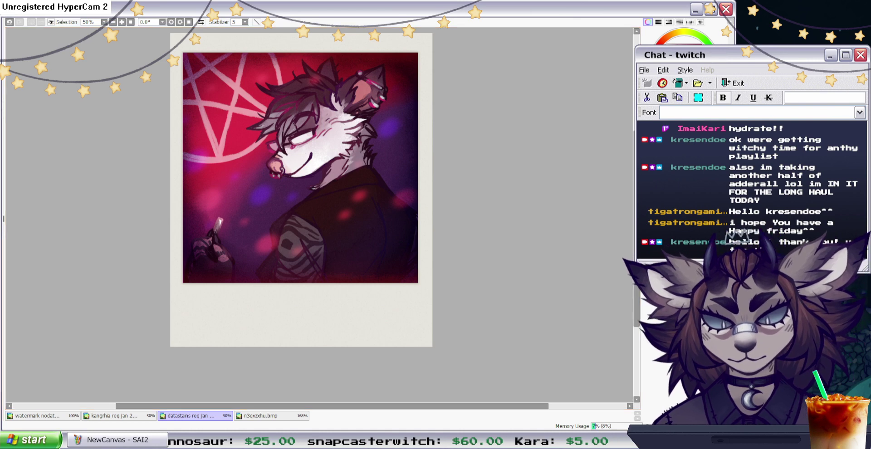
Rework the neck fur above the vest collar, alternating between painting and cleaning up stray marks.
click(671, 181)
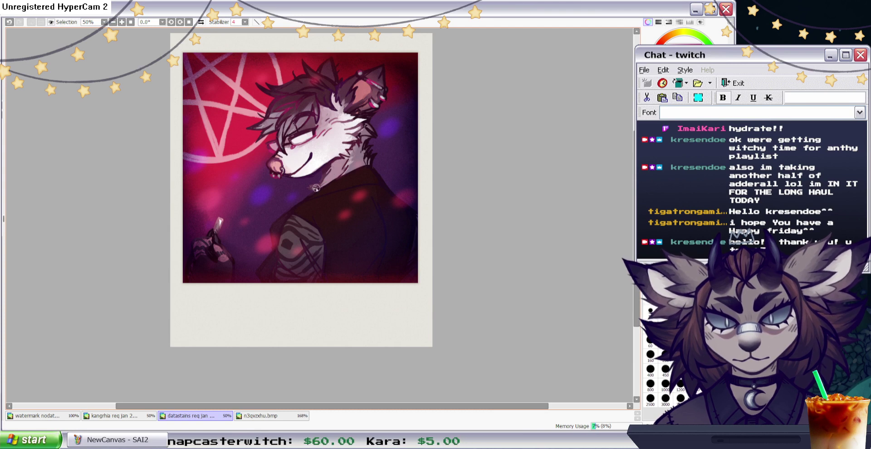
key(5)
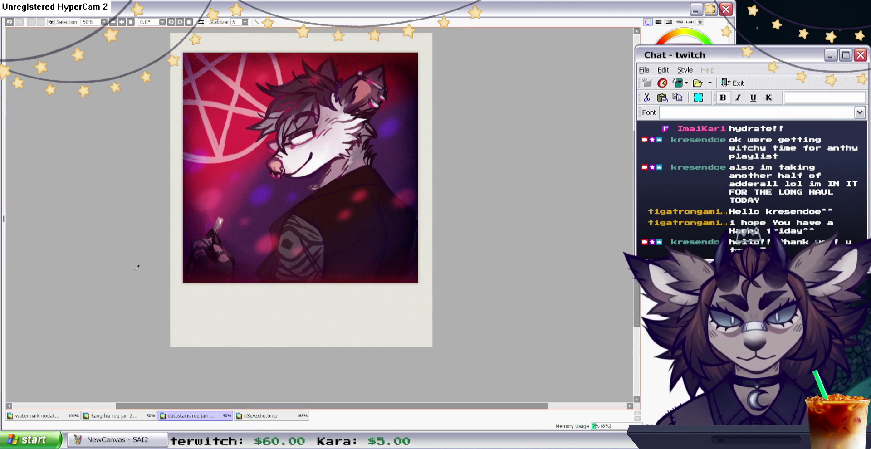
key(4)
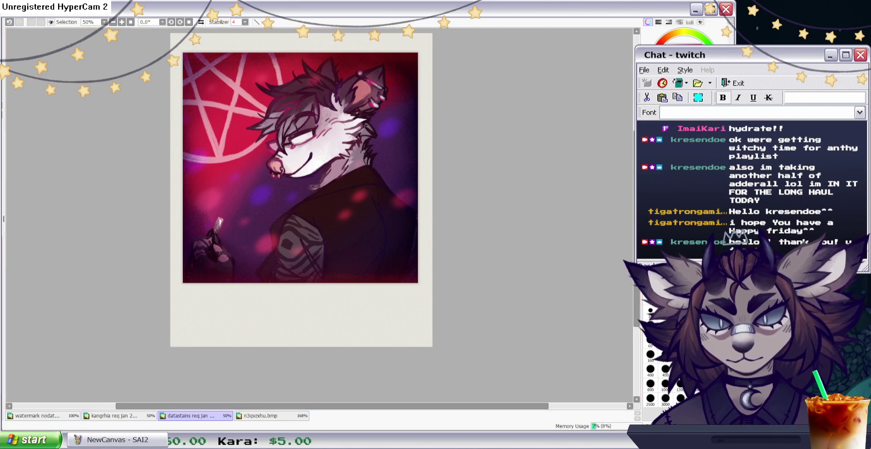
key(5)
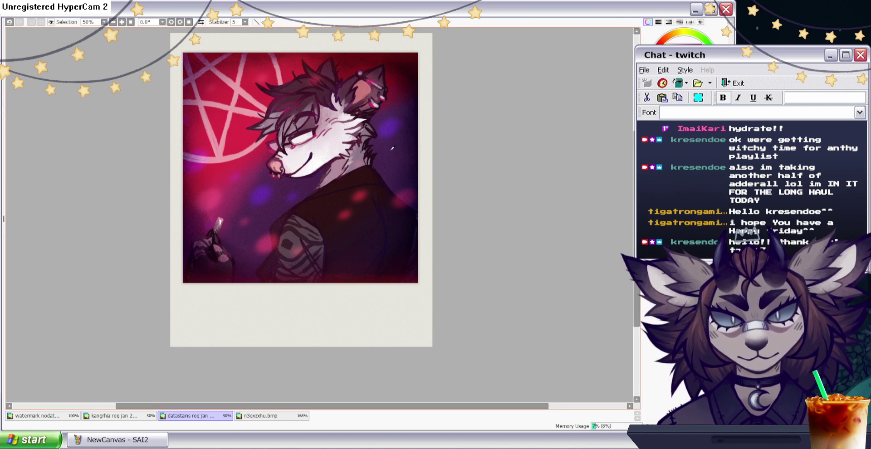
key(b)
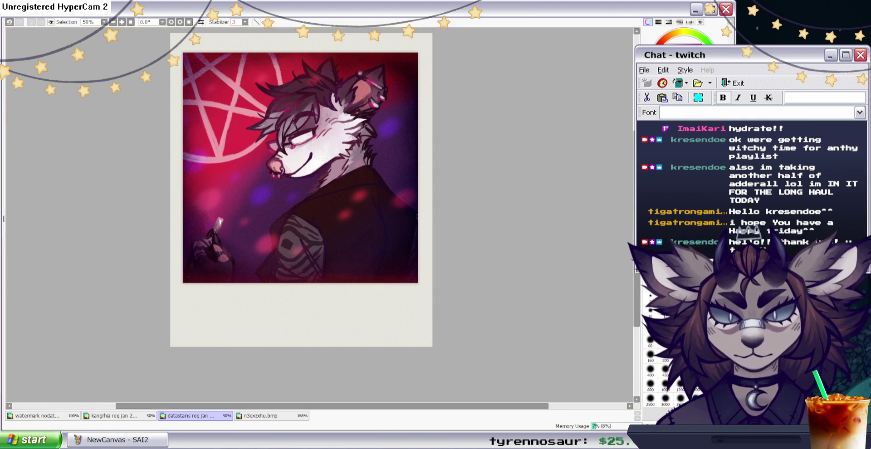
Select the raised hand and the lower part of the photo with a freehand outline, and blur that foreground area.
drag(556, 213, 556, 216)
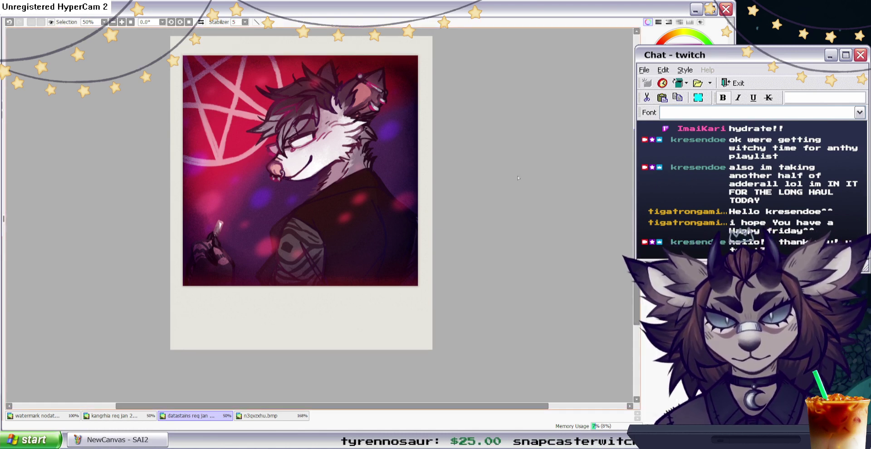
mouse_move(420, 155)
mouse_down()
mouse_move(357, 232)
mouse_move(313, 262)
mouse_move(247, 249)
mouse_move(204, 219)
mouse_move(431, 318)
mouse_move(422, 166)
mouse_up()
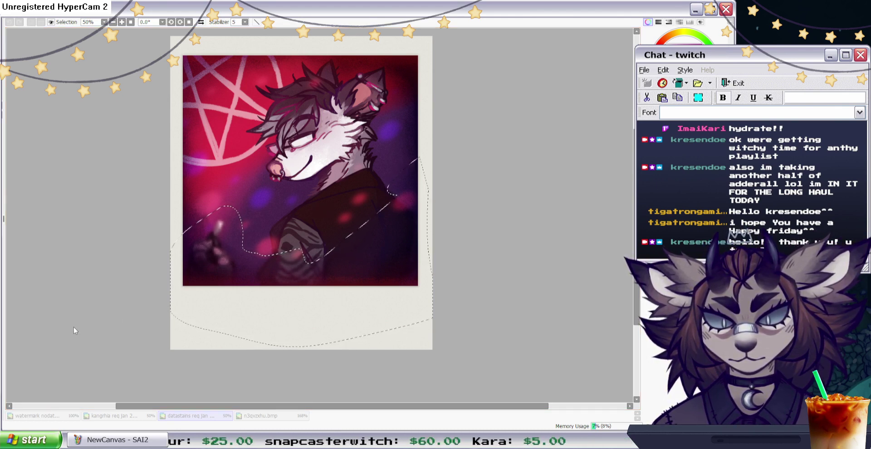
click(151, 347)
key(w)
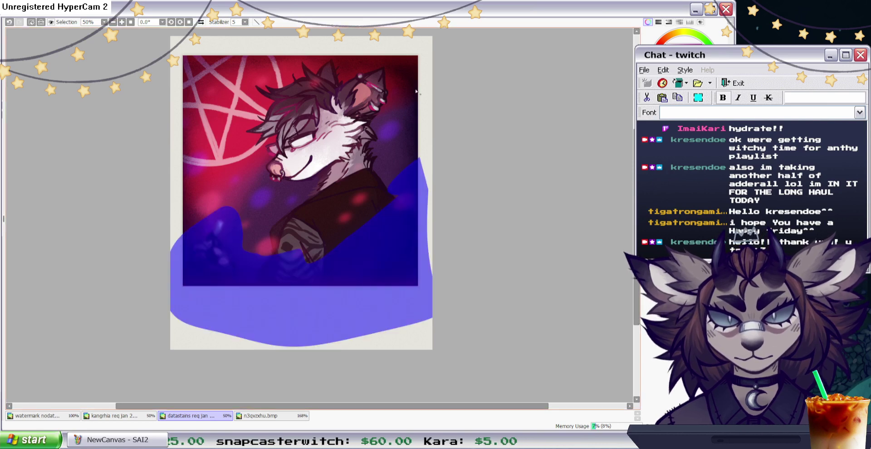
click(337, 49)
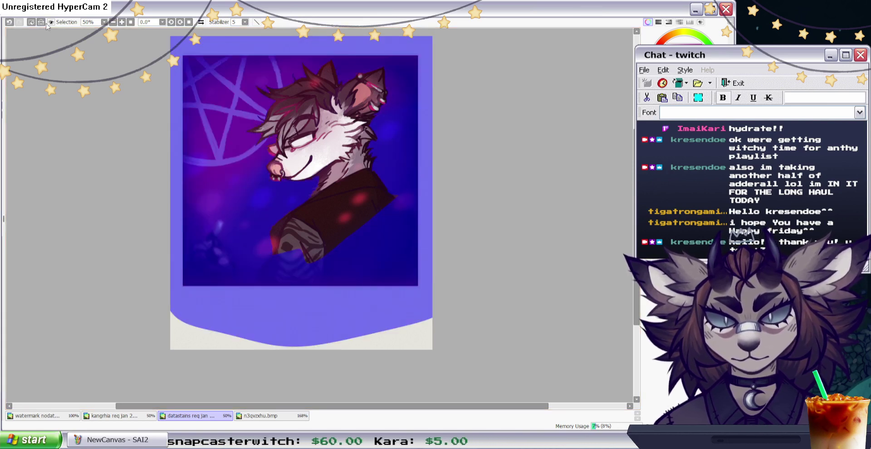
key(ctrl+z)
key(ctrl+z)
Lasso the area along the top of the hair and ears, apply the blur filter to it, and deselect.
mouse_move(347, 71)
mouse_down()
mouse_move(326, 56)
mouse_move(316, 69)
mouse_move(301, 58)
mouse_move(300, 69)
mouse_move(257, 82)
mouse_move(265, 107)
mouse_move(248, 151)
mouse_move(276, 141)
mouse_move(294, 101)
mouse_move(312, 97)
mouse_move(308, 89)
mouse_move(333, 92)
mouse_move(362, 72)
mouse_move(382, 87)
mouse_move(391, 81)
mouse_move(371, 60)
mouse_up()
click(90, 33)
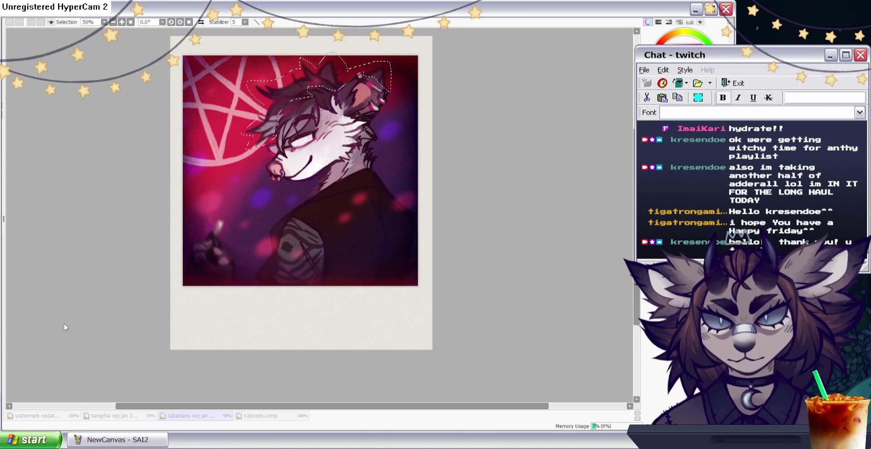
click(171, 346)
click(31, 22)
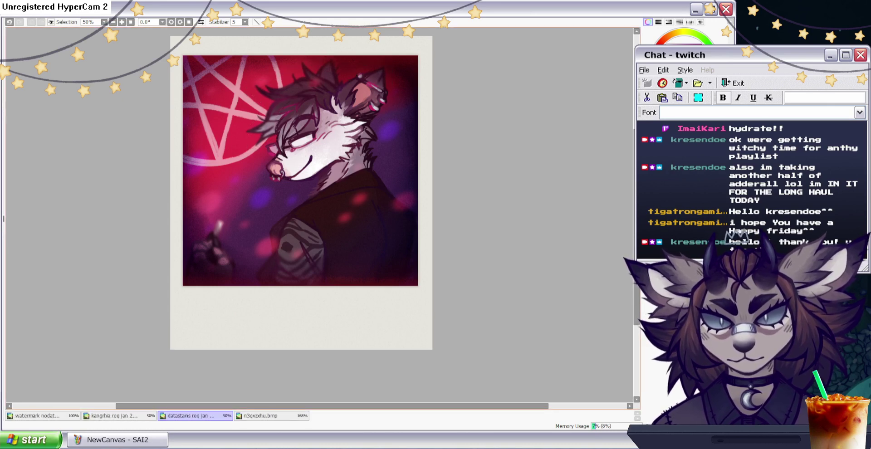
Lasso the tip of the character's far ear, blur that area with the filter, and deselect.
mouse_move(342, 75)
mouse_down()
mouse_move(330, 53)
mouse_move(327, 83)
mouse_move(341, 86)
mouse_move(347, 73)
mouse_up()
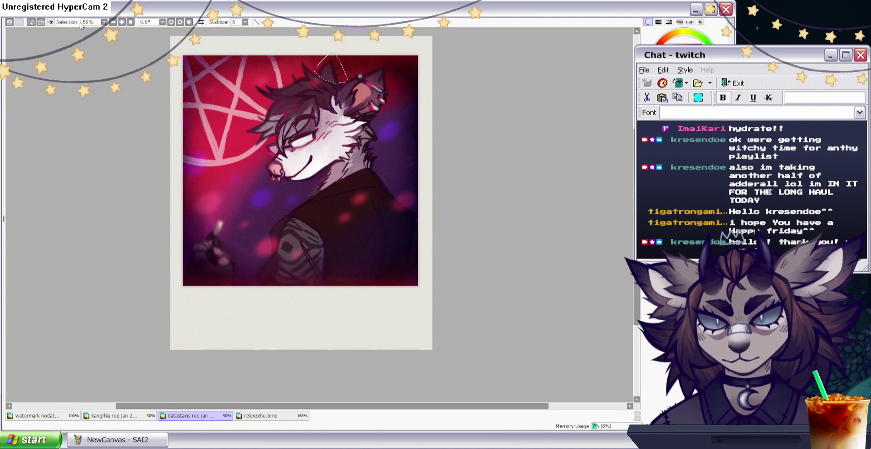
click(147, 38)
click(178, 329)
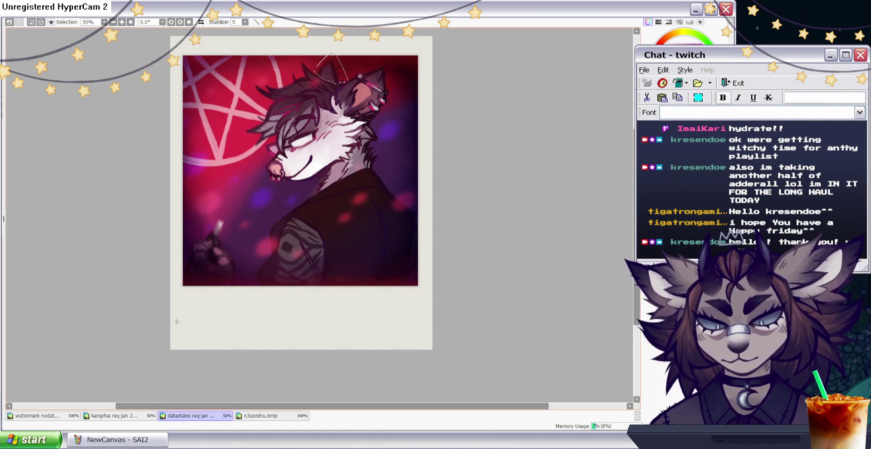
click(32, 22)
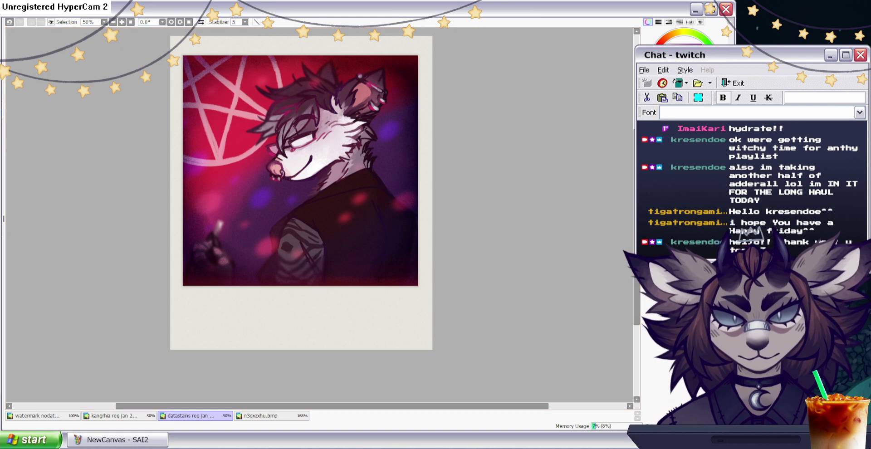
Lasso the front edge of the neck above the vest collar, blur it, and clear the selection.
mouse_move(311, 184)
mouse_down()
mouse_move(334, 167)
mouse_move(345, 181)
mouse_move(296, 208)
mouse_up()
click(84, 14)
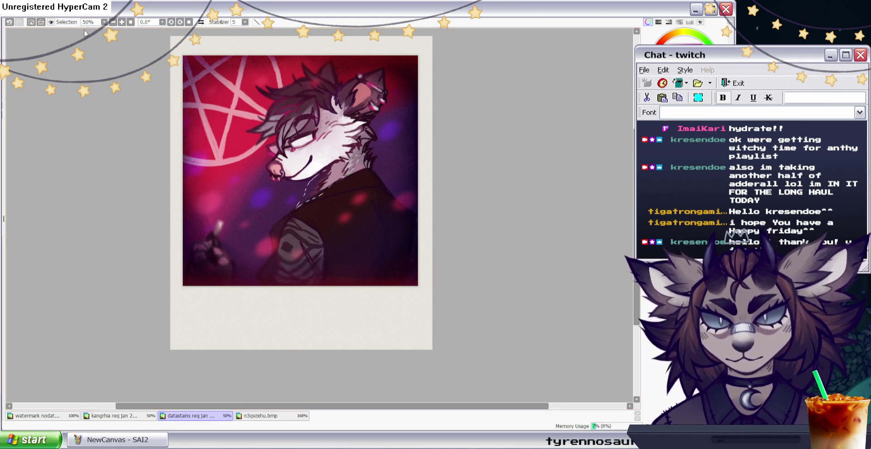
click(85, 34)
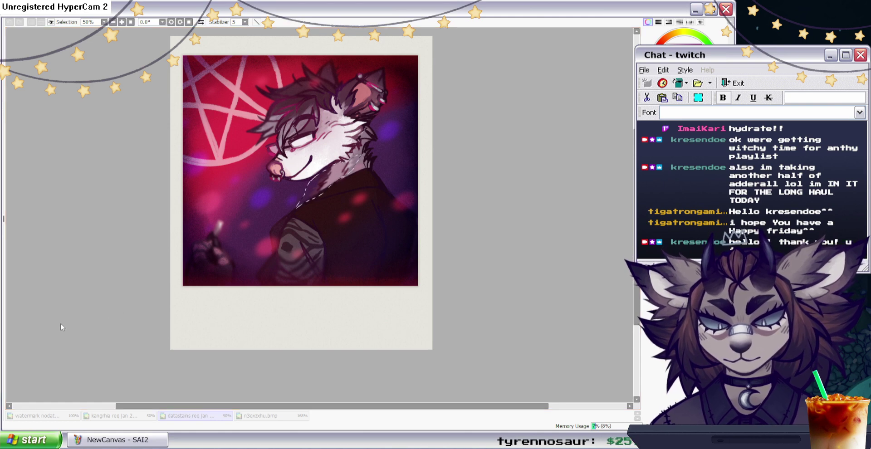
key(Return)
key(ctrl+d)
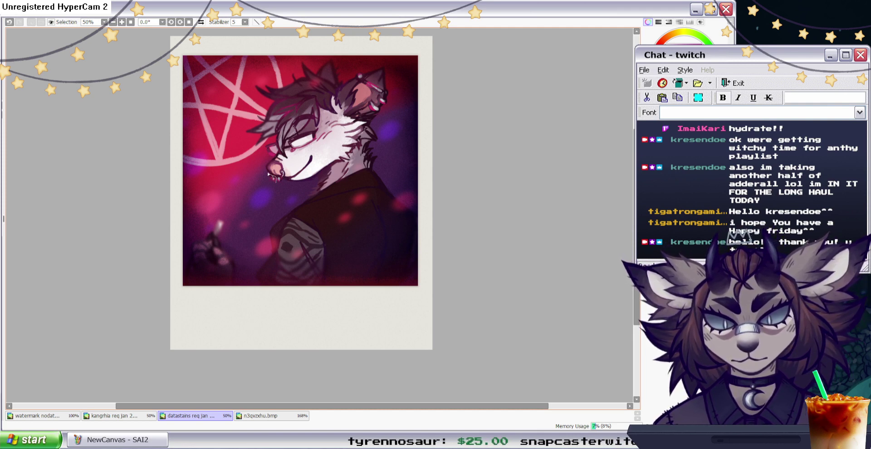
Lasso the area around the character's nose, blur it with the filter, and deselect.
mouse_move(253, 164)
mouse_down()
mouse_move(264, 189)
mouse_move(277, 175)
mouse_up()
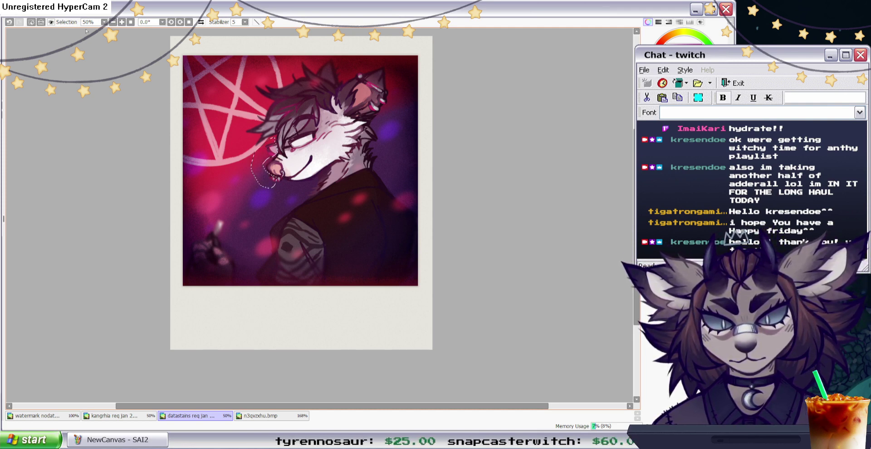
click(152, 37)
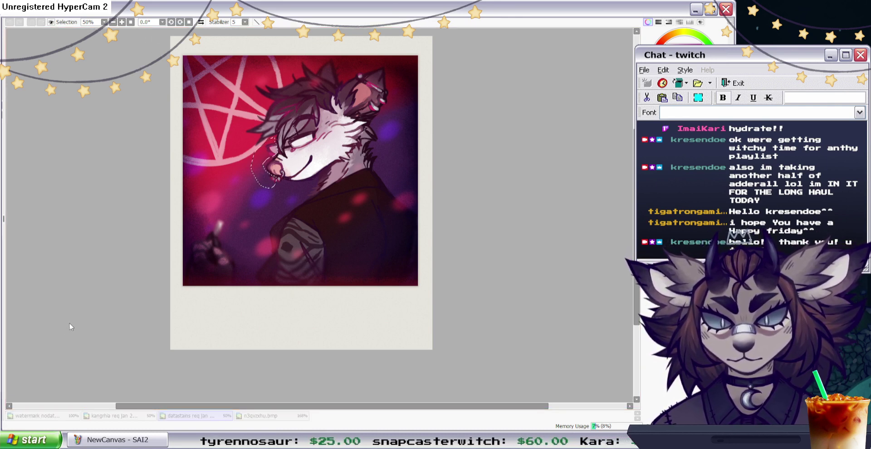
click(151, 349)
key(ctrl+d)
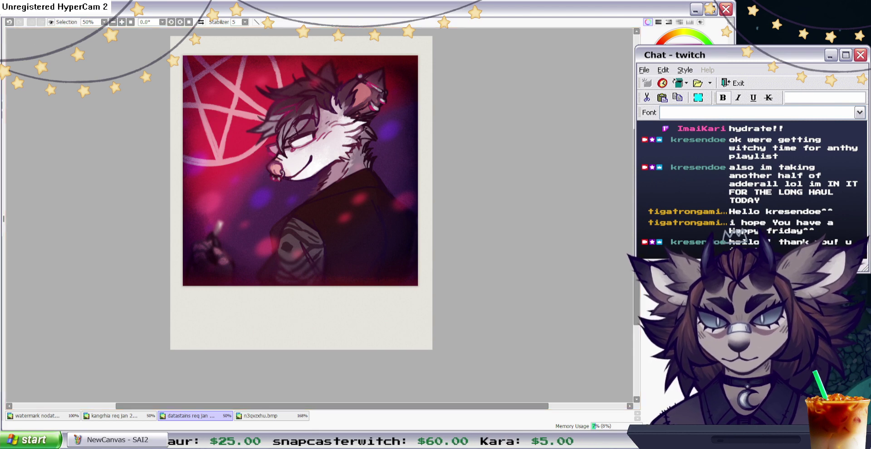
Apply the blur filter to the entire dark shadow copy of the character, with no selection active.
click(3, 209)
click(2, 210)
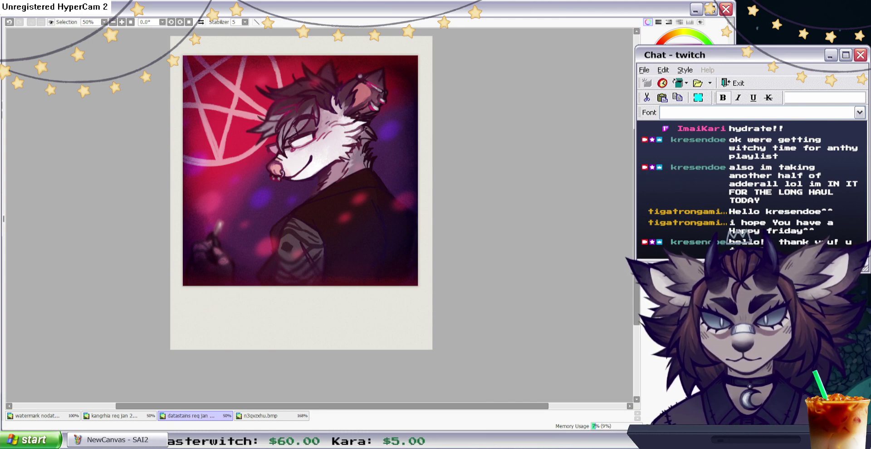
key(ctrl+a)
key(ctrl+d)
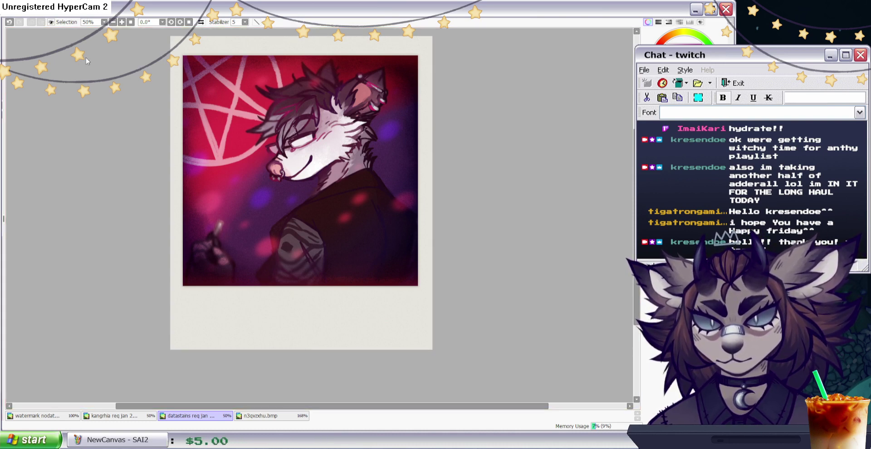
click(142, 39)
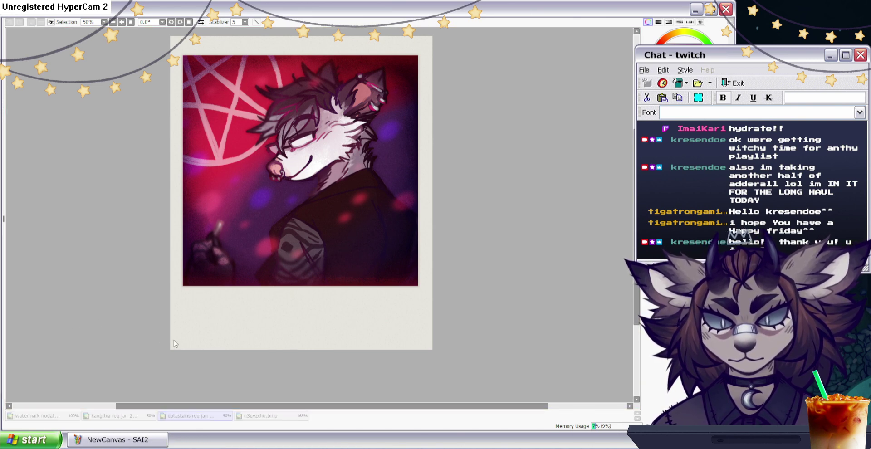
Distort the character's blurred shadow by pulling its left corners outward and its upper right corner slightly inward.
key(ctrl+t)
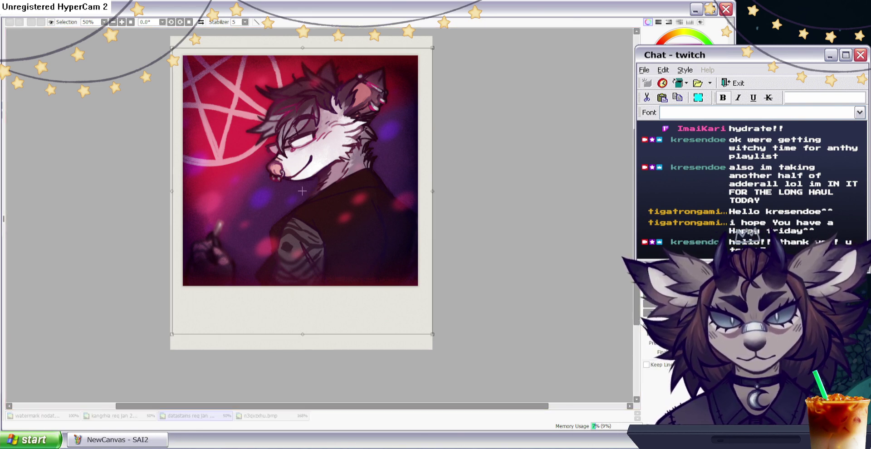
drag(170, 337, 166, 353)
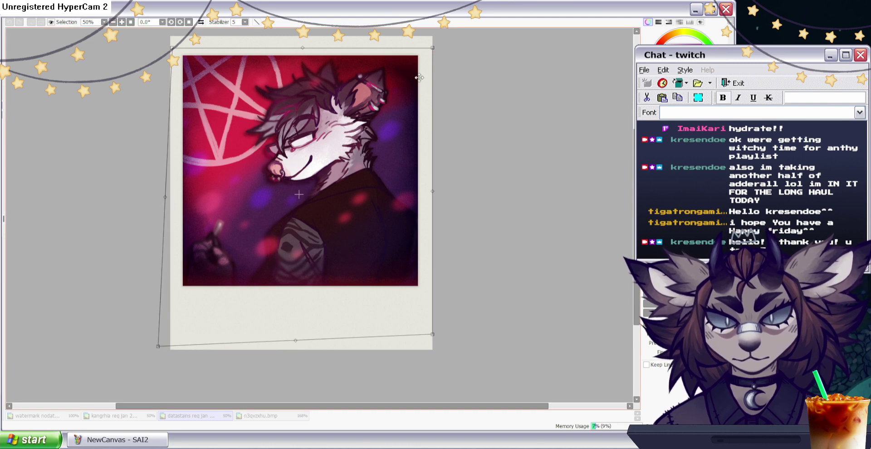
drag(179, 51, 174, 53)
drag(424, 51, 422, 55)
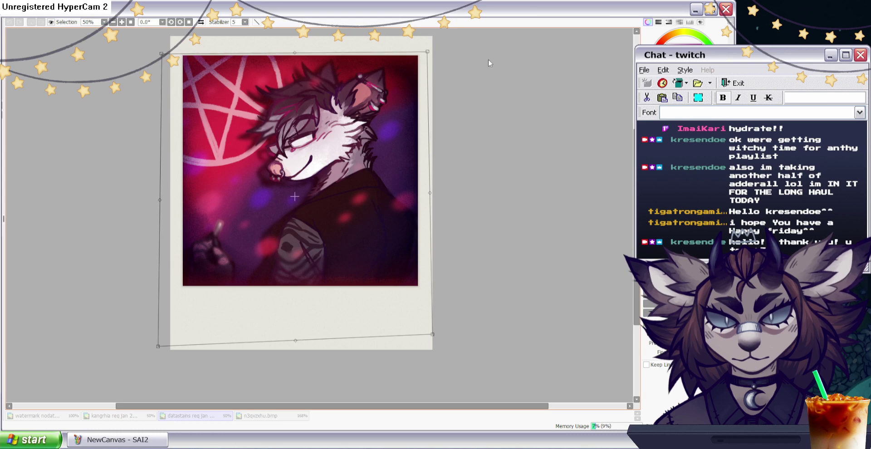
key(Return)
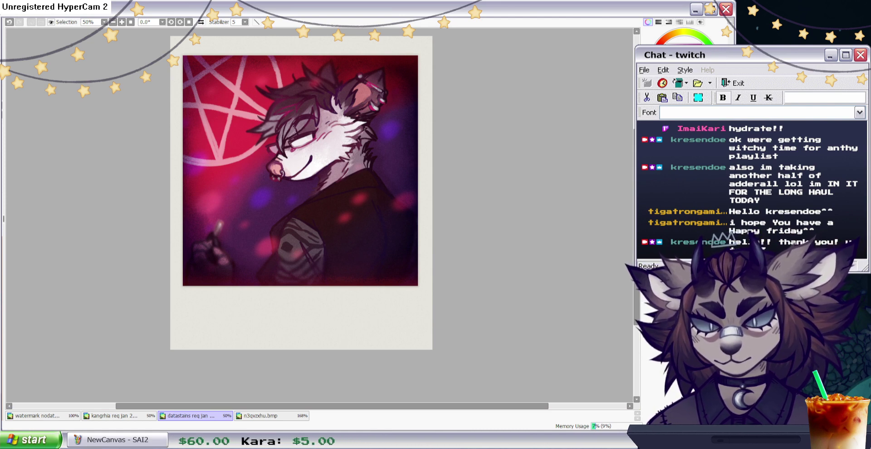
Select the areas inside and around the pentagram, trim its lines to thinner, rougher strokes, and deselect.
click(221, 98)
click(245, 108)
click(219, 120)
click(232, 74)
click(197, 69)
click(210, 60)
click(242, 130)
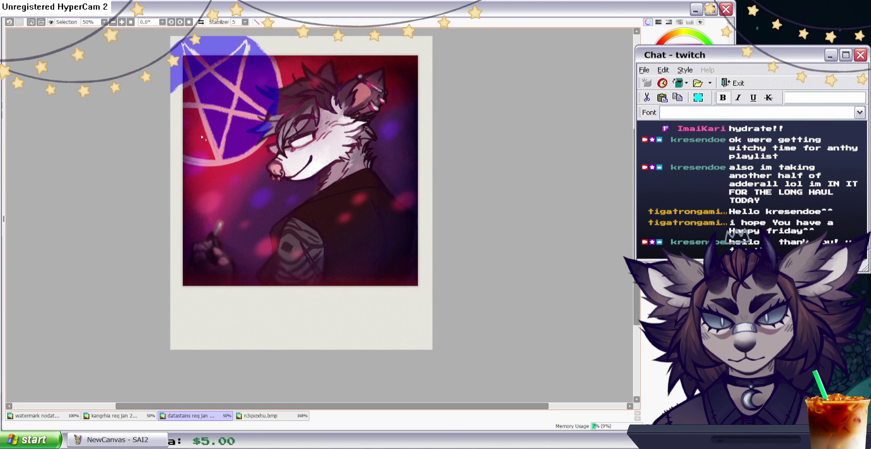
click(208, 140)
click(198, 183)
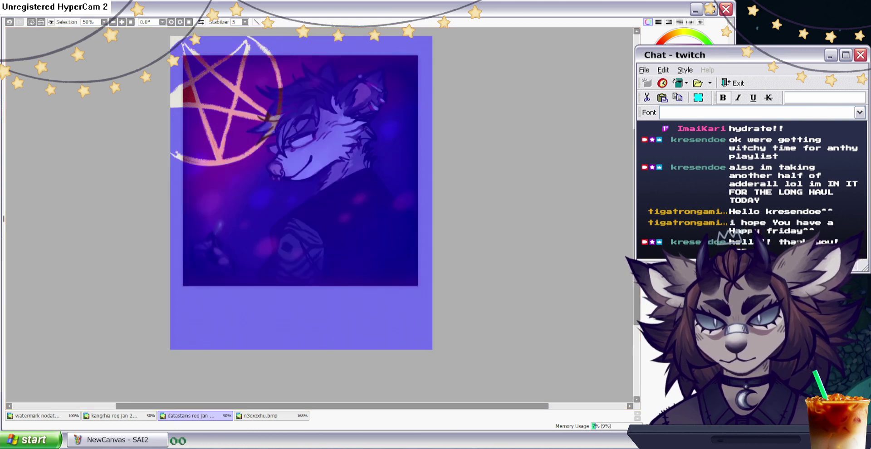
key(ctrl+d)
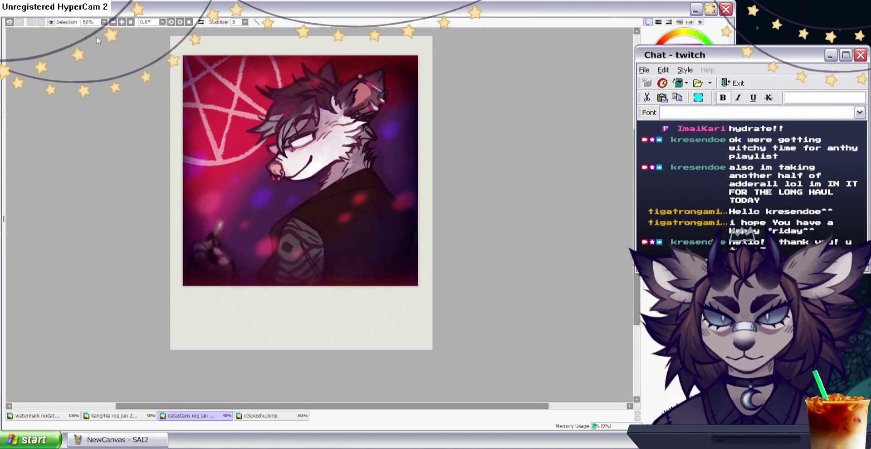
Soften the whole pentagram by adjusting and applying the blur filter.
click(157, 37)
drag(100, 322, 71, 324)
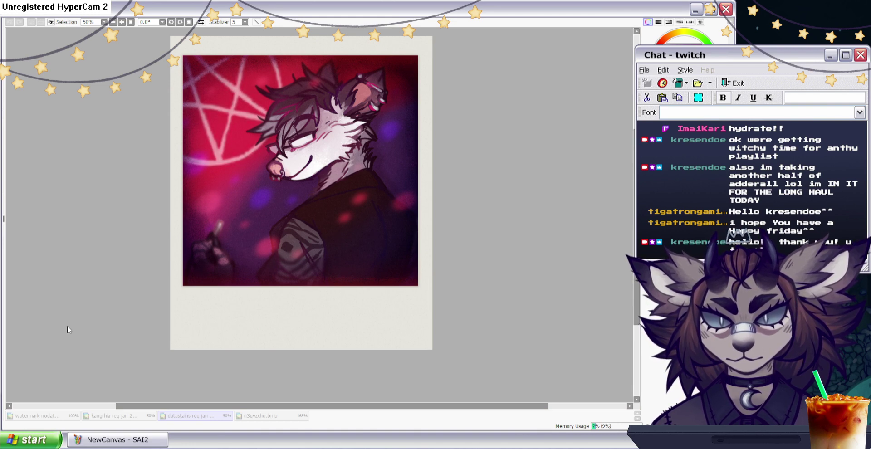
click(172, 346)
Lasso the upper left part of the pentagram, blur that portion further, and deselect.
mouse_move(320, 57)
mouse_down()
mouse_move(233, 90)
mouse_move(148, 51)
mouse_move(316, 31)
mouse_up()
click(80, 18)
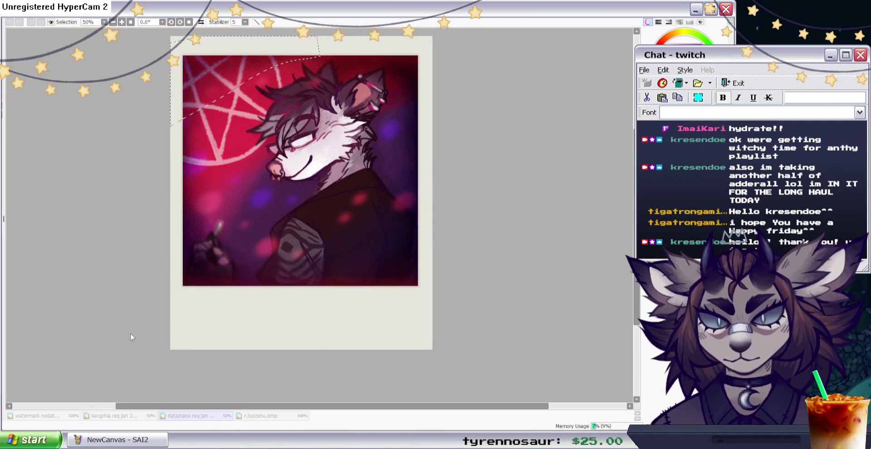
key(Return)
click(36, 22)
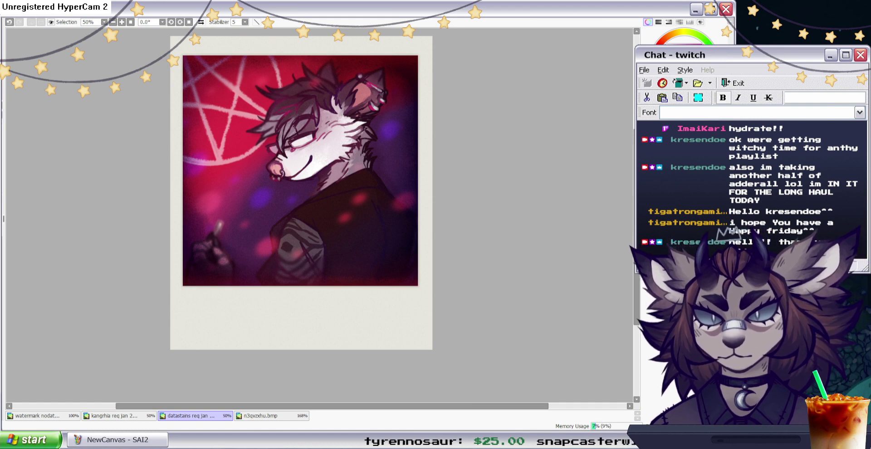
Draw a row of three red five-pointed stars with the brush on the blank border beneath the picture, undoing misdrawn strokes.
drag(636, 290, 637, 290)
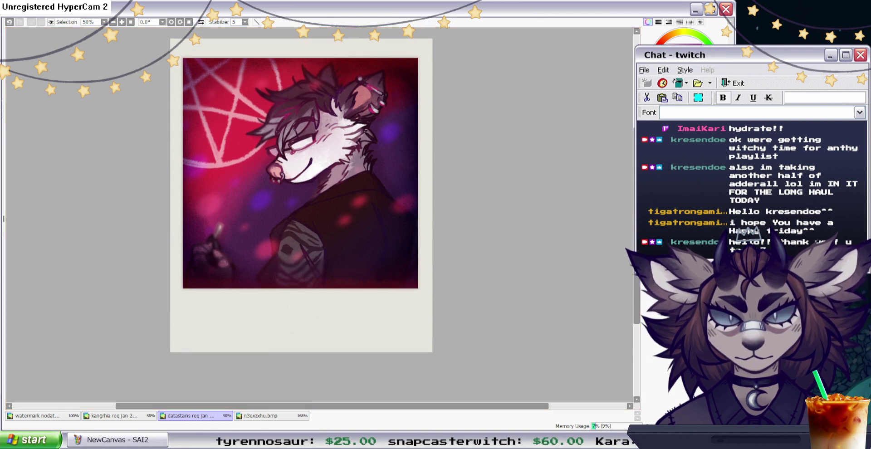
key(b)
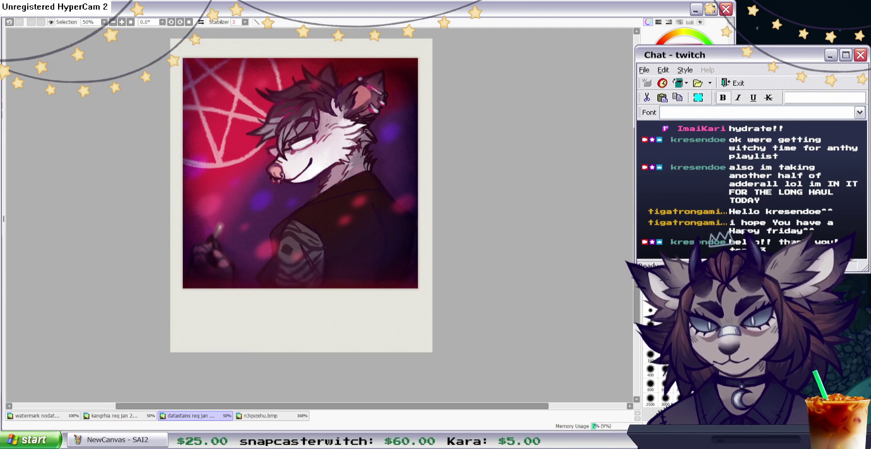
key(Page_Up)
drag(299, 254, 304, 168)
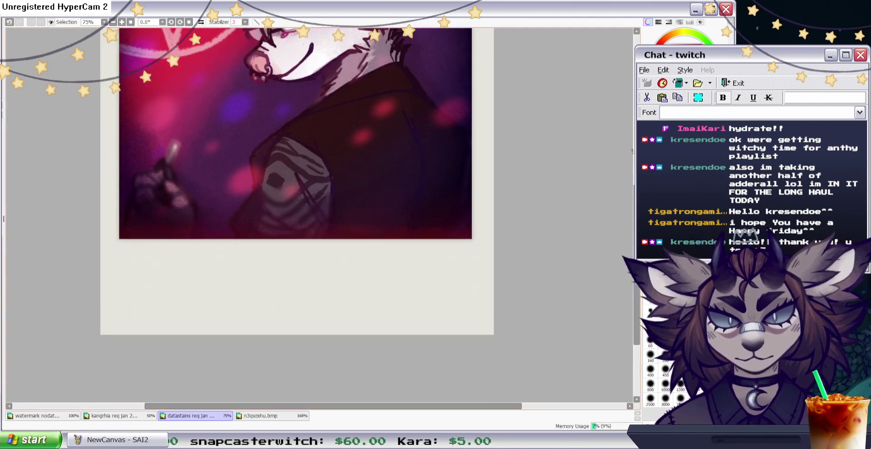
scroll(298, 244, down, 1)
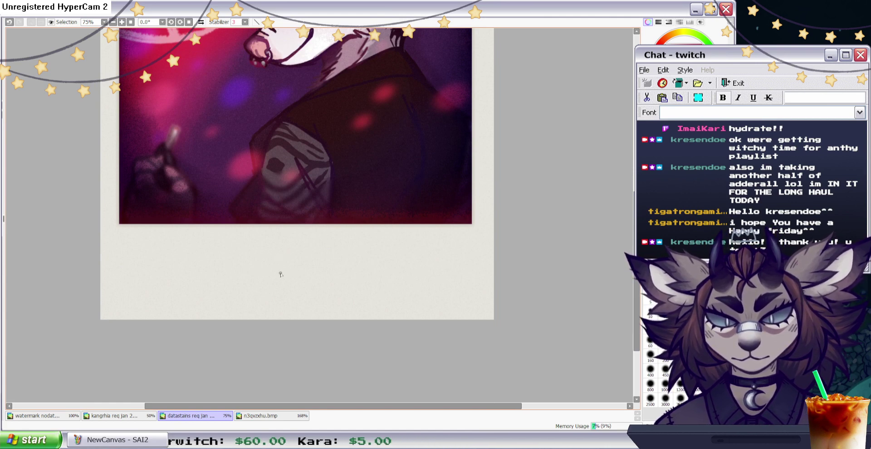
mouse_move(209, 278)
mouse_down()
mouse_move(206, 260)
mouse_move(209, 275)
mouse_move(220, 263)
mouse_move(225, 279)
mouse_move(209, 267)
mouse_move(207, 283)
mouse_move(223, 259)
mouse_move(213, 282)
mouse_move(200, 268)
mouse_up()
click(9, 22)
click(9, 22)
mouse_move(249, 283)
mouse_down()
mouse_move(272, 280)
mouse_move(262, 265)
mouse_move(253, 278)
mouse_move(308, 282)
mouse_move(315, 263)
mouse_up()
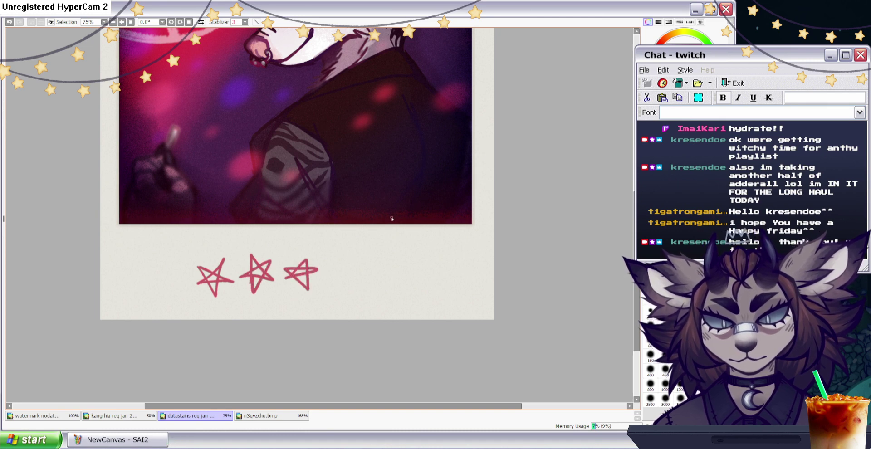
Move the three stars toward the middle of the lower border and adjust their red color with a filter.
drag(303, 292, 345, 288)
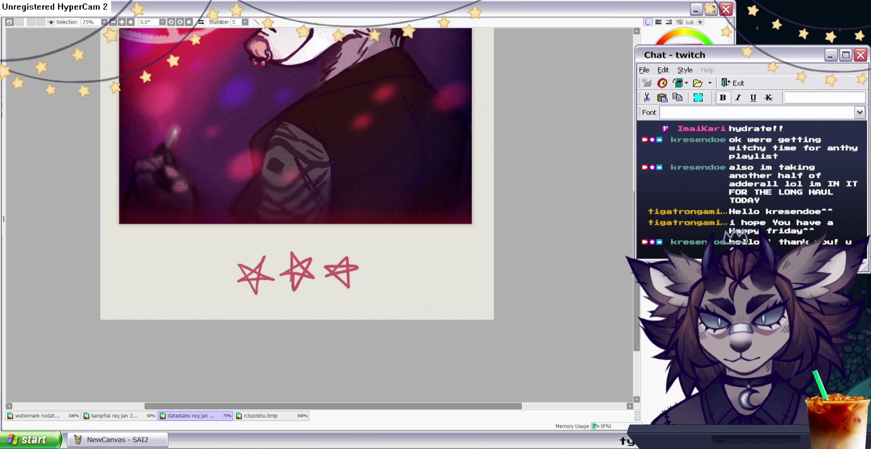
key(Page_Down)
click(146, 26)
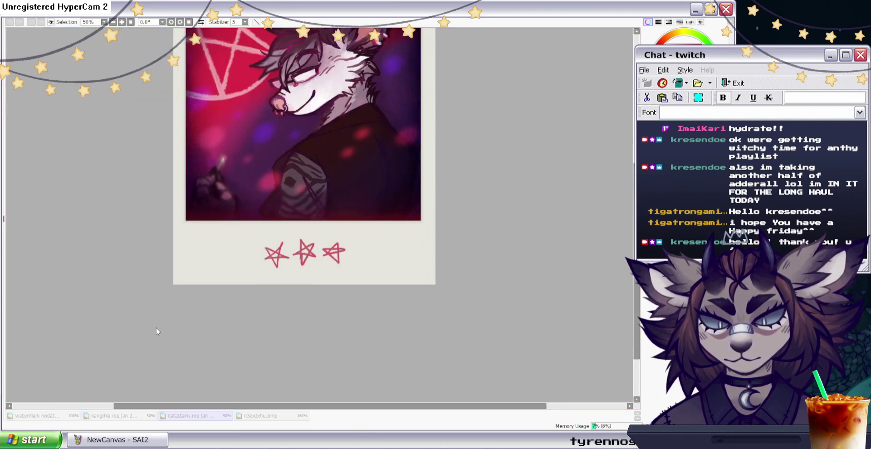
click(158, 364)
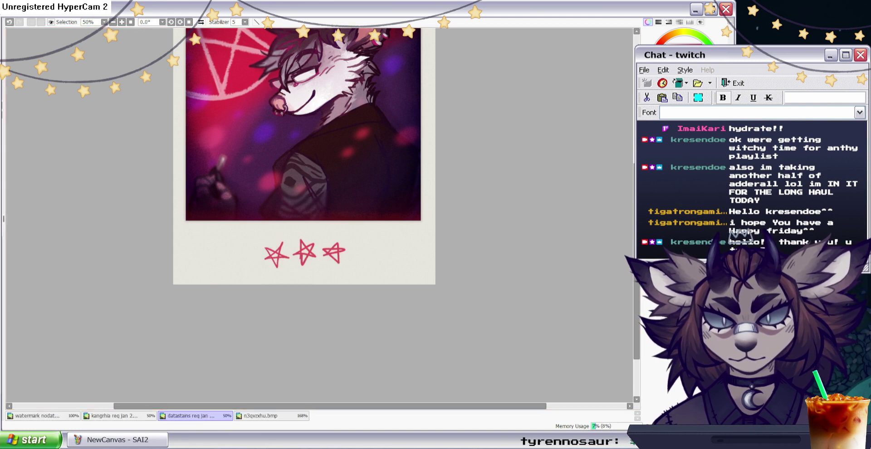
Nudge the row of three stars slightly to fine-tune its position on the lower border.
scroll(343, 285, up, 2)
drag(343, 285, 343, 288)
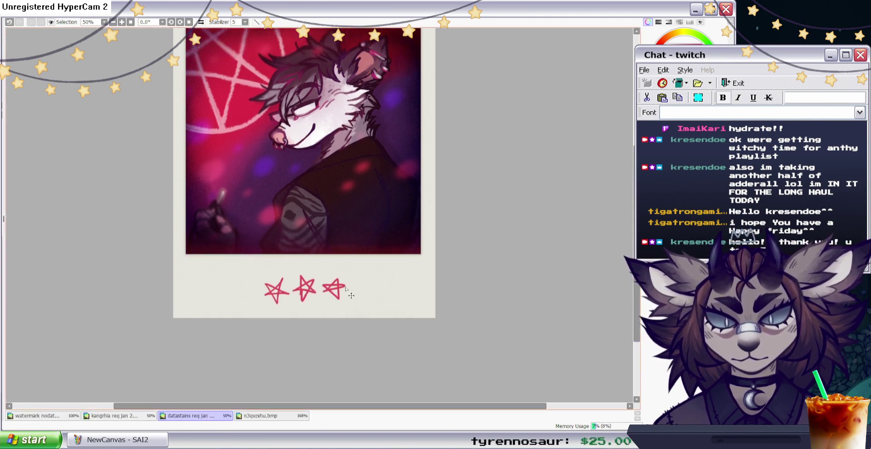
drag(327, 178, 342, 232)
drag(354, 346, 355, 345)
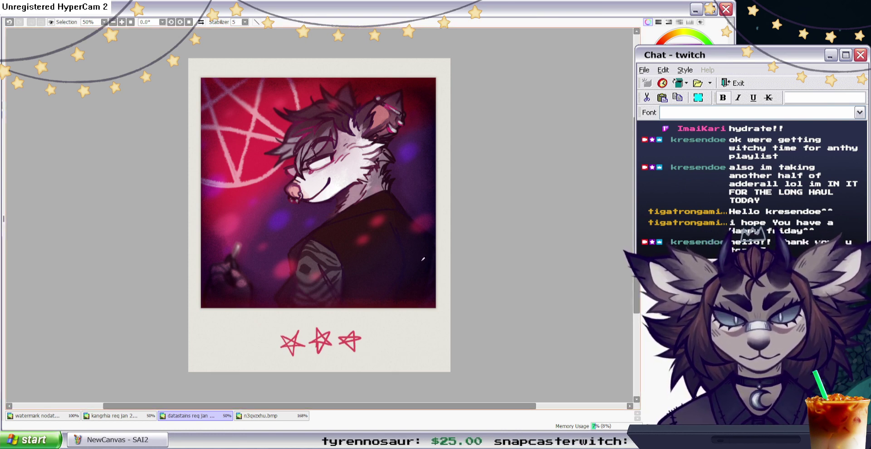
Recolor the three stars on the polaroid's lower border dark gray with the brush, undoing trial strokes.
mouse_move(296, 330)
mouse_down()
mouse_move(276, 361)
mouse_move(295, 348)
mouse_up()
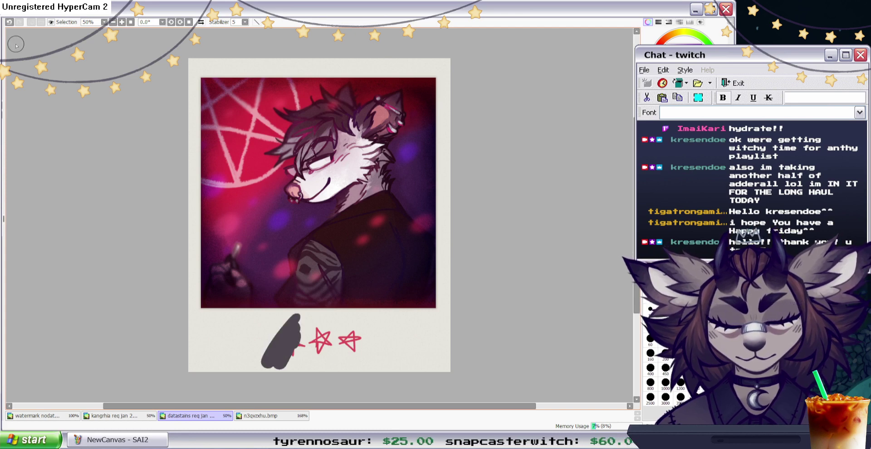
key(ctrl+z)
drag(292, 334, 289, 363)
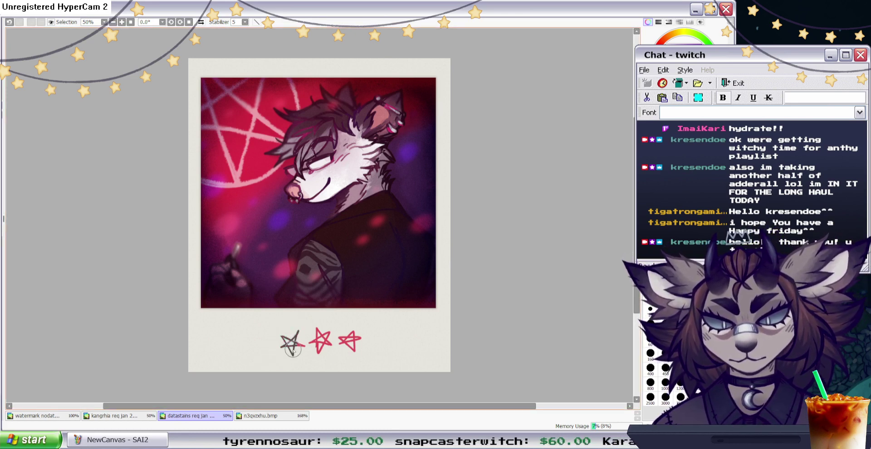
key(ctrl+z)
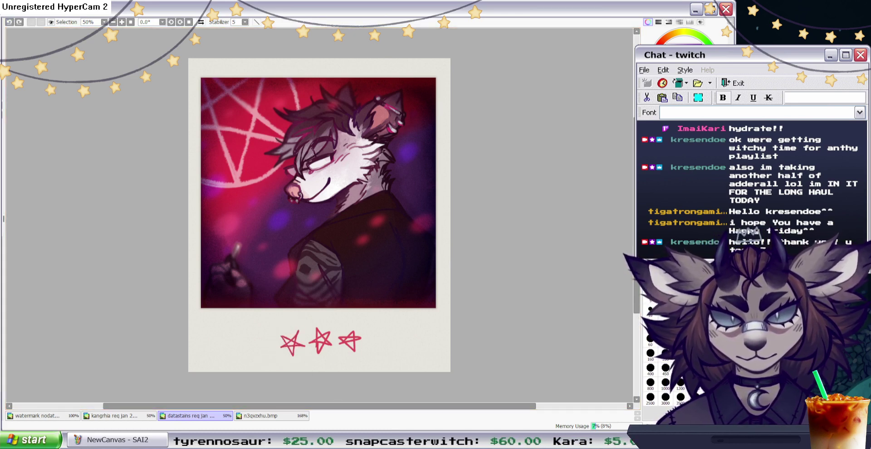
drag(356, 335, 340, 346)
key(ctrl+z)
key(ctrl+z)
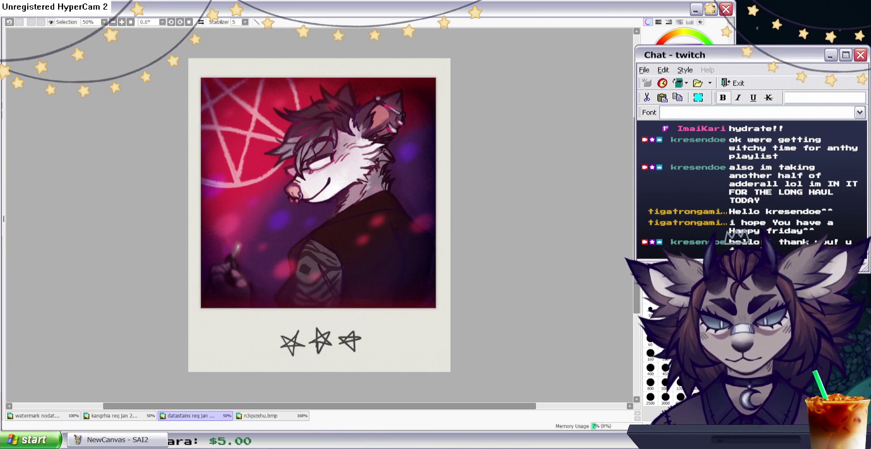
scroll(334, 176, up, 2)
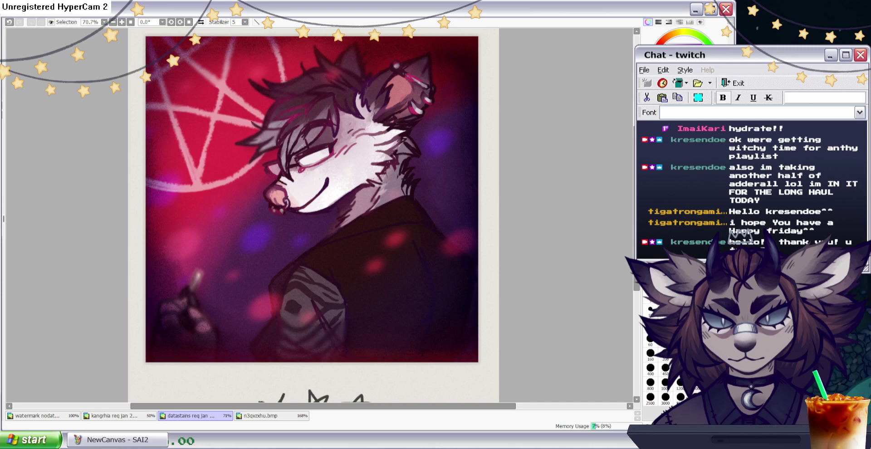
key(Home)
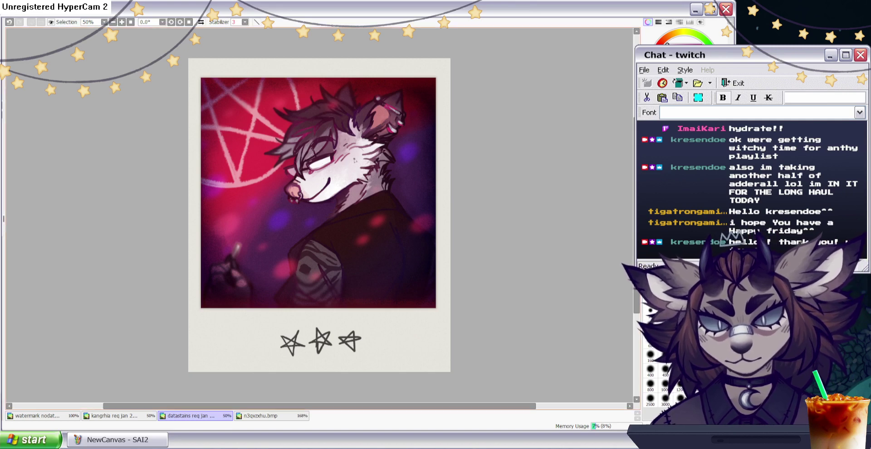
drag(314, 165, 354, 149)
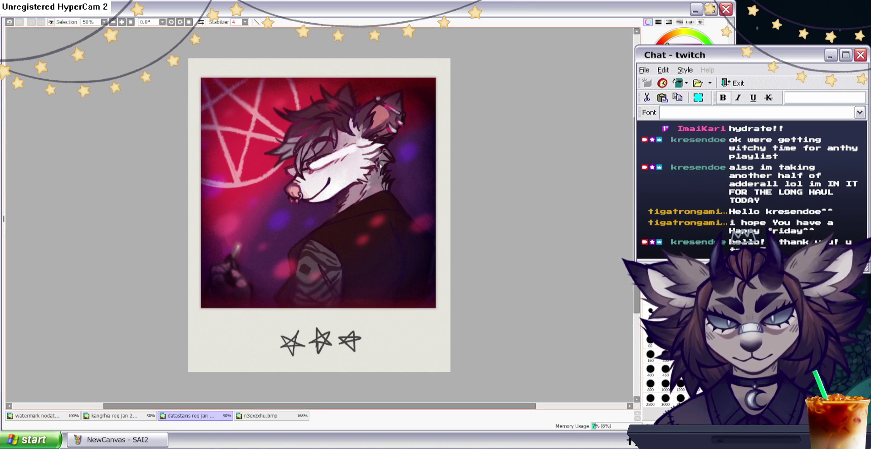
key(ctrl+z)
key(ctrl+z)
key(ctrl+z)
key(e)
drag(334, 154, 324, 158)
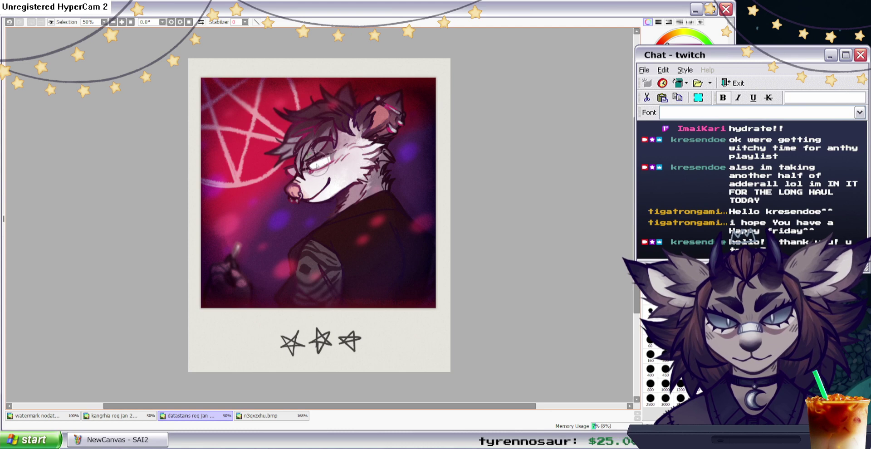
key(ctrl+z)
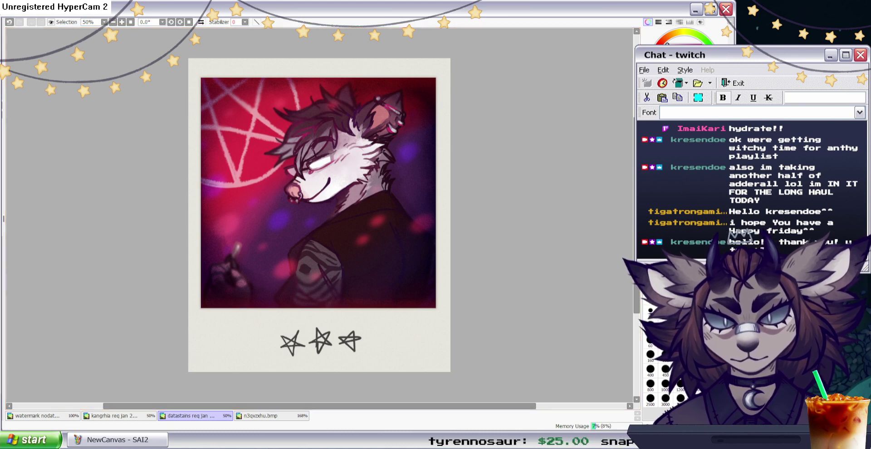
Paint a white glow over the character's eye and soften it with a blur filter.
drag(335, 154, 330, 166)
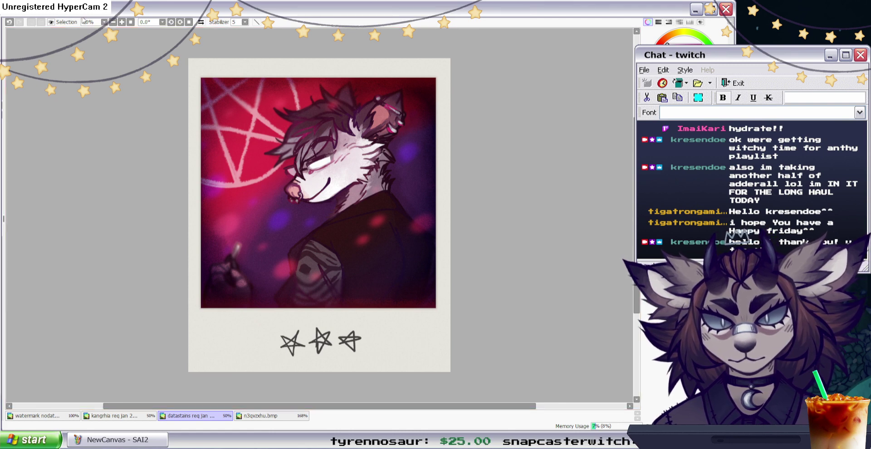
click(140, 41)
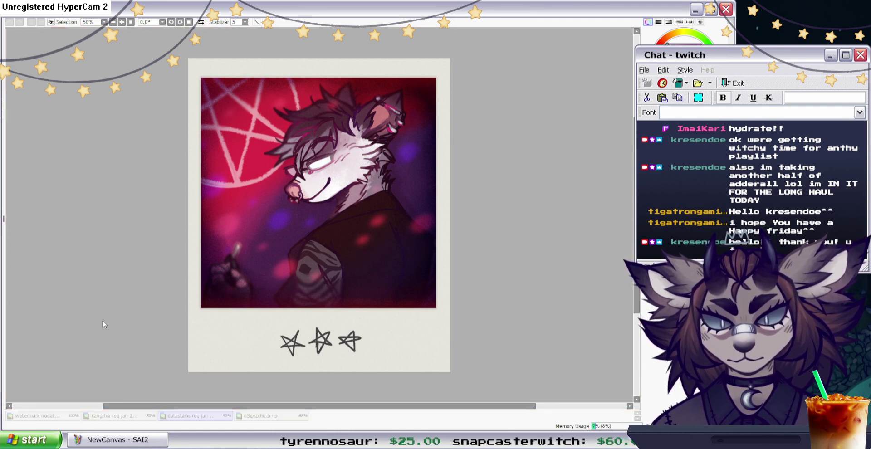
drag(88, 320, 64, 319)
click(137, 333)
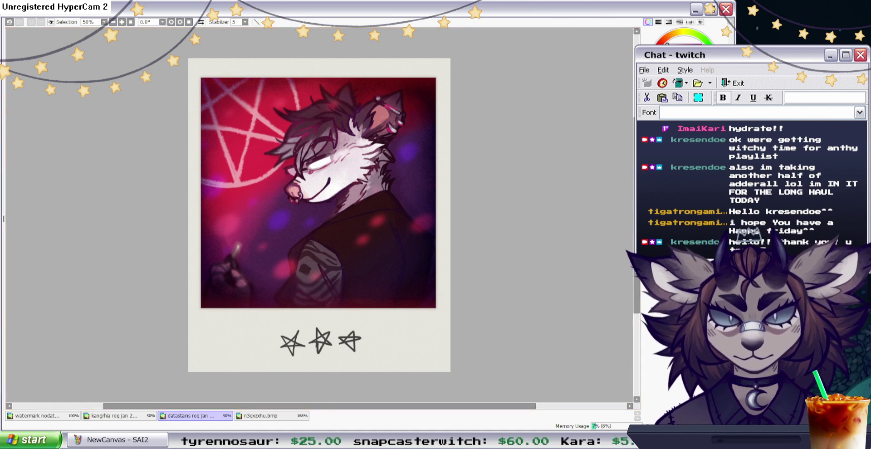
Transform the blurred eye glow, stretching and slanting it back toward the ear.
key(ctrl+t)
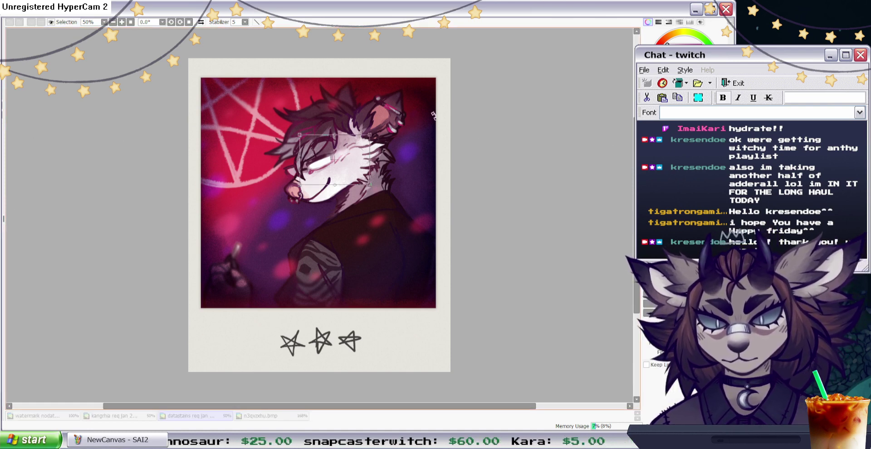
drag(370, 184, 385, 164)
mouse_move(369, 135)
mouse_down()
mouse_move(347, 156)
mouse_move(383, 131)
mouse_up()
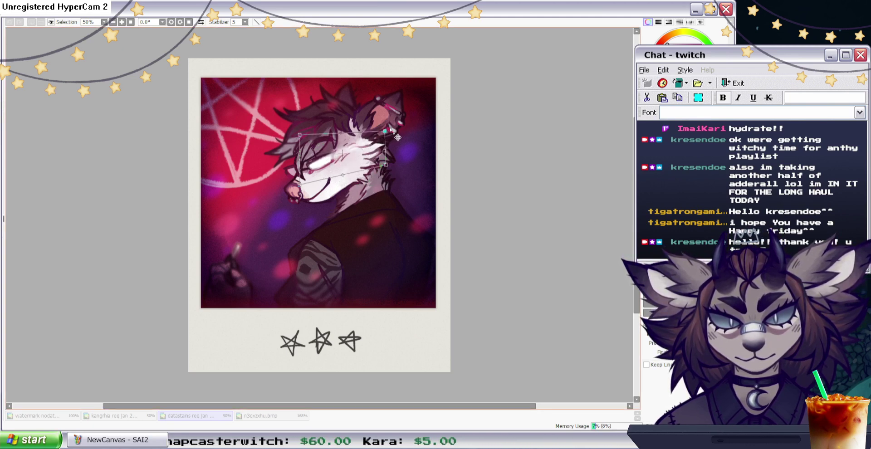
key(Return)
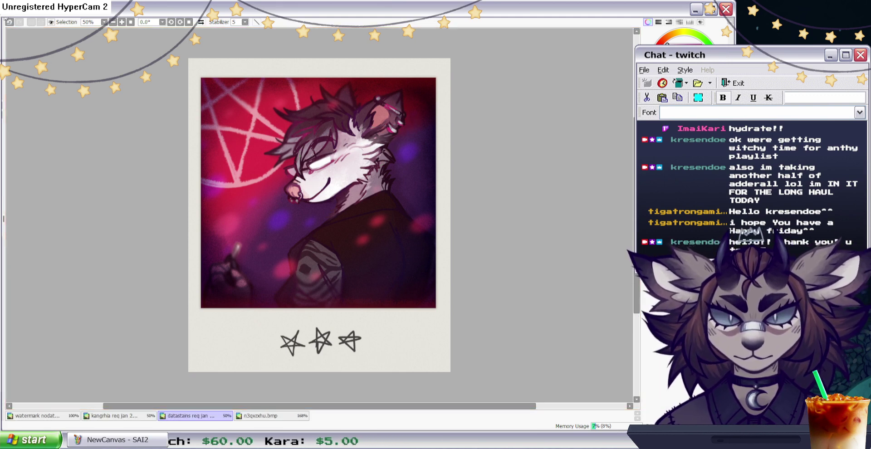
key(ctrl+t)
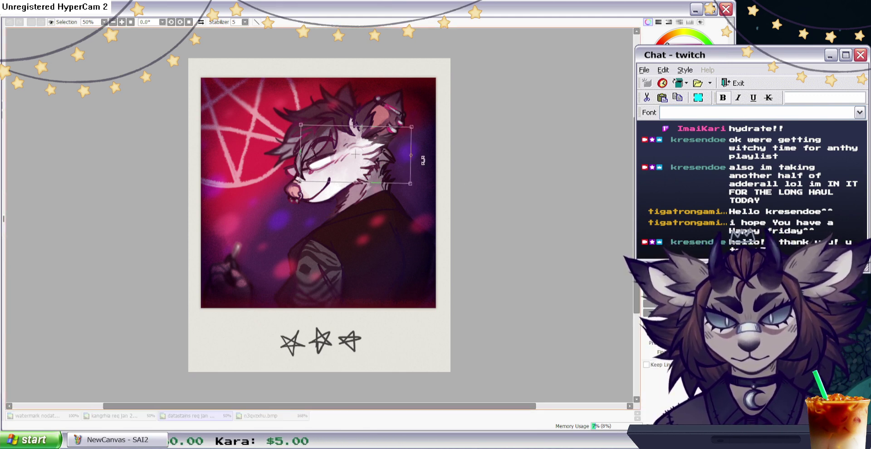
key(Return)
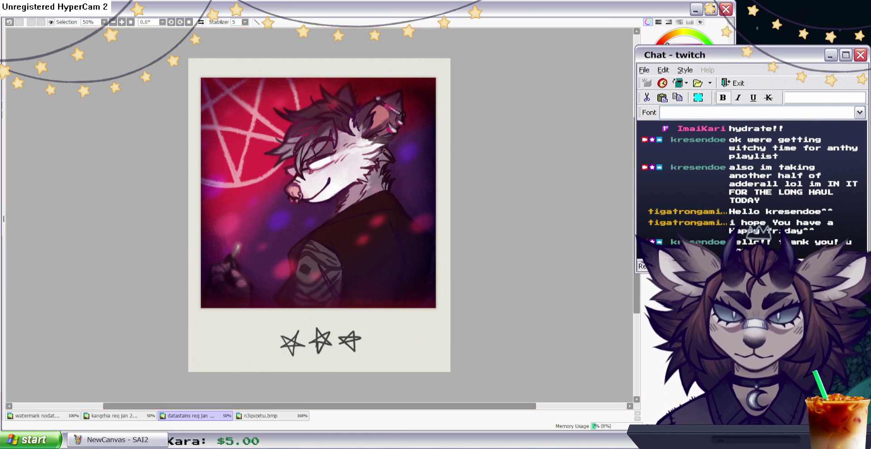
drag(330, 162, 388, 138)
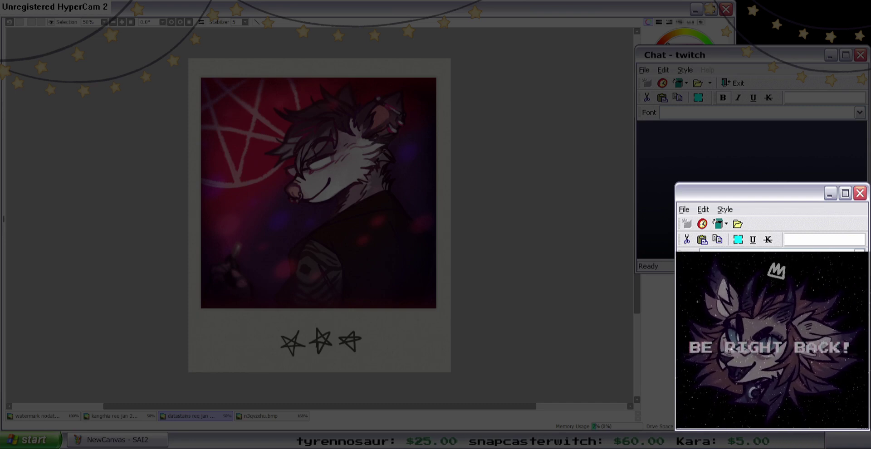
Review the polaroid illustration up close and as a whole, then examine the guitar-playing character drawing in the other document.
key(Page_Up)
scroll(621, 196, up, 3)
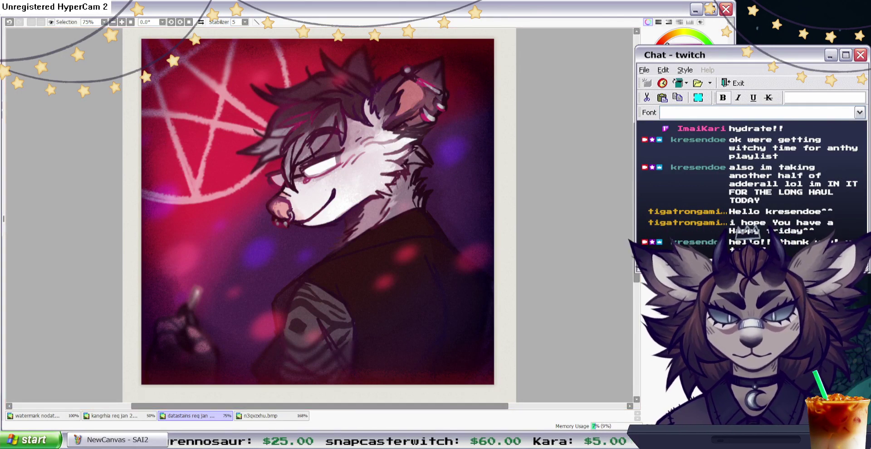
scroll(319, 215, down, 1)
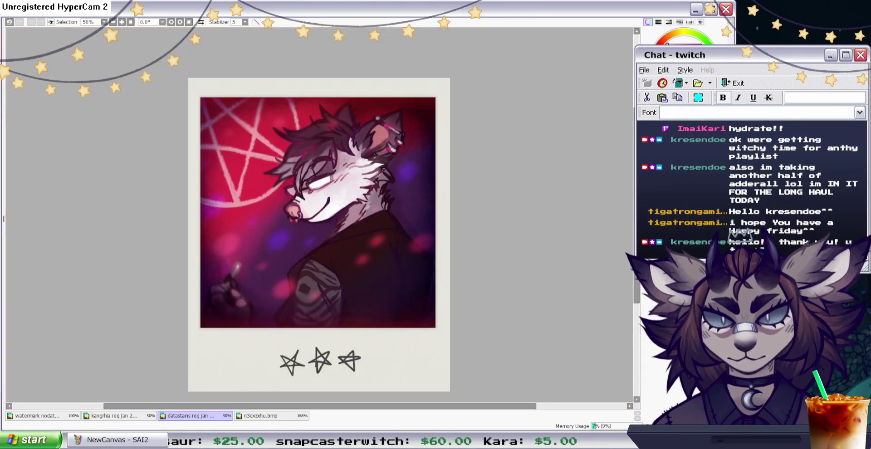
drag(255, 255, 257, 235)
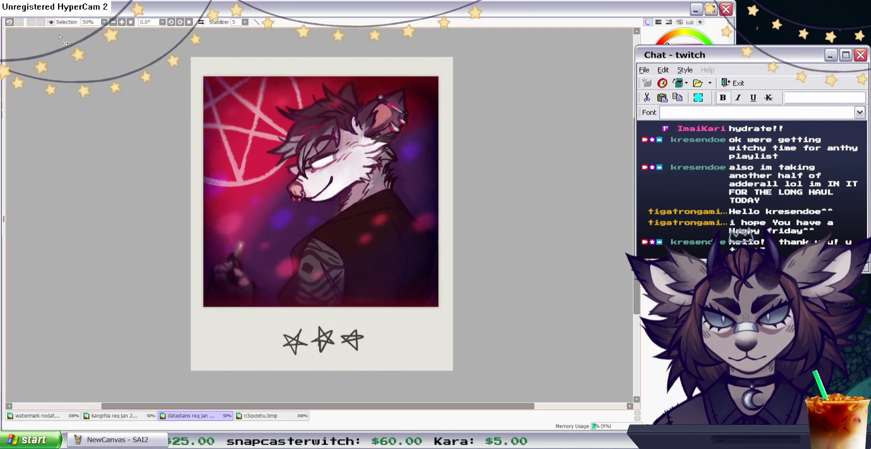
click(95, 415)
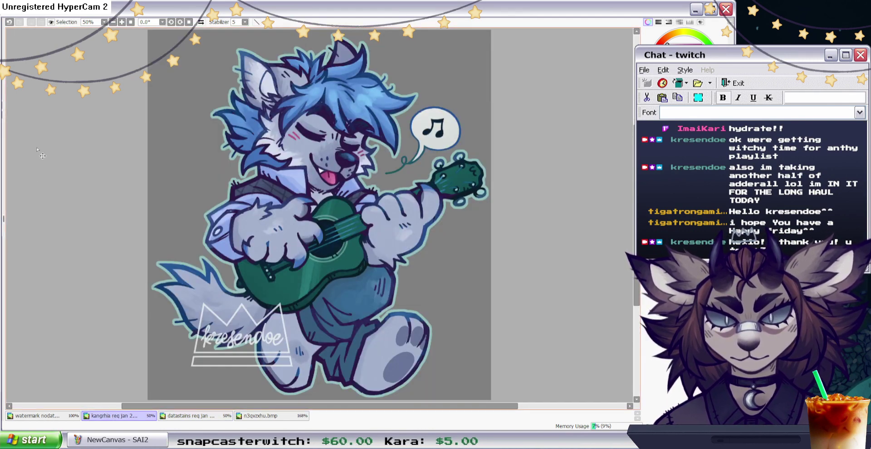
scroll(41, 158, down, 1)
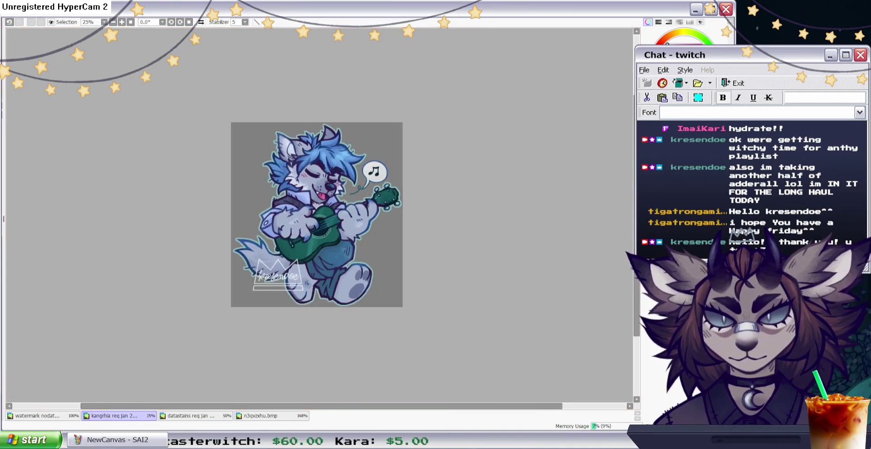
scroll(313, 213, up, 1)
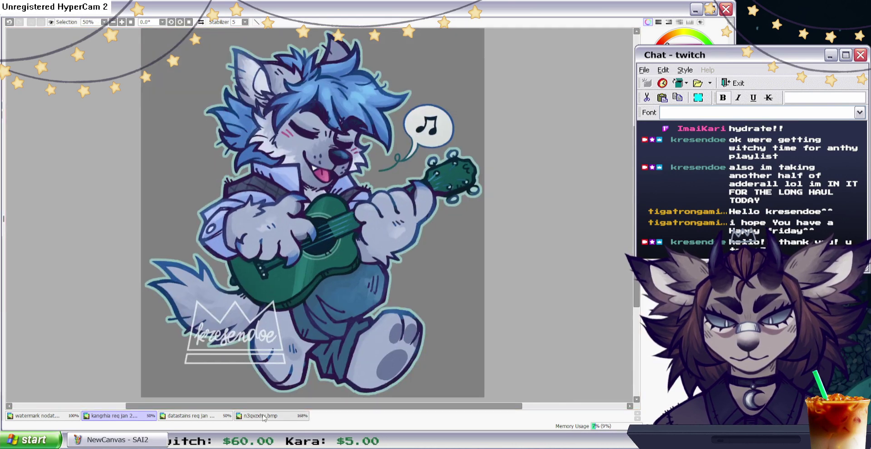
Close the n3qvzxhu.bmp image and return to the polaroid illustration.
click(263, 415)
key(ctrl+w)
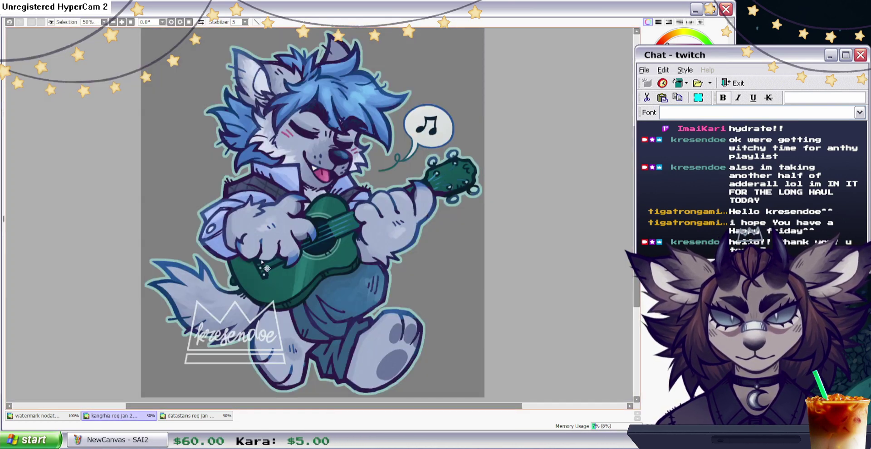
click(188, 416)
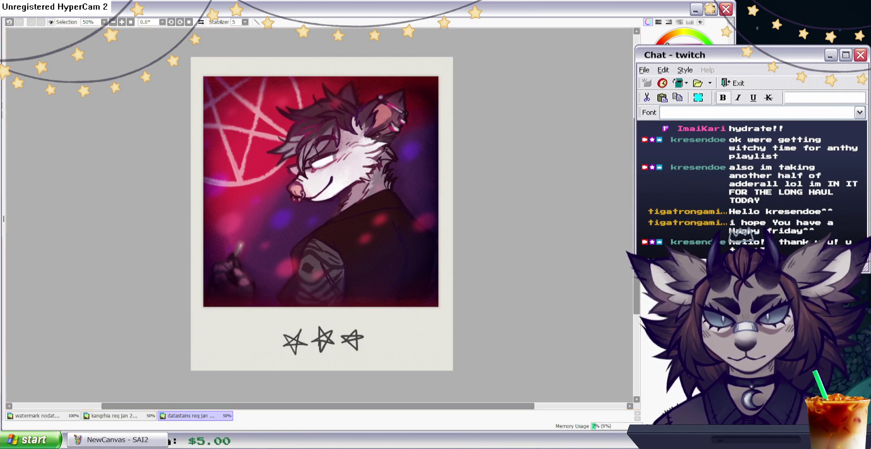
Set up a blank square gray canvas alongside the gray nanite dragon reference sheet and bring the canvas forward.
click(369, 259)
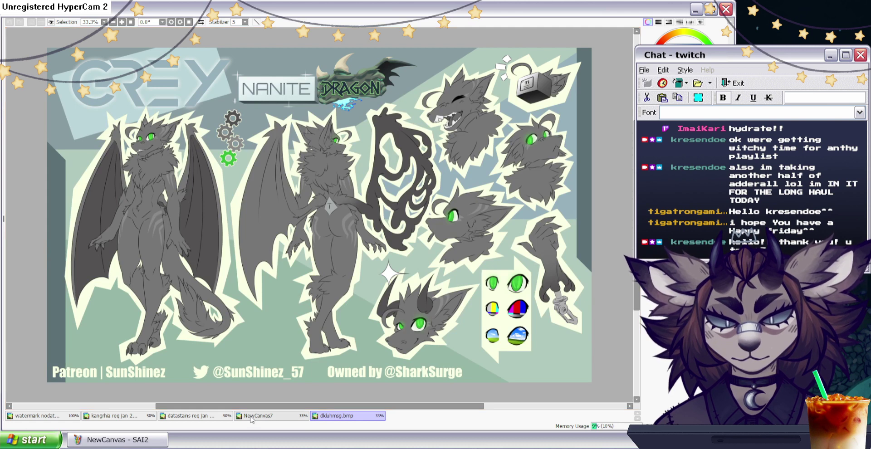
click(253, 417)
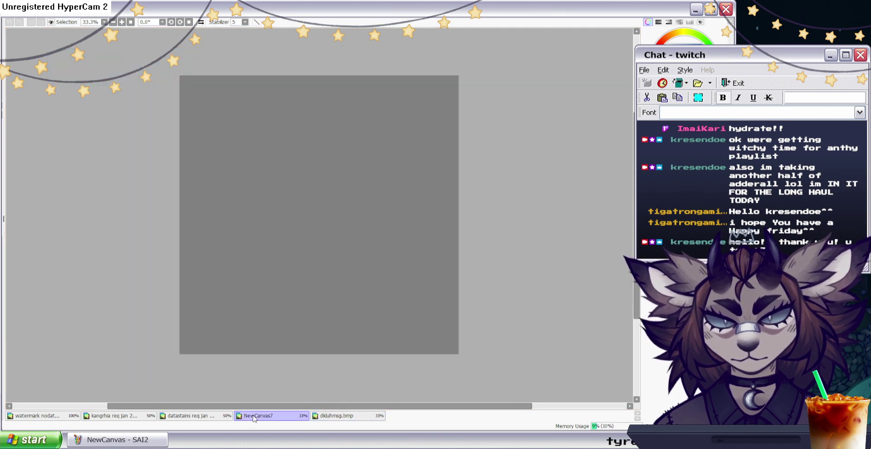
scroll(454, 157, up, 3)
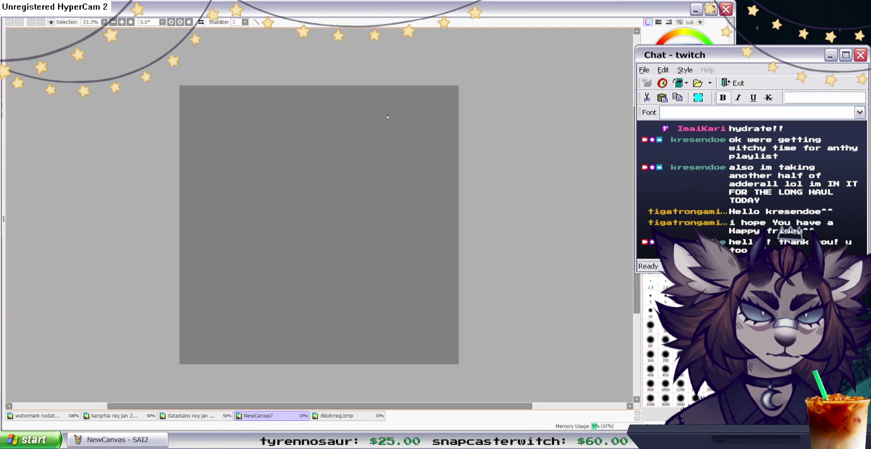
mouse_move(300, 170)
mouse_down()
mouse_move(348, 185)
mouse_move(299, 160)
mouse_move(355, 150)
mouse_up()
mouse_move(300, 150)
mouse_down()
mouse_move(357, 166)
mouse_move(313, 190)
mouse_up()
drag(338, 156, 340, 188)
mouse_move(330, 134)
mouse_down()
mouse_move(343, 181)
mouse_move(364, 140)
mouse_move(371, 159)
mouse_up()
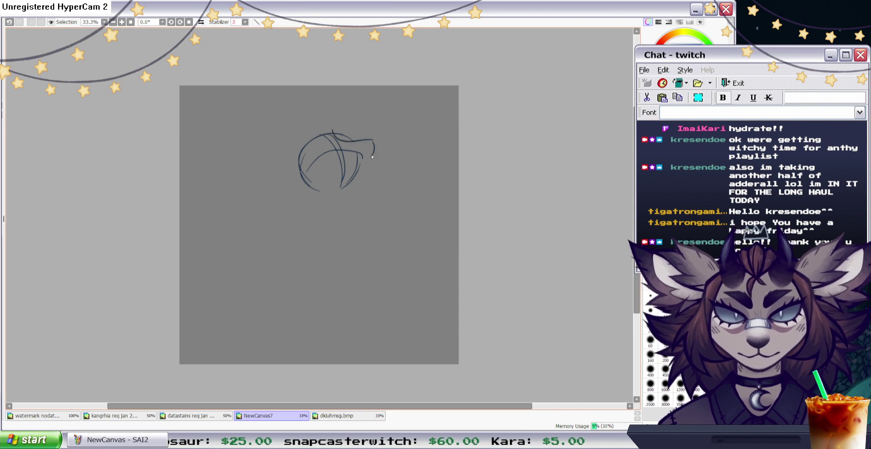
drag(334, 132, 374, 145)
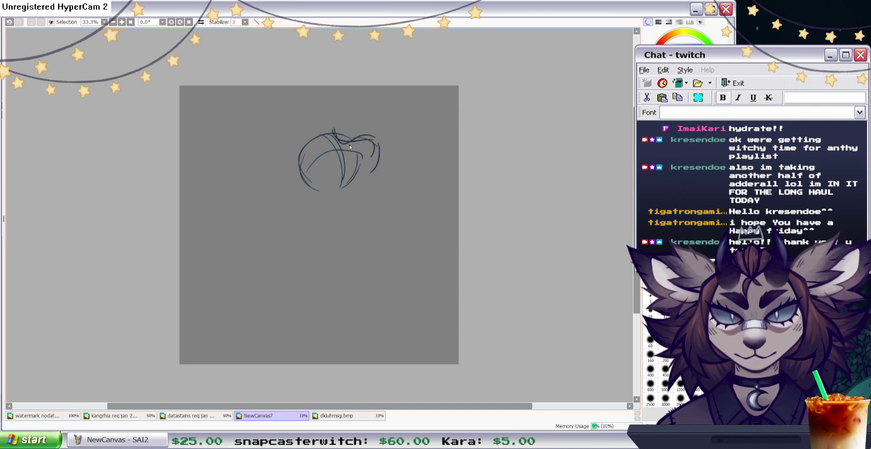
key(Delete)
drag(348, 191, 294, 170)
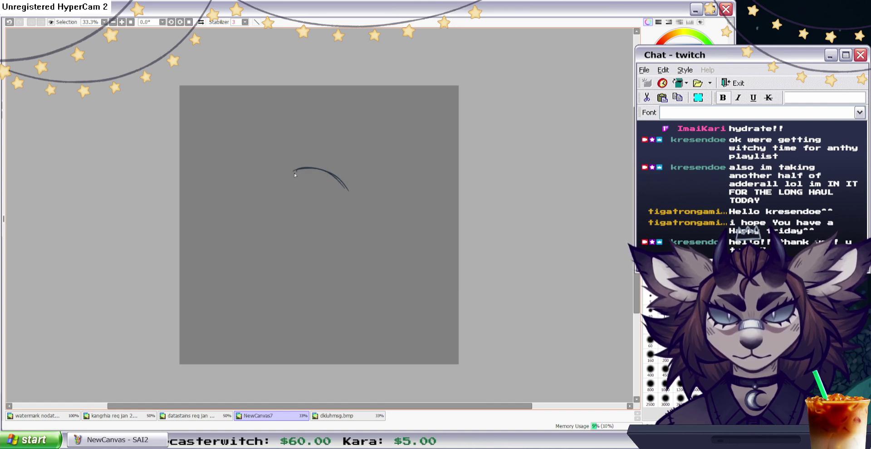
mouse_move(301, 160)
mouse_down()
mouse_move(282, 206)
mouse_move(281, 137)
mouse_up()
key(Delete)
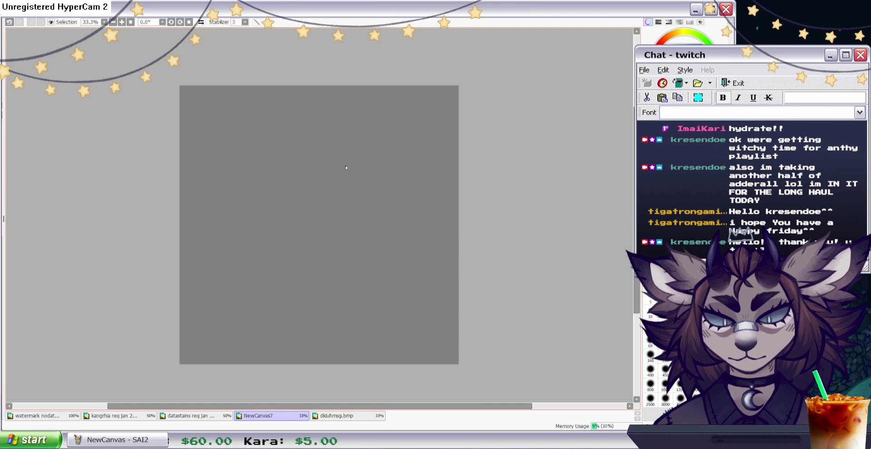
mouse_move(361, 187)
mouse_down()
mouse_move(337, 198)
mouse_move(309, 184)
mouse_move(258, 249)
mouse_up()
drag(345, 185, 346, 142)
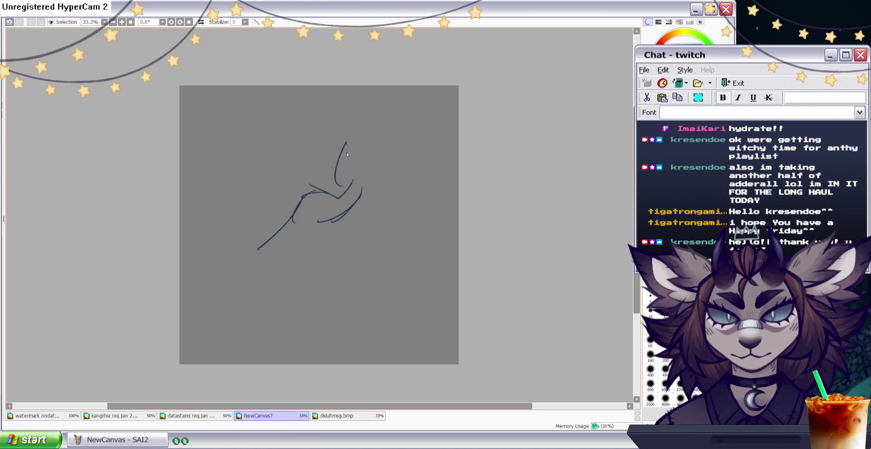
mouse_move(347, 185)
mouse_down()
mouse_move(356, 200)
mouse_move(357, 191)
mouse_move(338, 244)
mouse_up()
drag(365, 197, 382, 237)
drag(315, 223, 331, 276)
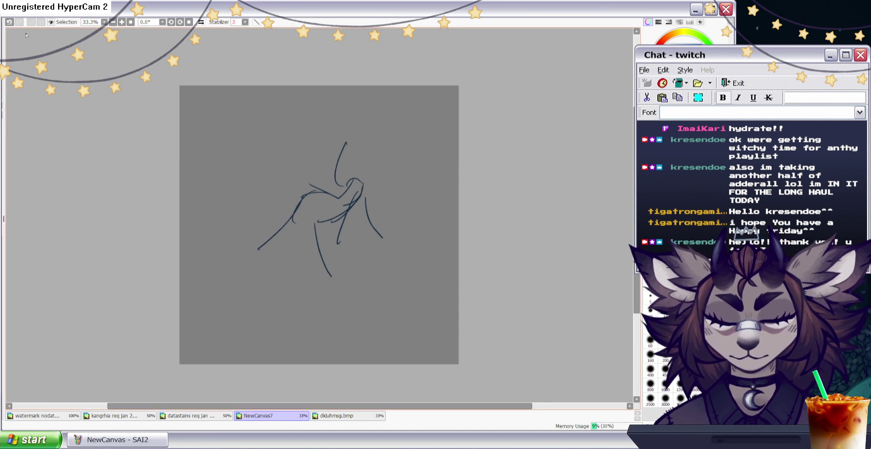
drag(361, 180, 361, 164)
drag(362, 132, 359, 170)
drag(393, 129, 388, 159)
mouse_move(345, 131)
mouse_down()
mouse_move(367, 121)
mouse_move(384, 143)
mouse_move(379, 160)
mouse_up()
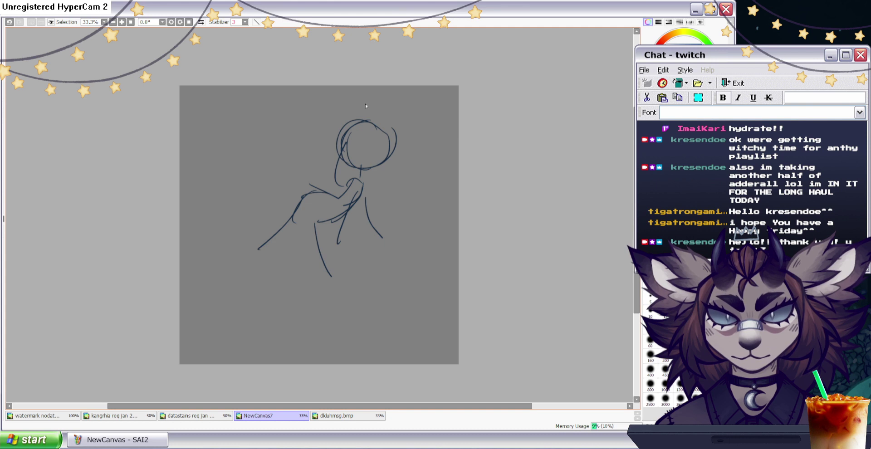
drag(335, 179, 377, 202)
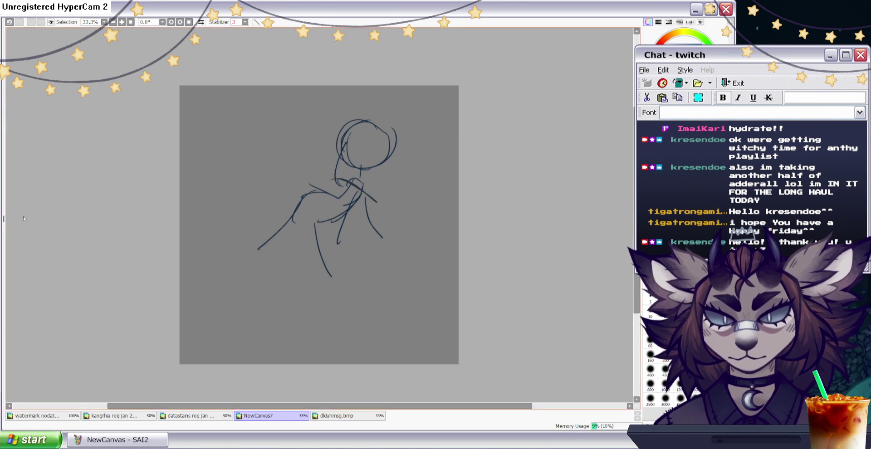
key(Delete)
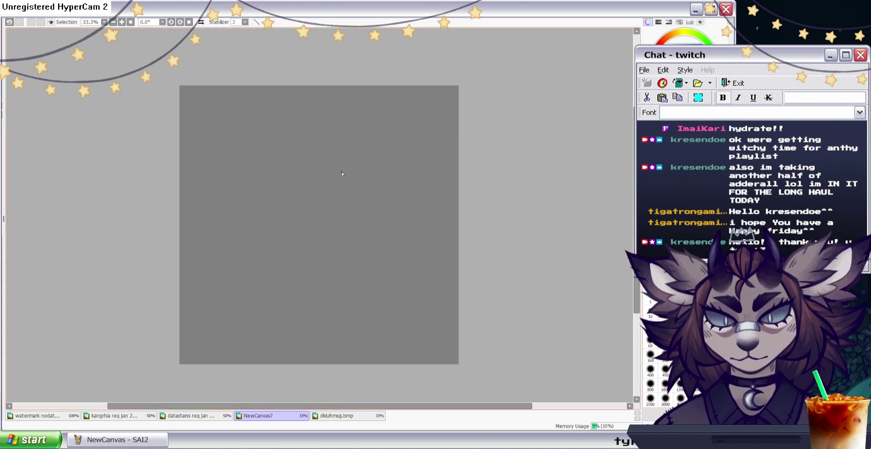
Sketch the gesture of a standing pose with shoulder line, spine, hip line, two legs and a curling tail.
mouse_move(335, 174)
mouse_down()
mouse_move(332, 248)
mouse_move(359, 235)
mouse_up()
drag(370, 188, 318, 179)
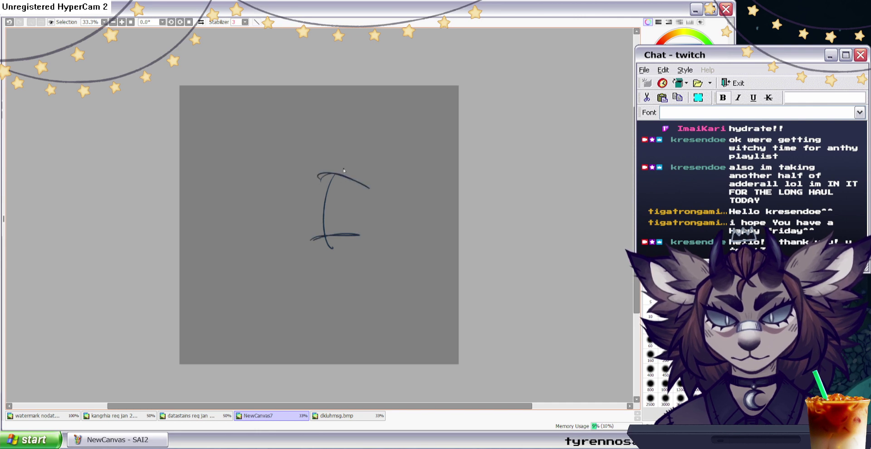
mouse_move(317, 221)
mouse_down()
mouse_move(351, 291)
mouse_move(347, 306)
mouse_up()
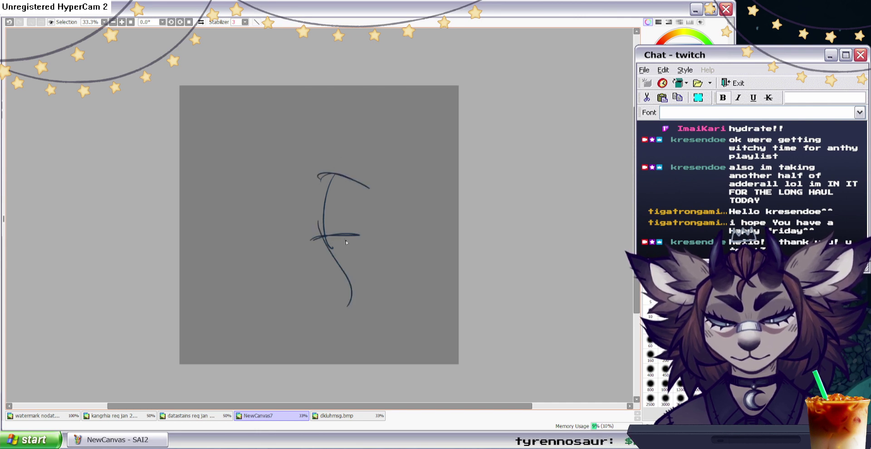
drag(344, 235, 384, 309)
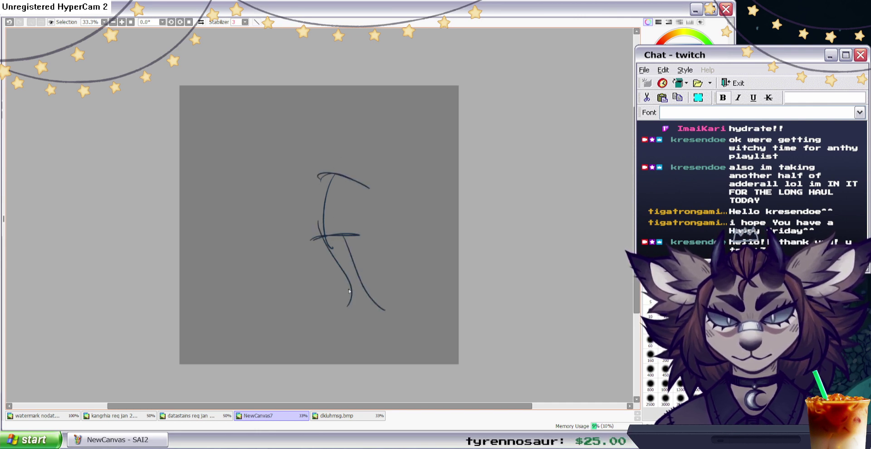
drag(349, 235, 371, 291)
mouse_move(333, 306)
mouse_down()
mouse_move(355, 289)
mouse_move(265, 290)
mouse_up()
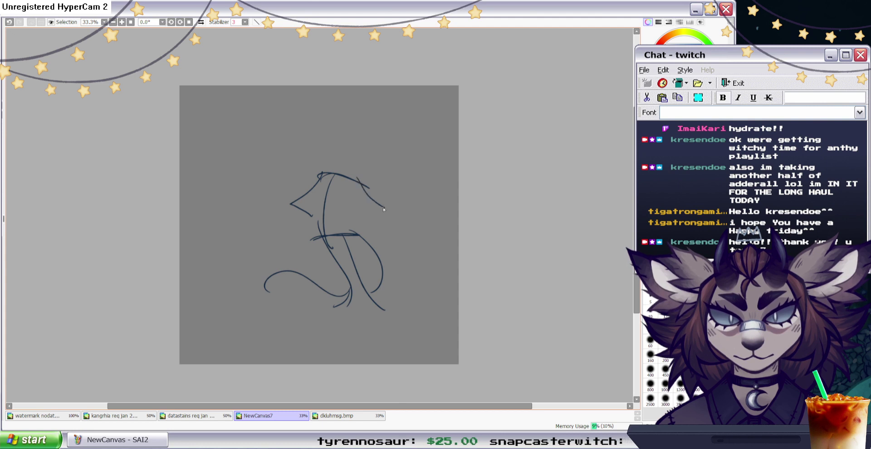
key(ctrl+z)
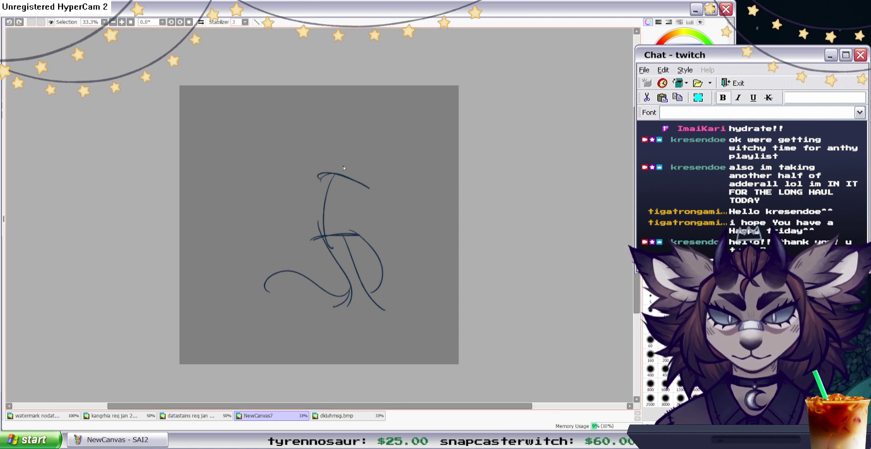
Draw a round horned head above the shoulders, then shift the figure down and left and rough in its feet.
mouse_move(345, 164)
mouse_down()
mouse_move(318, 132)
mouse_move(352, 166)
mouse_move(314, 148)
mouse_move(319, 125)
mouse_move(360, 154)
mouse_move(309, 142)
mouse_move(353, 127)
mouse_up()
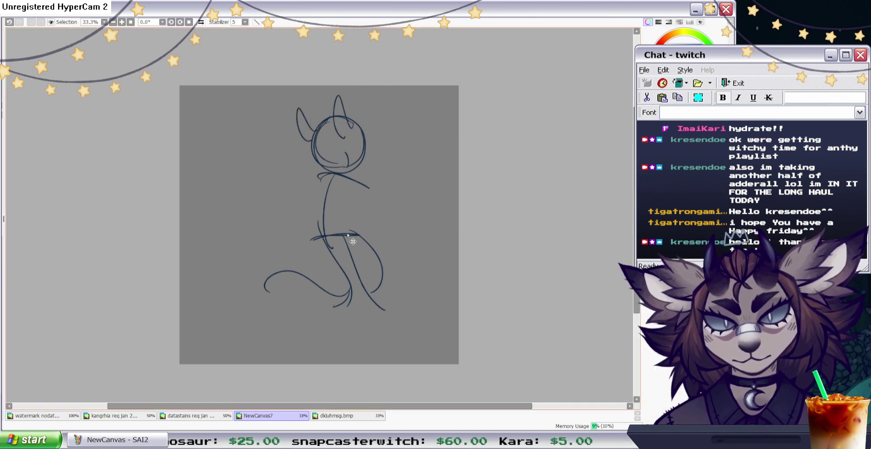
drag(358, 227, 327, 240)
mouse_move(319, 306)
mouse_down()
mouse_move(316, 320)
mouse_move(336, 321)
mouse_up()
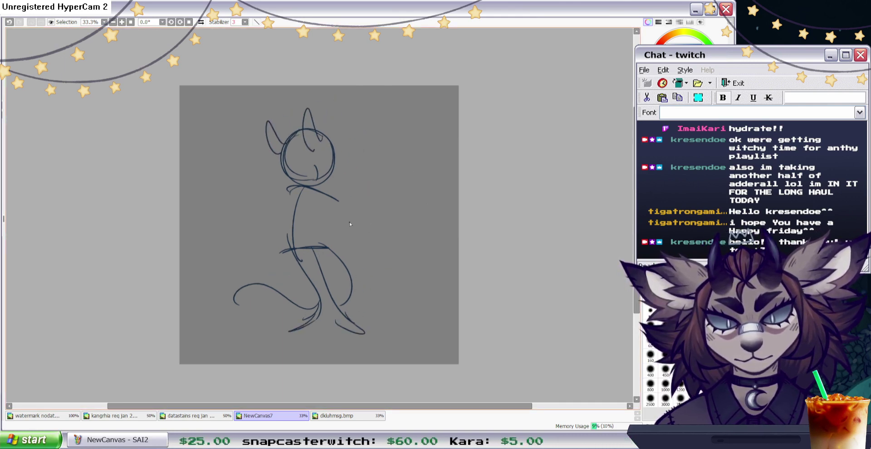
Sketch the torso outline and two outstretched arms with circles marking the shoulder and elbows.
mouse_move(317, 194)
mouse_down()
mouse_move(363, 221)
mouse_move(319, 214)
mouse_up()
drag(289, 187, 292, 241)
mouse_move(326, 201)
mouse_down()
mouse_move(327, 239)
mouse_move(292, 240)
mouse_up()
drag(330, 196, 399, 237)
drag(288, 200, 236, 243)
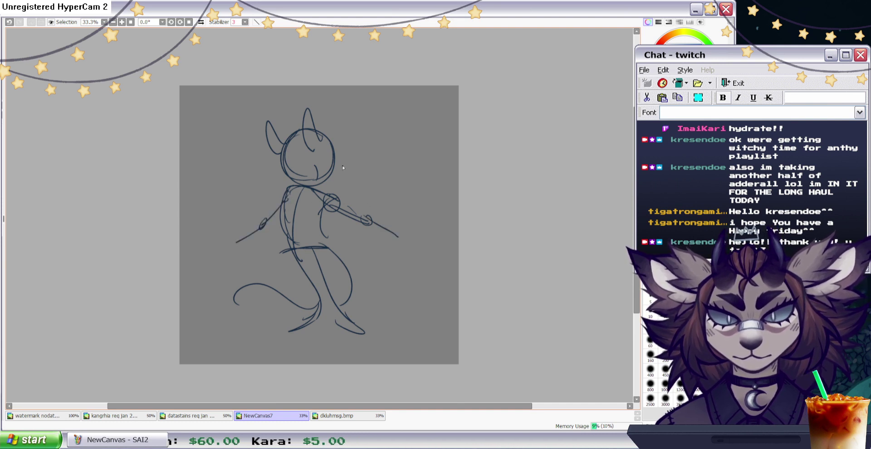
mouse_move(324, 194)
mouse_down()
mouse_move(459, 124)
mouse_move(391, 247)
mouse_move(365, 223)
mouse_up()
Draw a pair of large spread bat-like wings with scalloped edges behind the shoulders.
drag(288, 183, 247, 150)
drag(196, 119, 228, 136)
drag(230, 169, 245, 211)
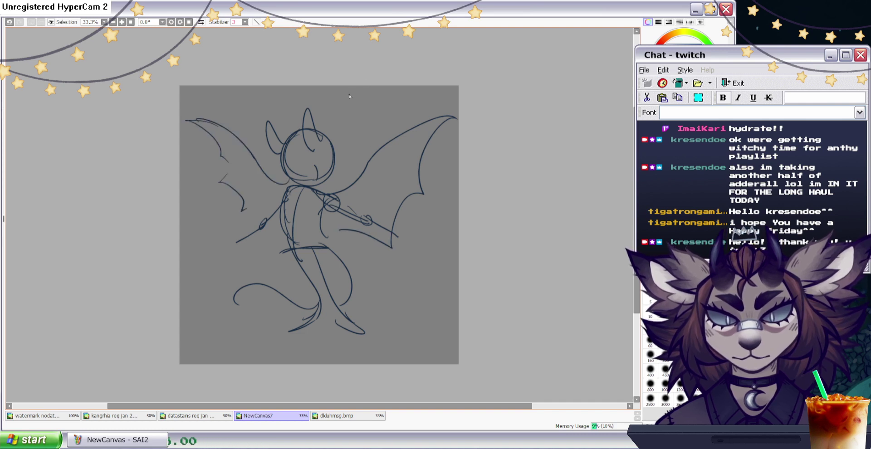
drag(291, 236, 245, 204)
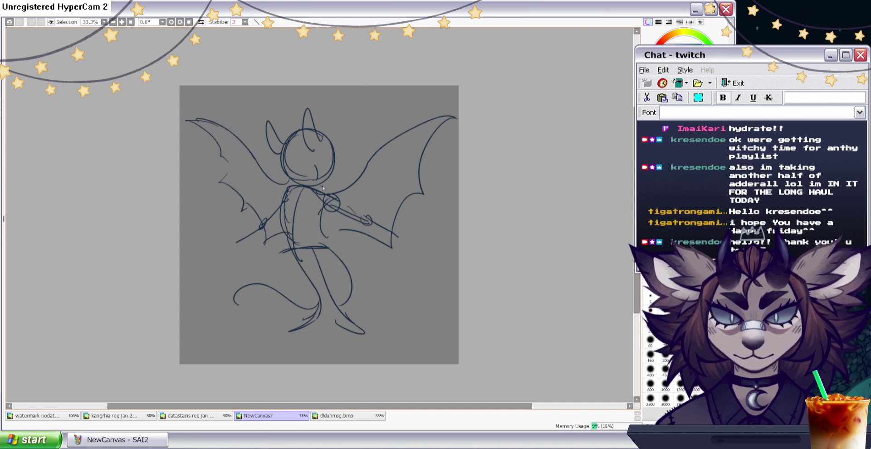
Sketch open hands with splayed pointed fingers at the ends of both arms.
mouse_move(249, 233)
mouse_down()
mouse_move(224, 226)
mouse_move(236, 244)
mouse_up()
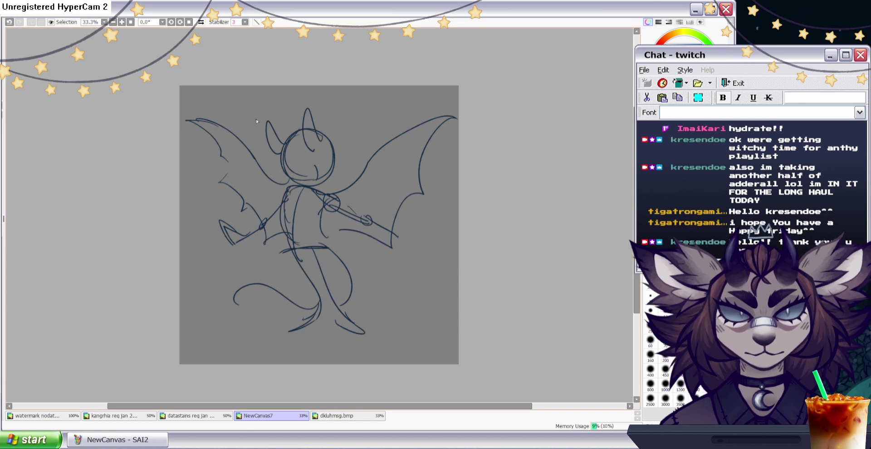
drag(229, 233, 220, 256)
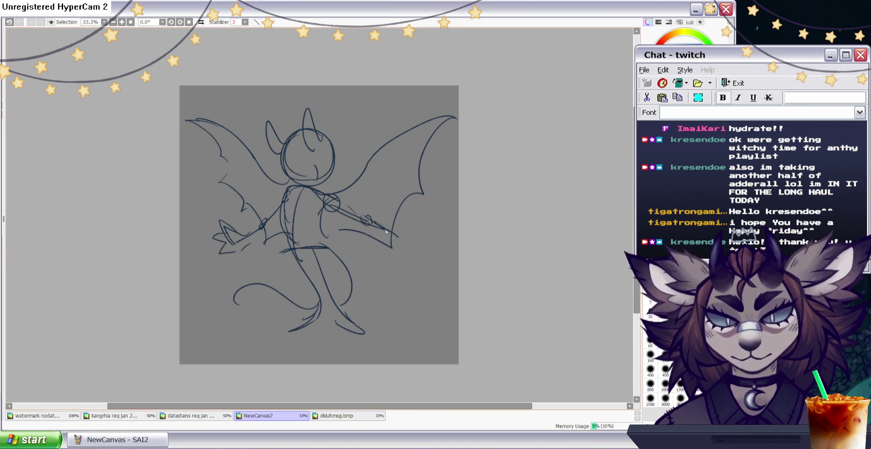
mouse_move(386, 230)
mouse_down()
mouse_move(411, 253)
mouse_move(386, 237)
mouse_up()
Reinforce the outer thigh curve and build the curling tail into a bushy one with pointed fur tufts.
drag(341, 254, 349, 303)
mouse_move(267, 277)
mouse_down()
mouse_move(244, 276)
mouse_move(219, 303)
mouse_up()
drag(226, 303, 241, 326)
drag(285, 288, 272, 262)
drag(270, 262, 279, 288)
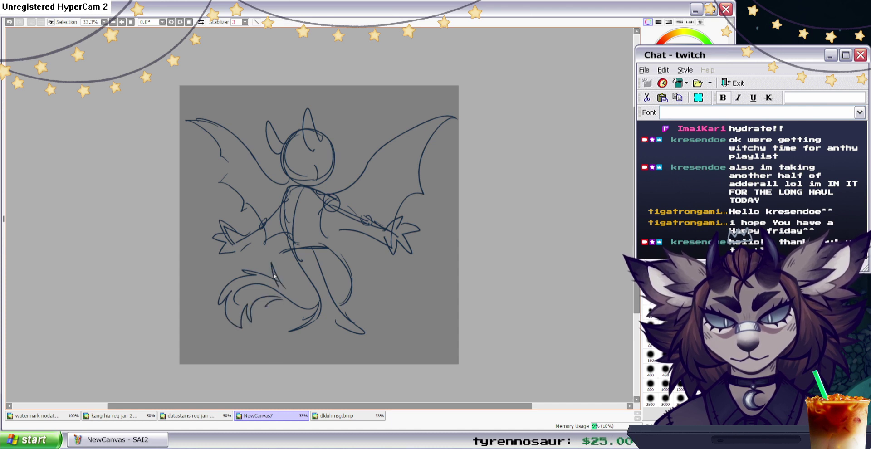
Draw clawed feet with separate toes and refine the contours of both legs.
mouse_move(315, 315)
mouse_down()
mouse_move(298, 322)
mouse_move(282, 337)
mouse_up()
mouse_move(291, 256)
mouse_down()
mouse_move(317, 319)
mouse_move(278, 336)
mouse_up()
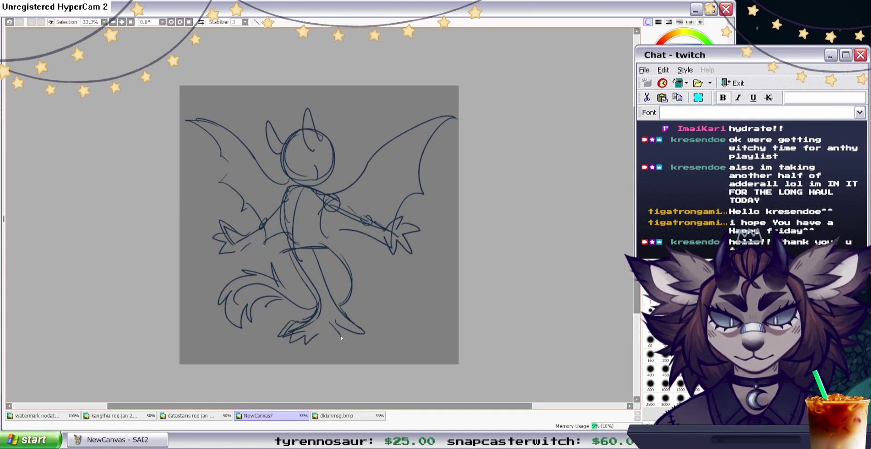
mouse_move(344, 338)
mouse_down()
mouse_move(353, 350)
mouse_move(366, 346)
mouse_up()
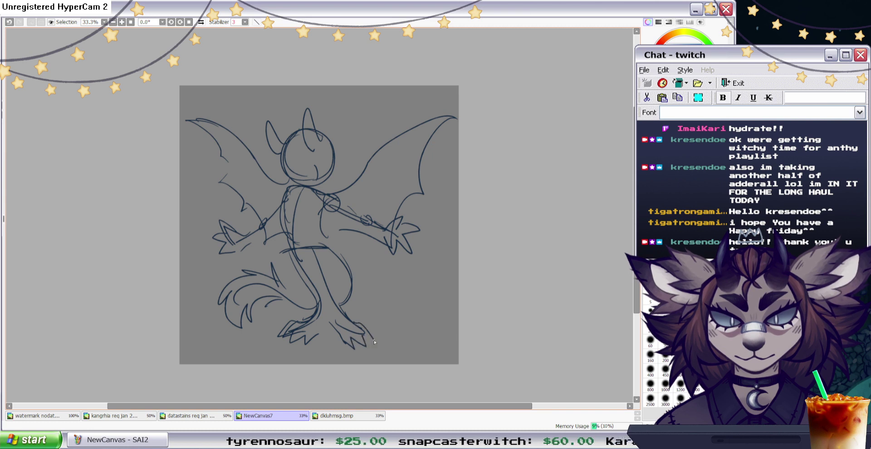
drag(321, 300, 339, 329)
drag(326, 272, 344, 309)
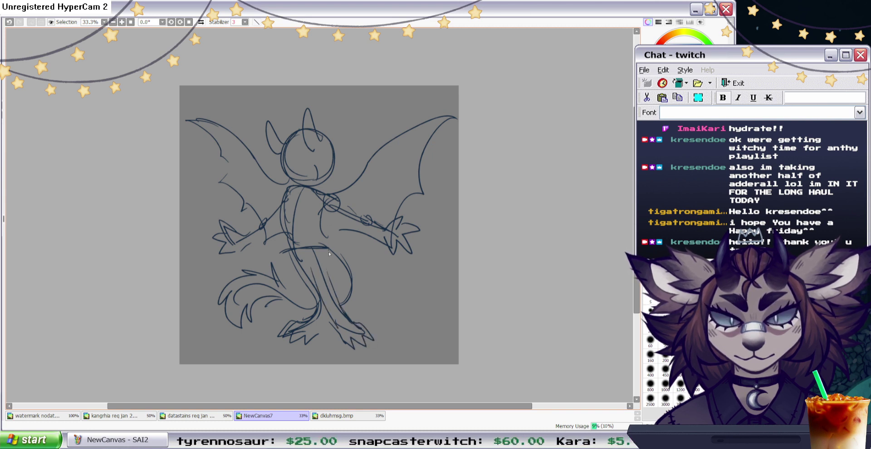
drag(324, 254, 337, 289)
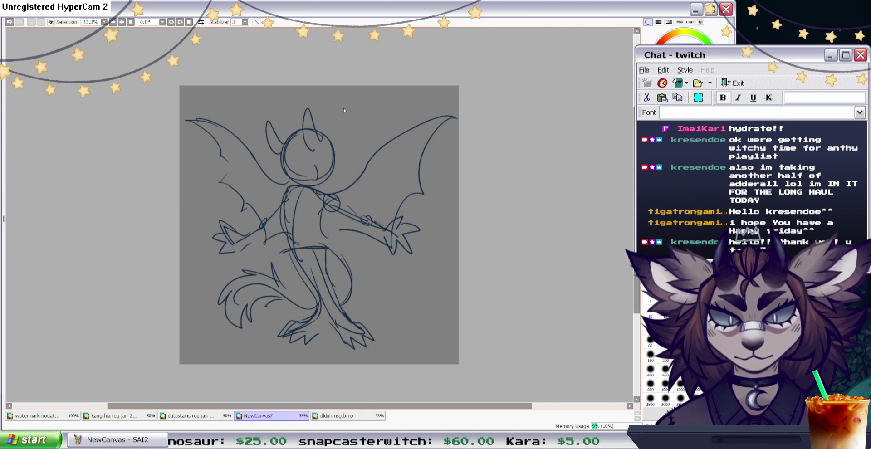
Sketch spiky hair tufts around the horns and erase part of the head circle's upper outline.
mouse_move(289, 138)
mouse_down()
mouse_move(309, 124)
mouse_move(341, 115)
mouse_move(347, 143)
mouse_move(338, 157)
mouse_move(307, 106)
mouse_up()
mouse_move(305, 137)
mouse_down()
mouse_move(309, 110)
mouse_move(274, 109)
mouse_up()
mouse_move(279, 152)
mouse_down()
mouse_move(269, 121)
mouse_move(309, 107)
mouse_up()
key(e)
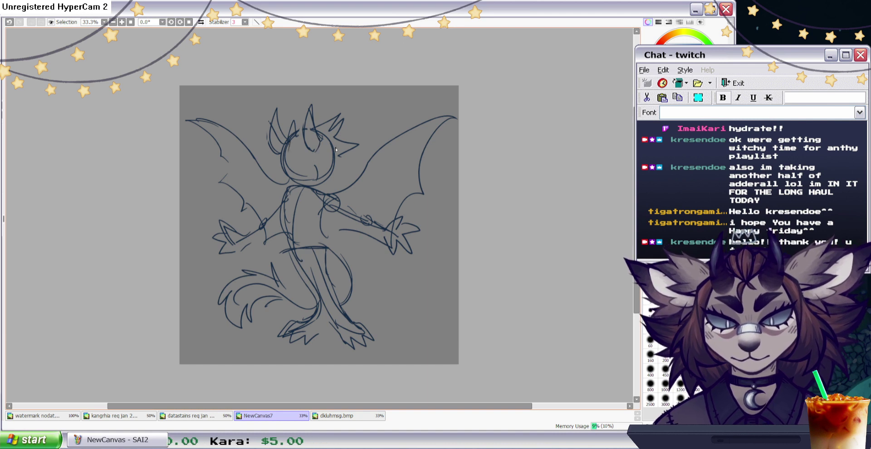
Add more hair spikes beside and between the horns and rough in the eye and a tuft next to the face.
mouse_move(335, 137)
mouse_down()
mouse_move(361, 119)
mouse_move(337, 163)
mouse_up()
mouse_move(285, 131)
mouse_down()
mouse_move(291, 106)
mouse_move(300, 123)
mouse_up()
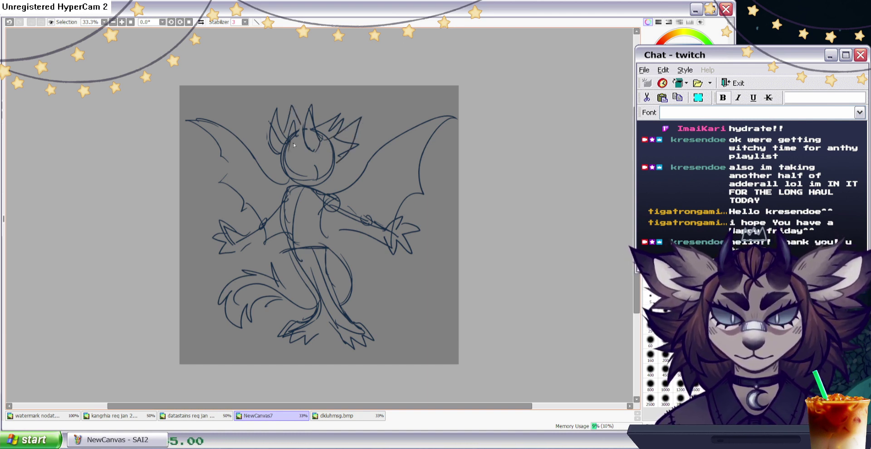
mouse_move(306, 155)
mouse_down()
mouse_move(305, 172)
mouse_move(310, 165)
mouse_up()
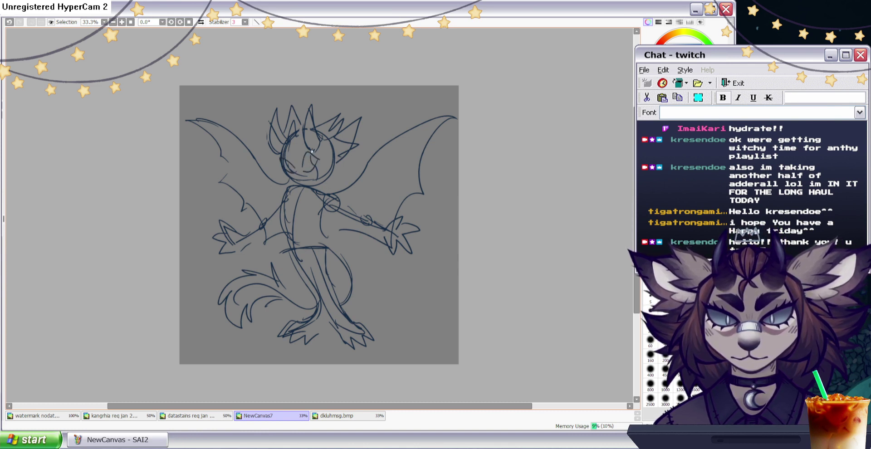
drag(267, 169, 289, 151)
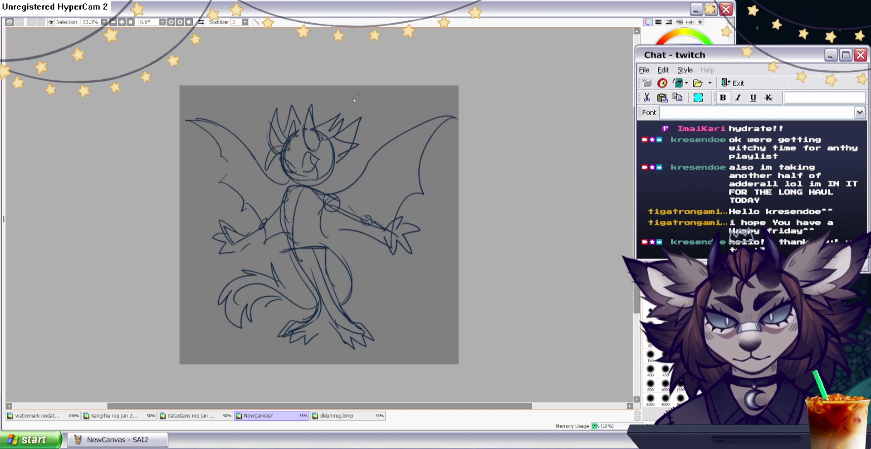
Lasso the head, move it slightly higher above the shoulders and clear the selection.
mouse_move(371, 120)
mouse_down()
mouse_move(276, 94)
mouse_move(260, 140)
mouse_up()
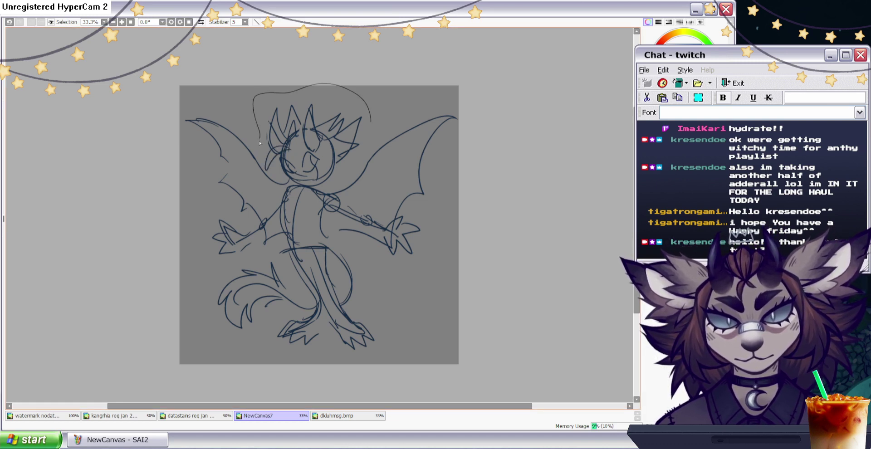
drag(345, 176, 351, 172)
drag(344, 168, 343, 154)
click(666, 177)
key(ctrl+d)
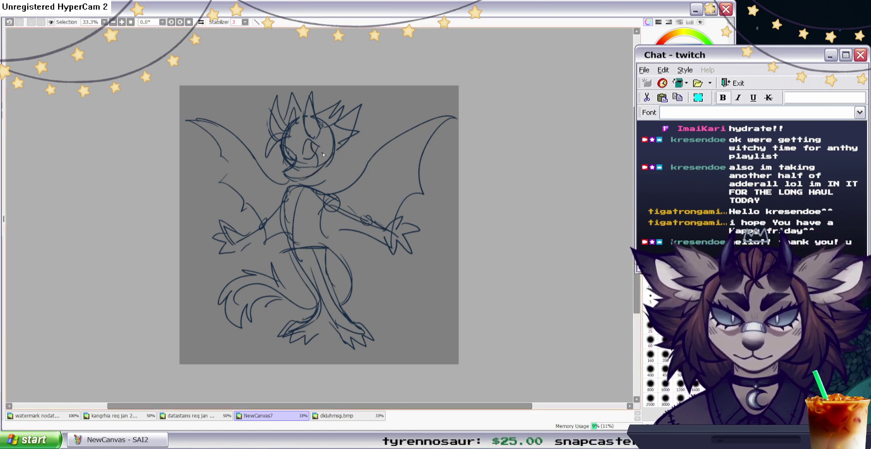
Add pointed cheek spikes at the side of the head and refine the eye and the grinning mouth.
mouse_move(328, 166)
mouse_down()
mouse_move(338, 154)
mouse_move(327, 137)
mouse_up()
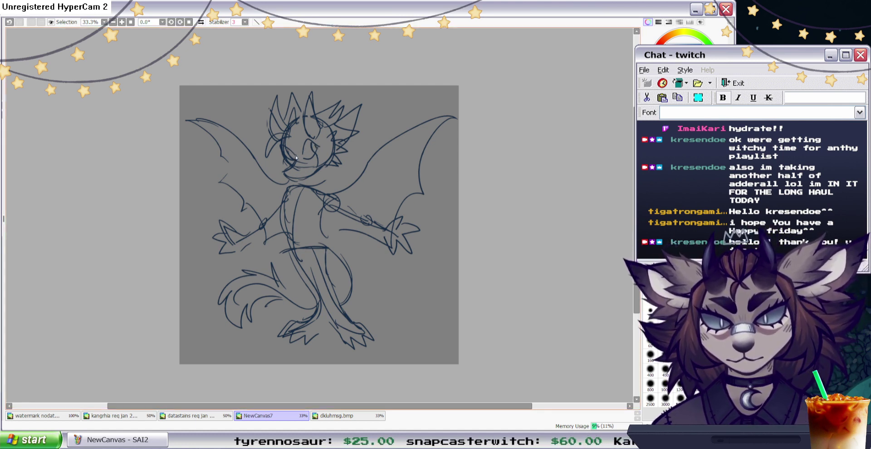
drag(303, 140, 305, 150)
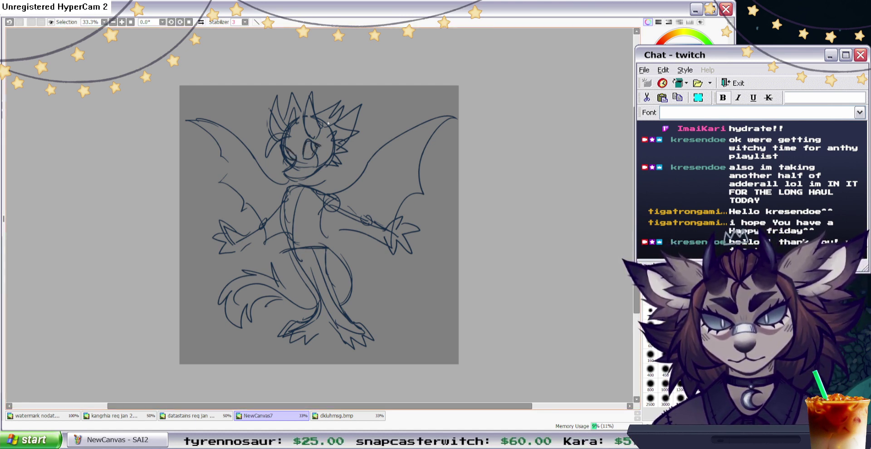
drag(303, 178, 313, 169)
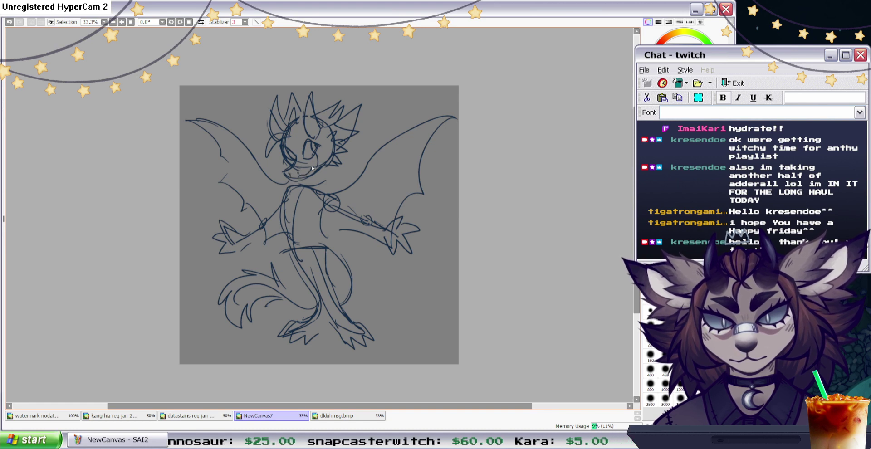
Lasso the whole head and cut and paste it onto its own layer, separate from the body.
drag(394, 102, 256, 153)
drag(310, 182, 393, 105)
key(ctrl+x)
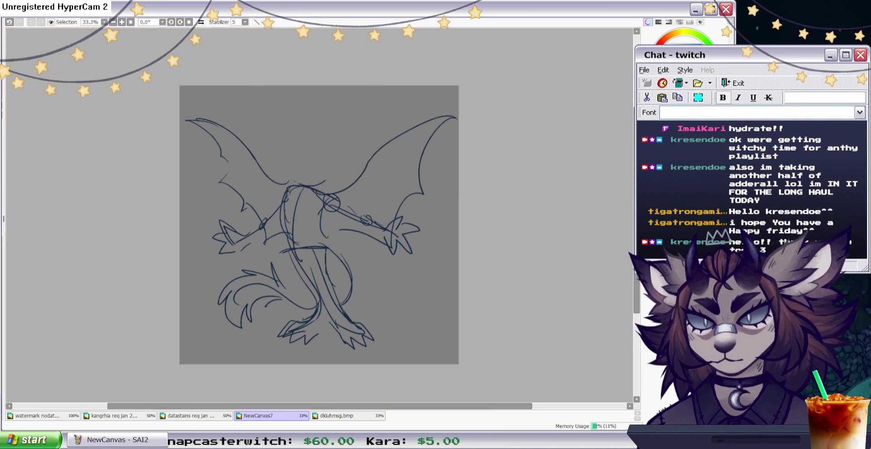
key(ctrl+z)
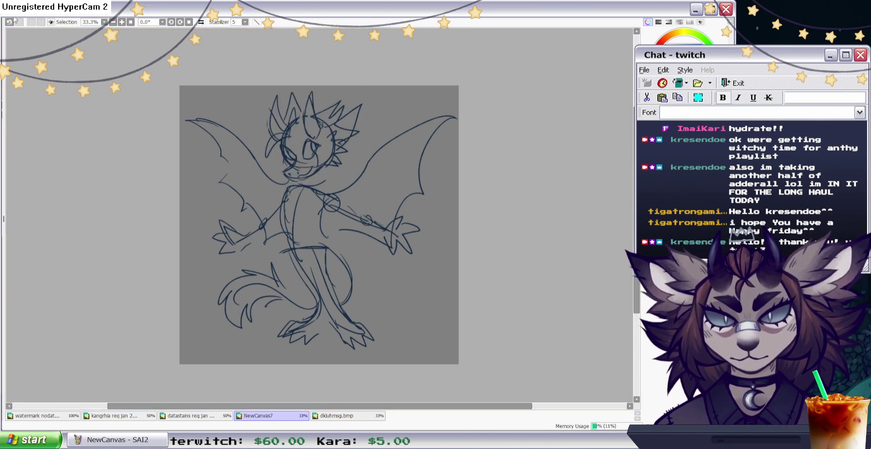
Transform the head to tilt it and lower it onto the shoulders.
key(ctrl+t)
drag(340, 159, 328, 173)
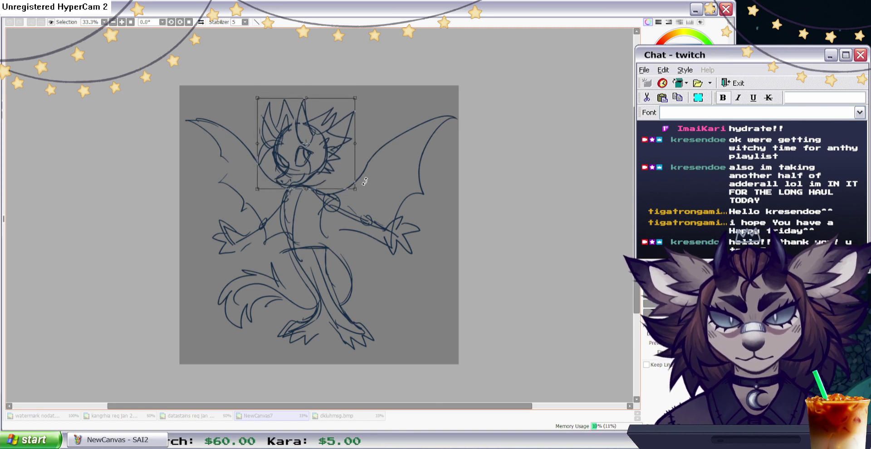
drag(415, 193, 402, 224)
mouse_move(328, 174)
mouse_down()
mouse_move(388, 155)
mouse_move(389, 147)
mouse_up()
drag(361, 206, 339, 185)
drag(393, 180, 394, 179)
drag(331, 176, 327, 177)
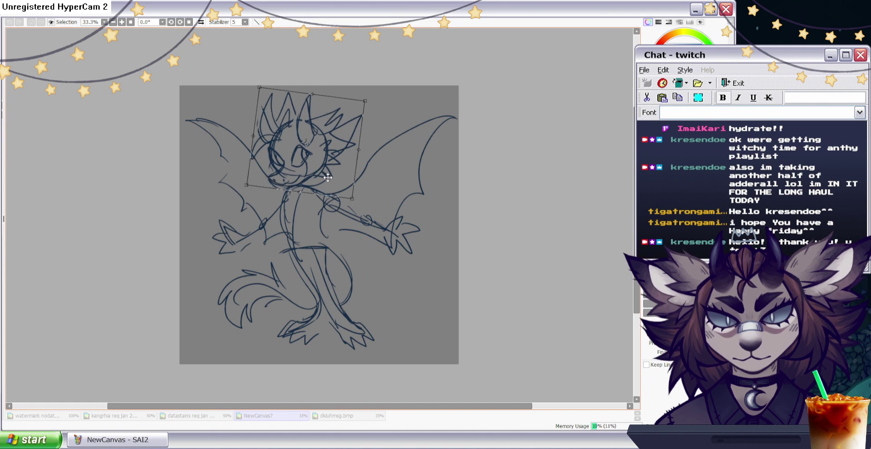
drag(421, 186, 416, 175)
drag(336, 177, 331, 181)
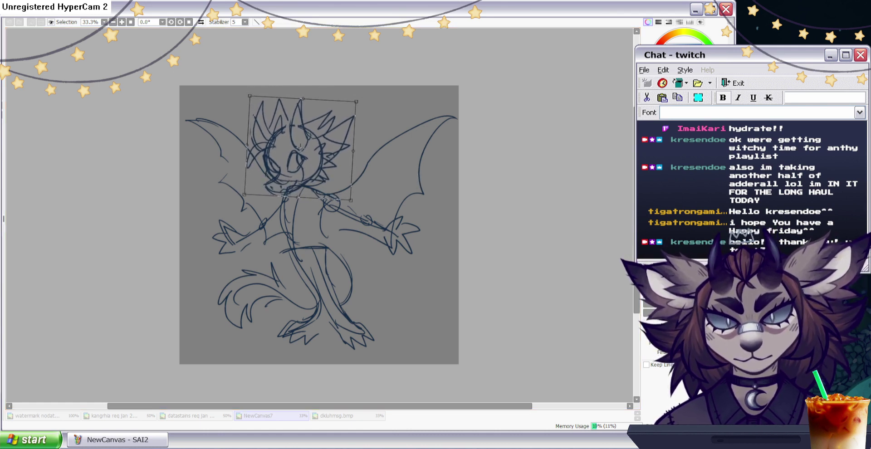
key(Return)
click(653, 154)
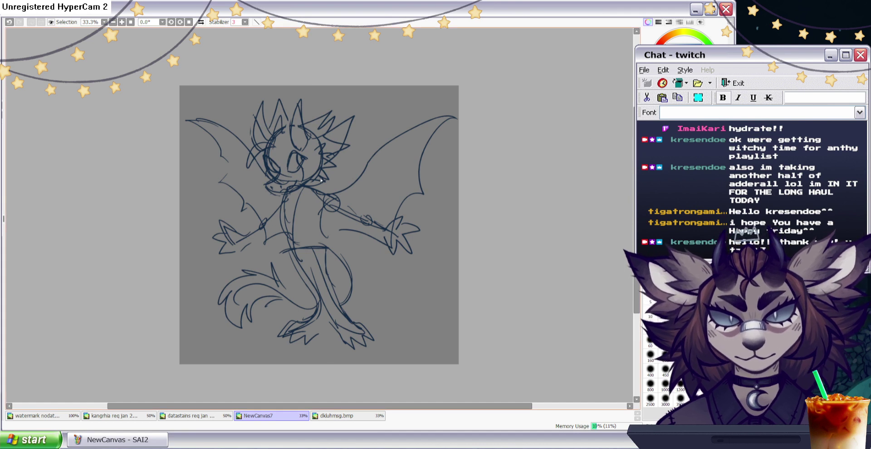
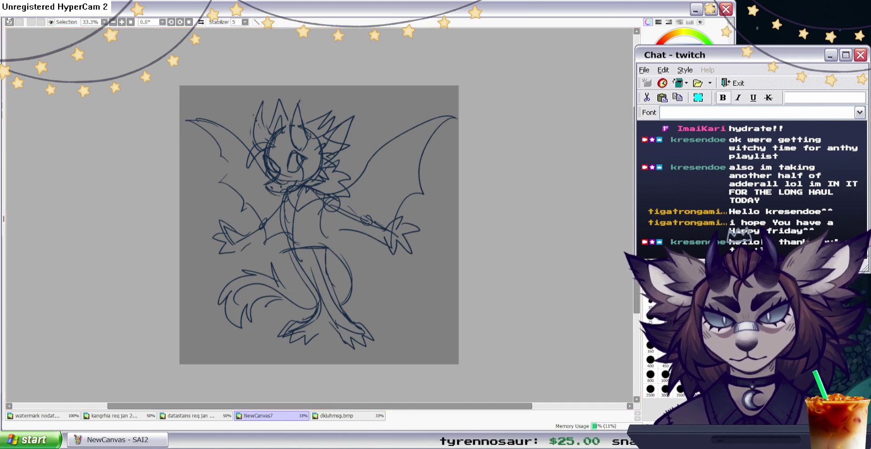
Readjust the head's tilt and shift it slightly down over the neck.
key(ctrl+t)
drag(413, 175, 409, 189)
drag(333, 188, 330, 195)
drag(404, 177, 393, 203)
drag(331, 196, 337, 193)
drag(390, 203, 397, 188)
mouse_move(320, 196)
mouse_down()
mouse_move(327, 213)
mouse_move(378, 185)
mouse_move(325, 202)
mouse_move(336, 203)
mouse_up()
key(Return)
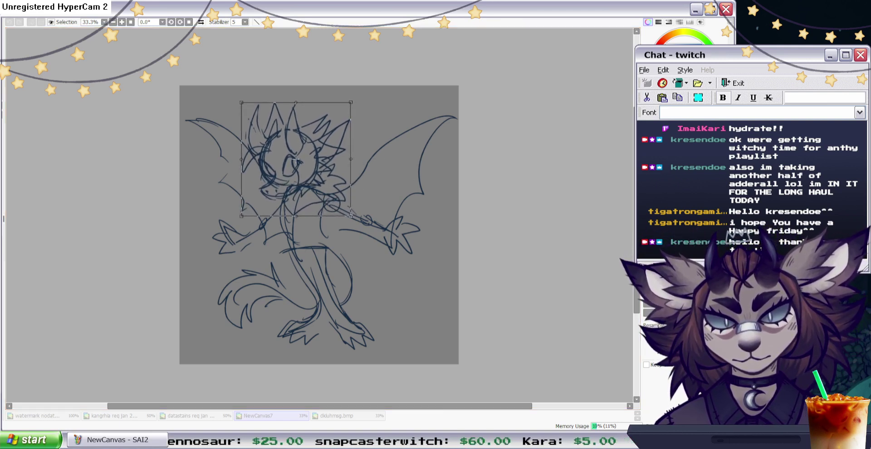
Mirror the head horizontally so it faces the other way, tilt it slightly and reposition it over the neck.
key(ctrl+t)
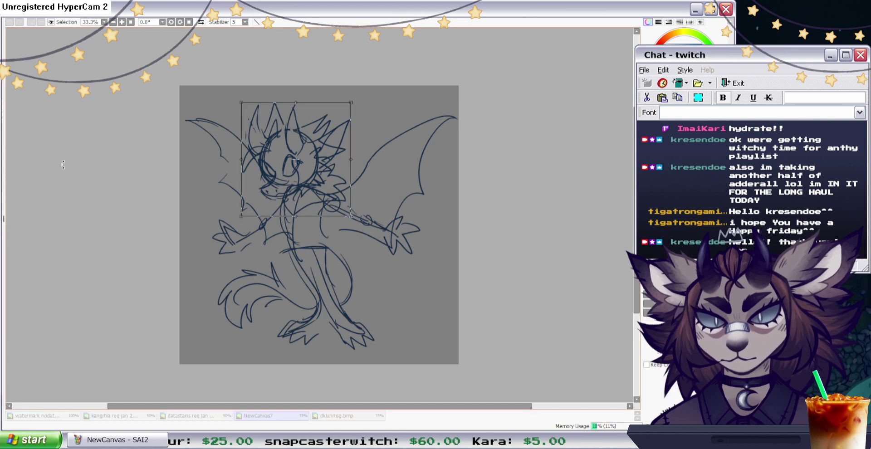
drag(481, 216, 440, 174)
drag(308, 194, 316, 185)
drag(421, 198, 418, 215)
drag(327, 186, 331, 191)
drag(403, 206, 397, 217)
drag(334, 196, 337, 199)
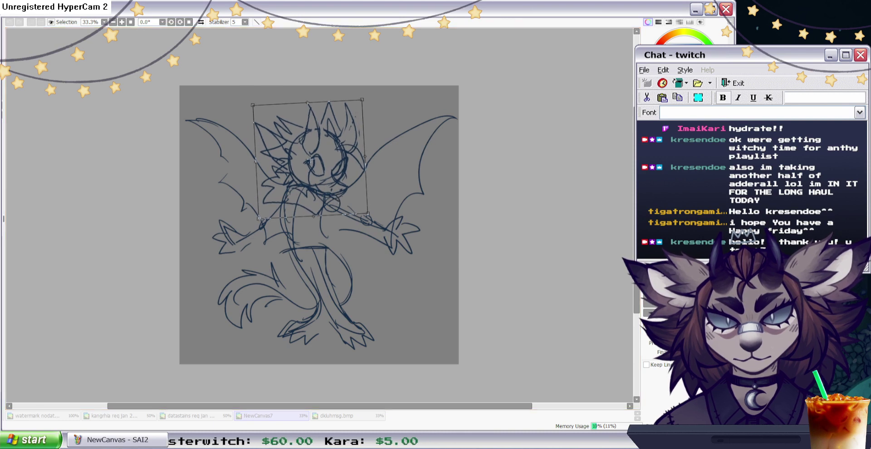
key(Return)
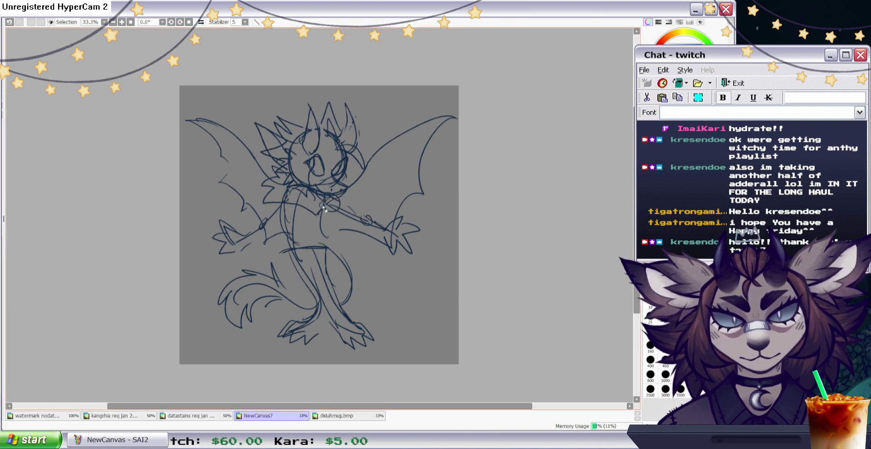
Fade the body sketch and clean up the loose lines under the head and around the waist.
drag(270, 194, 265, 185)
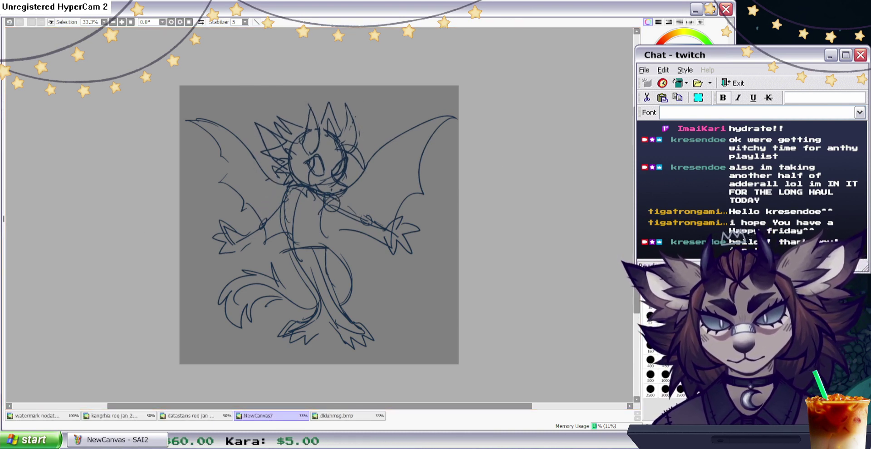
click(1, 109)
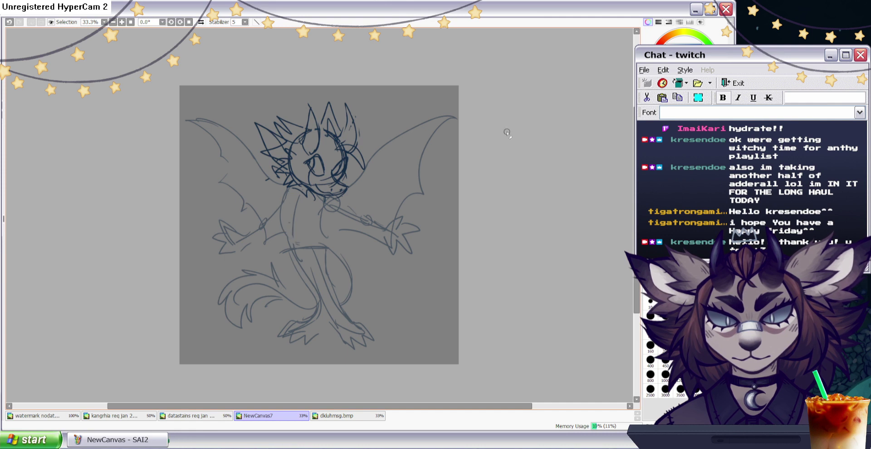
drag(286, 229, 289, 245)
key(n)
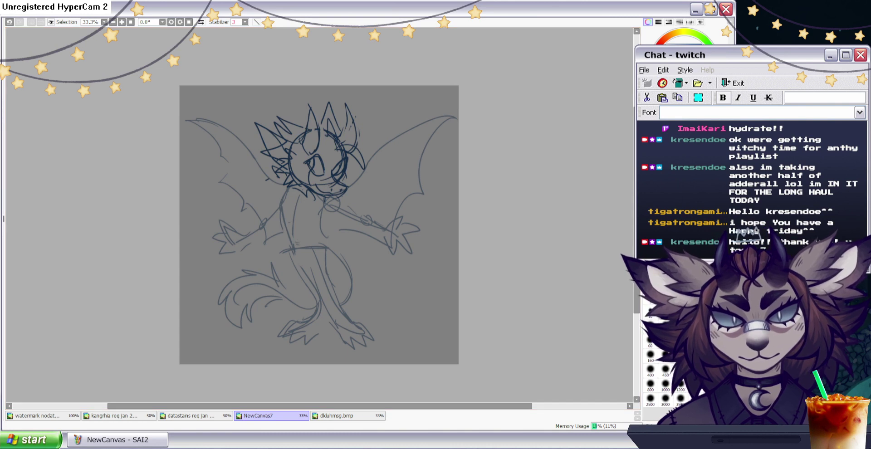
key(e)
drag(288, 250, 295, 261)
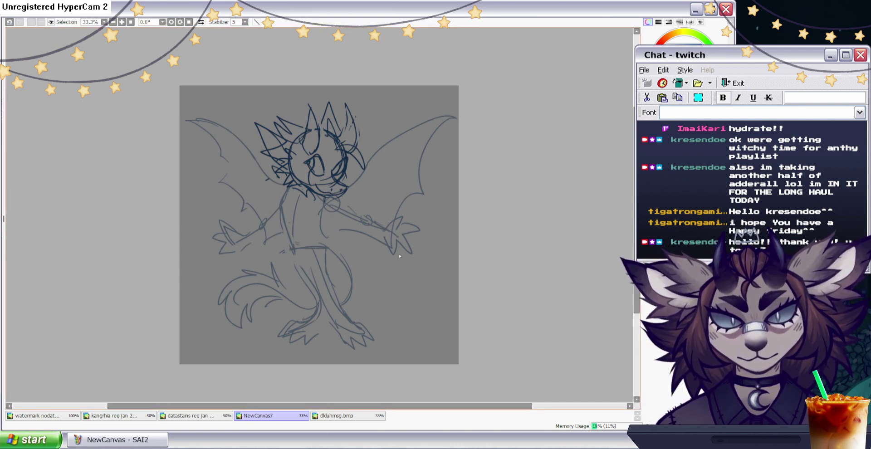
Lasso the hips, legs and tail, rotate and nudge them closer to the torso and clear the selection.
mouse_move(327, 326)
mouse_down()
mouse_move(361, 282)
mouse_move(335, 240)
mouse_move(203, 308)
mouse_move(317, 347)
mouse_move(355, 335)
mouse_up()
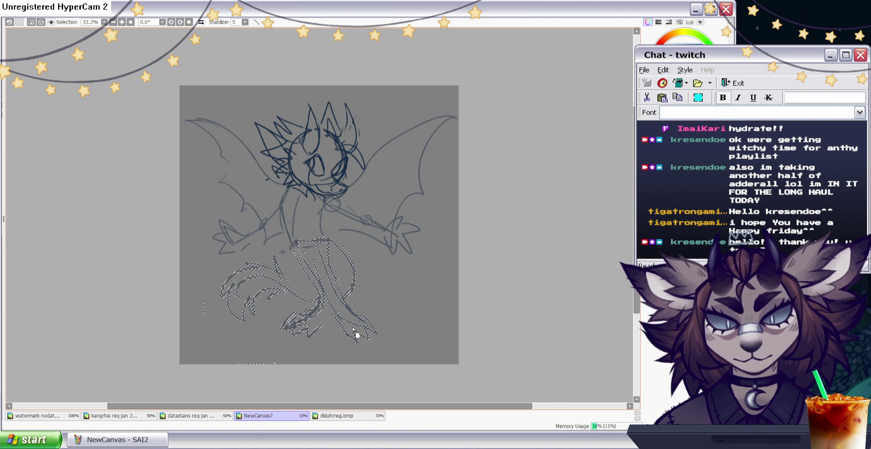
key(ctrl+t)
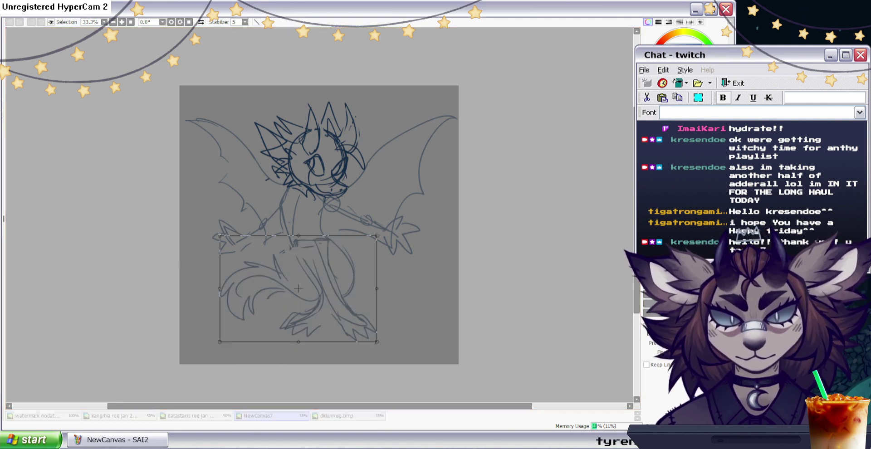
drag(219, 341, 214, 338)
drag(376, 236, 375, 235)
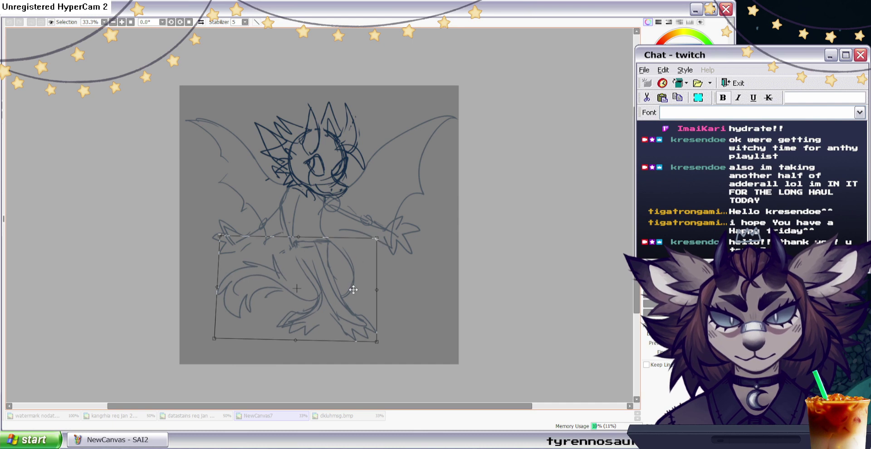
drag(376, 341, 373, 343)
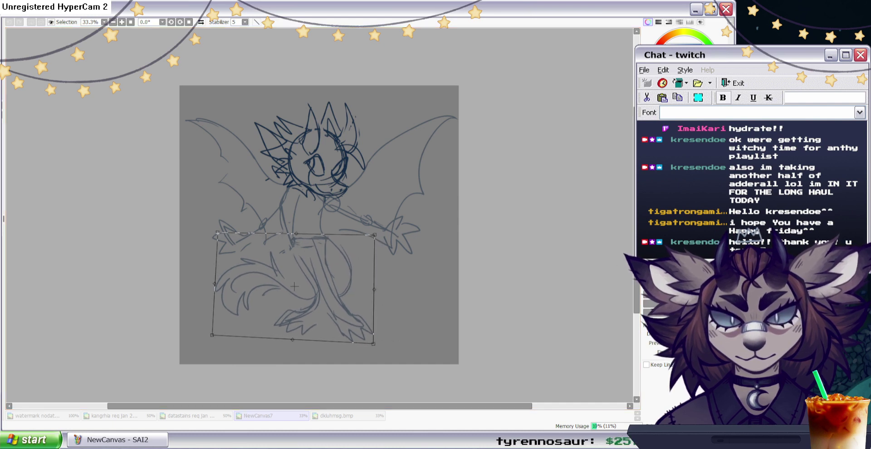
click(653, 295)
click(32, 22)
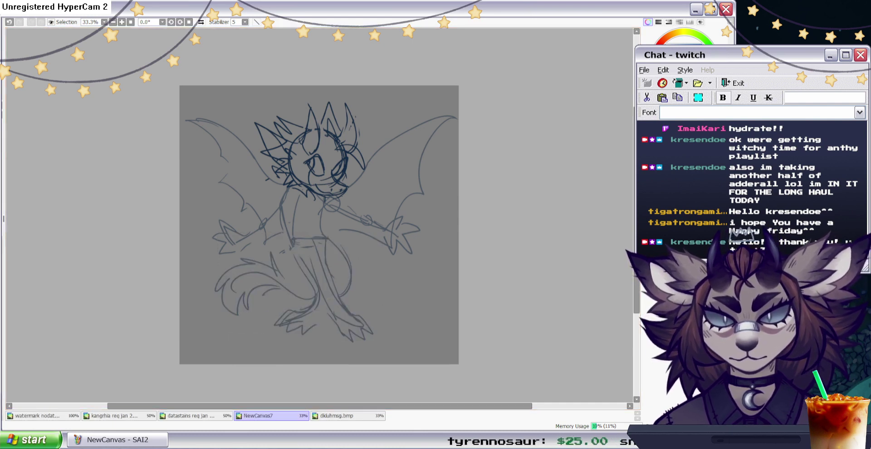
Erase the inner torso and waist lines and redraw the belly and thighs as continuous outlines down to the feet.
key(e)
drag(300, 198, 294, 232)
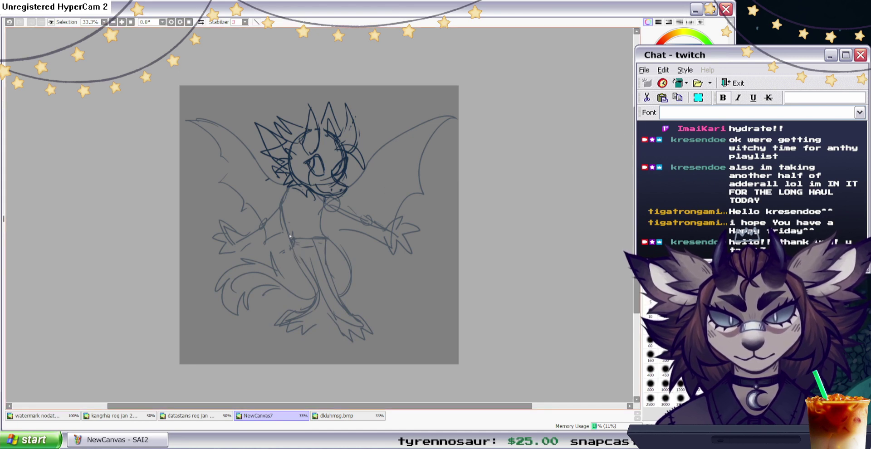
drag(325, 241, 330, 272)
click(671, 174)
mouse_move(323, 238)
mouse_down()
mouse_move(328, 282)
mouse_move(316, 243)
mouse_move(320, 277)
mouse_move(305, 261)
mouse_move(308, 270)
mouse_move(316, 260)
mouse_move(329, 290)
mouse_up()
click(658, 174)
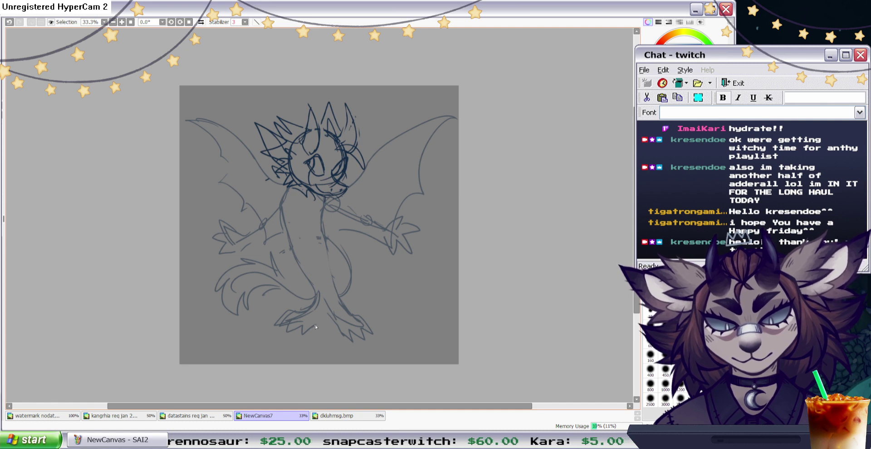
drag(319, 266, 328, 310)
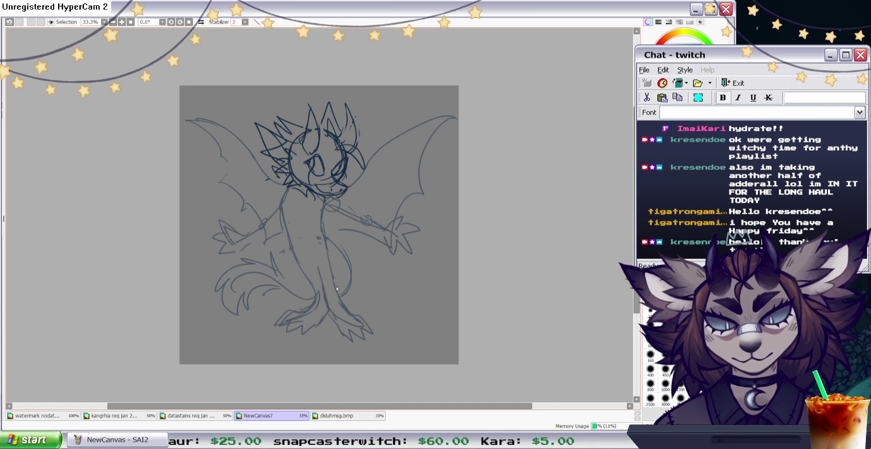
Clean up the overlapping hip and shin lines and refine the outlines of the legs and clawed feet.
key(e)
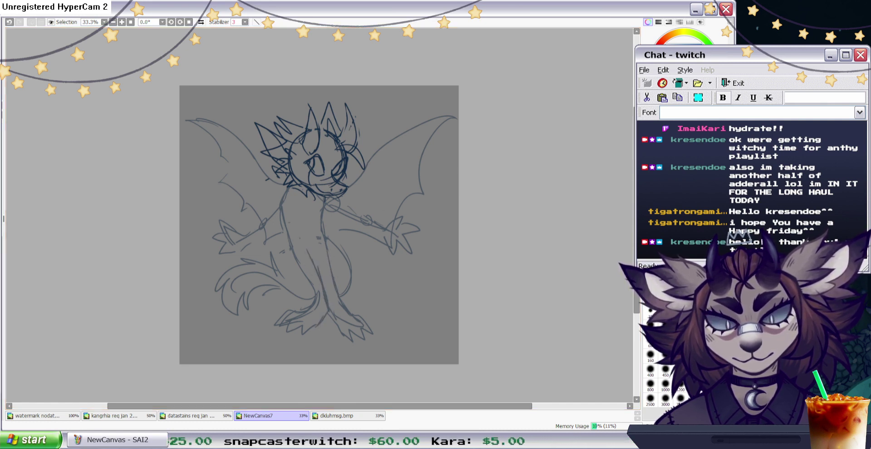
drag(317, 236, 320, 242)
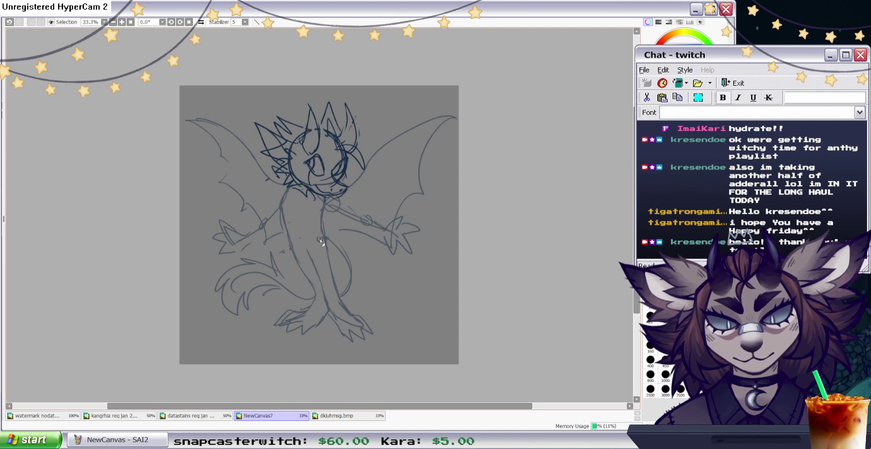
mouse_move(332, 268)
mouse_down()
mouse_move(337, 295)
mouse_move(362, 324)
mouse_move(340, 320)
mouse_up()
key(n)
key(e)
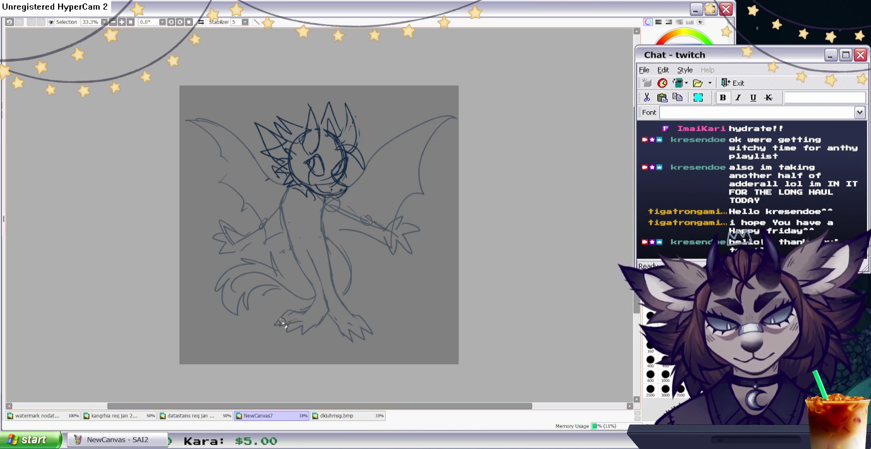
mouse_move(291, 310)
mouse_down()
mouse_move(319, 302)
mouse_move(290, 327)
mouse_up()
key(n)
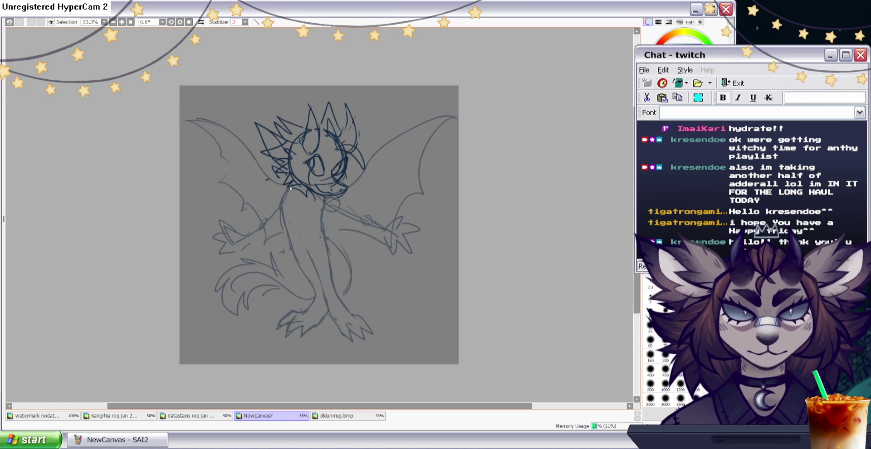
Sketch jagged fur tufts across the chest, at the shoulder and along the side of the torso.
drag(293, 238, 298, 219)
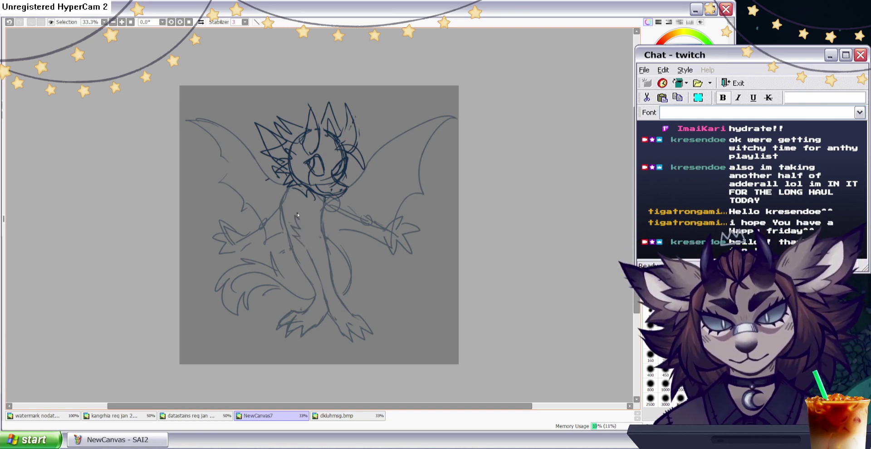
mouse_move(288, 188)
mouse_down()
mouse_move(271, 190)
mouse_move(276, 225)
mouse_up()
drag(286, 218, 313, 218)
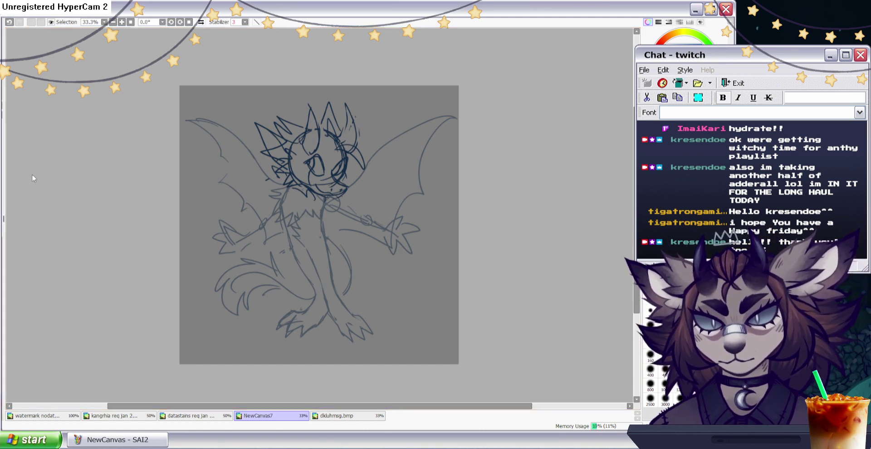
key(ctrl+t)
mouse_move(355, 195)
mouse_down()
mouse_move(336, 195)
mouse_move(345, 192)
mouse_up()
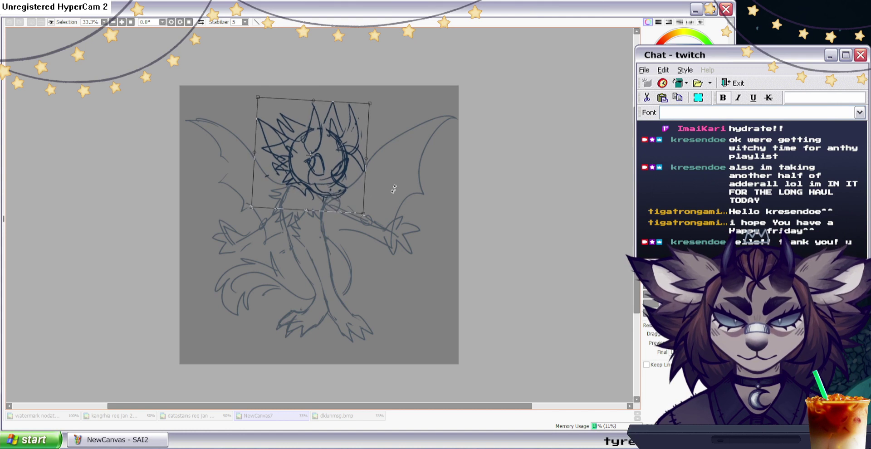
key(Return)
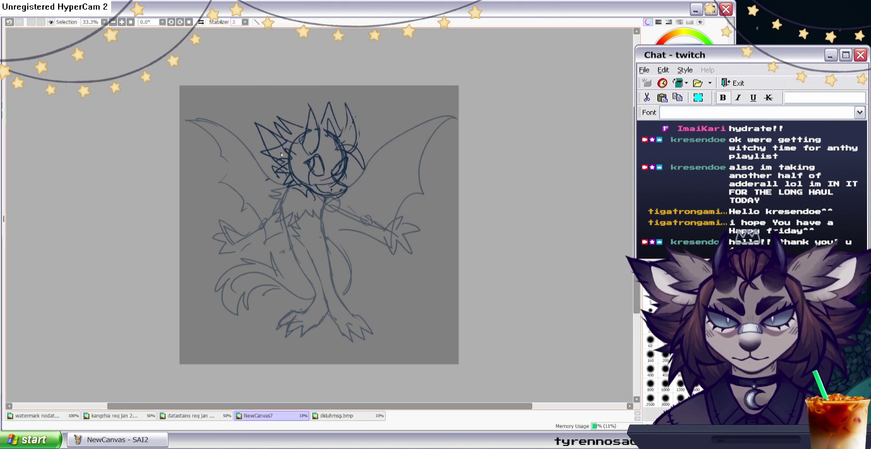
Erase the eyes, mouth and muzzle lines inside the head, keeping the hair and horns.
key(e)
mouse_move(322, 169)
mouse_down()
mouse_move(321, 159)
mouse_move(311, 161)
mouse_move(335, 177)
mouse_move(345, 158)
mouse_move(343, 178)
mouse_move(333, 180)
mouse_move(336, 170)
mouse_move(331, 190)
mouse_move(313, 193)
mouse_move(326, 189)
mouse_up()
key(n)
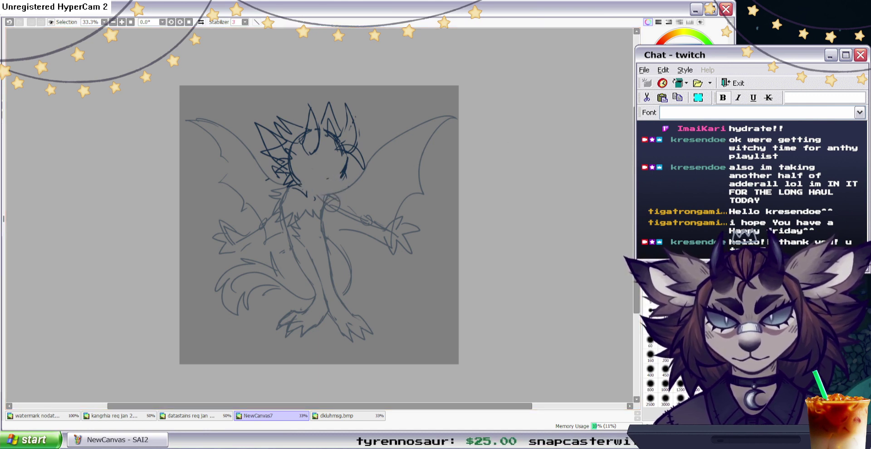
Lasso the front horn, shift it slightly higher on the head and clear the selection.
key(e)
drag(323, 119, 321, 114)
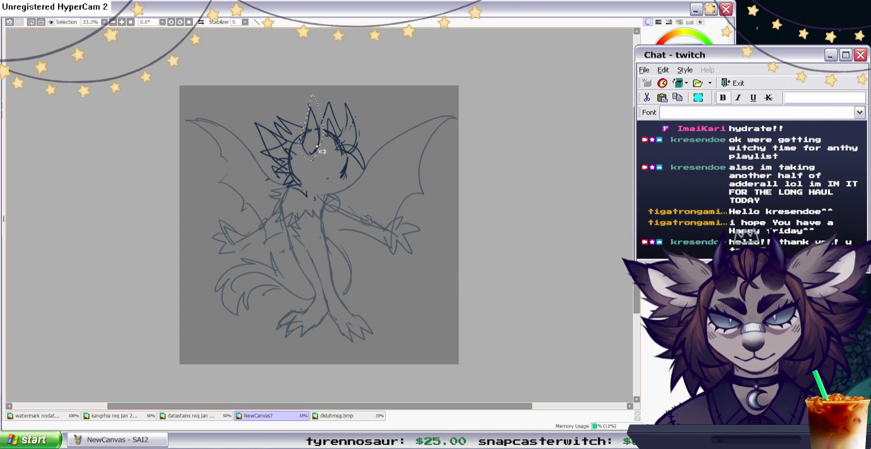
click(34, 21)
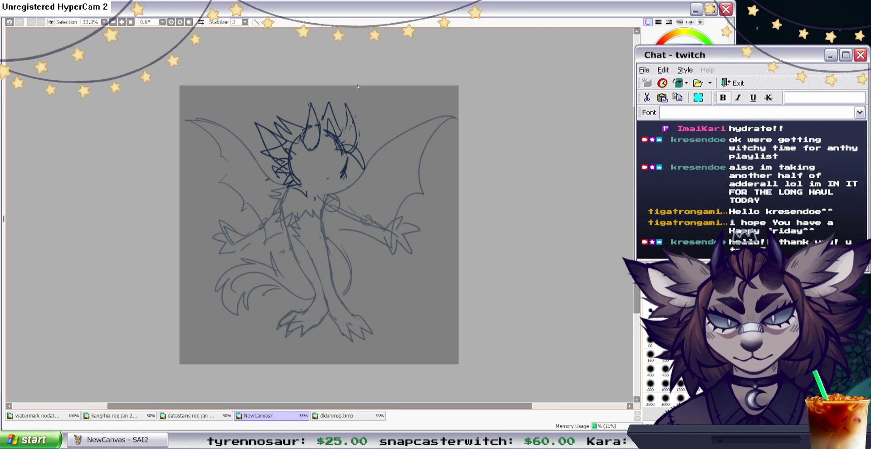
Sketch narrow, slanted angry eyes inside the head and rework the curved lock in front of the face.
drag(344, 146, 367, 178)
mouse_move(344, 153)
mouse_down()
mouse_move(354, 164)
mouse_move(312, 177)
mouse_up()
click(202, 22)
drag(336, 155, 335, 170)
drag(290, 153, 306, 177)
drag(292, 156, 296, 169)
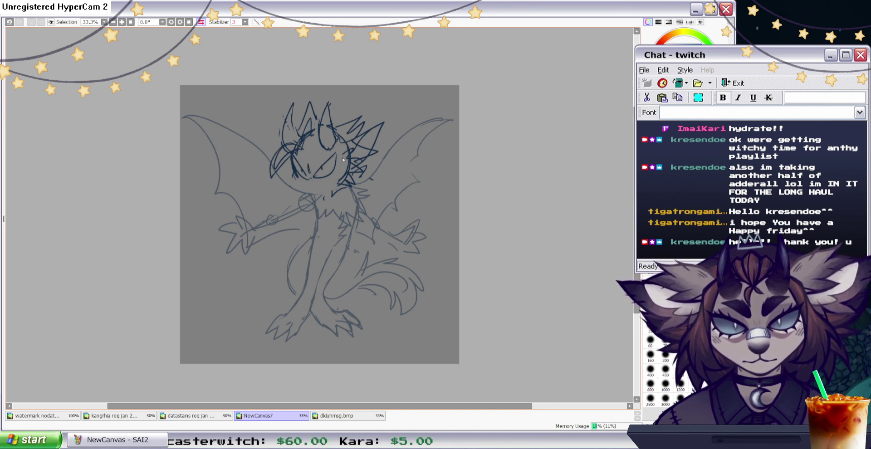
Clean up the lines around the far eye and front lock, comparing the face in mirrored view.
key(e)
mouse_move(296, 144)
mouse_down()
mouse_move(303, 150)
mouse_move(274, 175)
mouse_move(296, 150)
mouse_move(288, 147)
mouse_move(305, 141)
mouse_up()
key(n)
key(ctrl+z)
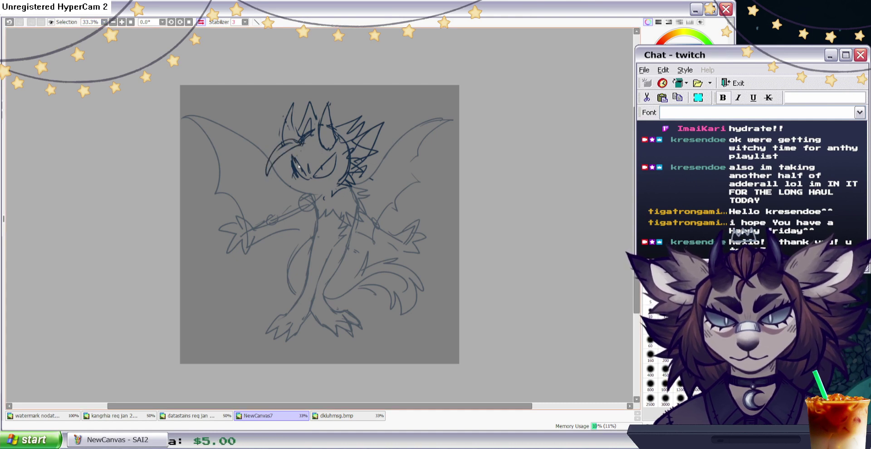
key(h)
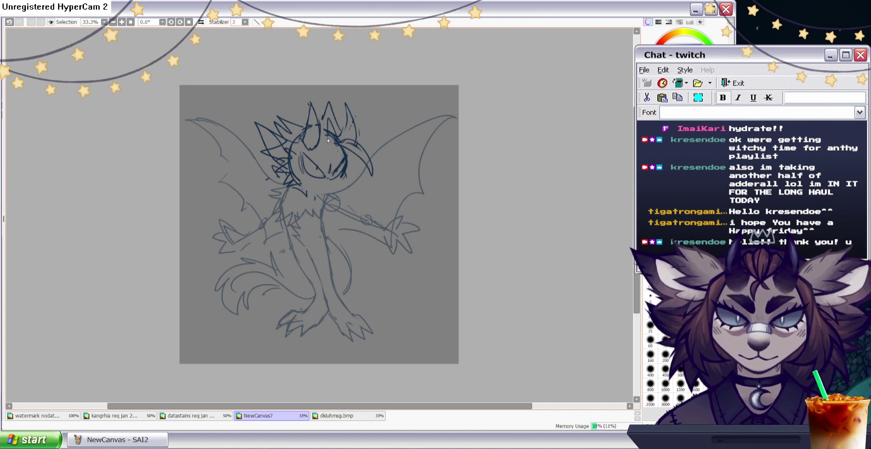
drag(335, 143, 329, 151)
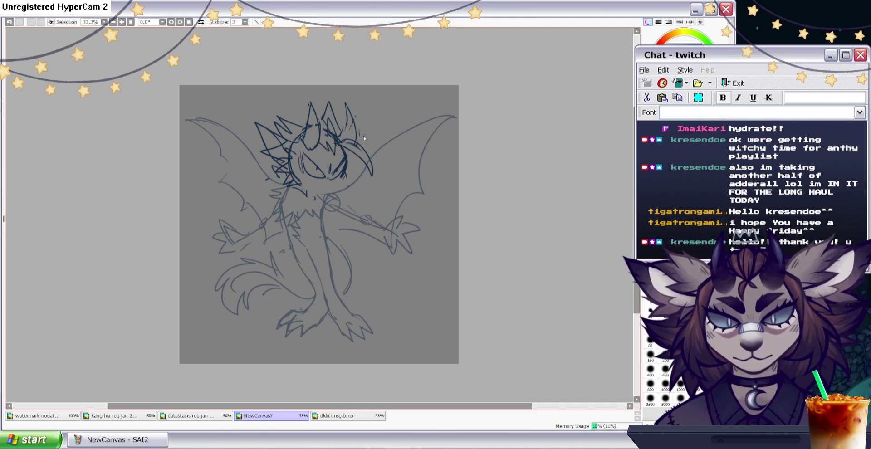
click(653, 128)
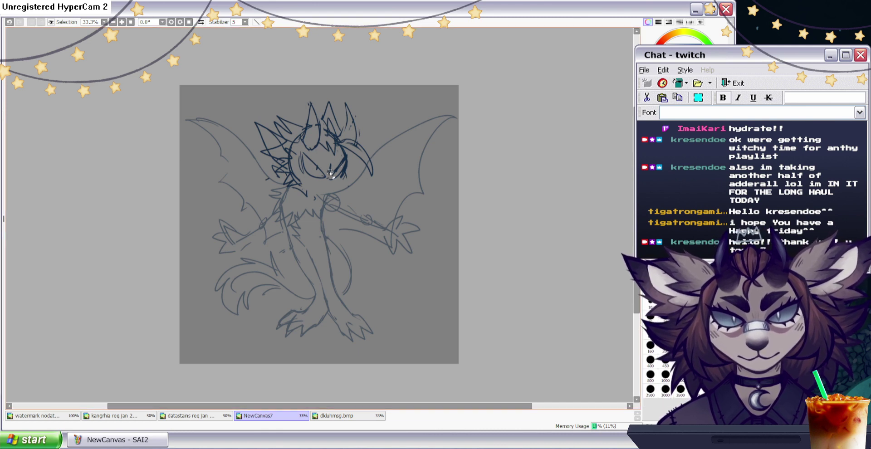
click(658, 136)
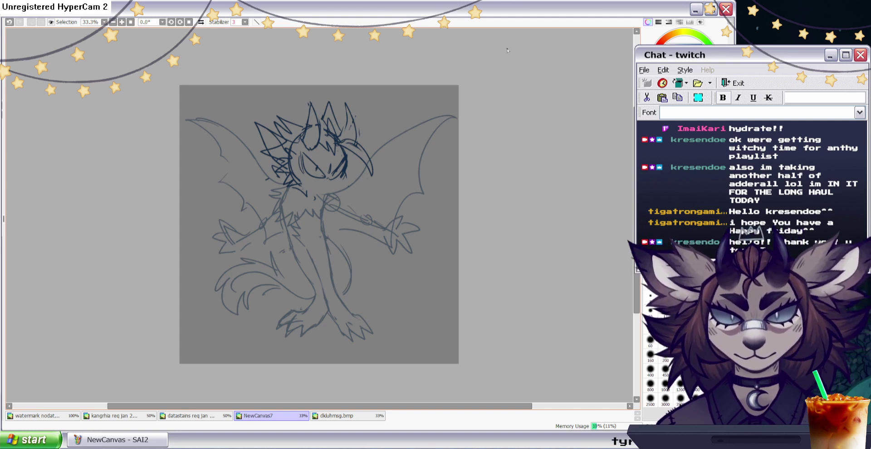
Sketch the small muzzle with nose, smirking mouth and pointed chin below the eyes.
key(h)
key(ctrl+plus)
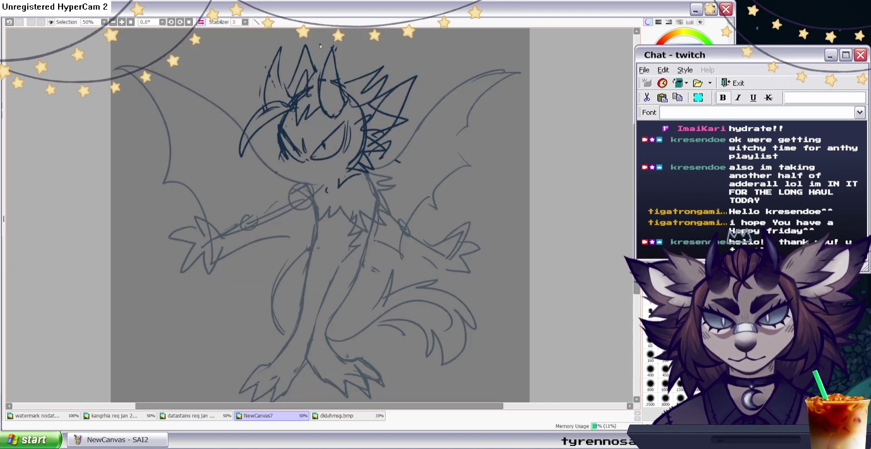
mouse_move(289, 177)
mouse_down()
mouse_move(312, 184)
mouse_move(327, 166)
mouse_move(296, 178)
mouse_move(322, 168)
mouse_move(315, 194)
mouse_move(299, 185)
mouse_up()
click(9, 22)
click(9, 22)
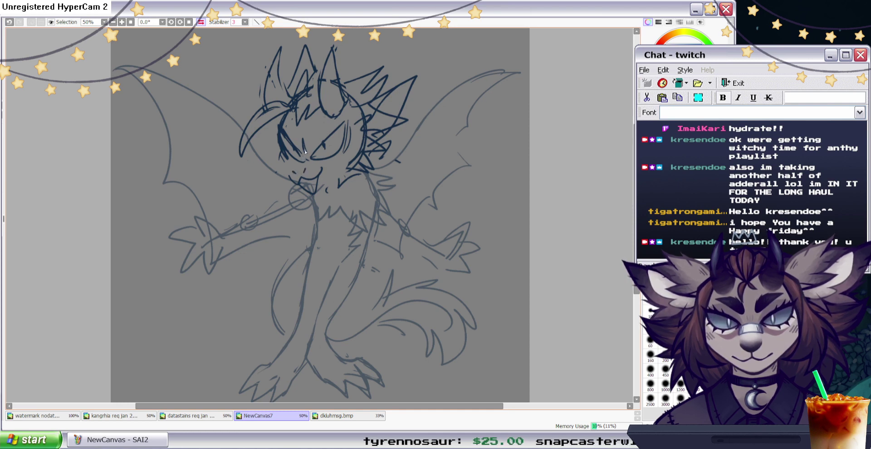
click(680, 136)
drag(302, 160, 300, 163)
key(3)
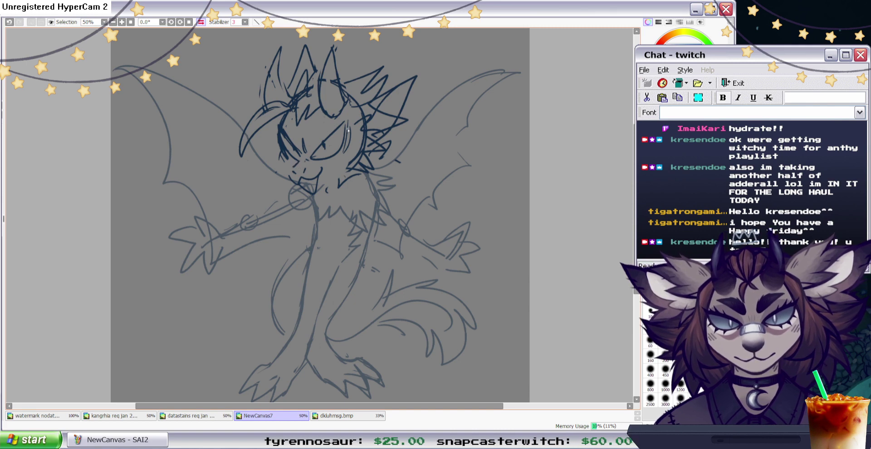
Add fur tufts on the far cheek, a jagged jaw line and short crease strokes between the eyes.
mouse_move(278, 128)
mouse_down()
mouse_move(267, 150)
mouse_move(314, 194)
mouse_move(354, 171)
mouse_up()
key(ctrl+z)
drag(321, 192, 347, 176)
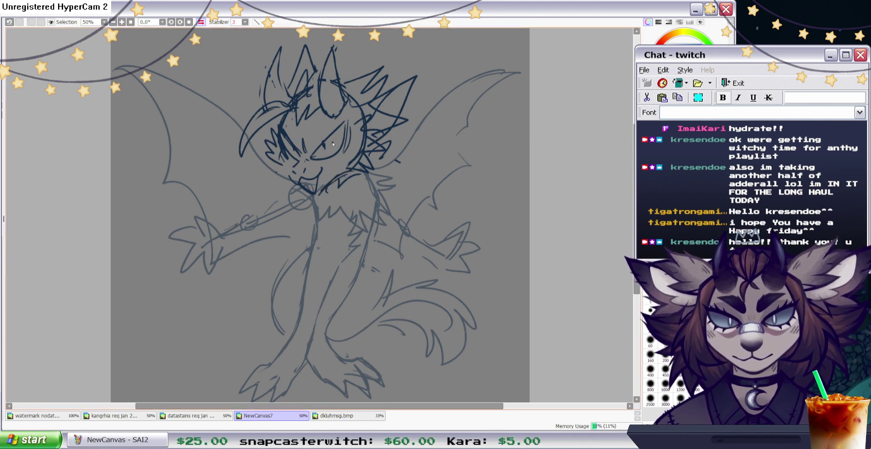
drag(312, 155, 310, 141)
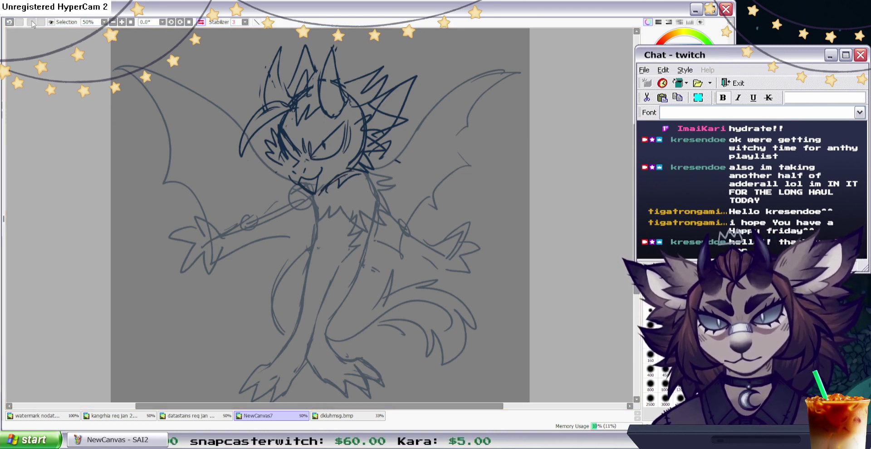
Check the face in mirrored view and erase the old round outline at the back of the head.
key(h)
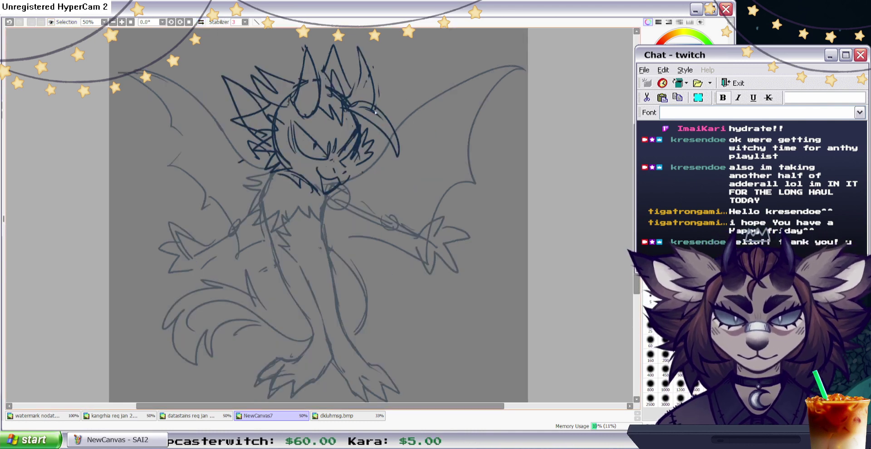
key(l)
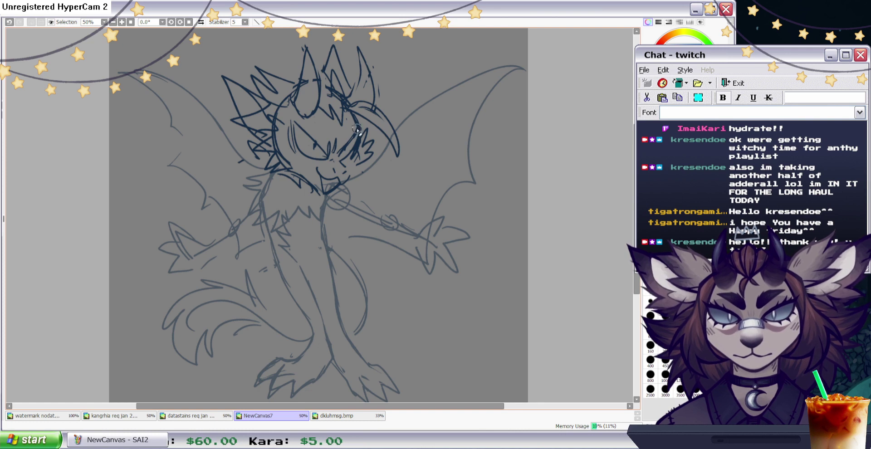
key(3)
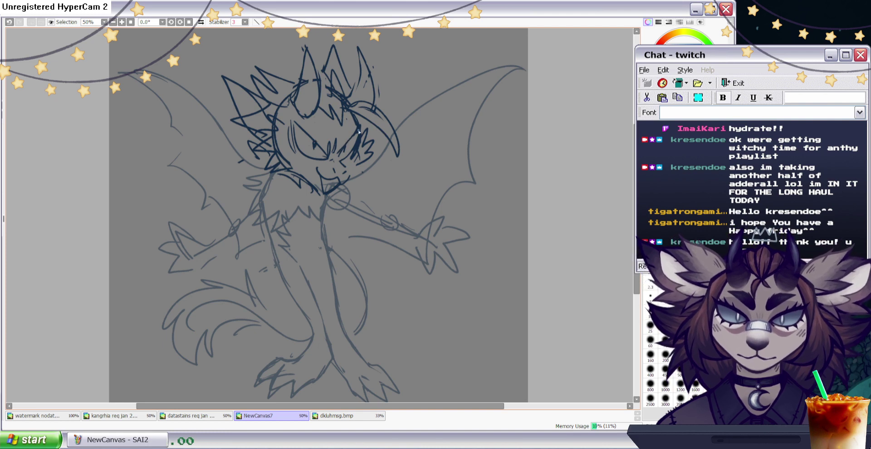
key(5)
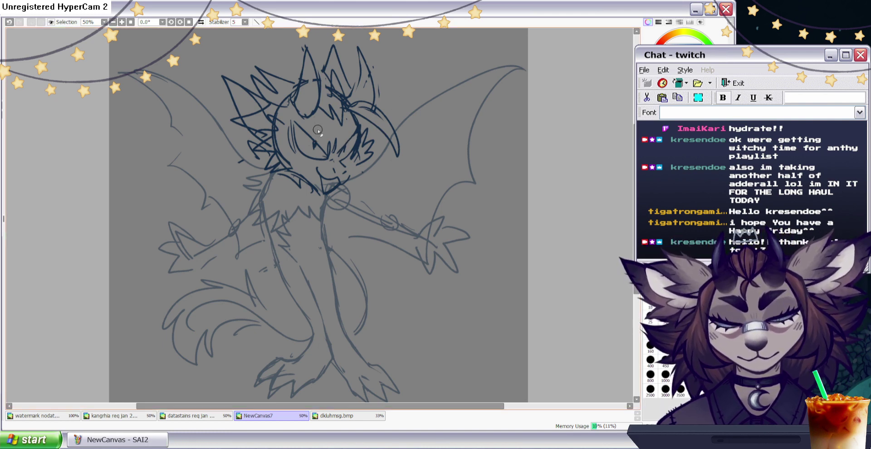
mouse_move(281, 135)
mouse_down()
mouse_move(297, 169)
mouse_move(285, 164)
mouse_up()
key(h)
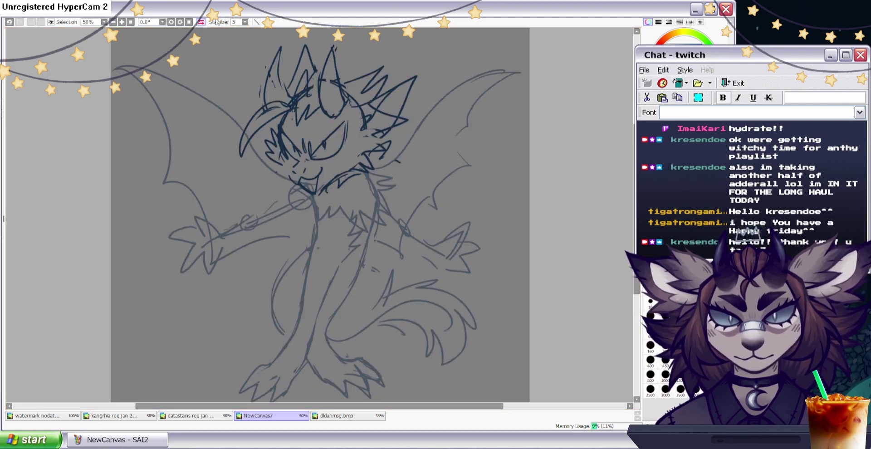
Erase the muzzle and redraw its nose, smile and chin, extending the spiky fur on the far cheek.
key(3)
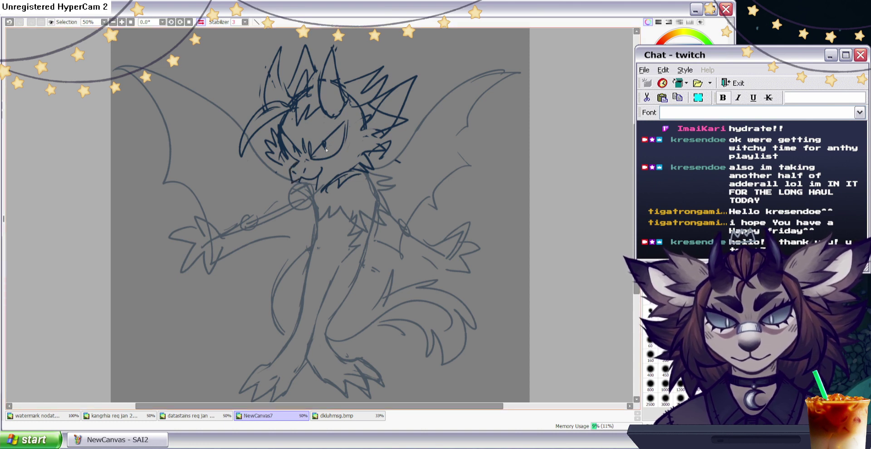
key(5)
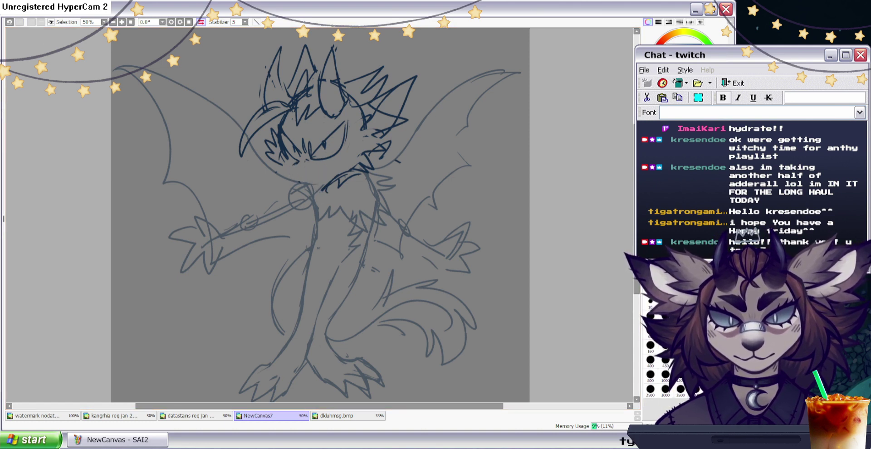
key(n)
mouse_move(299, 160)
mouse_down()
mouse_move(300, 187)
mouse_move(331, 170)
mouse_move(323, 196)
mouse_up()
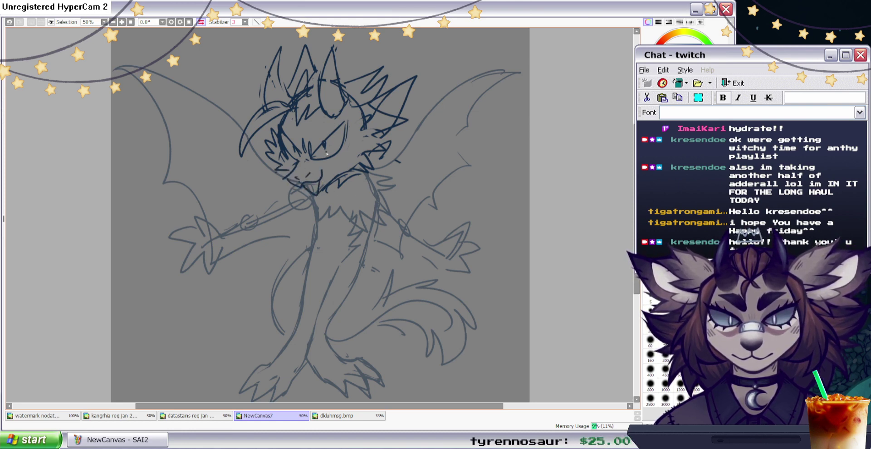
mouse_move(320, 188)
mouse_down()
mouse_move(362, 177)
mouse_move(349, 173)
mouse_move(326, 198)
mouse_move(323, 191)
mouse_up()
Erase the rough near-cheek and jaw lines and redraw them as one jagged fur outline.
key(e)
mouse_move(398, 161)
mouse_down()
mouse_move(362, 166)
mouse_move(391, 146)
mouse_up()
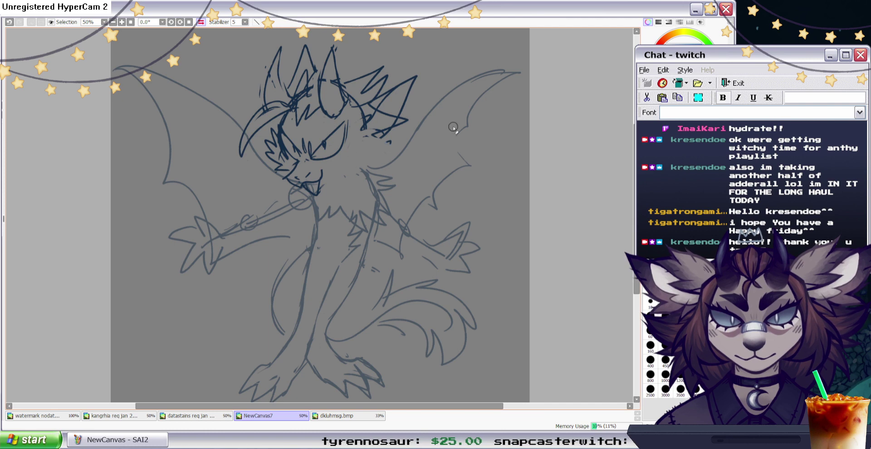
key(n)
mouse_move(318, 197)
mouse_down()
mouse_move(386, 147)
mouse_move(386, 131)
mouse_move(373, 149)
mouse_up()
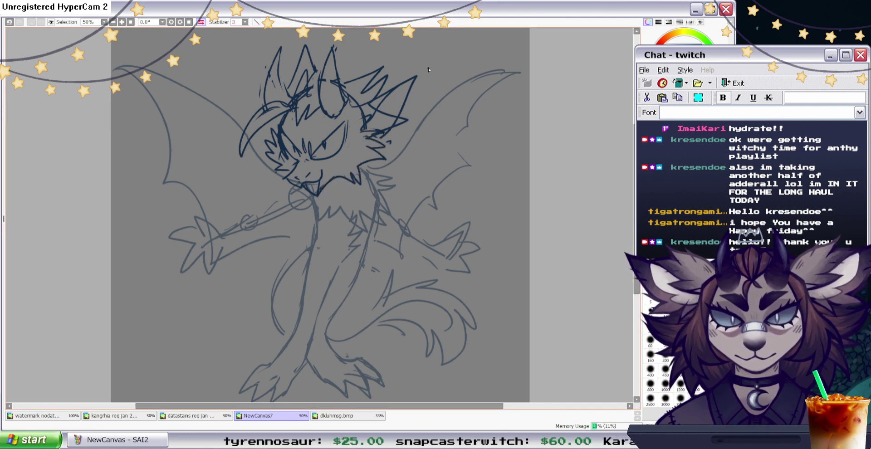
Add a hair spike behind the near horn and thicken the upper lid of the near eye.
drag(340, 77, 347, 84)
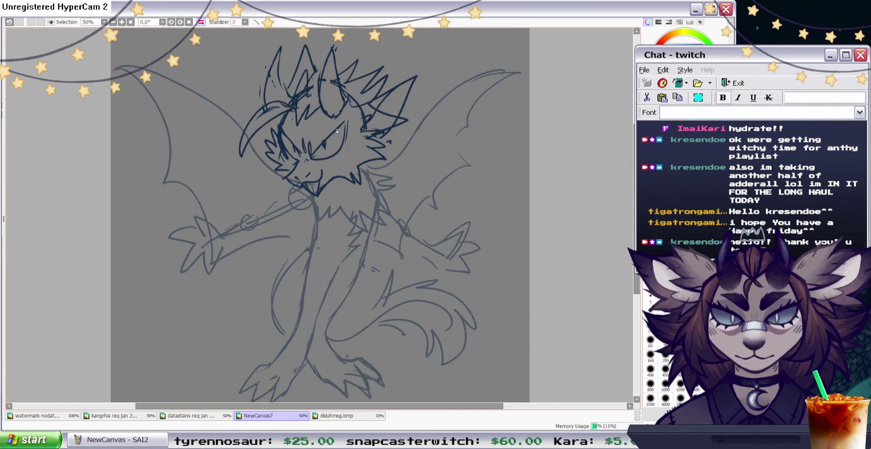
drag(311, 153, 336, 127)
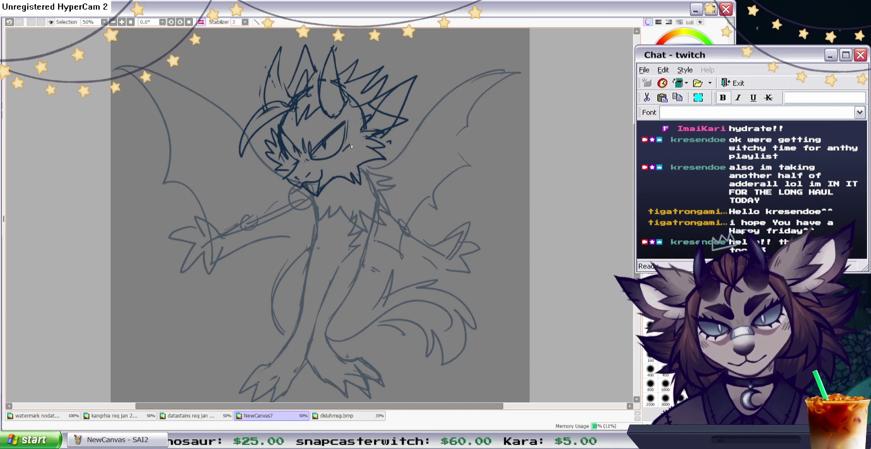
Lasso the muzzle, tilt it slightly with a transform and clear the selection.
mouse_move(325, 198)
mouse_down()
mouse_move(331, 172)
mouse_move(300, 165)
mouse_move(288, 172)
mouse_move(345, 254)
mouse_move(308, 188)
mouse_up()
key(ctrl+t)
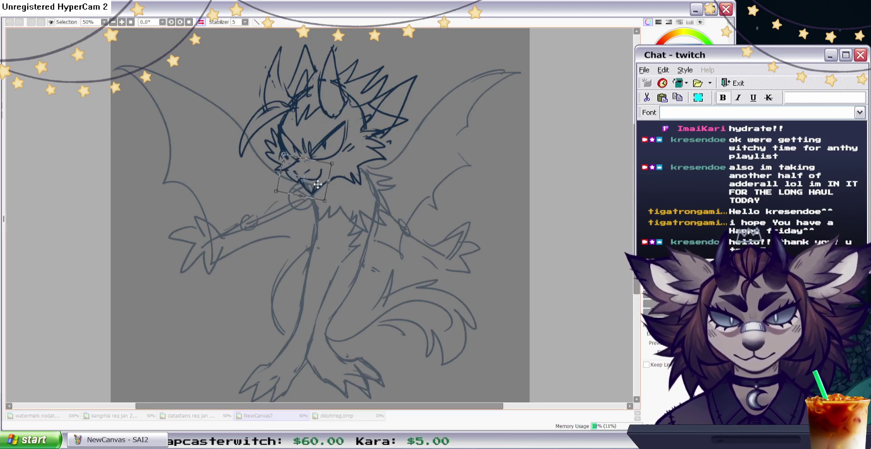
key(Return)
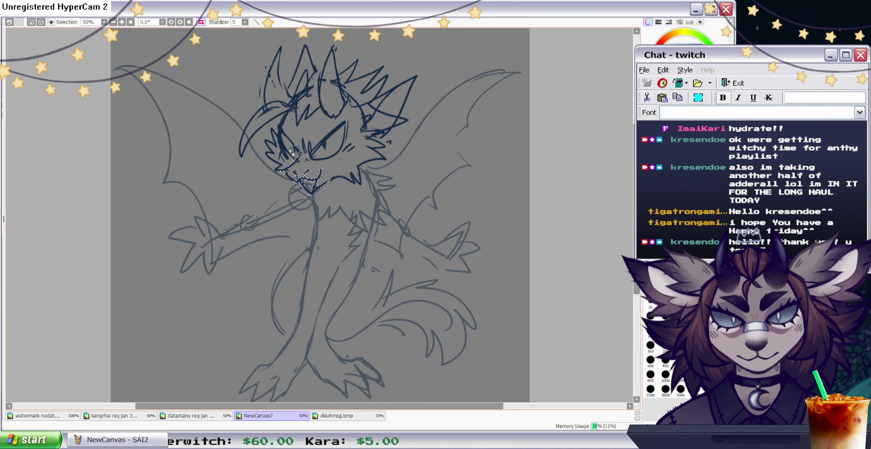
click(41, 23)
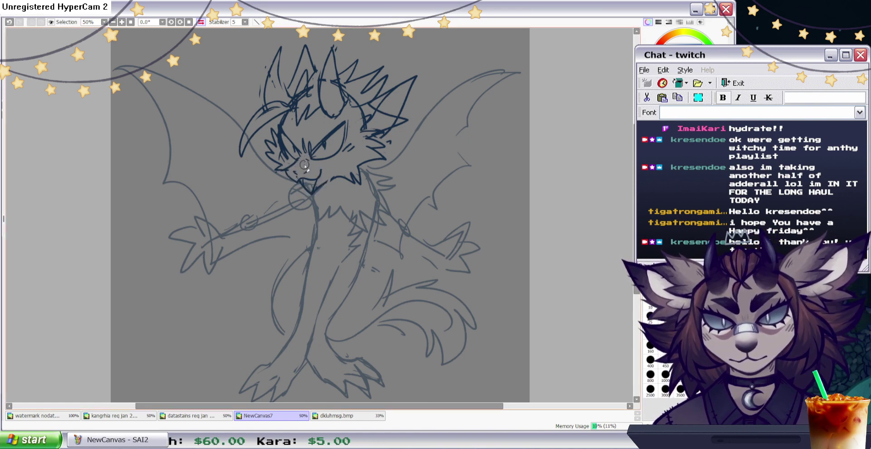
Clean up the lines around the nose and redraw the underside of the jaw.
drag(301, 173, 305, 175)
click(666, 213)
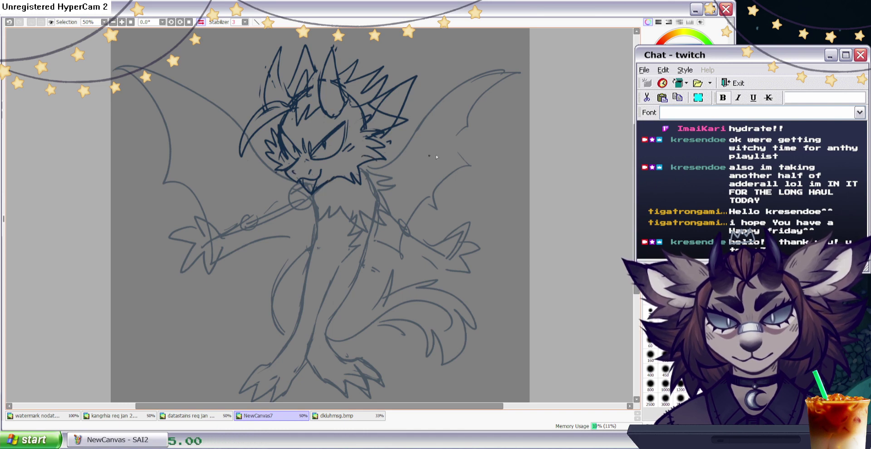
click(680, 213)
drag(343, 176, 323, 187)
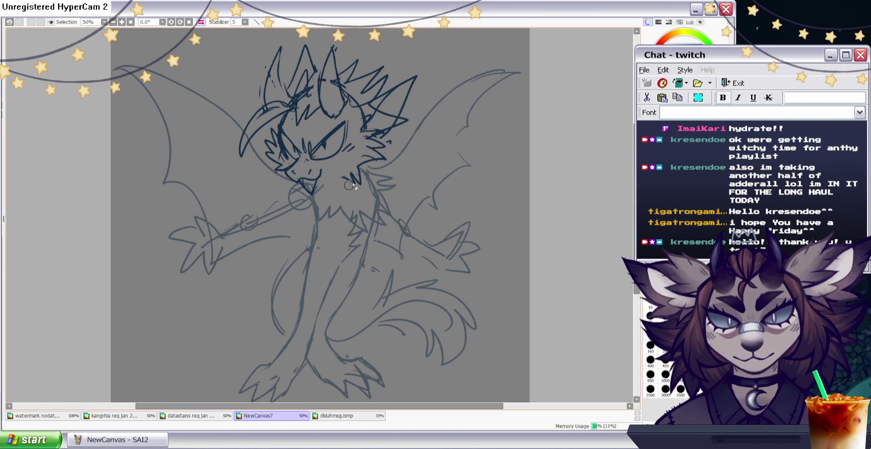
key(e)
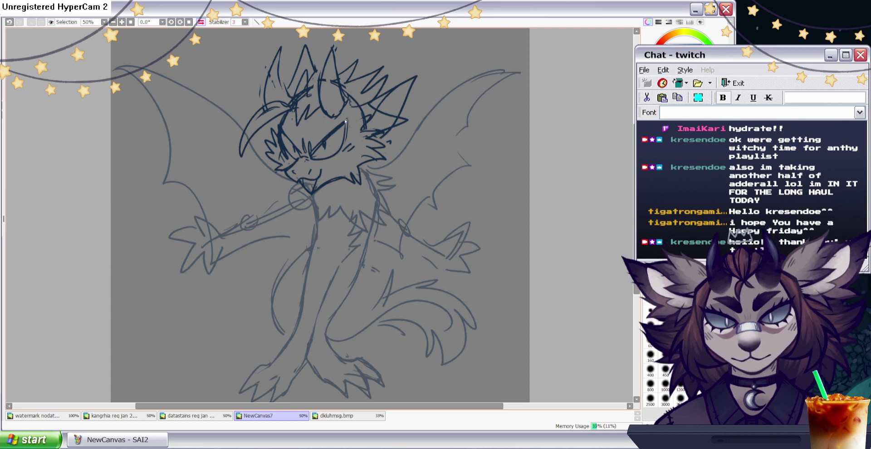
Erase the heavy strokes in the near eye and refine its lid and pupil.
key(e)
mouse_move(323, 140)
mouse_down()
mouse_move(321, 155)
mouse_move(314, 148)
mouse_up()
key(e)
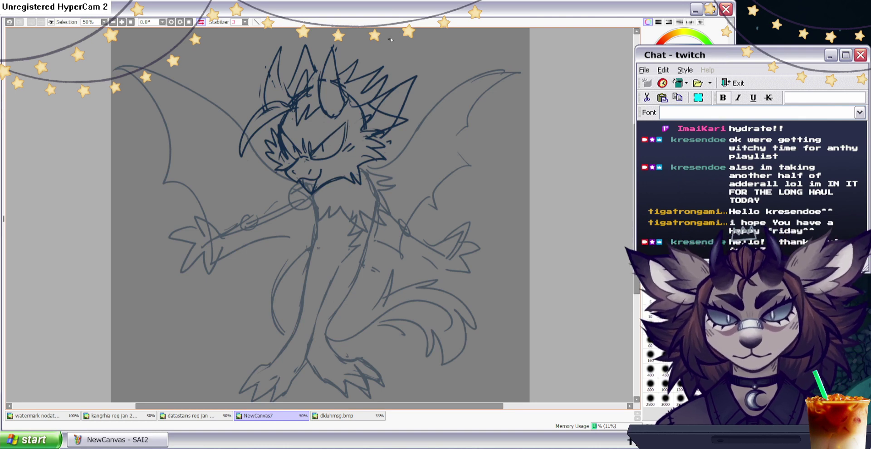
Mirror the view, reposition and slightly shrink the head on the neck, and touch up beside the cheek.
click(200, 22)
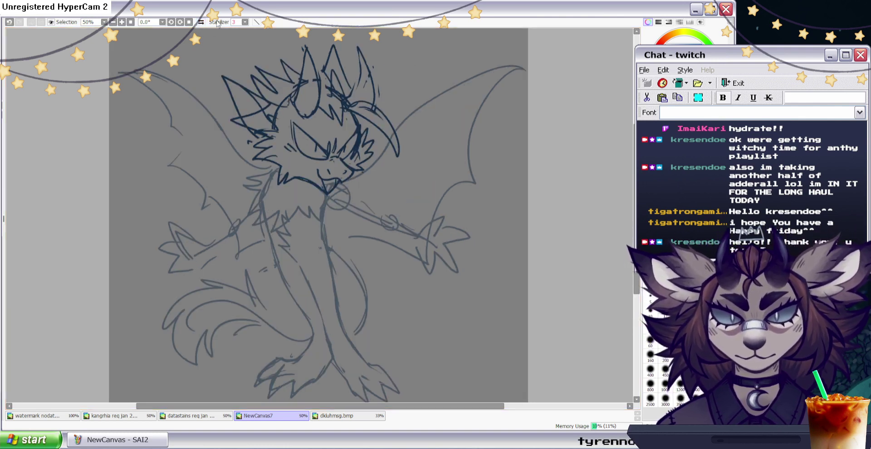
drag(71, 196, 67, 189)
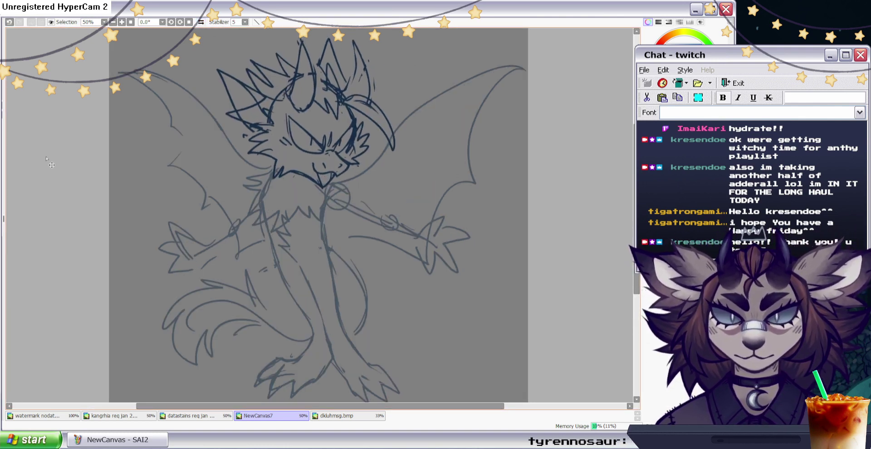
key(ctrl+minus)
key(ctrl+t)
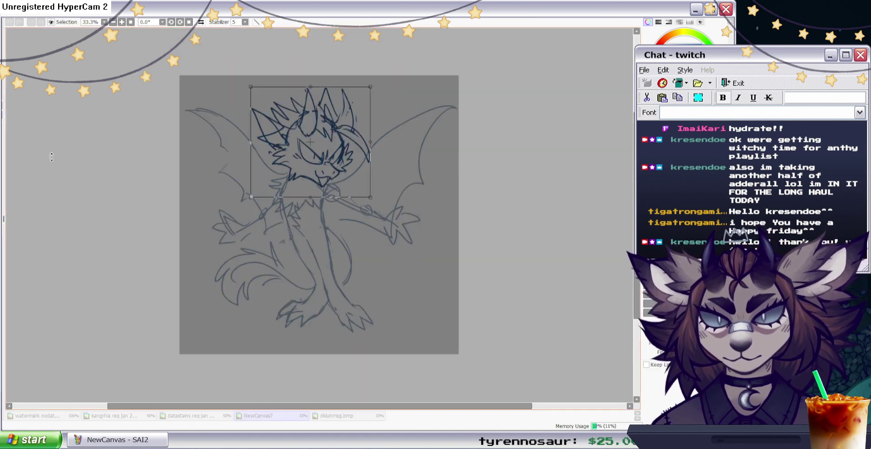
drag(376, 187, 336, 186)
key(n)
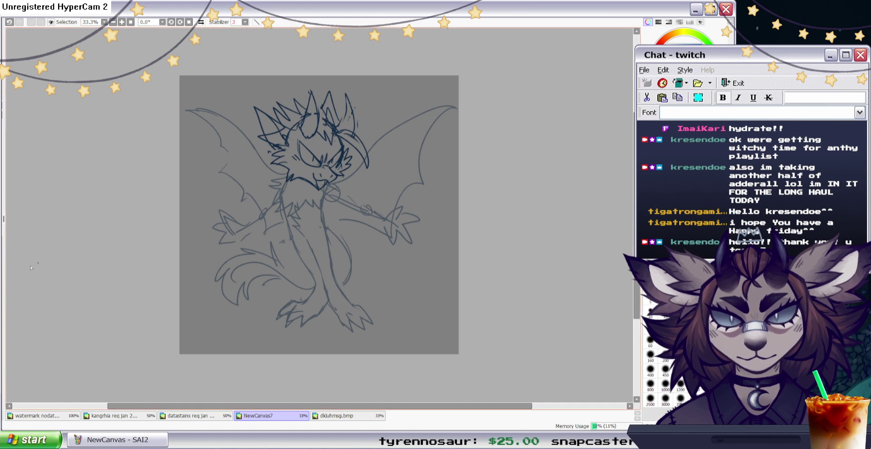
drag(267, 149, 272, 152)
click(662, 145)
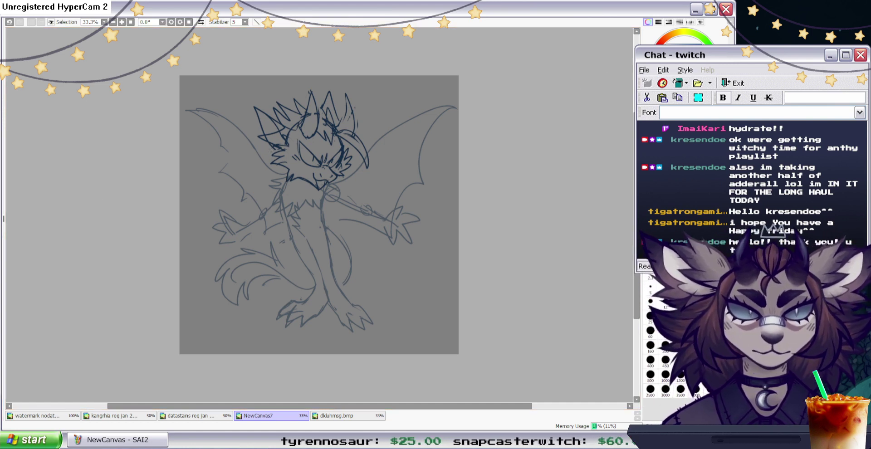
Clean up the lines around the far horn and ear, and sketch new spiky hair tufts between the horns.
key(e)
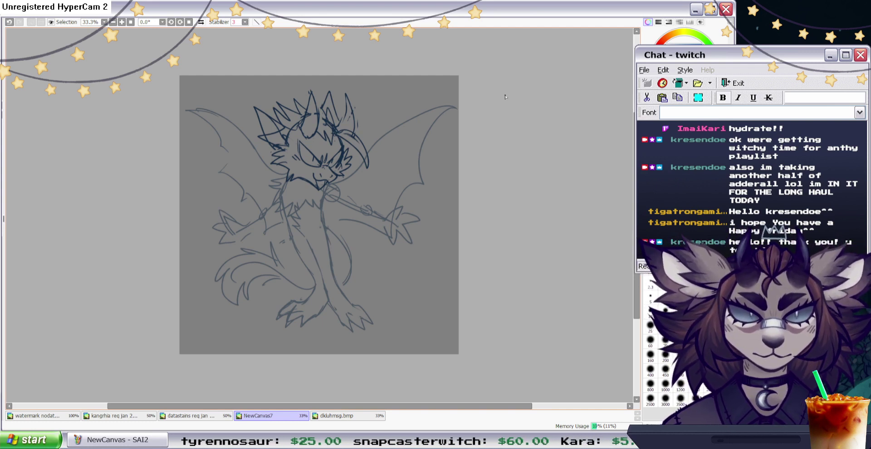
drag(346, 95, 354, 119)
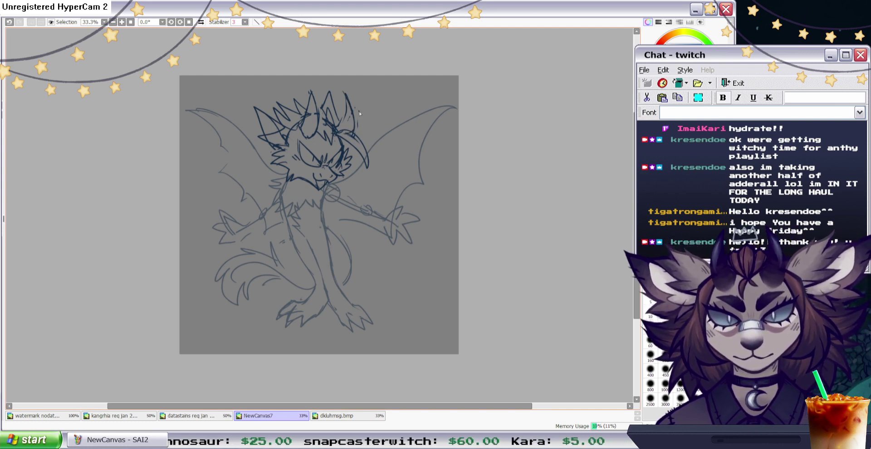
click(662, 145)
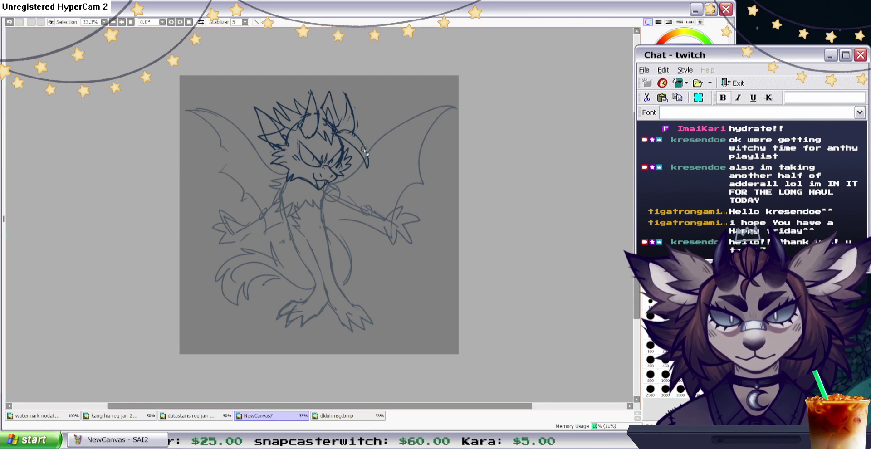
drag(331, 135, 319, 102)
click(659, 145)
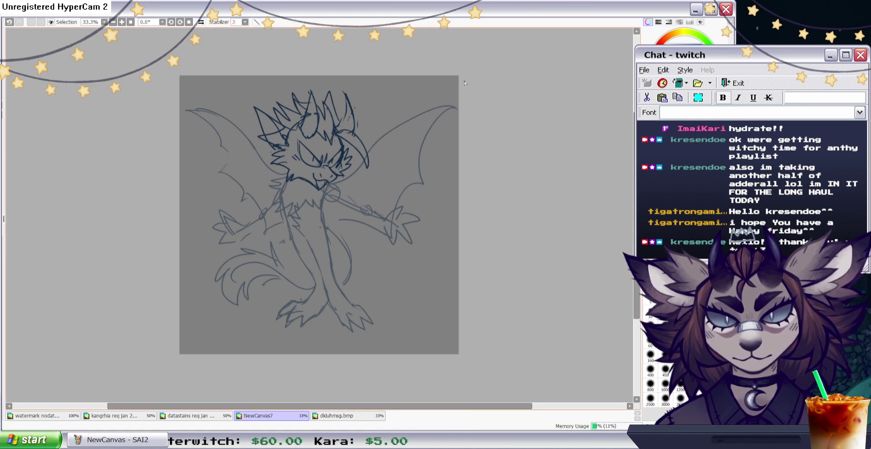
Reshape the hair spikes between the near ear and the horns, erasing excess strokes and adding more locks.
mouse_move(299, 105)
mouse_down()
mouse_move(276, 96)
mouse_move(287, 121)
mouse_up()
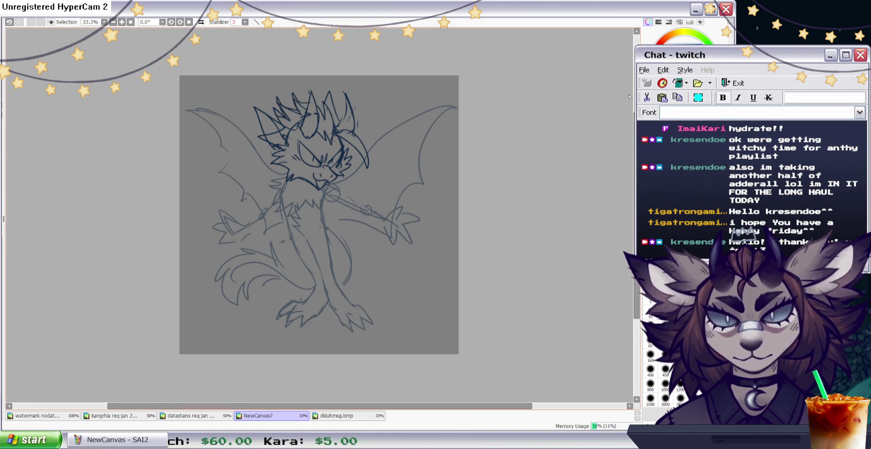
key(e)
drag(311, 90, 309, 95)
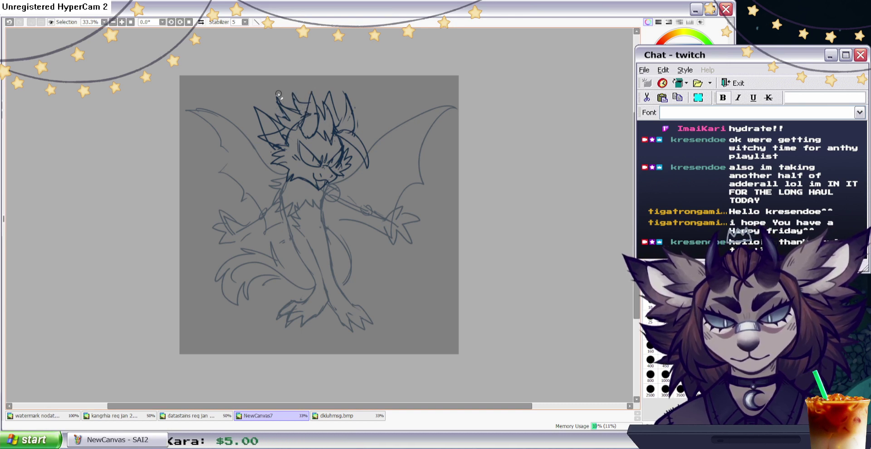
click(654, 150)
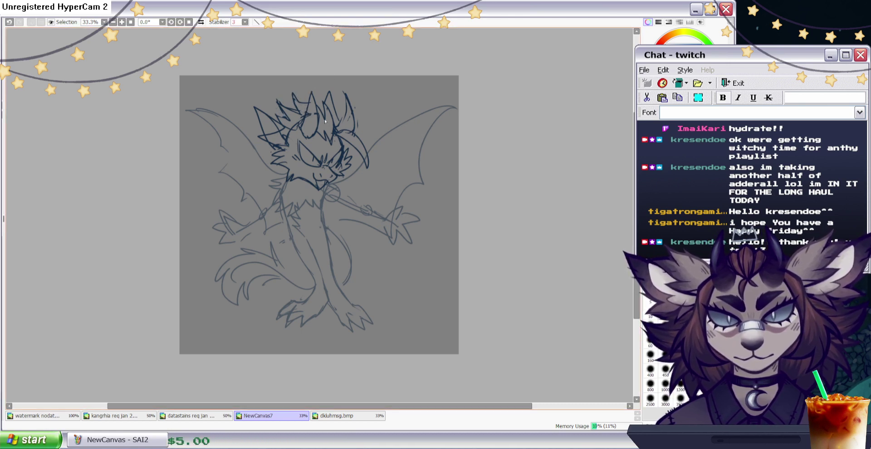
mouse_move(339, 118)
mouse_down()
mouse_move(320, 113)
mouse_move(346, 94)
mouse_move(308, 90)
mouse_move(306, 123)
mouse_up()
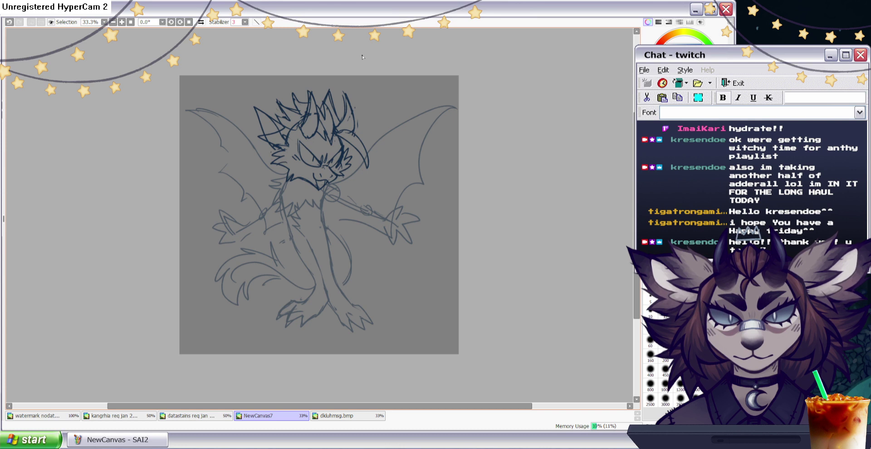
Add brow creases and inner fur to the near ear, and try an ear outline beside the far horn before undoing it.
drag(344, 154, 362, 138)
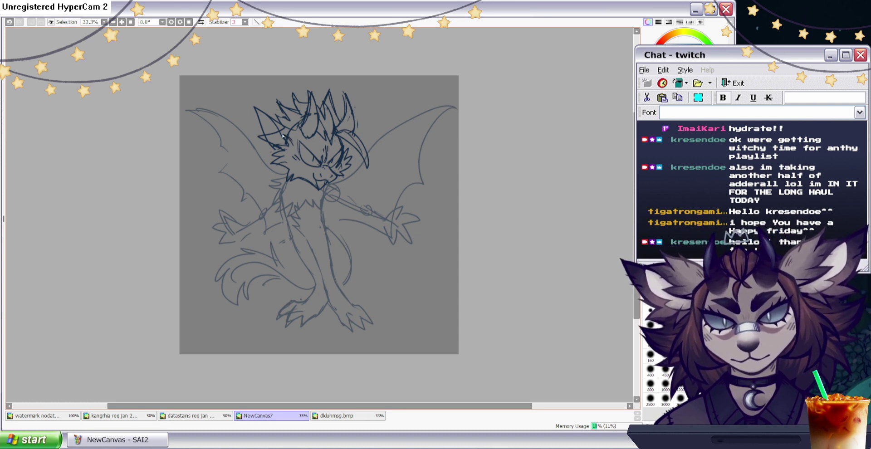
mouse_move(274, 126)
mouse_down()
mouse_move(260, 135)
mouse_move(268, 137)
mouse_up()
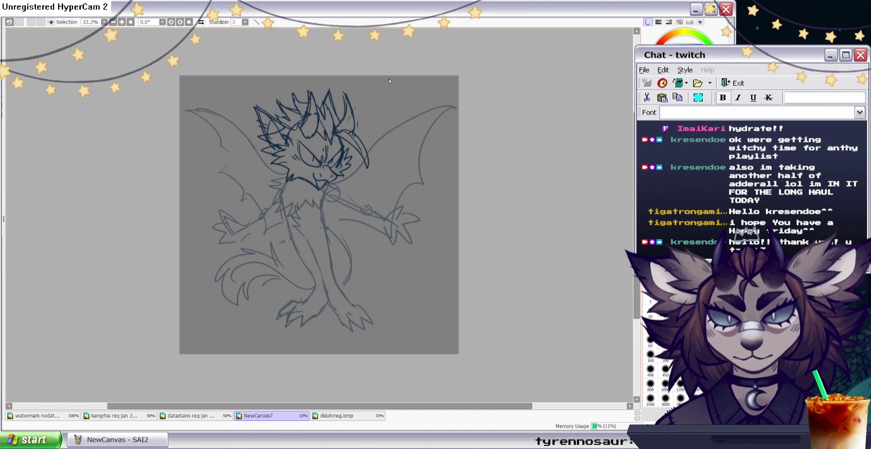
mouse_move(331, 117)
mouse_down()
mouse_move(345, 110)
mouse_move(357, 124)
mouse_up()
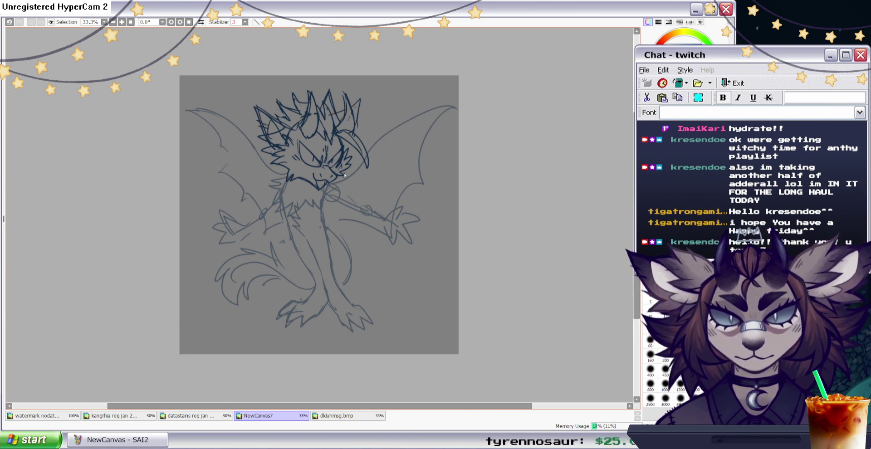
key(ctrl+z)
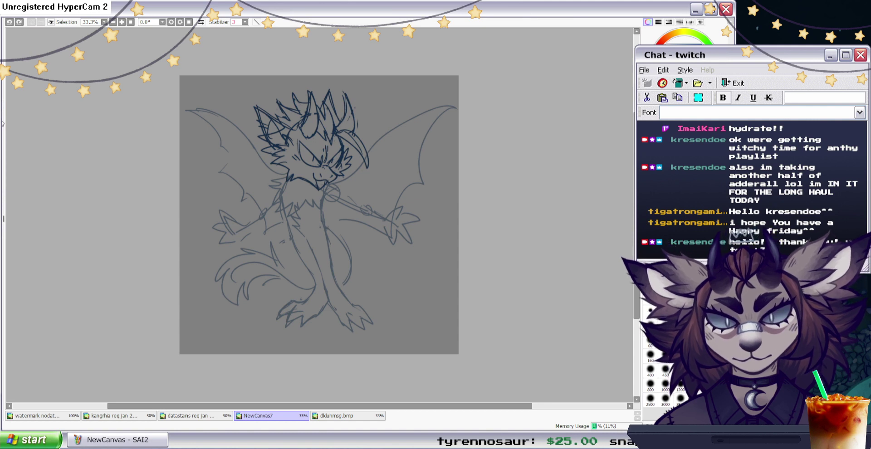
Transform the head layer to tilt the head slightly and raise it a little above the body.
key(ctrl+t)
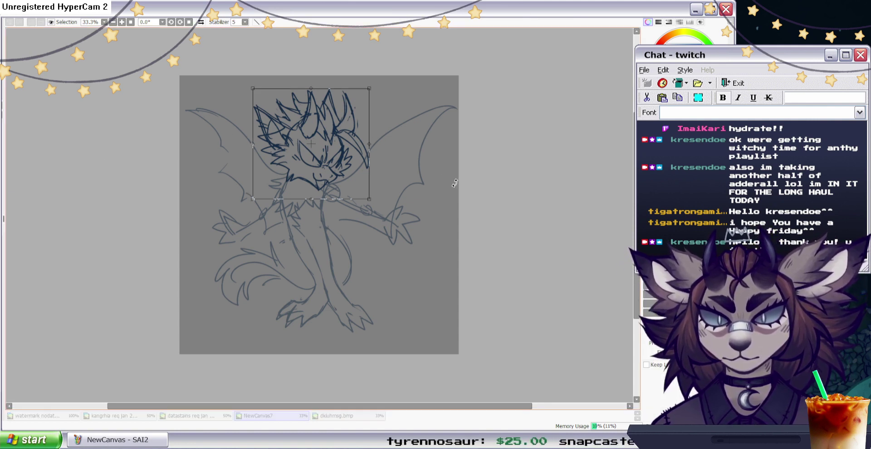
drag(445, 171, 448, 208)
drag(352, 195, 350, 188)
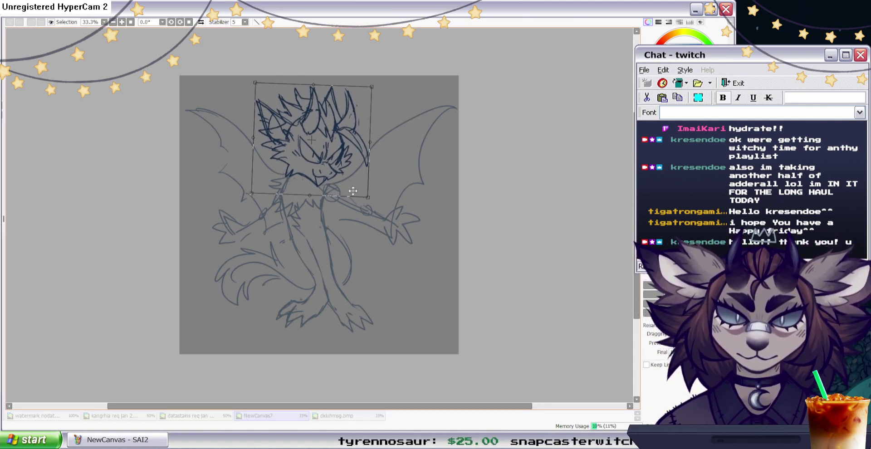
key(Return)
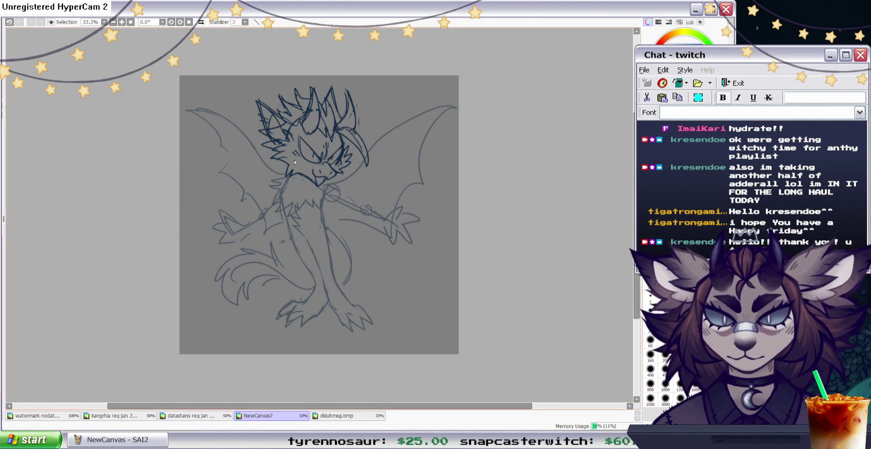
Sketch a fluffy fur ruff around the neck and chest, erasing the old neck and shoulder lines beneath it.
drag(275, 165, 270, 168)
mouse_move(271, 172)
mouse_down()
mouse_move(263, 189)
mouse_move(275, 201)
mouse_up()
key(e)
mouse_move(283, 164)
mouse_down()
mouse_move(270, 179)
mouse_move(287, 177)
mouse_move(286, 201)
mouse_up()
key(b)
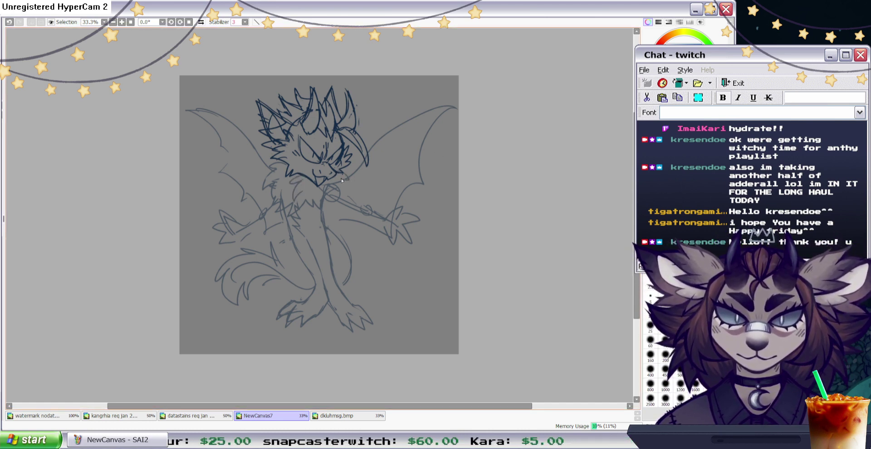
key(e)
mouse_move(349, 175)
mouse_down()
mouse_move(330, 193)
mouse_move(315, 191)
mouse_up()
key(n)
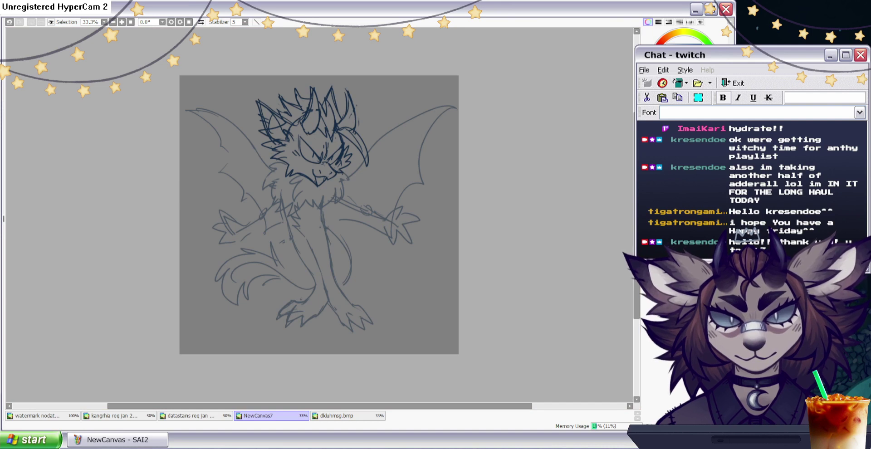
Draw pointed fur tufts at the upper joints of both wings.
key(b)
mouse_move(368, 149)
mouse_down()
mouse_move(377, 131)
mouse_move(379, 140)
mouse_up()
drag(270, 163, 255, 137)
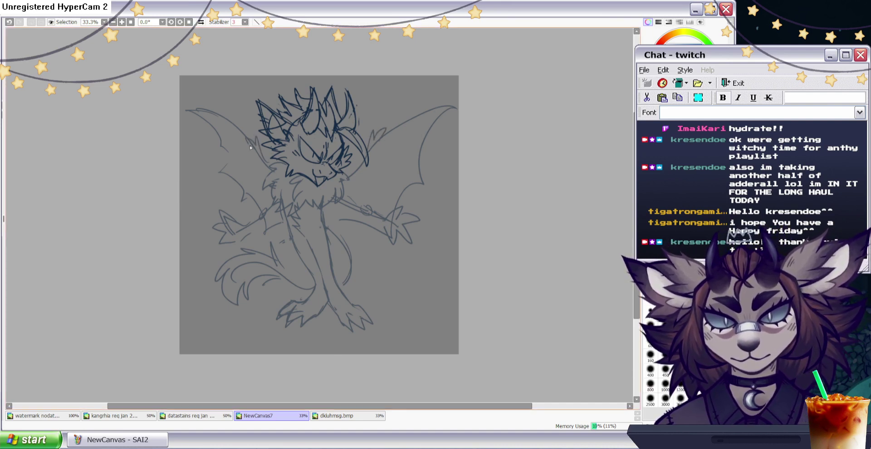
drag(380, 140, 372, 157)
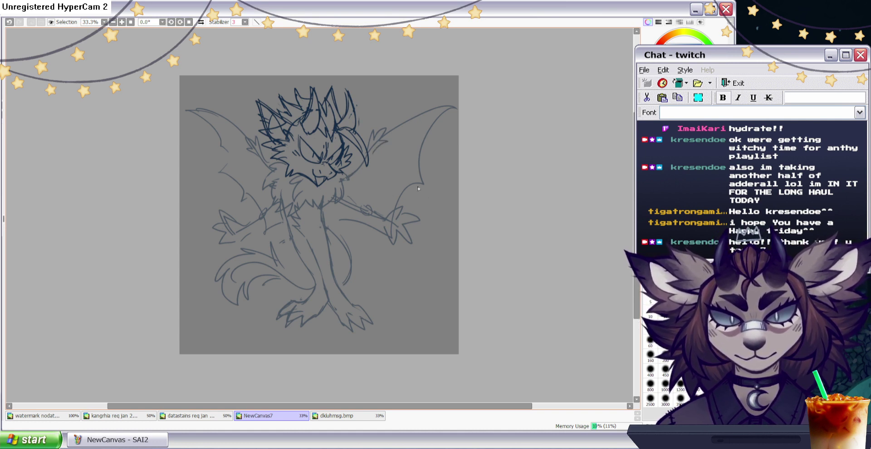
Draw the fold lines across both wing membranes, tidy the lower edge near the arm and undo the last stroke.
drag(413, 176, 380, 155)
drag(387, 203, 379, 163)
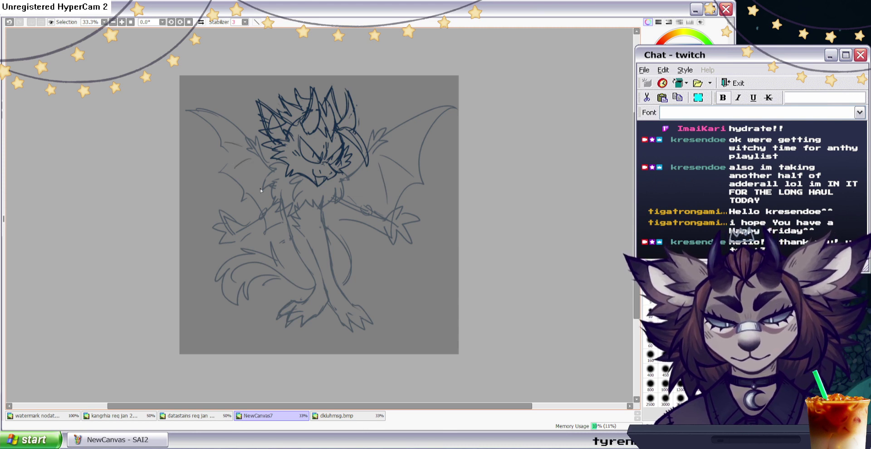
mouse_move(246, 198)
mouse_down()
mouse_move(262, 218)
mouse_move(249, 205)
mouse_up()
key(e)
key(b)
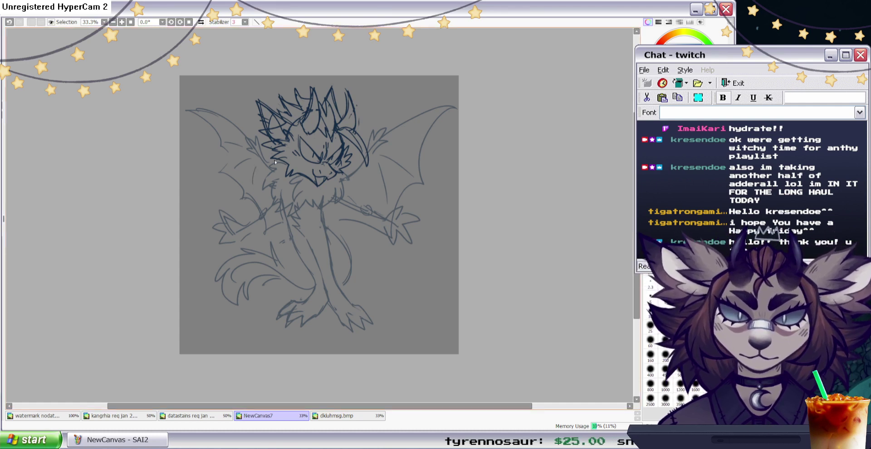
key(ctrl+z)
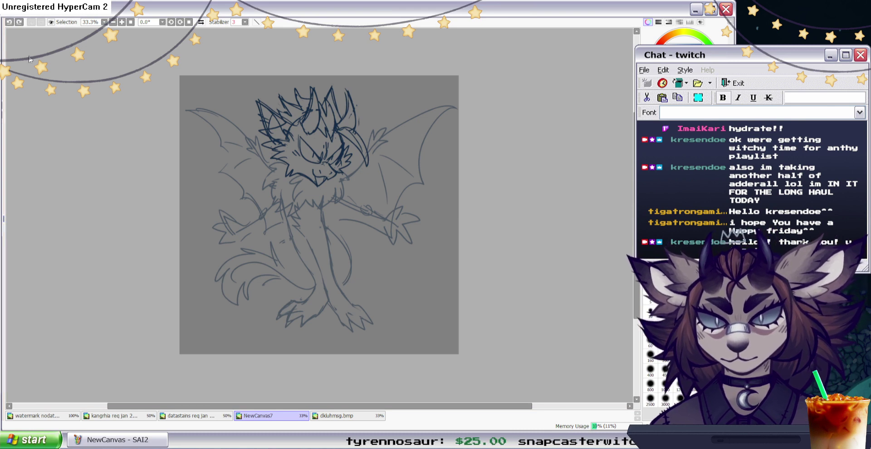
Transform the body sketch to rotate the body and wings slightly clockwise beneath the head.
key(ctrl+t)
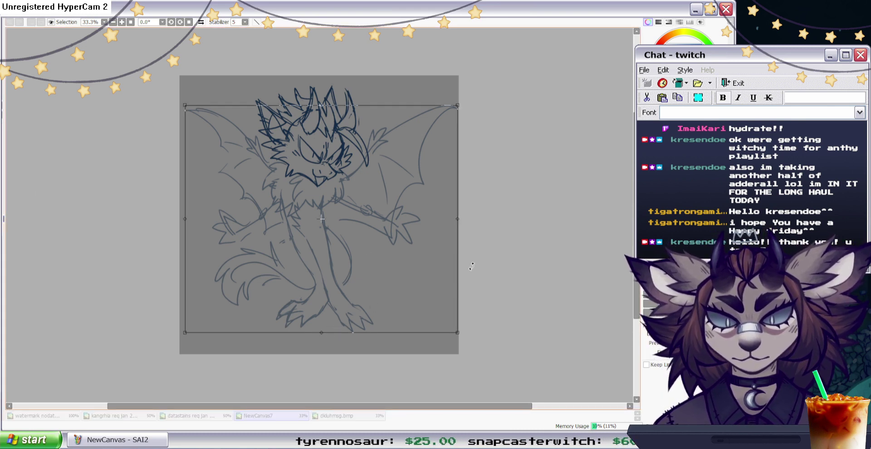
drag(457, 333, 458, 326)
drag(460, 284, 431, 285)
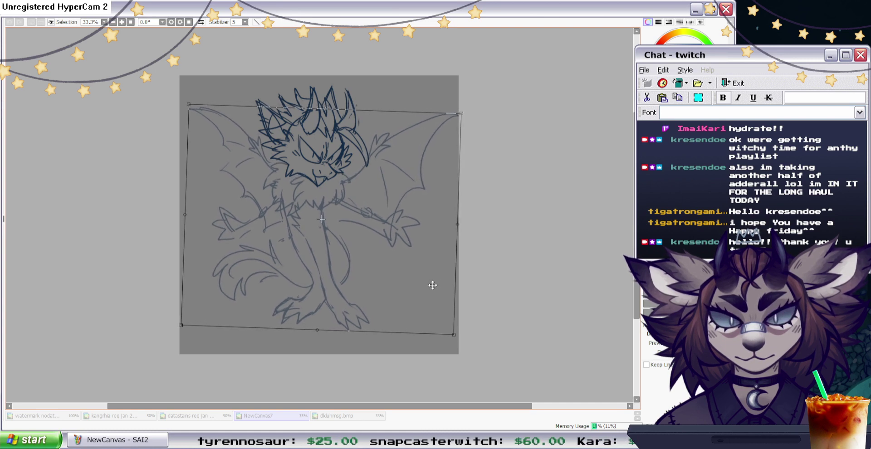
key(Return)
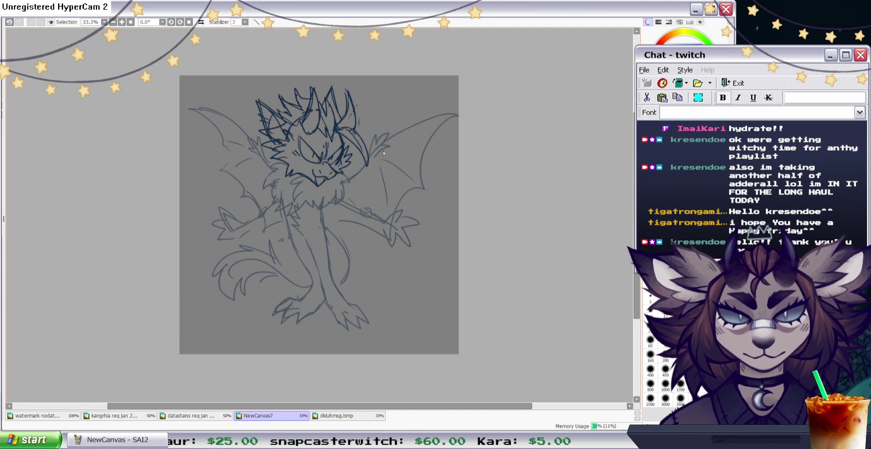
Erase the tail-side open hand and forearm and redraw them with curled, clawed fingers, then clear the selection.
key(e)
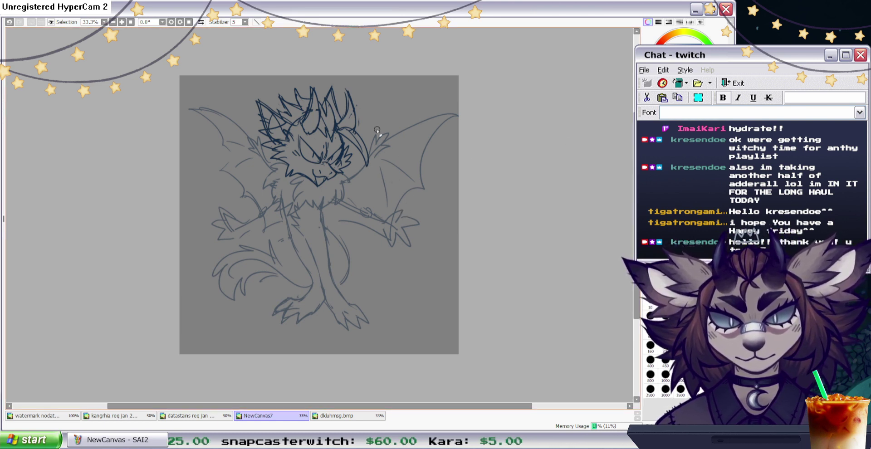
drag(236, 220, 222, 230)
mouse_move(270, 217)
mouse_down()
mouse_move(288, 218)
mouse_move(258, 240)
mouse_move(224, 216)
mouse_move(235, 227)
mouse_move(231, 214)
mouse_move(213, 219)
mouse_move(224, 224)
mouse_move(215, 237)
mouse_move(237, 238)
mouse_up()
key(n)
key(ctrl+z)
key(ctrl+z)
mouse_move(232, 242)
mouse_down()
mouse_move(247, 235)
mouse_move(231, 219)
mouse_move(230, 232)
mouse_move(257, 232)
mouse_move(224, 193)
mouse_move(247, 233)
mouse_move(238, 236)
mouse_up()
click(669, 150)
key(n)
key(n)
key(ctrl+d)
key(n)
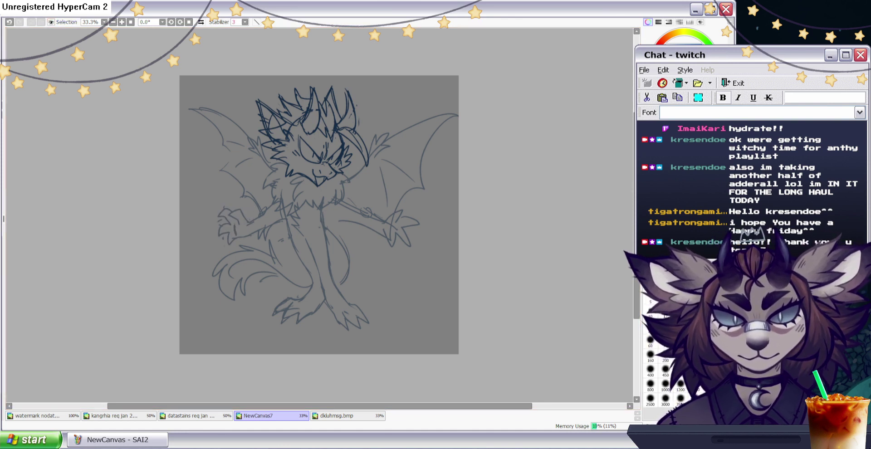
Lasso and delete the open hand and most of the forearm on the side opposite the tail.
key(n)
mouse_move(401, 245)
mouse_down()
mouse_move(393, 219)
mouse_move(381, 241)
mouse_move(395, 241)
mouse_move(385, 240)
mouse_move(380, 210)
mouse_move(360, 205)
mouse_up()
key(Delete)
key(b)
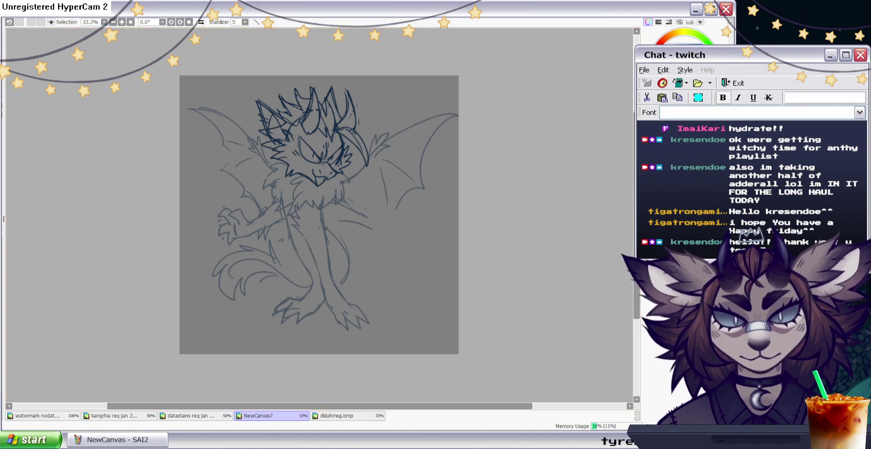
key(h)
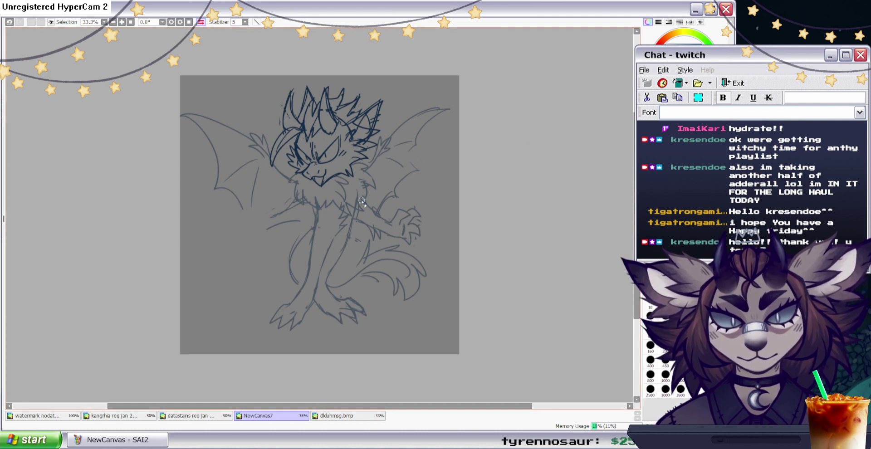
key(ctrl)
drag(302, 189, 268, 216)
click(10, 23)
key(n)
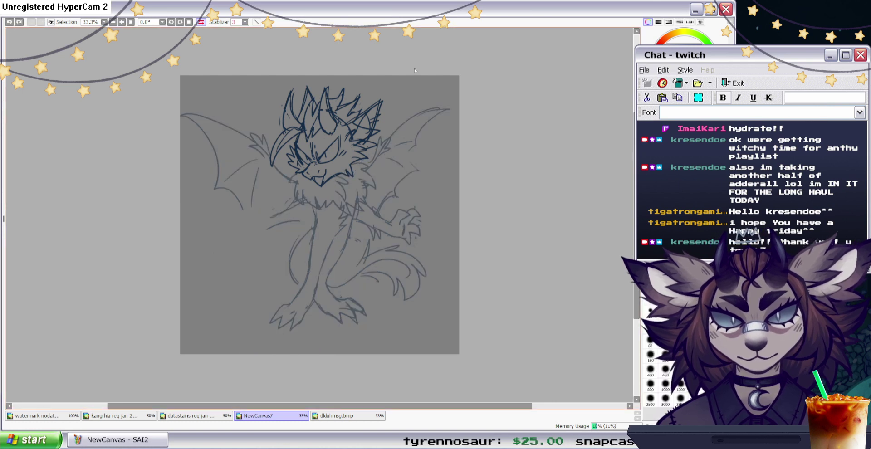
click(201, 22)
Redraw the arm opposite the tail with elbow fur and a curled, clawed hand.
drag(344, 195, 362, 213)
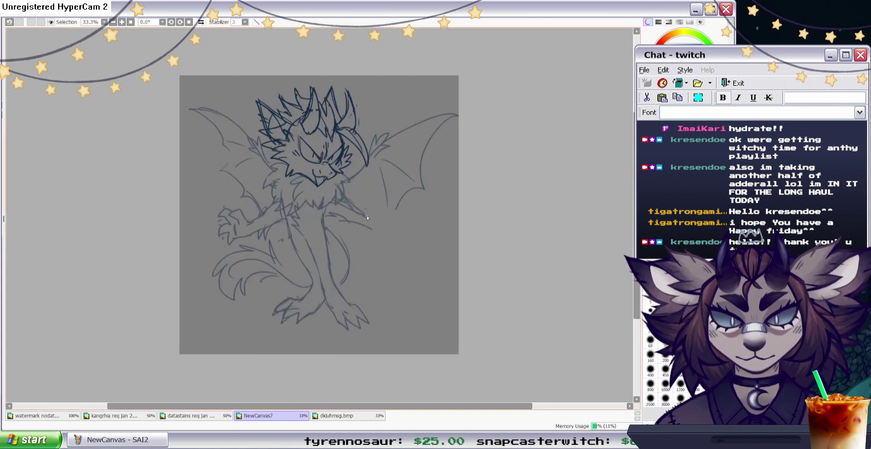
drag(366, 216, 390, 225)
mouse_move(340, 218)
mouse_down()
mouse_move(347, 235)
mouse_move(358, 238)
mouse_move(358, 230)
mouse_move(370, 242)
mouse_move(400, 216)
mouse_move(415, 239)
mouse_move(399, 235)
mouse_move(414, 243)
mouse_move(400, 249)
mouse_move(386, 239)
mouse_move(397, 251)
mouse_move(403, 247)
mouse_move(374, 239)
mouse_up()
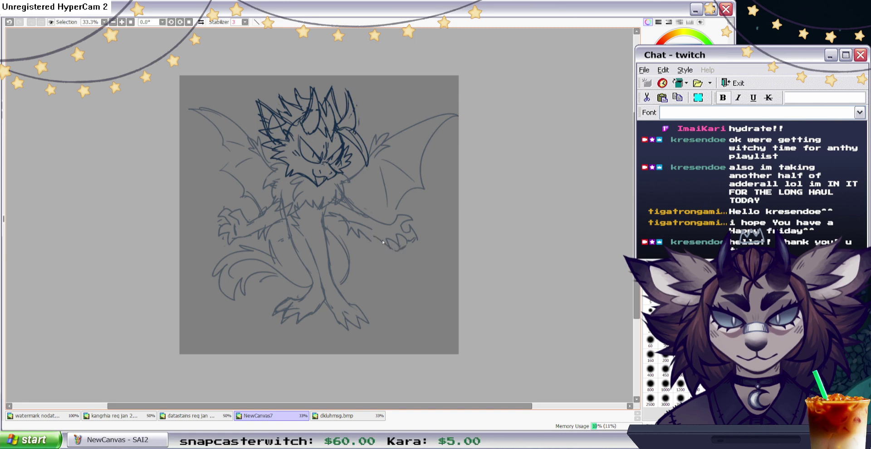
Rework the elbow fur on the arm opposite the tail and clean up the adjoining shoulder and neck-ruff lines.
key(h)
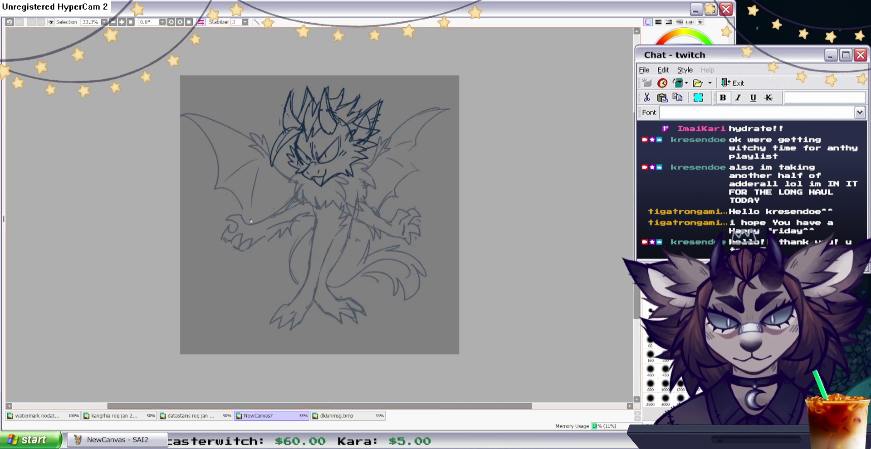
key(e)
mouse_move(280, 228)
mouse_down()
mouse_move(266, 244)
mouse_move(297, 222)
mouse_up()
key(n)
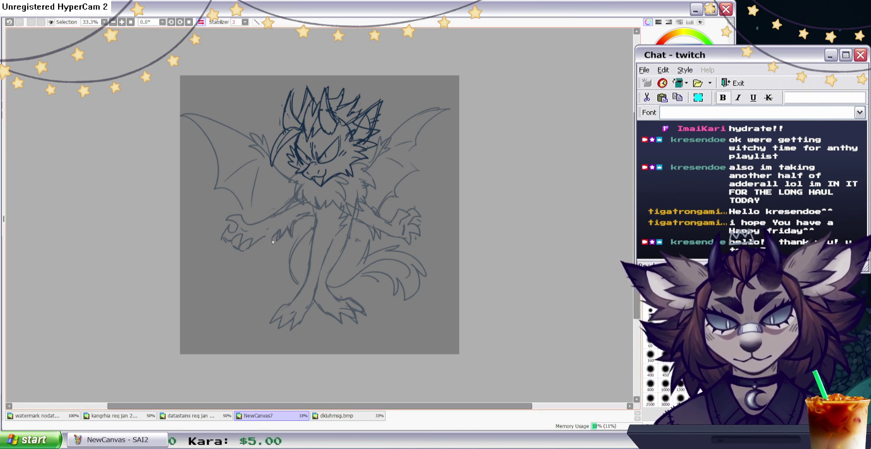
key(e)
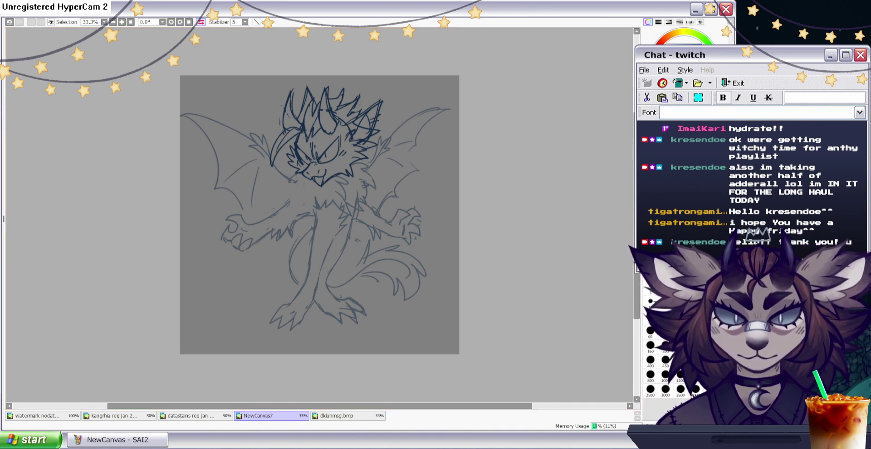
key(b)
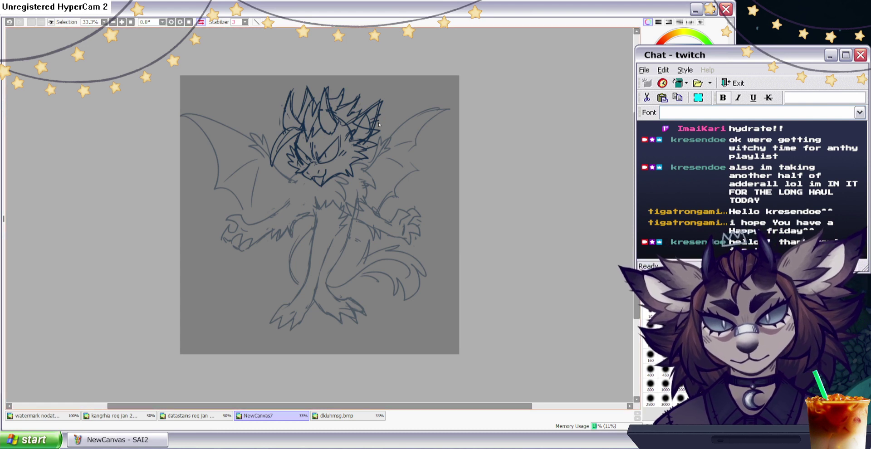
key(h)
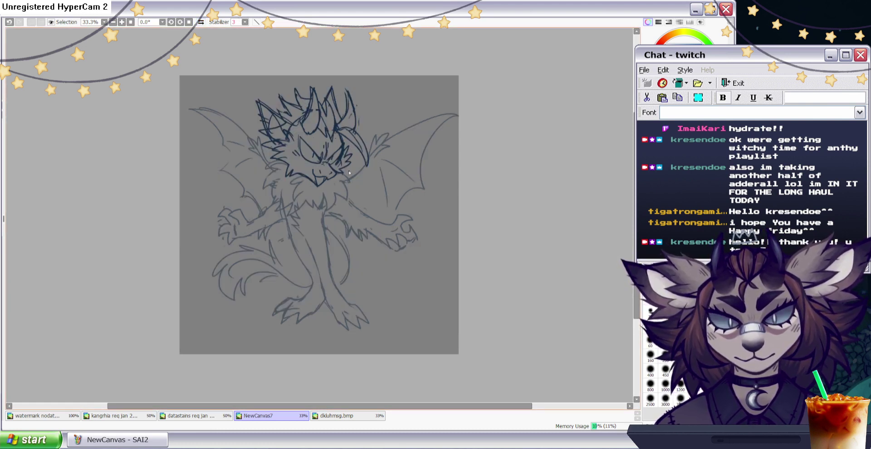
Lasso the curled hand opposite the tail, rotate and enlarge it slightly, apply the transform and clear the selection.
mouse_move(391, 260)
mouse_down()
mouse_move(422, 245)
mouse_move(391, 207)
mouse_move(379, 247)
mouse_up()
key(ctrl+t)
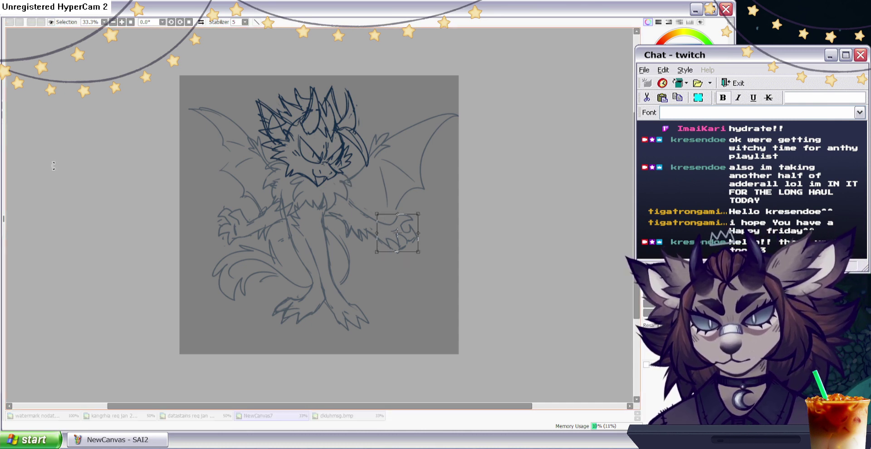
mouse_move(435, 225)
mouse_down()
mouse_move(420, 255)
mouse_move(412, 245)
mouse_move(433, 229)
mouse_up()
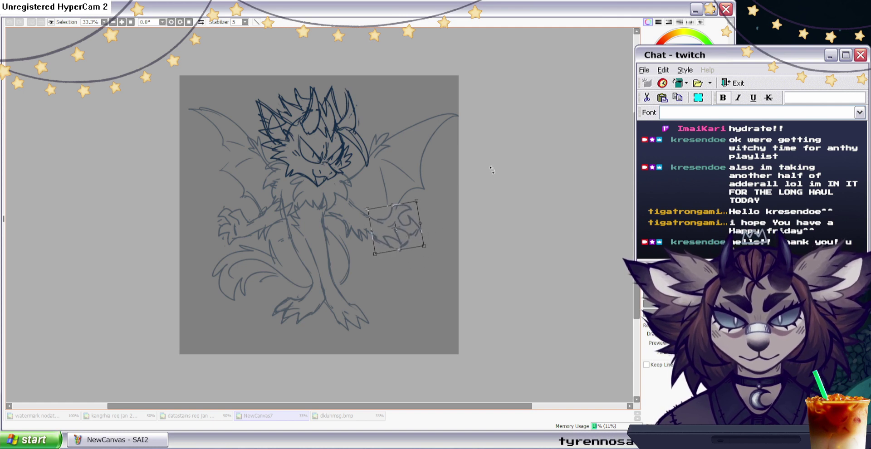
key(Return)
key(ctrl+d)
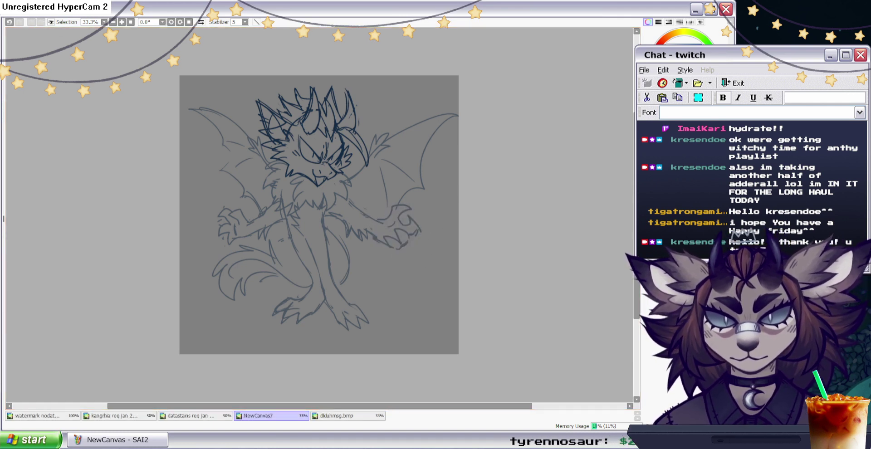
Lasso the tail-side hand, enlarge and rotate it slightly, apply the transform and clear the selection.
drag(250, 235, 233, 248)
click(660, 122)
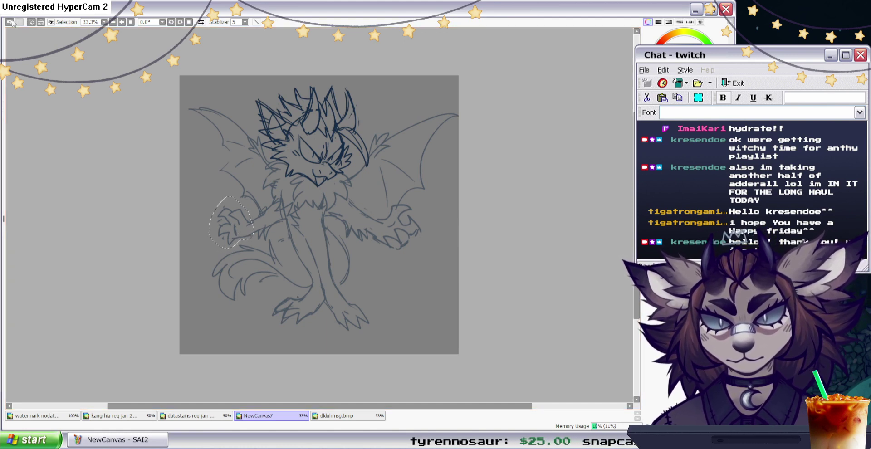
key(ctrl+t)
drag(216, 205, 209, 198)
drag(248, 233, 251, 233)
drag(363, 240, 356, 249)
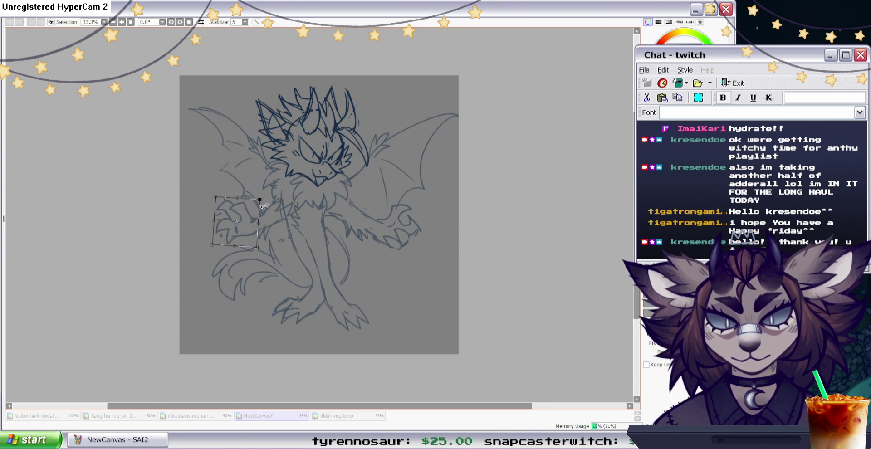
key(Return)
click(32, 22)
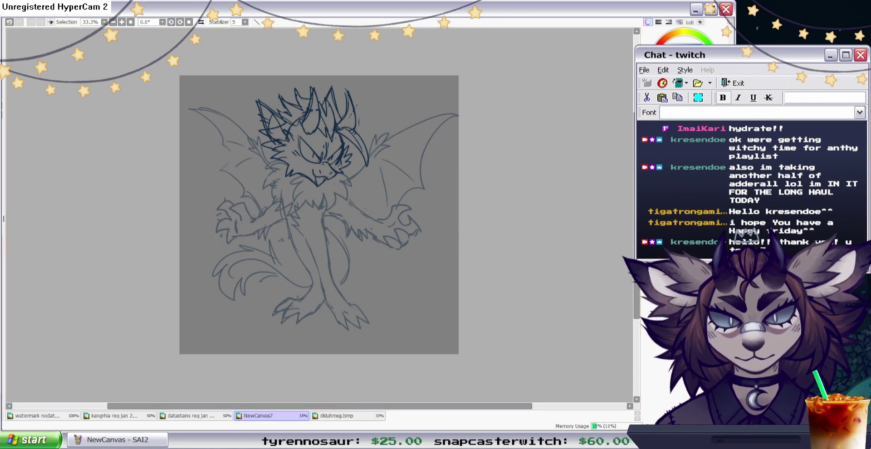
Lasso and transform the lower curled fingers of the hand opposite the tail, then clear the selection.
click(658, 182)
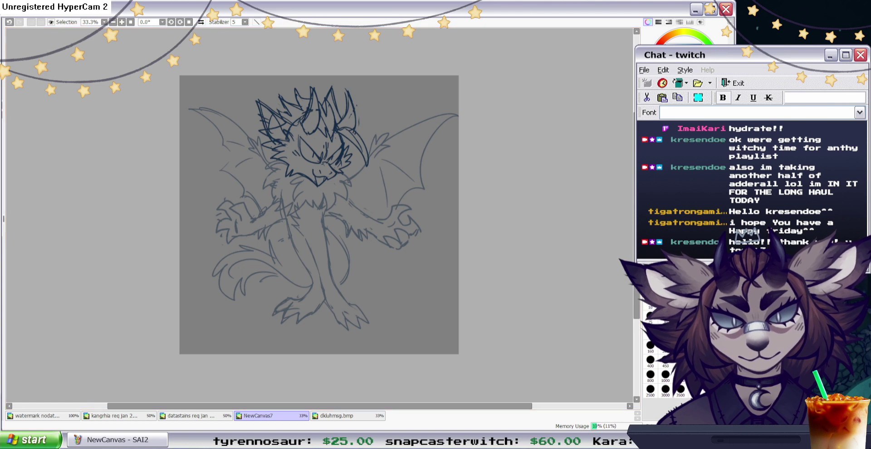
key(l)
drag(384, 234, 390, 233)
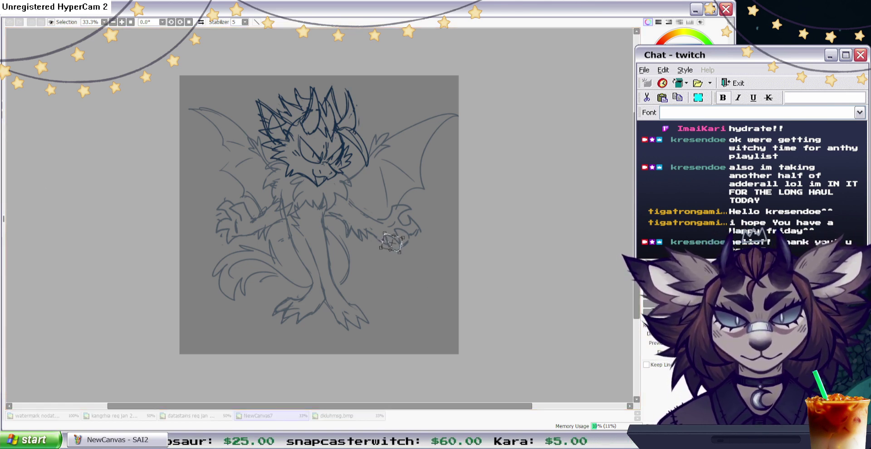
key(ctrl+d)
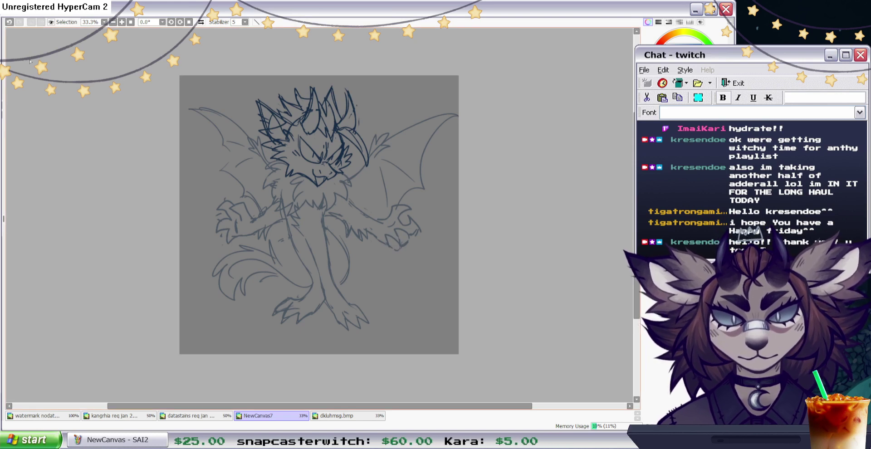
Add contour lines to the tail base and the tail-side thigh, and erase stray lines around the hip.
key(n)
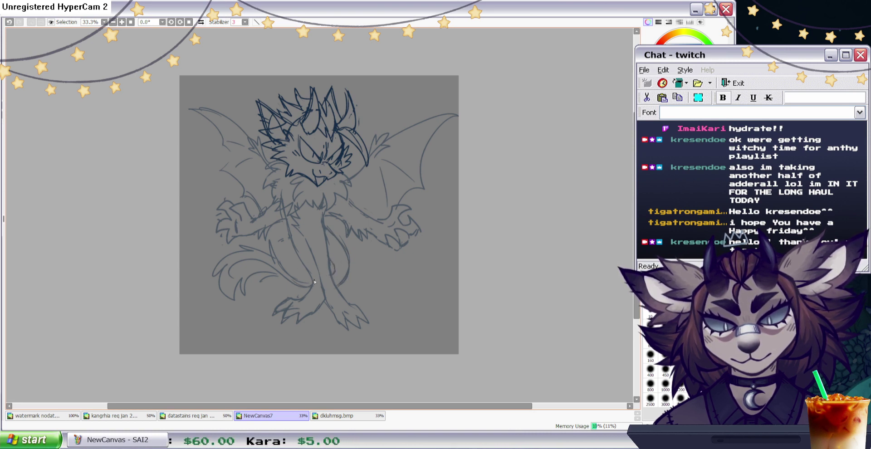
key(e)
drag(296, 219, 291, 226)
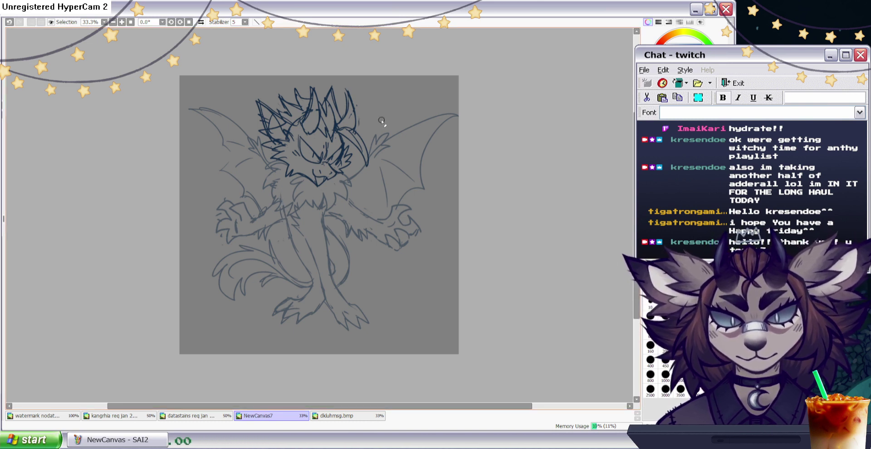
Select the forearm and hand opposite the tail, rotate them slightly clockwise, move them closer to the body and apply the transform.
mouse_move(352, 221)
mouse_down()
mouse_move(413, 257)
mouse_move(423, 229)
mouse_move(409, 205)
mouse_move(350, 219)
mouse_up()
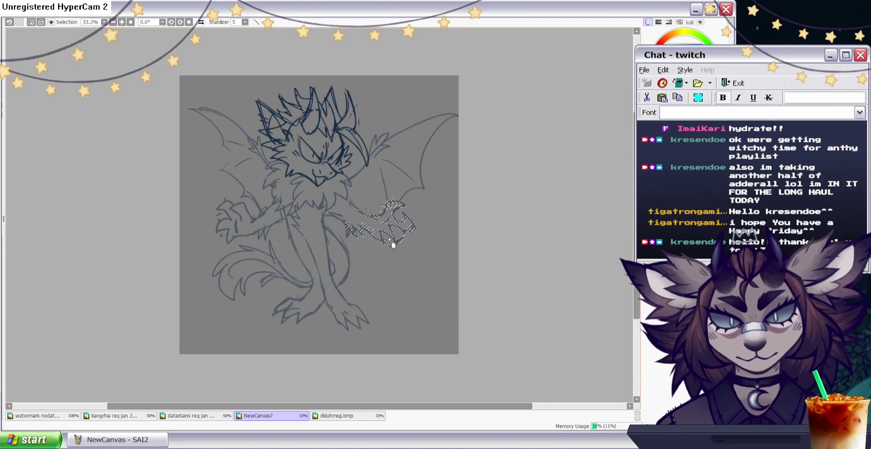
key(ctrl+t)
drag(457, 291, 448, 302)
drag(384, 235, 381, 236)
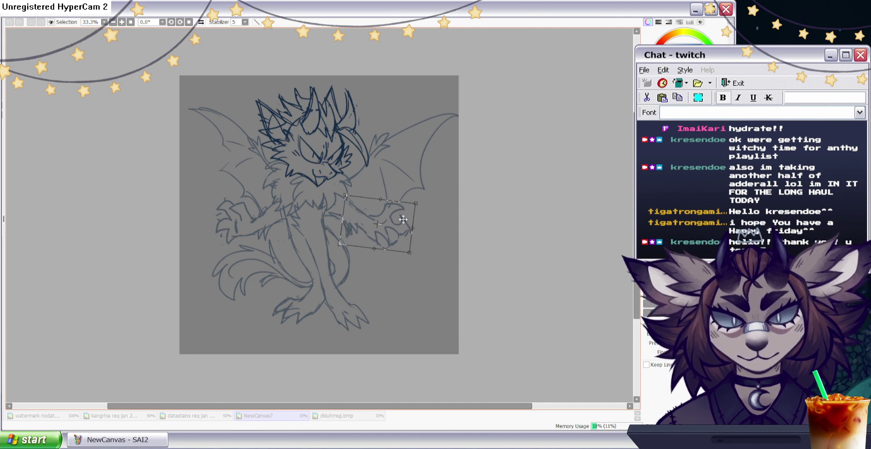
drag(387, 209, 390, 211)
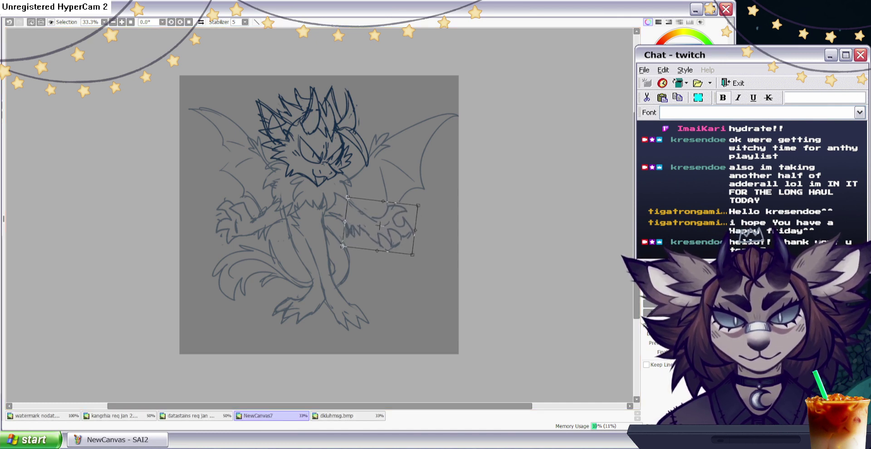
key(Return)
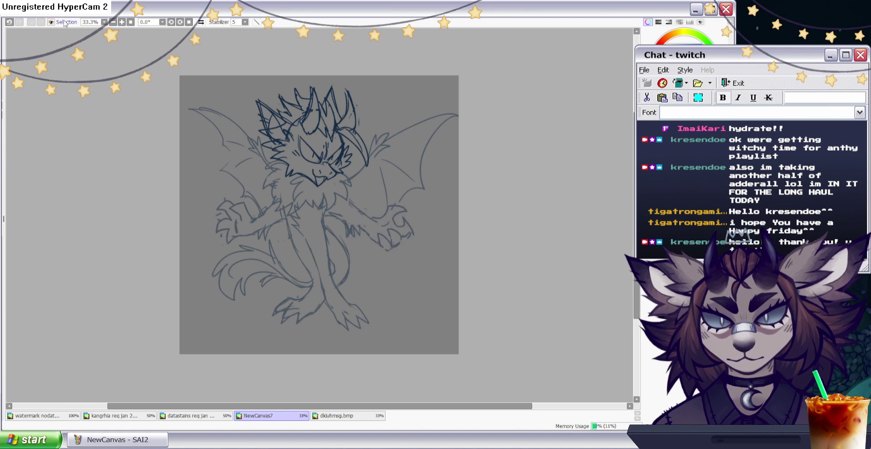
Erase the elbow fur, the forearm's underside and most of the curled fingers on the arm opposite the tail.
mouse_move(395, 220)
mouse_down()
mouse_move(378, 236)
mouse_move(406, 236)
mouse_move(409, 224)
mouse_move(407, 246)
mouse_move(387, 223)
mouse_up()
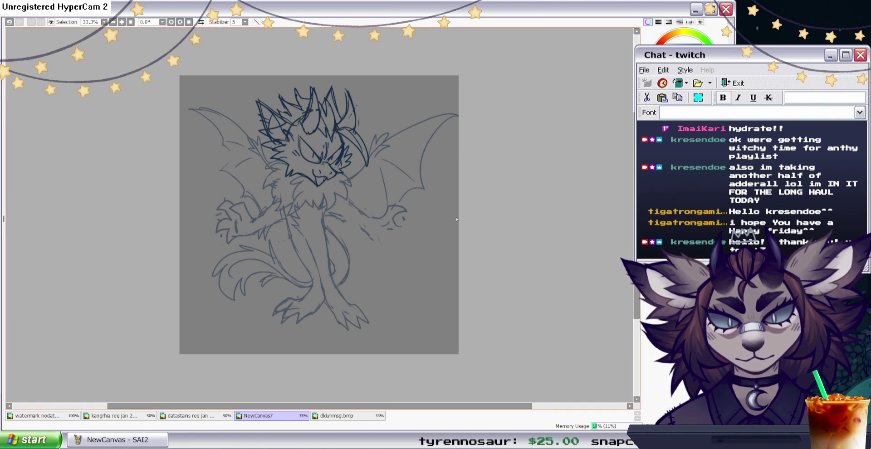
key(b)
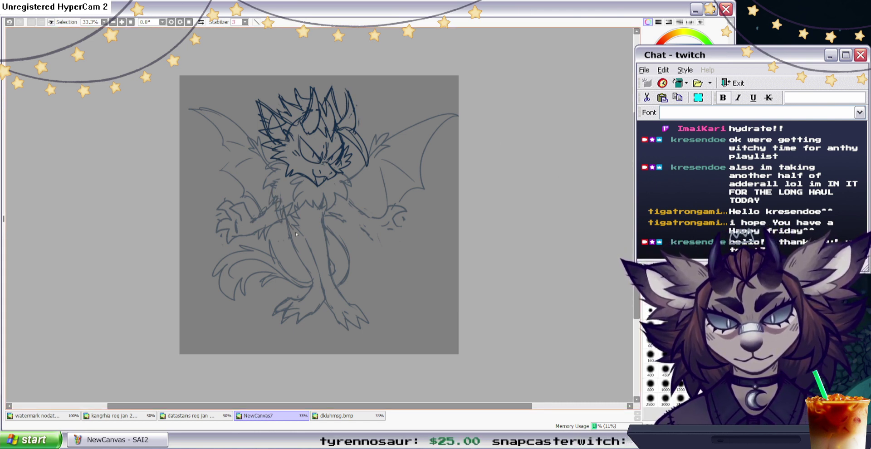
key(ctrl+z)
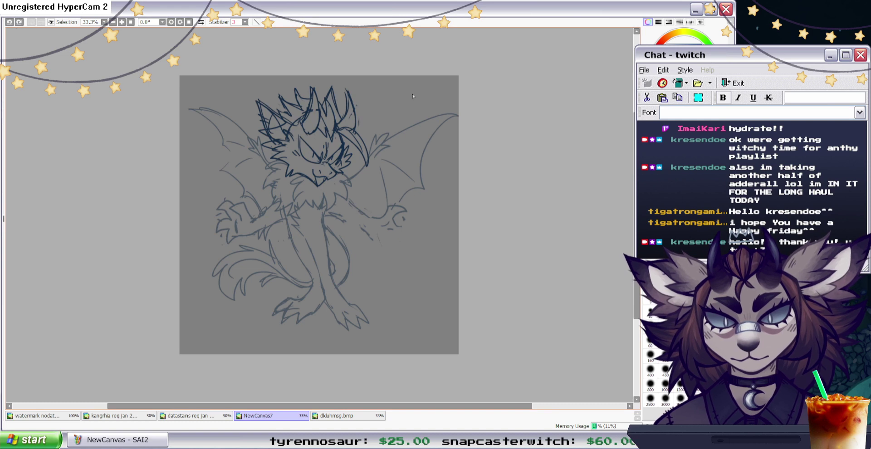
Flip the view, erase the overlapping torso line below the armpit opposite the tail and redraw the shoulder line.
key(h)
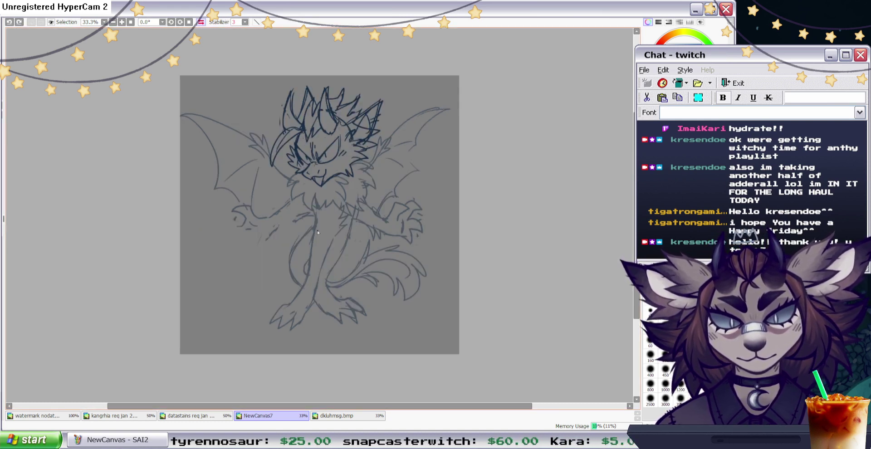
key(e)
drag(319, 211, 314, 249)
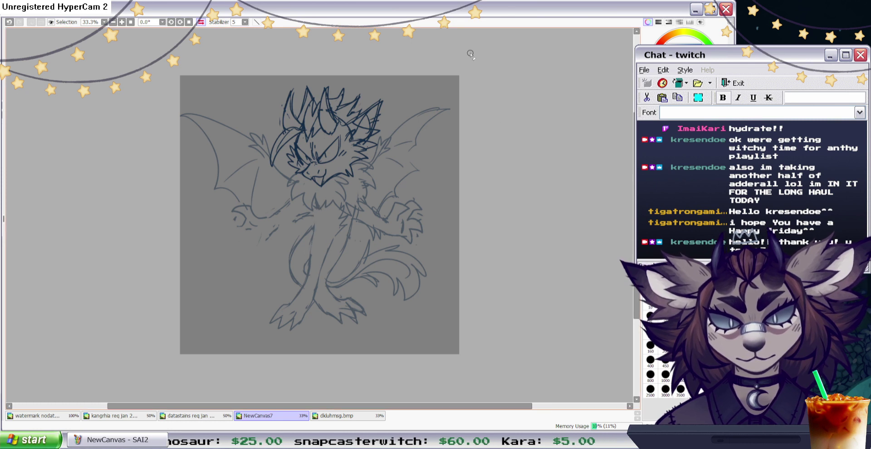
key(n)
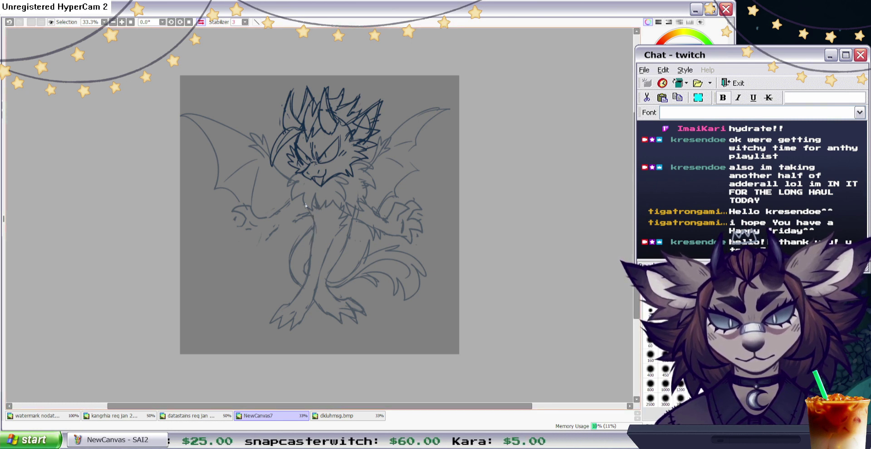
key(h)
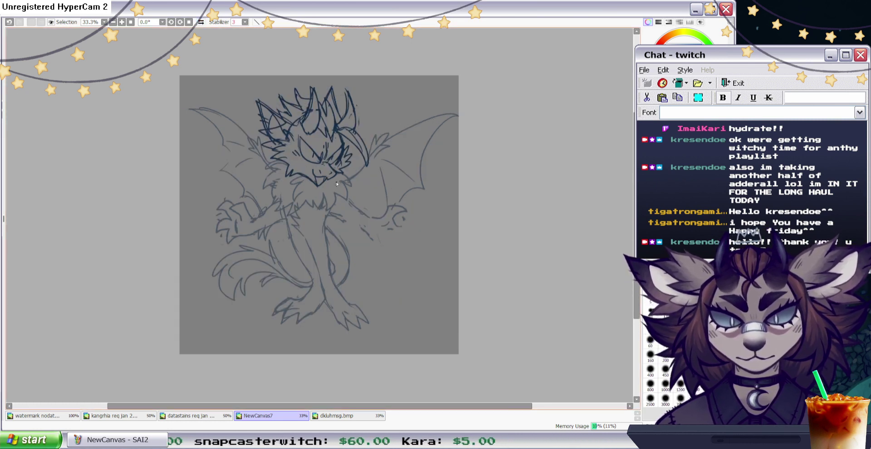
Redraw the forearm opposite the tail with straighter contours and erase the remaining hand lines.
key(b)
mouse_move(358, 230)
mouse_down()
mouse_move(368, 246)
mouse_move(402, 233)
mouse_move(413, 210)
mouse_move(349, 199)
mouse_move(332, 212)
mouse_move(391, 230)
mouse_up()
click(31, 22)
key(n)
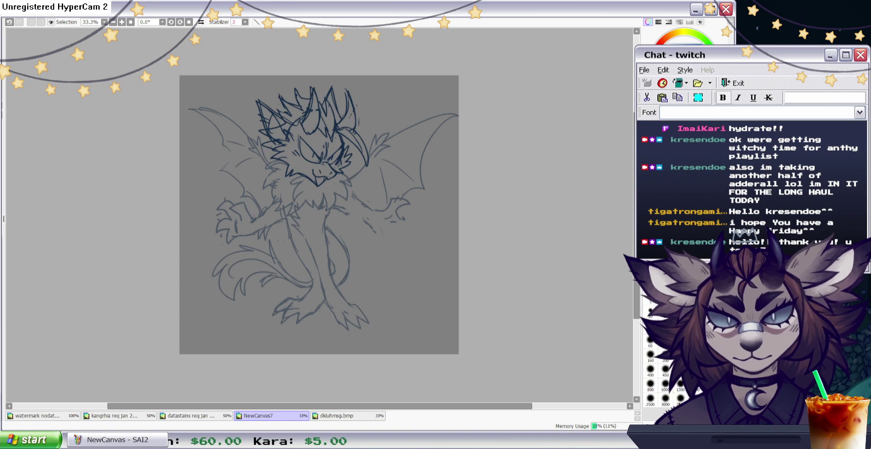
key(h)
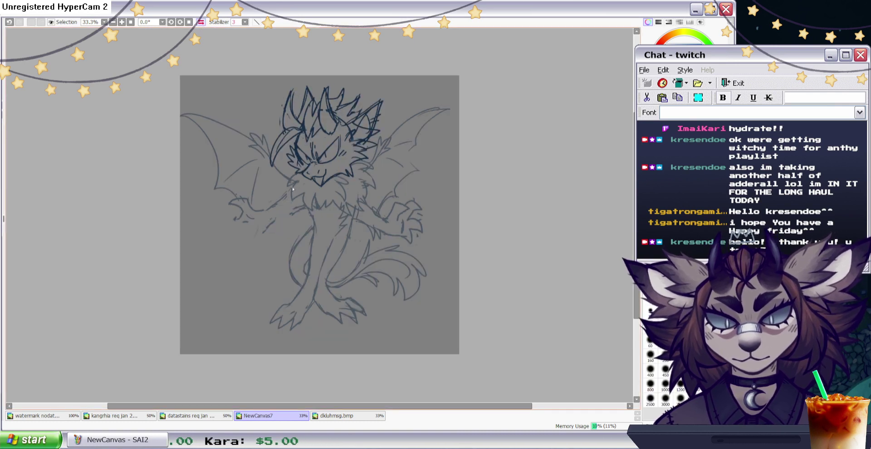
drag(282, 220, 253, 219)
key(e)
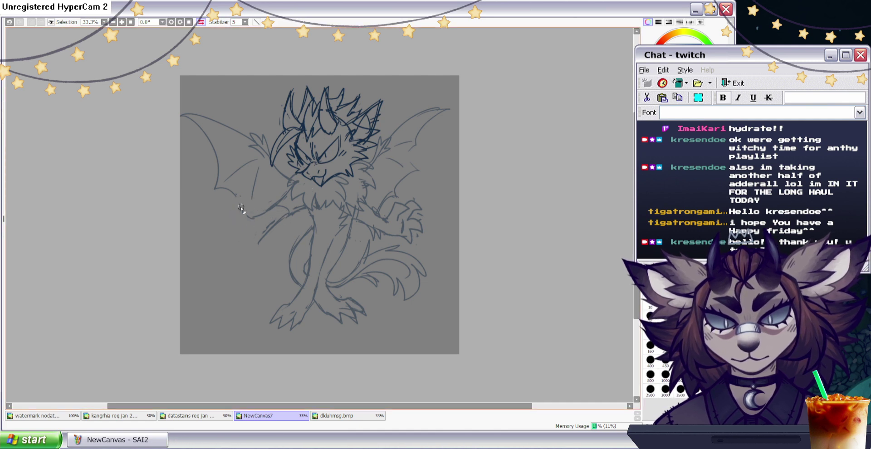
Draw an open hand with long, spread, clawed fingers on the arm opposite the tail.
key(n)
drag(248, 218, 220, 215)
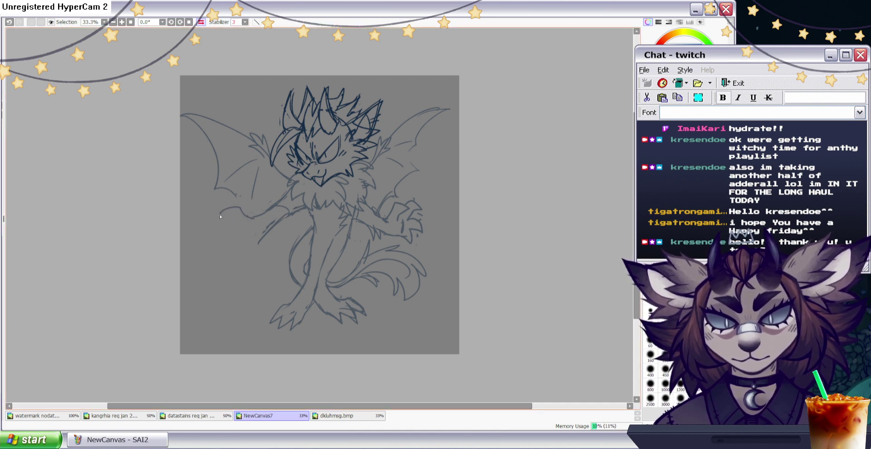
mouse_move(212, 245)
mouse_down()
mouse_move(231, 235)
mouse_move(230, 261)
mouse_move(241, 244)
mouse_up()
key(h)
drag(396, 245, 384, 269)
drag(384, 273, 394, 233)
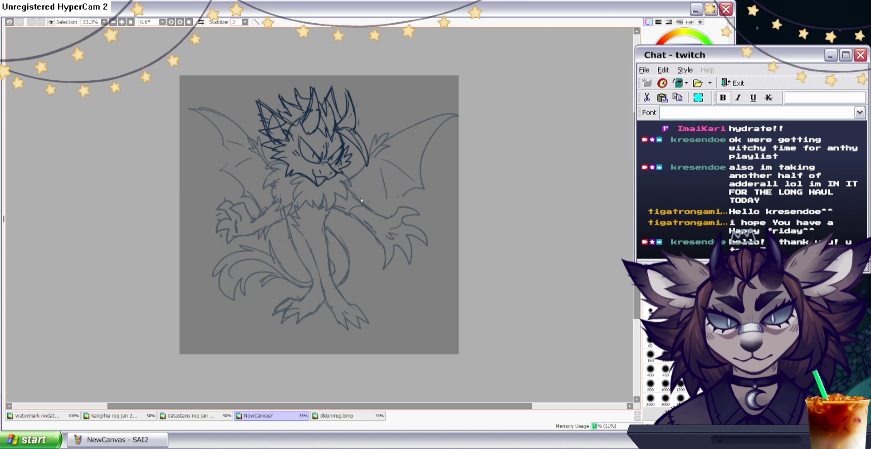
Add elbow fur under the arm opposite the tail and refine the lines where it meets the torso.
mouse_move(368, 203)
mouse_down()
mouse_move(383, 216)
mouse_move(340, 261)
mouse_move(343, 195)
mouse_move(365, 241)
mouse_up()
key(ctrl+z)
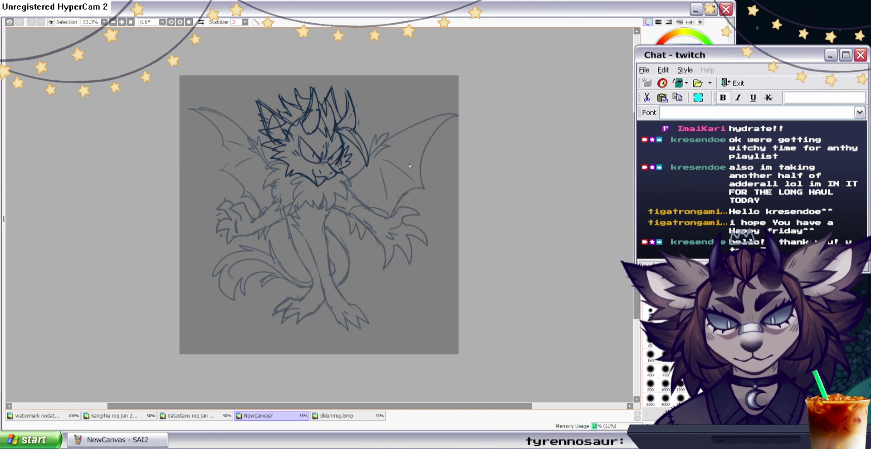
click(200, 22)
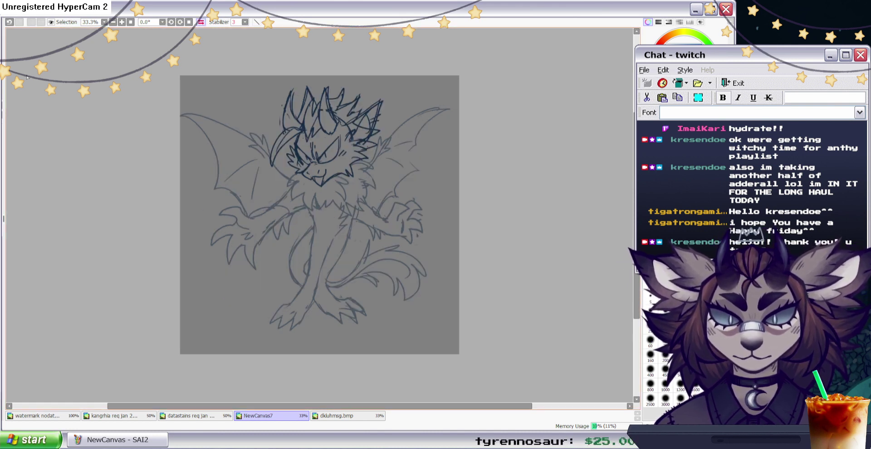
drag(295, 214, 314, 227)
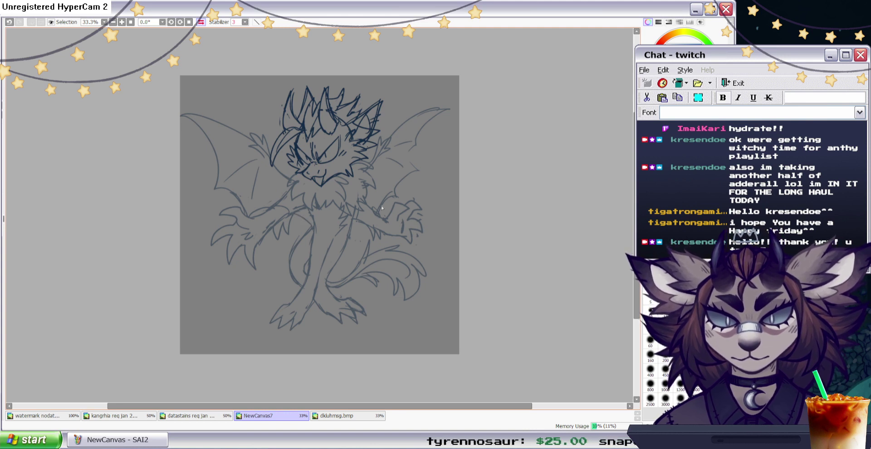
Redraw the scalloped trailing edge of the tail-side wing and clean up its overlapping lines near the tip and hand.
mouse_move(381, 210)
mouse_down()
mouse_move(421, 169)
mouse_move(410, 155)
mouse_up()
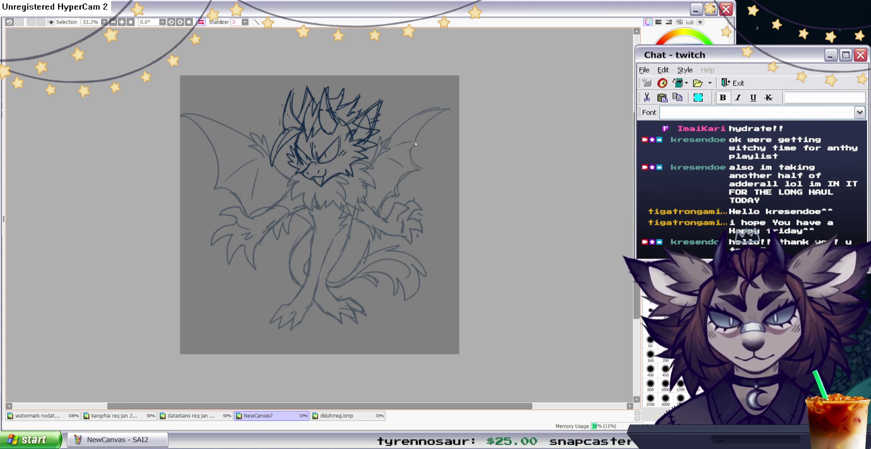
key(ctrl+z)
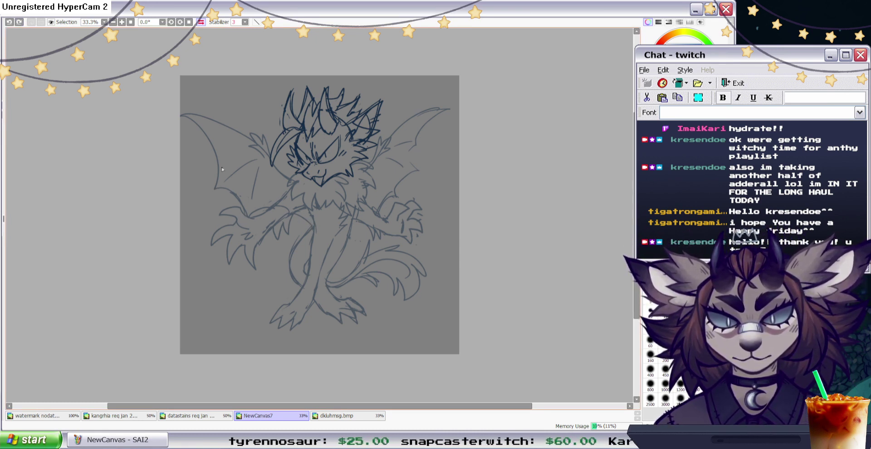
drag(448, 109, 401, 196)
key(e)
mouse_move(453, 102)
mouse_down()
mouse_move(407, 115)
mouse_move(413, 155)
mouse_up()
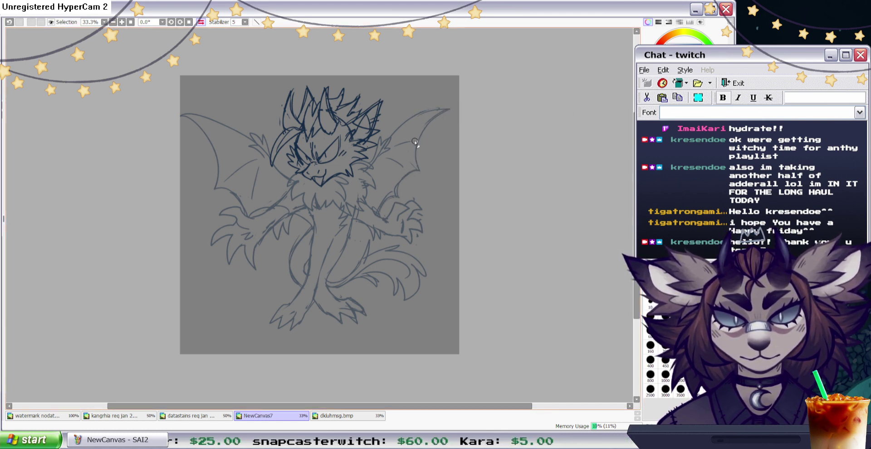
mouse_move(398, 199)
mouse_down()
mouse_move(393, 206)
mouse_move(392, 198)
mouse_up()
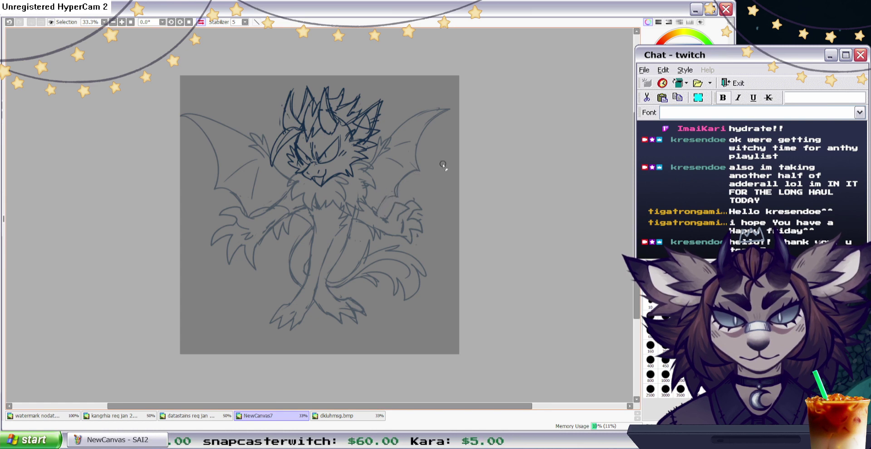
key(n)
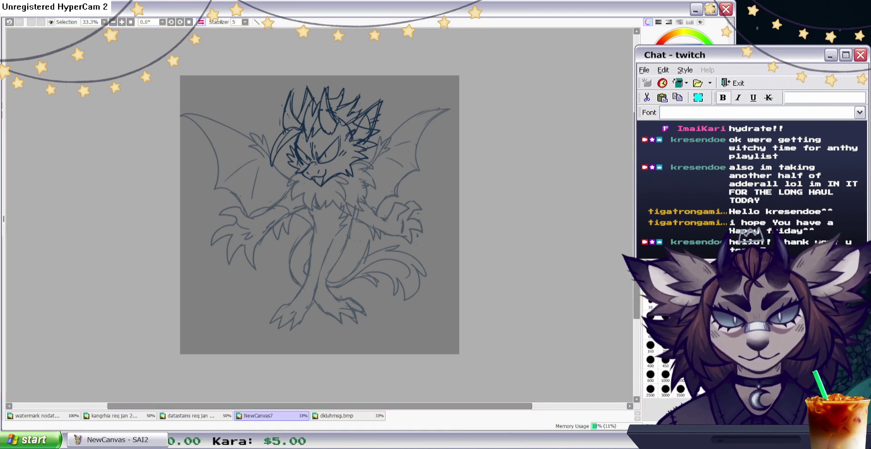
Lasso the tail-side arm and hand, nudge them slightly upward, and flip the view to check the pose.
mouse_move(423, 242)
mouse_down()
mouse_move(423, 197)
mouse_move(382, 216)
mouse_move(365, 205)
mouse_move(362, 220)
mouse_move(352, 220)
mouse_move(372, 237)
mouse_up()
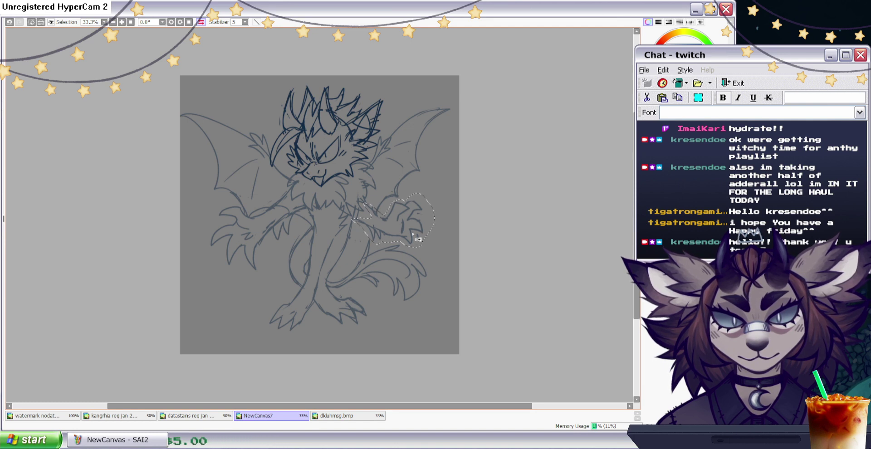
click(201, 22)
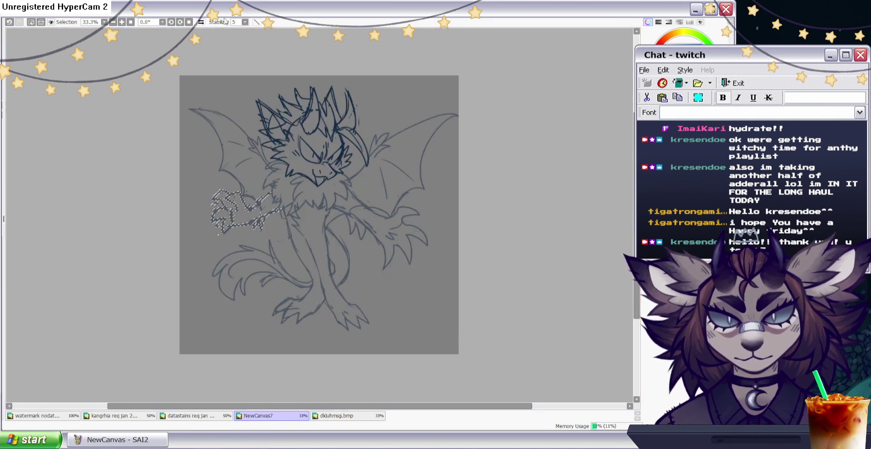
key(ctrl+d)
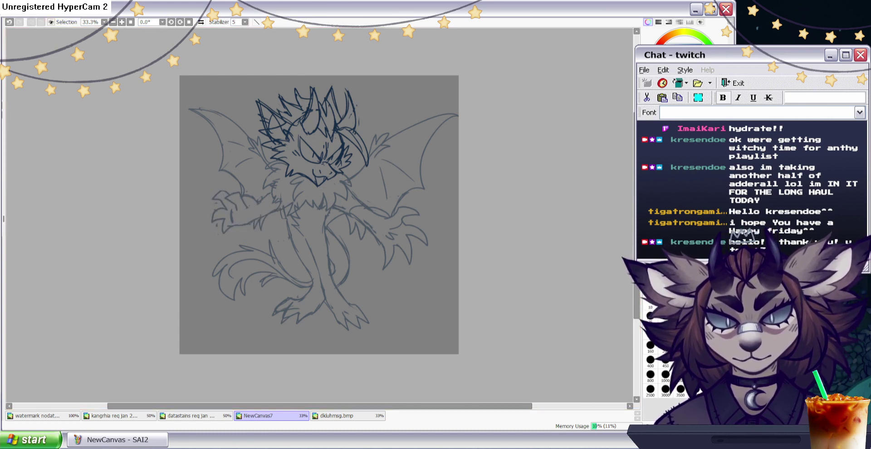
Draw pointed elbow fur under the tail-side arm and erase the stray lines around it.
key(b)
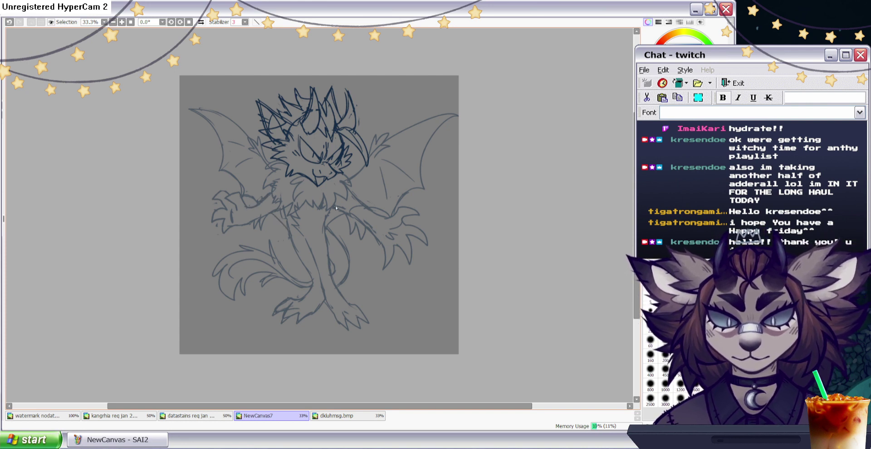
click(658, 146)
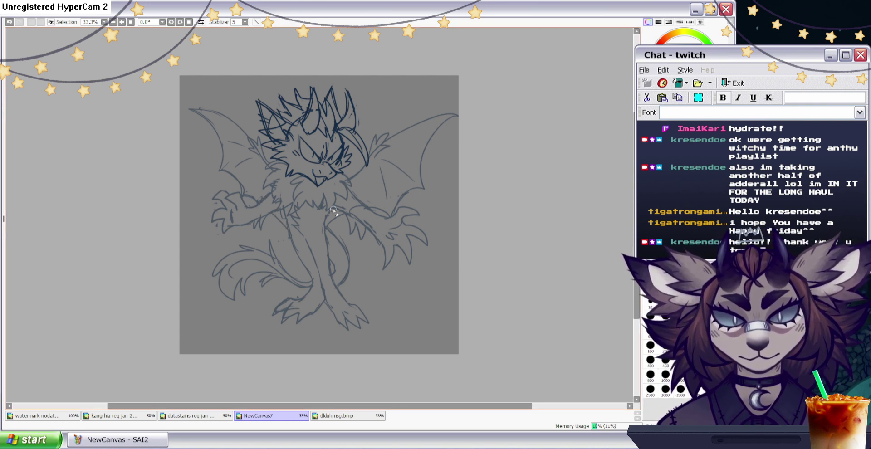
drag(265, 220, 257, 226)
key(e)
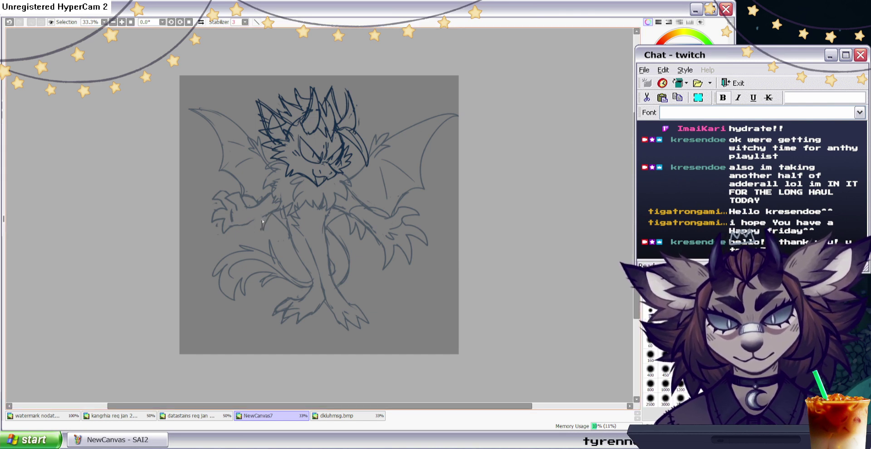
key(b)
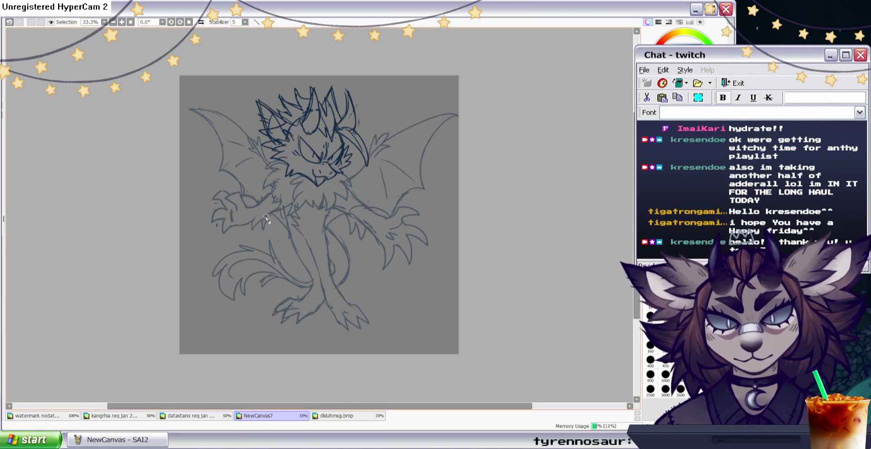
key(e)
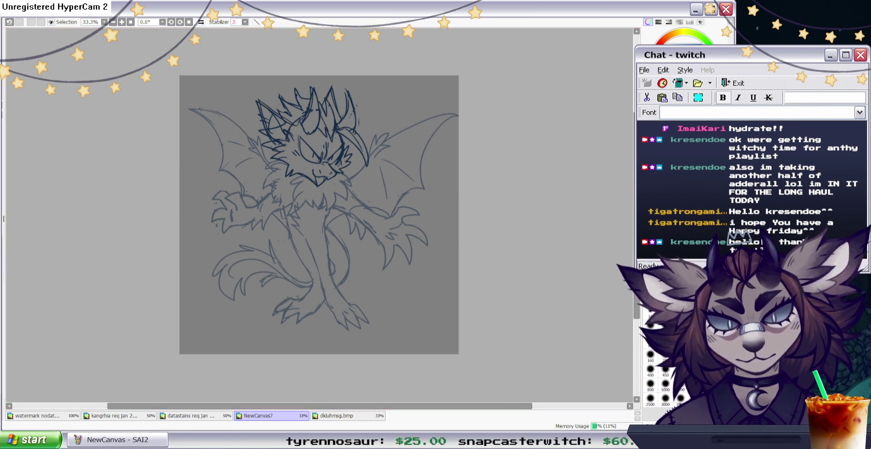
Lasso both feet and use a transform to extend them slightly downward.
key(l)
mouse_move(349, 297)
mouse_down()
mouse_move(309, 300)
mouse_move(322, 315)
mouse_up()
key(ctrl+t)
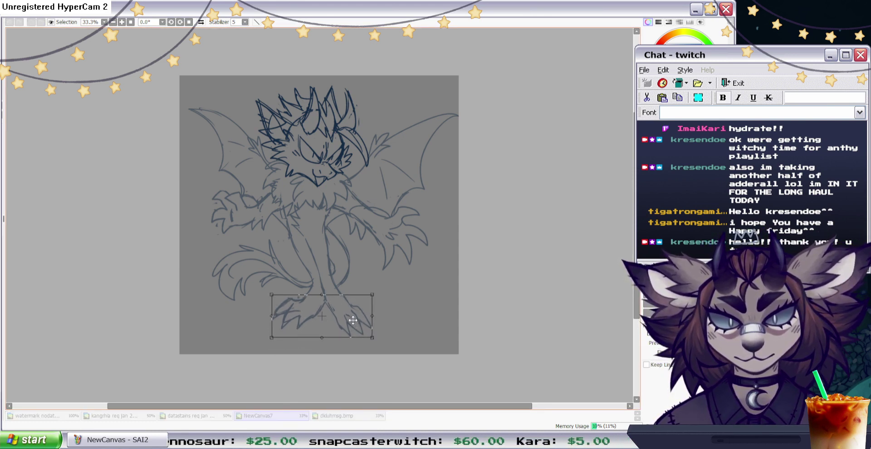
key(Return)
key(ctrl+d)
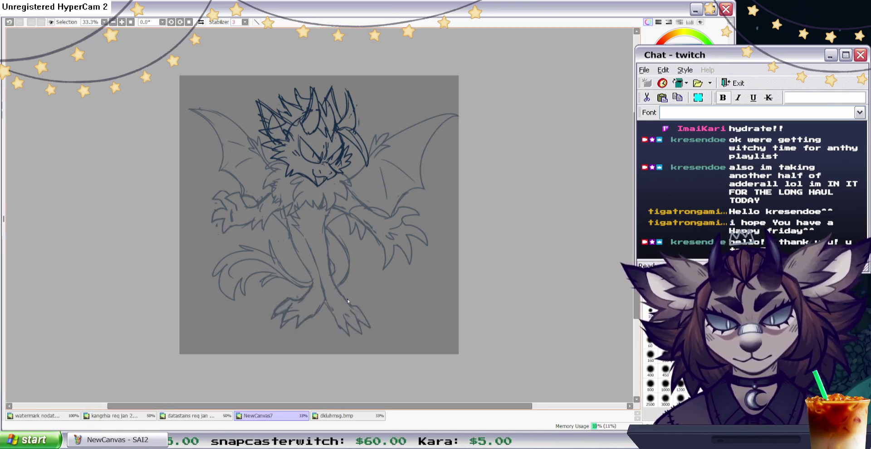
Redraw the contour of the tail-side leg, erase its old thigh lines, and add jagged fur along the side of the torso.
mouse_move(287, 229)
mouse_down()
mouse_move(288, 252)
mouse_move(310, 283)
mouse_up()
click(10, 22)
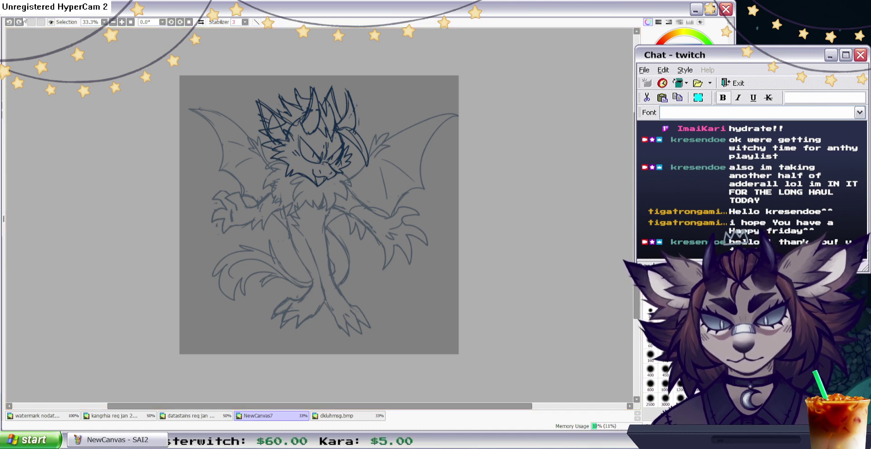
drag(289, 237, 311, 284)
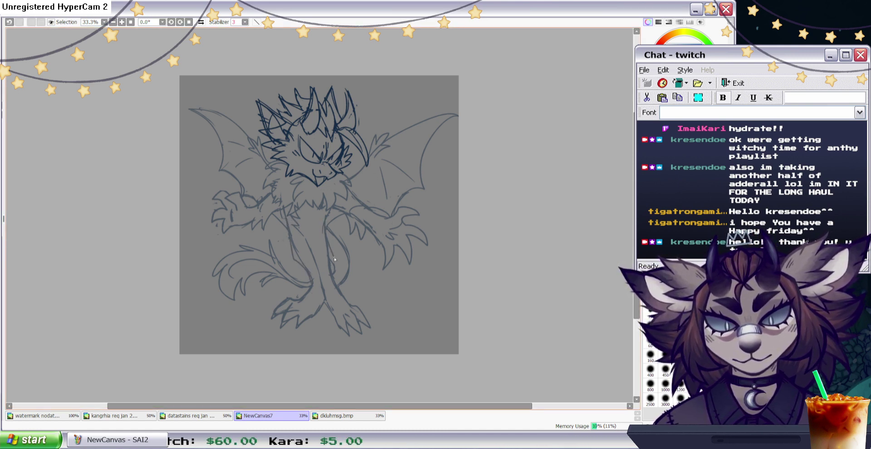
key(e)
mouse_move(293, 232)
mouse_down()
mouse_move(310, 277)
mouse_move(328, 254)
mouse_move(311, 240)
mouse_move(317, 258)
mouse_move(320, 236)
mouse_up()
key(n)
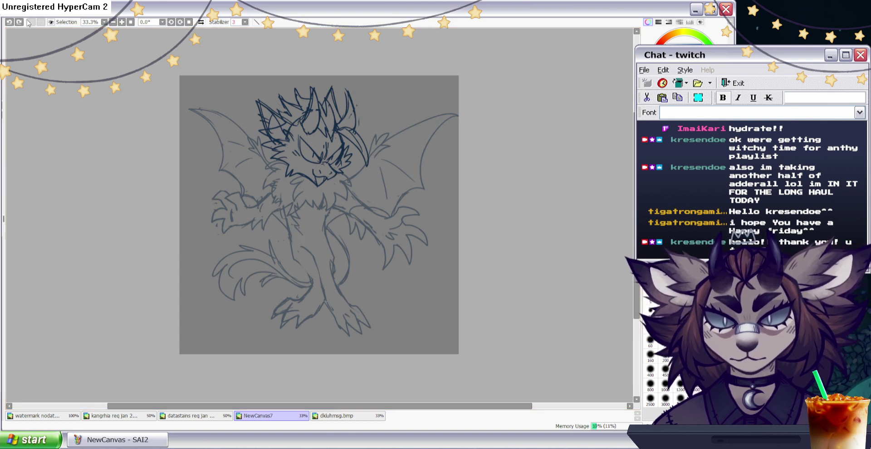
drag(303, 249, 296, 235)
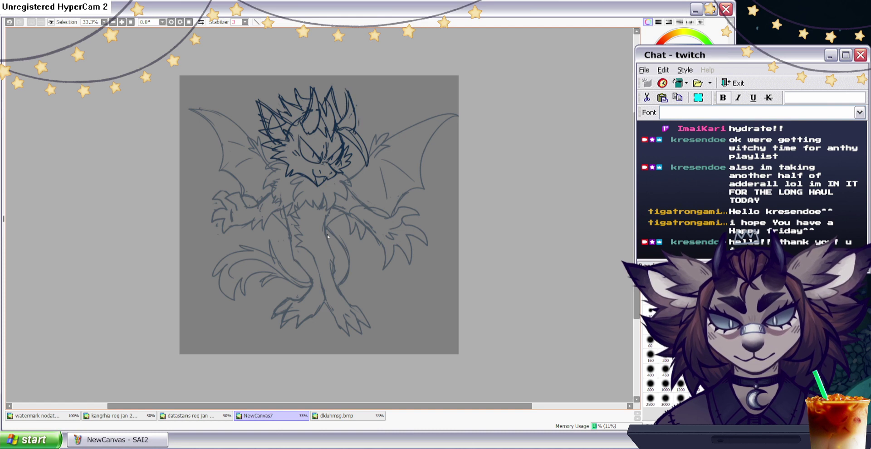
Refine the outer contour of the leg opposite the tail, erasing excess lines where it meets the looping curve behind it.
click(671, 132)
mouse_move(331, 258)
mouse_down()
mouse_move(330, 279)
mouse_move(330, 262)
mouse_up()
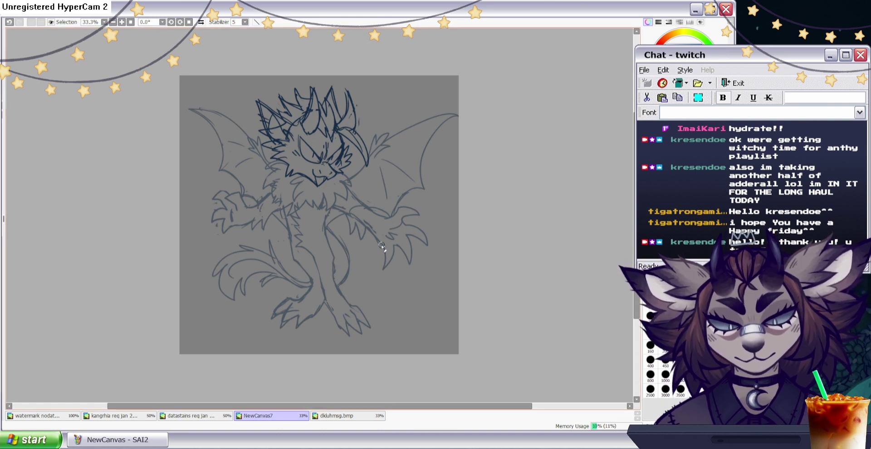
key(e)
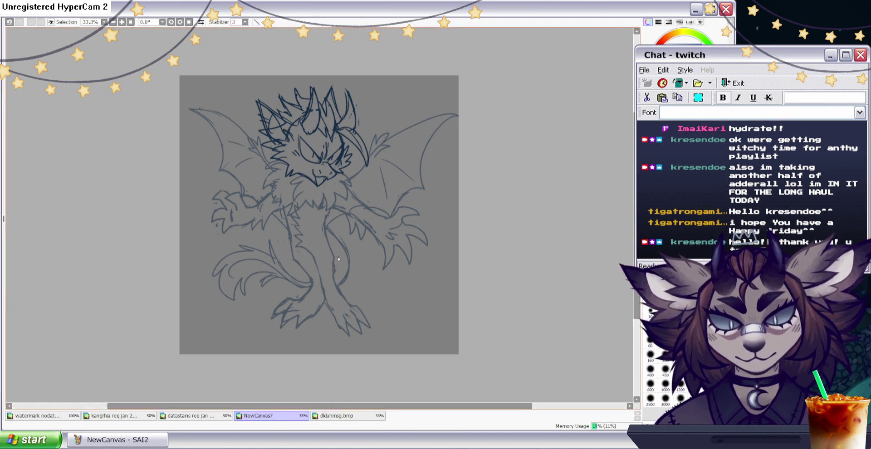
key(e)
key(e)
drag(334, 280, 332, 262)
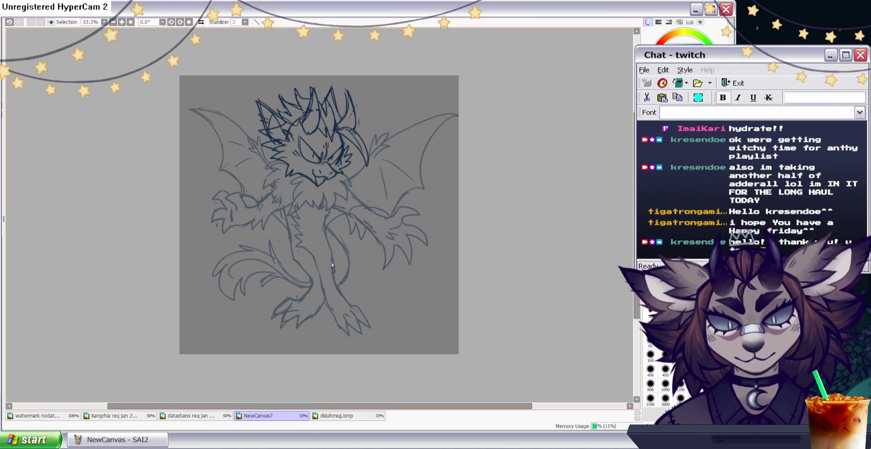
key(e)
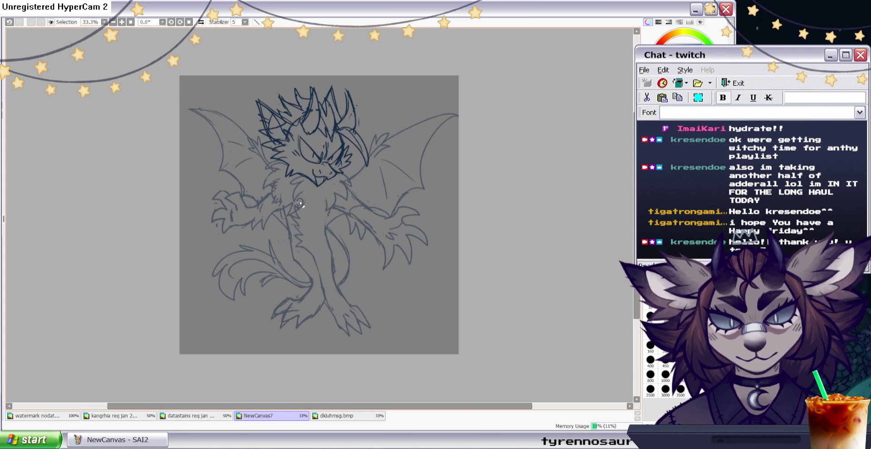
Erase the old chest ruff and tail-side shoulder lines and redraw the chest fluff as longer pointed tufts.
mouse_move(294, 210)
mouse_down()
mouse_move(298, 202)
mouse_move(284, 210)
mouse_up()
key(n)
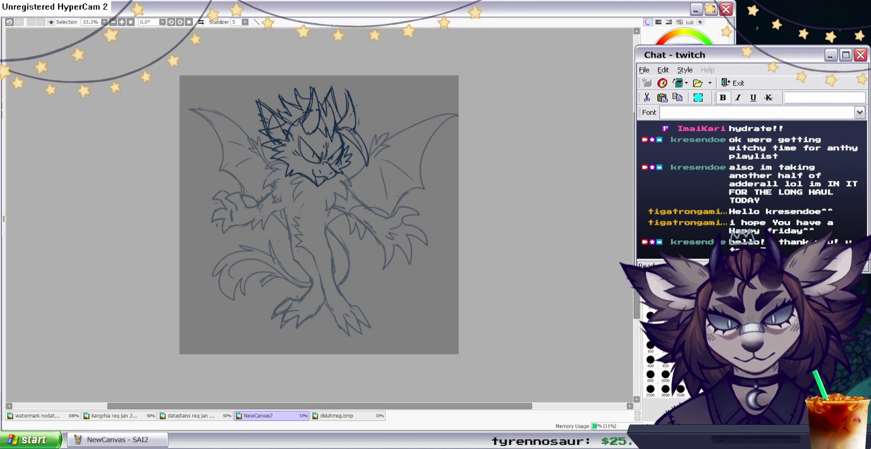
key(e)
drag(276, 185, 281, 200)
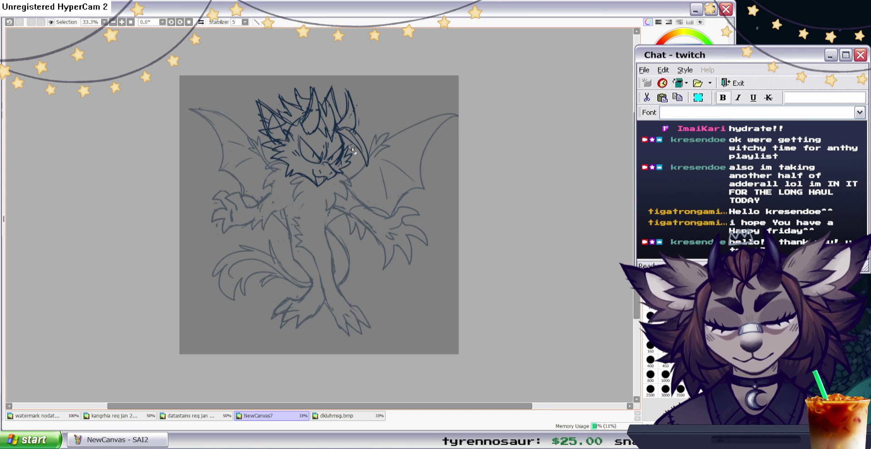
click(658, 150)
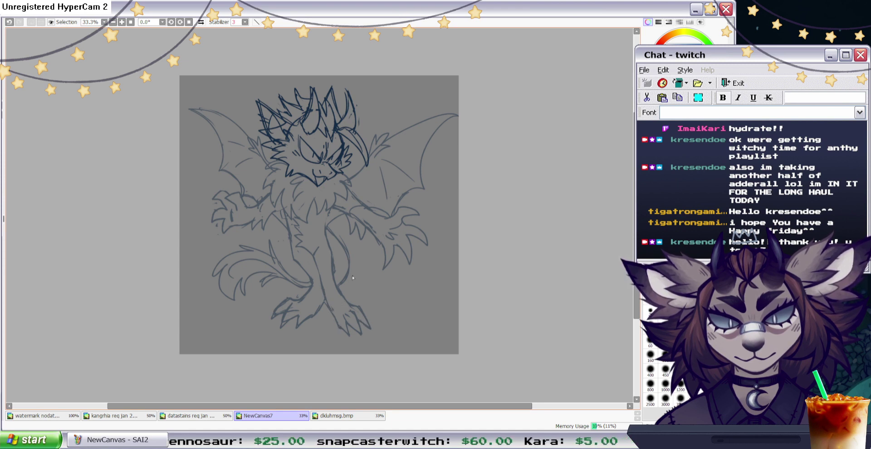
key(e)
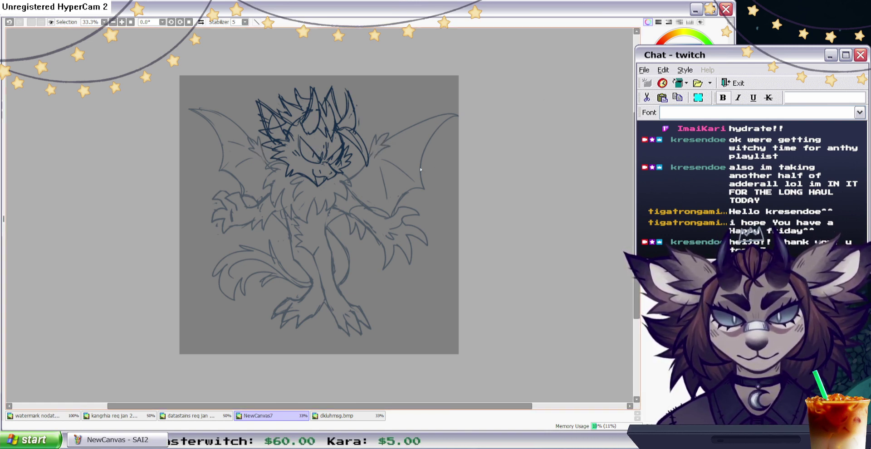
Lasso the wing opposite the tail and transform it, widening it outward and adjusting its corners to fit behind the arm.
mouse_move(349, 173)
mouse_down()
mouse_move(389, 121)
mouse_move(476, 105)
mouse_move(433, 183)
mouse_move(388, 215)
mouse_up()
key(ctrl+t)
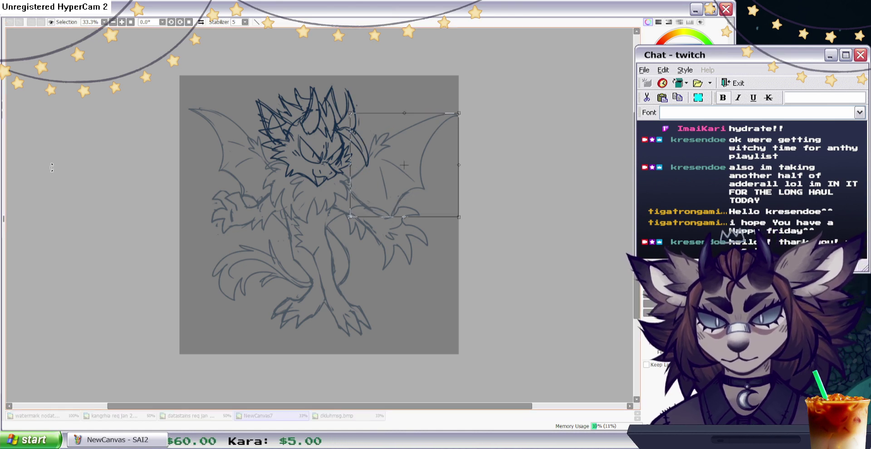
drag(458, 113, 488, 124)
drag(445, 154, 448, 155)
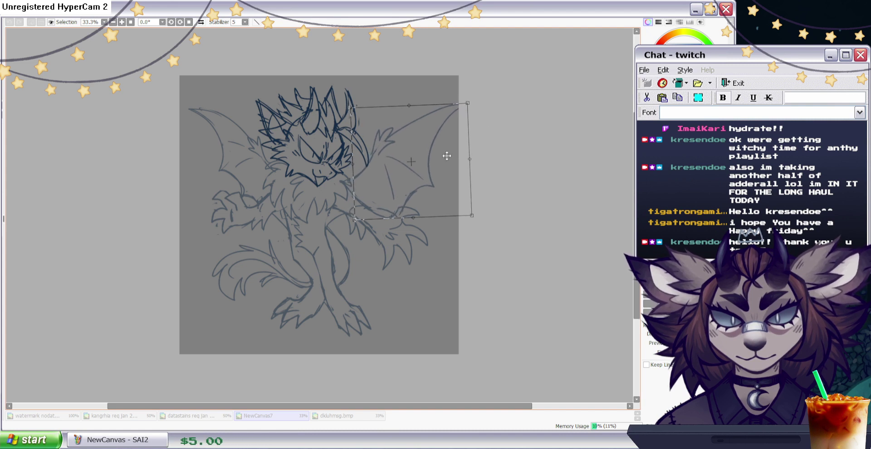
drag(467, 104, 472, 113)
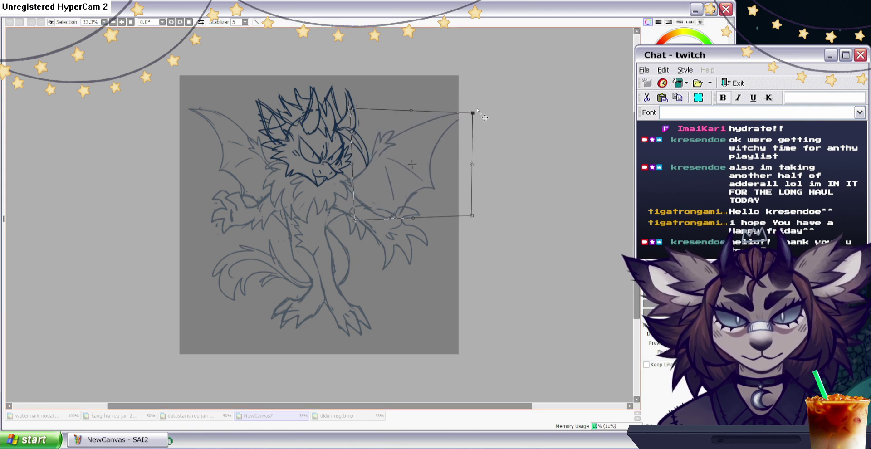
drag(472, 216, 471, 223)
drag(354, 220, 351, 218)
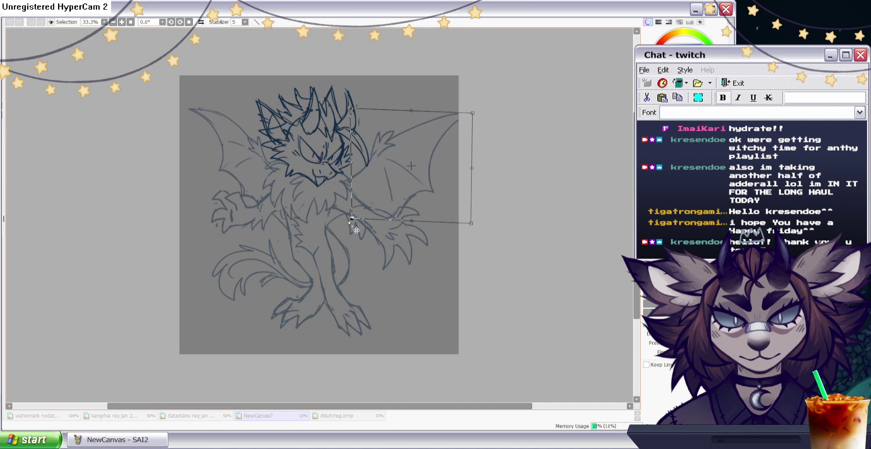
drag(358, 108, 363, 104)
drag(480, 115, 482, 116)
drag(430, 192, 427, 194)
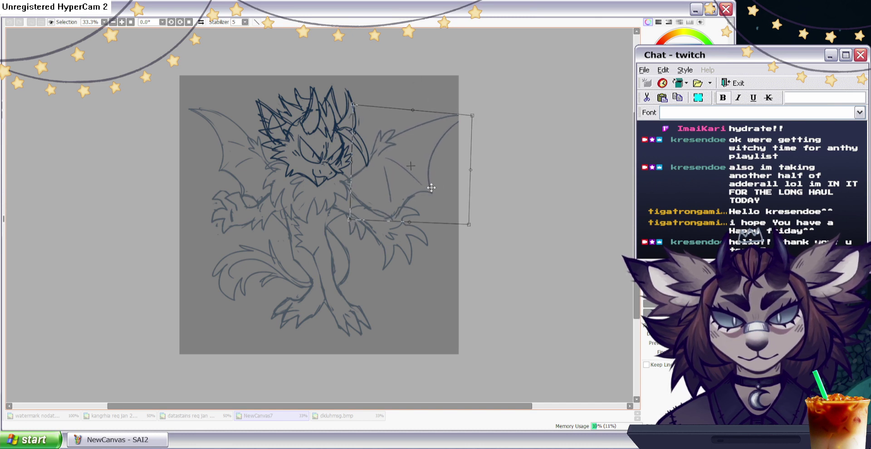
key(Return)
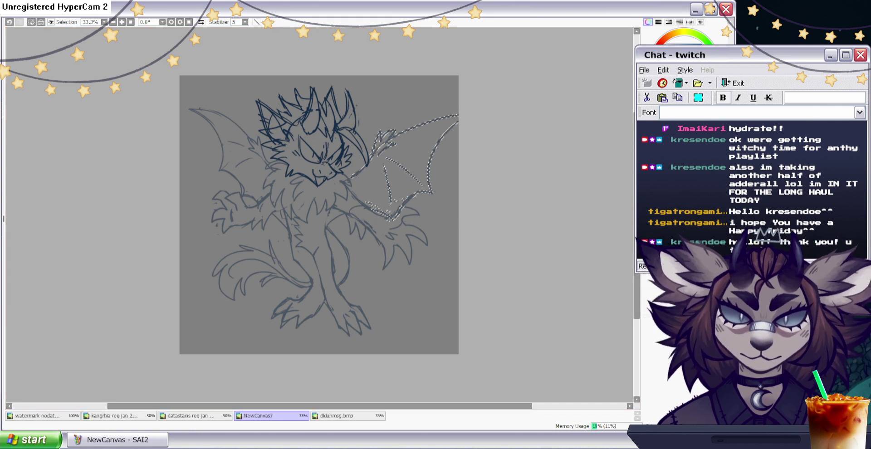
key(ctrl+d)
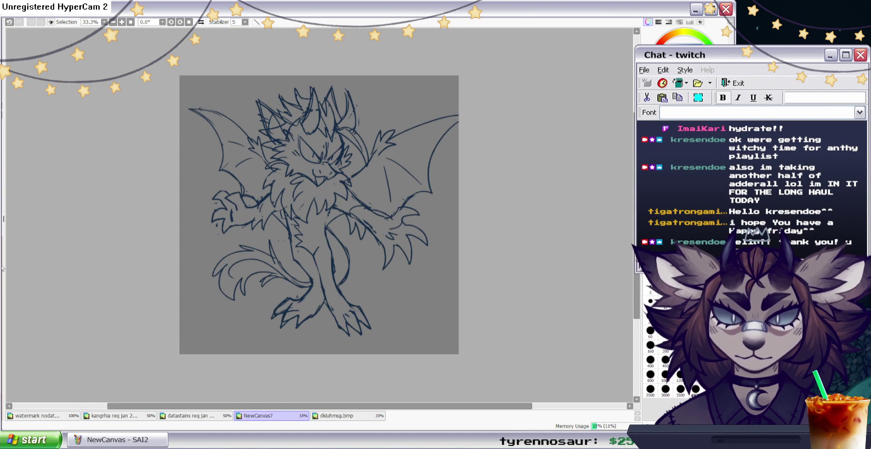
Transform the selected head, enlarging it slightly and nudging it to fit the body, checking the proportions in a mirrored view.
key(ctrl+t)
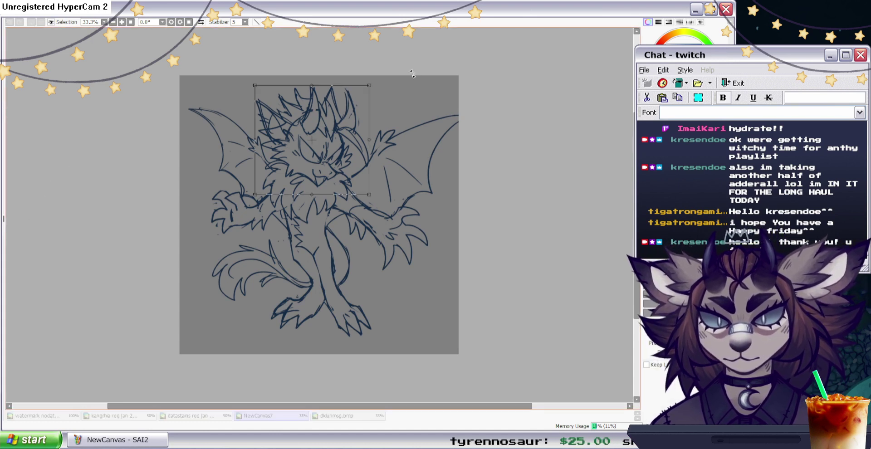
drag(371, 85, 375, 81)
drag(365, 167, 366, 168)
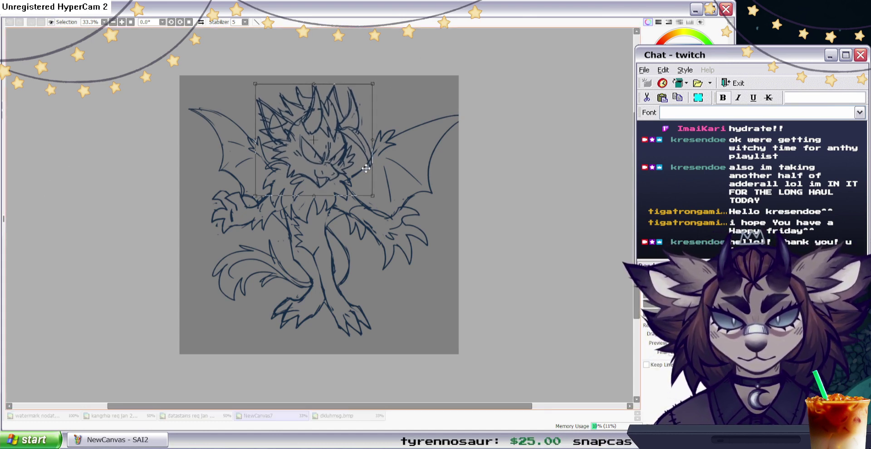
click(201, 21)
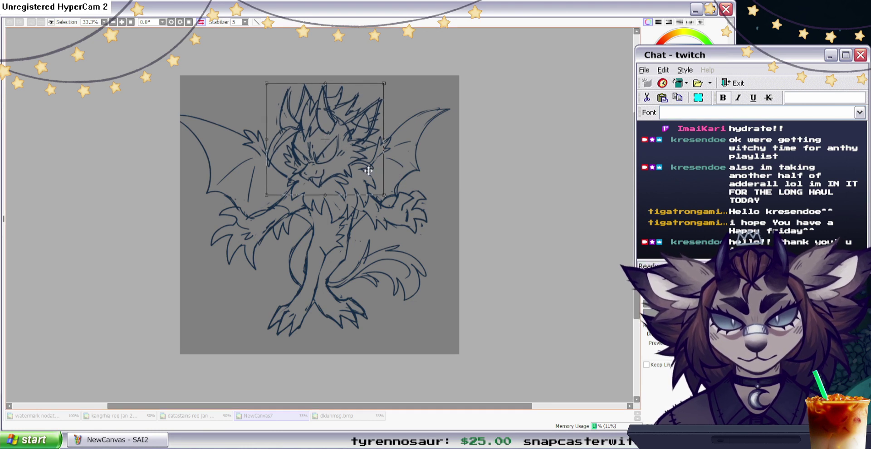
key(Return)
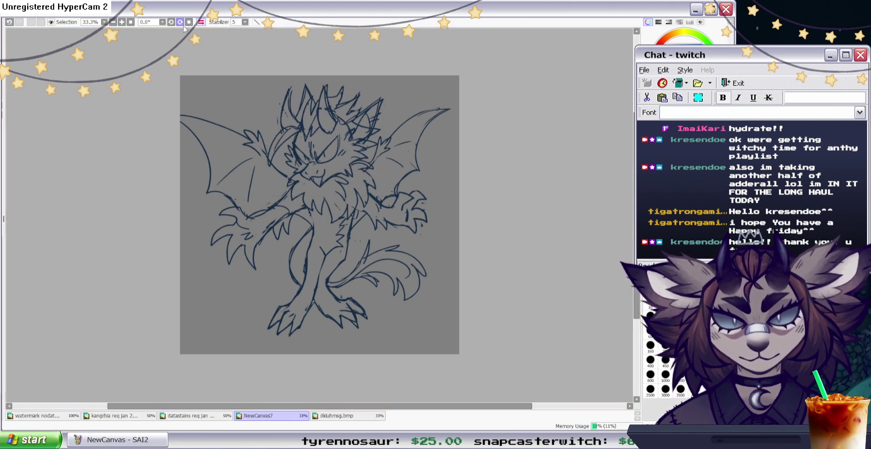
click(201, 22)
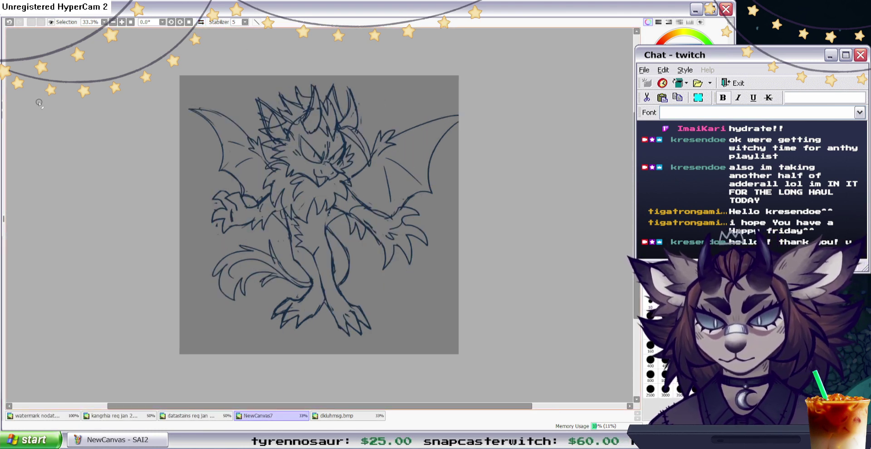
Scale the whole figure down slightly and reposition it so both wings fit inside the canvas.
key(ctrl+t)
drag(470, 84, 460, 95)
drag(428, 231, 422, 225)
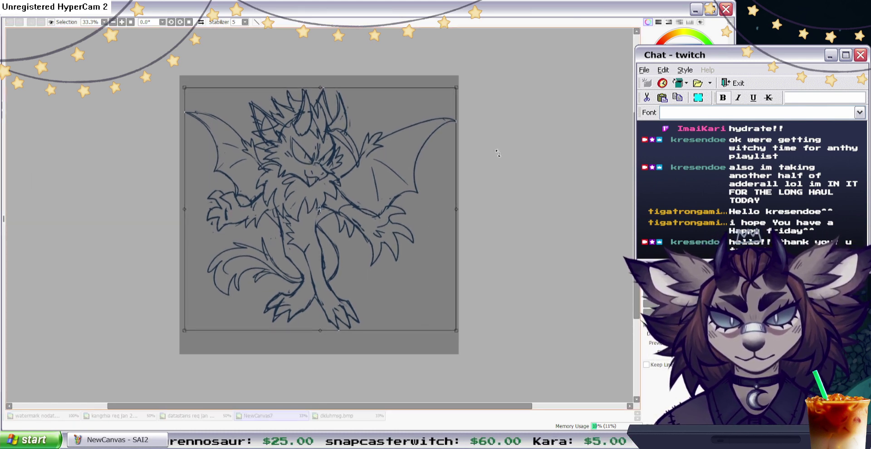
key(Return)
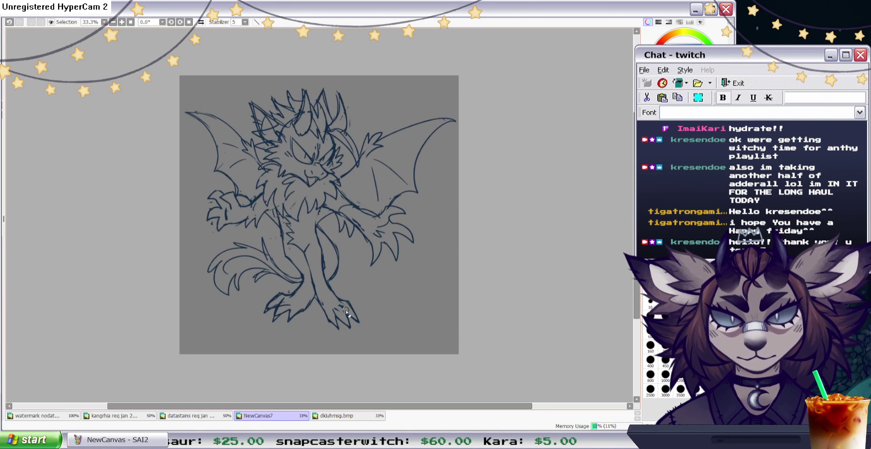
click(9, 23)
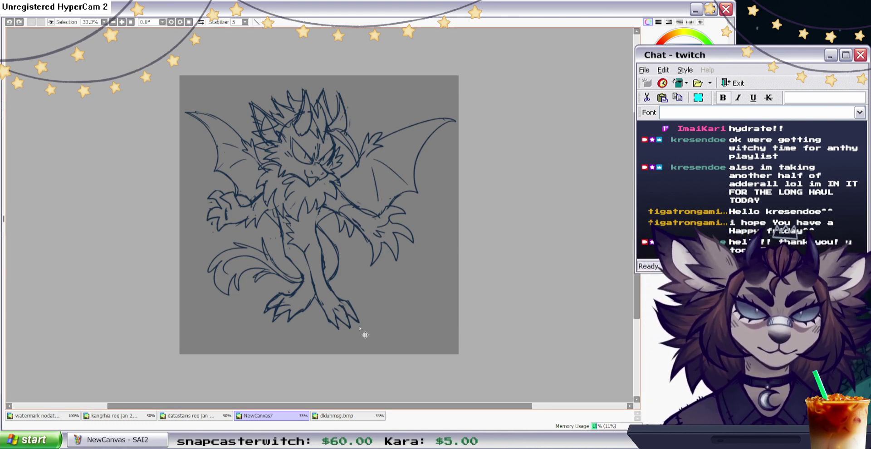
drag(343, 325, 343, 326)
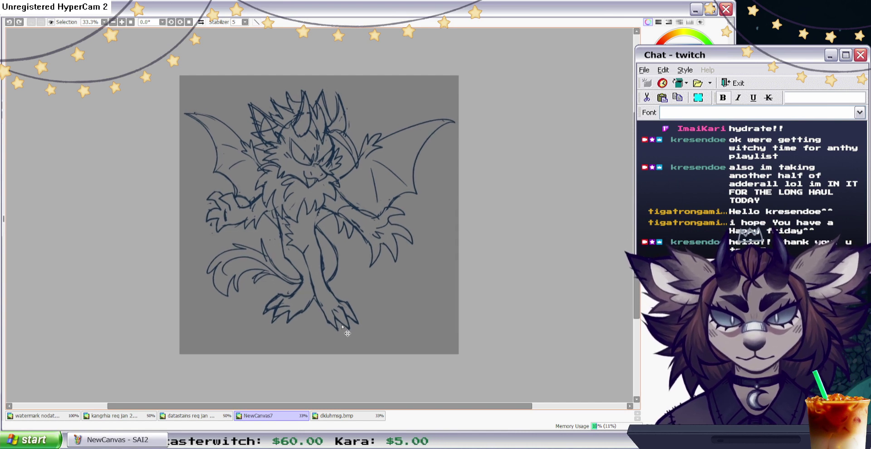
key(ctrl+t)
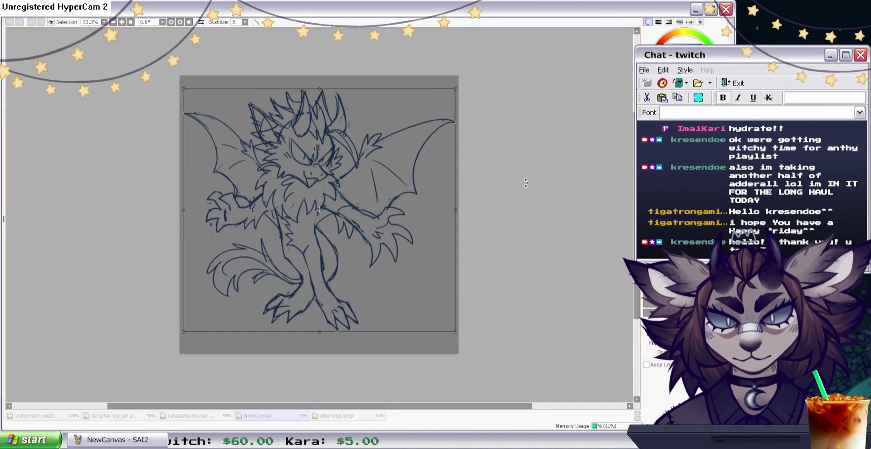
key(Return)
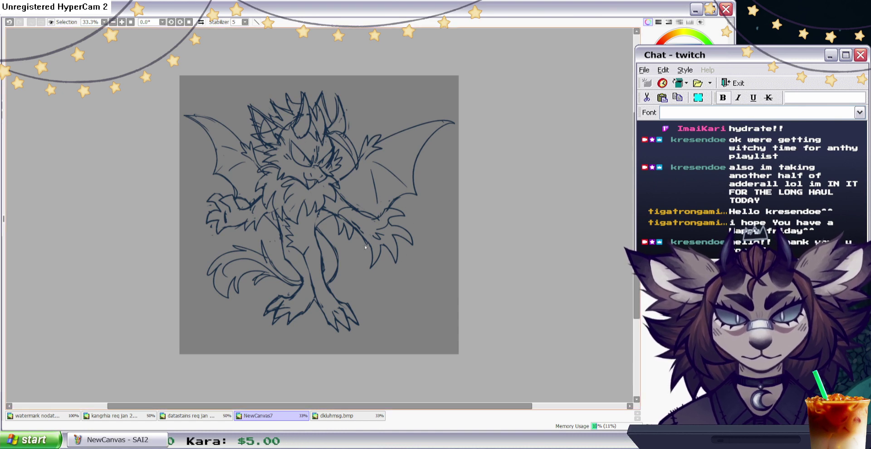
Lasso the clawed hand opposite the tail and rotate it inward, closer to the forearm.
drag(381, 212, 361, 233)
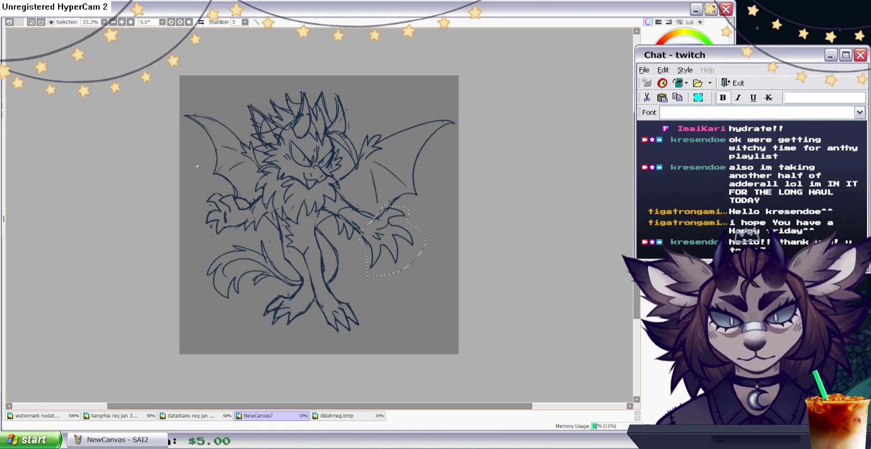
key(ctrl+t)
drag(431, 294, 413, 296)
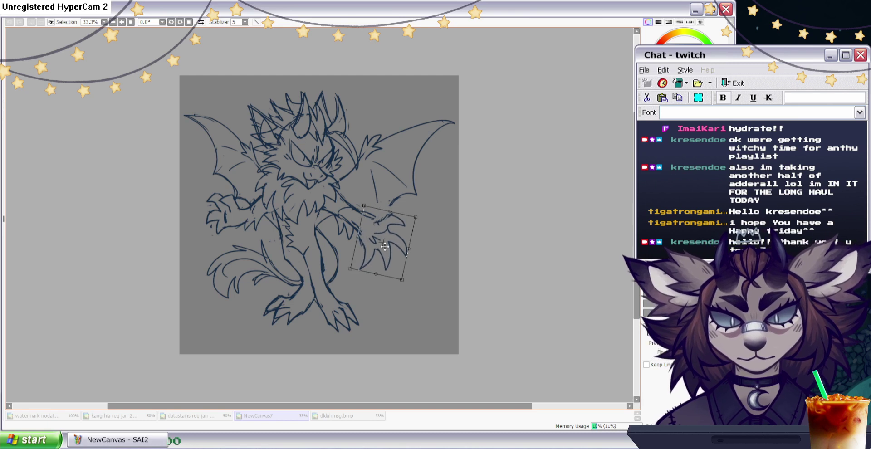
key(Return)
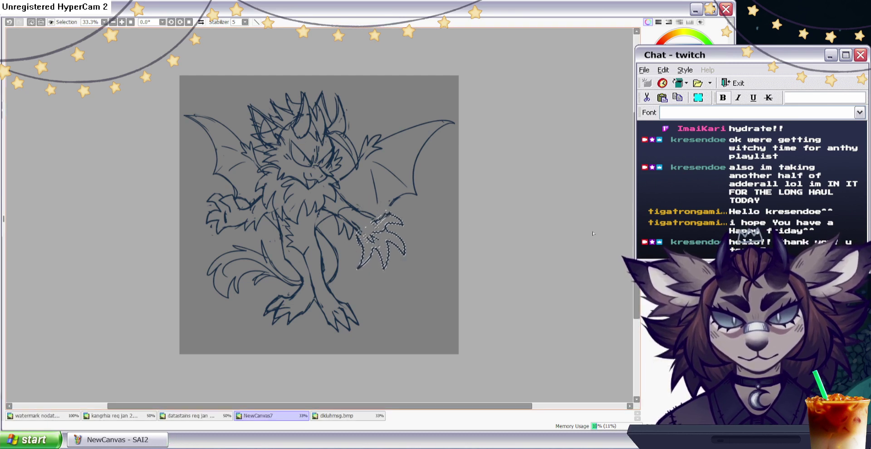
key(ctrl+d)
Redraw the lower wing edge and wrist lines where they meet the rotated hand, checking the sketch in a mirrored view.
key(n)
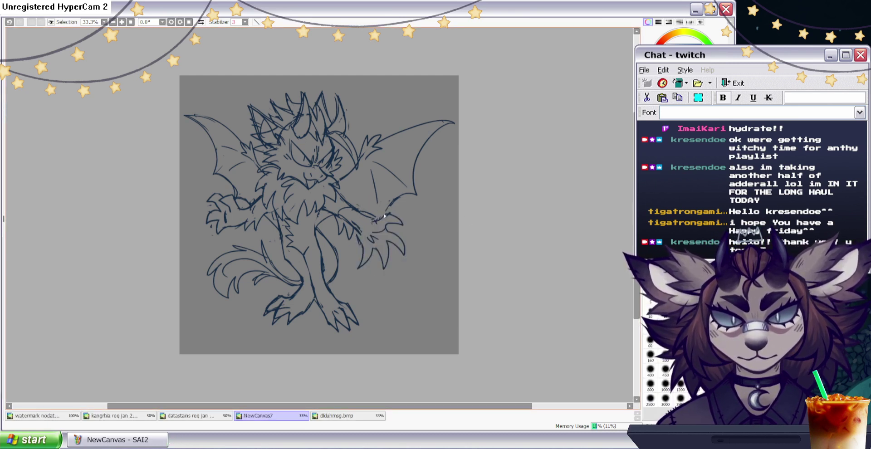
click(650, 140)
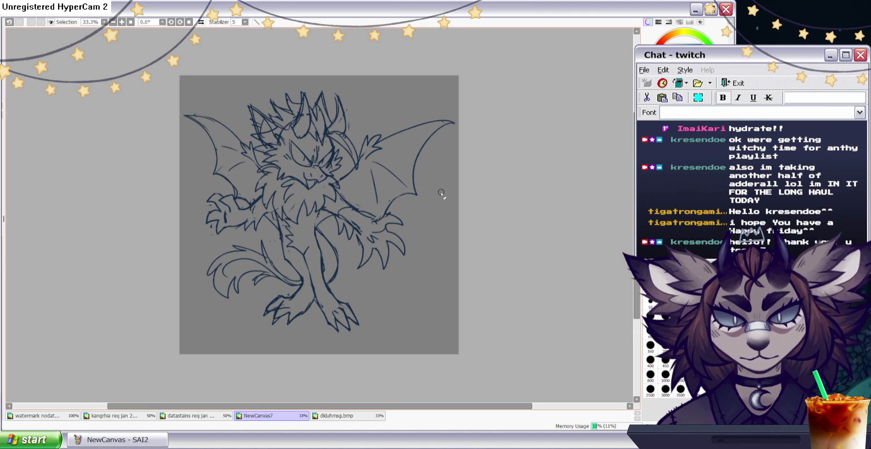
key(n)
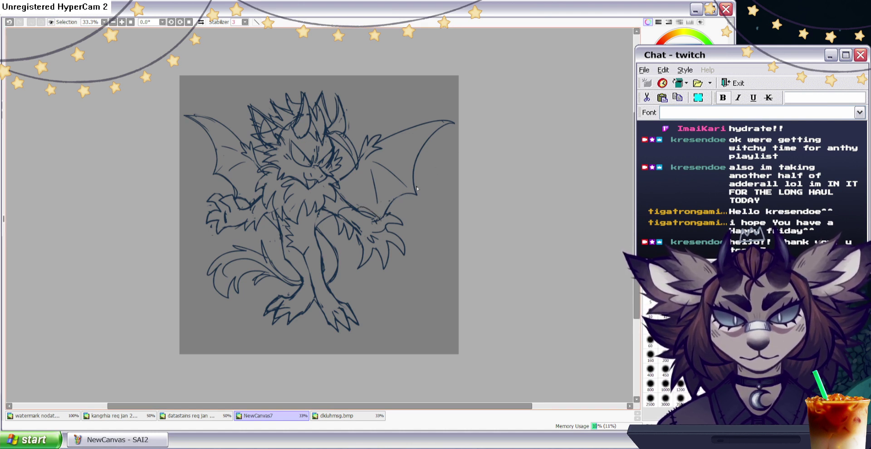
key(h)
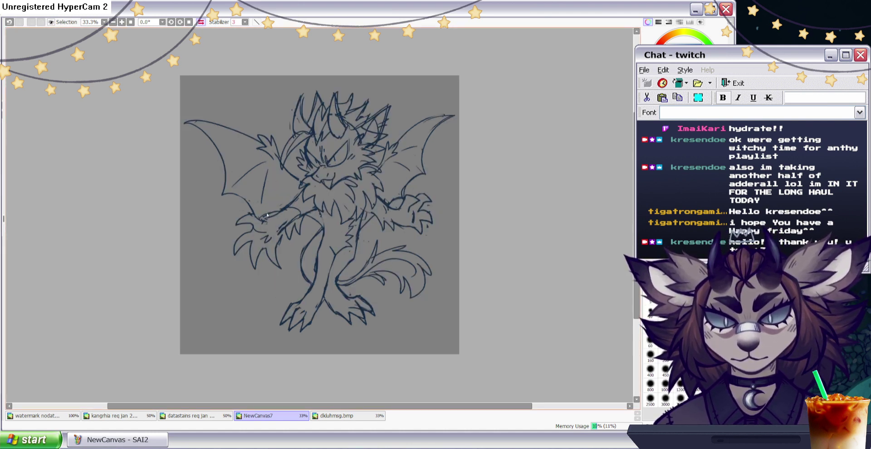
key(e)
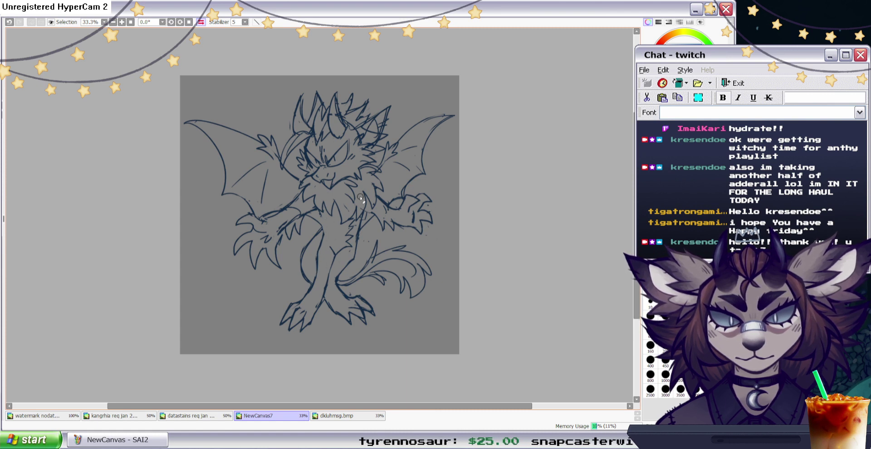
click(201, 22)
click(10, 22)
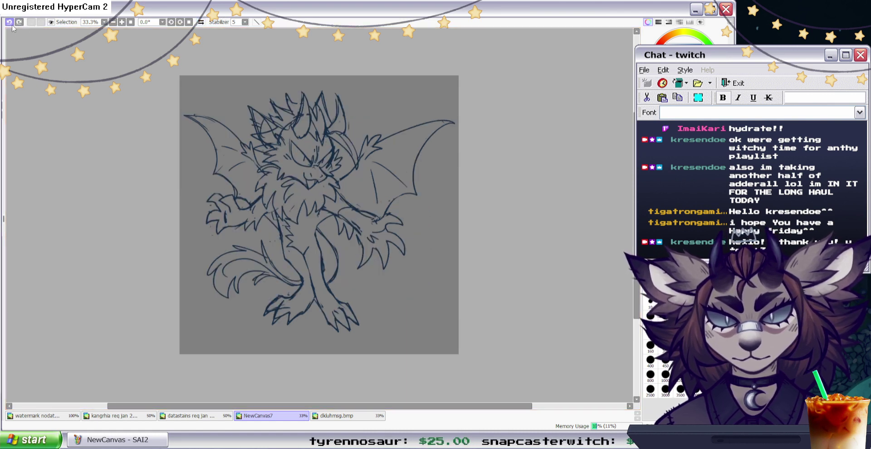
Clean up the lower leg line and sketch bolder pointed fur strokes along the tail.
drag(324, 274, 326, 277)
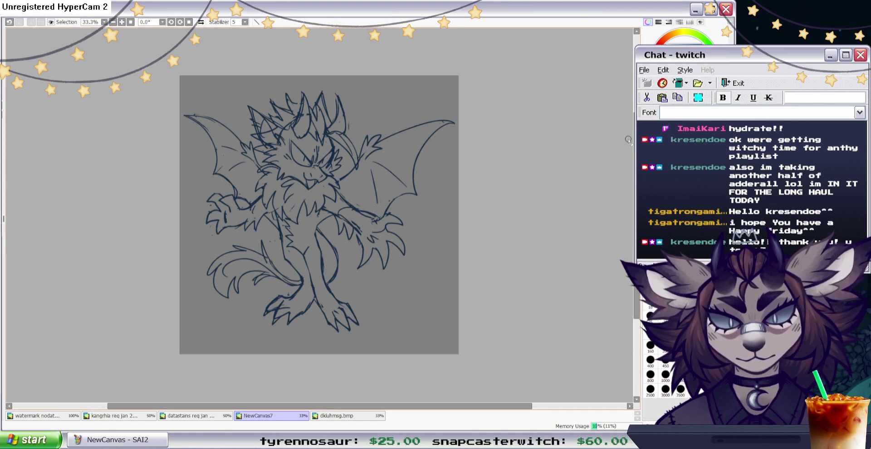
click(653, 154)
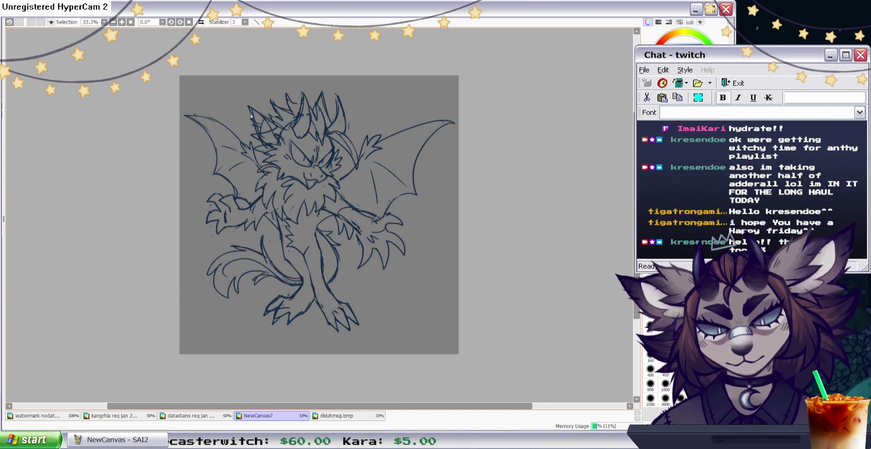
mouse_move(258, 250)
mouse_down()
mouse_move(228, 244)
mouse_move(248, 257)
mouse_move(221, 256)
mouse_move(206, 278)
mouse_up()
mouse_move(221, 265)
mouse_down()
mouse_move(215, 284)
mouse_move(220, 275)
mouse_move(233, 304)
mouse_move(235, 276)
mouse_up()
mouse_move(234, 277)
mouse_down()
mouse_move(238, 297)
mouse_move(277, 270)
mouse_move(253, 287)
mouse_up()
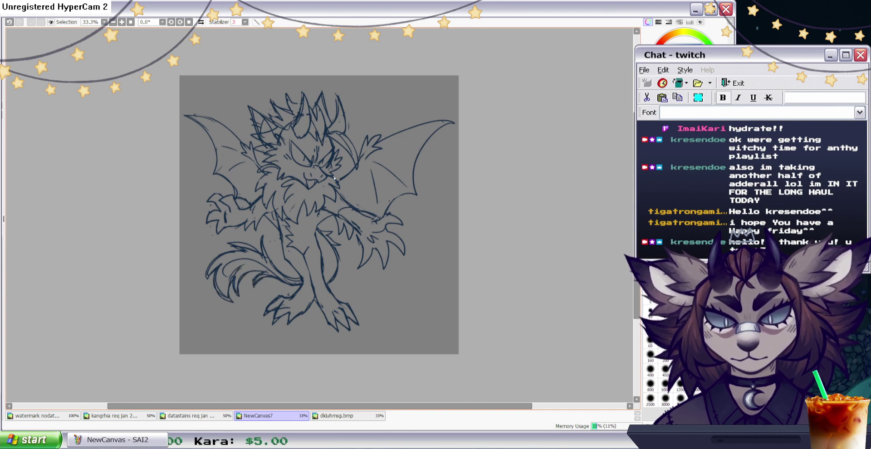
Lasso the tail-side hand and transform it, rotating it and moving it slightly outward from the arm.
click(649, 112)
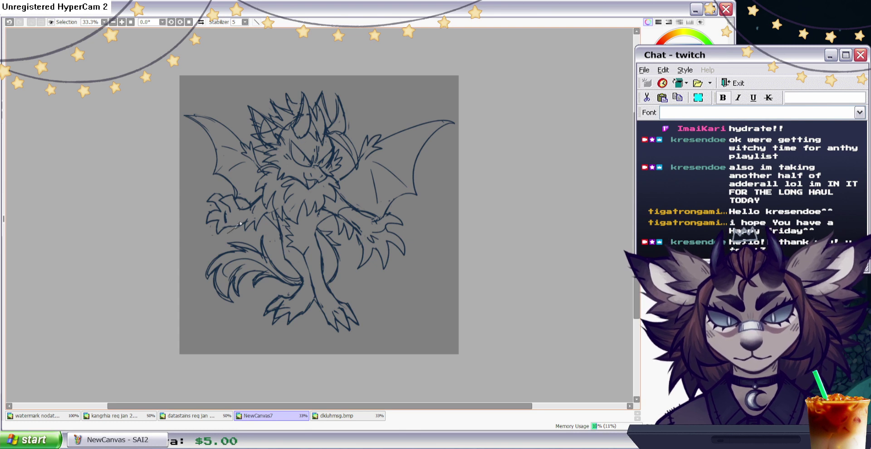
mouse_move(230, 194)
mouse_down()
mouse_move(224, 234)
mouse_move(234, 217)
mouse_move(277, 220)
mouse_move(201, 221)
mouse_up()
key(ctrl+t)
drag(242, 238, 232, 226)
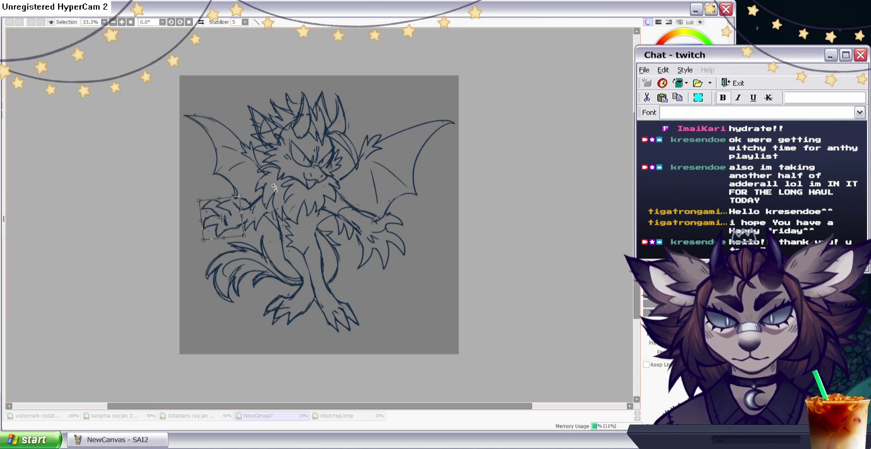
key(Return)
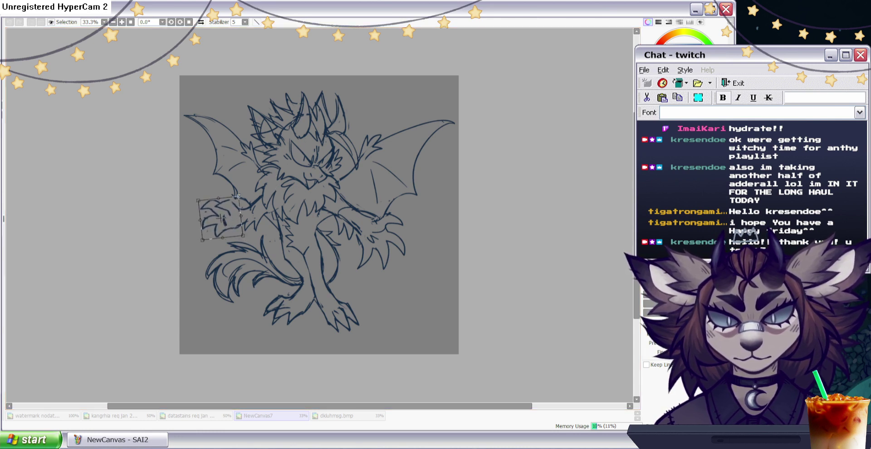
key(ctrl+d)
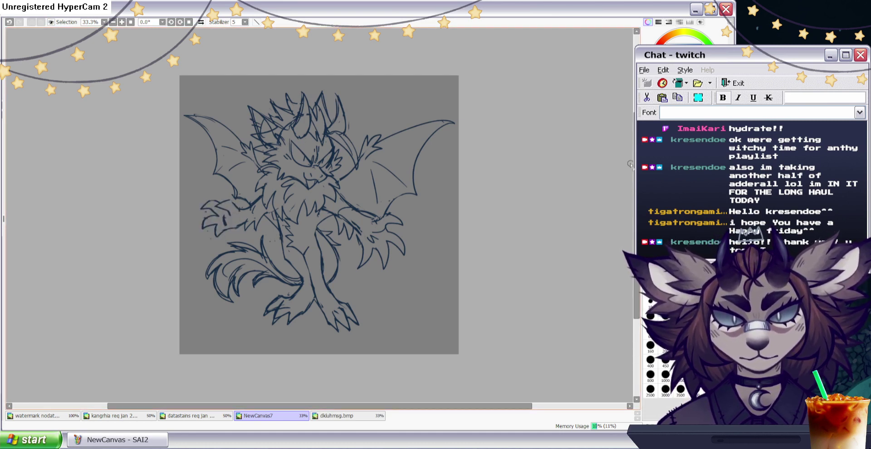
Erase the tall spike between the two horns and sketch a new curved line in its place.
drag(351, 315, 350, 316)
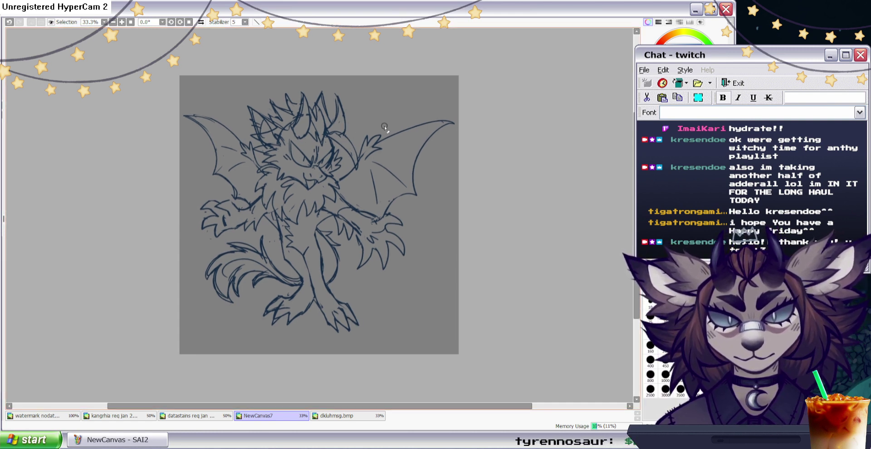
click(667, 168)
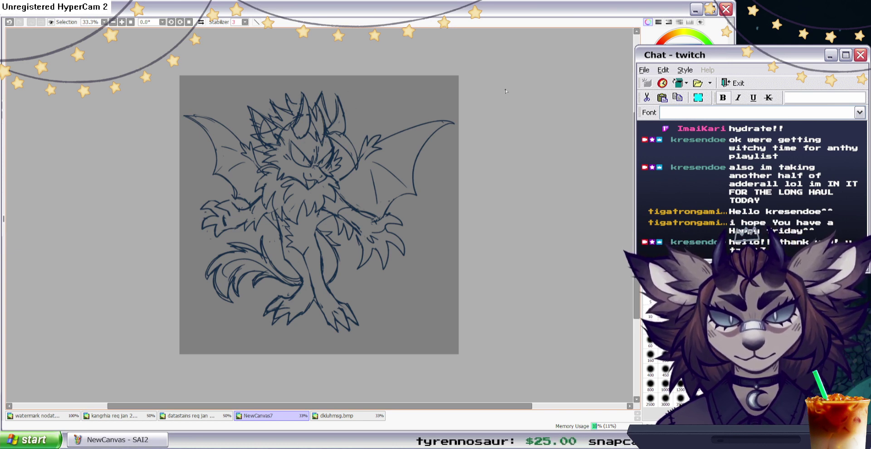
click(668, 181)
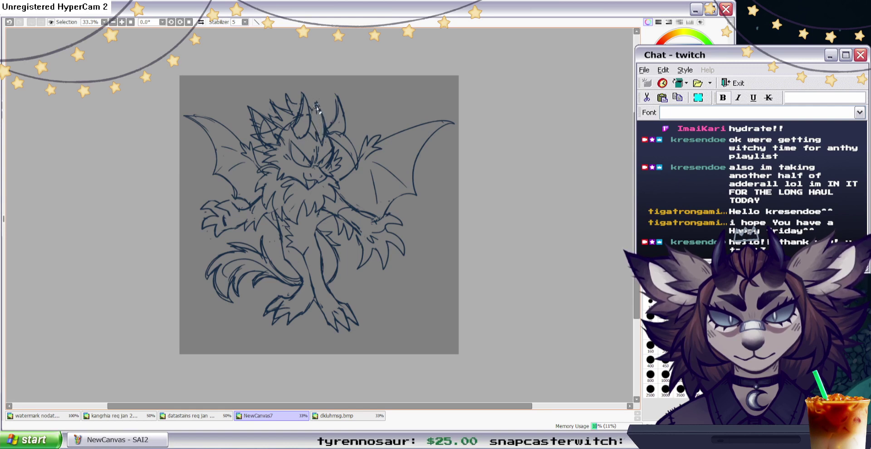
drag(314, 128, 320, 145)
click(653, 181)
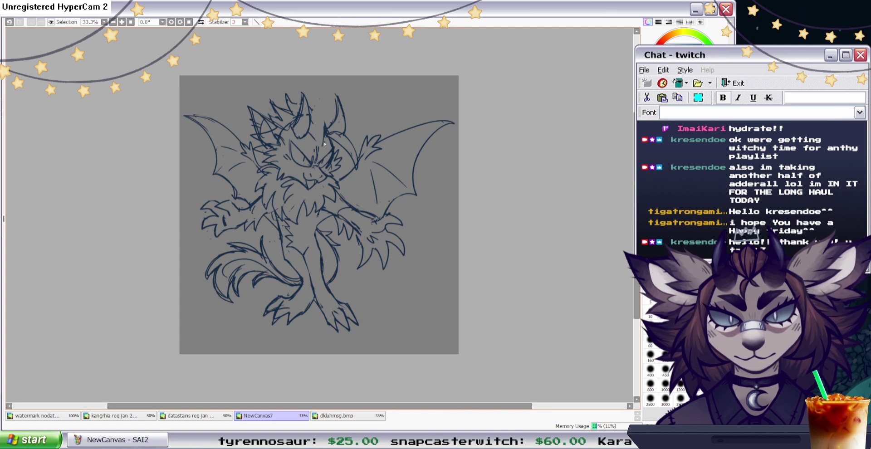
drag(323, 130, 327, 94)
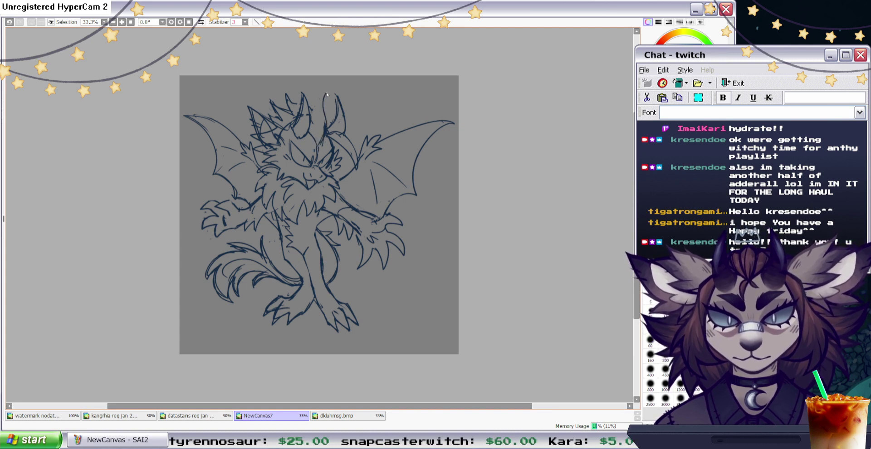
Refine the contour of the new spike between the horns with erasing and redrawing in a mirrored view.
click(201, 22)
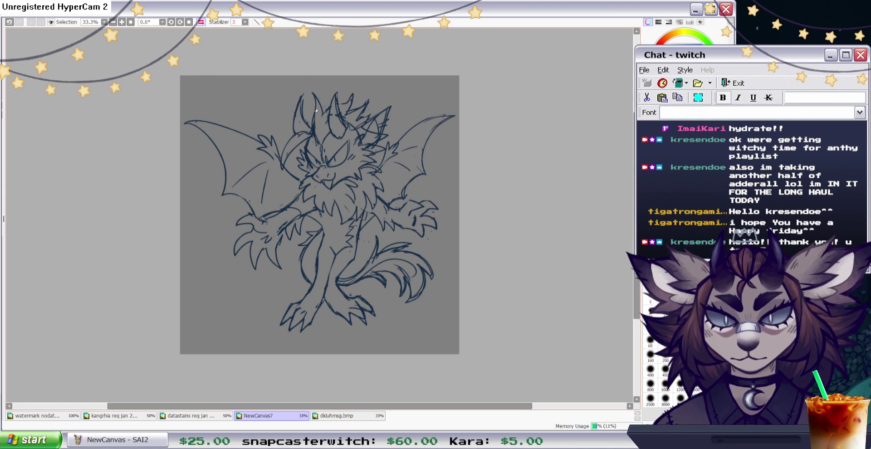
key(e)
drag(313, 120, 318, 99)
key(n)
drag(318, 99, 322, 114)
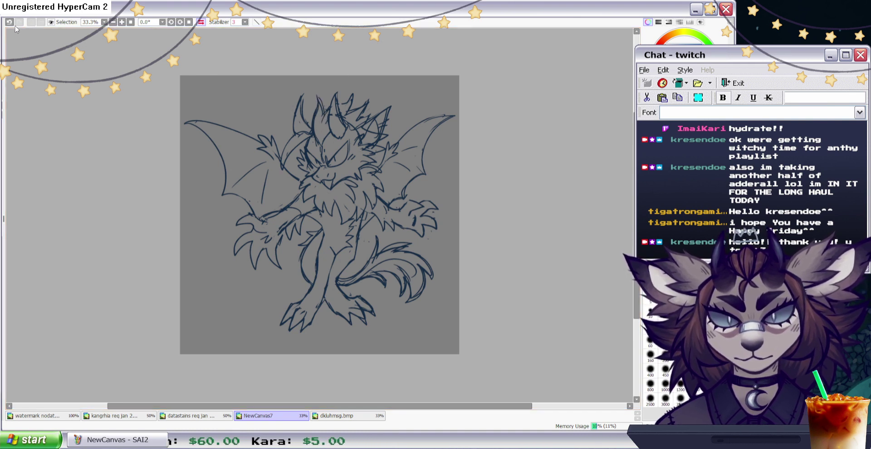
key(h)
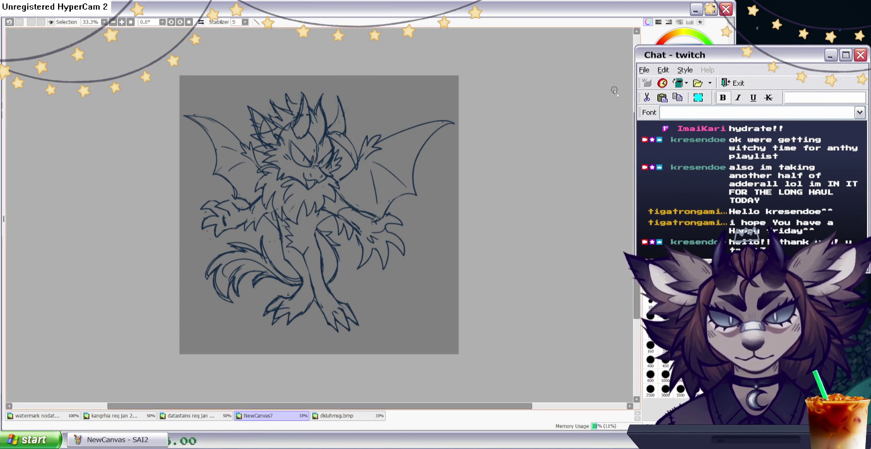
key(n)
drag(339, 97, 330, 131)
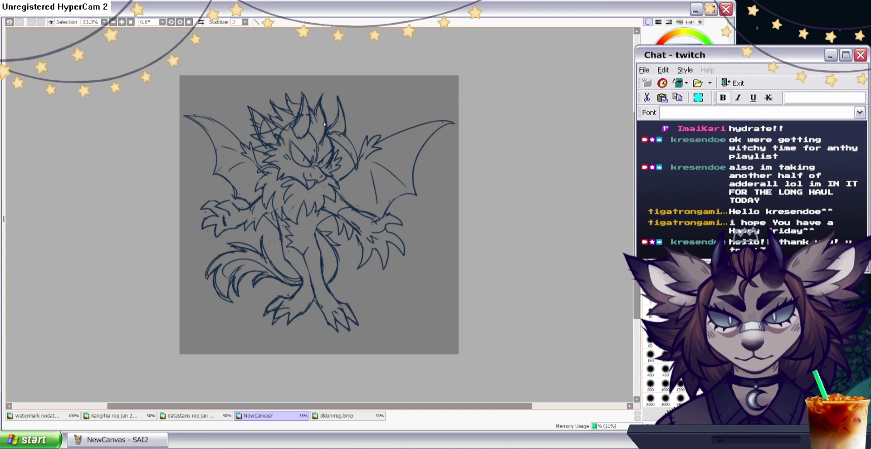
drag(331, 86, 335, 129)
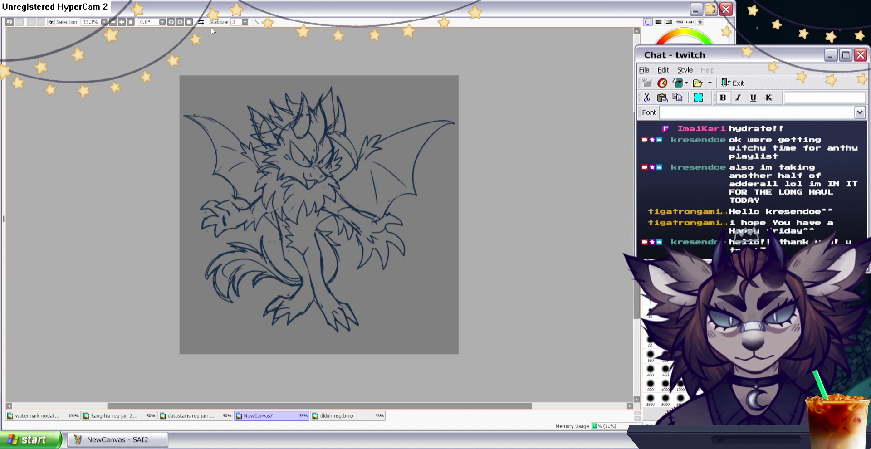
key(h)
key(ctrl+z)
Sketch a taller pointed spike between the two horns, reworking its outline in both the mirrored and normal views.
drag(380, 118, 356, 127)
key(e)
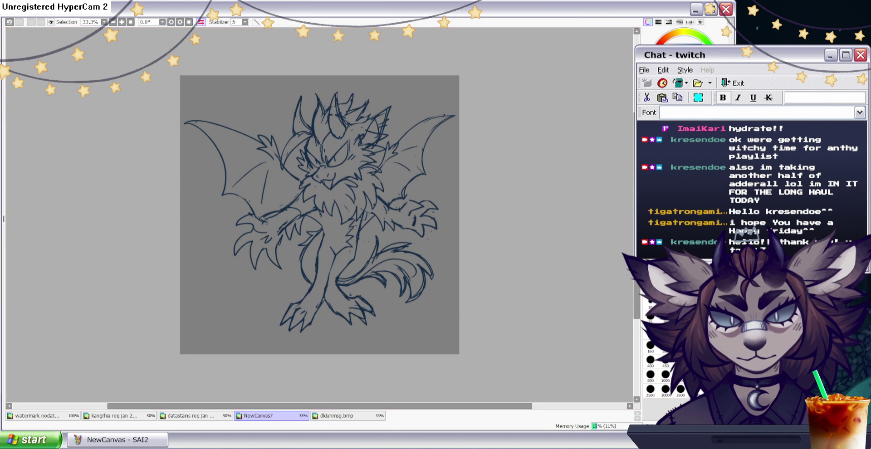
key(n)
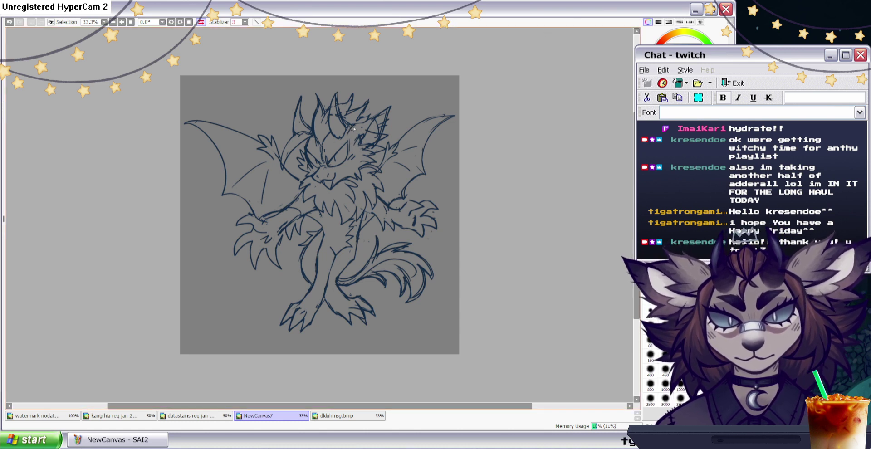
drag(348, 132, 386, 110)
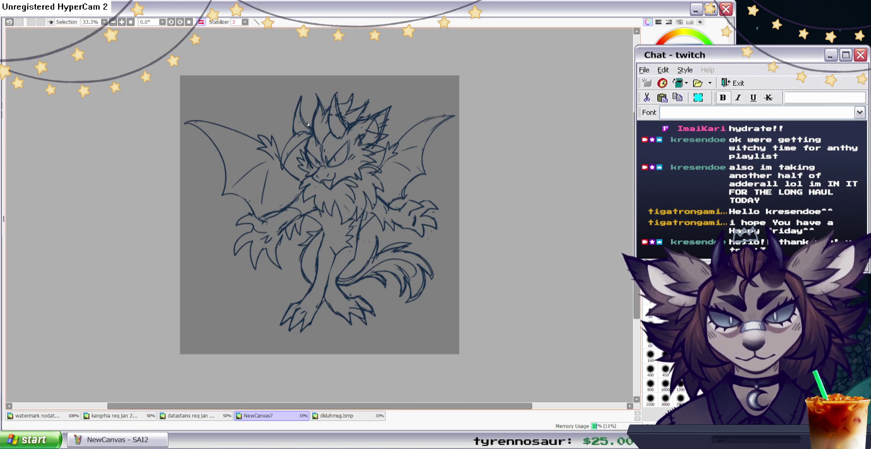
mouse_move(305, 121)
mouse_down()
mouse_move(307, 90)
mouse_move(325, 113)
mouse_up()
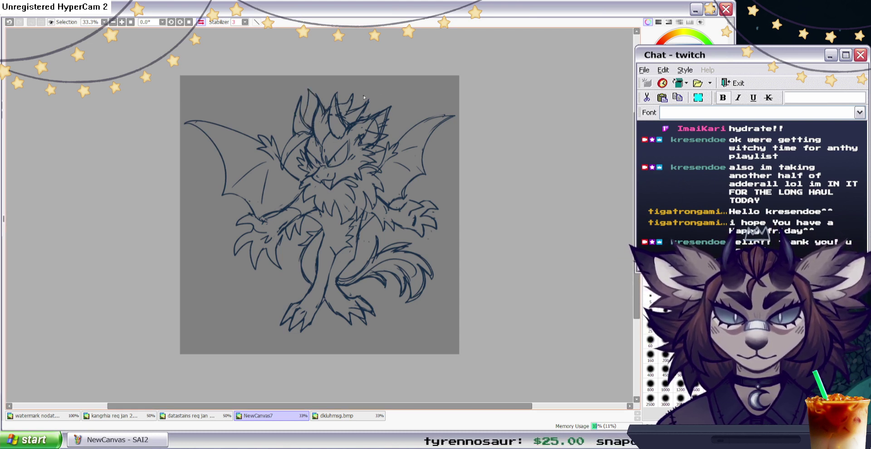
key(h)
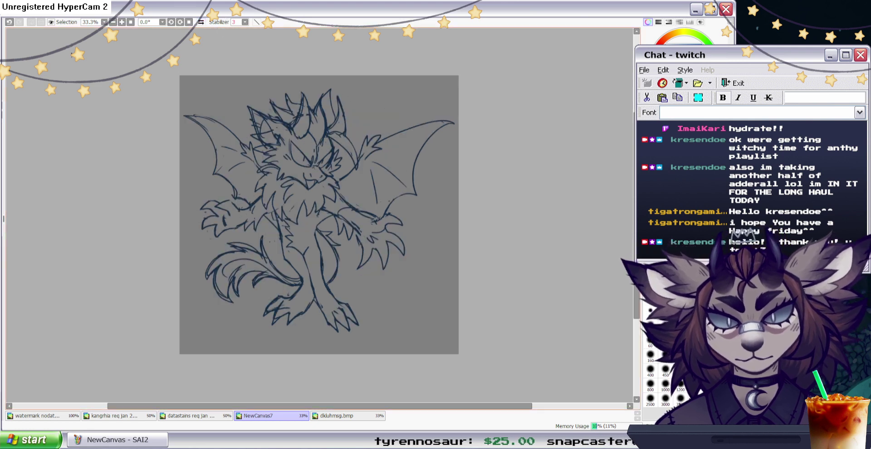
key(ctrl+z)
mouse_move(327, 126)
mouse_down()
mouse_move(361, 107)
mouse_move(348, 135)
mouse_move(327, 88)
mouse_move(321, 102)
mouse_up()
click(8, 23)
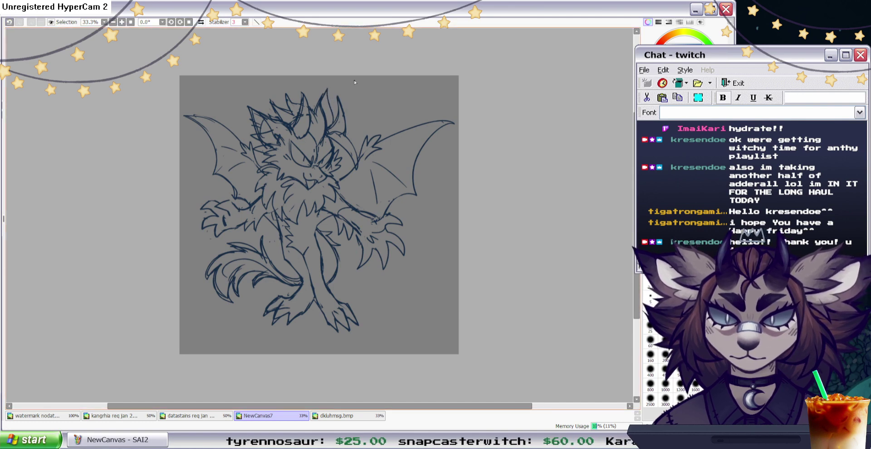
Tidy the base of the spike between the horns with erasing and short strokes where it meets the forehead.
click(201, 21)
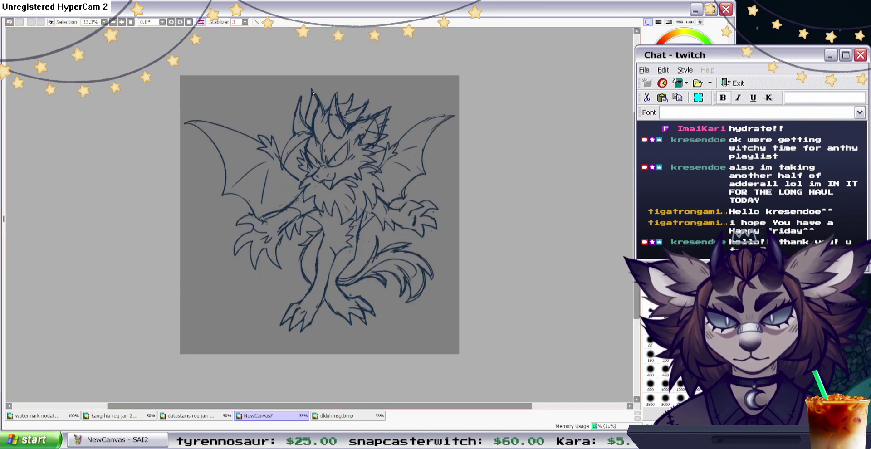
key(e)
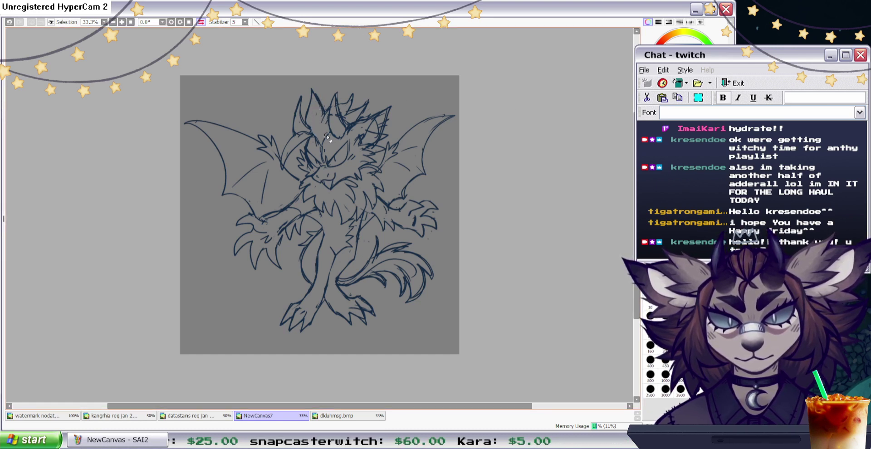
key(n)
drag(313, 133, 327, 103)
mouse_move(313, 133)
mouse_down()
mouse_move(327, 105)
mouse_move(321, 135)
mouse_up()
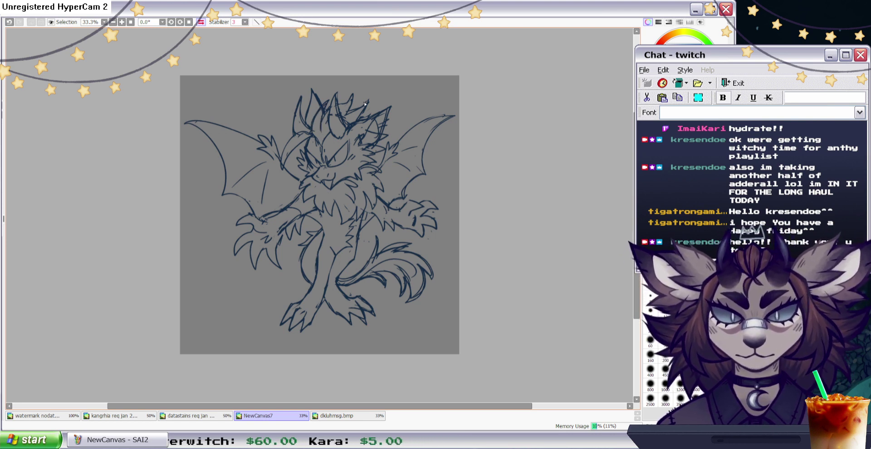
Erase and redraw the hip and upper-thigh lines below the chest fur, and touch up the outstretched hand's wrist.
drag(321, 213, 324, 232)
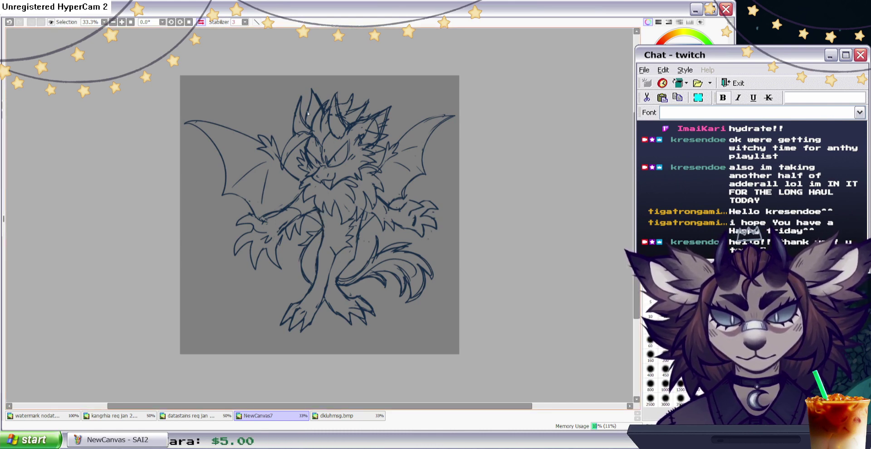
key(h)
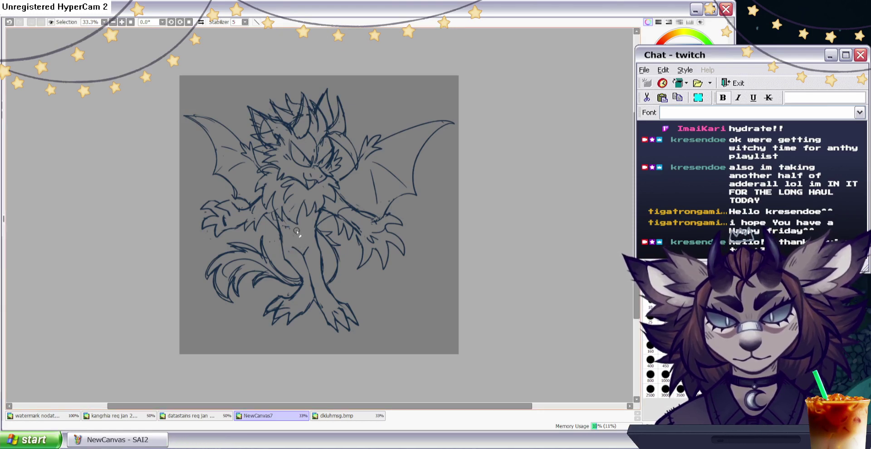
click(669, 156)
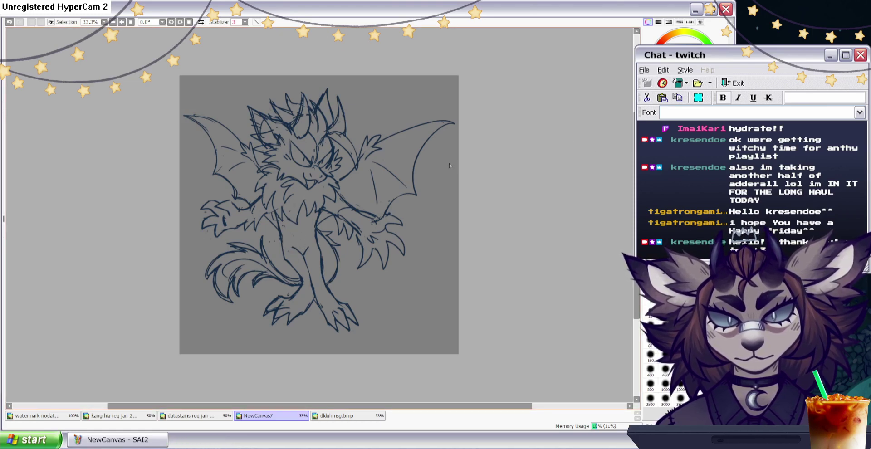
click(666, 156)
drag(308, 246, 304, 253)
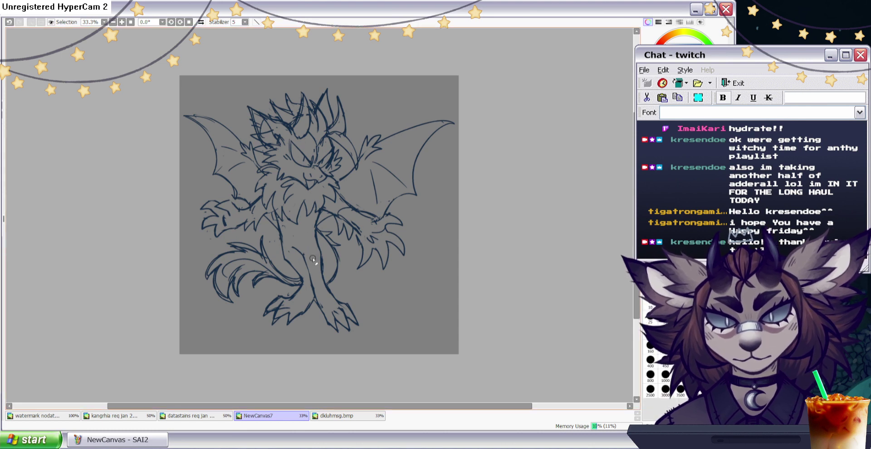
key(e)
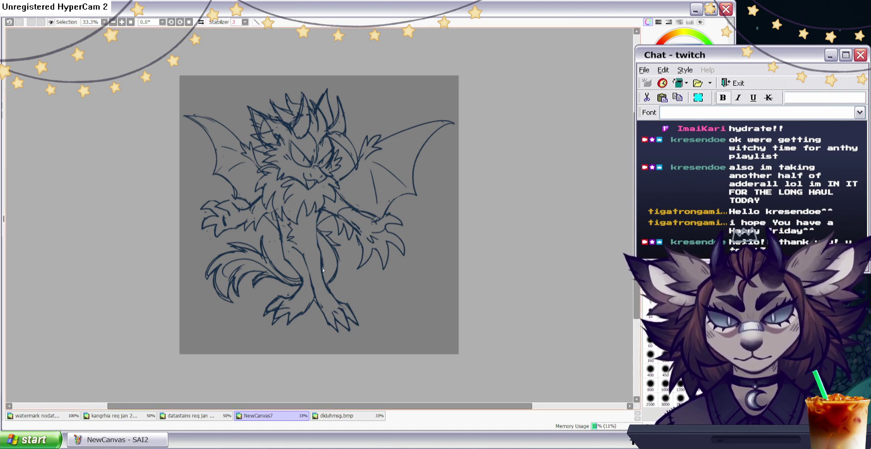
drag(320, 250, 317, 212)
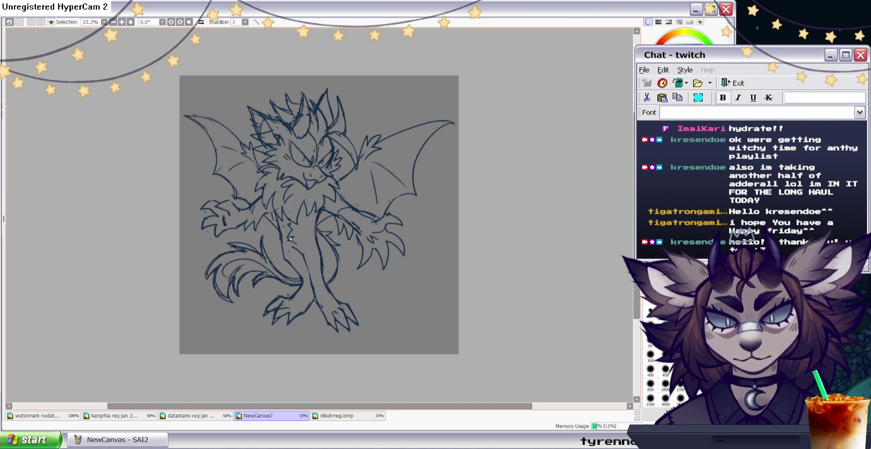
drag(321, 267, 320, 254)
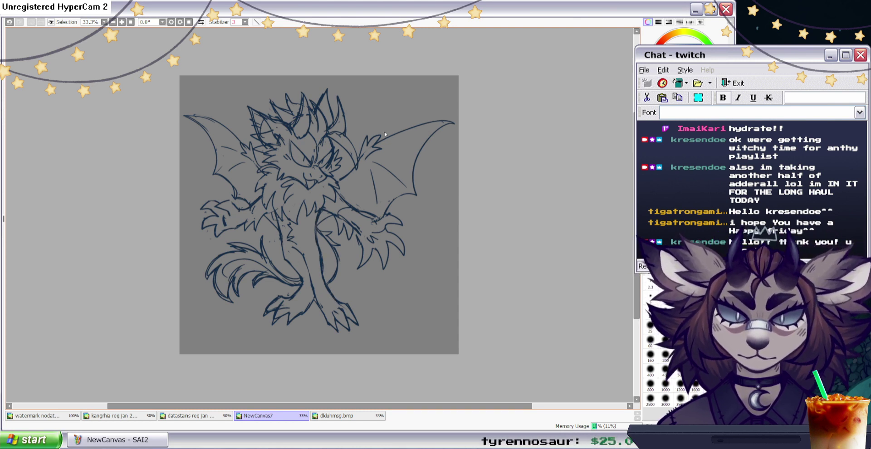
mouse_move(374, 222)
mouse_down()
mouse_move(381, 217)
mouse_move(372, 222)
mouse_up()
key(e)
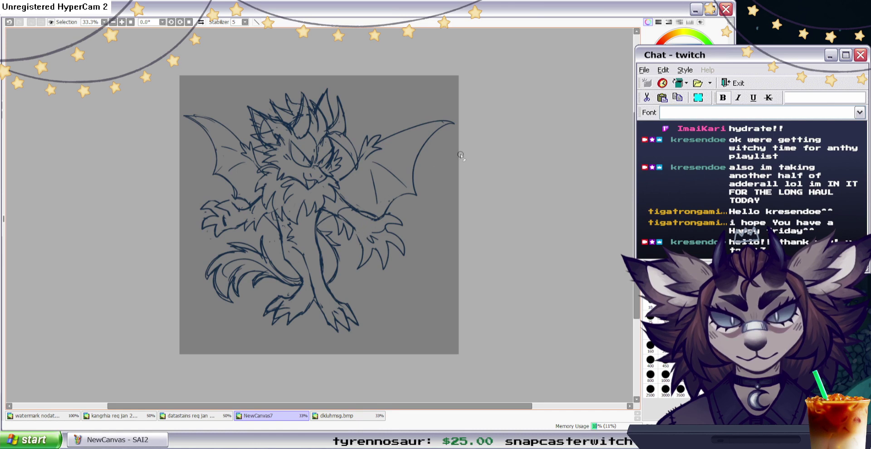
key(n)
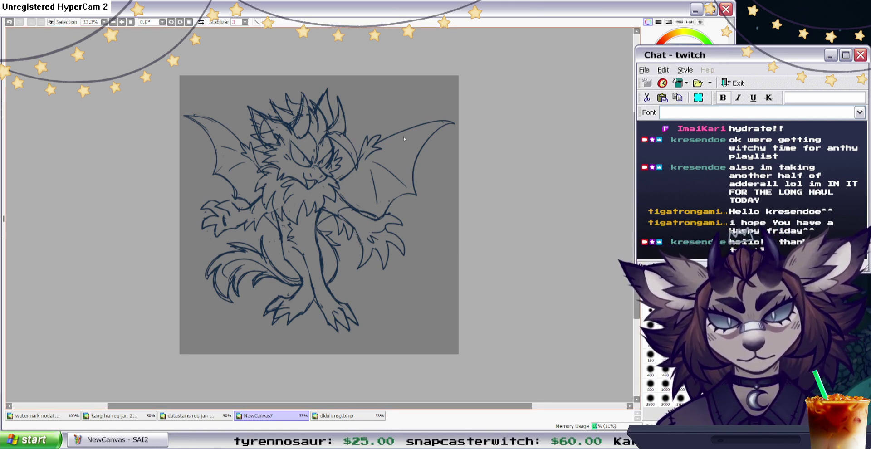
Lasso the outer part of the tail-side wing and transform it, stretching its tip slightly up and outward.
key(n)
mouse_move(221, 188)
mouse_down()
mouse_move(237, 145)
mouse_move(183, 150)
mouse_up()
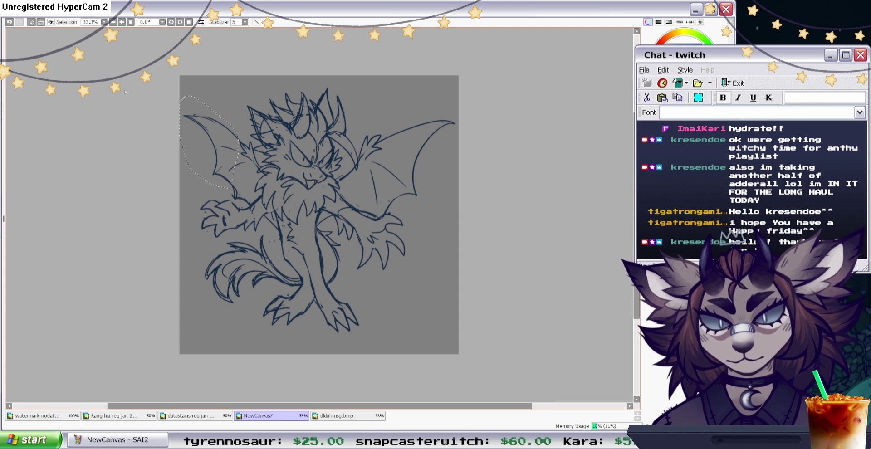
key(ctrl+t)
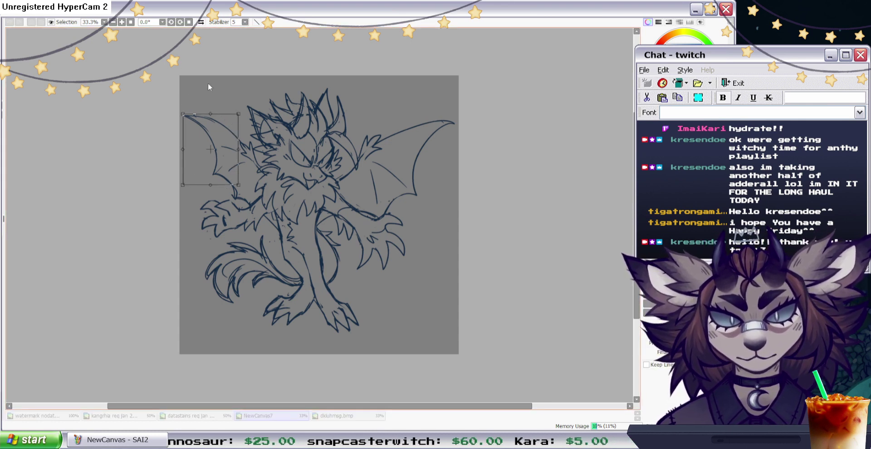
drag(183, 114, 178, 106)
drag(238, 114, 245, 115)
key(Return)
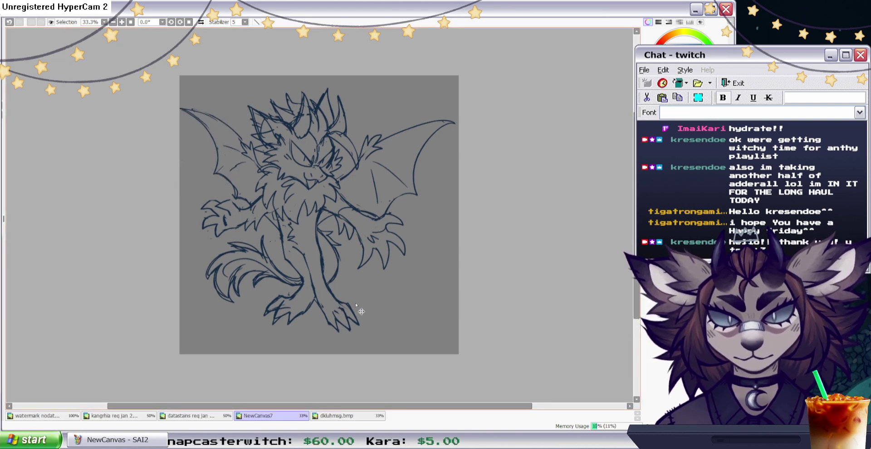
Reposition and slightly enlarge the whole sketch on a widened canvas, and save the drawing under a new file name.
drag(356, 338, 359, 326)
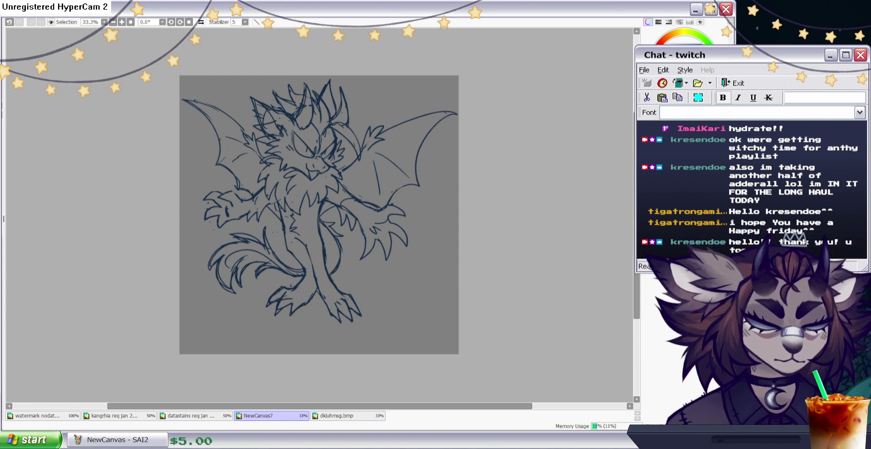
key(Return)
drag(352, 274, 359, 279)
key(ctrl+t)
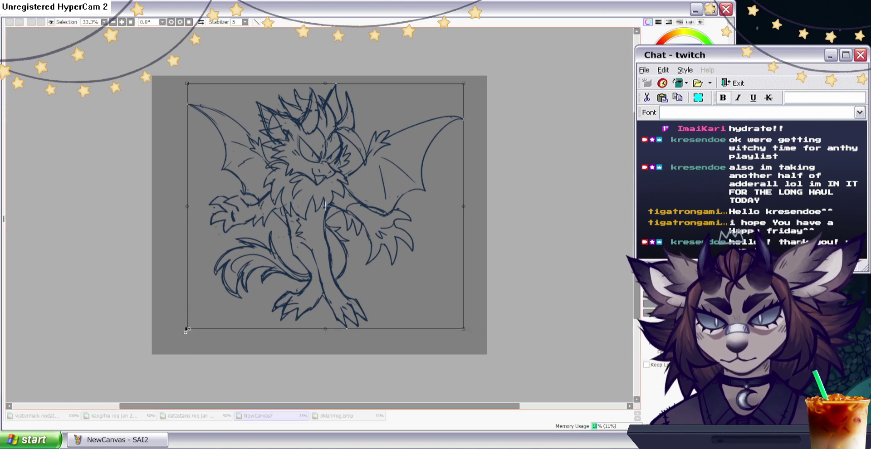
drag(188, 330, 183, 336)
drag(356, 288, 343, 288)
key(Return)
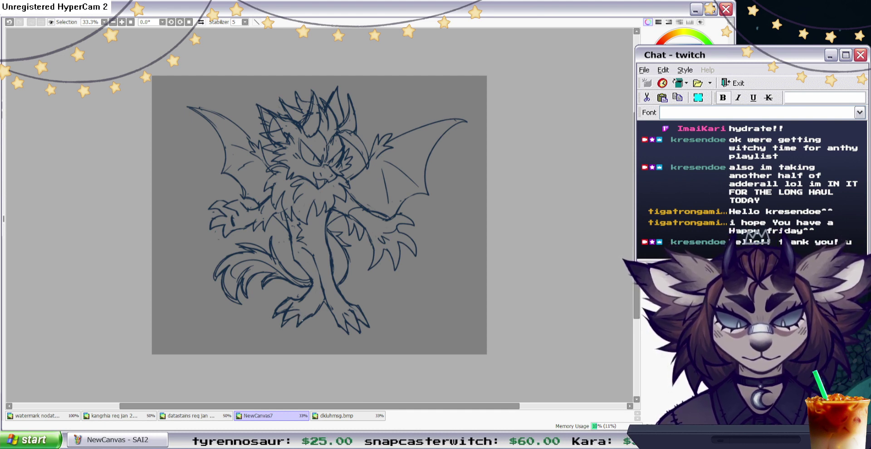
click(384, 339)
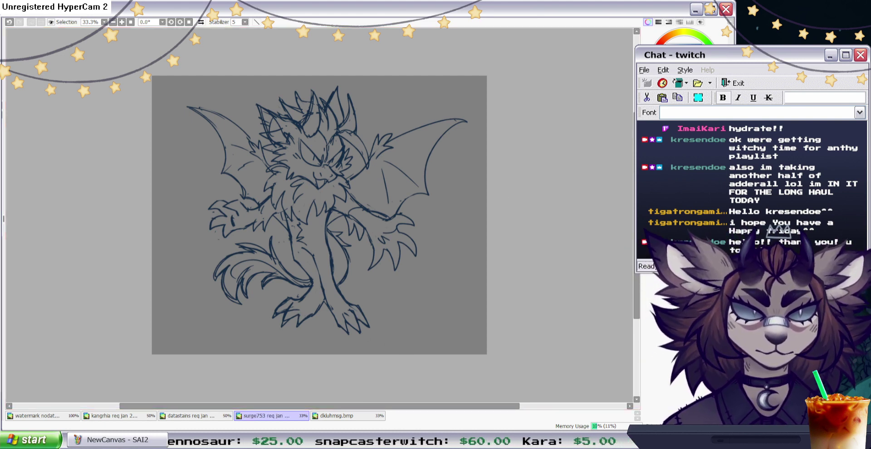
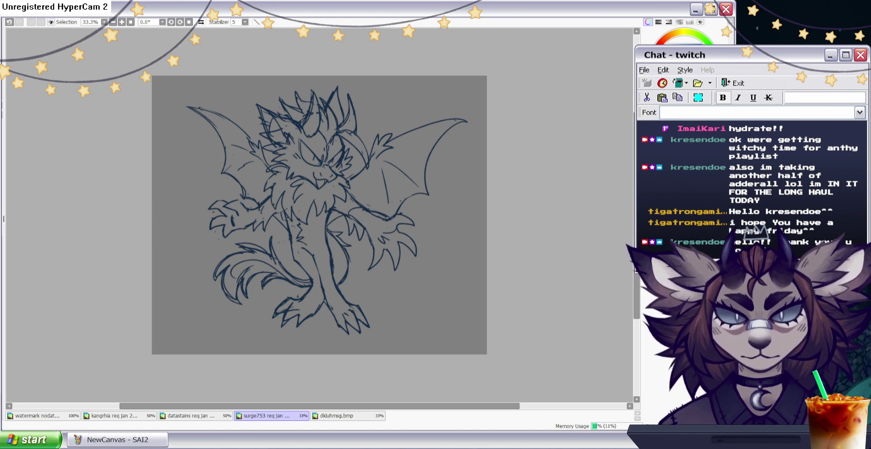
Fade the sketch layer and ink a bold angled brow line over the larger eye with creases beside the nose bridge.
scroll(344, 194, up, 1)
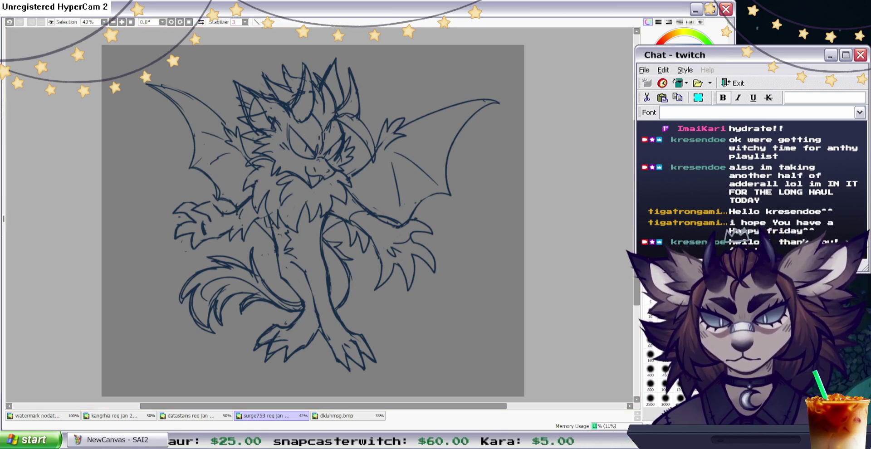
click(671, 122)
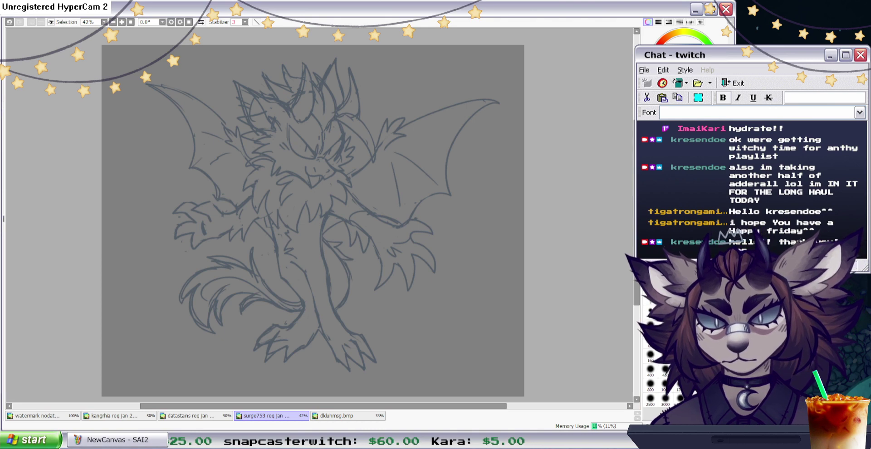
scroll(321, 214, up, 3)
scroll(602, 141, up, 3)
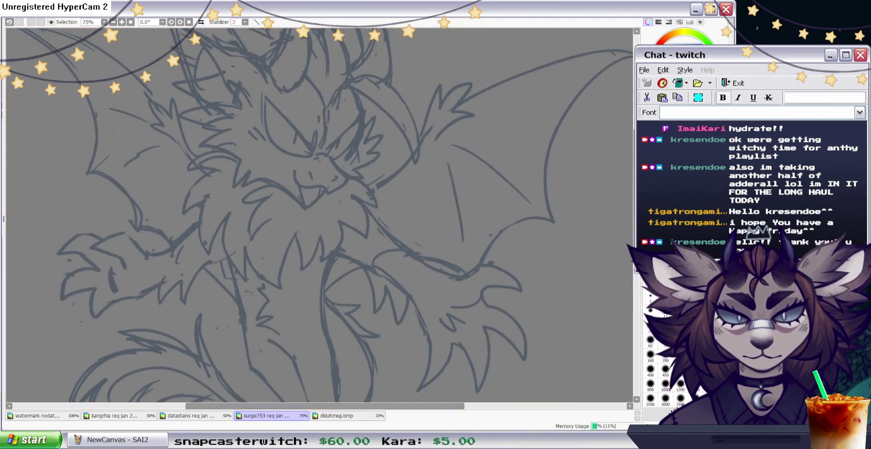
key(ctrl+plus)
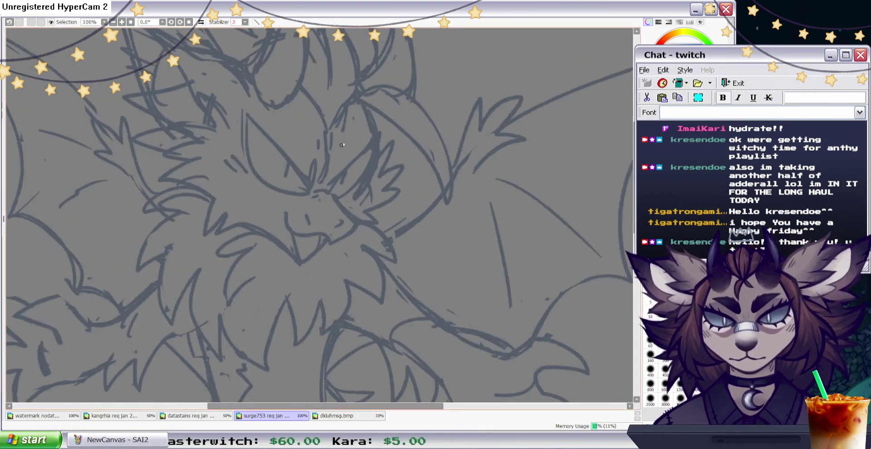
mouse_move(328, 154)
mouse_down()
mouse_move(320, 183)
mouse_move(325, 175)
mouse_move(329, 187)
mouse_move(399, 109)
mouse_up()
key(h)
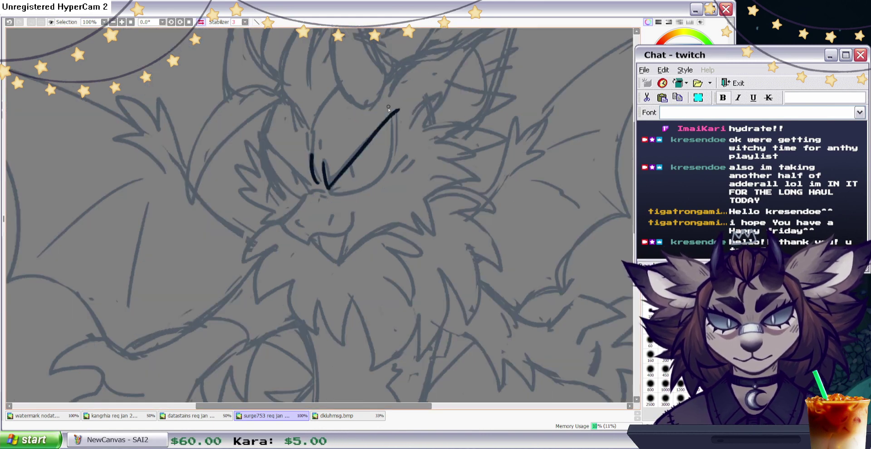
Ink the slit pupil and curved outline of the larger eye, the opposite brow line and short creases between the brows.
drag(353, 176, 350, 166)
mouse_move(395, 113)
mouse_down()
mouse_move(337, 186)
mouse_move(259, 135)
mouse_up()
click(9, 22)
drag(315, 186, 305, 171)
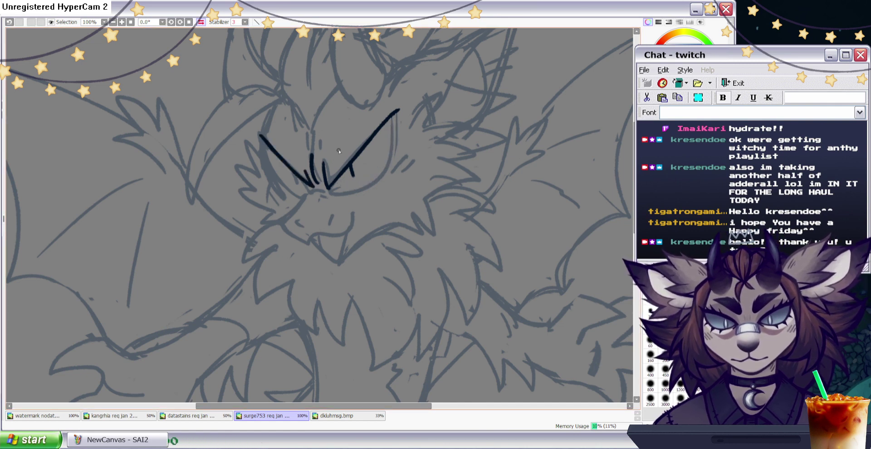
drag(318, 142, 311, 149)
drag(392, 115, 338, 192)
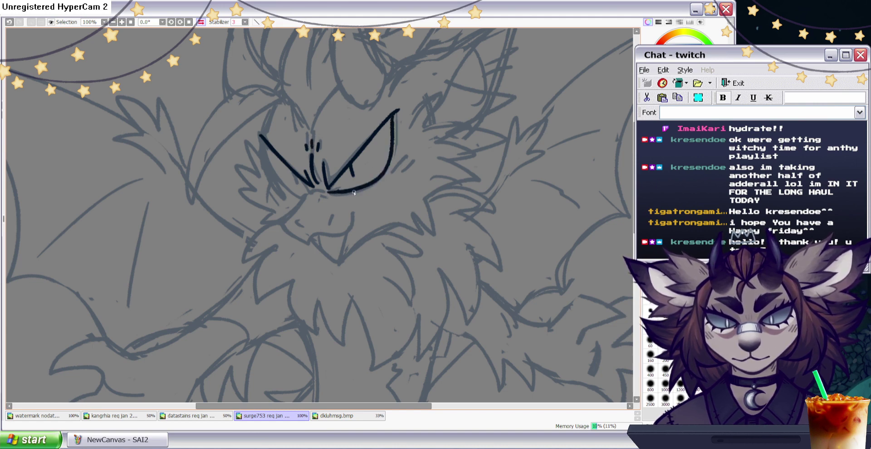
Clean up the larger eye's lower outline and extend it to meet the inner corner beside the nose bridge.
key(e)
drag(325, 195, 344, 196)
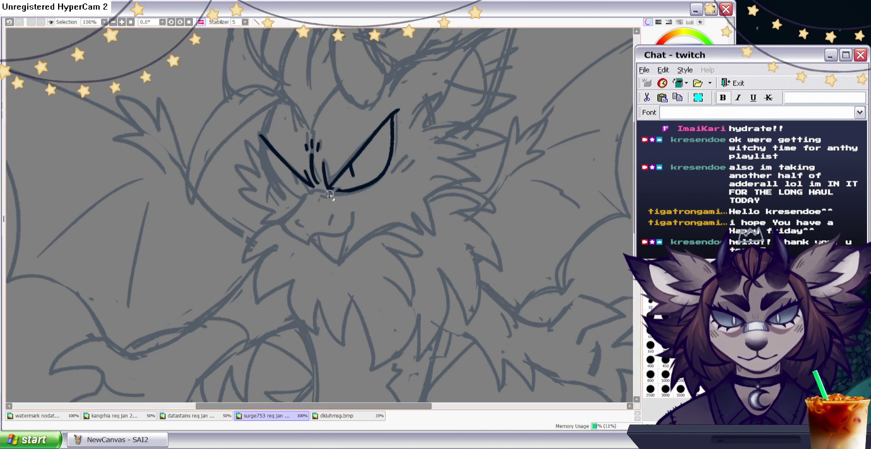
key(Page_Up)
key(n)
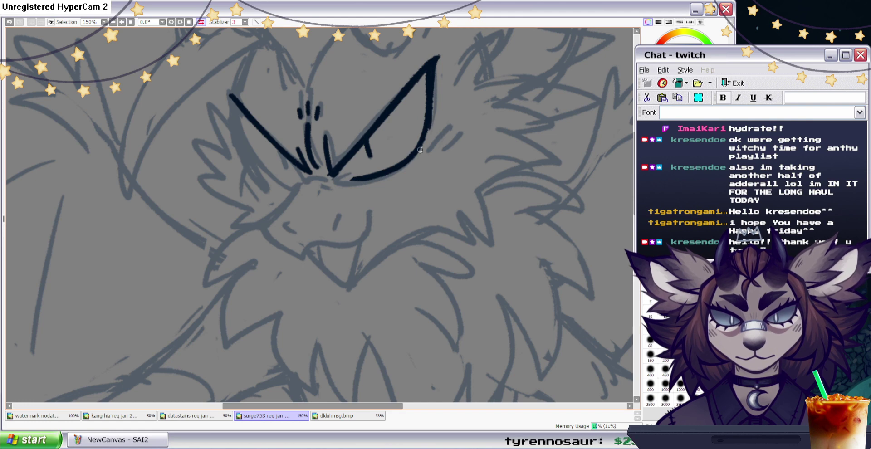
drag(428, 134, 440, 102)
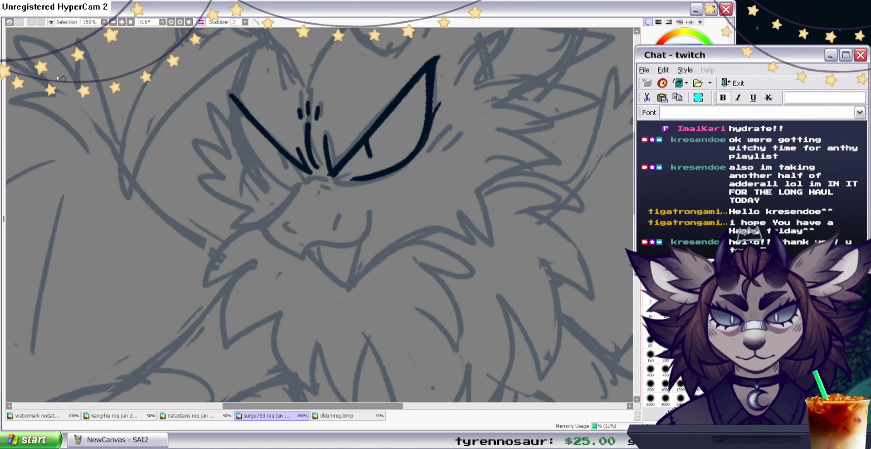
click(9, 22)
click(9, 22)
drag(363, 178, 333, 180)
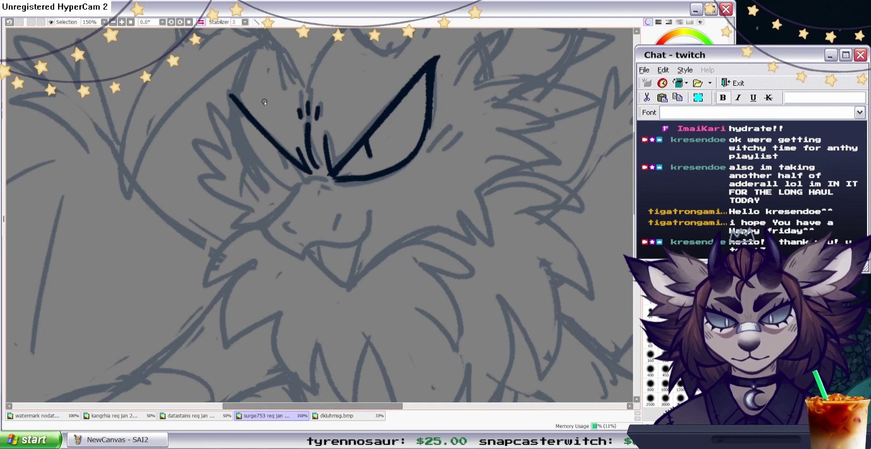
Ink the curved outer and lower outline of the smaller eye, and trim its outer corner to a sharp point.
drag(234, 98, 290, 192)
key(h)
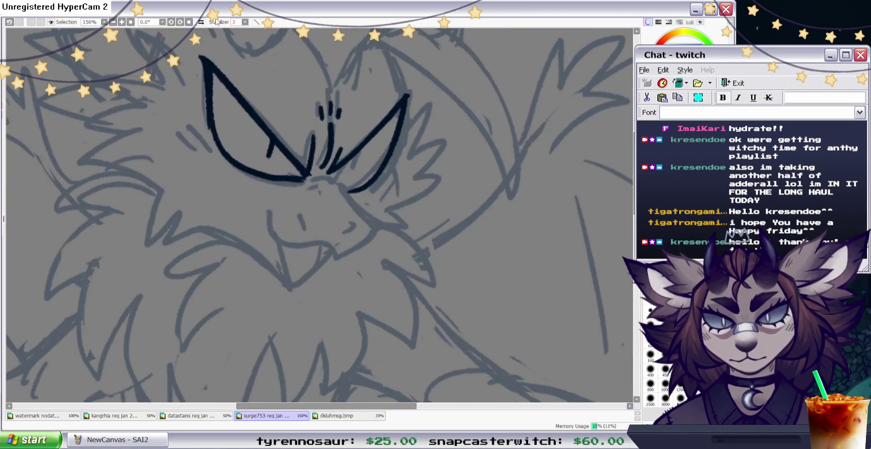
key(ctrl+z)
mouse_move(382, 124)
mouse_down()
mouse_move(416, 89)
mouse_move(399, 123)
mouse_up()
key(e)
drag(418, 89, 407, 123)
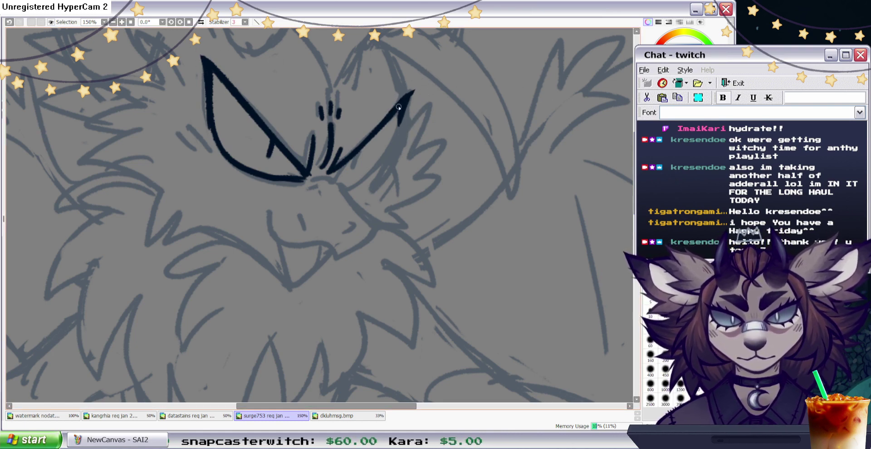
drag(403, 117, 358, 173)
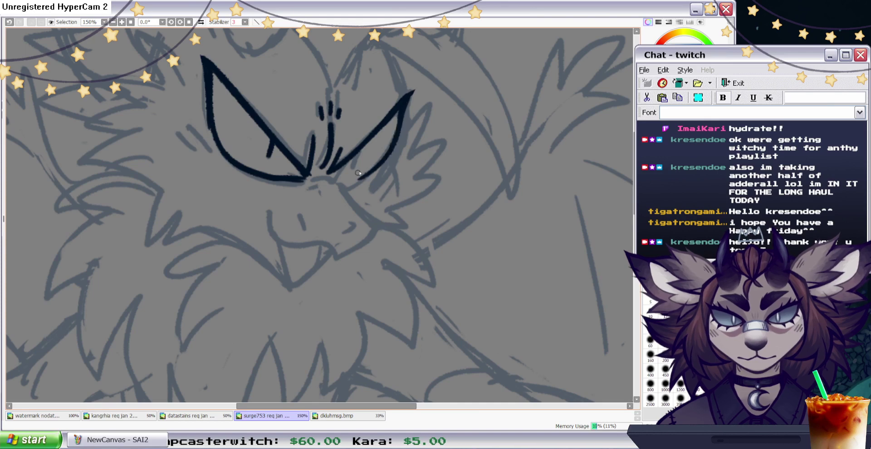
click(201, 21)
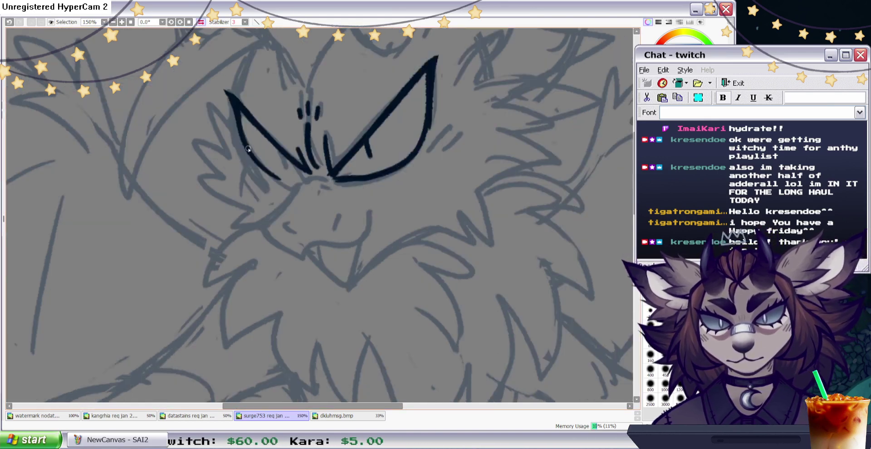
key(e)
drag(222, 86, 236, 129)
drag(221, 80, 278, 132)
key(b)
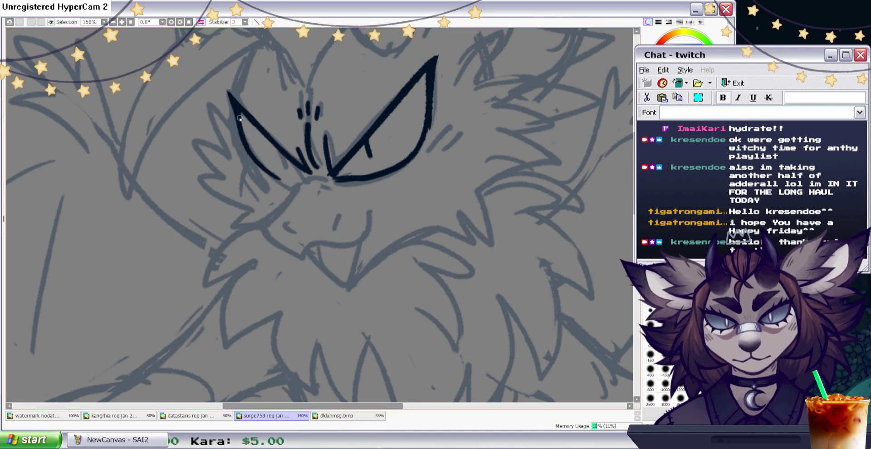
drag(230, 97, 306, 192)
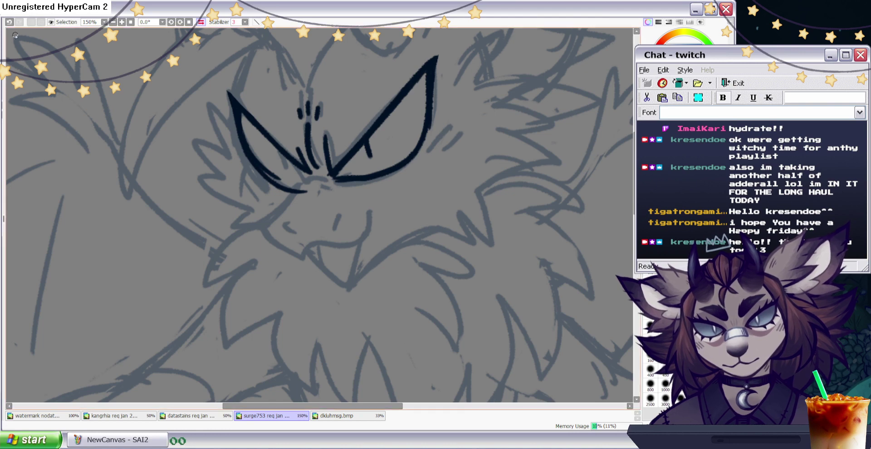
click(9, 22)
drag(235, 102, 297, 181)
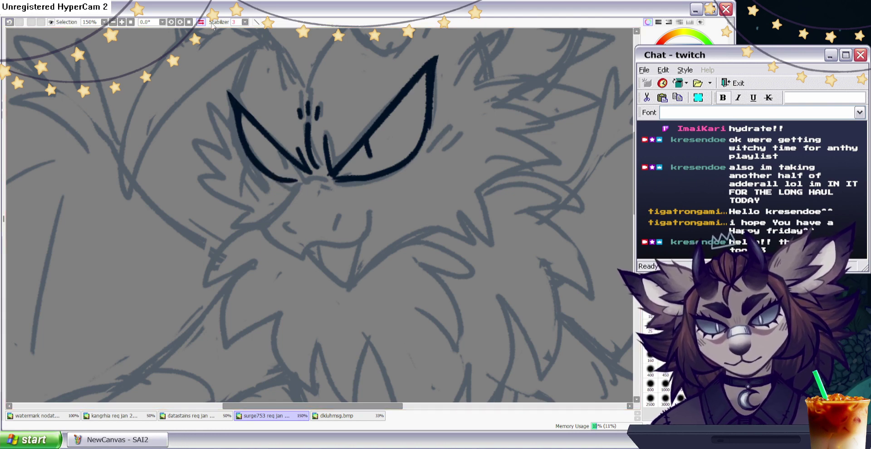
key(h)
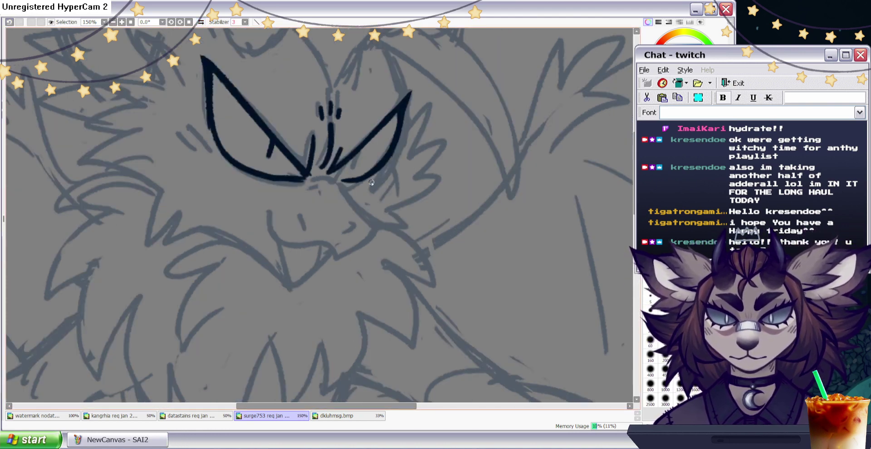
key(ctrl+z)
Ink the slit pupil of the smaller eye and tidy the strokes at its inner corner.
mouse_move(360, 149)
mouse_down()
mouse_move(351, 171)
mouse_move(352, 158)
mouse_move(326, 178)
mouse_move(346, 145)
mouse_up()
key(e)
click(657, 181)
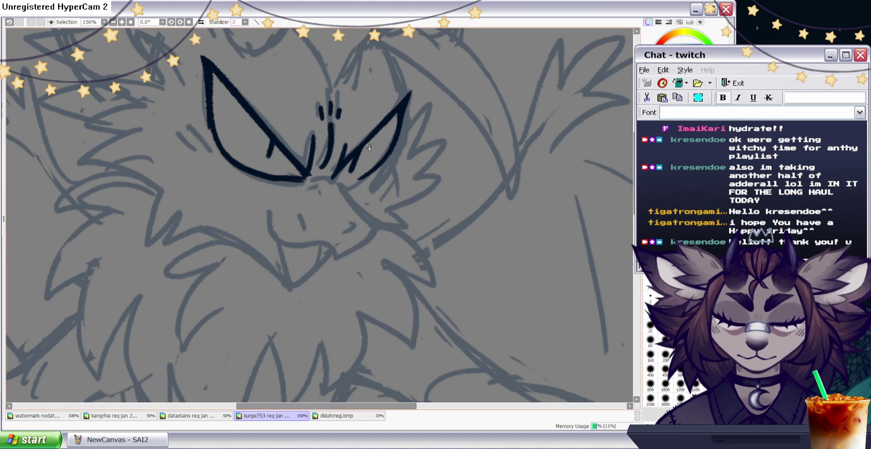
Ink the snout's bridge and far side line, and complete the smaller eye's lower outline down to the snout.
key(h)
drag(307, 179, 263, 229)
key(ctrl+z)
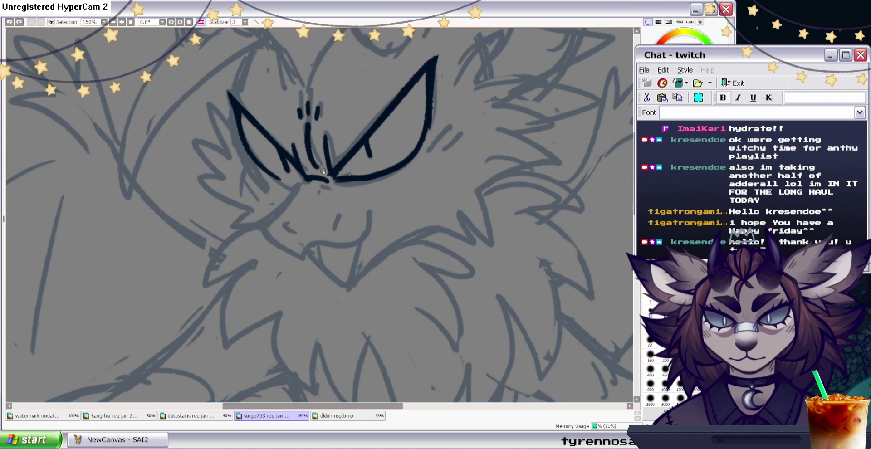
drag(307, 180, 261, 225)
mouse_move(245, 114)
mouse_down()
mouse_move(267, 169)
mouse_move(304, 190)
mouse_up()
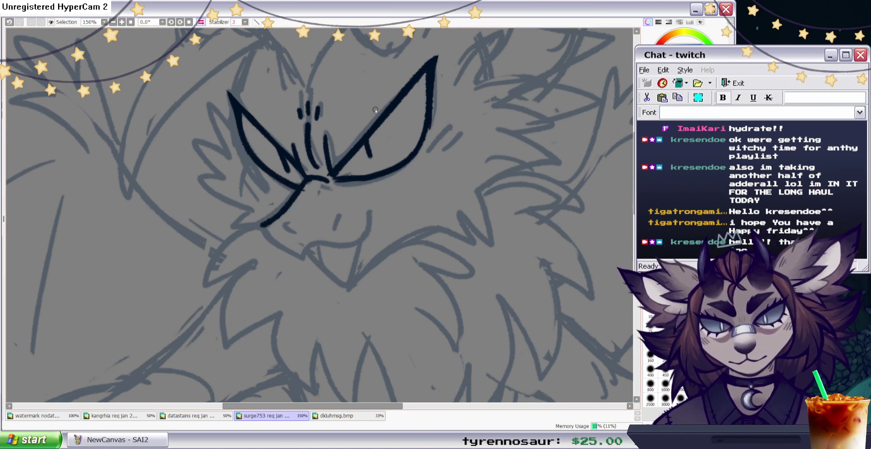
key(ctrl+z)
Ink short crease marks under the larger eye's inner corner and on the cheeks beside both eyes.
drag(336, 182, 351, 186)
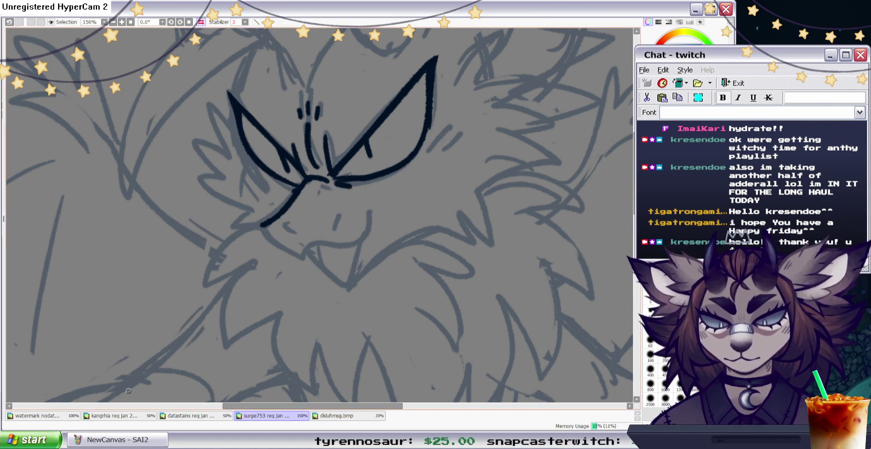
mouse_move(429, 149)
mouse_down()
mouse_move(455, 124)
mouse_move(462, 136)
mouse_up()
mouse_move(260, 176)
mouse_down()
mouse_move(241, 161)
mouse_move(239, 177)
mouse_up()
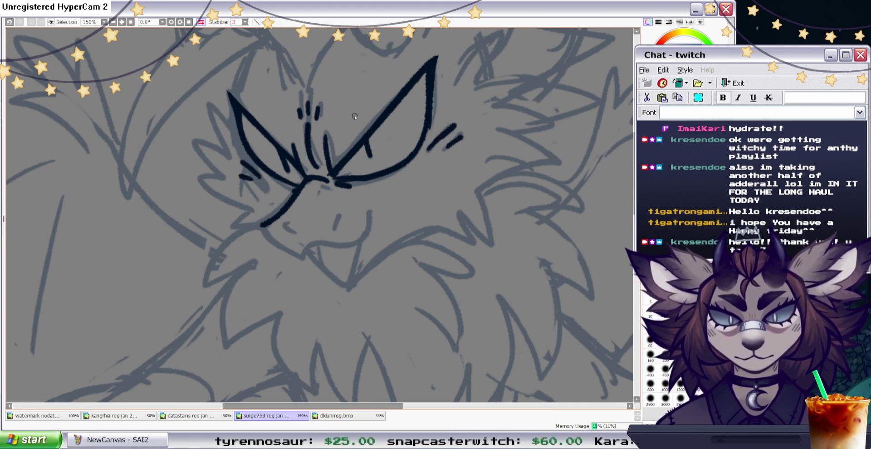
Ink the curved muzzle and upturned mouth line, the pointed lower jaw and both nostrils.
mouse_move(263, 224)
mouse_down()
mouse_move(304, 255)
mouse_move(376, 213)
mouse_up()
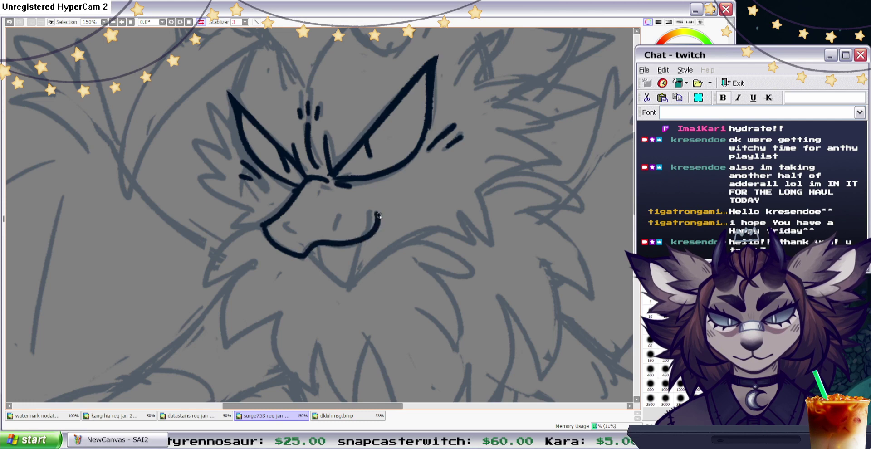
drag(362, 242, 312, 253)
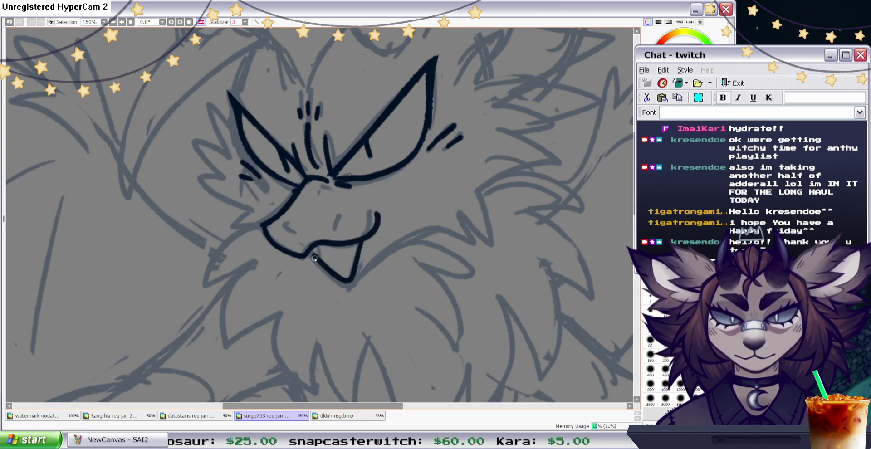
mouse_move(337, 216)
mouse_down()
mouse_move(334, 232)
mouse_move(292, 237)
mouse_up()
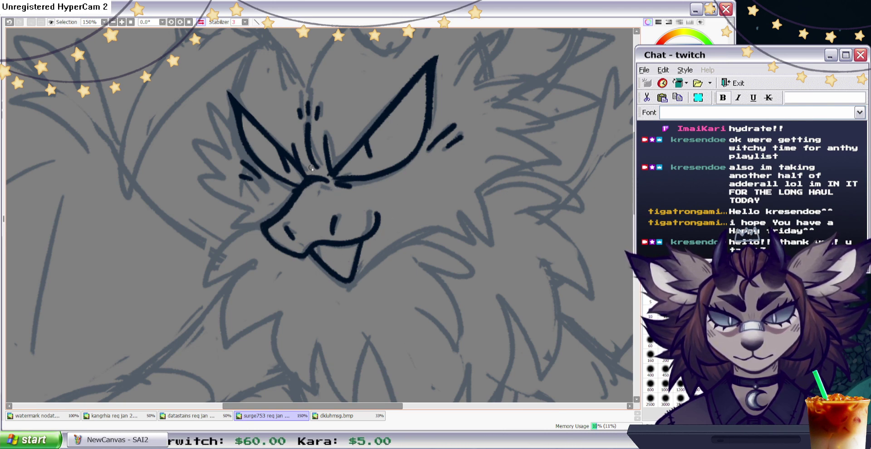
Thicken the line along the snout's far side and touch up the crease under the larger eye's inner corner.
drag(294, 191, 282, 208)
drag(342, 248, 353, 257)
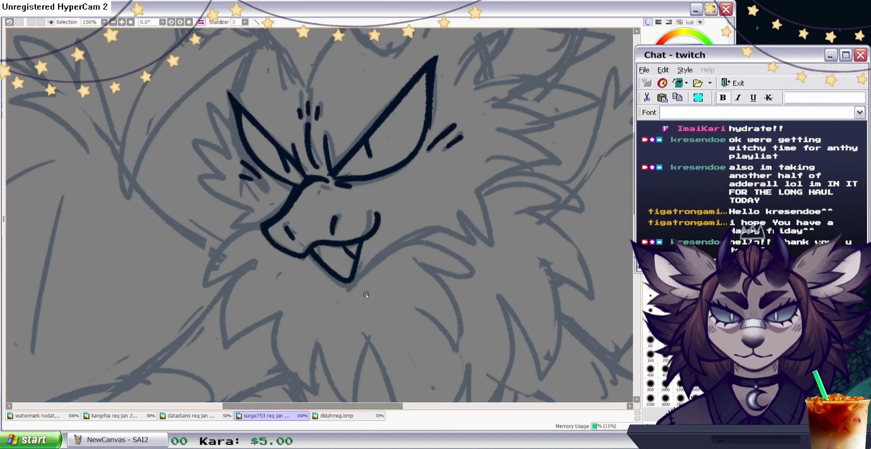
key(ctrl+z)
drag(339, 183, 350, 175)
key(e)
click(669, 131)
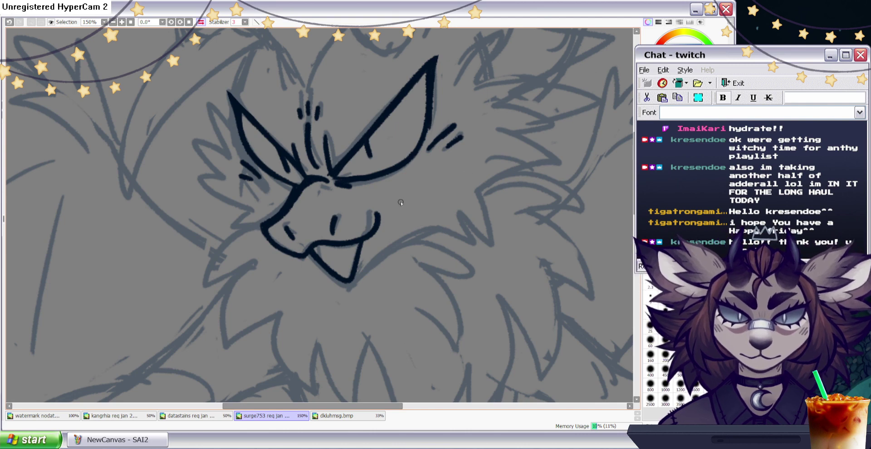
scroll(516, 181, down, 1)
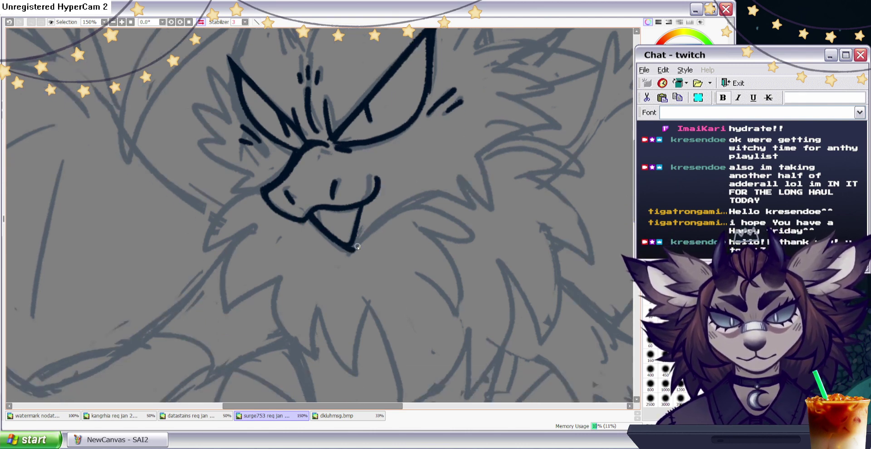
click(200, 22)
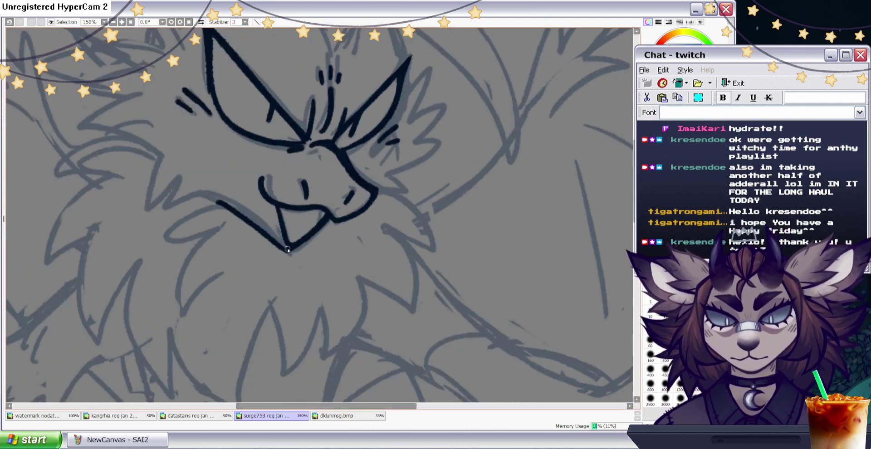
click(201, 22)
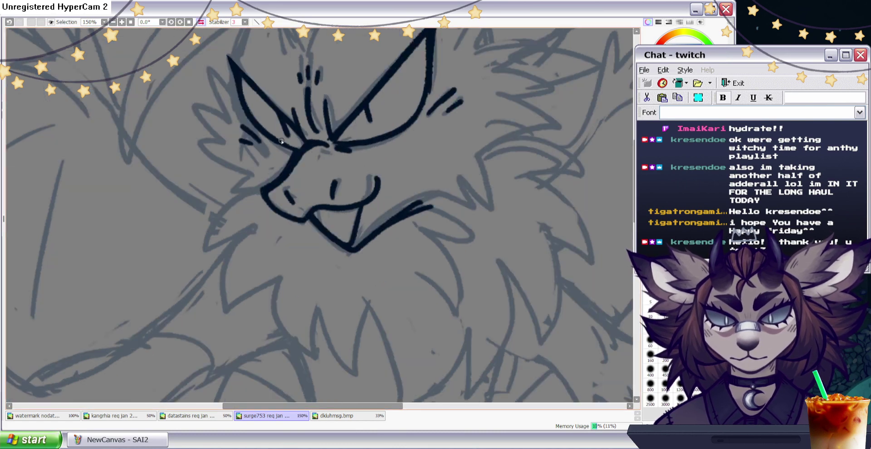
click(10, 22)
drag(353, 250, 440, 206)
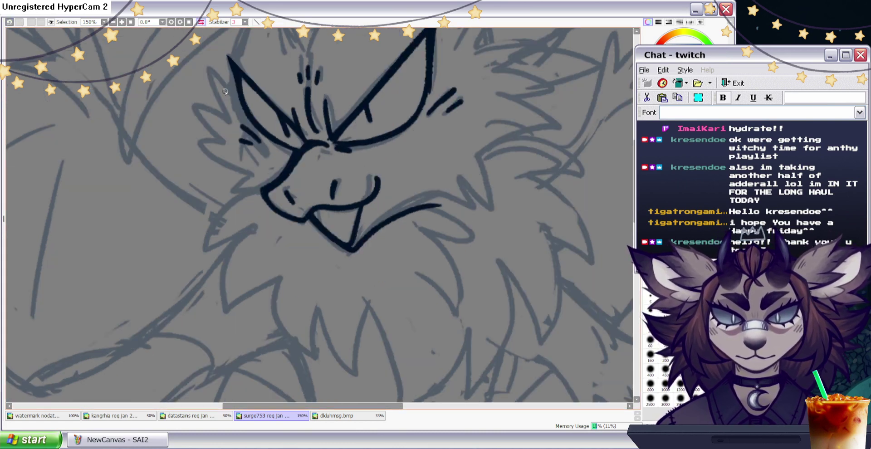
key(ctrl+z)
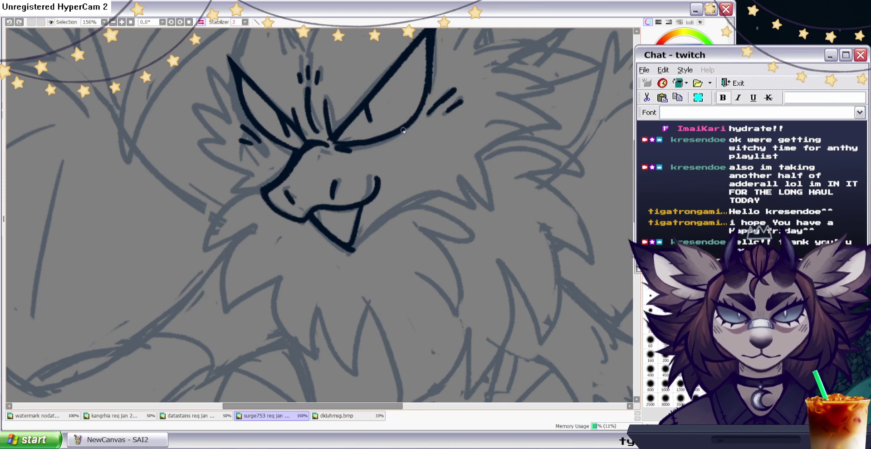
Ink short lashes below both eyes, and the far side of the head with jagged cheek fur beside the smaller eye.
drag(414, 122, 410, 136)
drag(275, 141, 270, 151)
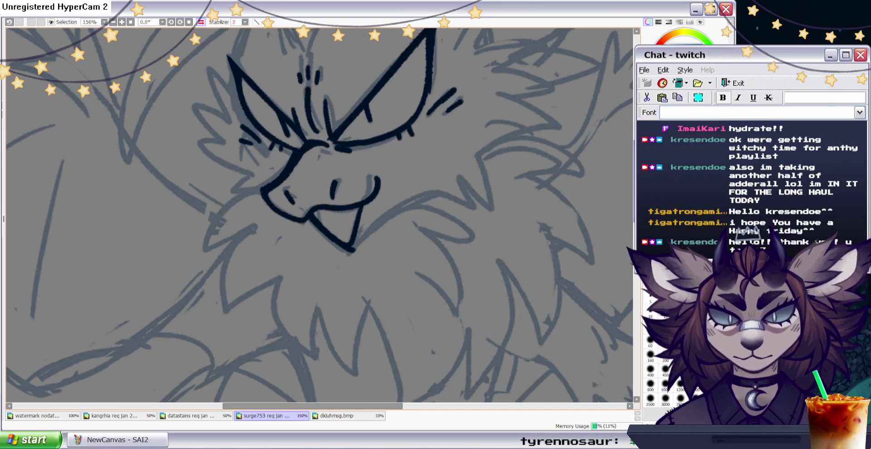
scroll(511, 108, up, 3)
drag(236, 141, 259, 89)
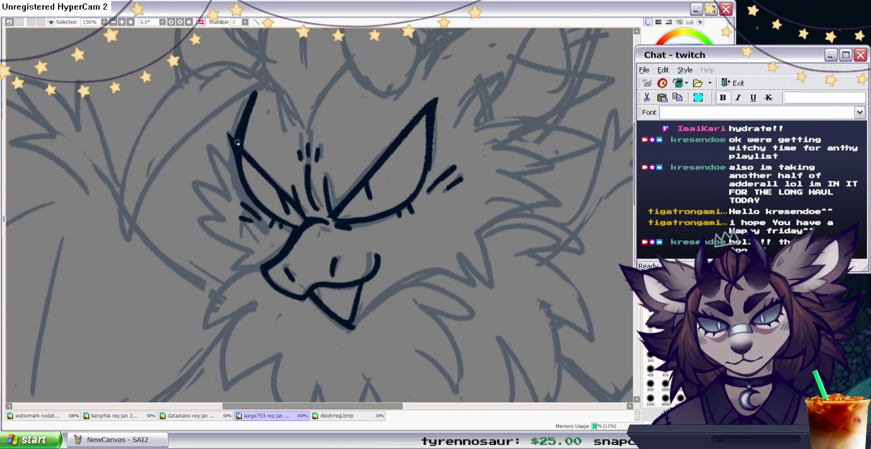
mouse_move(233, 148)
mouse_down()
mouse_move(227, 220)
mouse_move(266, 246)
mouse_up()
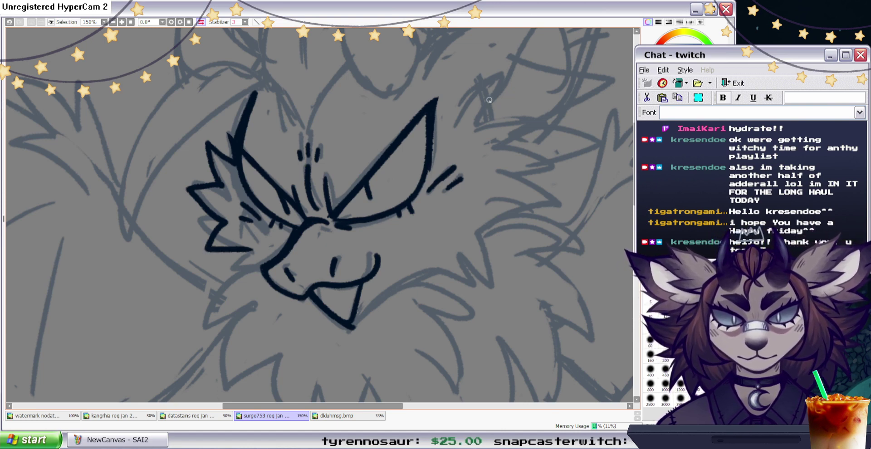
Ink the spiky cheek fur beside the larger eye and draw the jawline down to the chin.
mouse_move(469, 123)
mouse_down()
mouse_move(540, 116)
mouse_move(528, 182)
mouse_move(504, 233)
mouse_up()
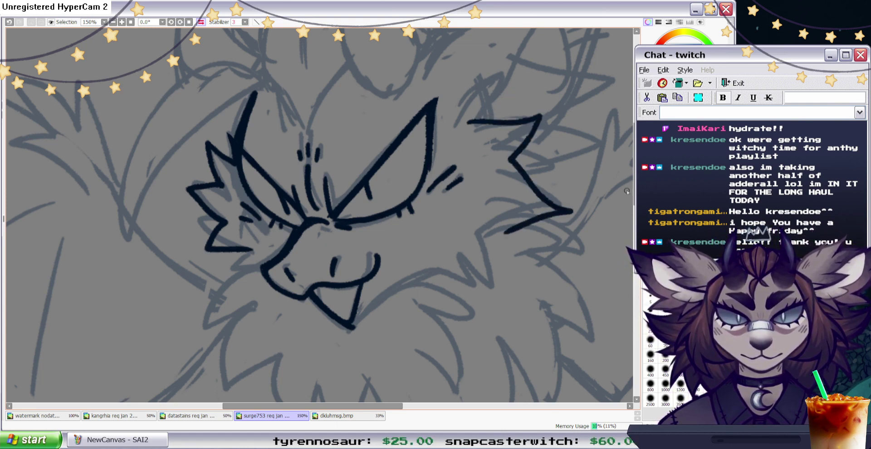
scroll(607, 190, down, 2)
mouse_move(521, 185)
mouse_down()
mouse_move(479, 196)
mouse_move(456, 222)
mouse_up()
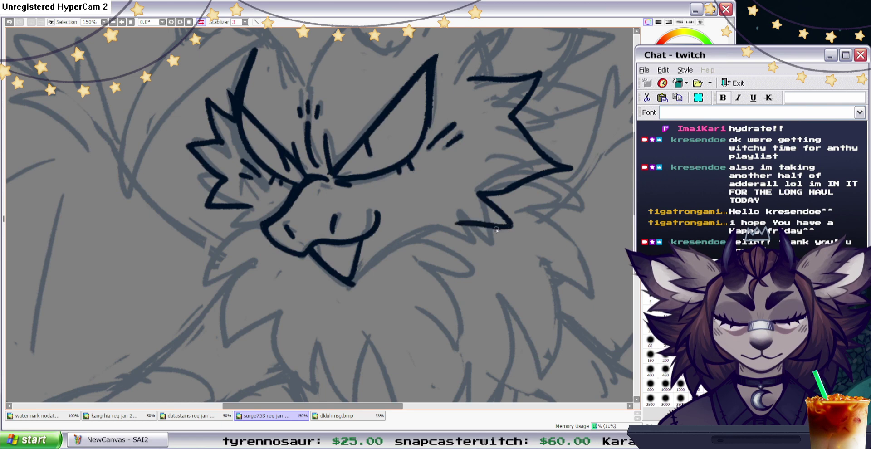
click(200, 22)
key(ctrl+z)
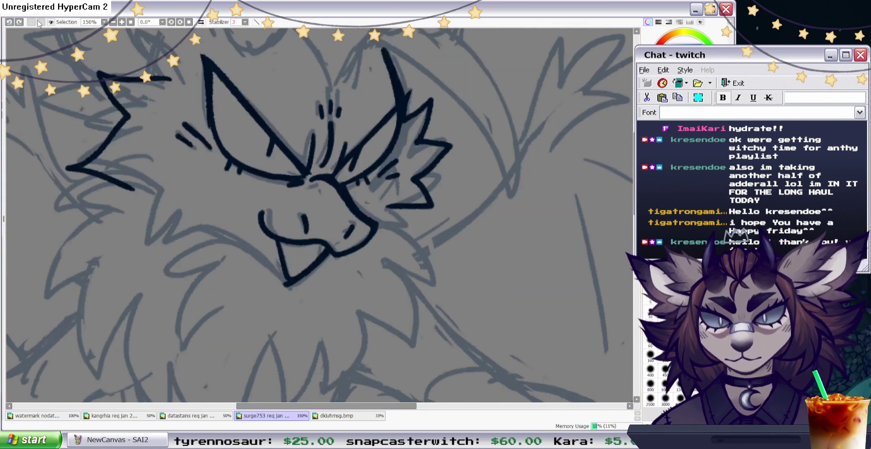
drag(90, 171, 148, 163)
mouse_move(132, 191)
mouse_down()
mouse_move(131, 249)
mouse_move(211, 225)
mouse_up()
drag(285, 283, 213, 230)
key(h)
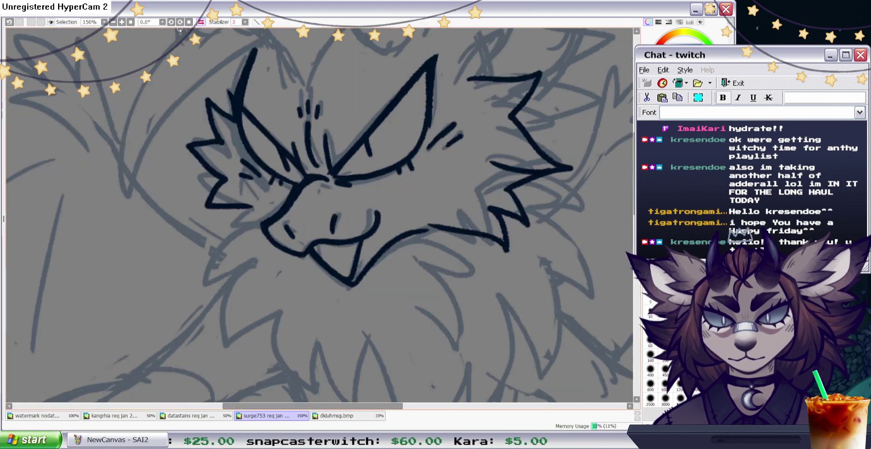
Undo the jawline stroke, tidy the lowest cheek tuft, and re-ink the jawline in one curve to the chin.
click(9, 22)
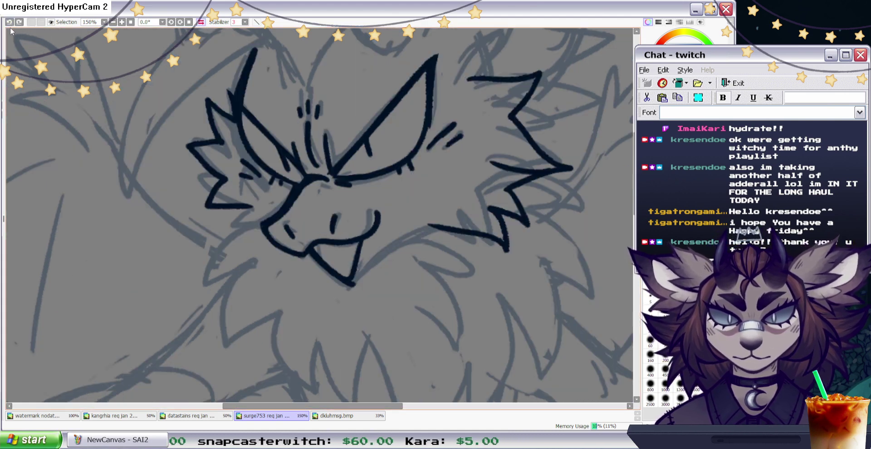
key(e)
drag(512, 254, 426, 228)
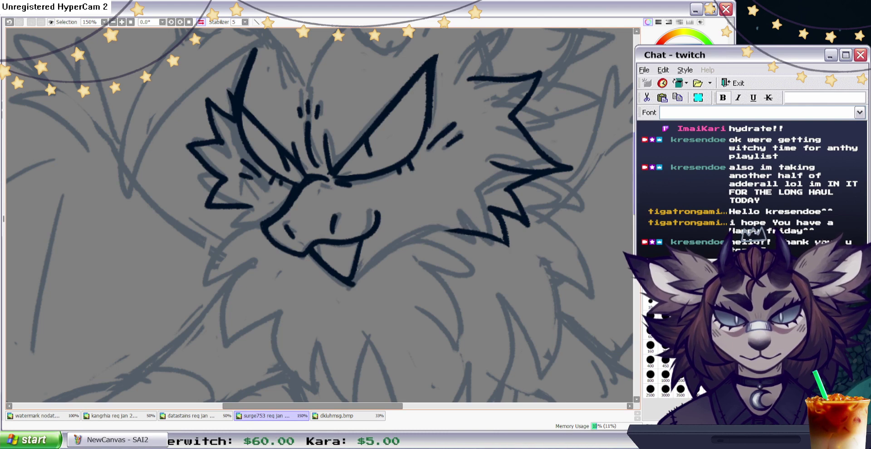
drag(636, 183, 636, 193)
key(b)
drag(453, 189, 371, 231)
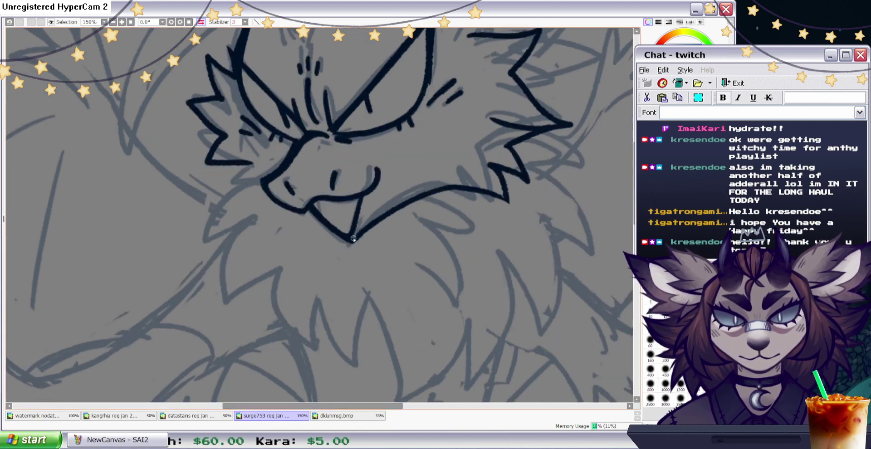
Rework the corner of the open mouth with a heavier smile end and a line running down to the chin.
drag(370, 193, 357, 232)
key(ctrl+z)
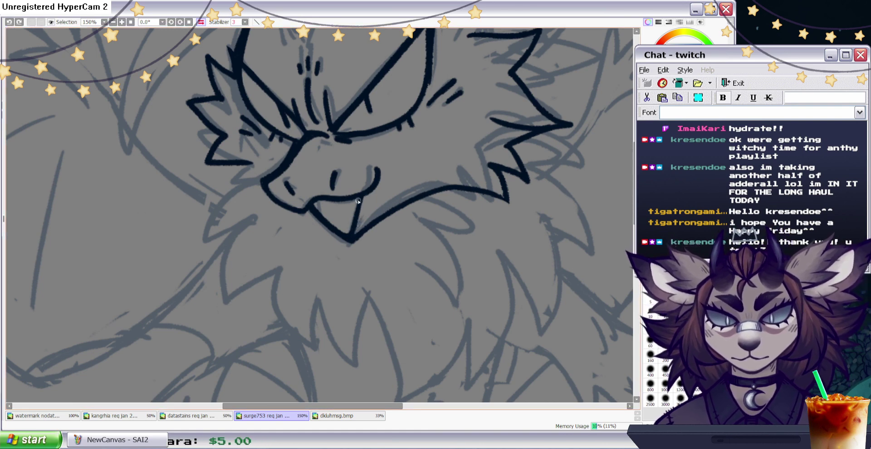
drag(367, 191, 379, 164)
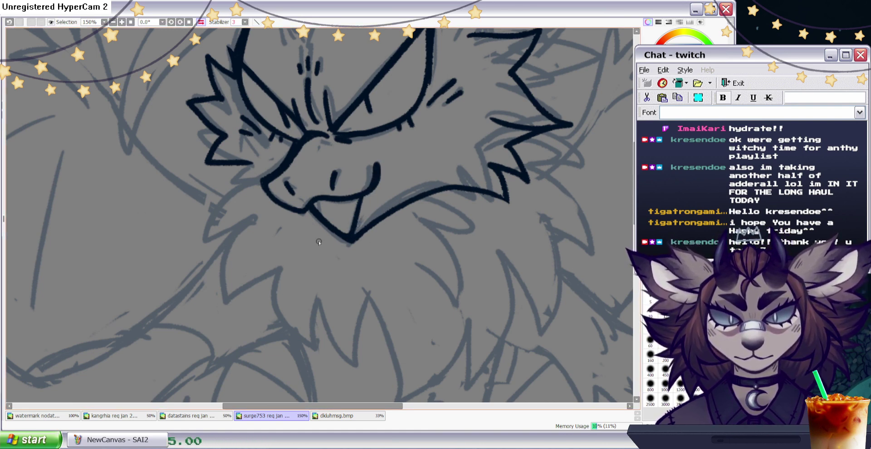
click(9, 22)
mouse_move(368, 191)
mouse_down()
mouse_move(376, 170)
mouse_move(355, 237)
mouse_up()
drag(337, 203, 342, 232)
click(10, 22)
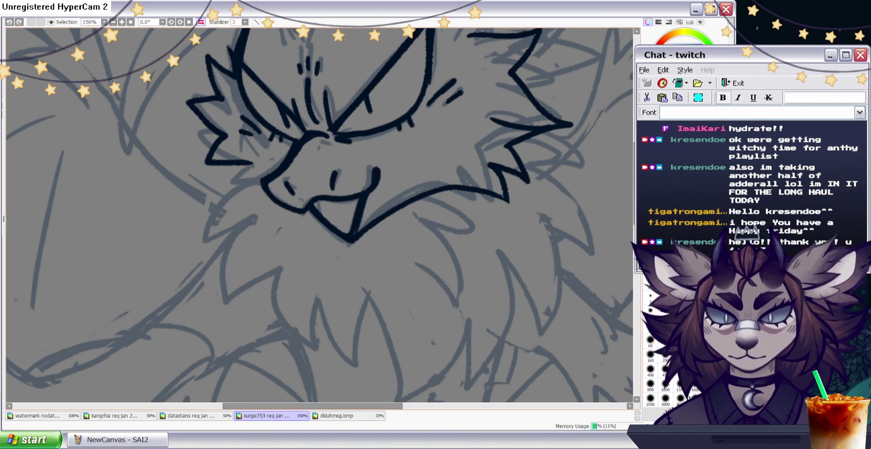
Ink the lip edge and the jagged teeth inside the open mouth.
drag(306, 211, 350, 242)
click(9, 22)
mouse_move(305, 209)
mouse_down()
mouse_move(322, 224)
mouse_move(321, 208)
mouse_move(346, 208)
mouse_move(325, 220)
mouse_up()
key(e)
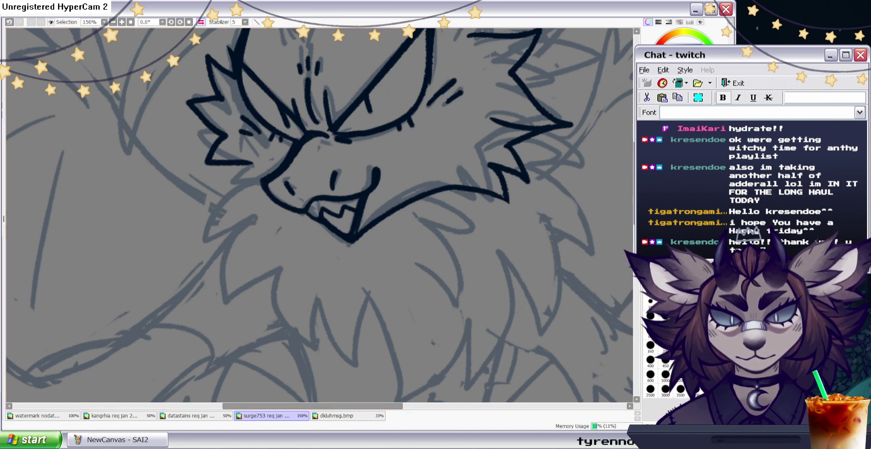
key(n)
drag(320, 210, 322, 219)
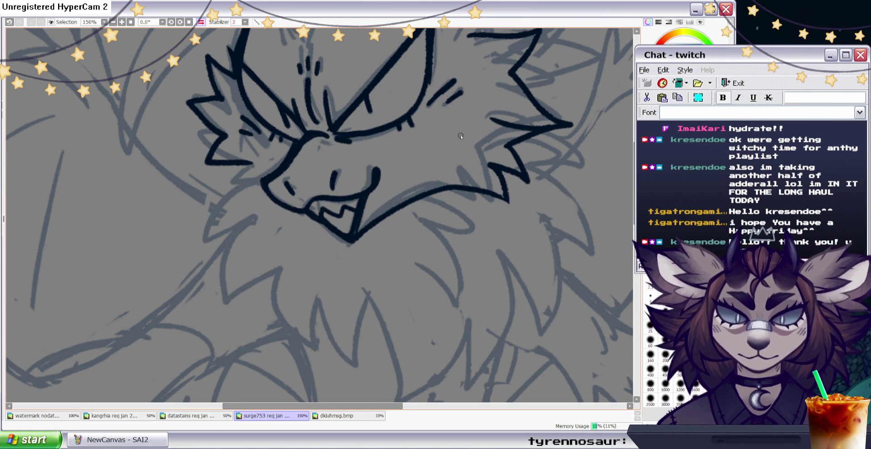
Try to darken the inside of the mouth around the teeth in the mirrored view.
key(Home)
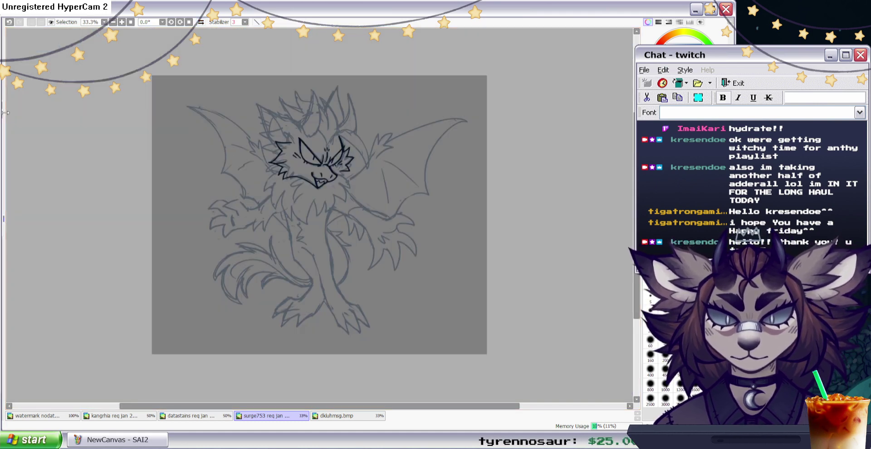
key(Page_Up)
key(Page_Up)
drag(336, 131, 335, 183)
key(Page_Up)
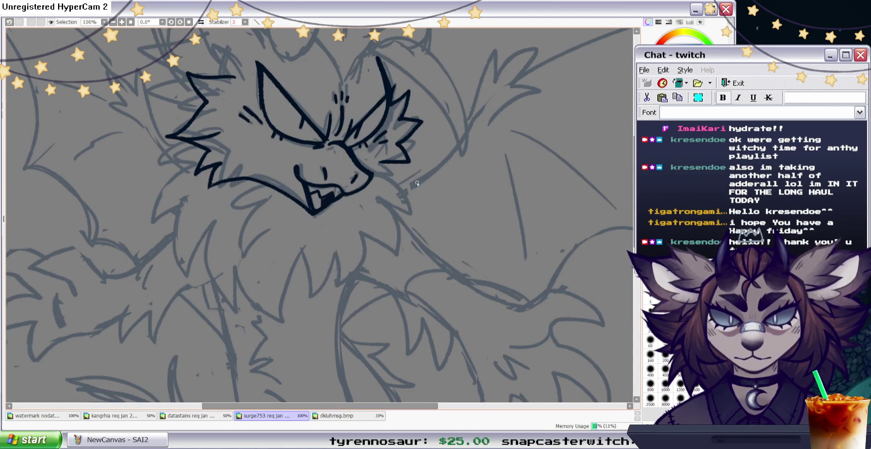
key(ctrl+z)
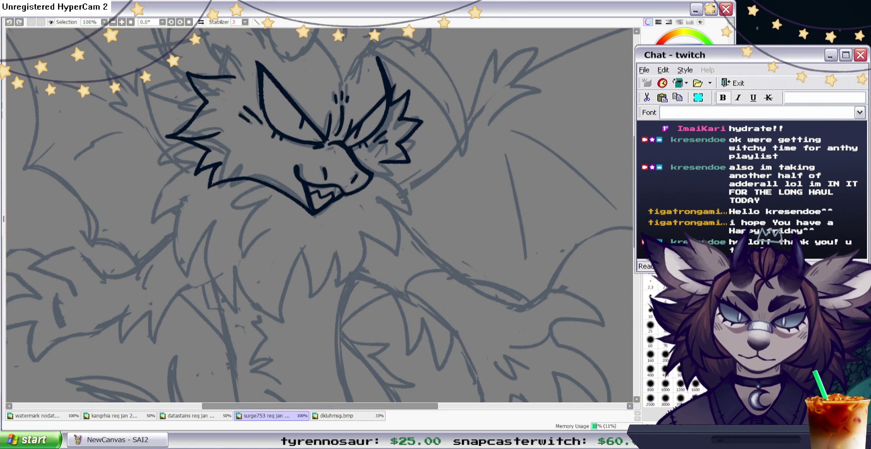
Touch up the lines beside the teeth at the corner of the mouth.
key(e)
mouse_move(311, 196)
mouse_down()
mouse_move(308, 185)
mouse_move(314, 207)
mouse_up()
click(667, 152)
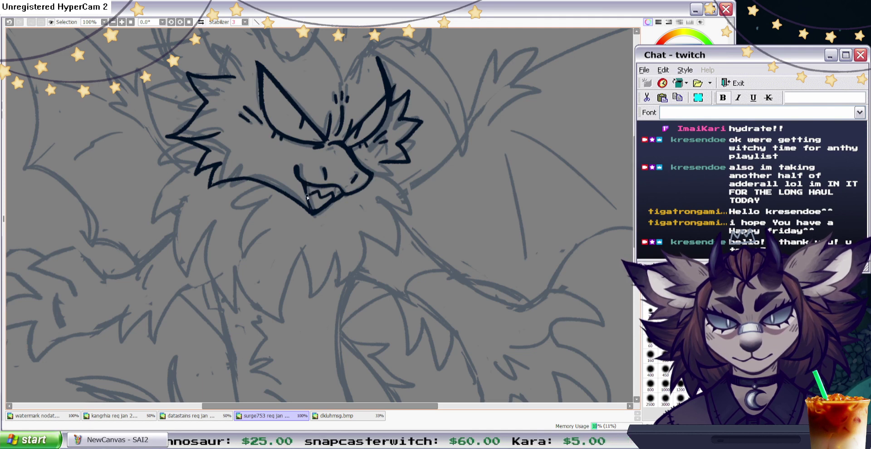
key(ctrl+z)
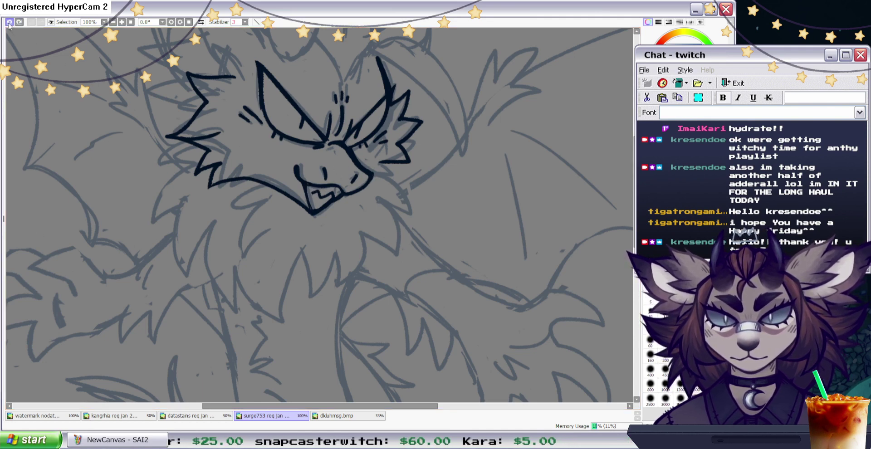
drag(310, 194, 309, 195)
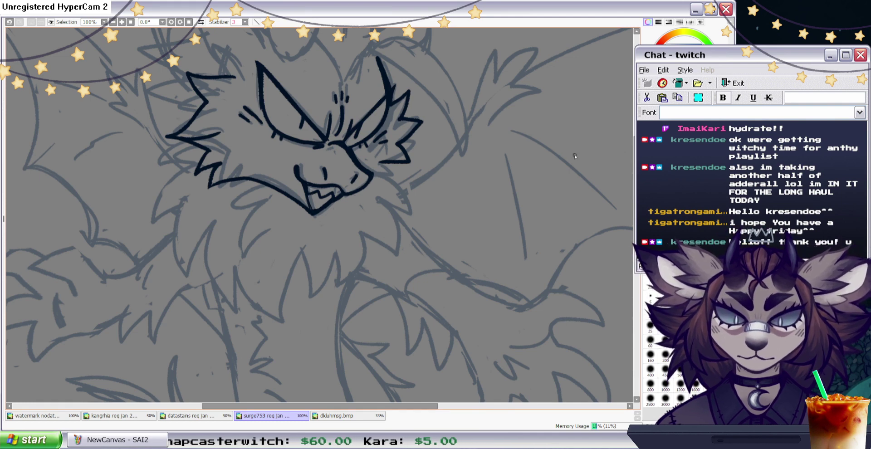
Clean up the linework around the muzzle and strengthen the outlines of both eyes.
key(e)
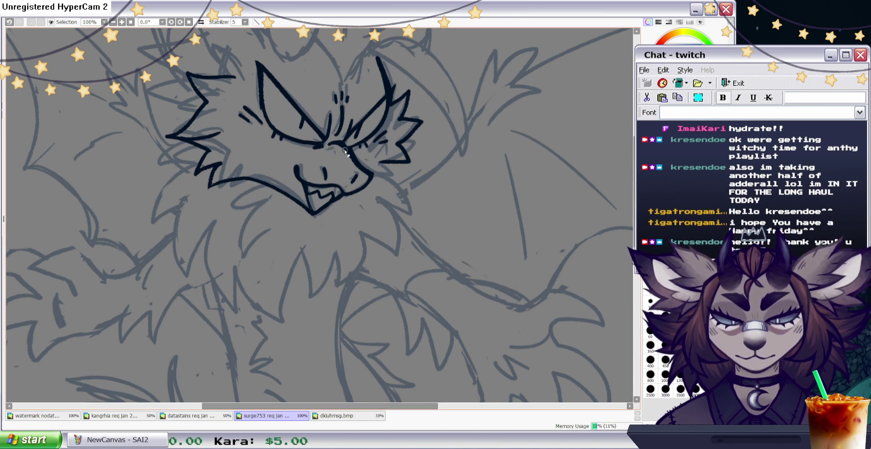
key(h)
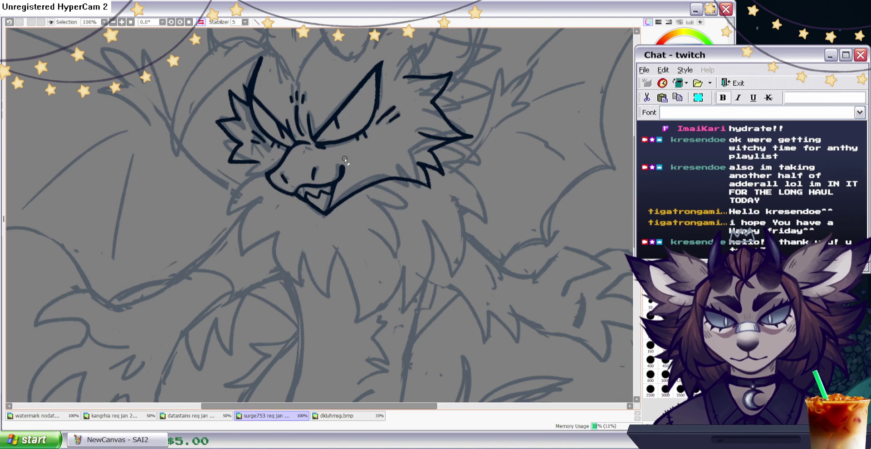
key(e)
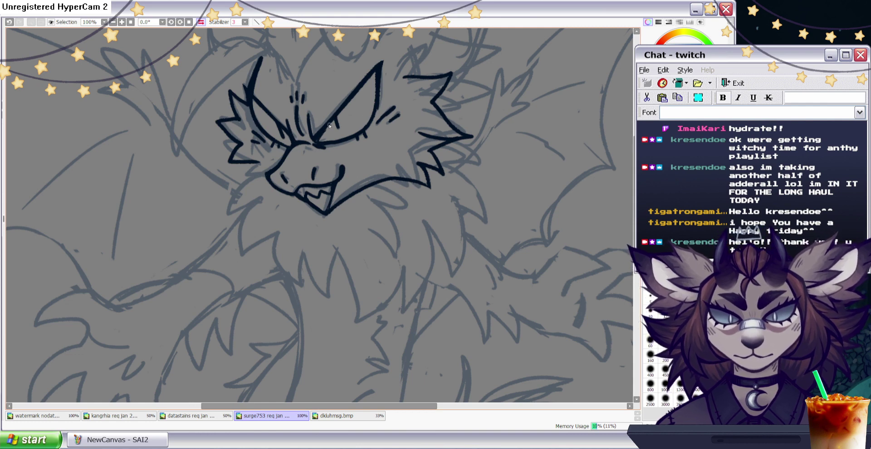
drag(364, 134, 381, 70)
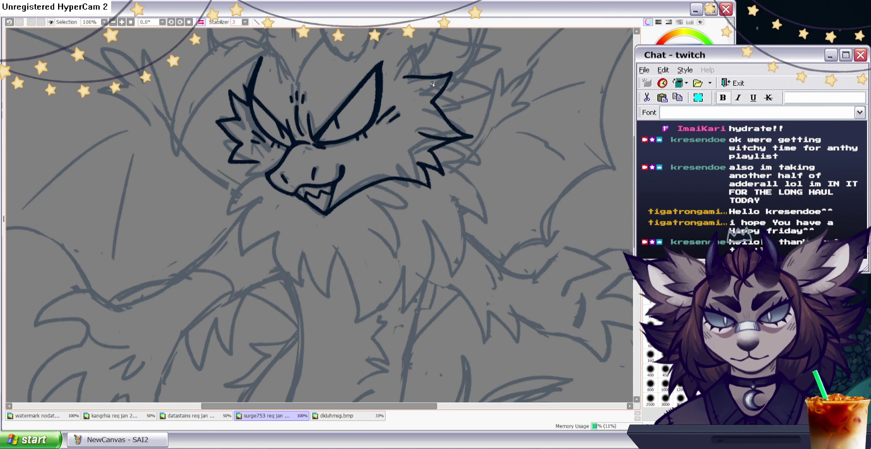
click(10, 22)
mouse_move(251, 92)
mouse_down()
mouse_move(287, 130)
mouse_move(358, 84)
mouse_up()
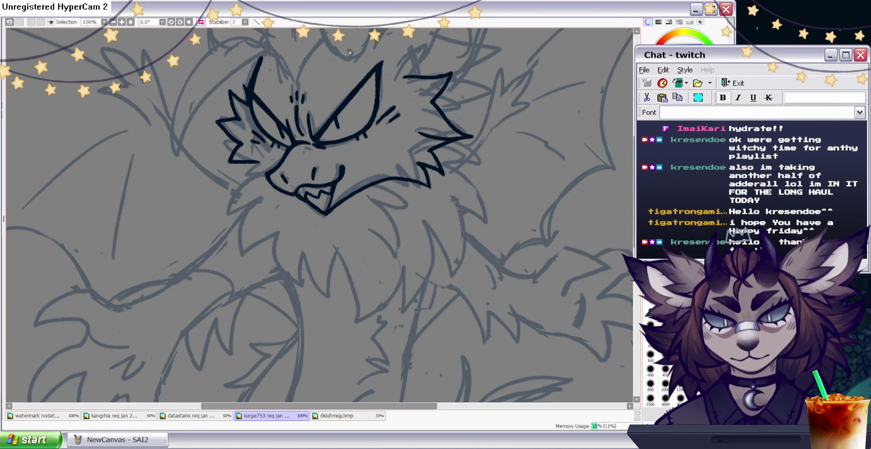
mouse_move(246, 96)
mouse_down()
mouse_move(253, 120)
mouse_move(279, 145)
mouse_up()
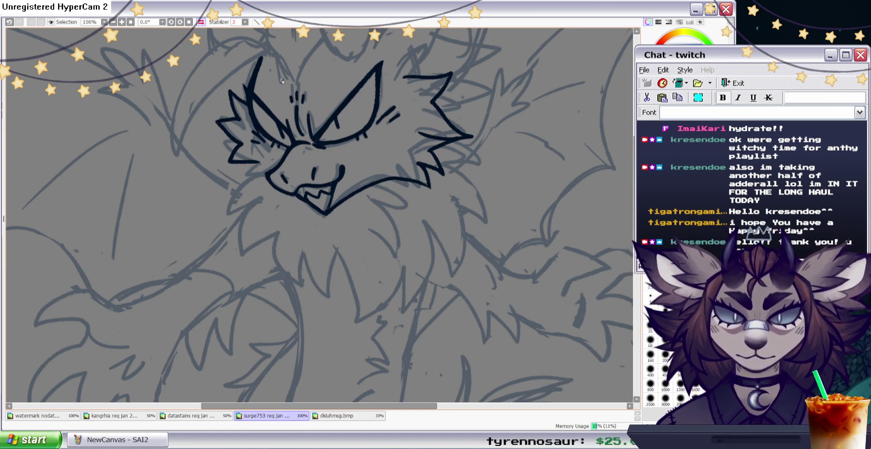
Thicken the jawline and ink a small fur tuft joining the far cheek to the muzzle.
drag(330, 209, 405, 177)
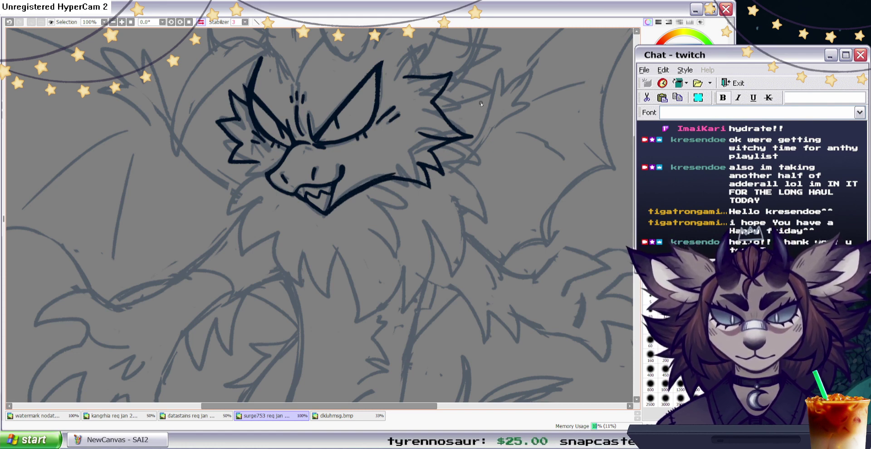
drag(256, 163, 266, 175)
Ink the top of the head and the large pointed ear with a notched tip and fur tufts at its base.
drag(635, 197, 632, 182)
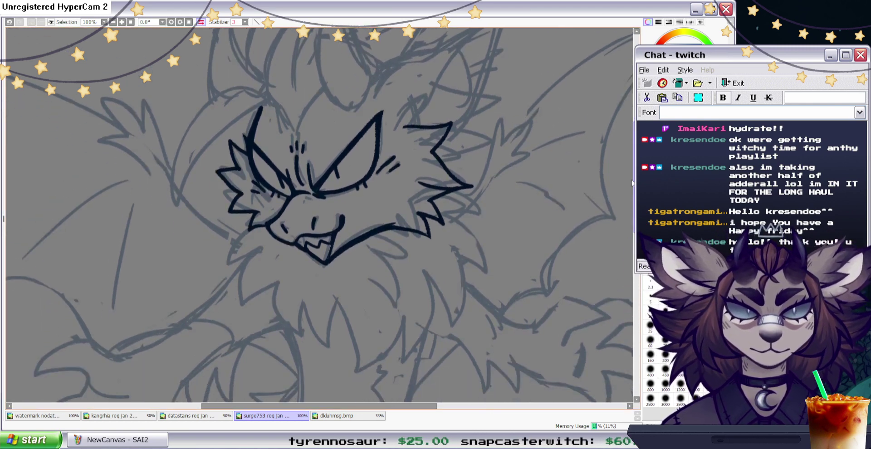
scroll(631, 182, up, 2)
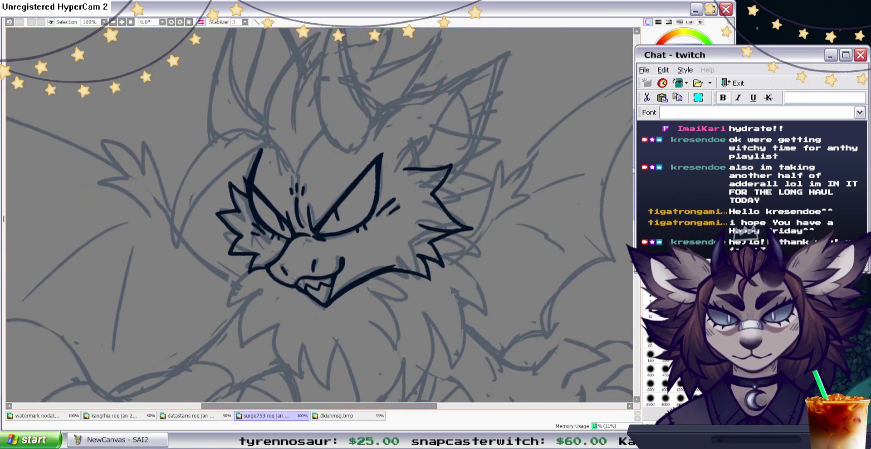
scroll(631, 174, up, 2)
mouse_move(366, 162)
mouse_down()
mouse_move(398, 116)
mouse_move(529, 72)
mouse_move(450, 196)
mouse_up()
click(9, 22)
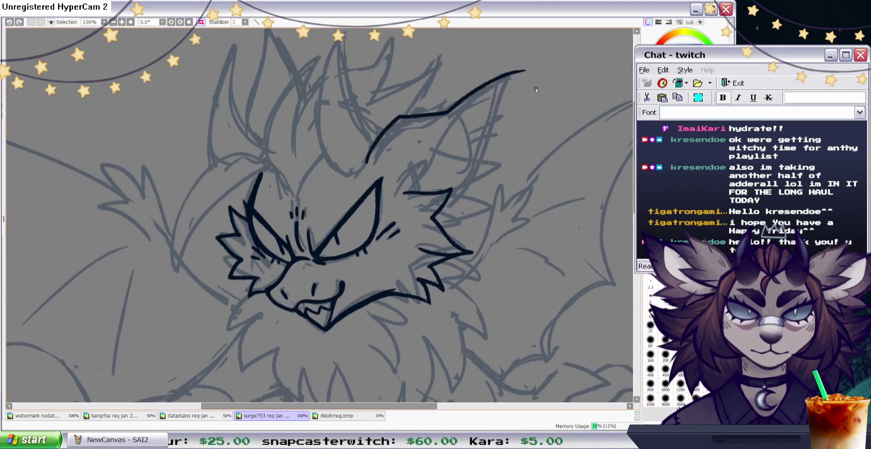
mouse_move(501, 78)
mouse_down()
mouse_move(509, 90)
mouse_move(473, 188)
mouse_move(449, 200)
mouse_move(471, 198)
mouse_move(484, 168)
mouse_up()
key(e)
key(n)
mouse_move(403, 194)
mouse_down()
mouse_move(428, 171)
mouse_move(453, 119)
mouse_move(499, 84)
mouse_up()
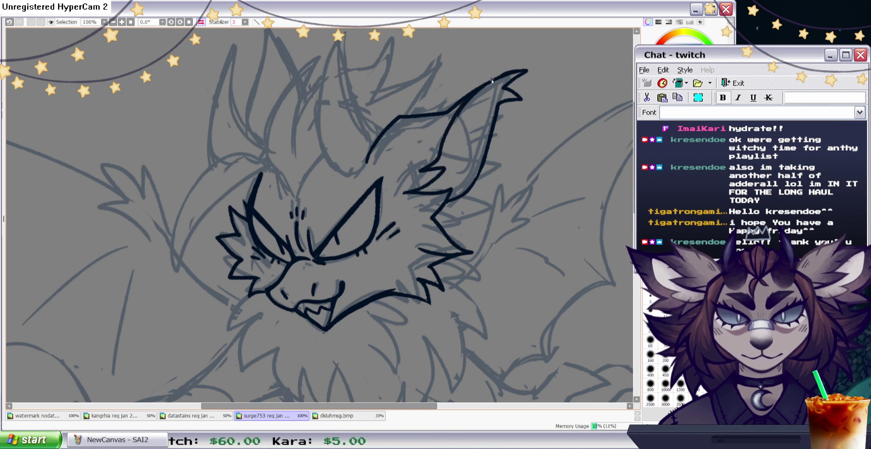
Refine the ear tip and ink the inner ear fold with short fur strokes at its base.
key(e)
click(420, 171)
key(ctrl+z)
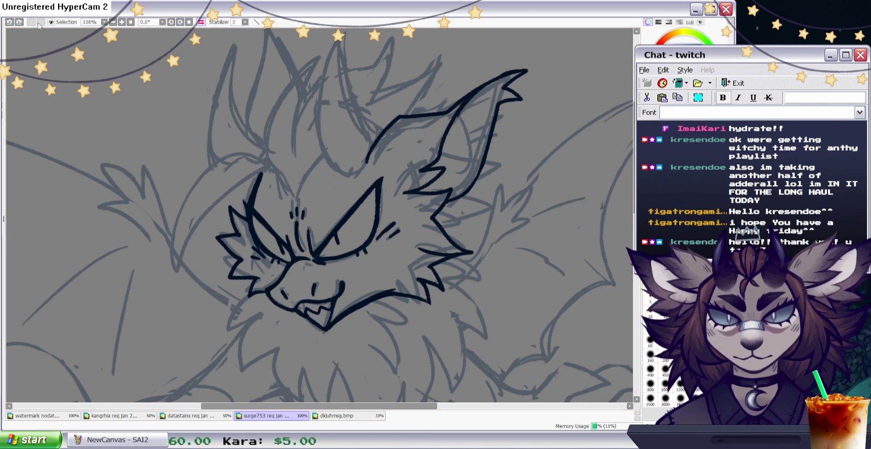
drag(484, 81, 528, 68)
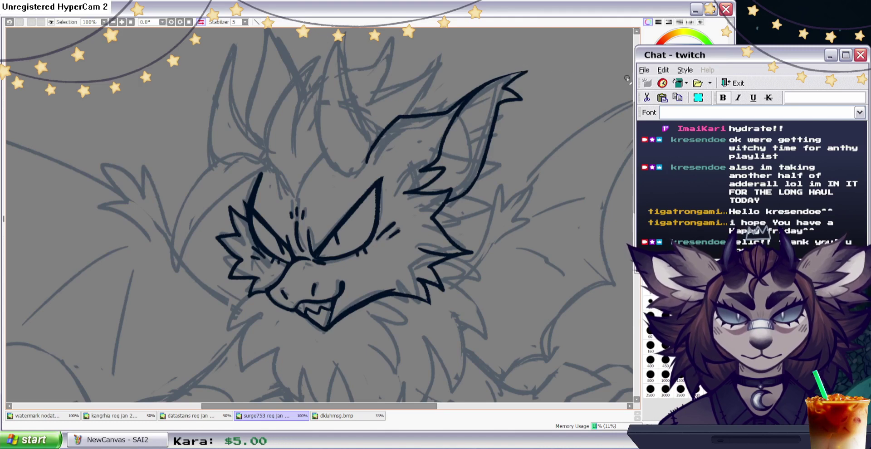
key(n)
drag(488, 86, 520, 75)
drag(471, 98, 449, 178)
drag(456, 178, 435, 187)
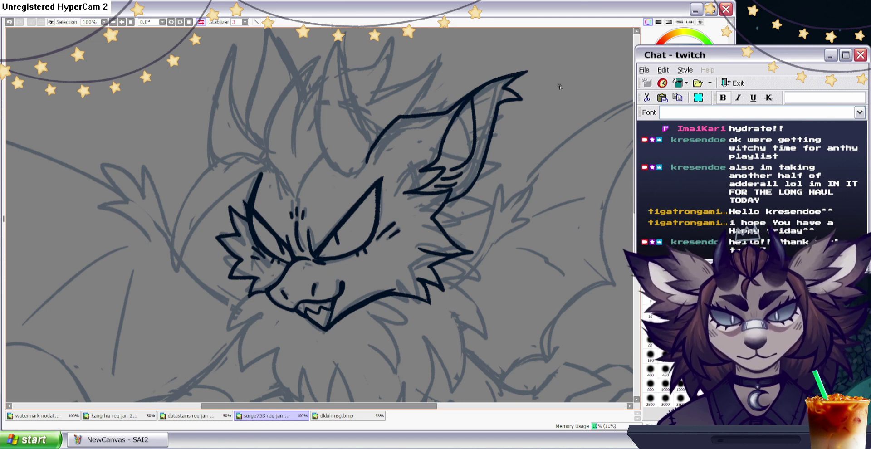
Ink pointed fur tufts between the ear base and the cheek, erasing the overlapping part of the ear's outer edge.
scroll(580, 113, down, 2)
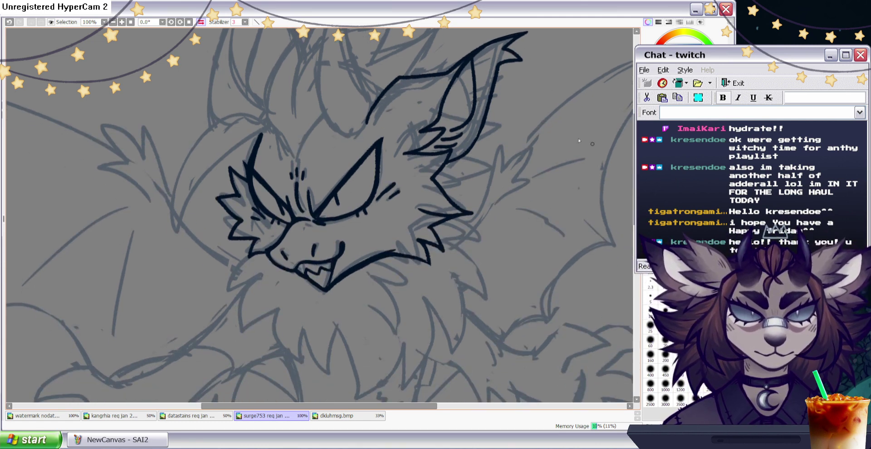
drag(445, 194, 481, 185)
mouse_move(480, 186)
mouse_down()
mouse_move(459, 177)
mouse_move(501, 146)
mouse_up()
mouse_move(501, 146)
mouse_down()
mouse_move(472, 147)
mouse_move(487, 114)
mouse_move(447, 131)
mouse_move(480, 128)
mouse_move(464, 150)
mouse_move(482, 124)
mouse_move(434, 148)
mouse_move(454, 144)
mouse_up()
key(e)
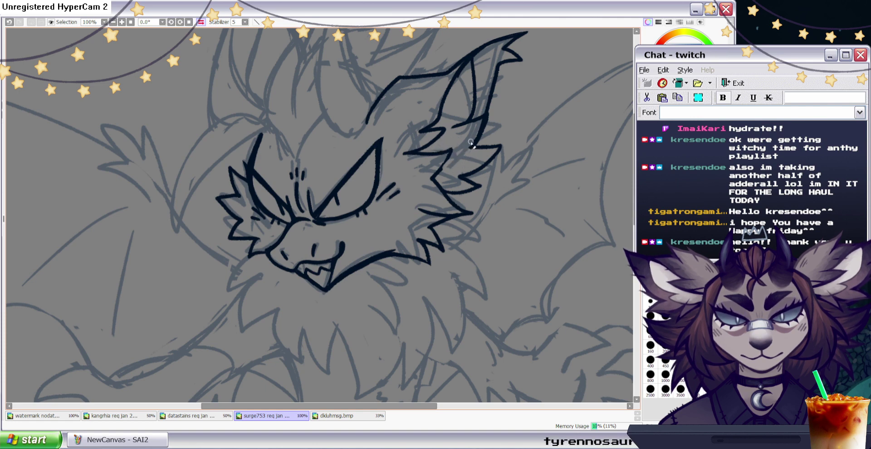
mouse_move(485, 117)
mouse_down()
mouse_move(473, 145)
mouse_move(490, 133)
mouse_move(483, 116)
mouse_up()
key(b)
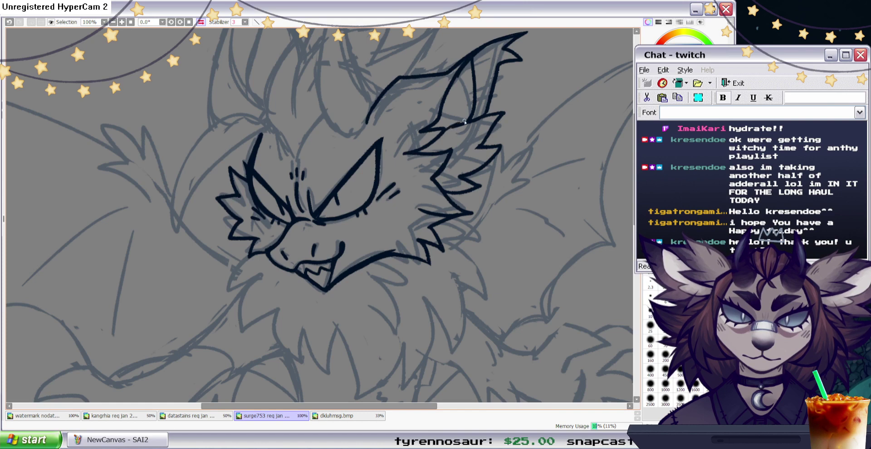
Clean up the fur line joining the ear base and ink short fur strokes inside the ear.
click(9, 22)
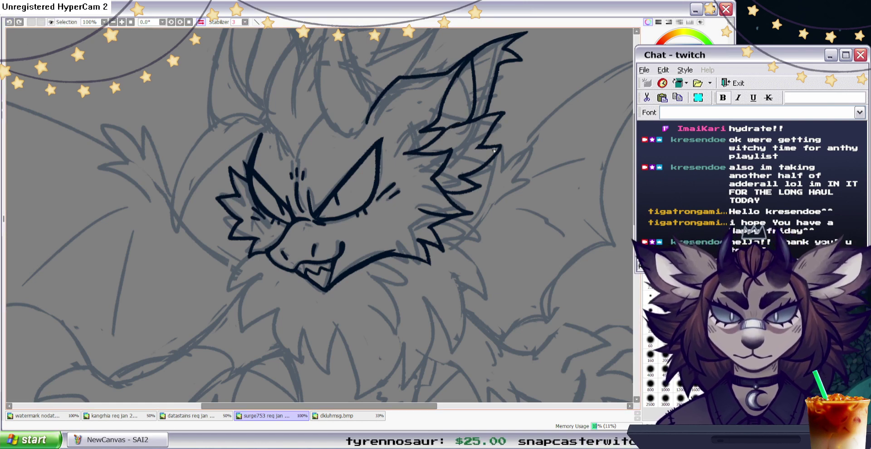
drag(480, 147, 466, 151)
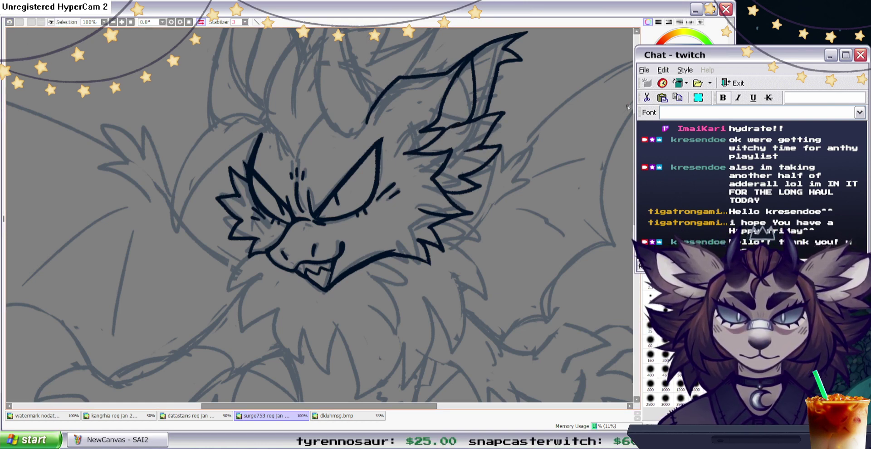
click(656, 182)
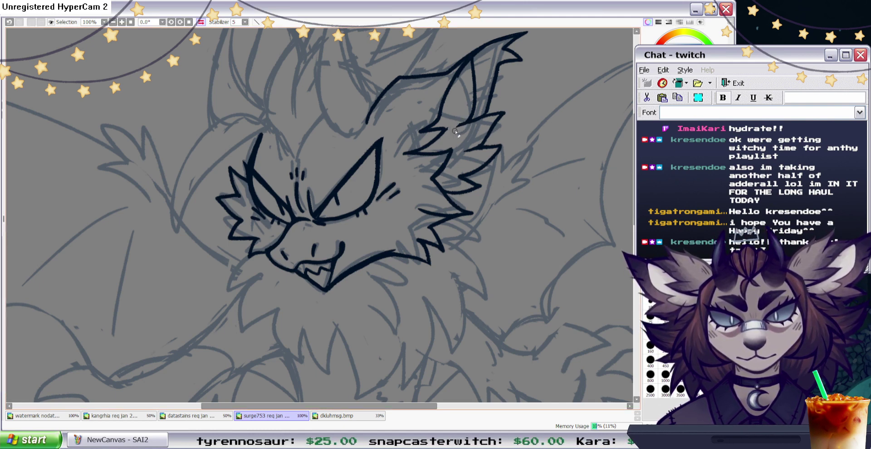
click(656, 181)
drag(472, 122, 450, 123)
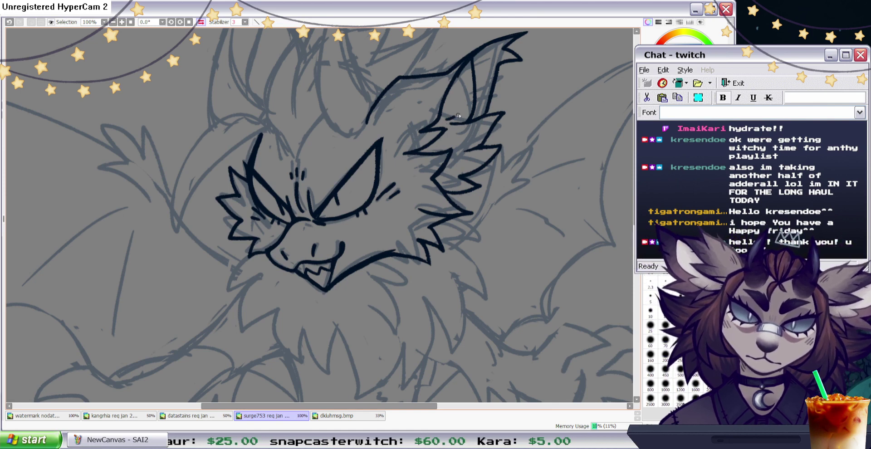
scroll(607, 155, up, 3)
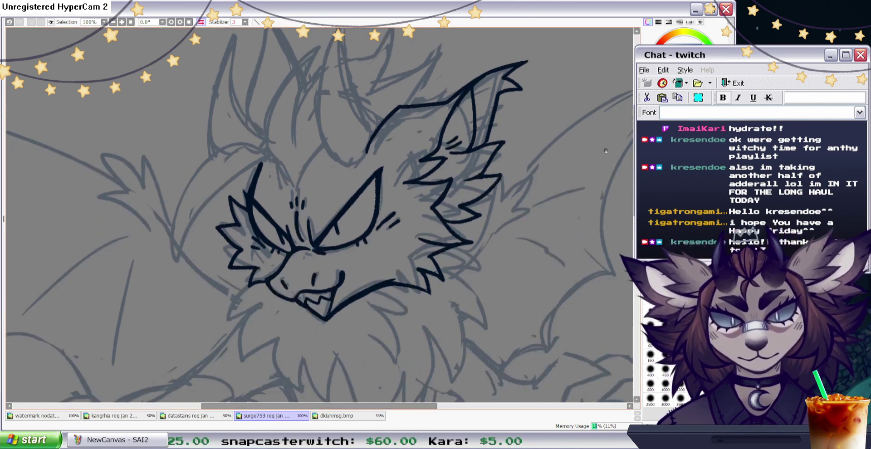
Ink the large curved near horn with its hooked base, plus a small zigzag fur mark beside it.
scroll(395, 98, up, 3)
mouse_move(372, 179)
mouse_down()
mouse_move(347, 64)
mouse_move(361, 174)
mouse_move(349, 161)
mouse_move(376, 171)
mouse_move(373, 181)
mouse_move(356, 156)
mouse_move(373, 171)
mouse_up()
key(ctrl+z)
click(655, 144)
key(e)
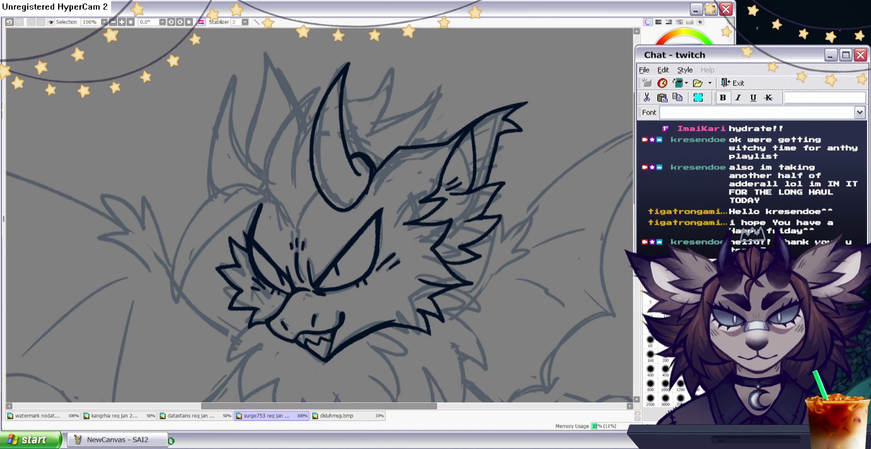
drag(375, 190, 394, 195)
mouse_move(636, 149)
mouse_down()
mouse_move(635, 169)
mouse_move(636, 157)
mouse_up()
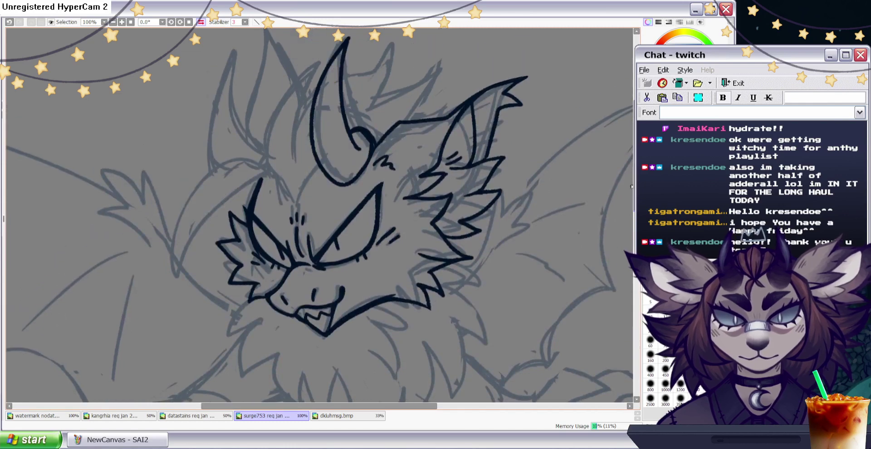
Ink pointed hair tufts in front of the near horn and swept-back tufts between the horn and the ear.
drag(294, 203, 297, 107)
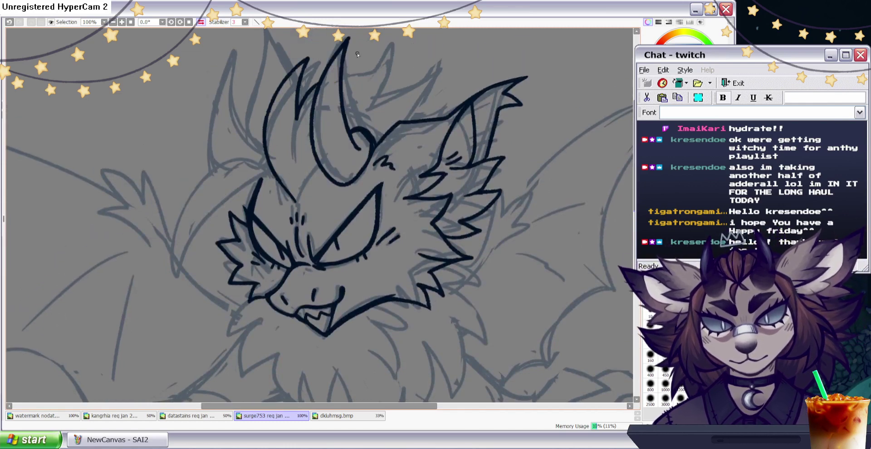
mouse_move(342, 78)
mouse_down()
mouse_move(376, 105)
mouse_move(432, 121)
mouse_up()
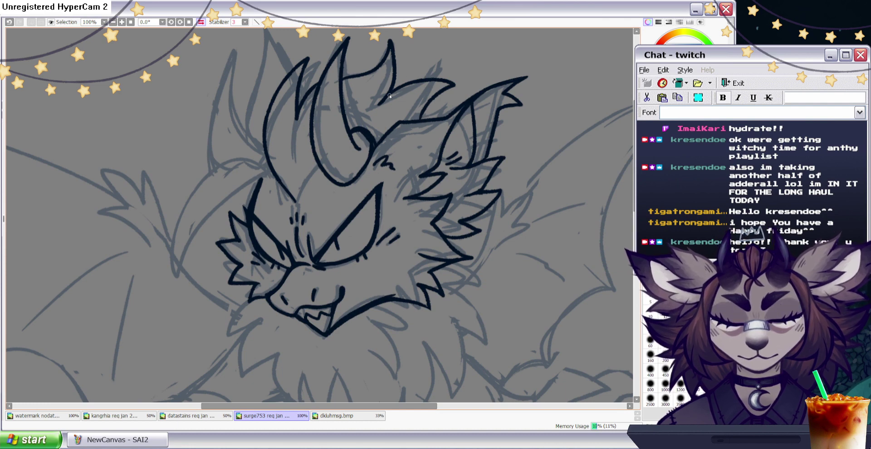
drag(428, 82, 395, 113)
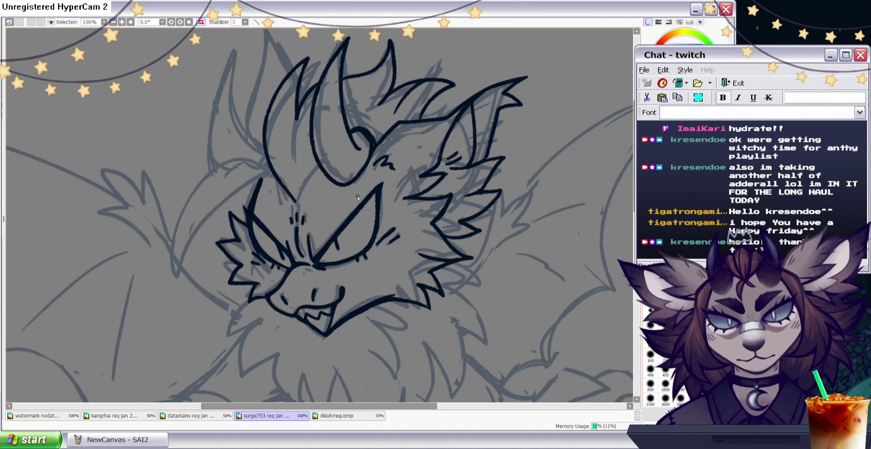
click(10, 23)
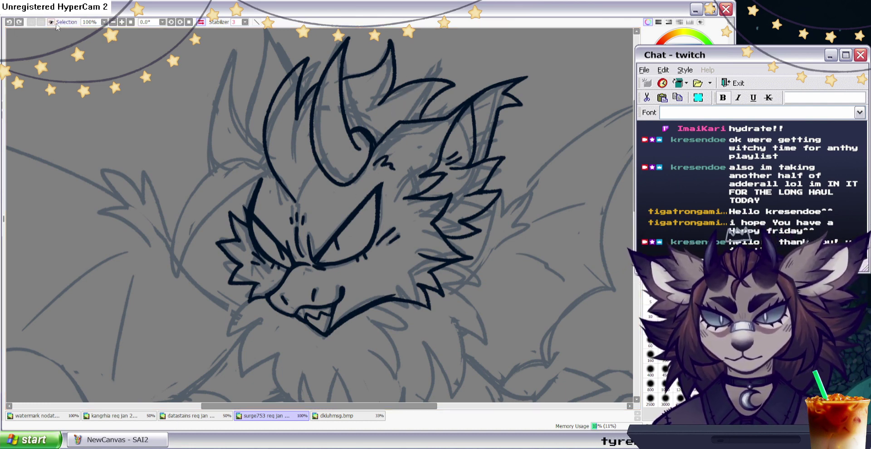
scroll(294, 49, up, 1)
key(ctrl+y)
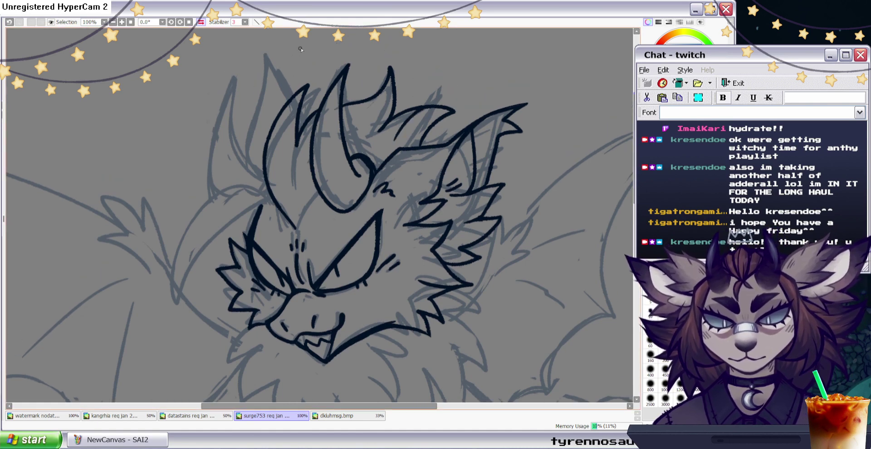
Ink the curved far horn, redrawing it wider so its base meets the far brow.
mouse_move(265, 168)
mouse_down()
mouse_move(240, 72)
mouse_move(242, 202)
mouse_up()
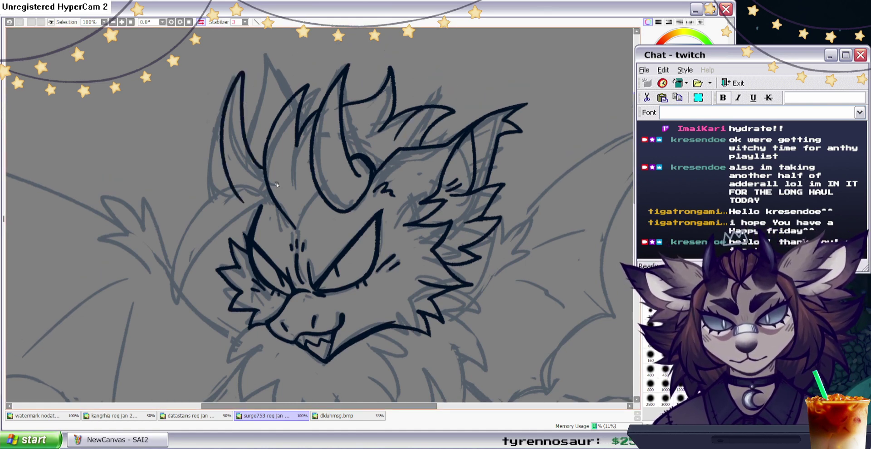
key(ctrl+z)
mouse_move(259, 169)
mouse_down()
mouse_move(243, 224)
mouse_move(258, 214)
mouse_move(230, 218)
mouse_up()
key(e)
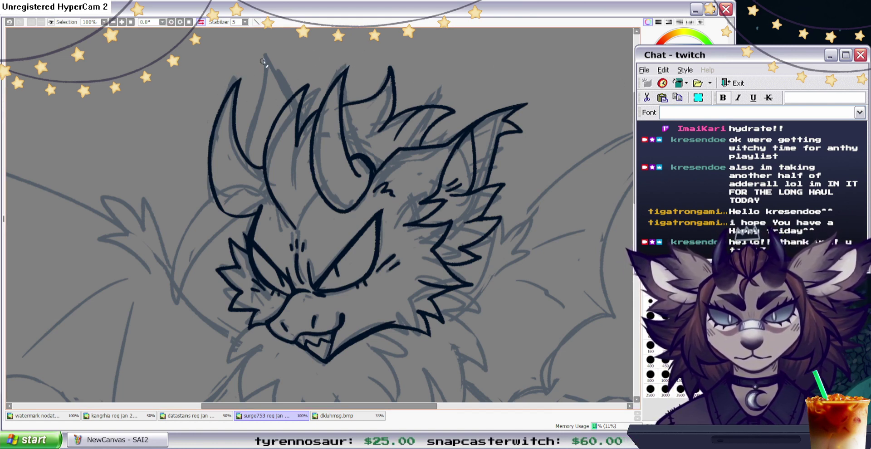
Ink a tall hair tuft with a jagged edge between the two horns, redrawing it until its shape leans towards the near horn.
key(n)
mouse_move(254, 126)
mouse_down()
mouse_move(249, 157)
mouse_move(299, 93)
mouse_up()
click(9, 22)
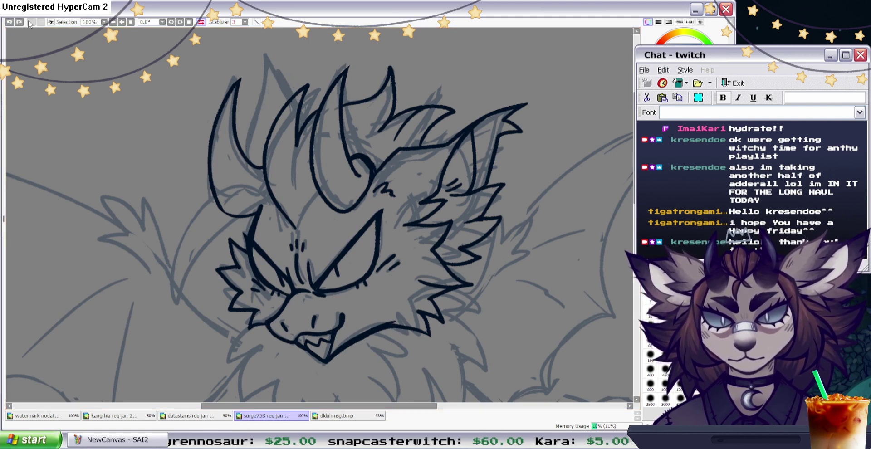
mouse_move(249, 154)
mouse_down()
mouse_move(261, 46)
mouse_move(297, 57)
mouse_up()
drag(282, 87, 308, 123)
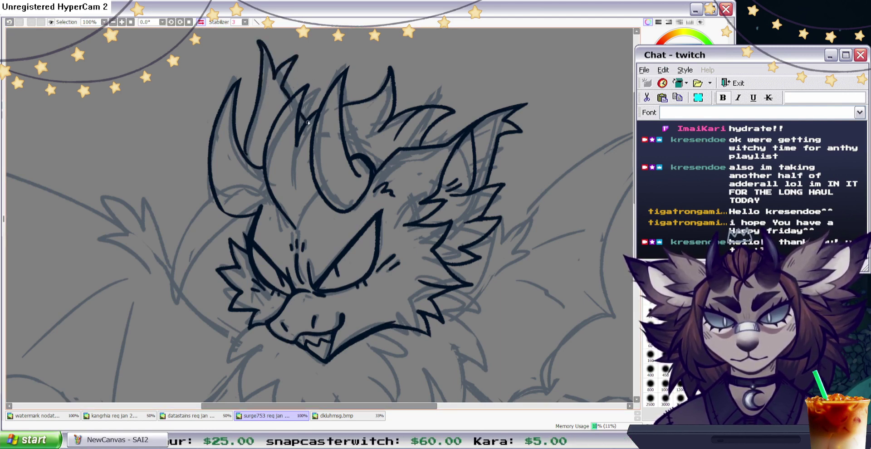
click(9, 21)
mouse_move(248, 156)
mouse_down()
mouse_move(303, 40)
mouse_move(287, 78)
mouse_move(313, 69)
mouse_move(294, 86)
mouse_move(309, 120)
mouse_up()
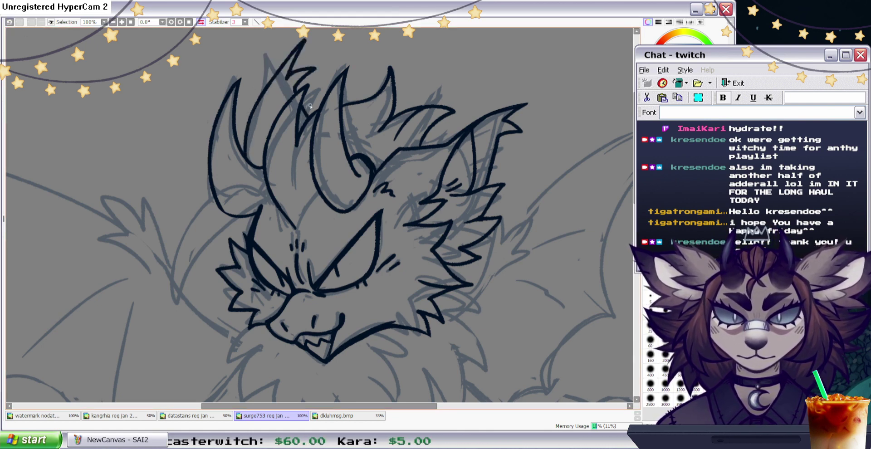
Check the drawing in a mirrored view and add short fur marks on both cheeks.
key(Home)
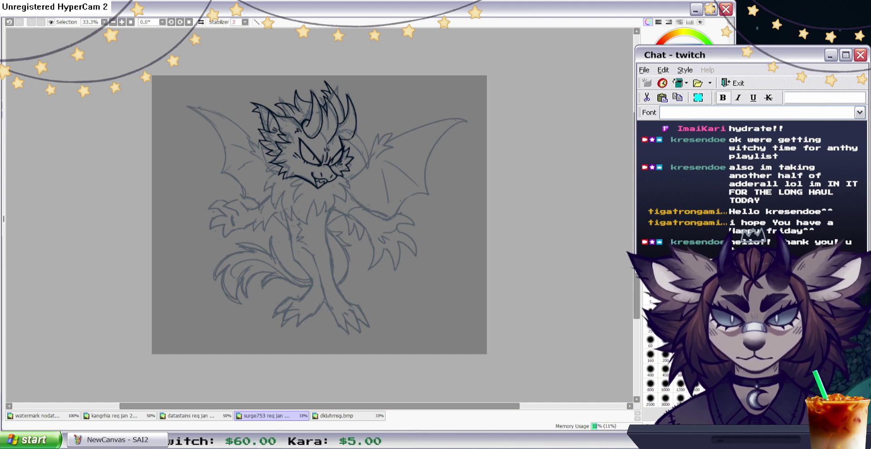
scroll(347, 239, up, 3)
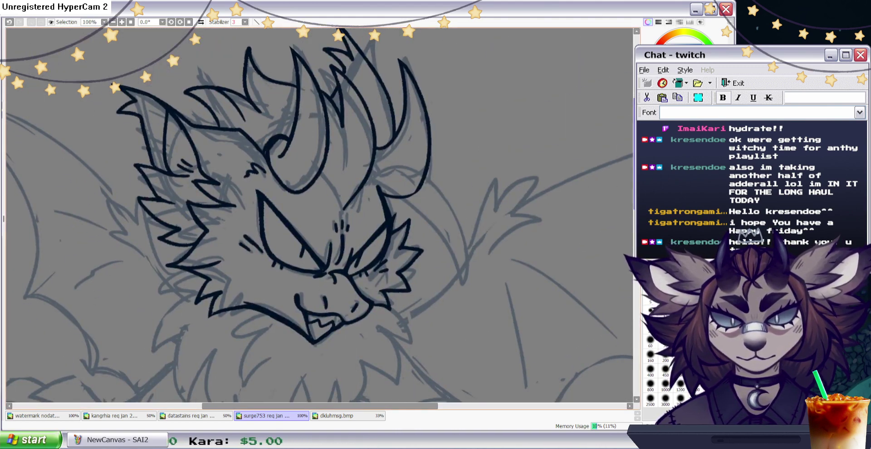
scroll(320, 215, down, 3)
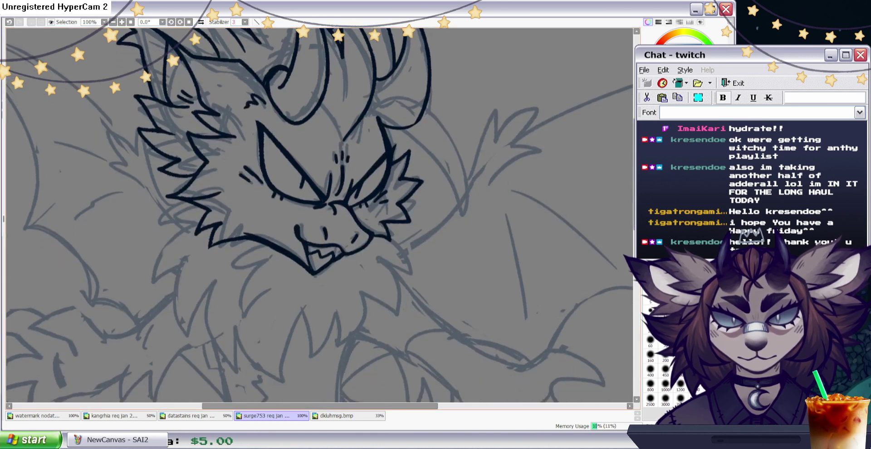
key(e)
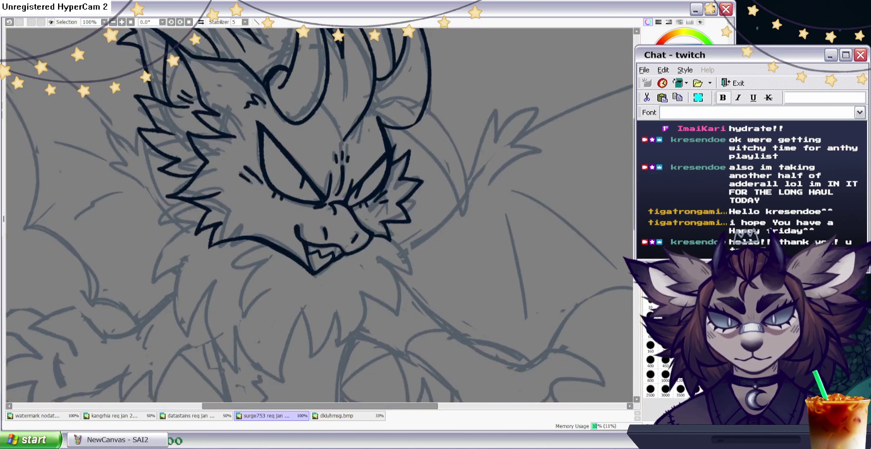
key(b)
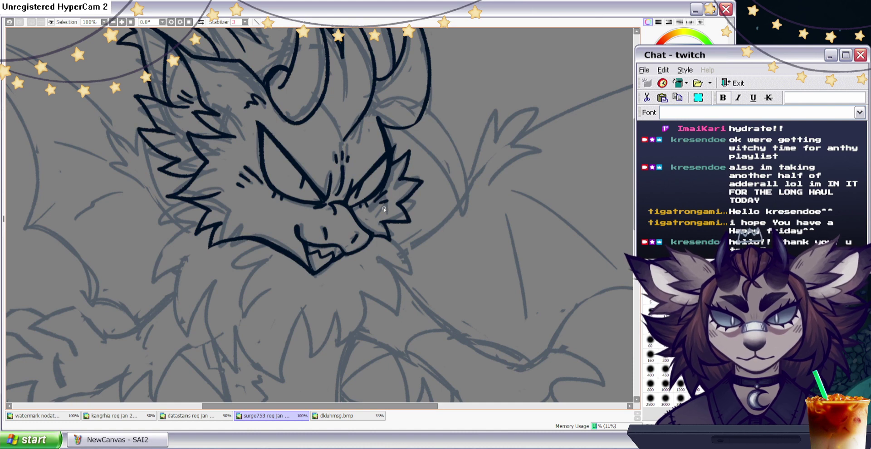
Ink inner hair strands in the forelock and in the tufts around the horns.
scroll(536, 145, up, 4)
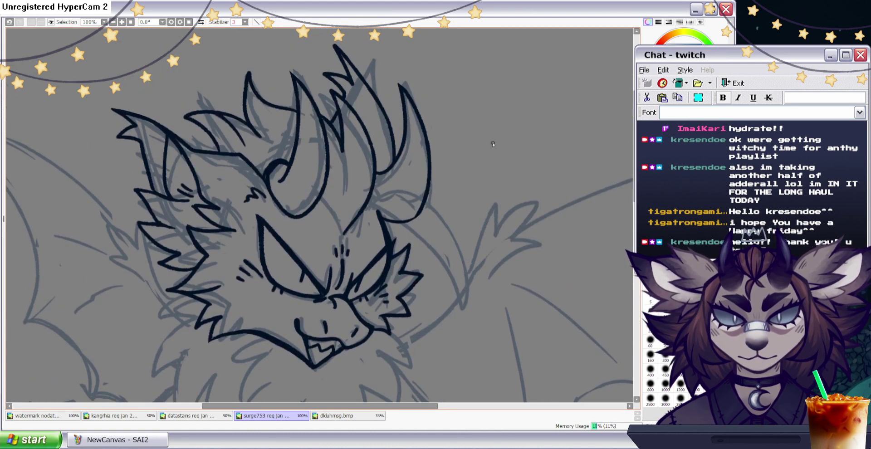
mouse_move(339, 230)
mouse_down()
mouse_move(332, 187)
mouse_move(326, 201)
mouse_up()
drag(342, 149, 343, 178)
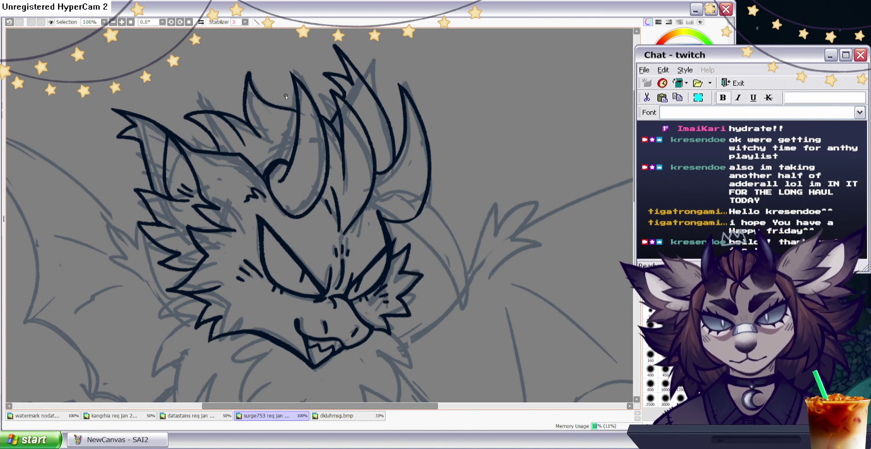
drag(260, 97, 283, 136)
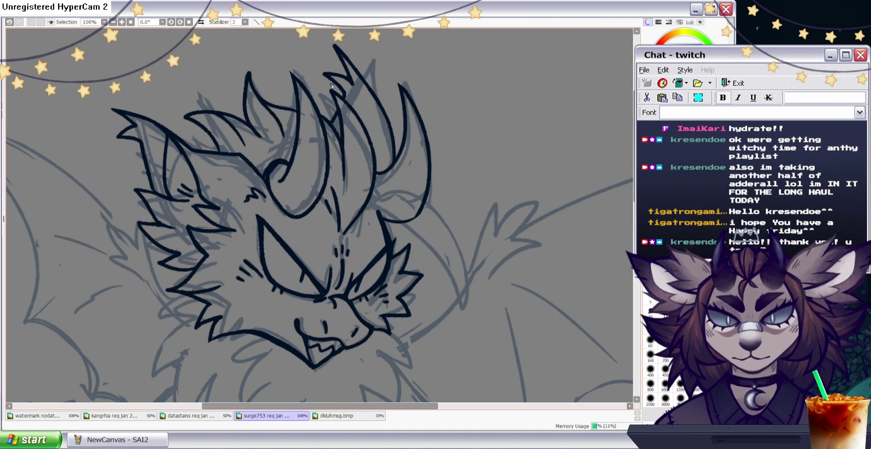
scroll(584, 133, down, 3)
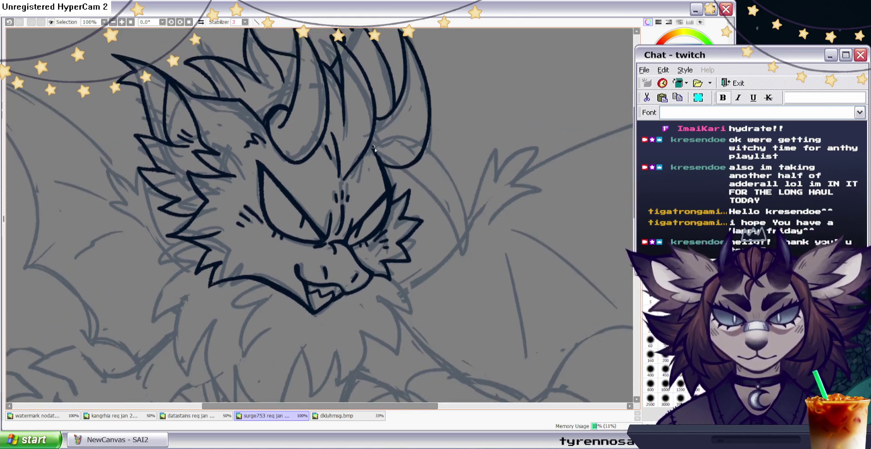
key(ctrl+z)
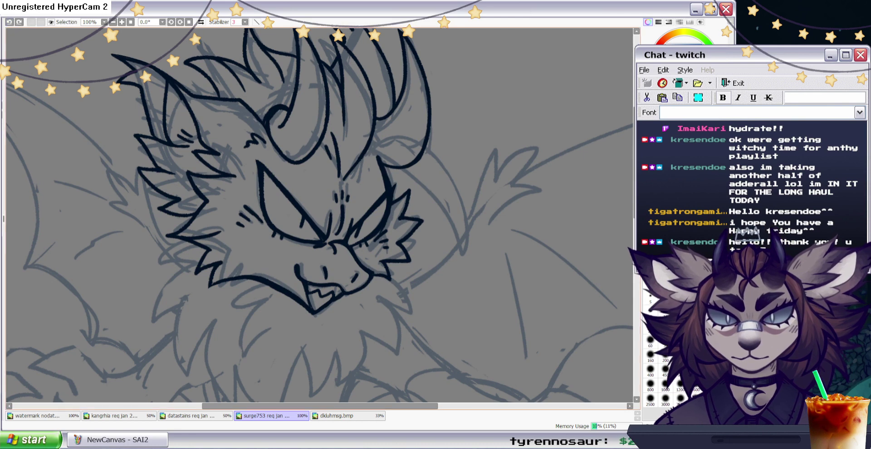
Ink the long, curved and pointed far ear below the far horn, and erase the horn and brow lines overlapping it.
key(h)
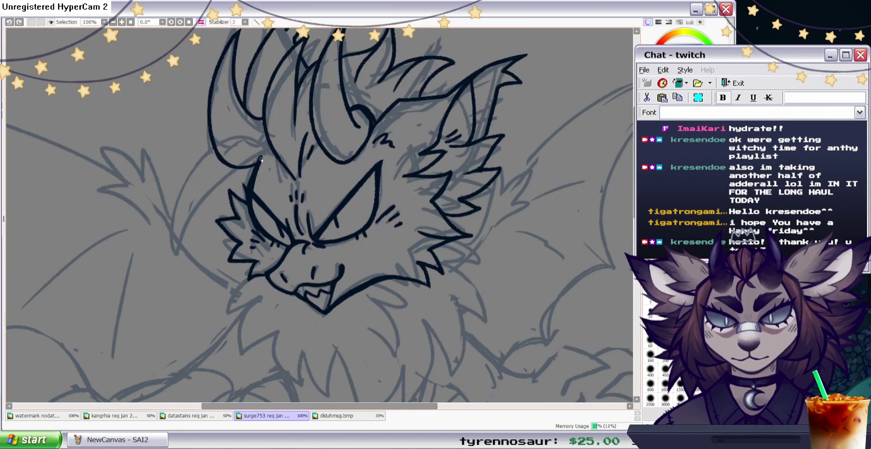
mouse_move(288, 172)
mouse_down()
mouse_move(177, 199)
mouse_move(283, 181)
mouse_move(285, 166)
mouse_move(247, 152)
mouse_move(290, 179)
mouse_up()
key(ctrl+z)
key(ctrl+z)
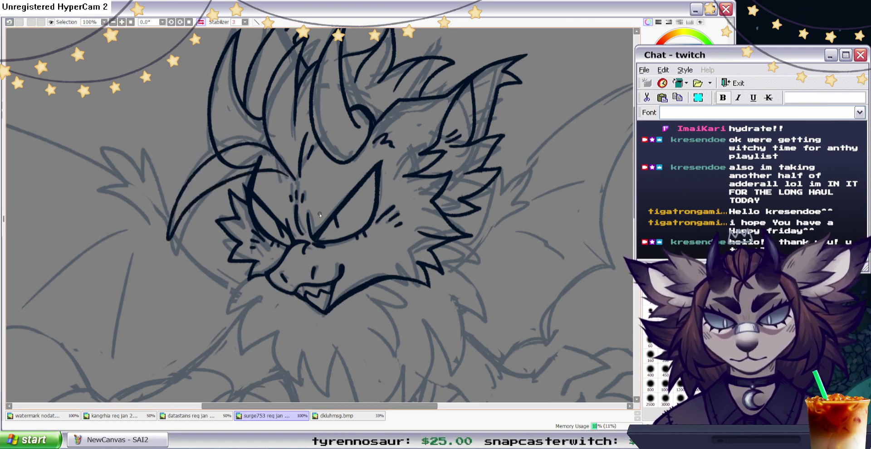
click(674, 156)
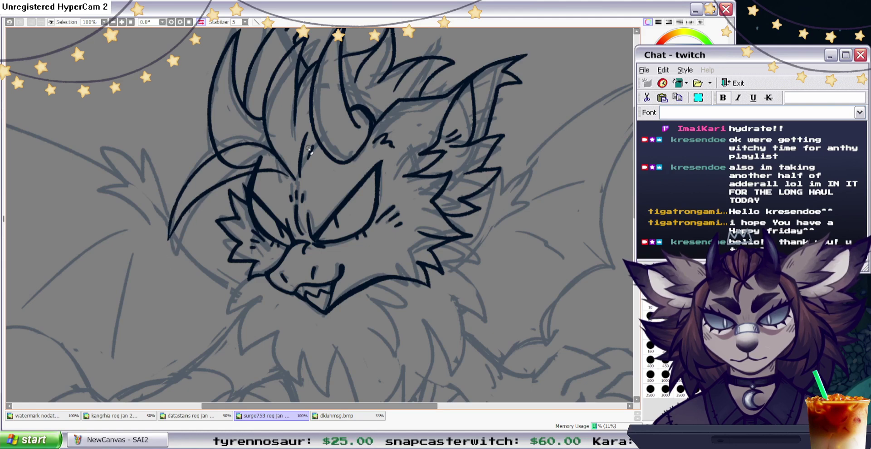
key(h)
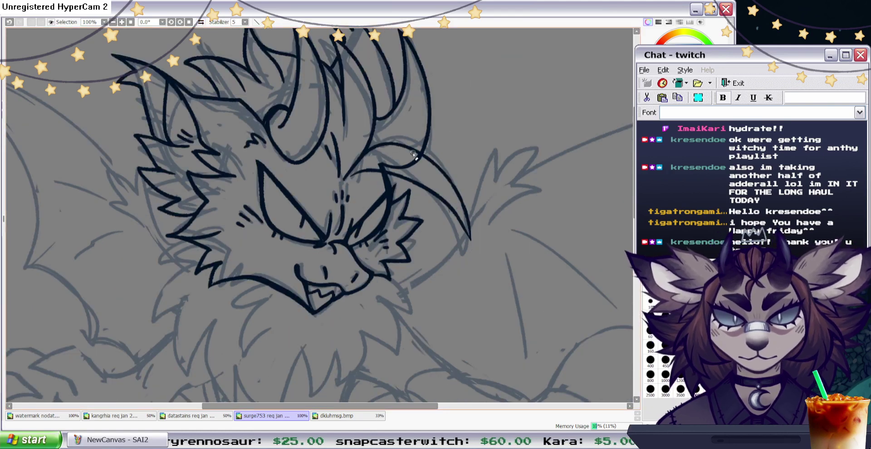
key(h)
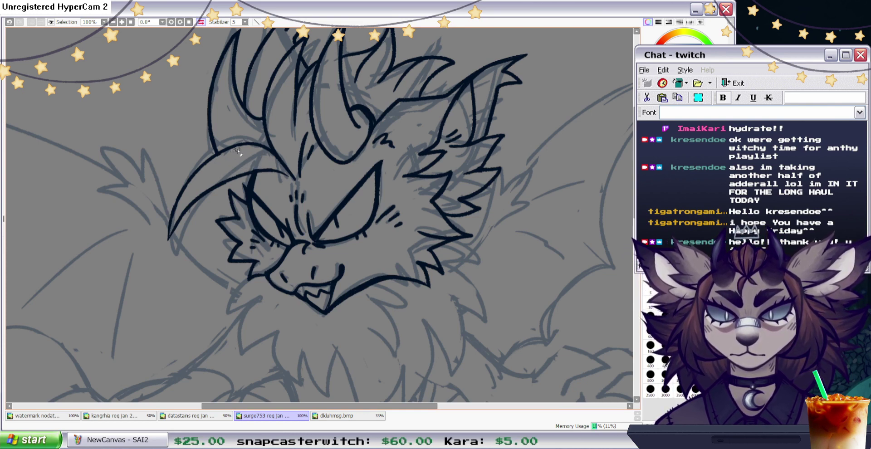
Ink the curved inner fold line along the length of the far ear.
key(n)
drag(280, 171, 194, 184)
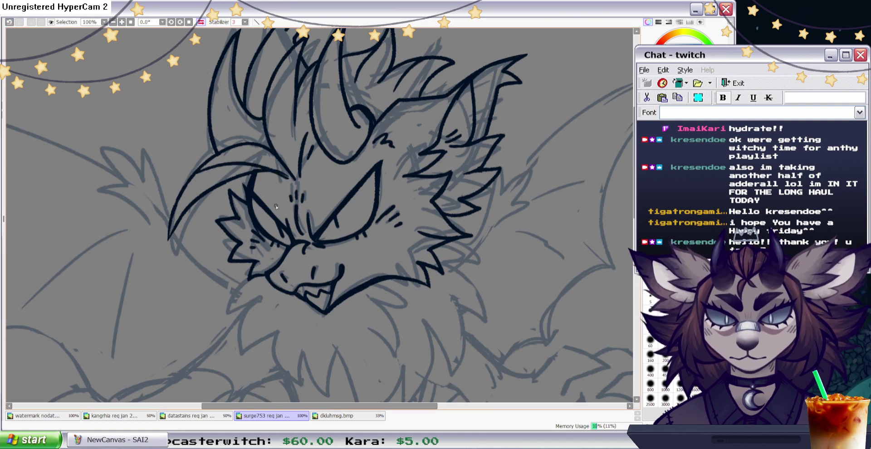
click(658, 176)
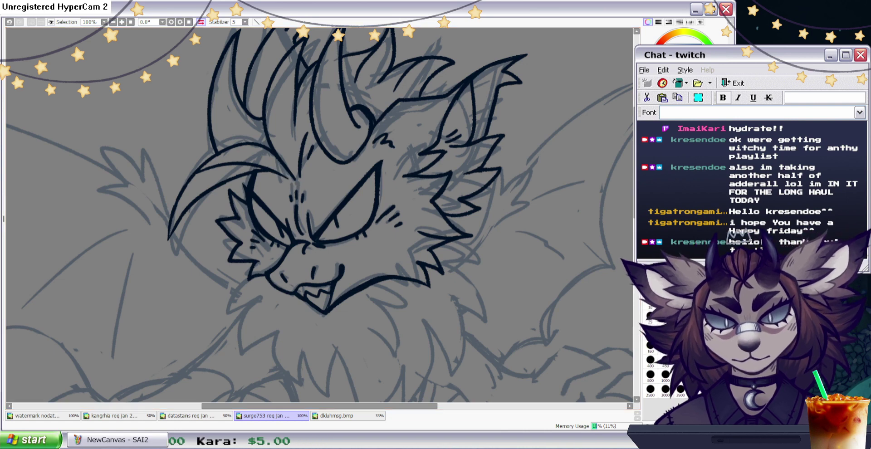
click(672, 177)
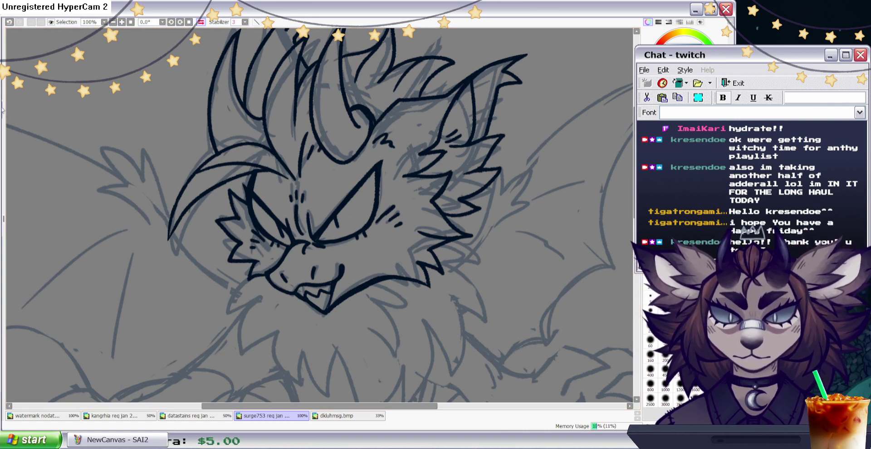
Erase the inked snout bridge, nose, mouth and chin lines and taper the front end of the jaw line.
key(Home)
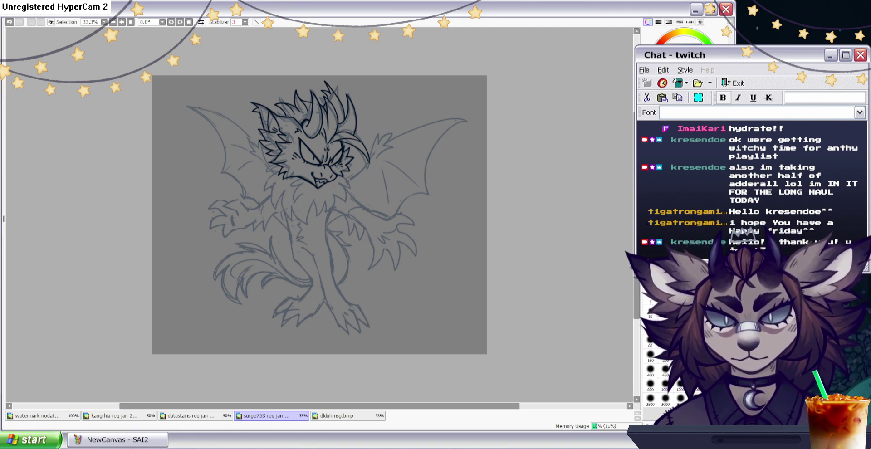
scroll(334, 161, up, 3)
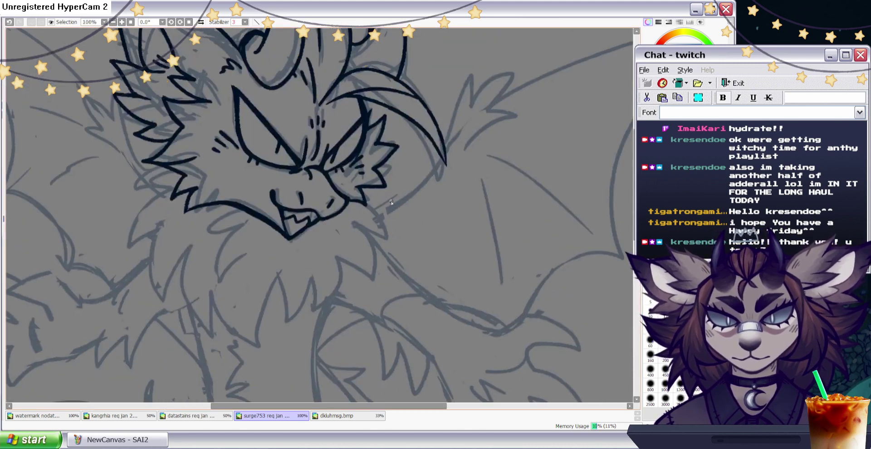
click(201, 22)
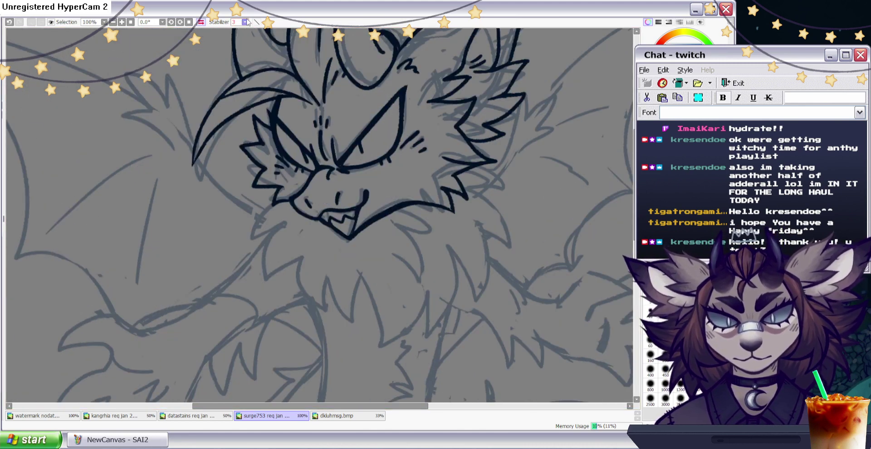
key(e)
mouse_move(296, 164)
mouse_down()
mouse_move(317, 167)
mouse_move(310, 169)
mouse_up()
key(ctrl+z)
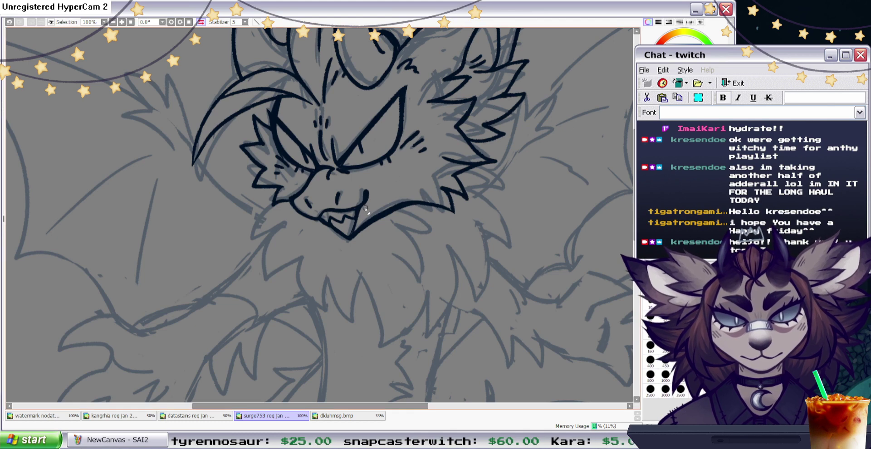
mouse_move(367, 192)
mouse_down()
mouse_move(357, 223)
mouse_move(342, 210)
mouse_move(327, 224)
mouse_move(339, 190)
mouse_move(323, 222)
mouse_move(333, 206)
mouse_move(299, 217)
mouse_move(317, 210)
mouse_move(294, 201)
mouse_up()
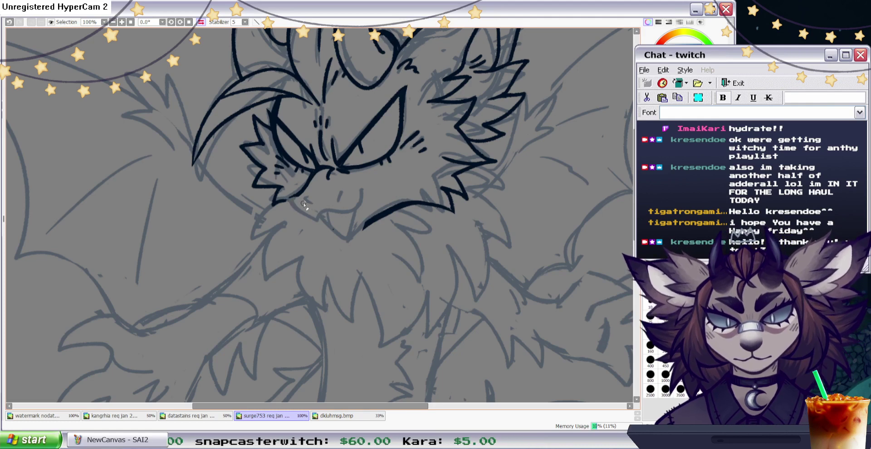
drag(377, 213, 362, 225)
key(b)
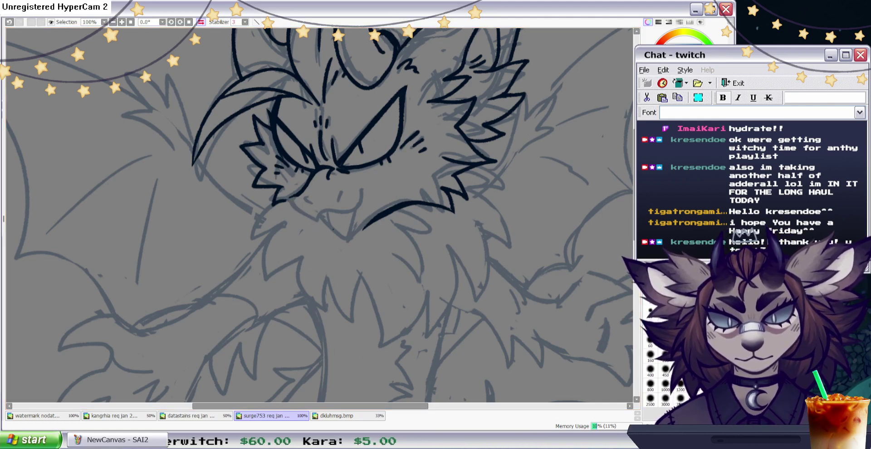
key(e)
mouse_move(336, 174)
mouse_down()
mouse_move(355, 182)
mouse_move(311, 182)
mouse_up()
key(e)
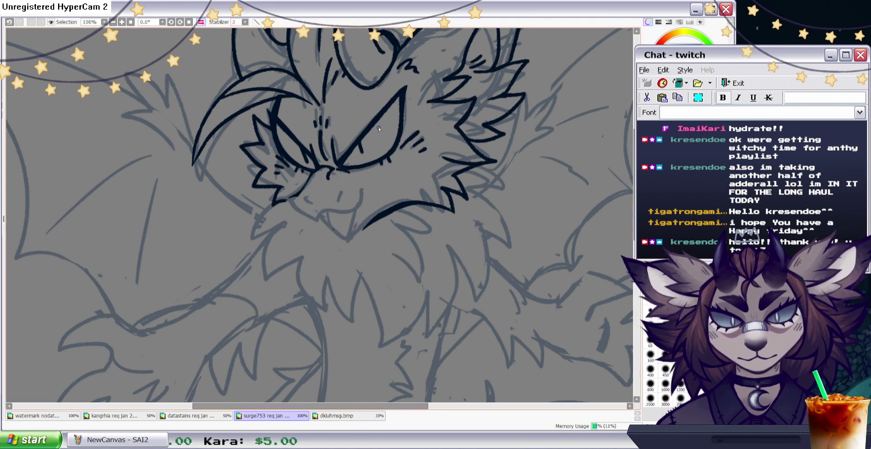
Ink the snout's bridge and front outline down to the lip, and try out an upper lip line.
mouse_move(314, 169)
mouse_down()
mouse_move(281, 202)
mouse_move(302, 185)
mouse_move(285, 200)
mouse_move(307, 222)
mouse_up()
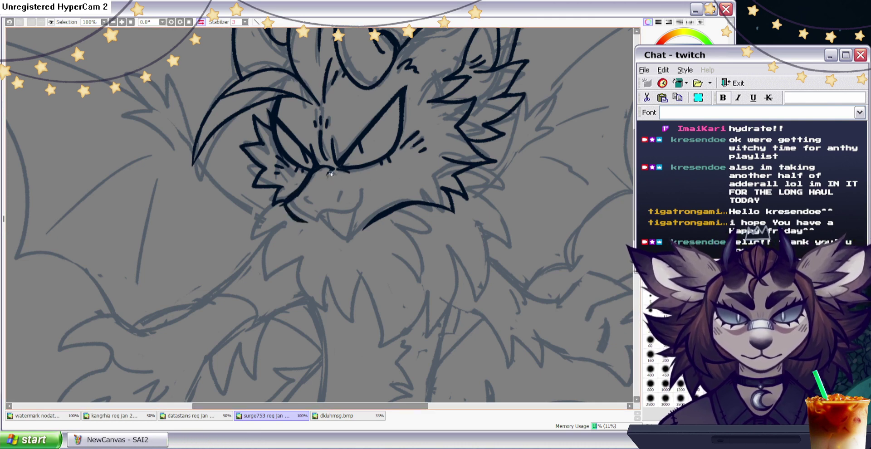
mouse_move(282, 204)
mouse_down()
mouse_move(299, 222)
mouse_move(347, 212)
mouse_move(383, 182)
mouse_up()
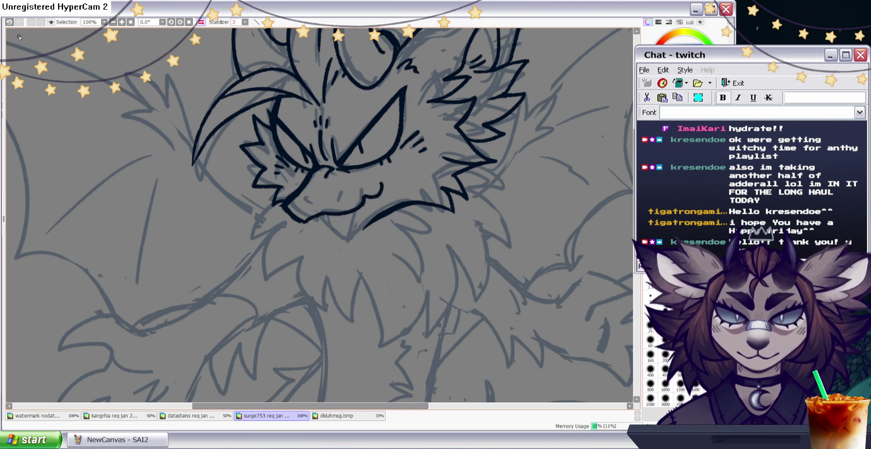
click(9, 22)
drag(303, 222, 372, 182)
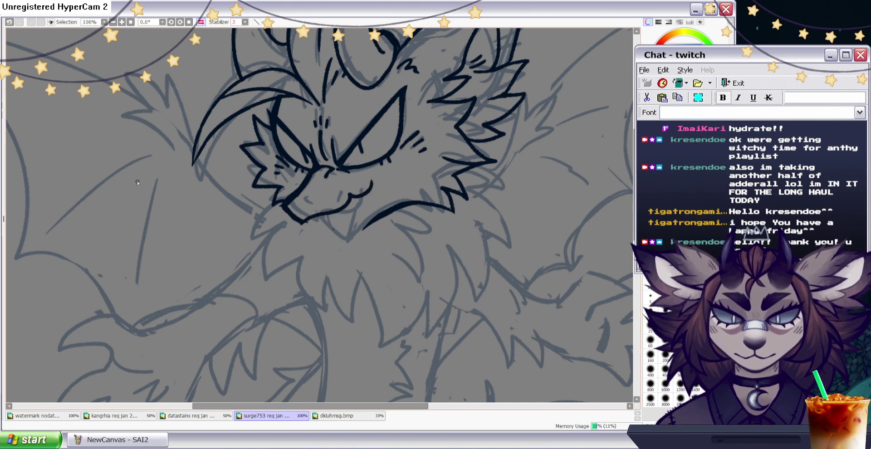
key(ctrl+z)
Thicken the outer edges of both eyes and refine the snout's bridge line.
drag(388, 153, 402, 99)
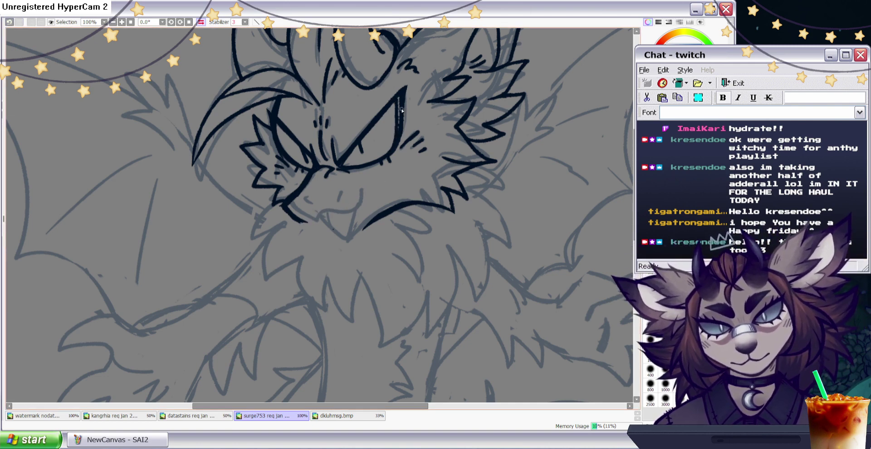
mouse_move(270, 127)
mouse_down()
mouse_move(264, 103)
mouse_move(275, 109)
mouse_up()
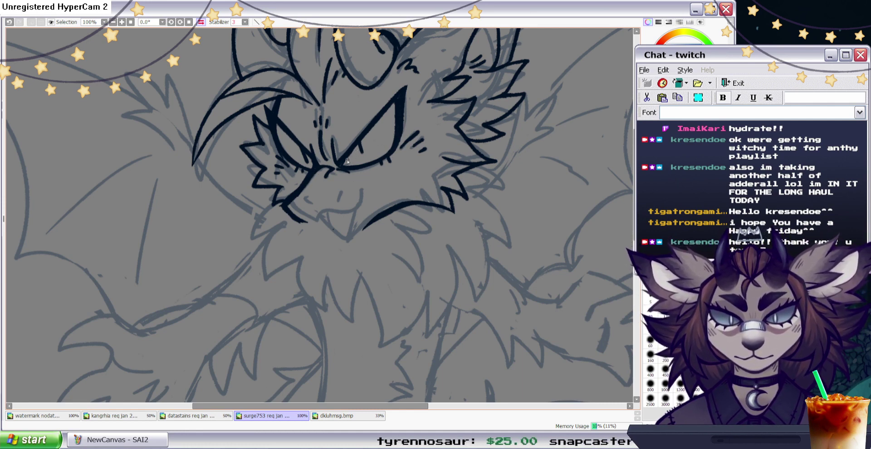
click(653, 149)
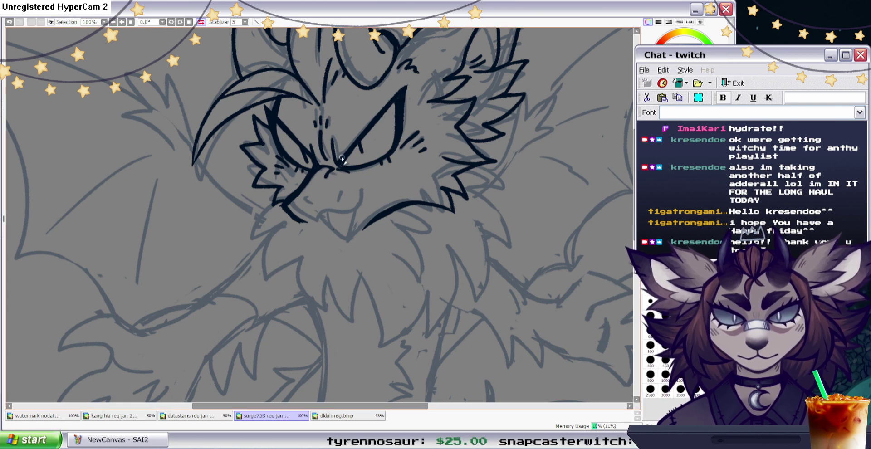
mouse_move(318, 172)
mouse_down()
mouse_move(289, 206)
mouse_move(307, 219)
mouse_up()
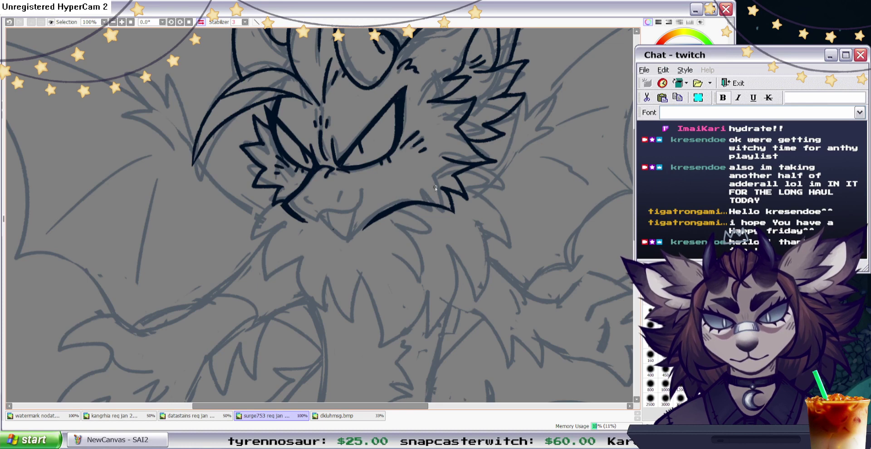
Ink the upper lip line with its upturned mouth corner, and ink both nostrils.
mouse_move(311, 222)
mouse_down()
mouse_move(379, 180)
mouse_move(346, 233)
mouse_up()
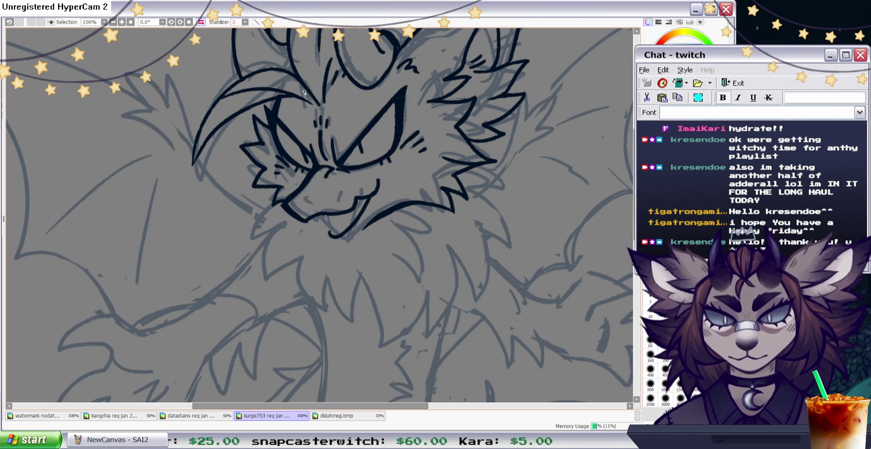
click(9, 23)
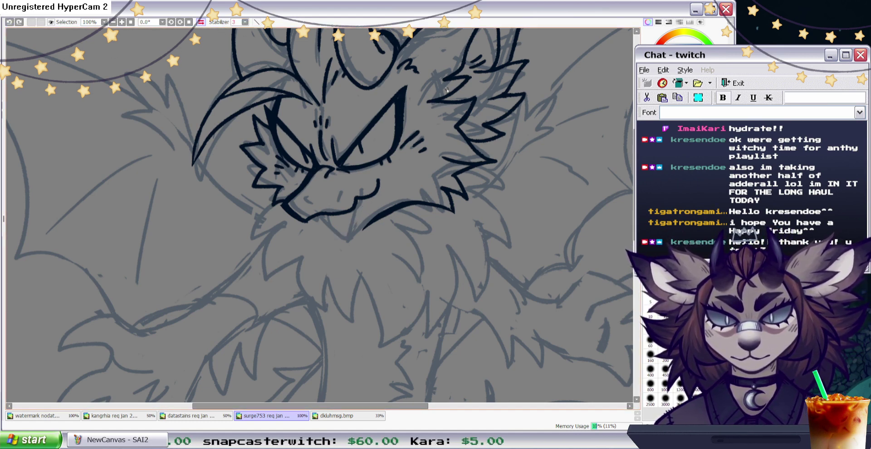
drag(337, 193, 331, 202)
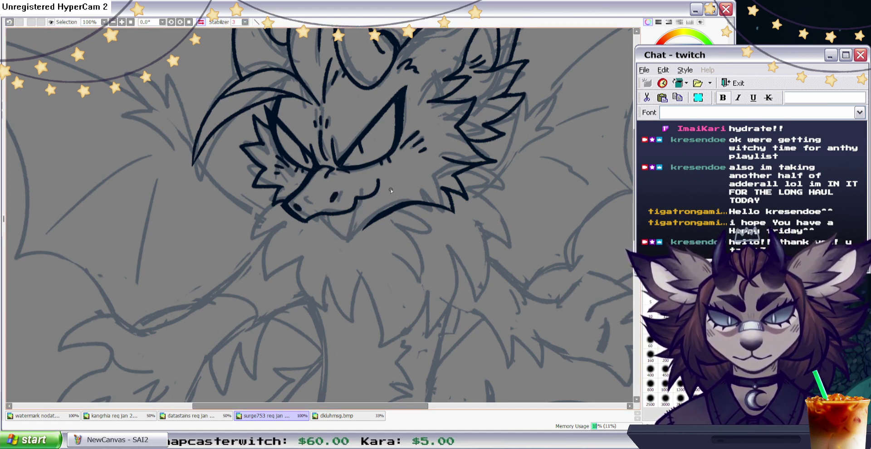
Check the face in a mirrored view, ink the front of the lower lip and try out a row of teeth.
key(h)
click(19, 22)
click(20, 22)
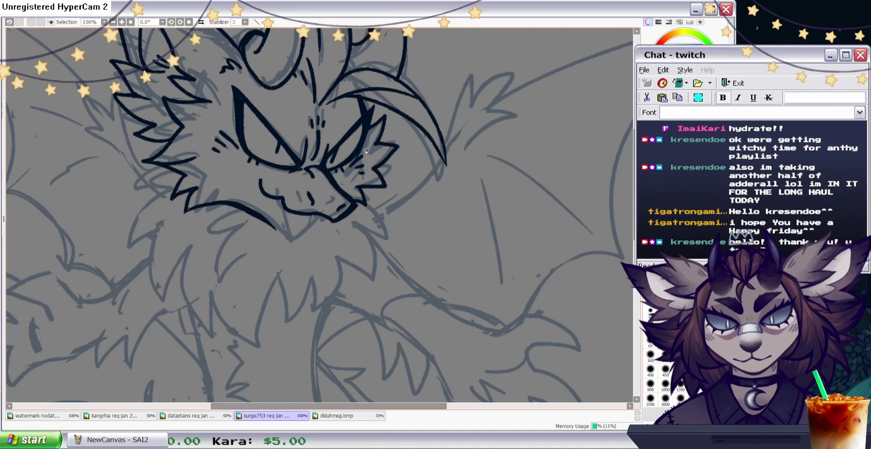
mouse_move(337, 218)
mouse_down()
mouse_move(306, 234)
mouse_move(380, 190)
mouse_up()
key(h)
mouse_move(311, 222)
mouse_down()
mouse_move(326, 233)
mouse_move(340, 219)
mouse_up()
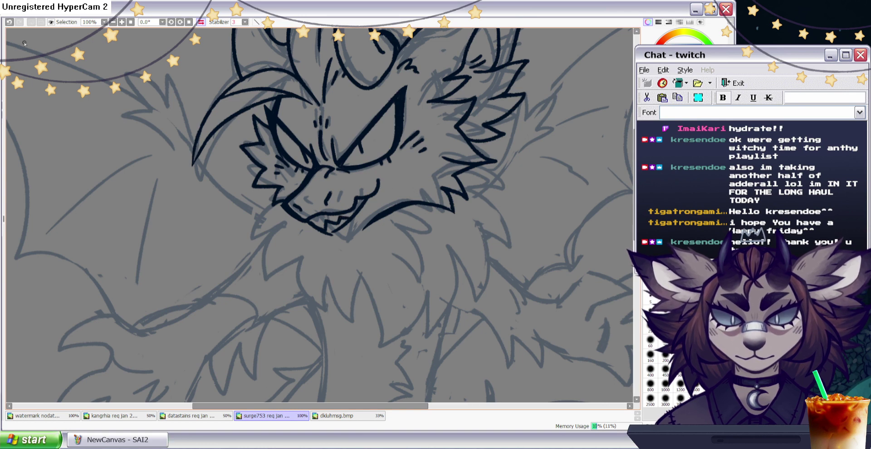
click(9, 22)
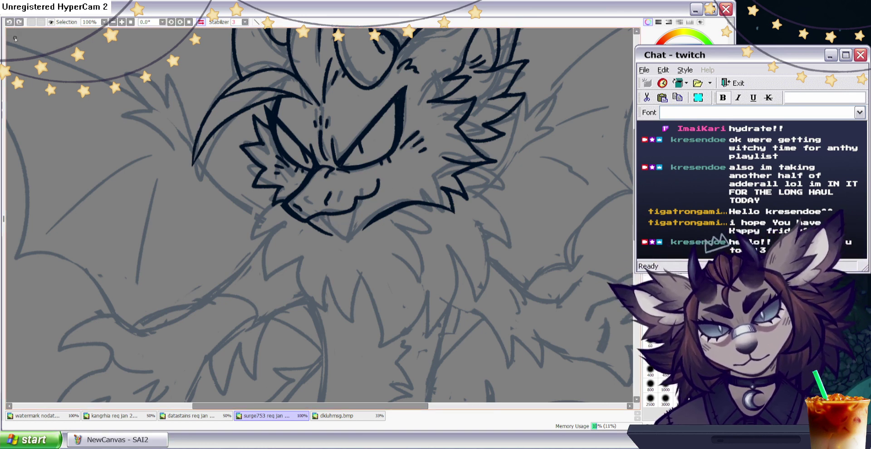
Clean up and redraw the outline at the tip of the muzzle in a closer, rotated view.
key(Page_Up)
key(Delete)
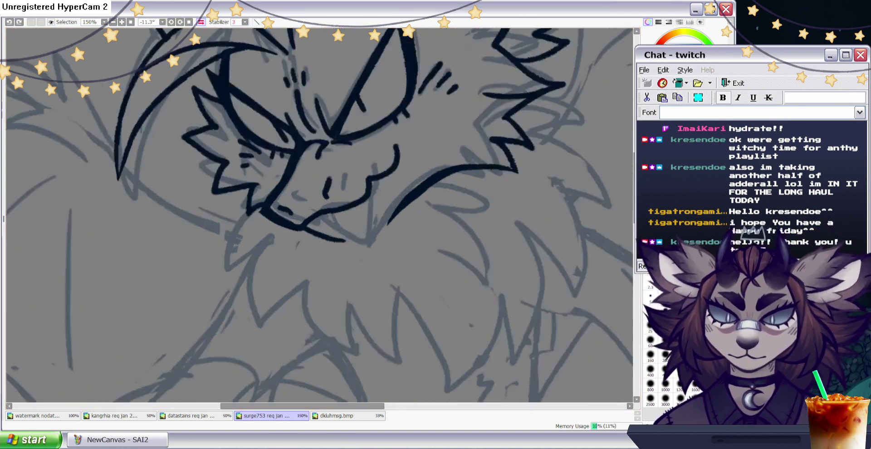
click(680, 204)
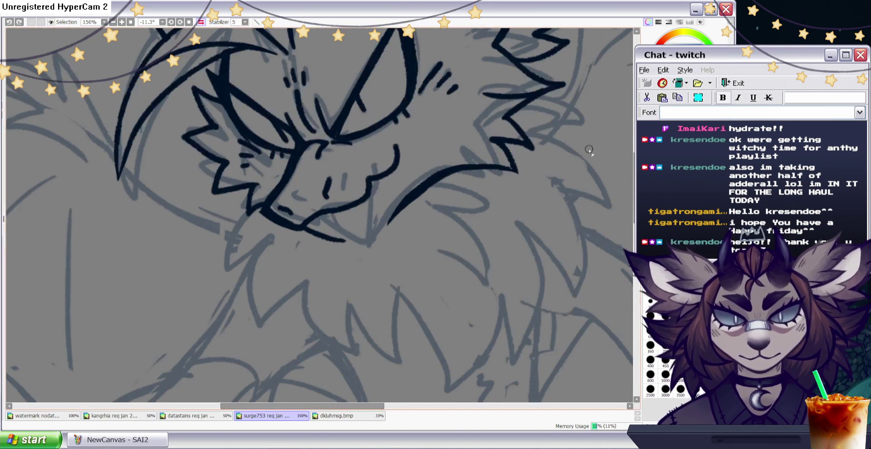
click(680, 200)
click(680, 199)
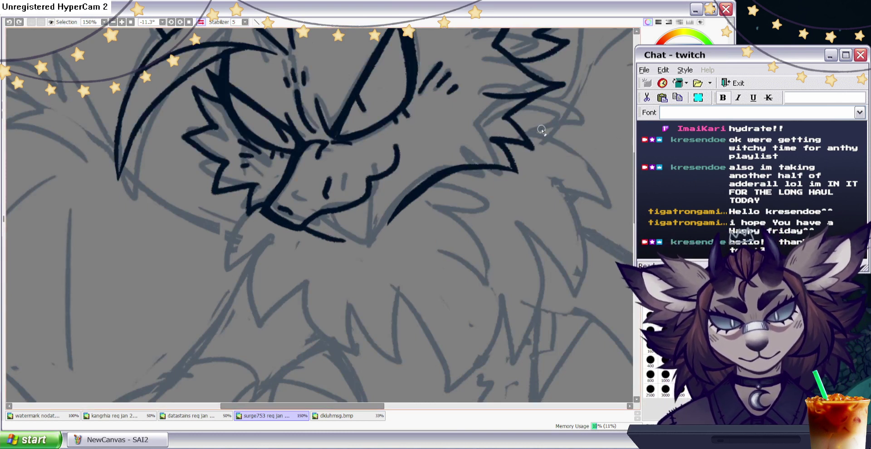
drag(258, 215, 304, 227)
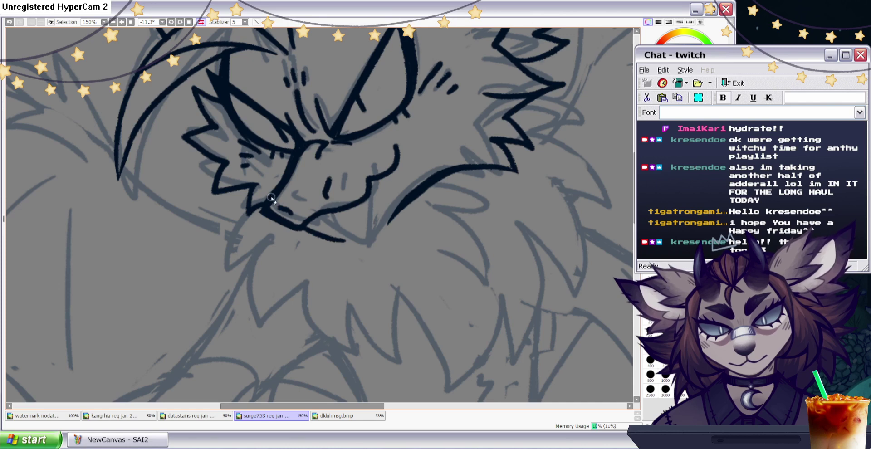
click(680, 200)
drag(265, 204, 288, 220)
Thicken the mouth corner and ink the pointed teeth and the lower lip of the open grin.
mouse_move(392, 166)
mouse_down()
mouse_move(396, 144)
mouse_move(396, 169)
mouse_move(379, 200)
mouse_move(340, 234)
mouse_up()
mouse_move(379, 181)
mouse_down()
mouse_move(389, 184)
mouse_move(358, 207)
mouse_up()
mouse_move(352, 208)
mouse_down()
mouse_move(357, 229)
mouse_move(341, 231)
mouse_up()
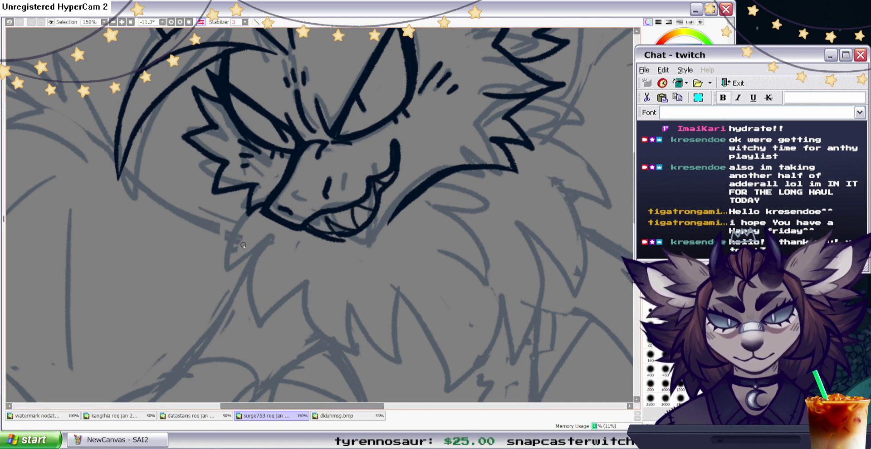
Check the face in a mirrored view, then trim and redraw the lower lip line beneath the front teeth.
key(Home)
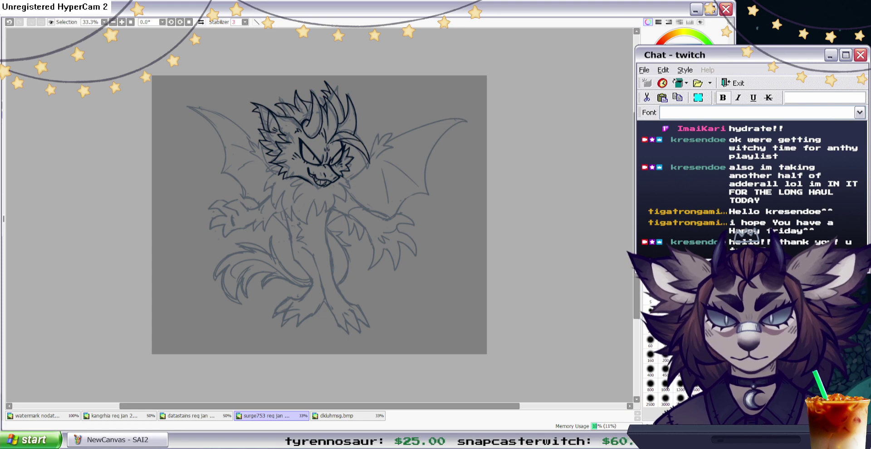
key(Page_Up)
key(Page_Up)
key(Up)
key(Page_Up)
key(Up)
key(Page_Up)
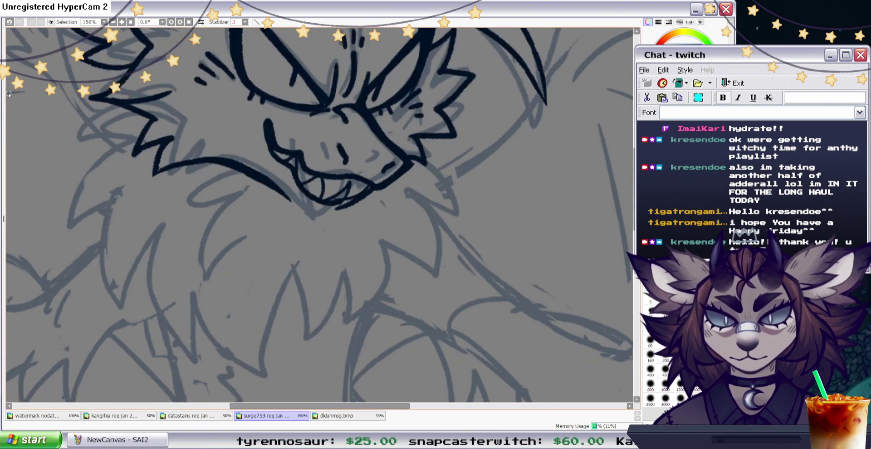
key(e)
mouse_move(374, 198)
mouse_down()
mouse_move(336, 210)
mouse_move(373, 193)
mouse_up()
key(n)
key(e)
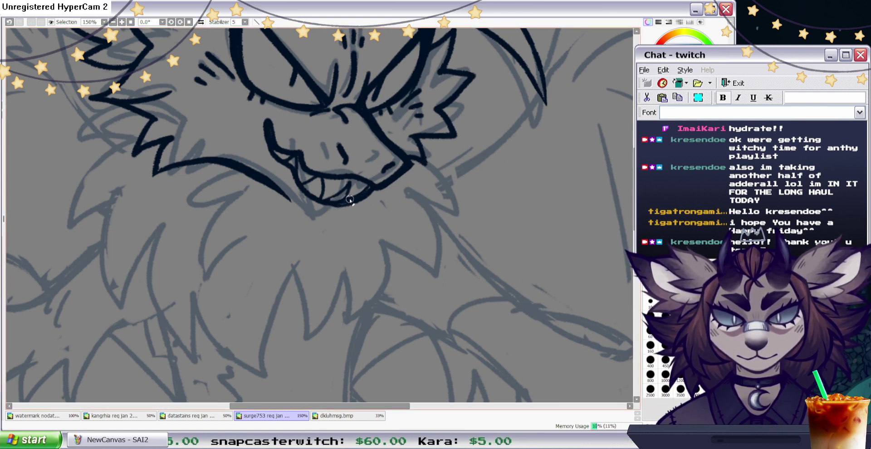
key(e)
mouse_move(330, 202)
mouse_down()
mouse_move(348, 185)
mouse_move(346, 201)
mouse_move(373, 185)
mouse_up()
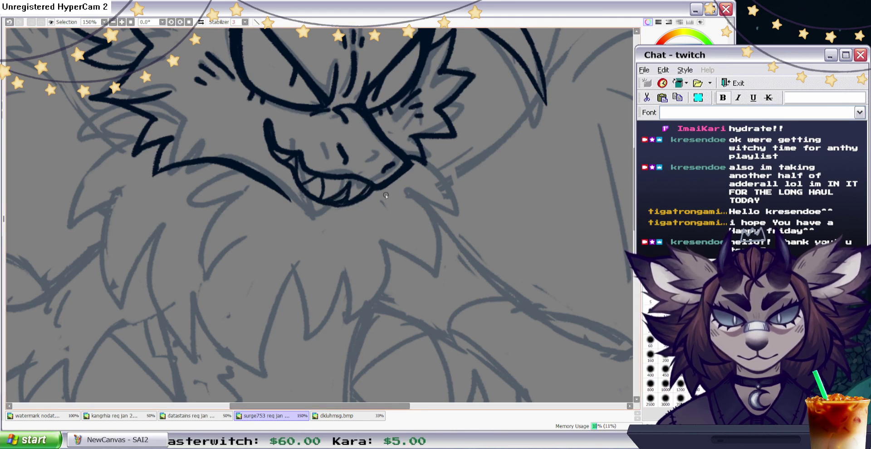
Ink a pointed chin below the grin, join it to the jaw line and trim the jaw line's thickness.
click(201, 21)
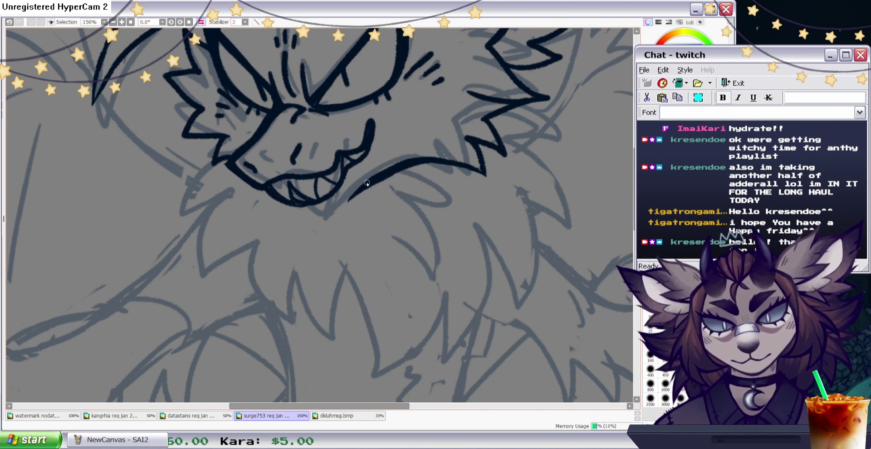
mouse_move(273, 195)
mouse_down()
mouse_move(324, 208)
mouse_move(291, 209)
mouse_move(318, 222)
mouse_up()
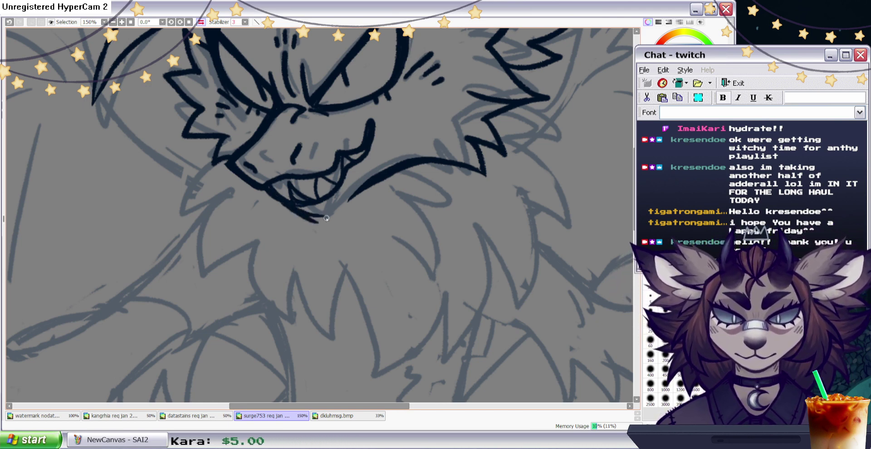
mouse_move(270, 196)
mouse_down()
mouse_move(305, 211)
mouse_move(340, 209)
mouse_move(357, 194)
mouse_up()
drag(325, 216, 374, 174)
key(e)
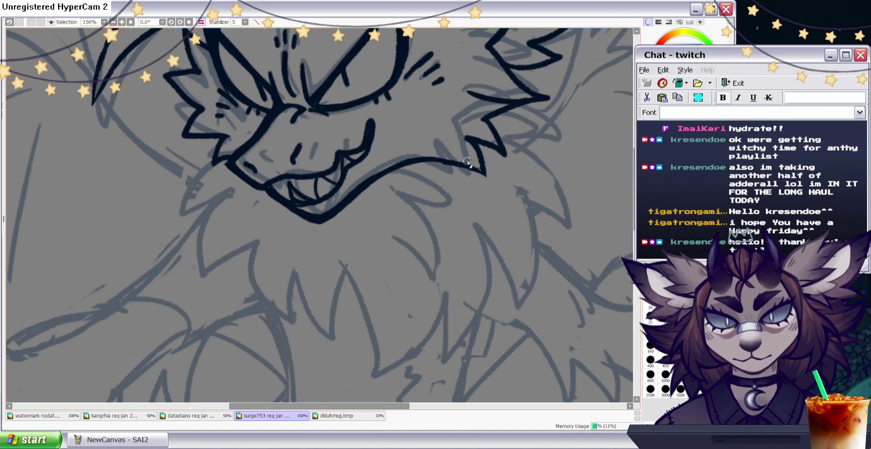
key(Home)
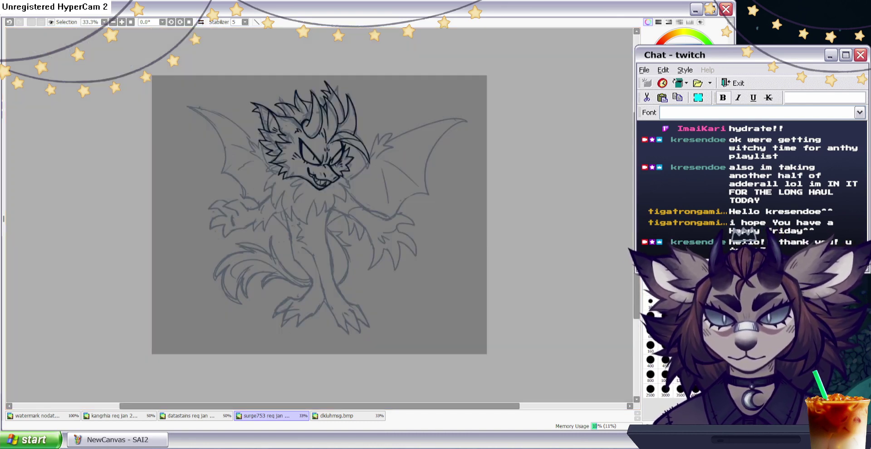
key(Page_Up)
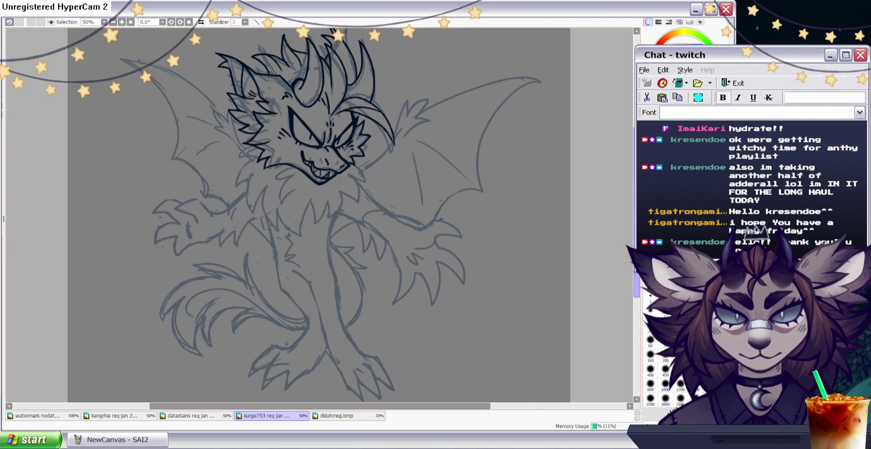
key(b)
key(Down)
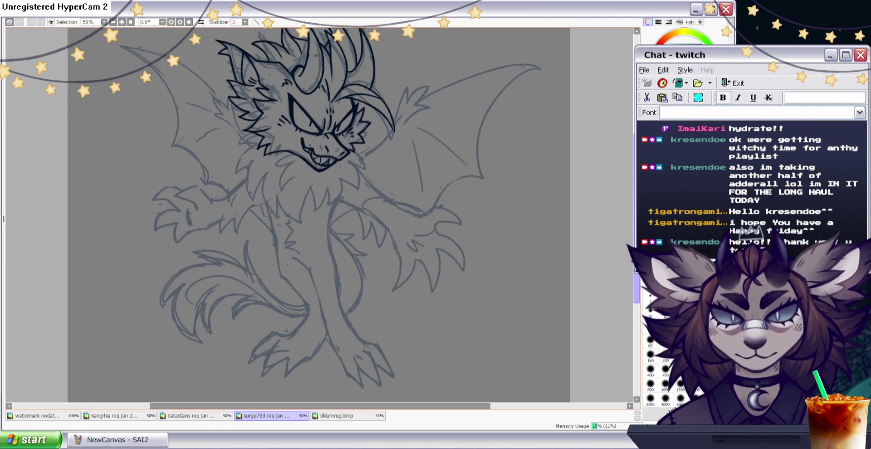
Ink and trim the strands of the tall hair tuft beside the far horn.
key(Up)
key(Up)
scroll(574, 77, up, 2)
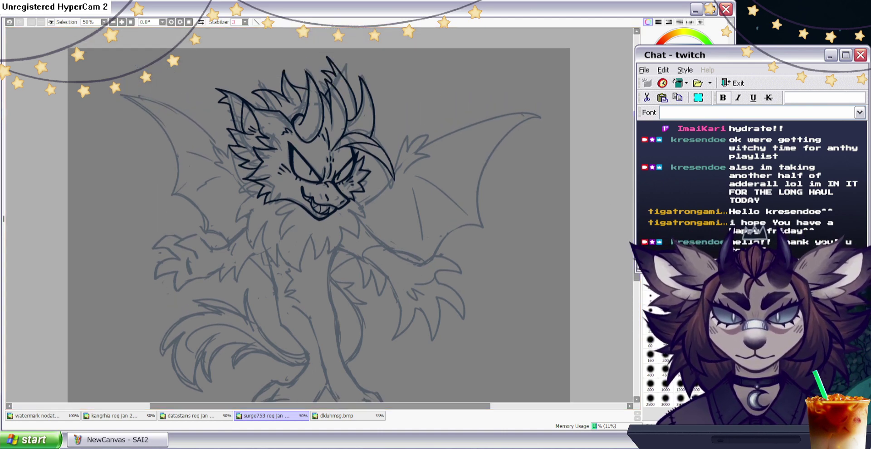
drag(342, 73, 357, 116)
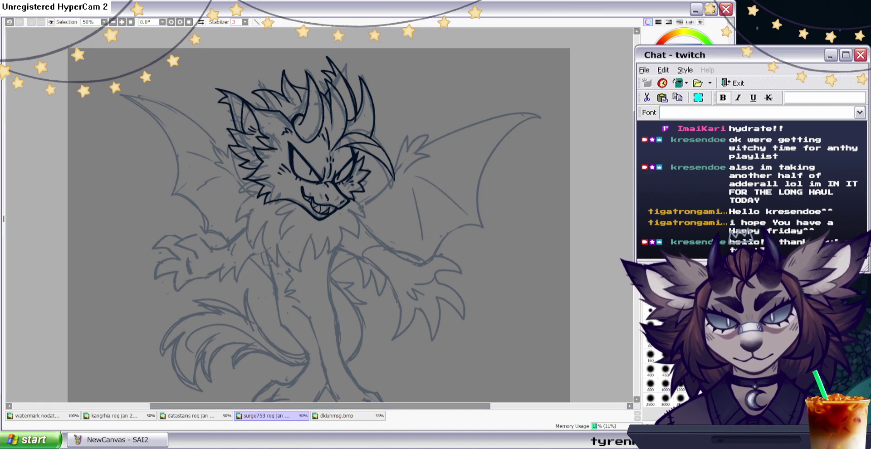
key(e)
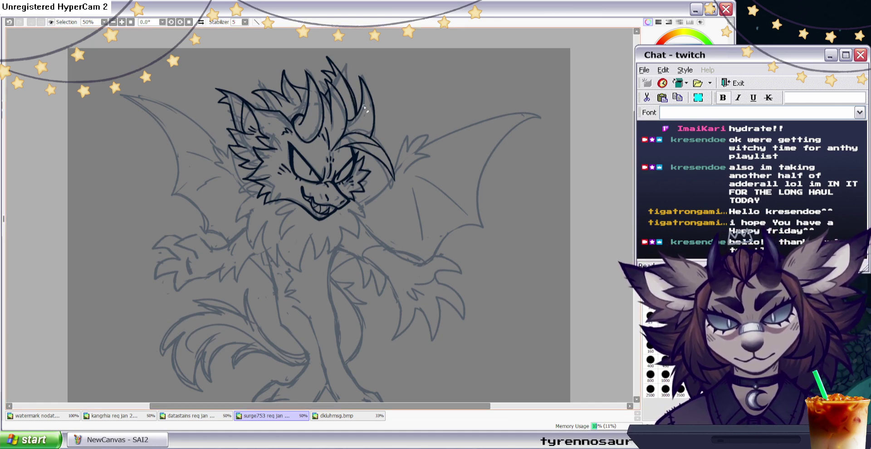
mouse_move(357, 112)
mouse_down()
mouse_move(345, 76)
mouse_move(354, 99)
mouse_up()
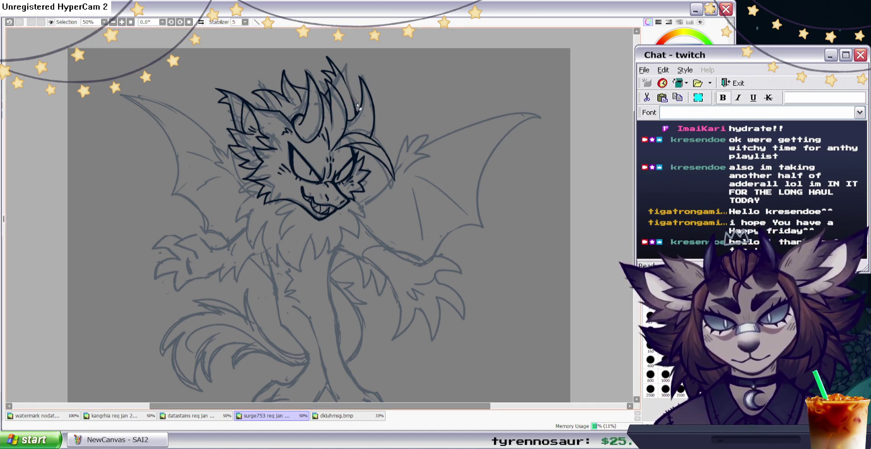
key(n)
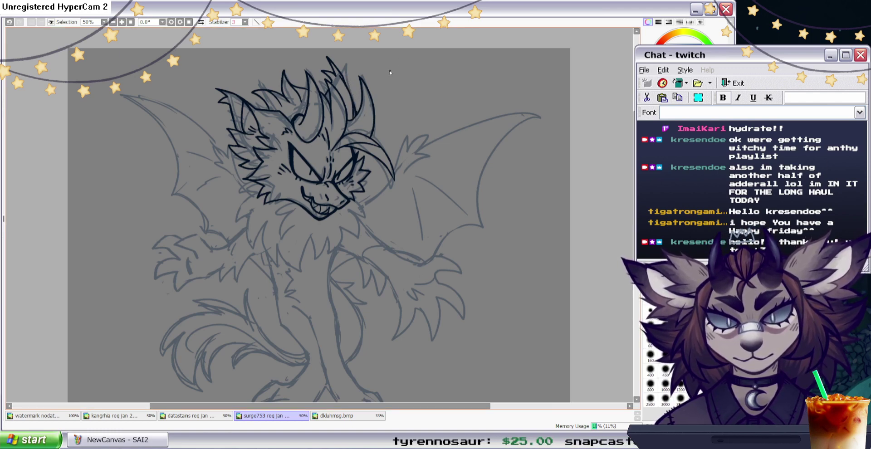
key(b)
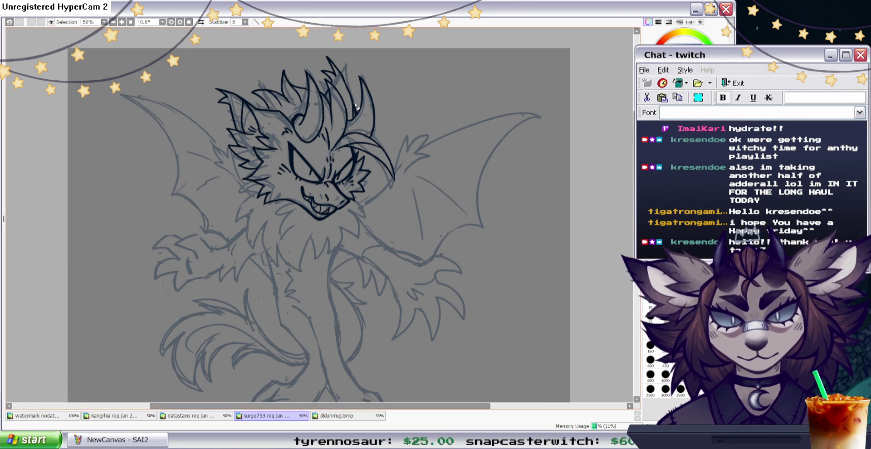
scroll(287, 131, up, 2)
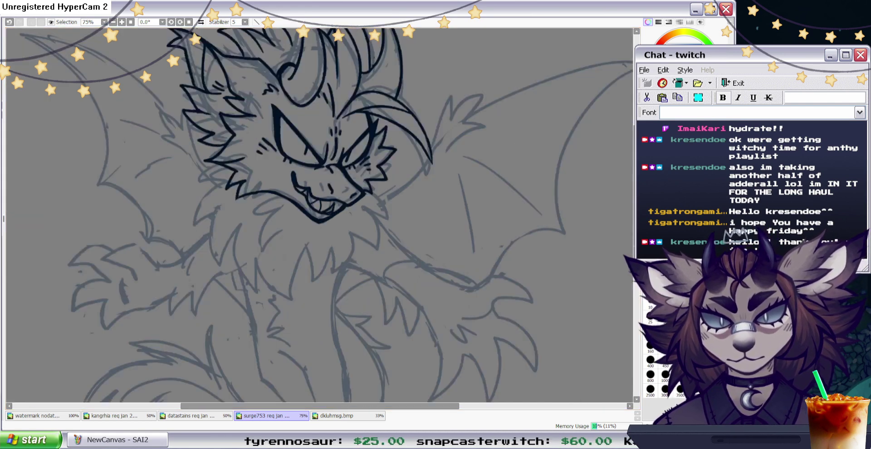
key(e)
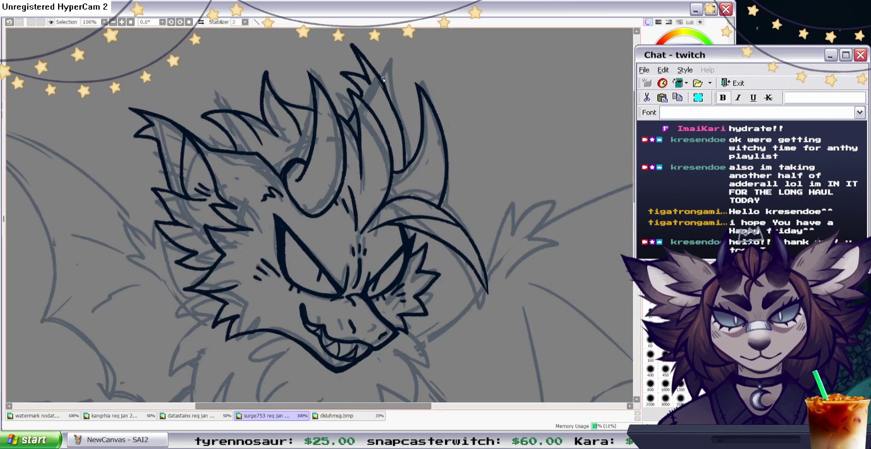
In a mirrored view, redraw the tall hair tuft's outer outline with a thicker line and trim its pointed tip.
key(h)
mouse_move(260, 78)
mouse_down()
mouse_move(237, 148)
mouse_move(240, 135)
mouse_up()
drag(238, 168, 261, 78)
drag(249, 106, 279, 55)
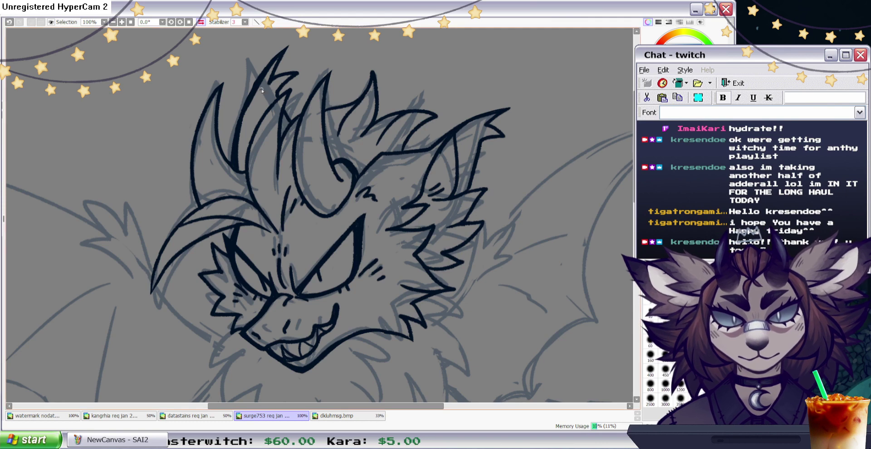
drag(248, 121, 271, 61)
click(666, 145)
mouse_move(242, 116)
mouse_down()
mouse_move(259, 79)
mouse_move(292, 44)
mouse_move(276, 74)
mouse_move(285, 54)
mouse_up()
click(673, 145)
mouse_move(258, 87)
mouse_down()
mouse_move(281, 55)
mouse_move(299, 69)
mouse_move(285, 88)
mouse_move(299, 73)
mouse_move(299, 41)
mouse_up()
key(ctrl+y)
key(ctrl+y)
key(e)
drag(284, 68, 314, 69)
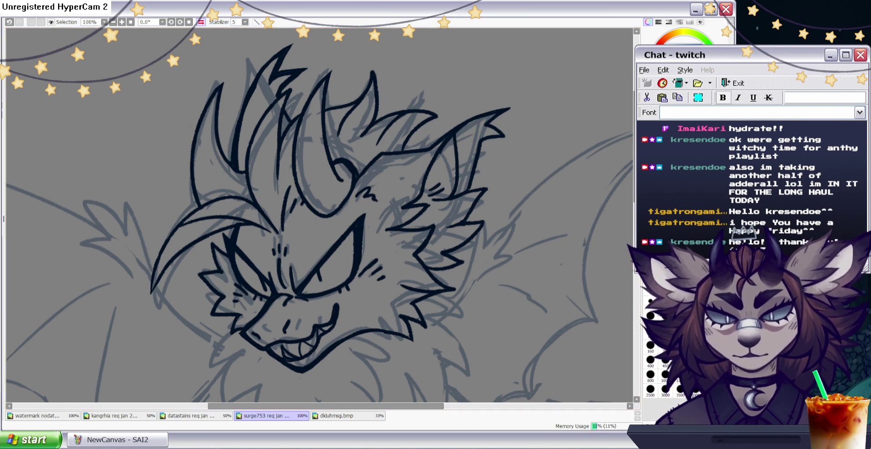
Thicken the hair strand rising from the forehead into the tall tuft and trim its inner edge.
key(n)
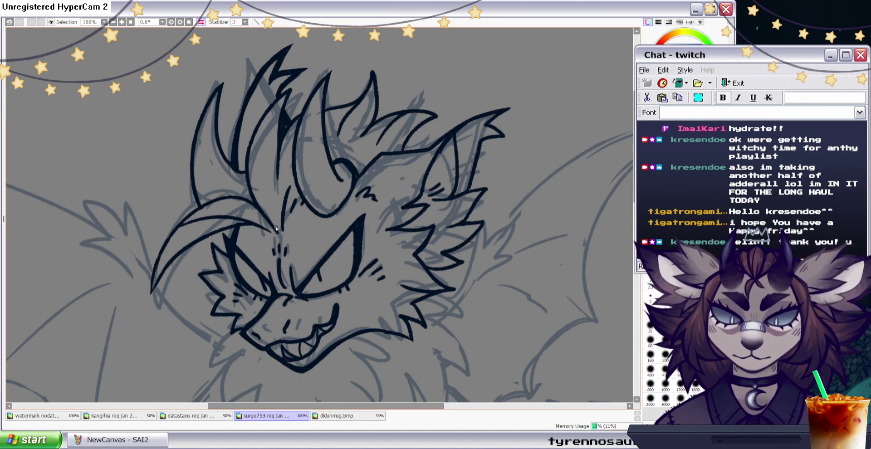
drag(275, 227, 262, 118)
mouse_move(250, 154)
mouse_down()
mouse_move(264, 211)
mouse_move(254, 157)
mouse_move(277, 109)
mouse_up()
drag(247, 169, 287, 94)
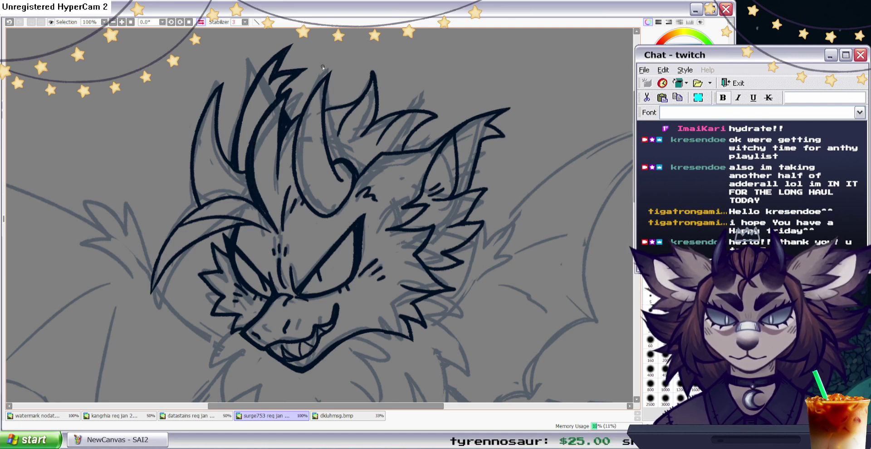
key(e)
drag(288, 88, 310, 69)
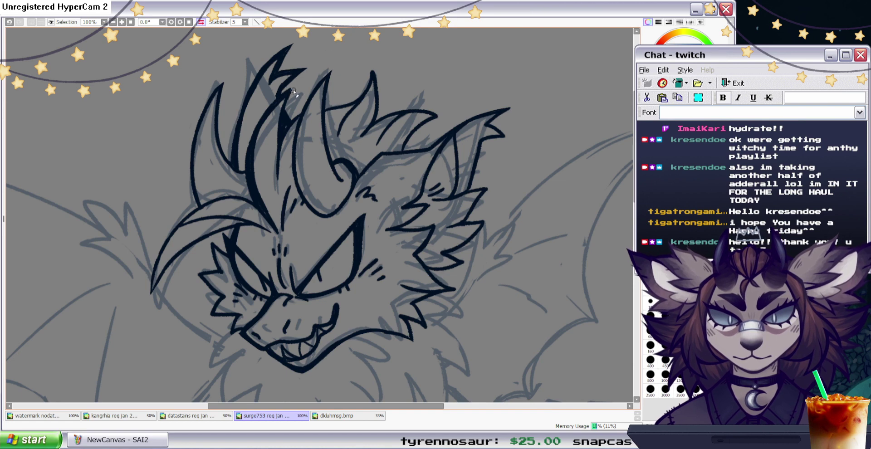
click(653, 136)
drag(287, 97, 279, 182)
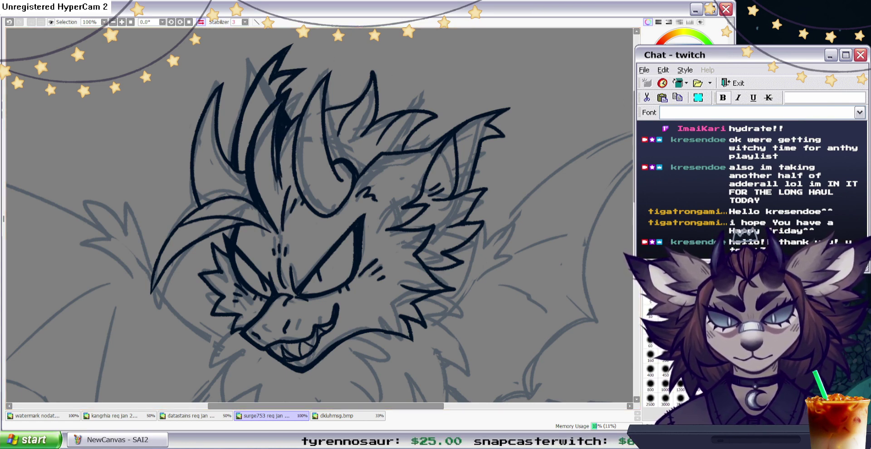
key(e)
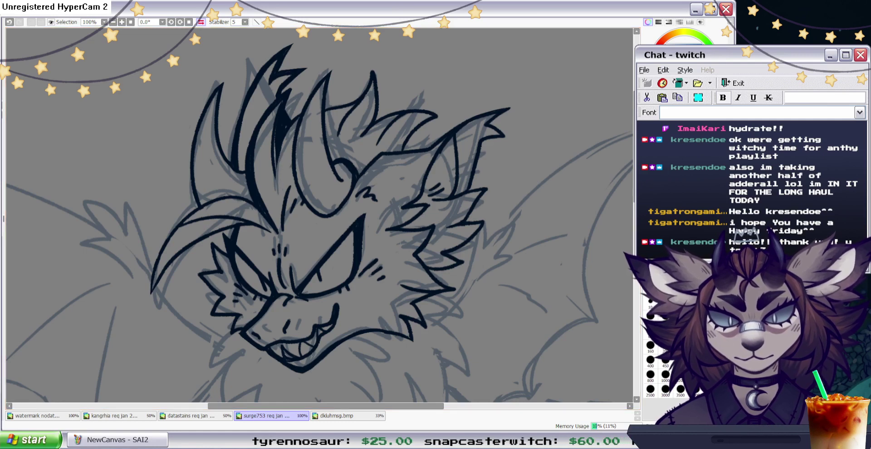
Fill the gap between the tall tuft and the near horn with solid dark ink, cleaning its edge.
key(n)
drag(278, 110, 281, 193)
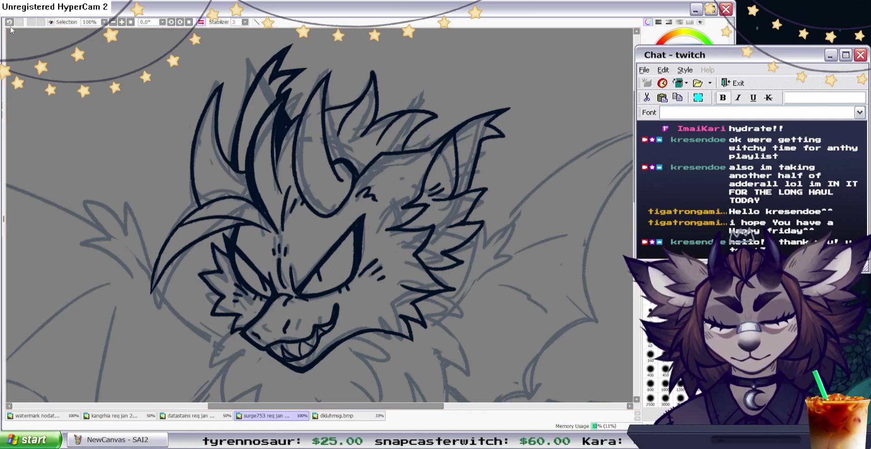
key(e)
mouse_move(276, 112)
mouse_down()
mouse_move(287, 200)
mouse_move(272, 123)
mouse_move(280, 177)
mouse_up()
key(n)
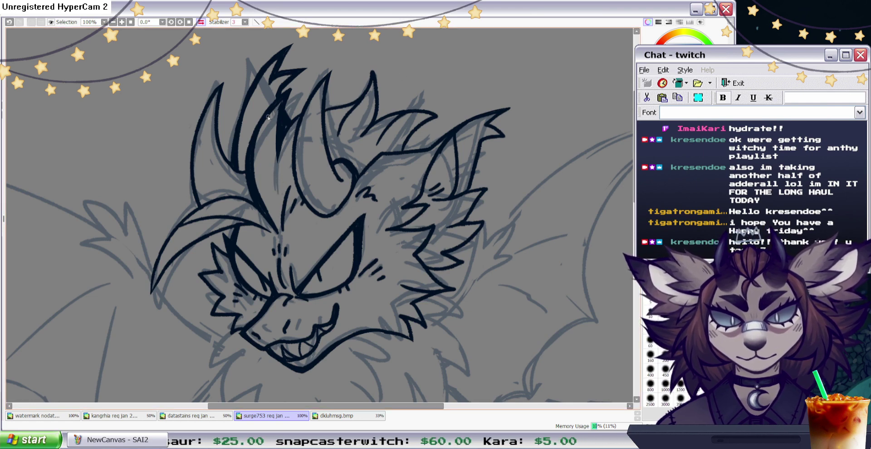
mouse_move(280, 107)
mouse_down()
mouse_move(280, 170)
mouse_move(301, 124)
mouse_move(287, 137)
mouse_up()
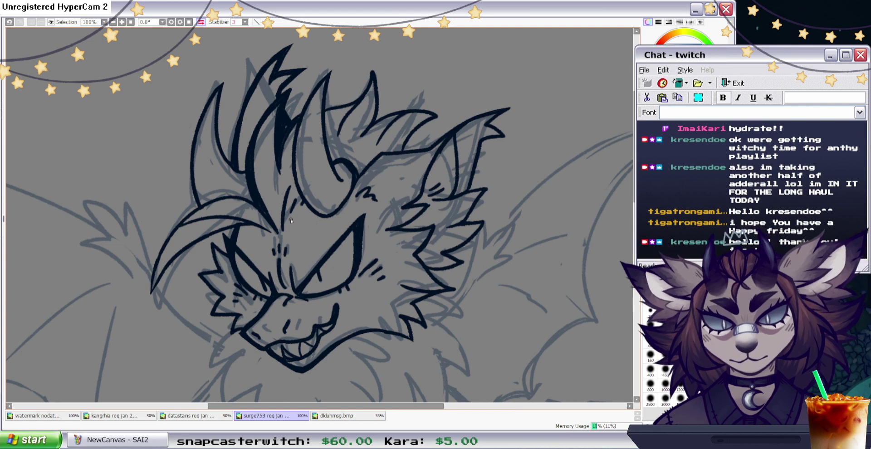
drag(281, 164, 294, 132)
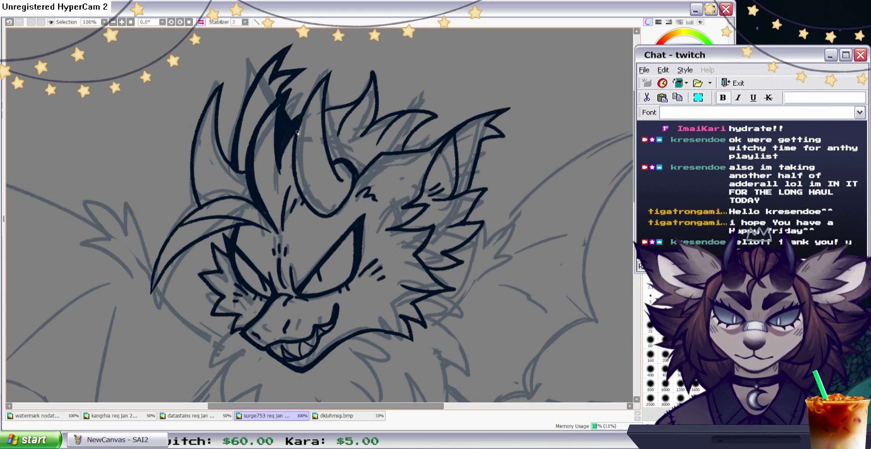
Thicken the outline of the pointed hair tuft behind the near horn, checking it in both normal and mirrored views.
mouse_move(326, 117)
mouse_down()
mouse_move(358, 102)
mouse_move(313, 113)
mouse_move(266, 85)
mouse_up()
click(201, 23)
mouse_move(270, 128)
mouse_down()
mouse_move(265, 90)
mouse_move(312, 121)
mouse_up()
drag(268, 94, 279, 132)
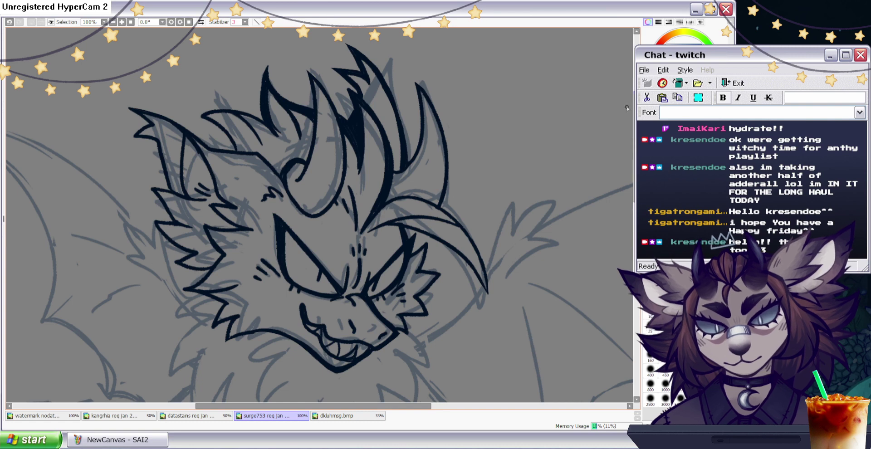
click(680, 172)
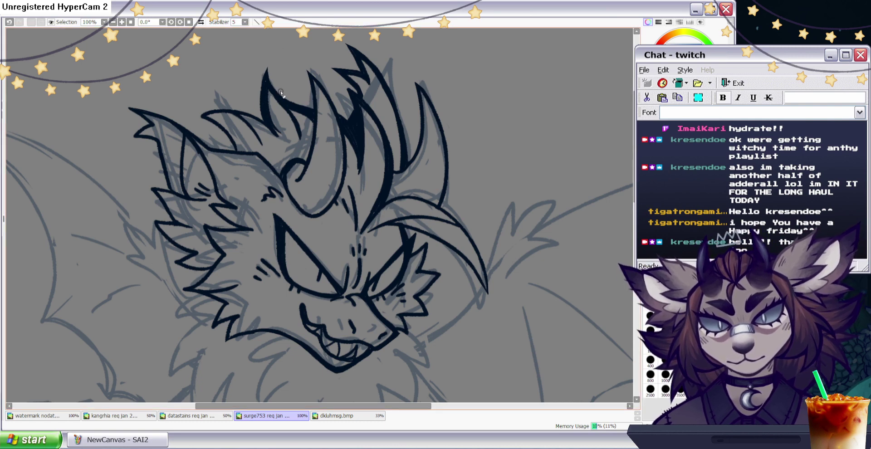
click(201, 22)
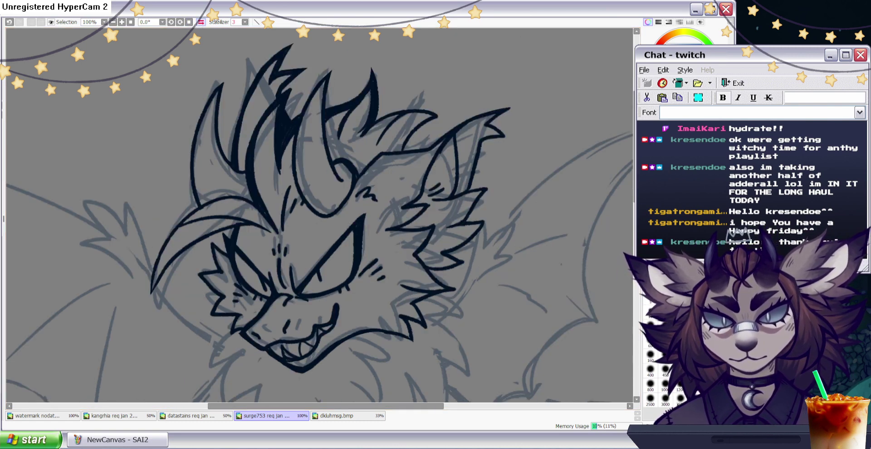
Rotate the canvas slightly and rework the upper edge of the rearmost hair tuft between the horn and ear.
key(Delete)
mouse_move(356, 115)
mouse_down()
mouse_move(340, 145)
mouse_move(365, 109)
mouse_up()
drag(345, 136, 383, 103)
click(9, 22)
mouse_move(348, 129)
mouse_down()
mouse_move(385, 98)
mouse_move(375, 103)
mouse_move(407, 97)
mouse_up()
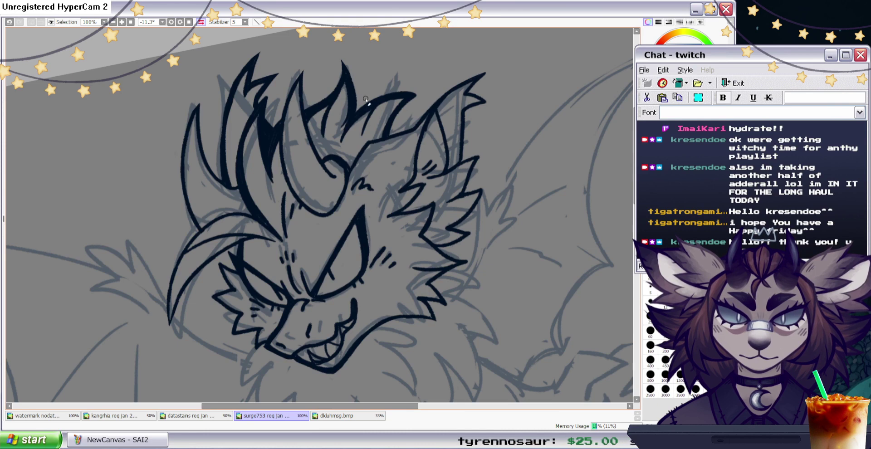
Thicken the inner strands of the hair tufts behind the near horn.
key(b)
drag(386, 102, 358, 143)
click(9, 22)
mouse_move(328, 110)
mouse_down()
mouse_move(331, 153)
mouse_move(340, 157)
mouse_up()
drag(344, 134, 339, 157)
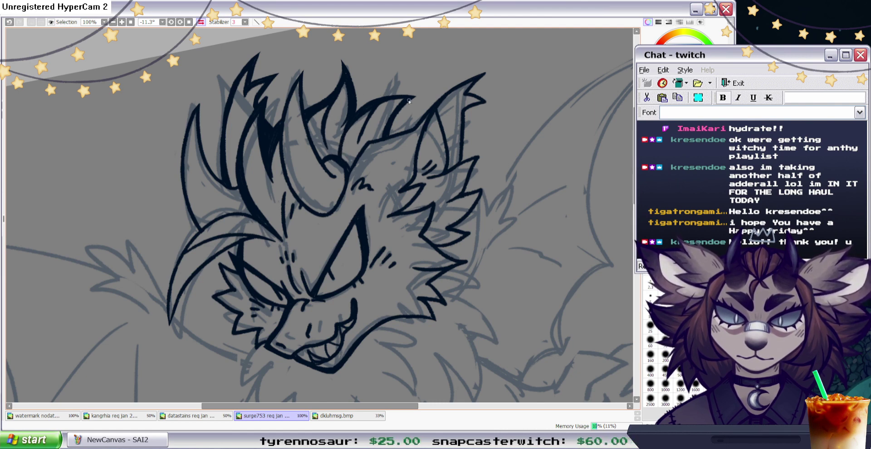
Thicken the crown line between the near horn and ear, and redraw the ear's base line down toward the cheek fur.
mouse_move(351, 188)
mouse_down()
mouse_move(371, 147)
mouse_move(366, 153)
mouse_move(405, 137)
mouse_move(364, 151)
mouse_move(409, 135)
mouse_move(435, 101)
mouse_move(407, 183)
mouse_up()
click(10, 22)
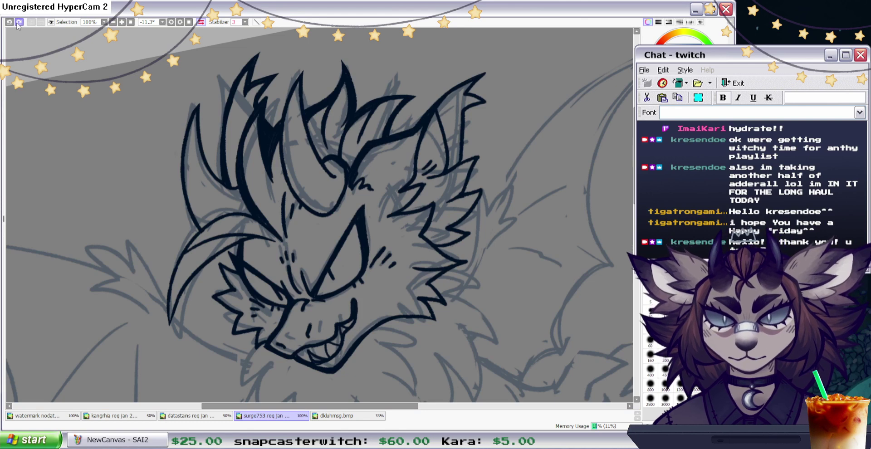
drag(398, 212, 433, 178)
click(9, 22)
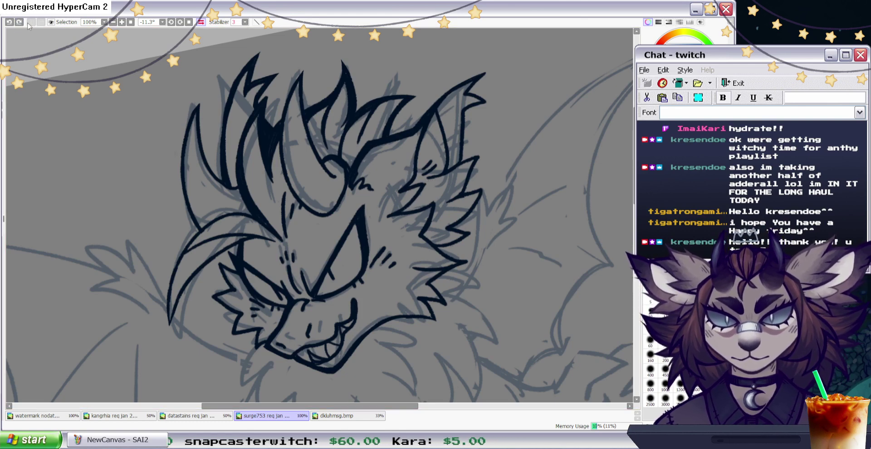
drag(399, 211, 427, 182)
mouse_move(389, 202)
mouse_down()
mouse_move(409, 191)
mouse_move(386, 205)
mouse_move(408, 186)
mouse_move(401, 190)
mouse_move(414, 165)
mouse_move(396, 195)
mouse_move(411, 178)
mouse_move(414, 166)
mouse_move(405, 185)
mouse_move(425, 129)
mouse_up()
drag(425, 132, 418, 139)
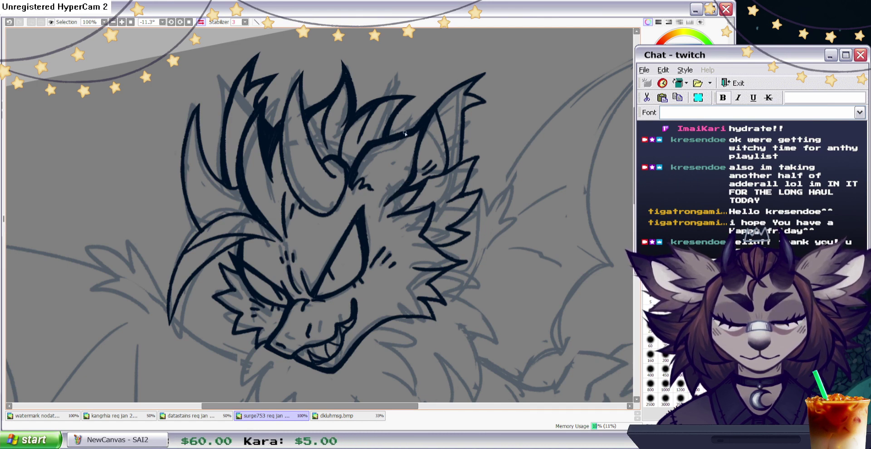
Add short fur marks on the crown below the ear and refine the uppermost cheek-fur strands.
mouse_move(354, 186)
mouse_down()
mouse_move(394, 137)
mouse_move(389, 158)
mouse_up()
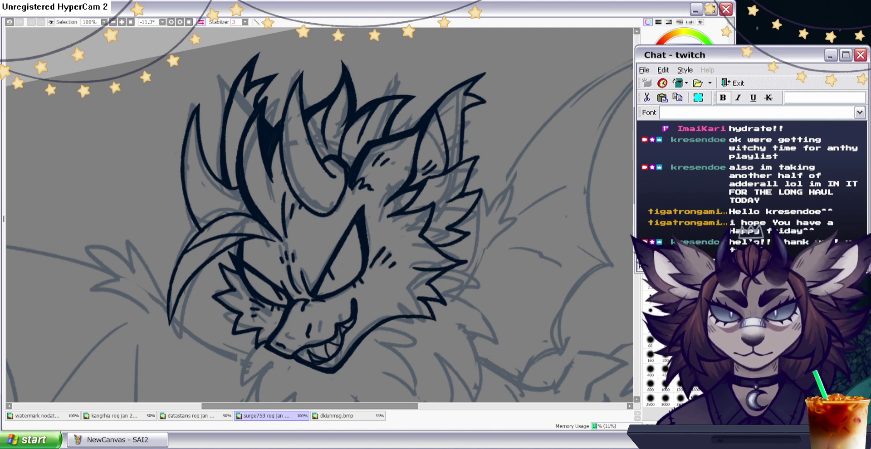
key(e)
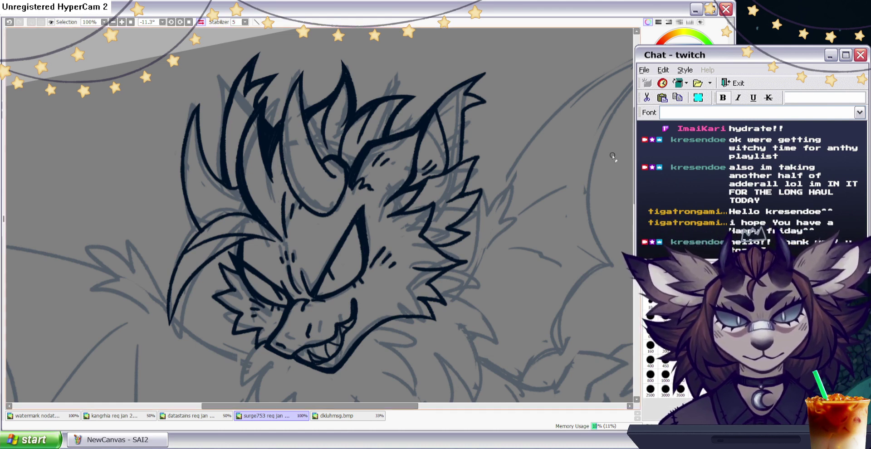
drag(395, 217, 384, 221)
scroll(613, 112, down, 2)
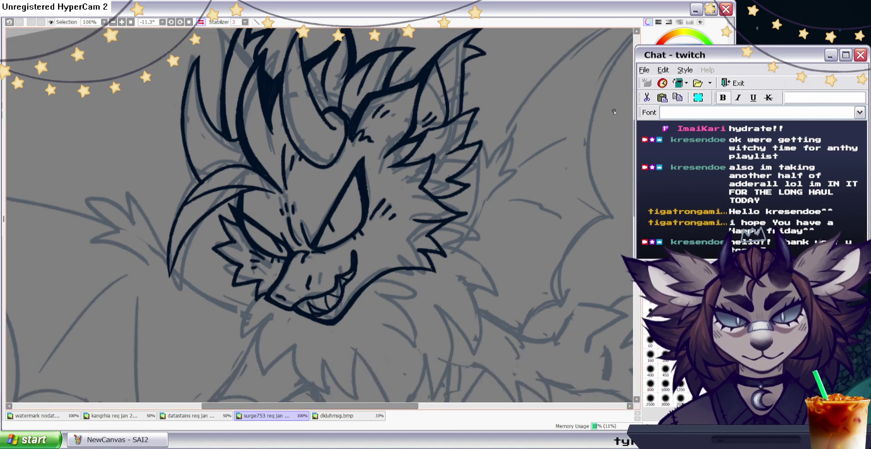
mouse_move(393, 168)
mouse_down()
mouse_move(428, 160)
mouse_move(434, 157)
mouse_move(416, 161)
mouse_move(436, 142)
mouse_up()
key(e)
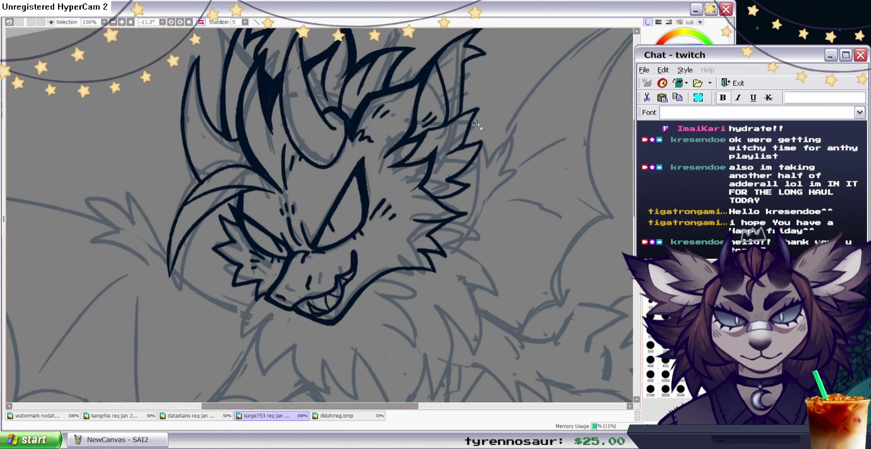
Rework the cheek-fur outline below the ear, checking it unmirrored, then reset the canvas rotation and trim the line.
key(b)
key(h)
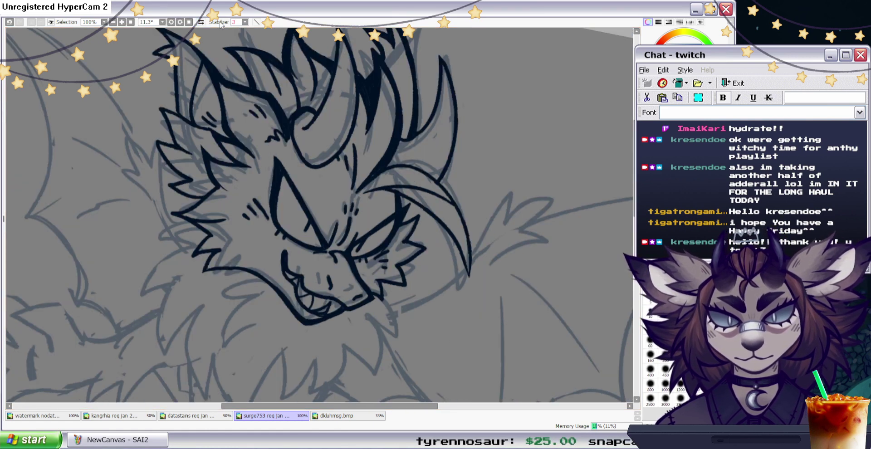
mouse_move(216, 163)
mouse_down()
mouse_move(242, 174)
mouse_move(187, 214)
mouse_move(205, 200)
mouse_up()
key(ctrl+z)
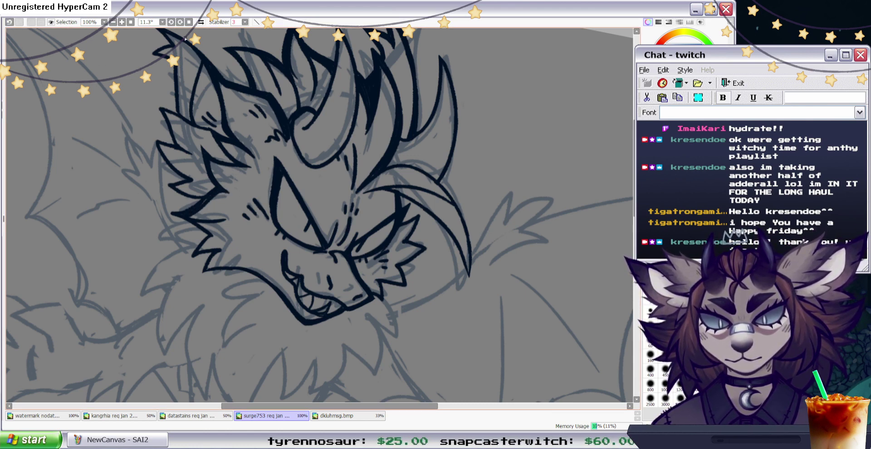
click(189, 22)
key(e)
click(201, 22)
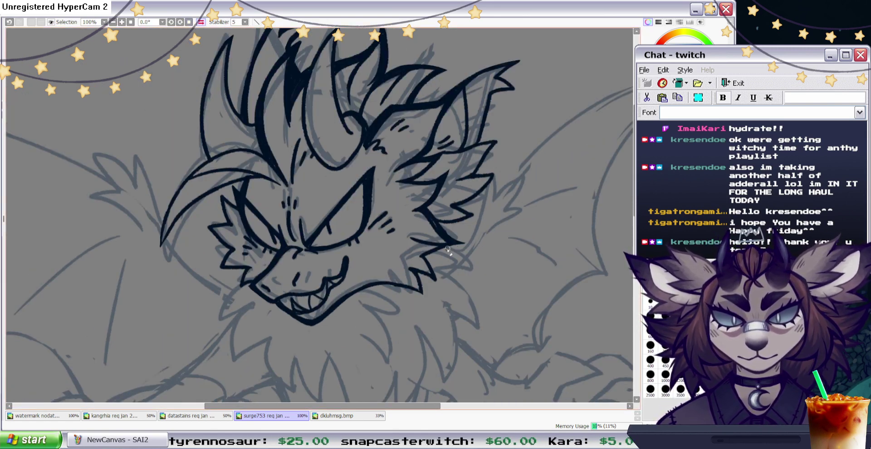
drag(414, 208, 452, 241)
key(b)
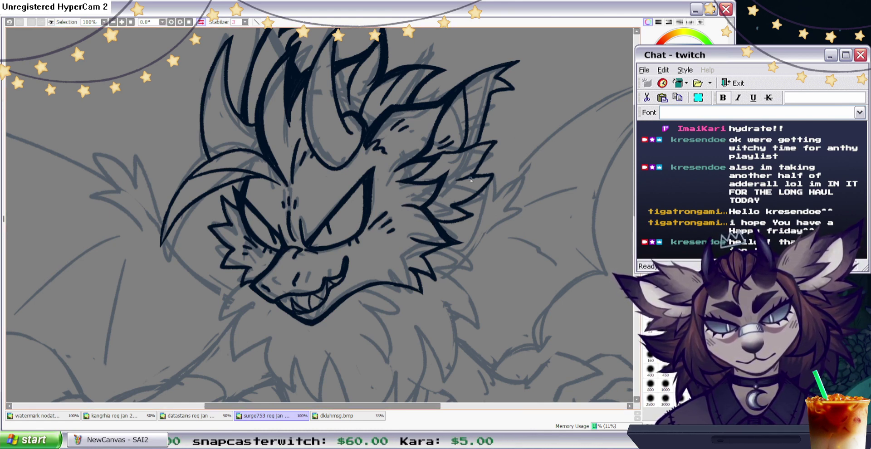
Touch up the line across the bridge of the muzzle between the eyes.
scroll(609, 154, down, 3)
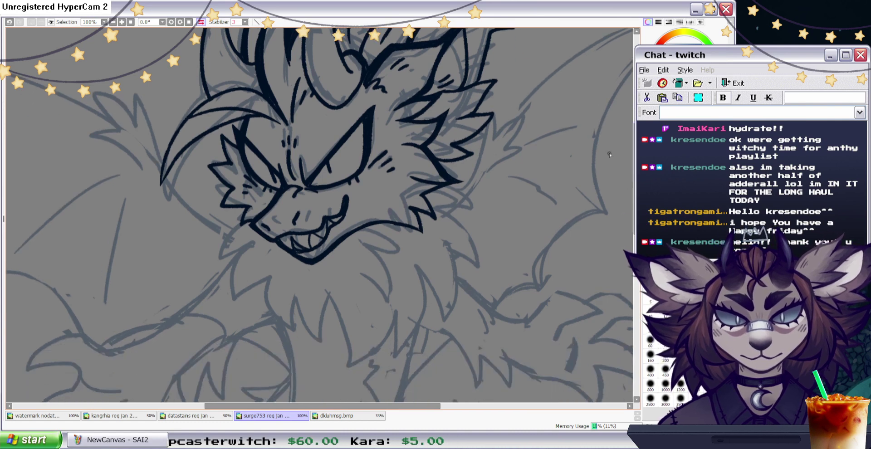
key(e)
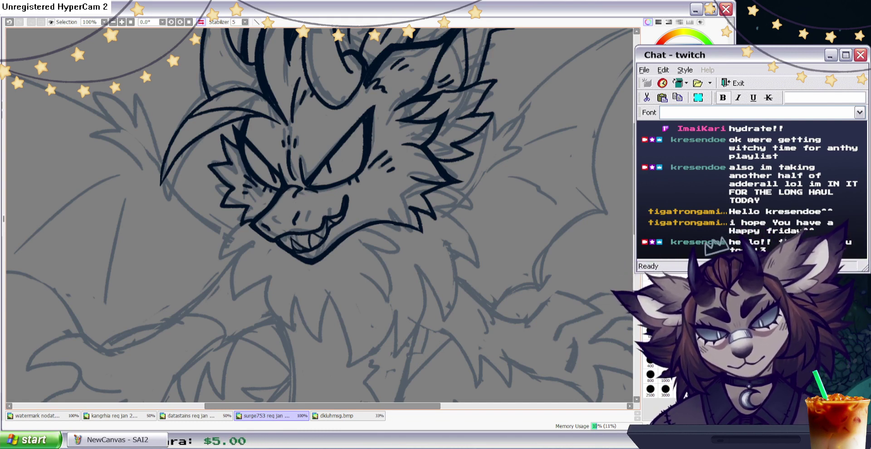
click(670, 123)
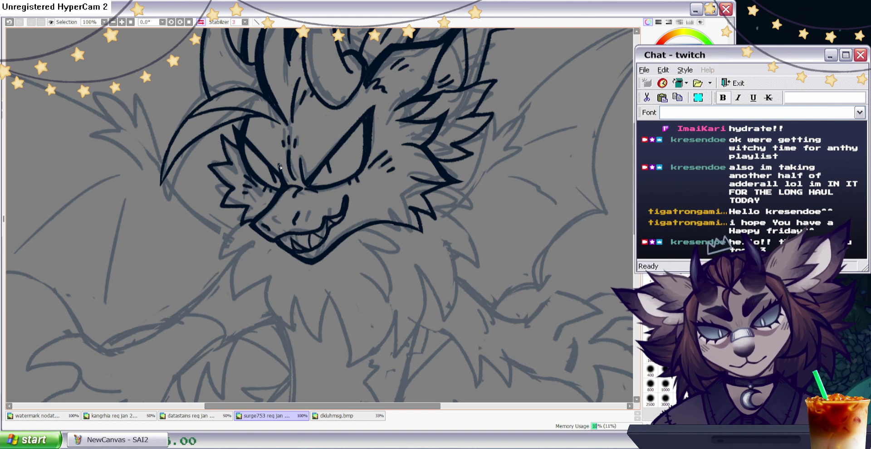
click(9, 22)
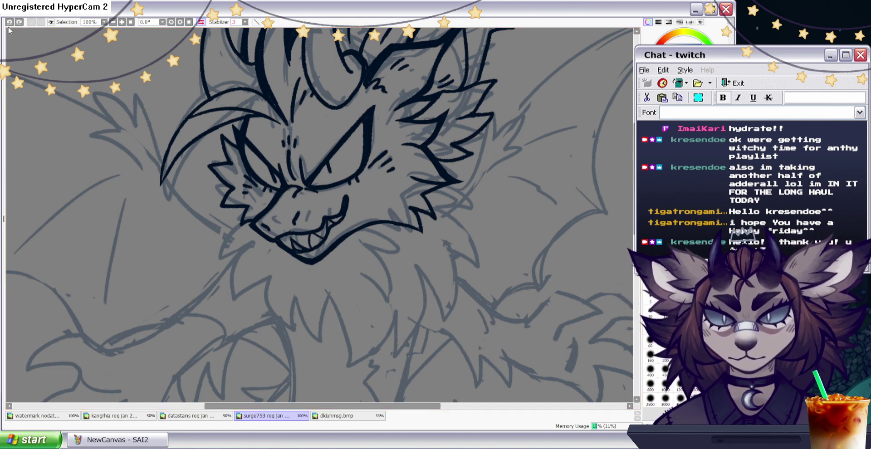
drag(302, 191, 314, 189)
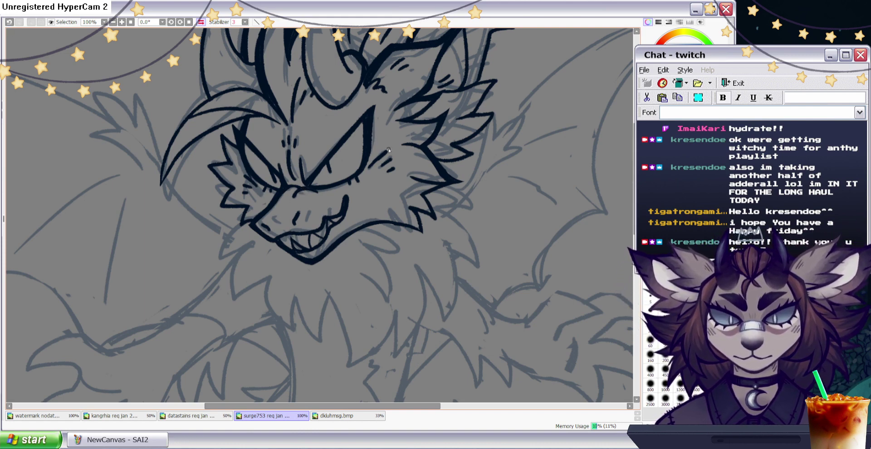
Mirror the canvas, rotate it to -22.5°, and thicken the jawline below the cheek.
scroll(603, 180, down, 2)
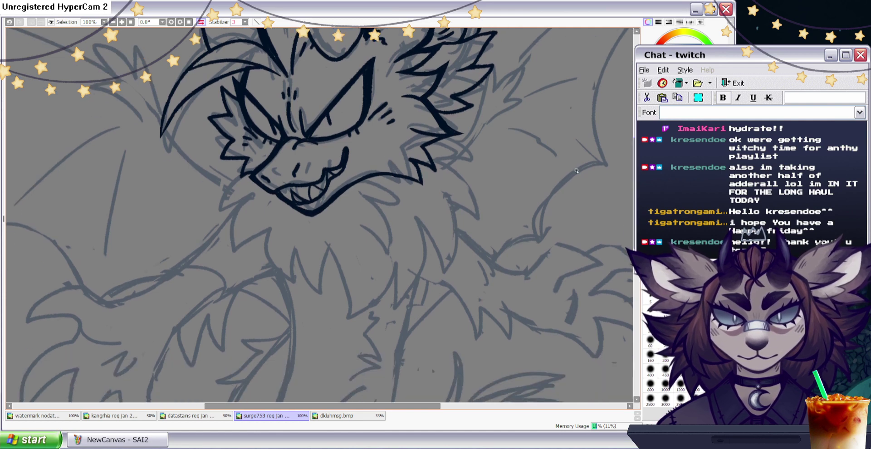
drag(345, 191, 401, 174)
click(9, 22)
key(h)
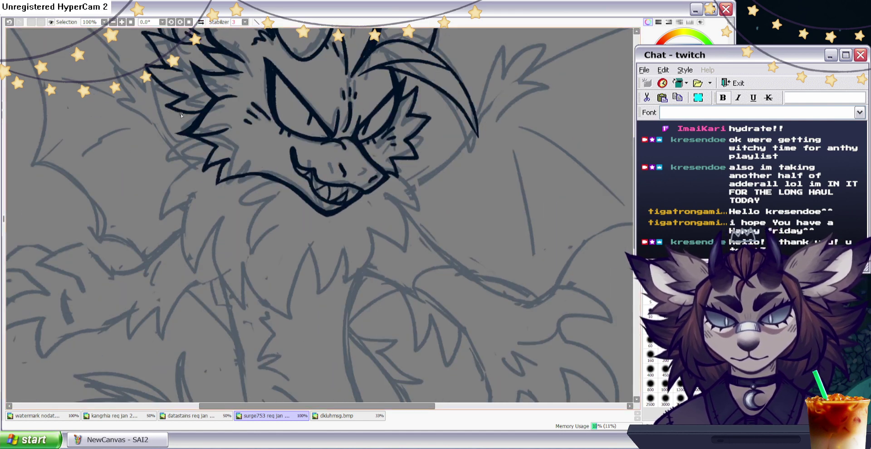
key(Delete)
key(Delete)
key(Delete)
drag(287, 201, 260, 200)
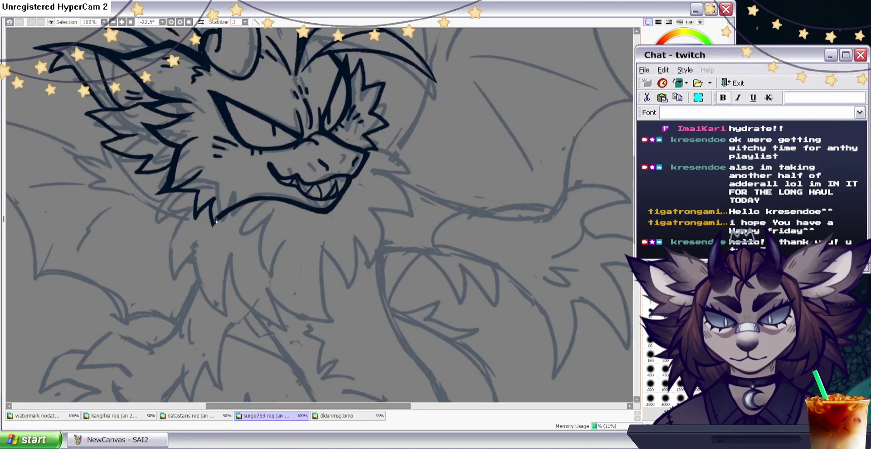
Thicken and clean up the lowest cheek-fur spikes where they meet the jawline.
mouse_move(220, 195)
mouse_down()
mouse_move(226, 189)
mouse_move(215, 223)
mouse_up()
mouse_move(222, 192)
mouse_down()
mouse_move(199, 210)
mouse_move(205, 187)
mouse_move(186, 190)
mouse_move(208, 179)
mouse_up()
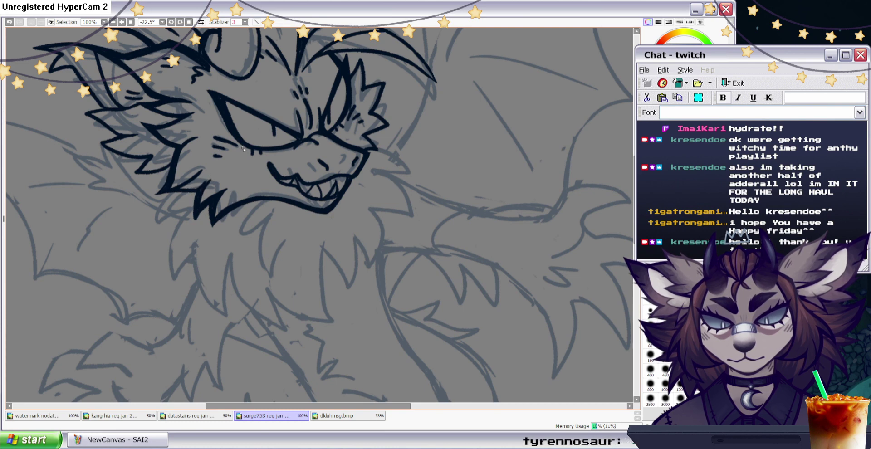
key(e)
key(n)
mouse_move(195, 190)
mouse_down()
mouse_move(211, 182)
mouse_move(195, 218)
mouse_up()
key(e)
key(n)
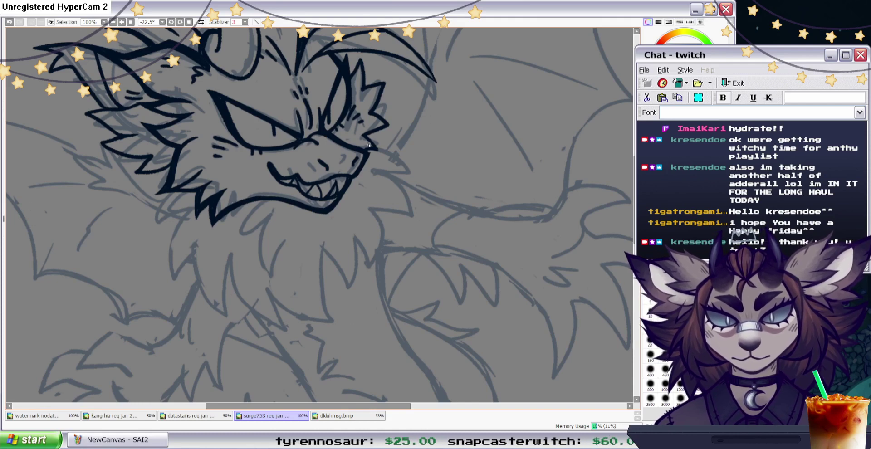
Unmirror the canvas and refine the far cheek fur beside the muzzle, trimming the stray edge of its lowest tuft.
click(201, 22)
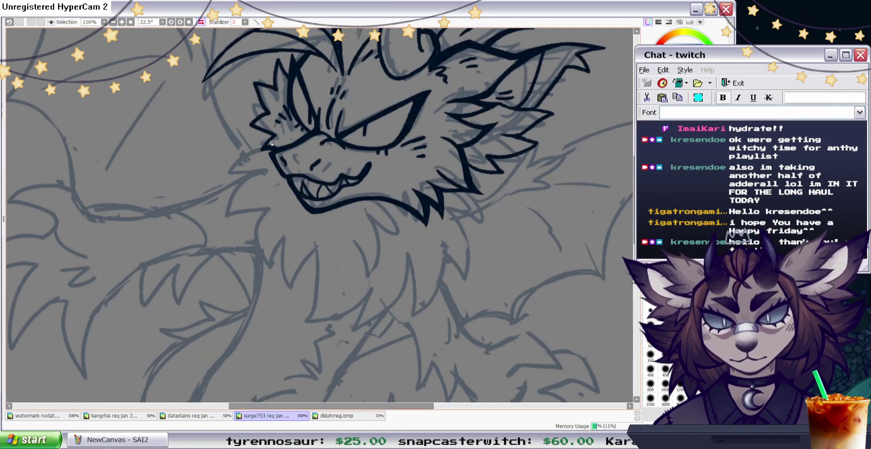
mouse_move(267, 112)
mouse_down()
mouse_move(272, 137)
mouse_move(252, 123)
mouse_move(280, 135)
mouse_up()
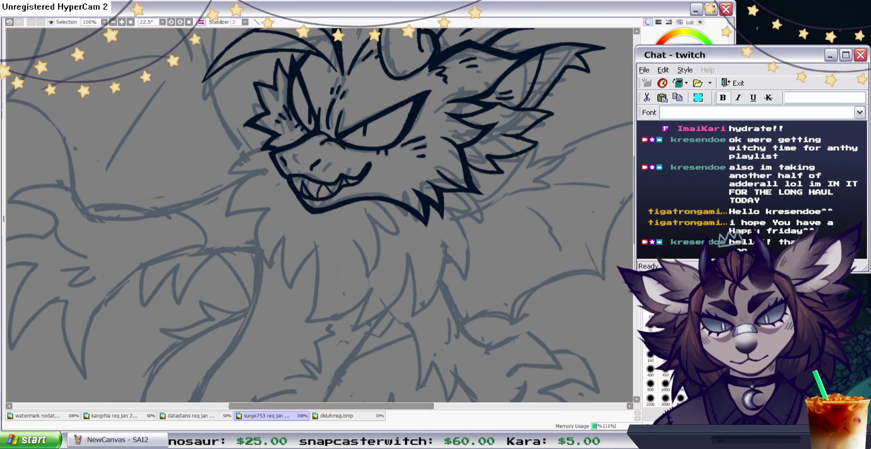
key(e)
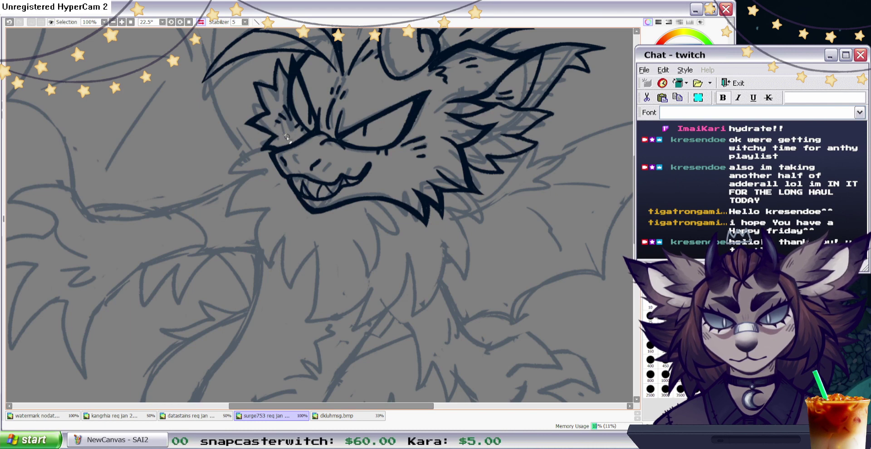
drag(258, 154, 268, 152)
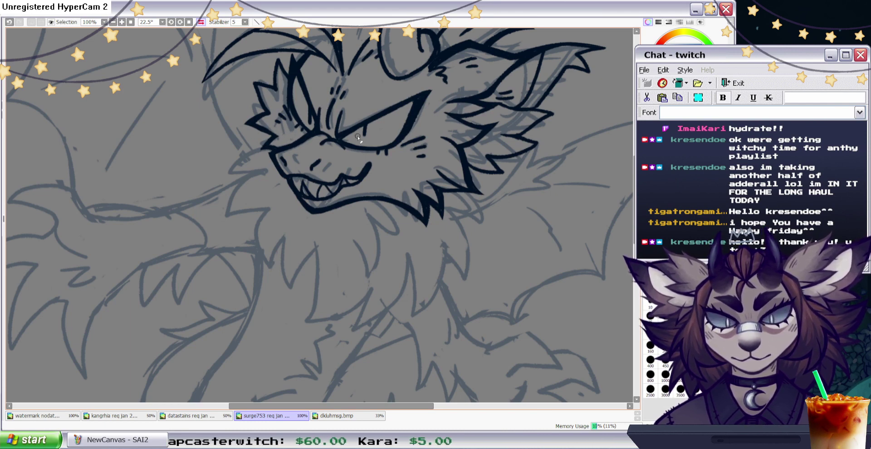
key(n)
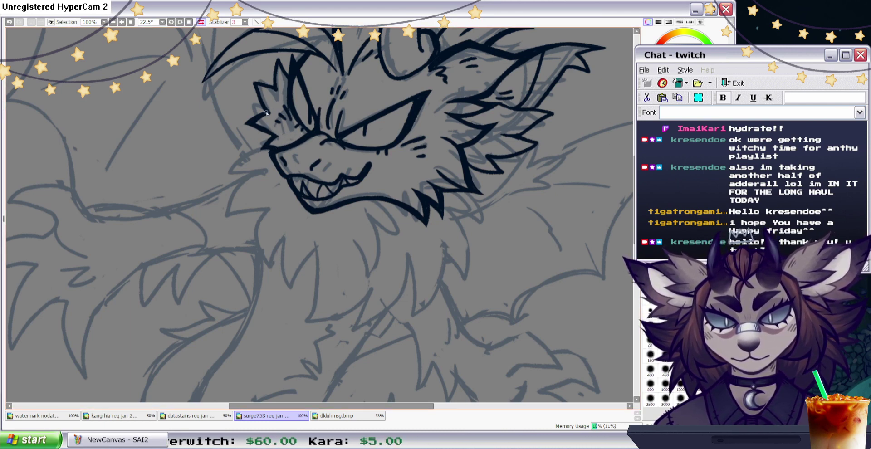
Mirror the canvas and thicken the upper spikes of the far cheek fur beside the eye.
click(201, 22)
drag(377, 115, 364, 113)
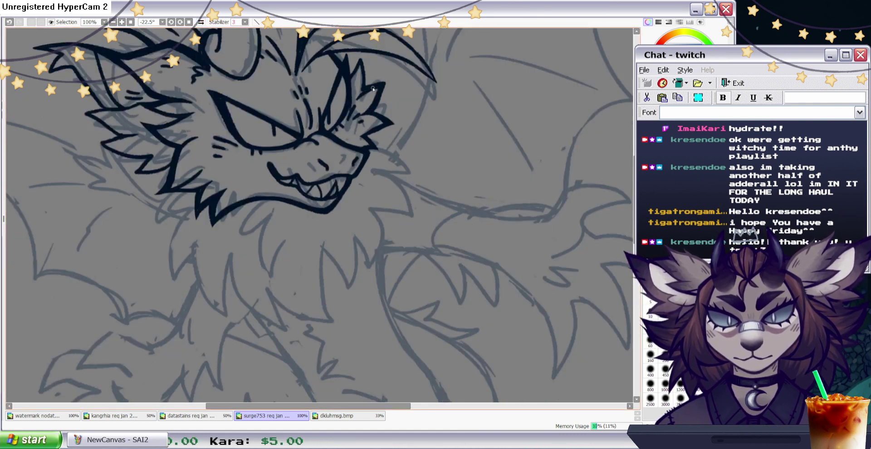
mouse_move(357, 99)
mouse_down()
mouse_move(358, 66)
mouse_move(388, 45)
mouse_move(349, 77)
mouse_up()
key(e)
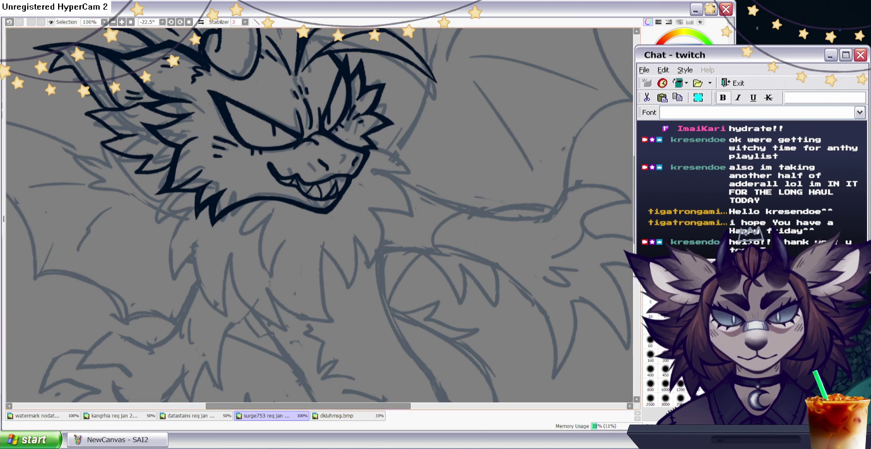
Unmirror the canvas, trim the lower edge of the long forelock, and thicken its strands toward the tip.
scroll(449, 72, up, 1)
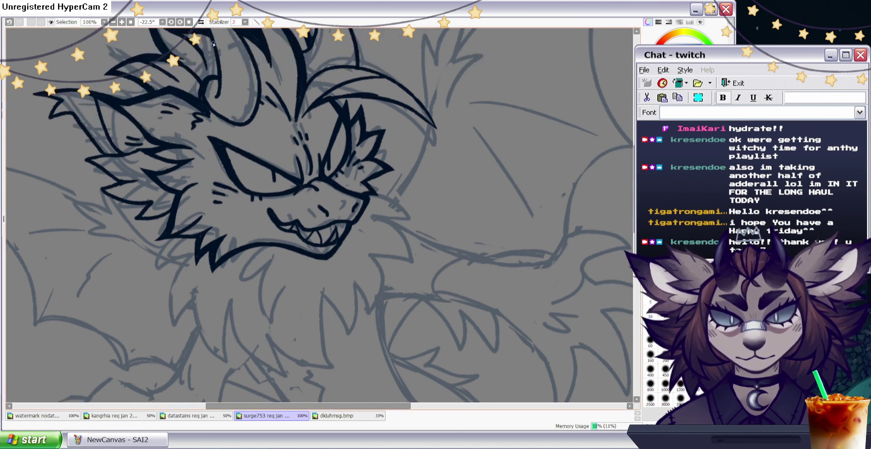
click(200, 23)
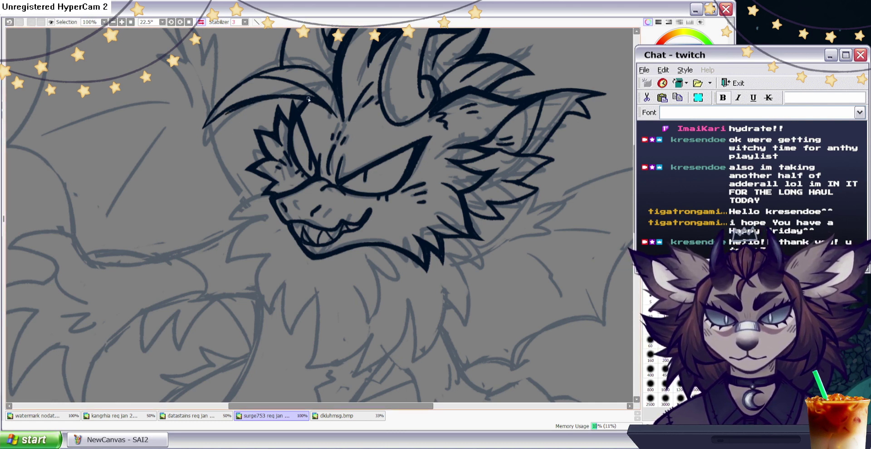
drag(283, 101, 208, 130)
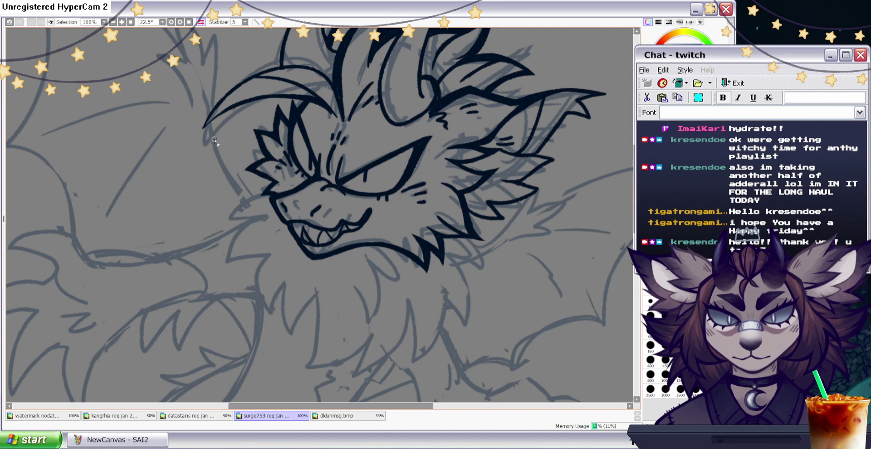
click(669, 143)
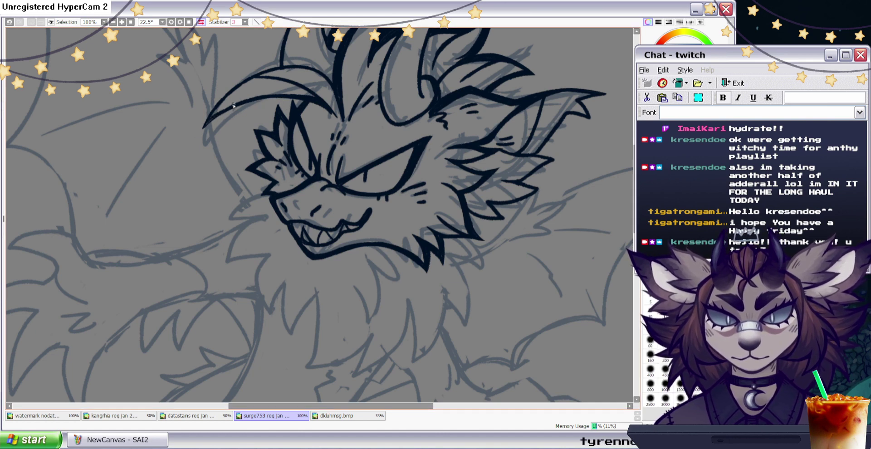
drag(213, 118, 286, 94)
drag(231, 107, 319, 99)
mouse_move(211, 120)
mouse_down()
mouse_move(232, 93)
mouse_move(267, 80)
mouse_up()
drag(222, 104, 277, 78)
Reset the canvas rotation, undo the last forelock stroke, and thicken the forelock's upper strand down to its tip.
click(189, 22)
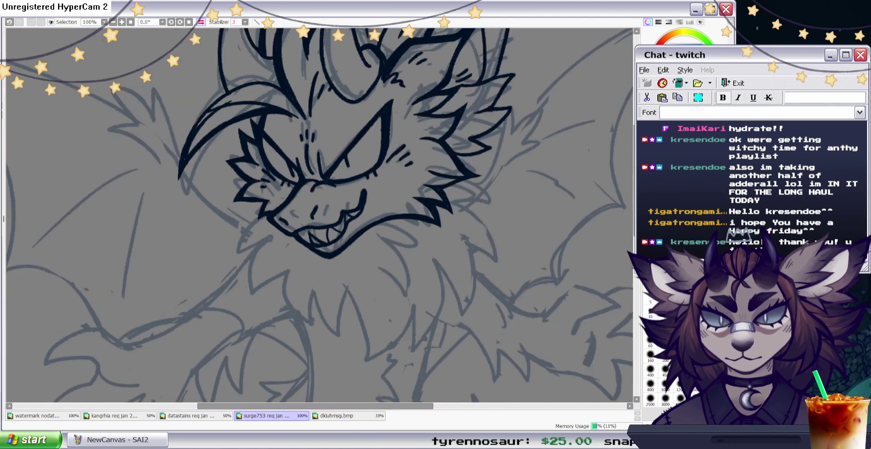
click(12, 24)
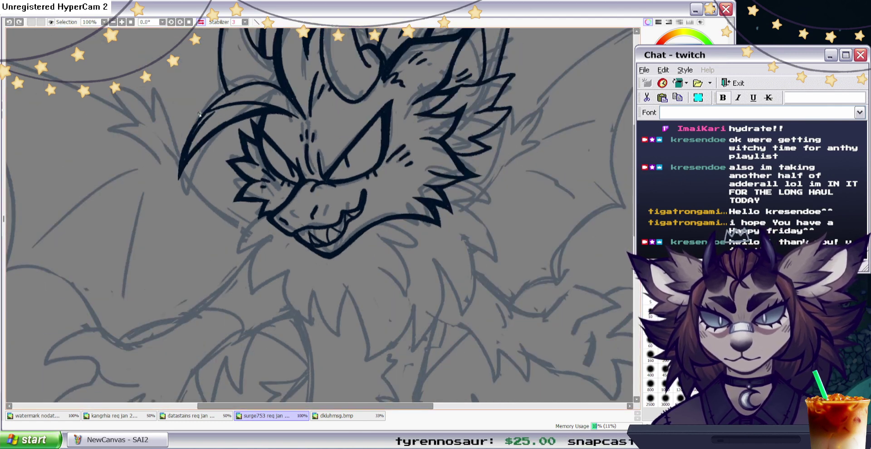
mouse_move(291, 102)
mouse_down()
mouse_move(258, 107)
mouse_move(276, 96)
mouse_move(256, 87)
mouse_move(269, 92)
mouse_move(218, 104)
mouse_move(249, 92)
mouse_move(196, 132)
mouse_up()
drag(224, 108, 213, 118)
drag(297, 122, 278, 131)
click(9, 22)
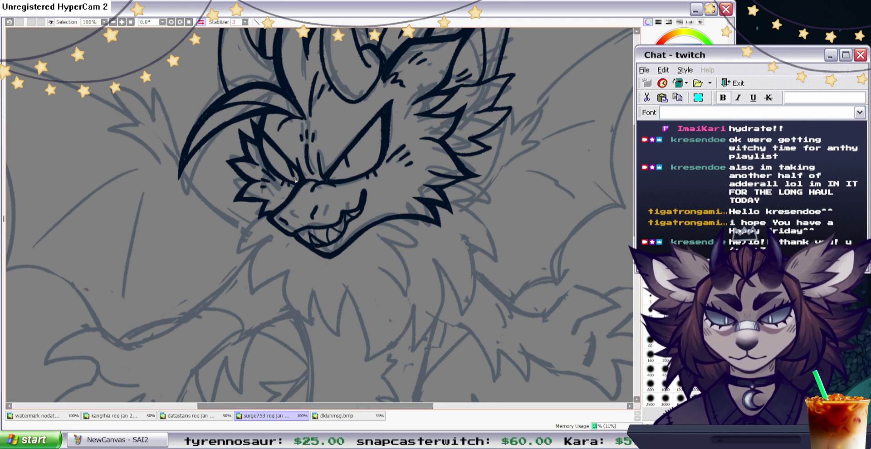
Check the whole figure mirrored, then unmirror it and thicken the inner and outer edges of the far horn.
scroll(295, 181, down, 3)
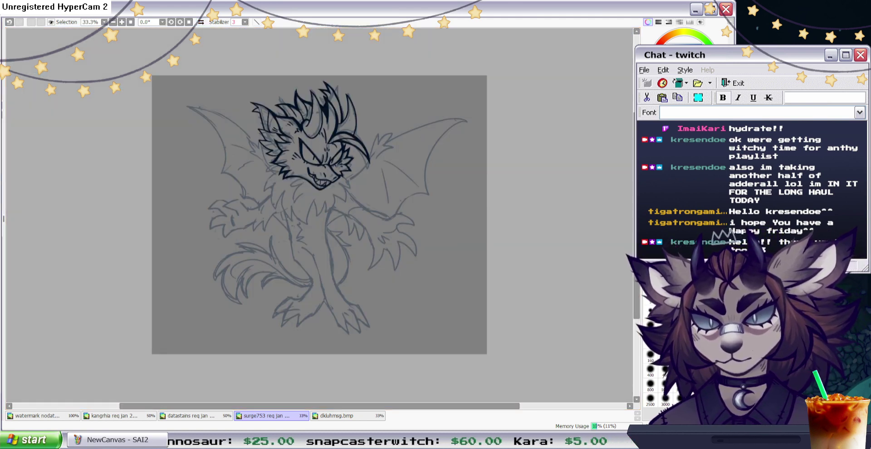
scroll(17, 104, up, 1)
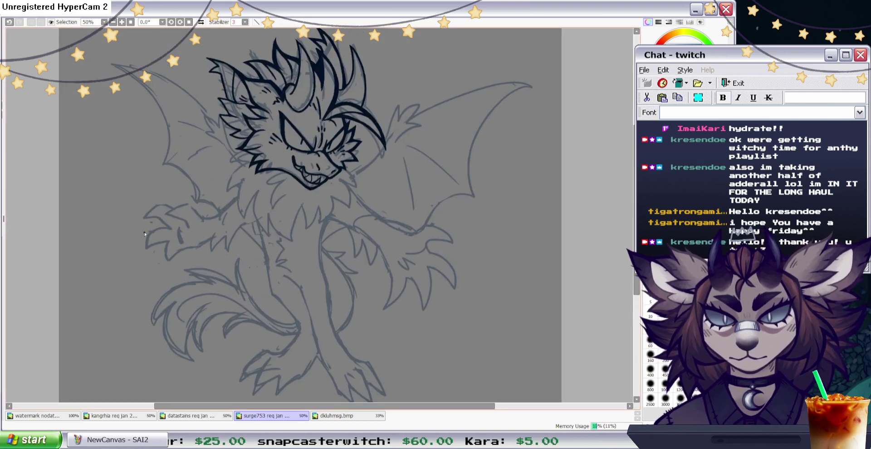
scroll(115, 92, up, 1)
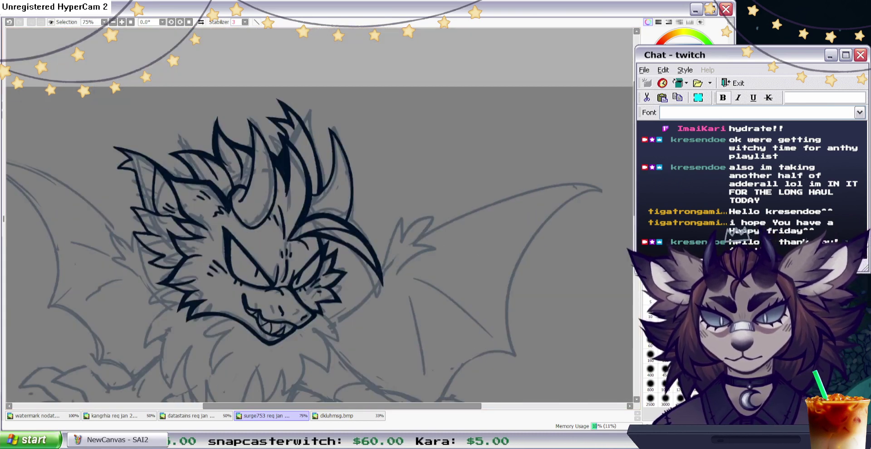
scroll(18, 90, up, 1)
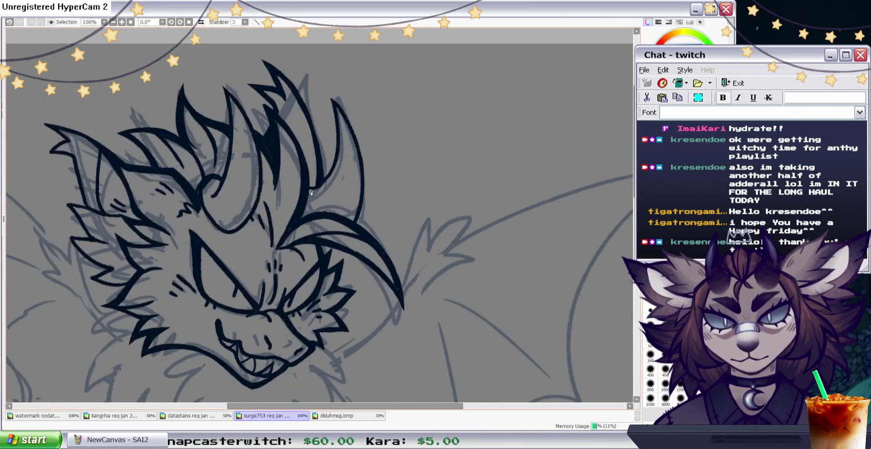
key(h)
drag(305, 108, 306, 176)
drag(302, 110, 289, 147)
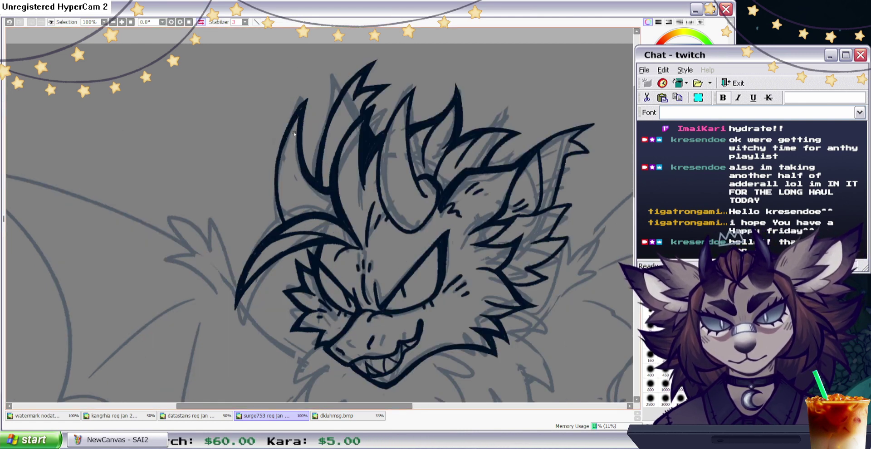
mouse_move(304, 107)
mouse_down()
mouse_move(288, 147)
mouse_move(278, 204)
mouse_up()
mouse_move(285, 147)
mouse_down()
mouse_move(290, 221)
mouse_move(281, 163)
mouse_up()
Add short curved marks at the bases of both horns.
mouse_move(328, 196)
mouse_down()
mouse_move(322, 211)
mouse_move(306, 182)
mouse_up()
drag(417, 189, 405, 208)
drag(416, 175, 406, 194)
drag(413, 170, 404, 181)
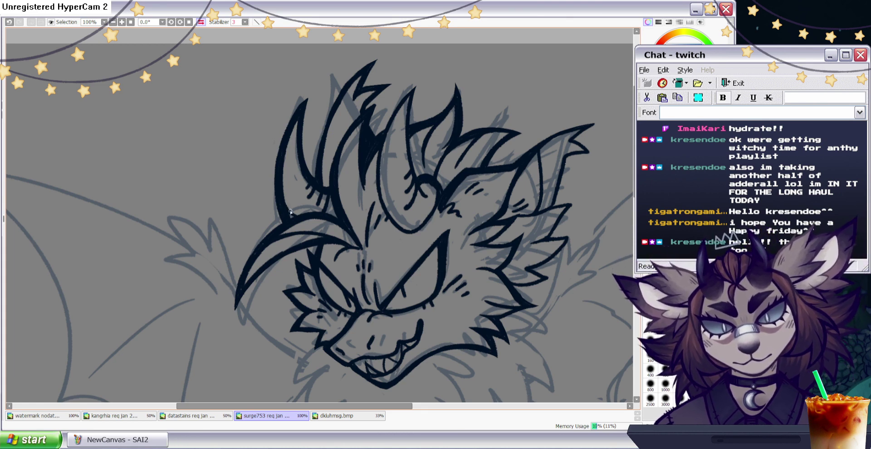
mouse_move(440, 205)
mouse_down()
mouse_move(420, 230)
mouse_move(431, 185)
mouse_move(426, 225)
mouse_up()
Thicken the near horn's front edge and rounded base, and undo the stray stroke across the horn.
mouse_move(409, 95)
mouse_down()
mouse_move(386, 131)
mouse_move(397, 216)
mouse_up()
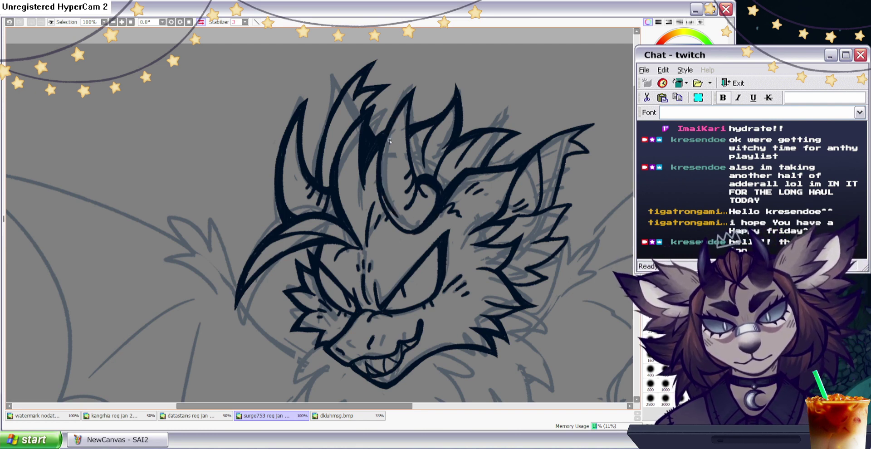
drag(389, 139, 415, 226)
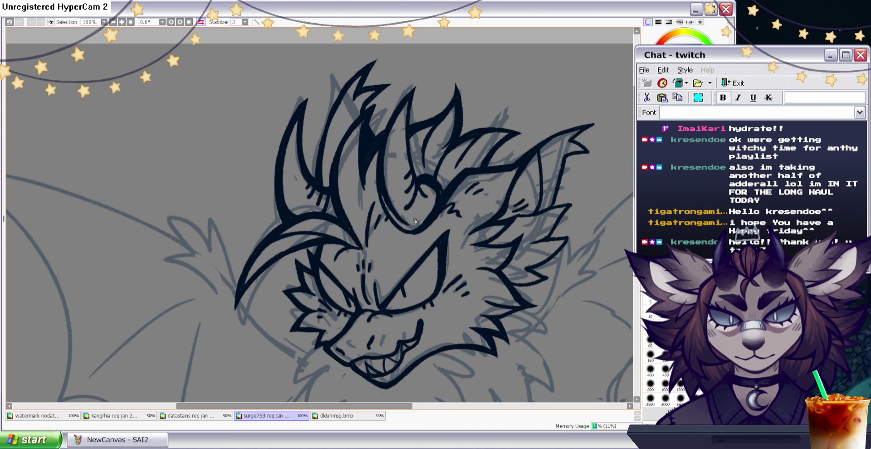
mouse_move(382, 194)
mouse_down()
mouse_move(414, 229)
mouse_move(424, 227)
mouse_move(397, 221)
mouse_up()
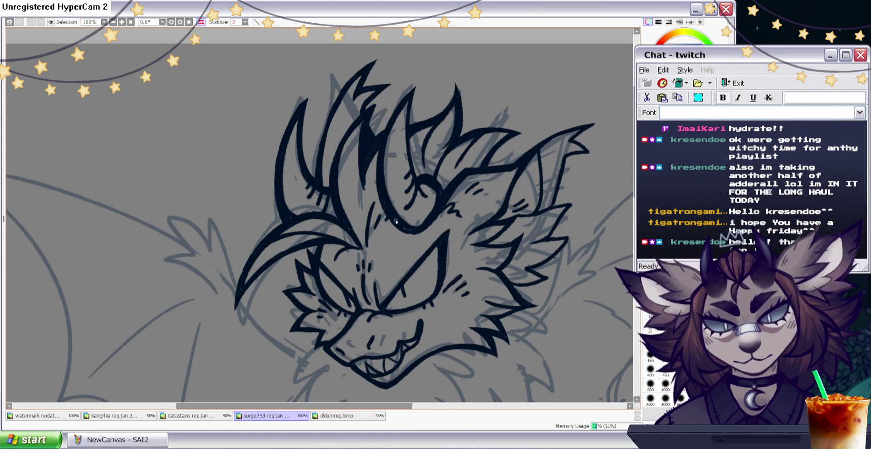
mouse_move(382, 161)
mouse_down()
mouse_move(410, 100)
mouse_move(406, 143)
mouse_up()
click(10, 22)
Thicken the near horn's back edge and extend its tip into a longer point.
drag(407, 107, 409, 170)
drag(405, 120, 408, 170)
mouse_move(401, 97)
mouse_down()
mouse_move(421, 79)
mouse_move(416, 124)
mouse_up()
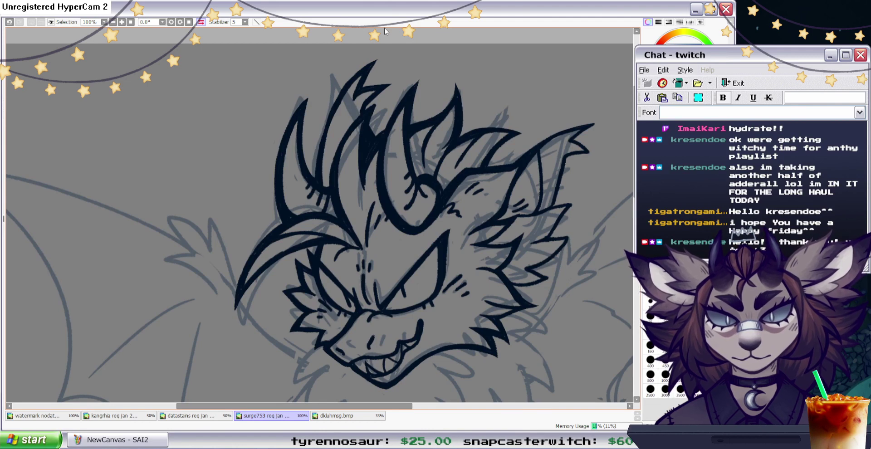
Add short fur ticks along the outer edge of the tall hair tuft behind the far horn, and undo the last stroke.
click(671, 191)
drag(339, 120, 331, 93)
drag(323, 113, 338, 123)
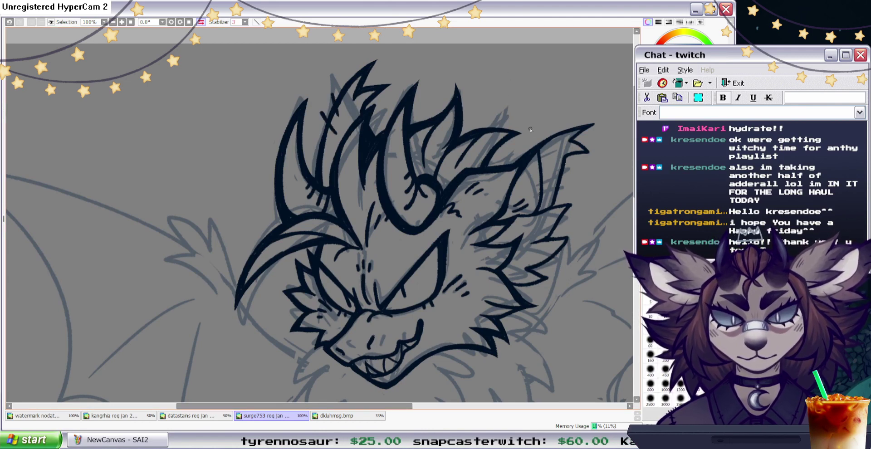
drag(85, 98, 128, 54)
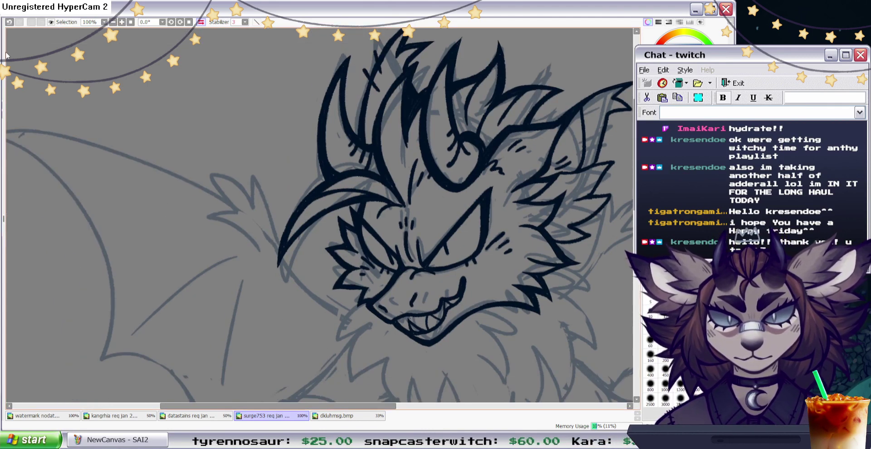
drag(349, 405, 407, 406)
drag(377, 241, 401, 254)
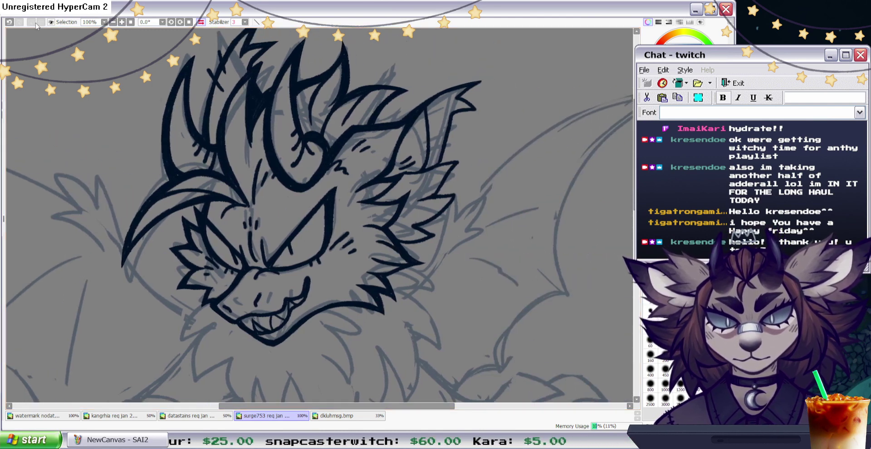
click(9, 22)
Thicken the outer edges of the fur tufts below the near ear and sharpen the middle tuft's tip.
click(122, 22)
click(171, 22)
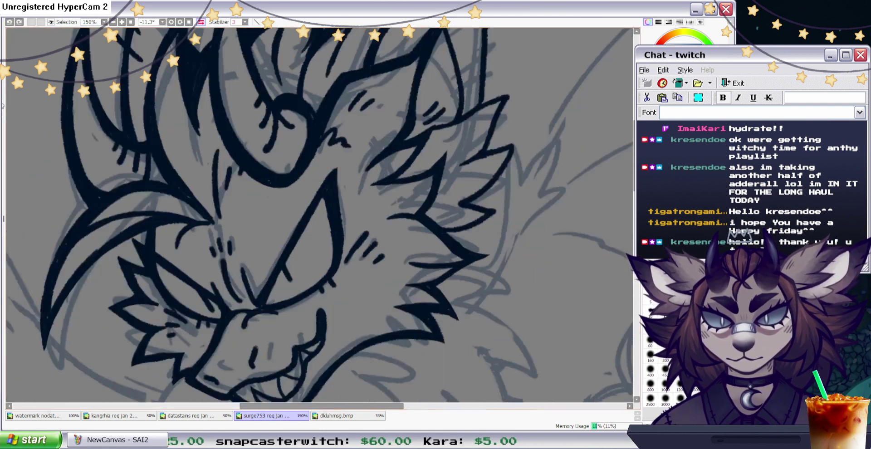
key(Delete)
drag(439, 203, 486, 183)
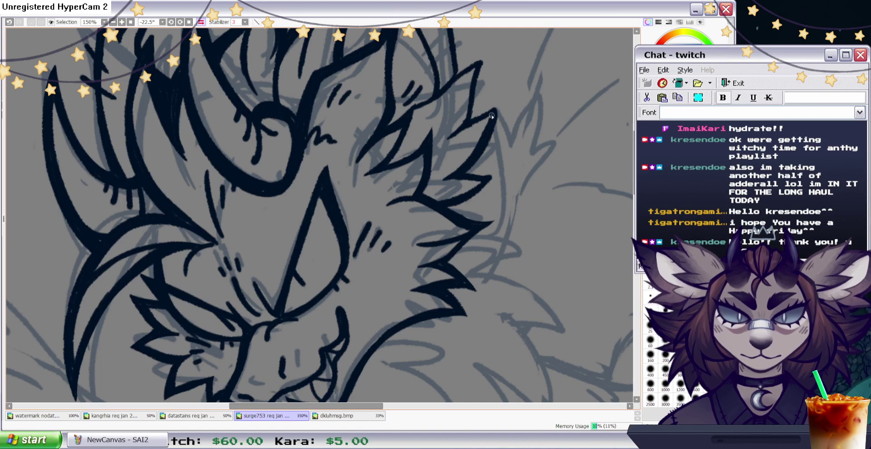
key(e)
drag(495, 108, 468, 122)
key(b)
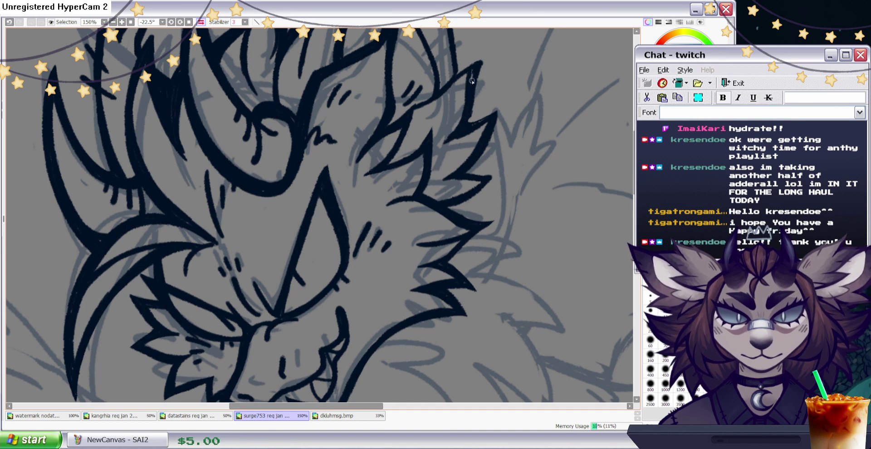
Thicken the back edge of the uppermost fur tuft below the near ear and clean up its point.
key(e)
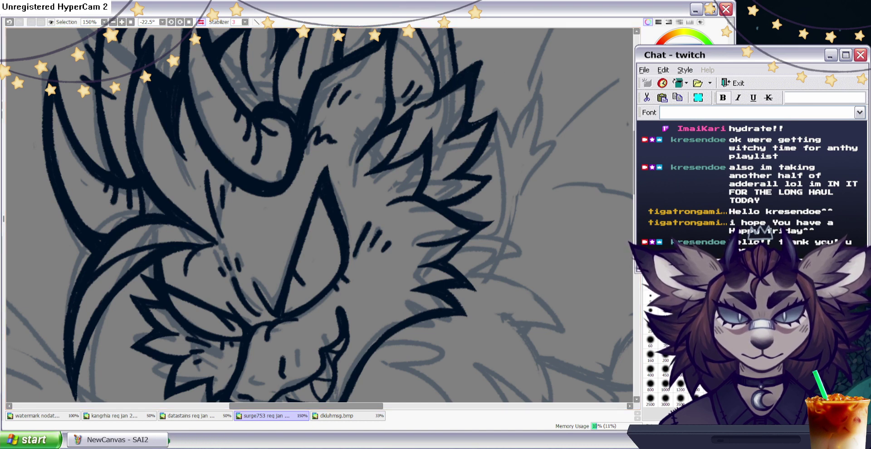
drag(464, 69, 483, 59)
drag(441, 142, 464, 93)
key(n)
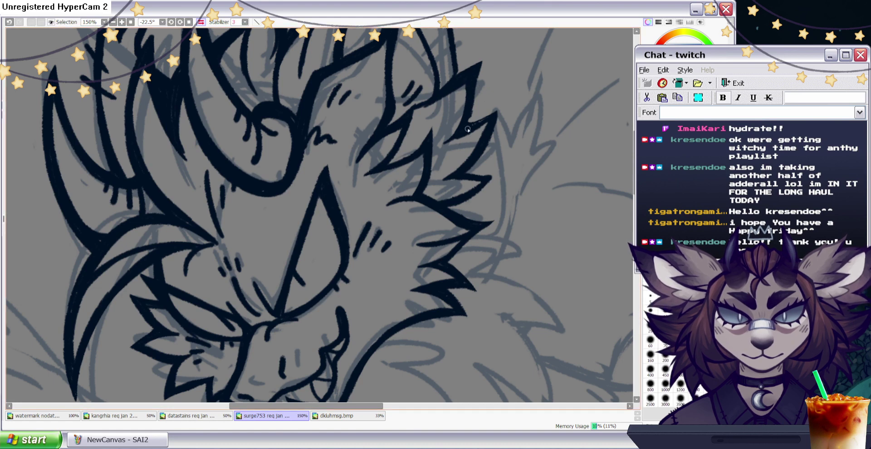
Add short fur ticks down the near ear's back edge and extend the ear tip into a longer point.
scroll(630, 178, up, 4)
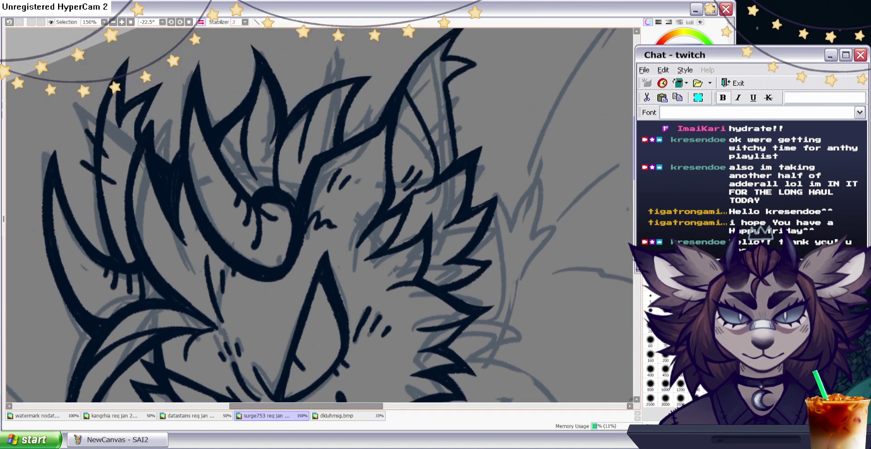
drag(452, 159, 456, 108)
drag(443, 141, 467, 127)
scroll(628, 90, up, 2)
mouse_move(404, 133)
mouse_down()
mouse_move(452, 77)
mouse_move(433, 111)
mouse_move(438, 104)
mouse_move(460, 116)
mouse_move(442, 124)
mouse_move(499, 114)
mouse_move(471, 117)
mouse_move(502, 110)
mouse_up()
key(e)
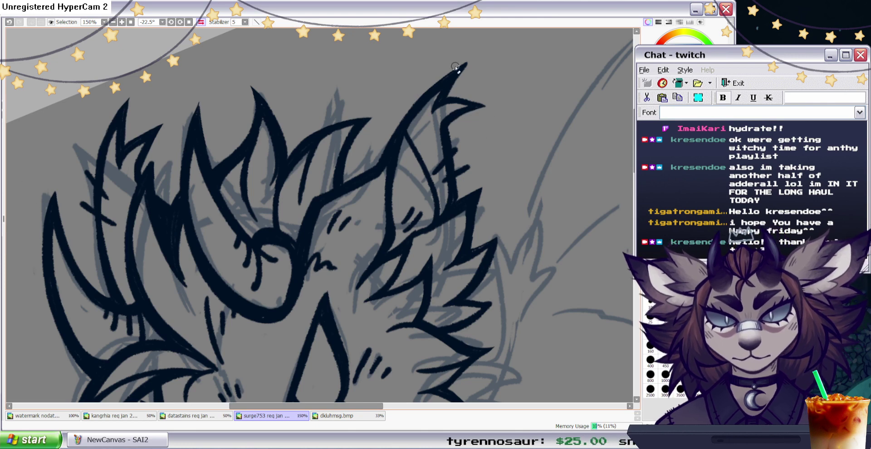
Ink the neck ruff's pointed tufts from the near cheek down to the chest, with short fur strokes inside, then unmirror the view.
key(Home)
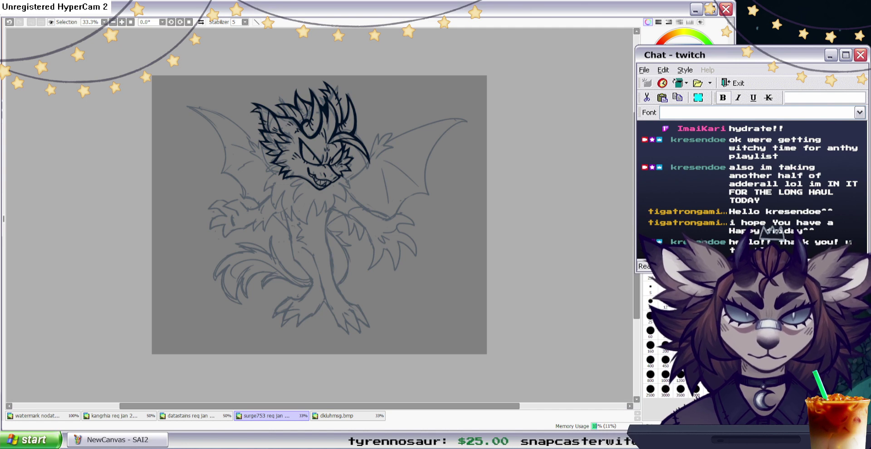
key(Page_Up)
key(Page_Up)
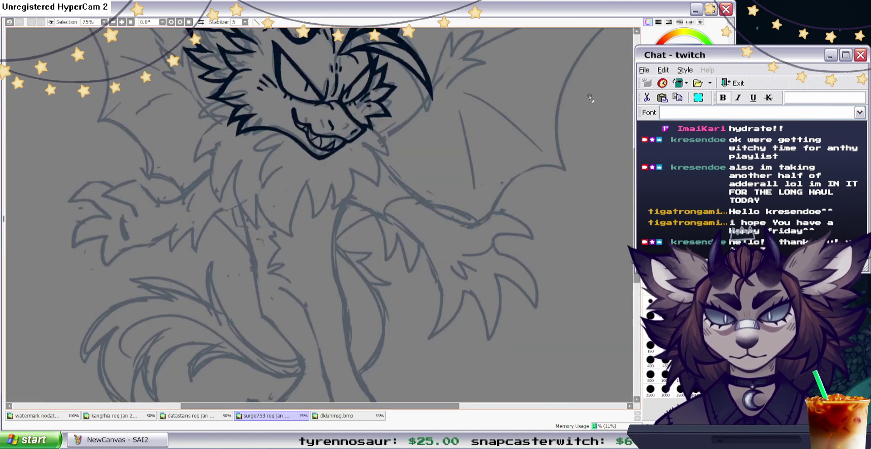
key(n)
key(Up)
scroll(253, 107, down, 3)
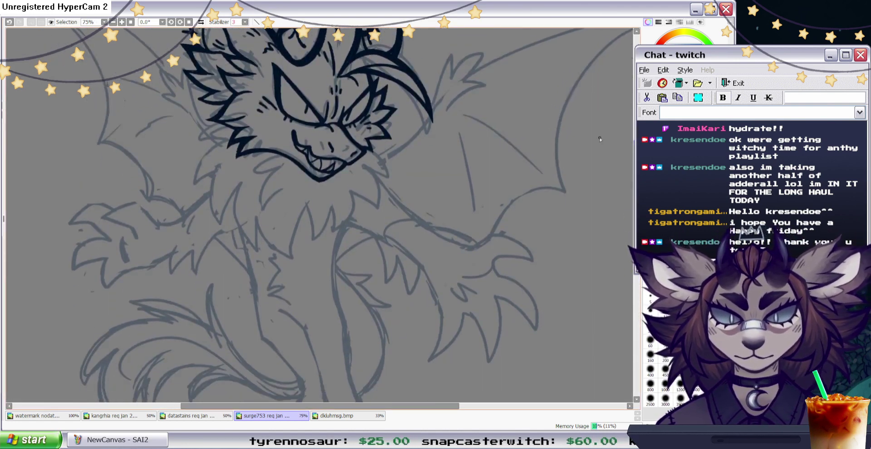
mouse_move(223, 130)
mouse_down()
mouse_move(195, 194)
mouse_move(249, 235)
mouse_move(312, 204)
mouse_up()
mouse_move(281, 155)
mouse_down()
mouse_move(265, 178)
mouse_move(282, 209)
mouse_move(321, 238)
mouse_move(339, 204)
mouse_up()
key(h)
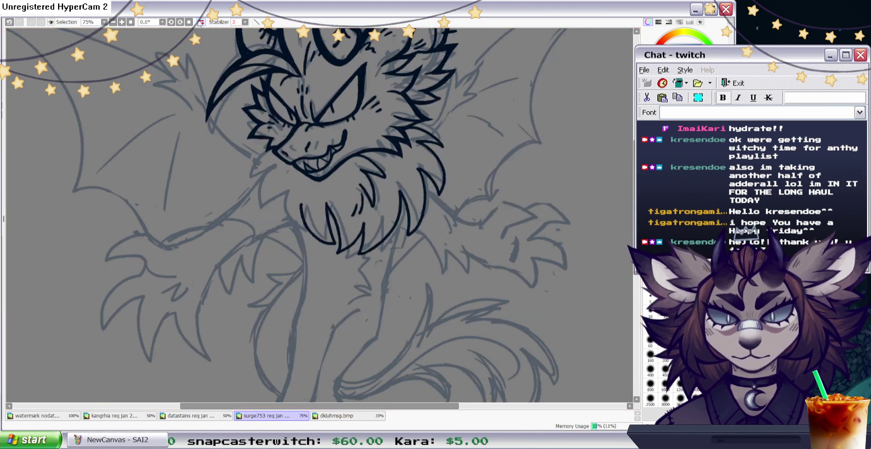
Undo the last lower tuft stroke and ink the ruff's tufts from under the far cheek down toward the chest, mirroring the view again.
click(10, 22)
mouse_move(257, 156)
mouse_down()
mouse_move(275, 210)
mouse_move(286, 210)
mouse_up()
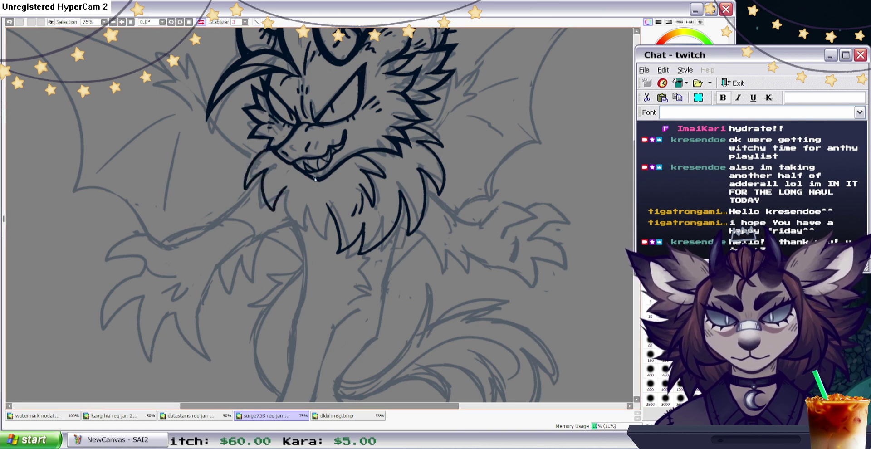
click(201, 21)
drag(352, 187, 310, 214)
key(e)
key(n)
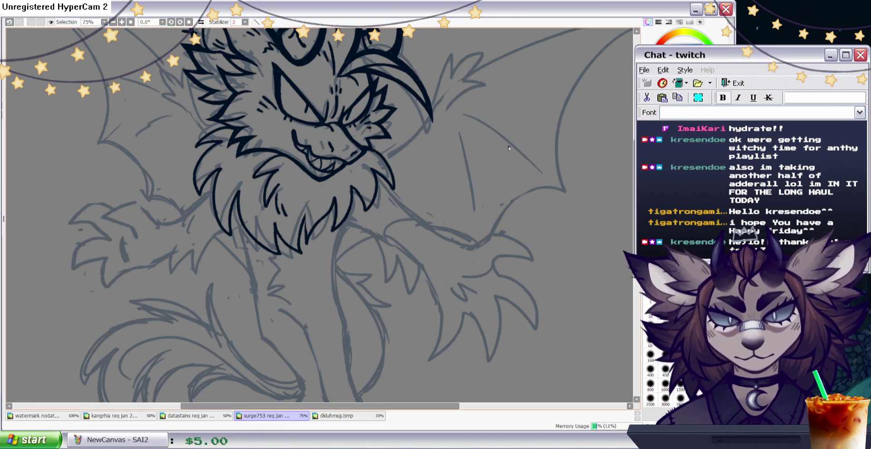
Try a longer tip on the ruff's lowest tuft, undo it, and close the ruff's bottom edge with a shorter pointed tuft.
drag(303, 250, 303, 253)
key(e)
mouse_move(304, 215)
mouse_down()
mouse_move(302, 253)
mouse_move(311, 227)
mouse_move(300, 267)
mouse_up()
key(n)
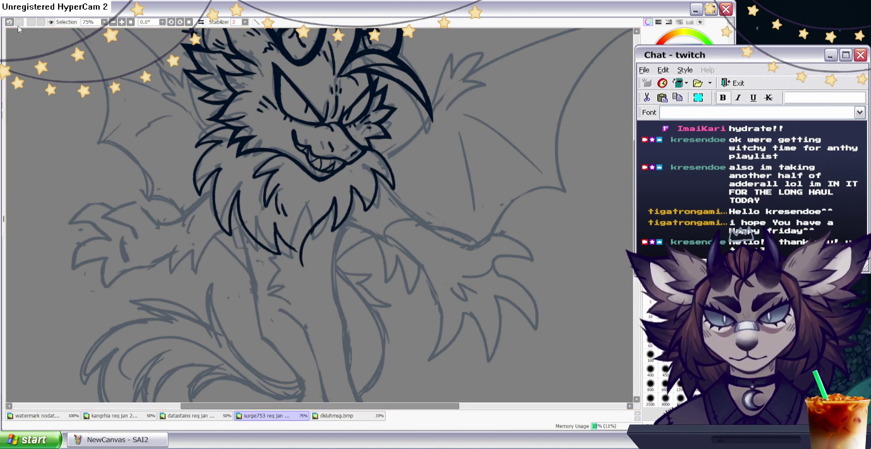
key(ctrl+z)
mouse_move(294, 251)
mouse_down()
mouse_move(302, 256)
mouse_move(310, 232)
mouse_move(328, 218)
mouse_move(330, 207)
mouse_move(314, 205)
mouse_up()
key(e)
key(n)
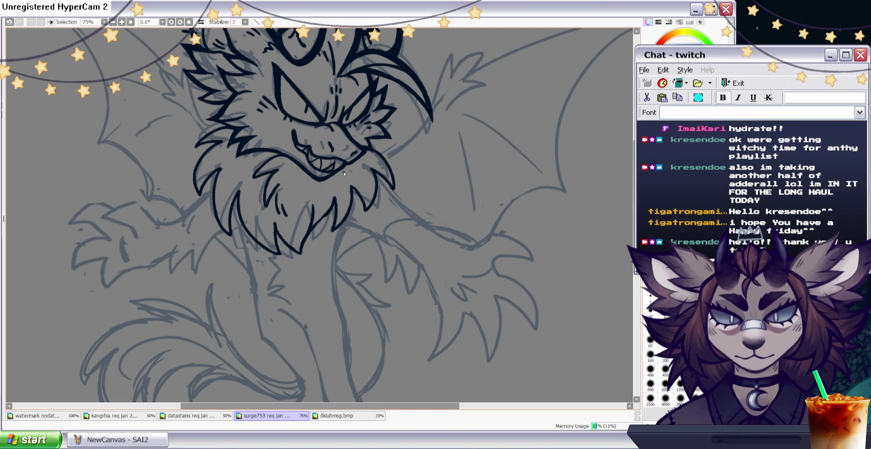
Undo the stray stroke on the ruff's near side, then erase and redraw the outer edge of its long side tuft.
drag(225, 180, 216, 216)
key(ctrl+z)
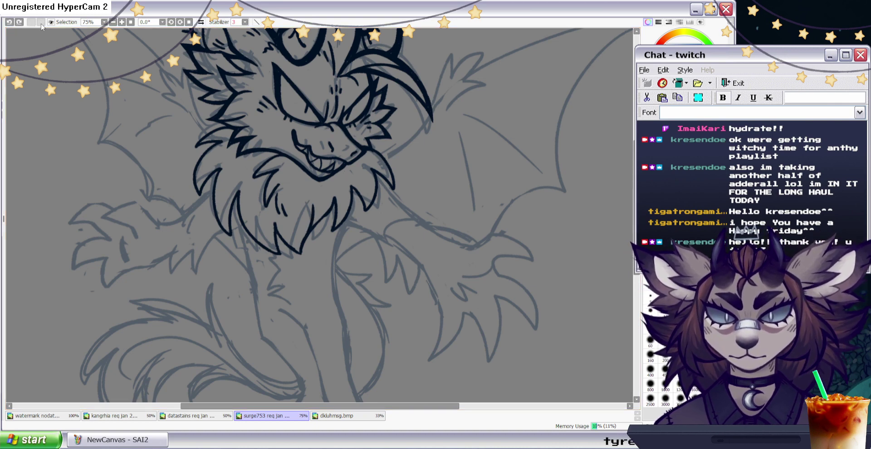
key(e)
drag(223, 167, 217, 199)
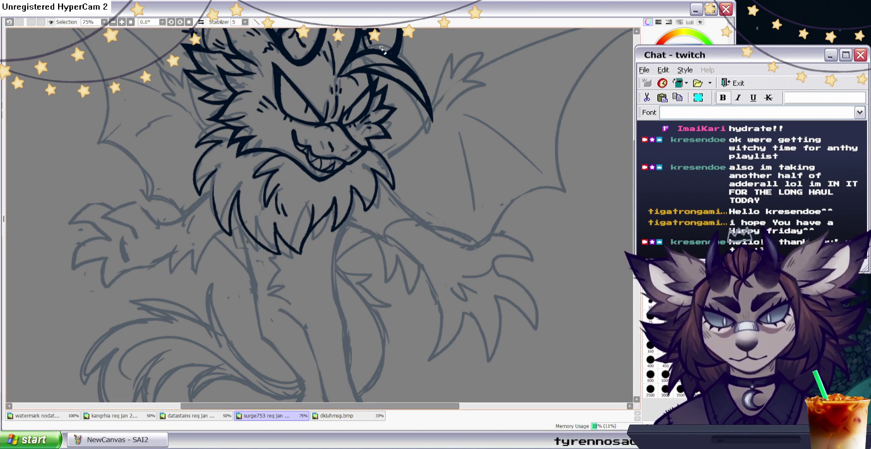
key(b)
drag(217, 170, 219, 213)
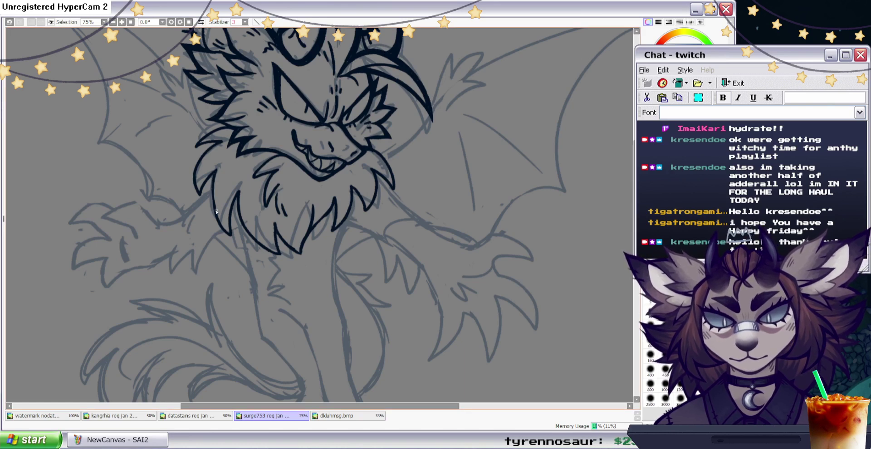
key(n)
drag(216, 181, 215, 191)
key(b)
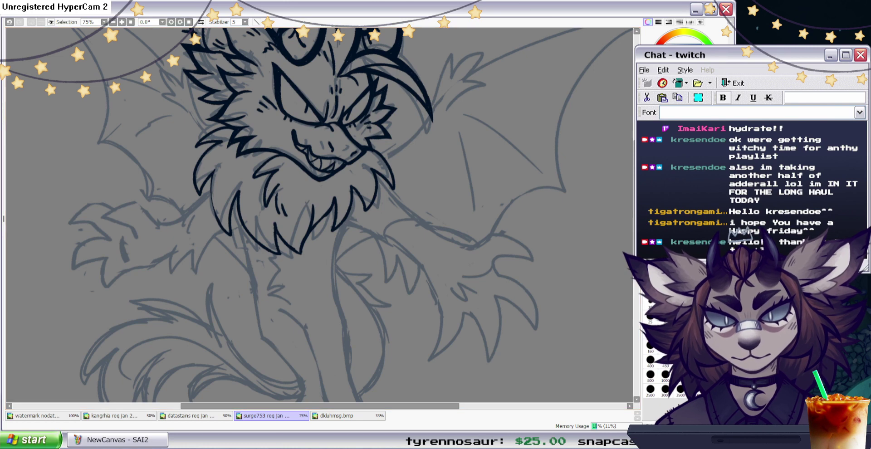
mouse_move(220, 162)
mouse_down()
mouse_move(212, 200)
mouse_move(219, 218)
mouse_up()
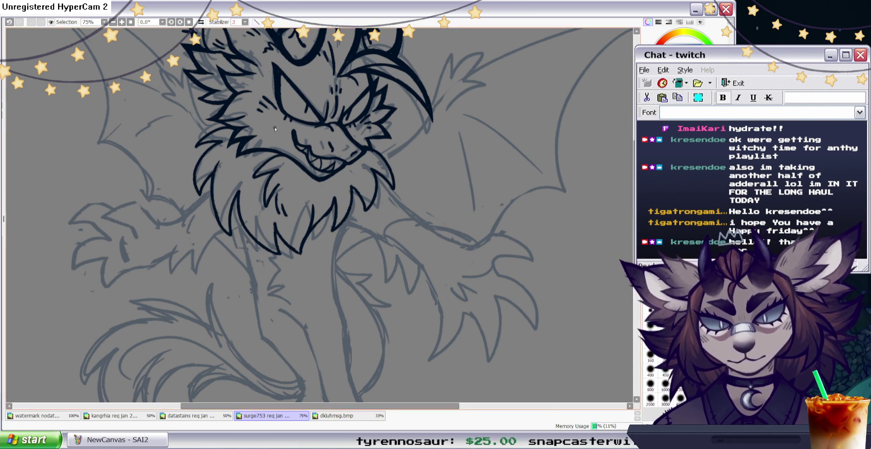
key(e)
key(b)
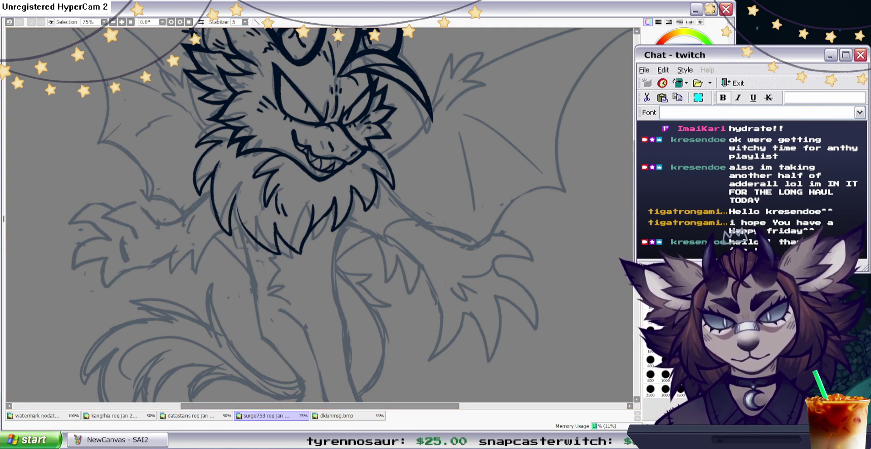
Redraw the short stroke between the ruff's near-side tufts, undoing the first attempt.
drag(245, 229, 238, 187)
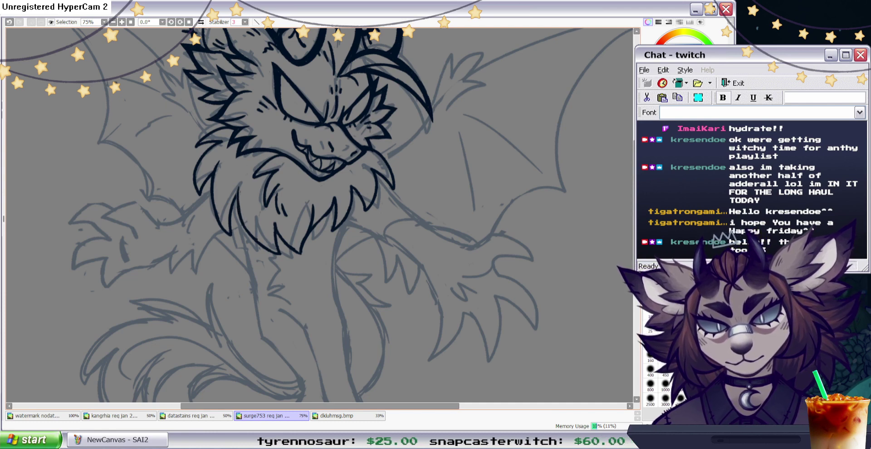
key(ctrl+z)
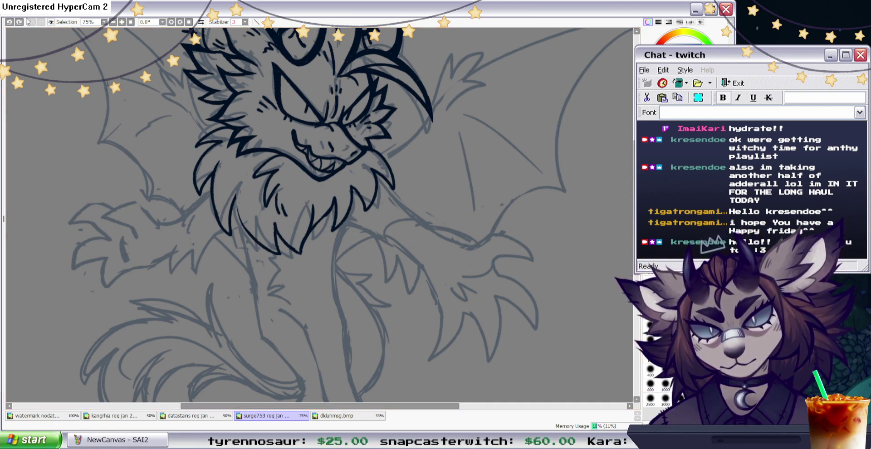
drag(237, 212, 242, 193)
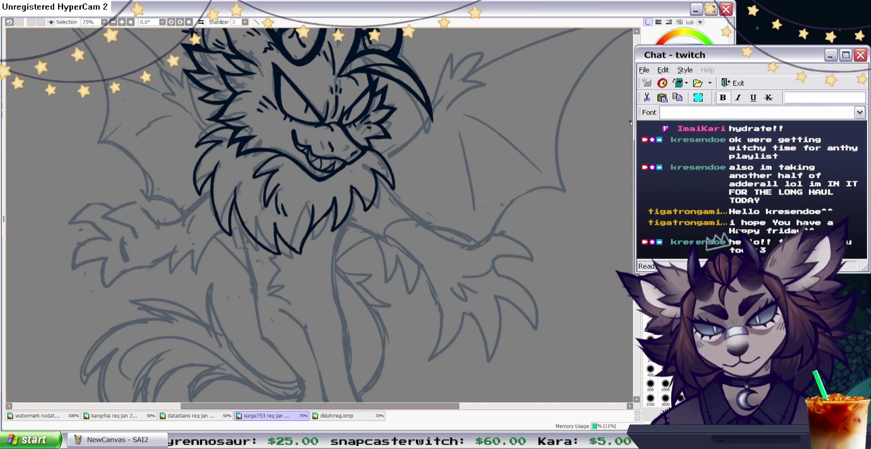
click(659, 124)
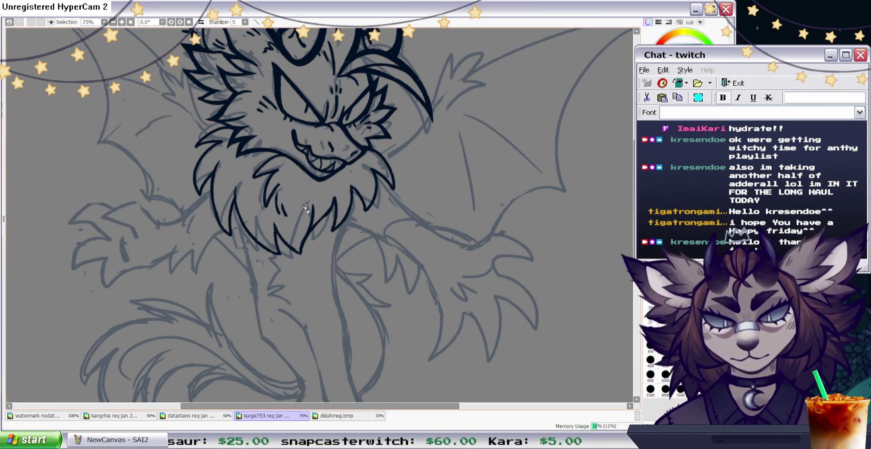
click(671, 168)
key(e)
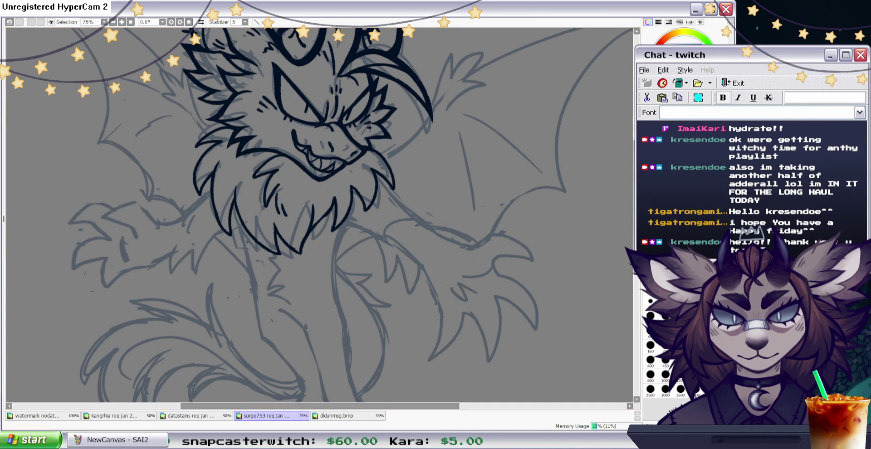
key(n)
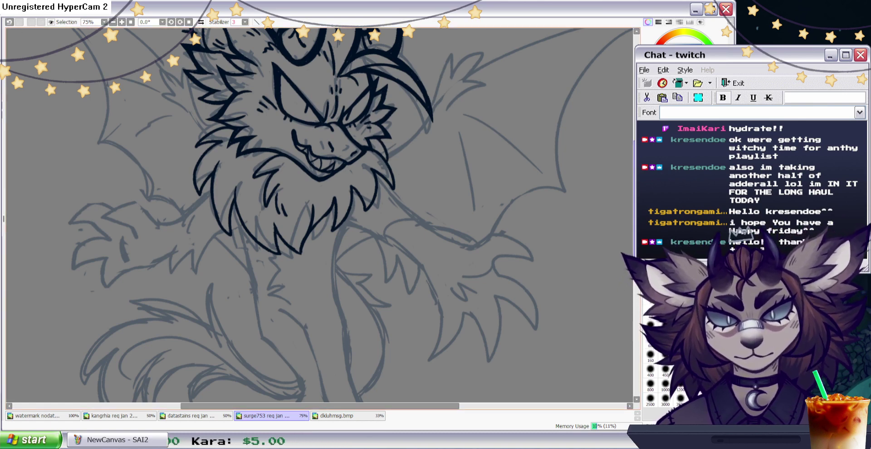
Touch up the edge of the long ruff tuft beside the lowest point and bring the chest and arms into close view.
scroll(317, 131, up, 1)
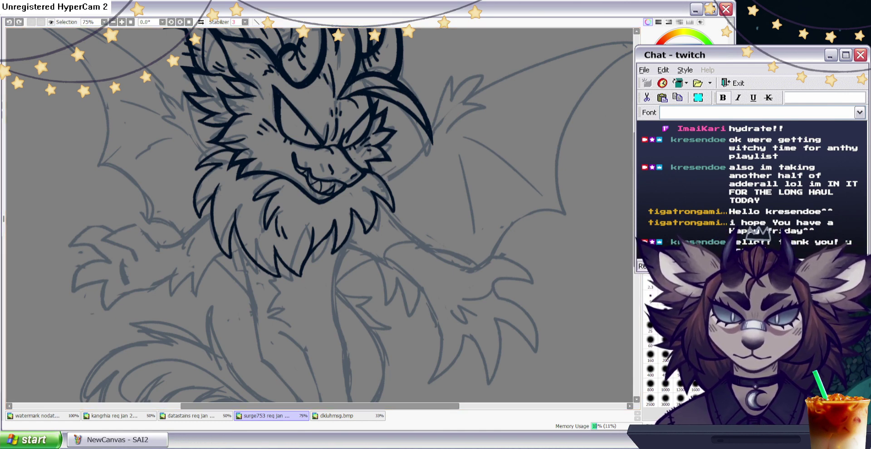
scroll(631, 226, down, 3)
drag(630, 223, 630, 220)
drag(254, 160, 252, 188)
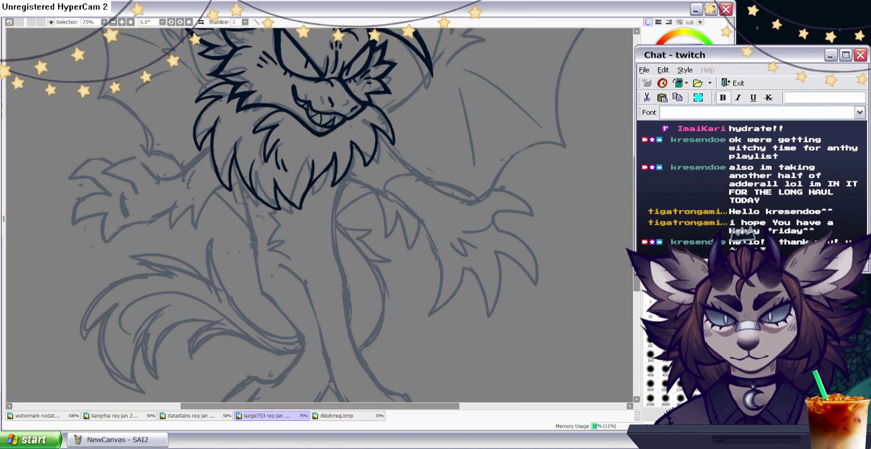
key(e)
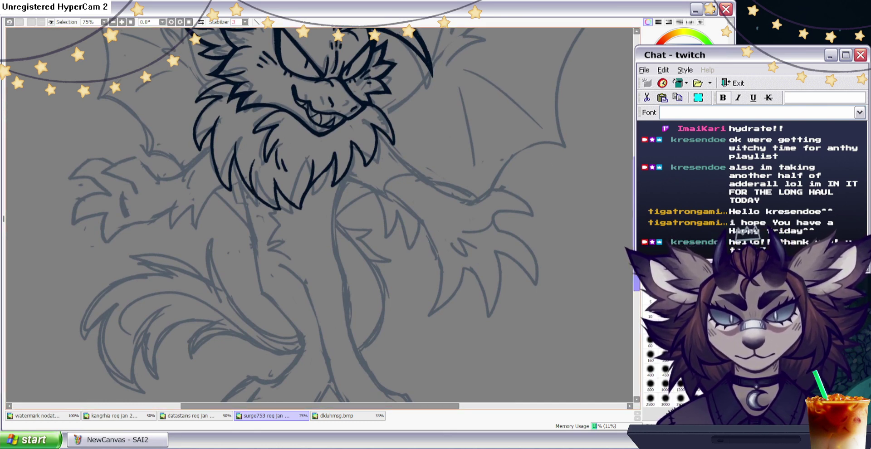
scroll(275, 119, up, 1)
key(b)
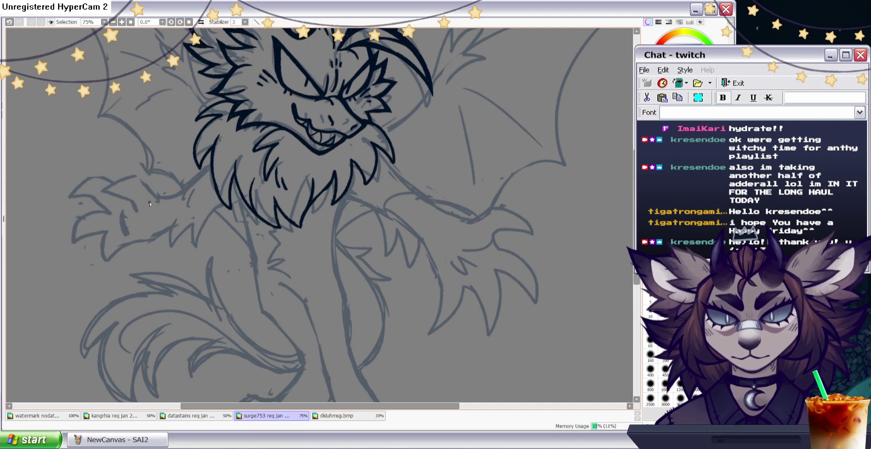
scroll(220, 137, up, 1)
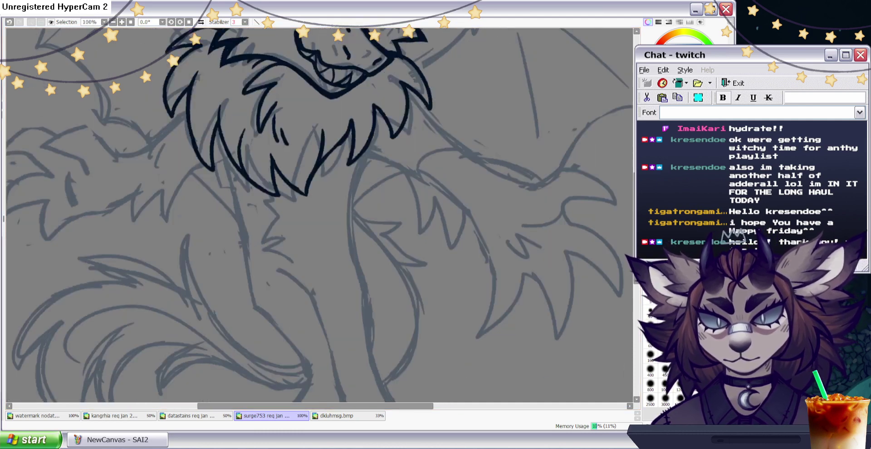
Ink the two side outlines of the torso down from the ruff, undoing and redrawing the one away from the tail.
drag(220, 129, 255, 309)
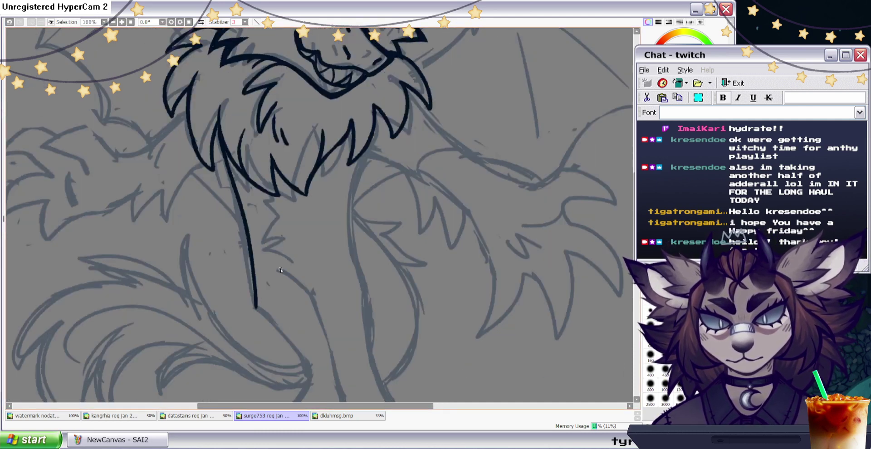
click(201, 22)
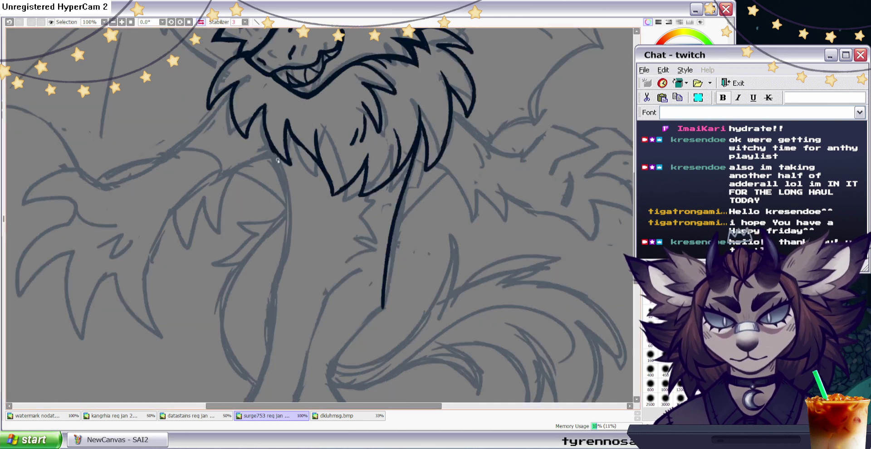
drag(275, 148, 271, 286)
click(201, 22)
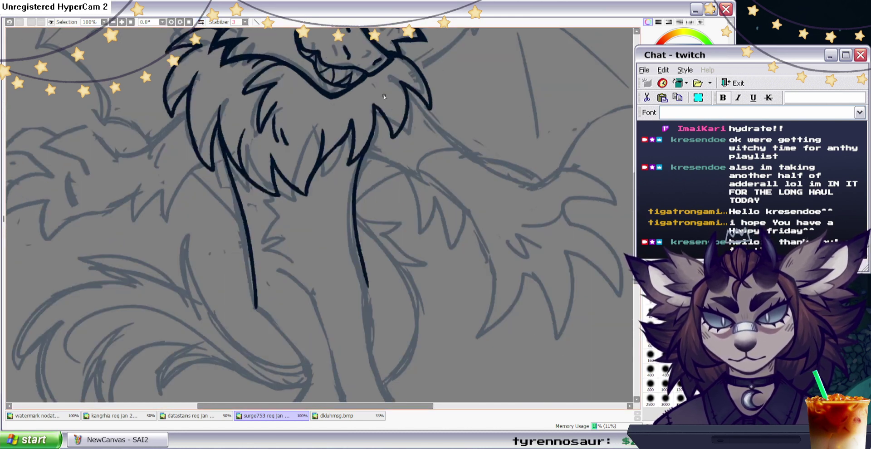
key(ctrl+z)
drag(368, 146, 360, 285)
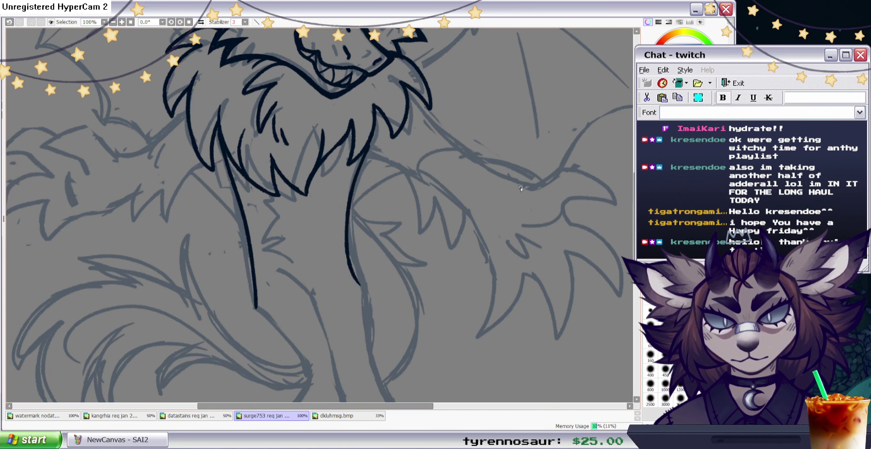
Thicken the tail-side torso outline between the ruff and the hip bend and clean up its edge.
scroll(376, 291, down, 2)
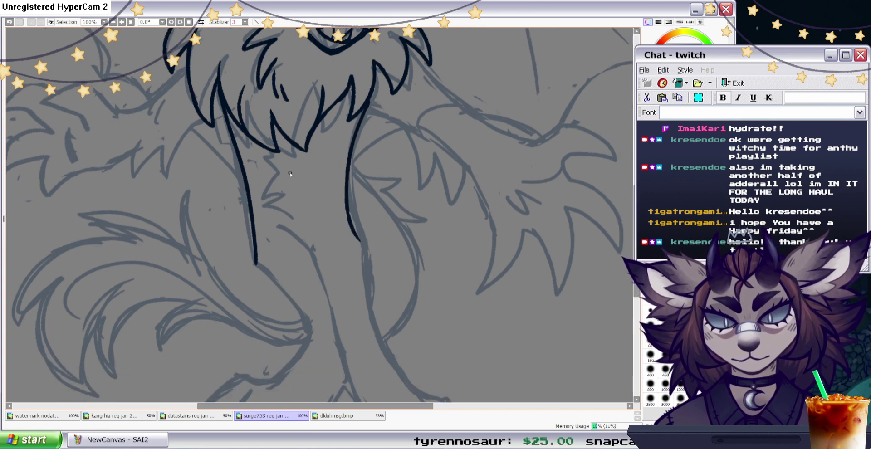
drag(228, 111, 238, 143)
drag(228, 113, 249, 182)
mouse_move(238, 144)
mouse_down()
mouse_move(249, 182)
mouse_move(238, 157)
mouse_move(247, 255)
mouse_up()
key(ctrl+z)
mouse_move(248, 199)
mouse_down()
mouse_move(255, 264)
mouse_move(253, 248)
mouse_up()
drag(239, 166, 244, 195)
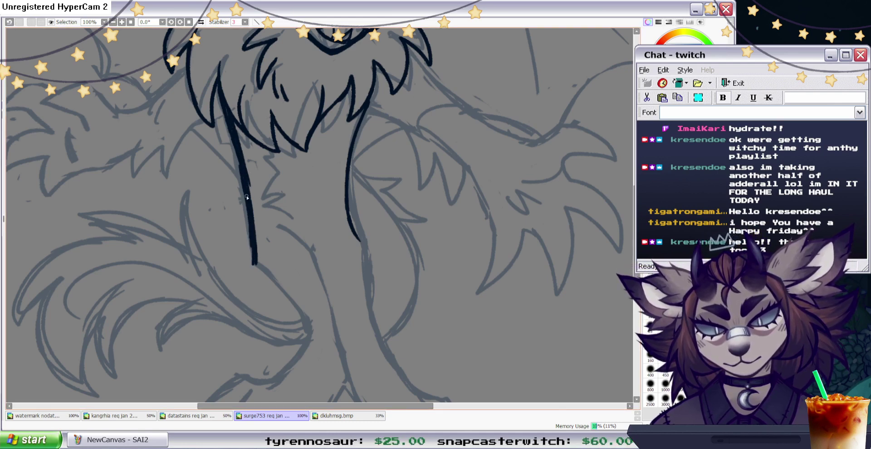
click(675, 145)
drag(235, 157, 257, 233)
click(657, 145)
Continue the tail-side outline in a thick line from the hip bend down to the base of the tail, smoothing its edge.
mouse_move(257, 261)
mouse_down()
mouse_move(308, 320)
mouse_move(307, 336)
mouse_up()
mouse_move(295, 310)
mouse_down()
mouse_move(312, 337)
mouse_move(256, 265)
mouse_move(235, 151)
mouse_up()
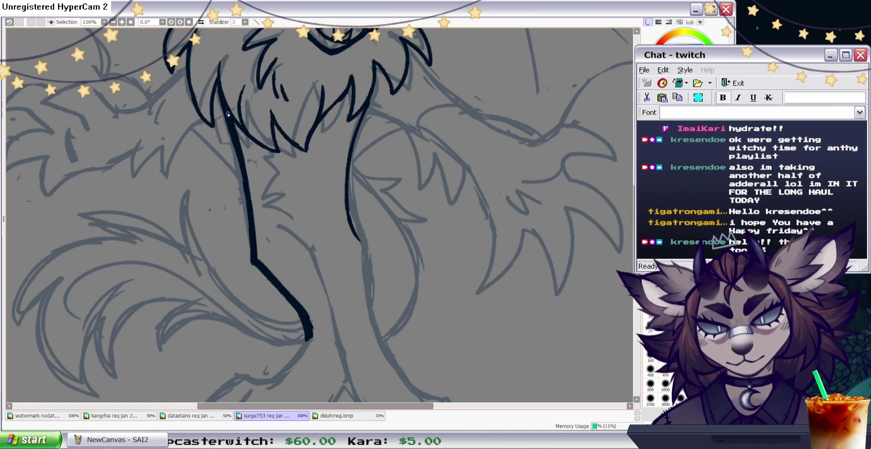
key(e)
drag(248, 253, 282, 299)
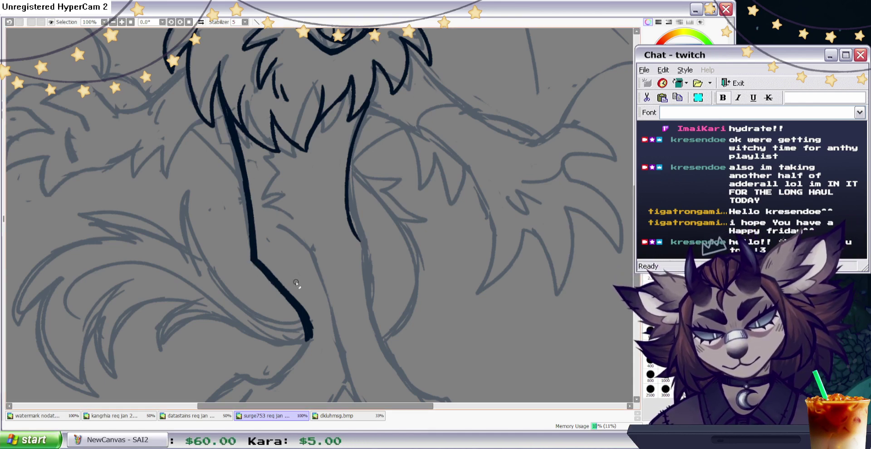
Extend the tail-side leg outline from the tail base diagonally down to the top of the foot.
scroll(309, 273, down, 3)
key(n)
drag(307, 271, 287, 308)
key(e)
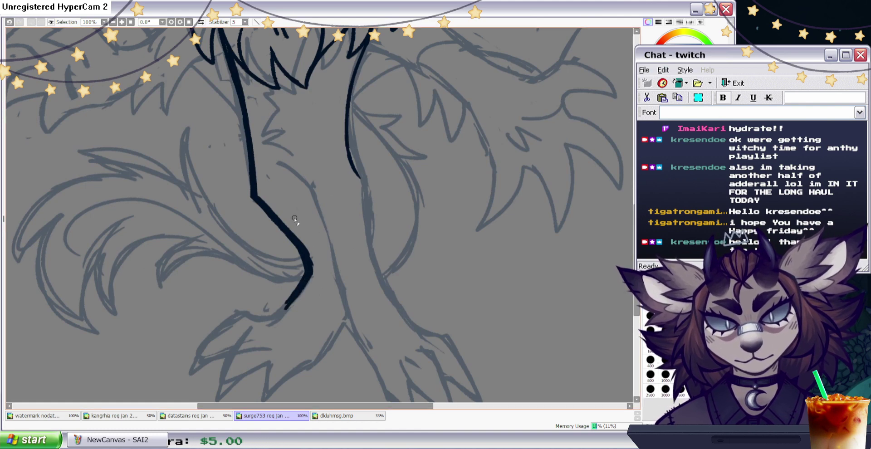
key(n)
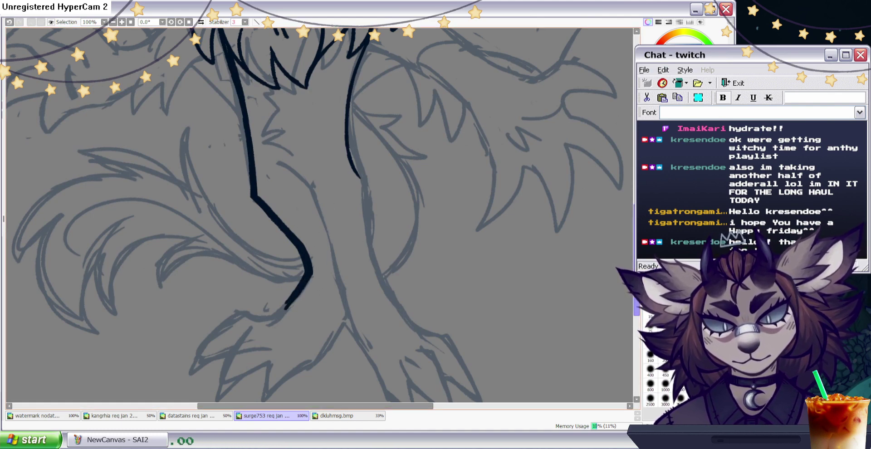
scroll(404, 200, down, 3)
drag(294, 246, 273, 269)
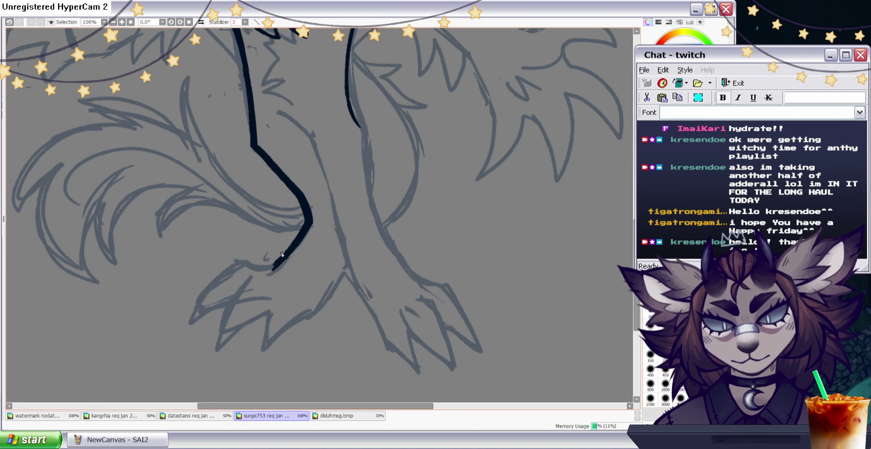
Thicken the torso outline opposite the tail and ink the jagged belly fur tufts with the short stroke below them.
scroll(469, 102, up, 6)
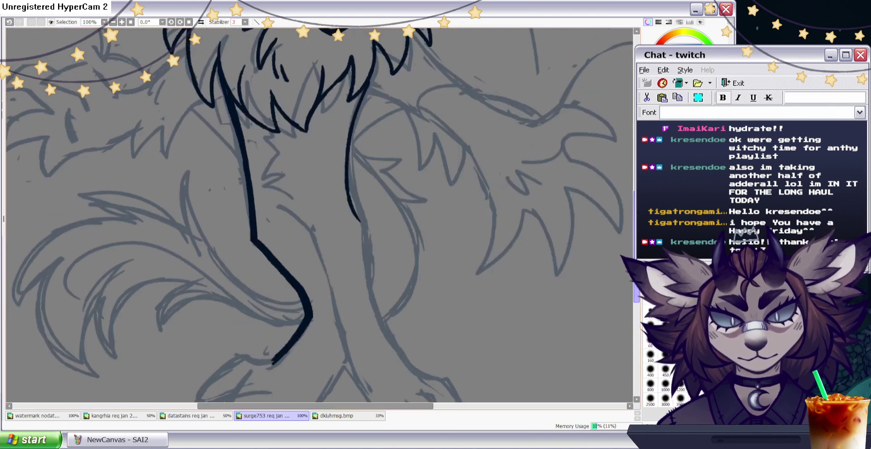
key(h)
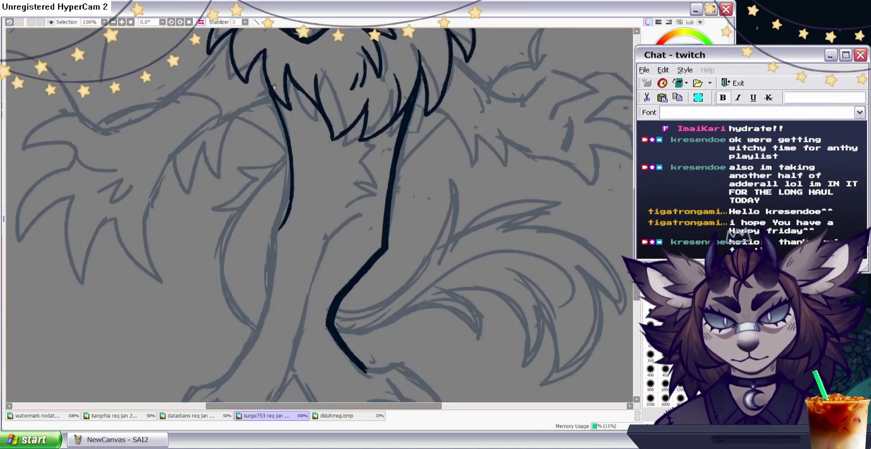
drag(274, 229, 288, 156)
mouse_move(284, 198)
mouse_down()
mouse_move(281, 130)
mouse_move(280, 235)
mouse_up()
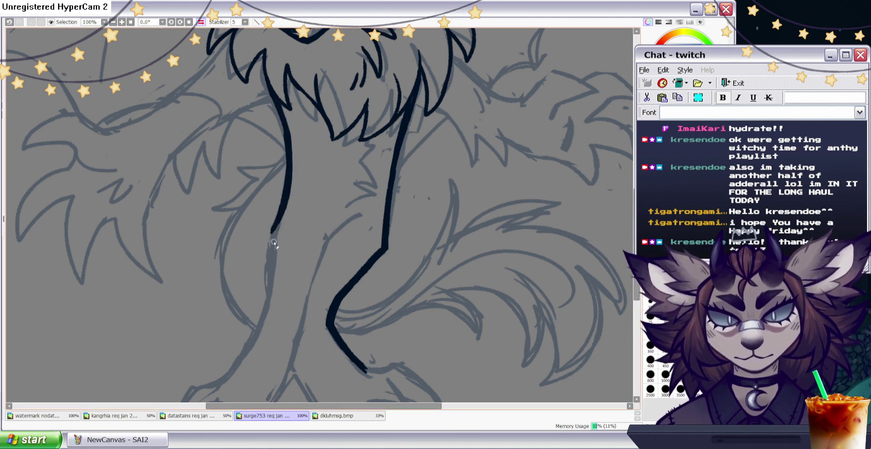
drag(287, 147, 284, 129)
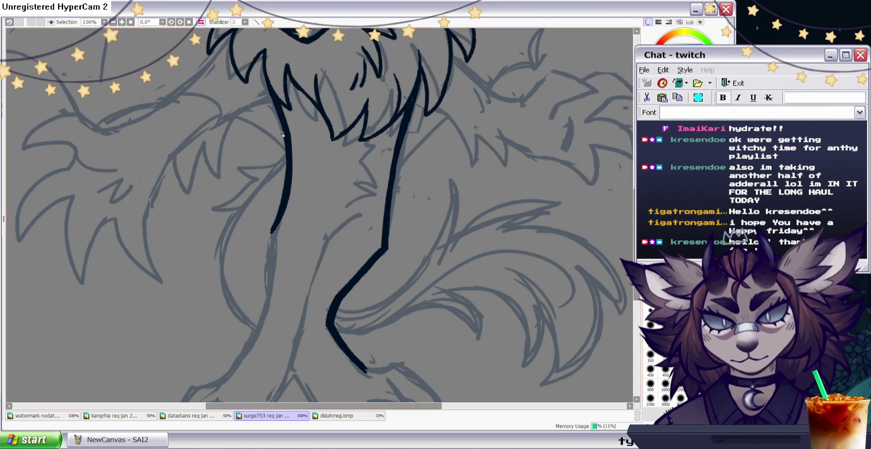
drag(272, 236, 289, 202)
mouse_move(347, 210)
mouse_down()
mouse_move(375, 148)
mouse_move(369, 142)
mouse_move(334, 168)
mouse_up()
Extend the outline opposite the tail down the thigh and erase its tapering end.
scroll(389, 153, down, 3)
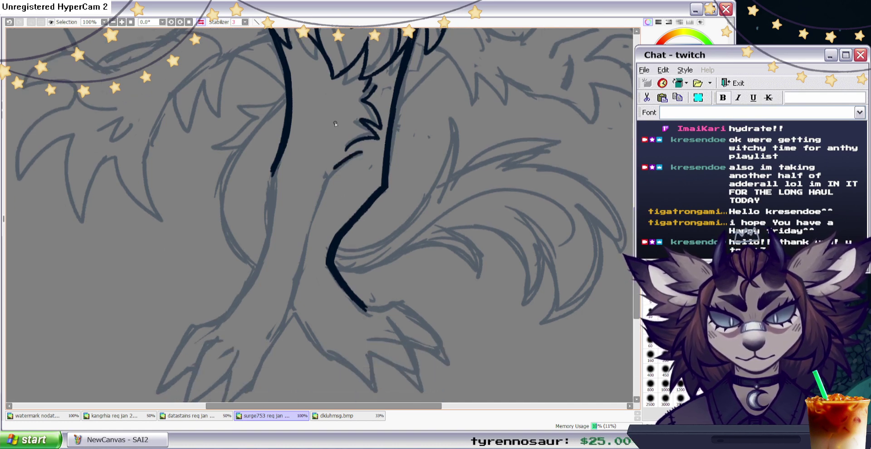
drag(273, 170, 269, 259)
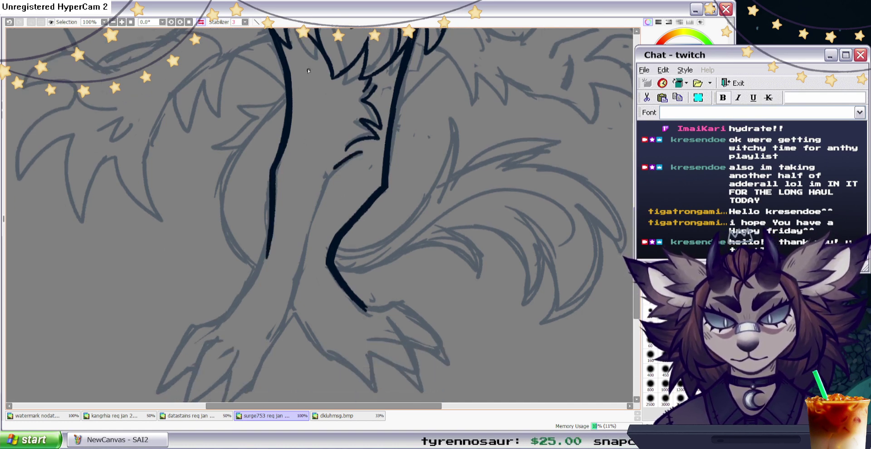
click(200, 22)
scroll(369, 156, down, 1)
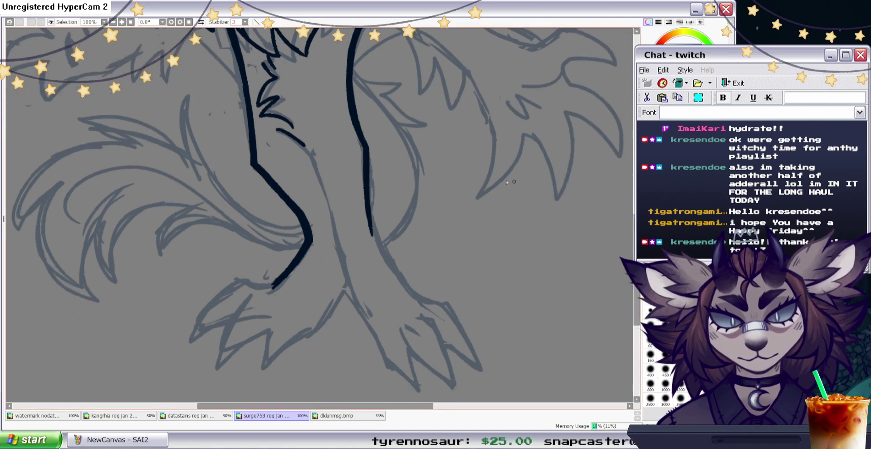
key(e)
drag(360, 169, 386, 262)
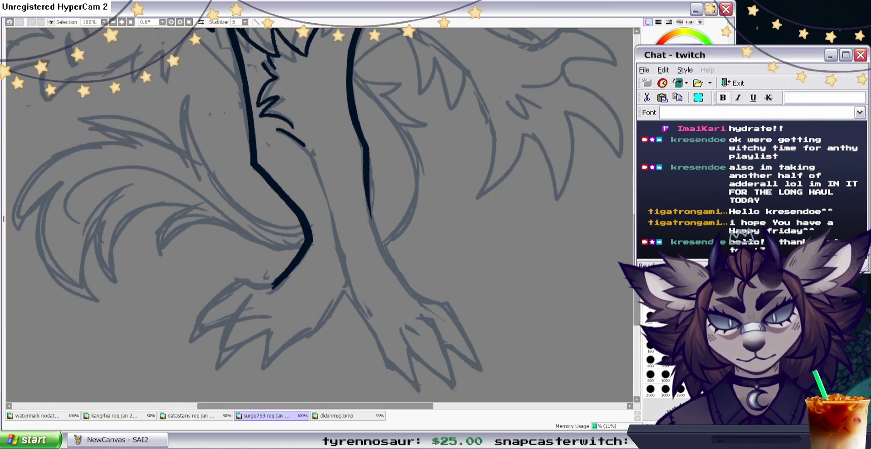
Ink the outer outline of the leg opposite the tail down to the ankle, thickening it and trimming its edge.
key(n)
drag(351, 103, 399, 275)
drag(372, 207, 399, 275)
key(e)
drag(372, 142, 373, 181)
key(n)
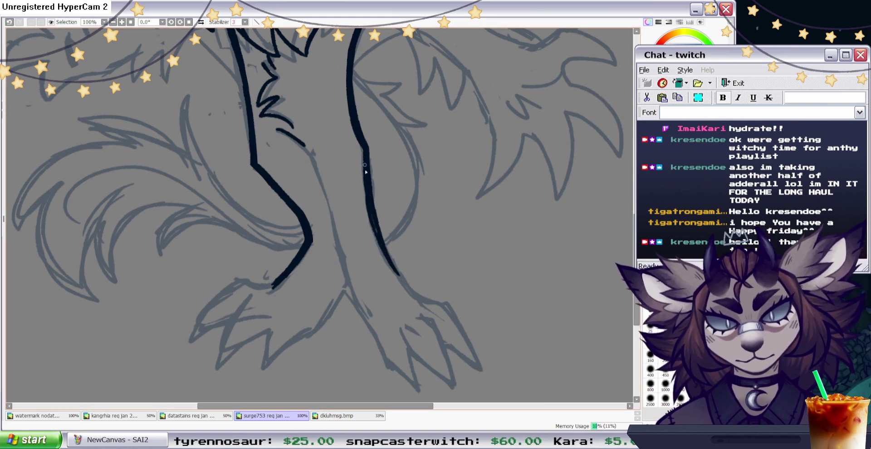
mouse_move(363, 149)
mouse_down()
mouse_move(383, 247)
mouse_move(408, 284)
mouse_up()
drag(377, 233, 410, 291)
drag(384, 249, 417, 293)
Ink the line separating the two legs down to the feet, redrawing the first attempt, then thicken it and clean its edges.
drag(302, 144, 354, 268)
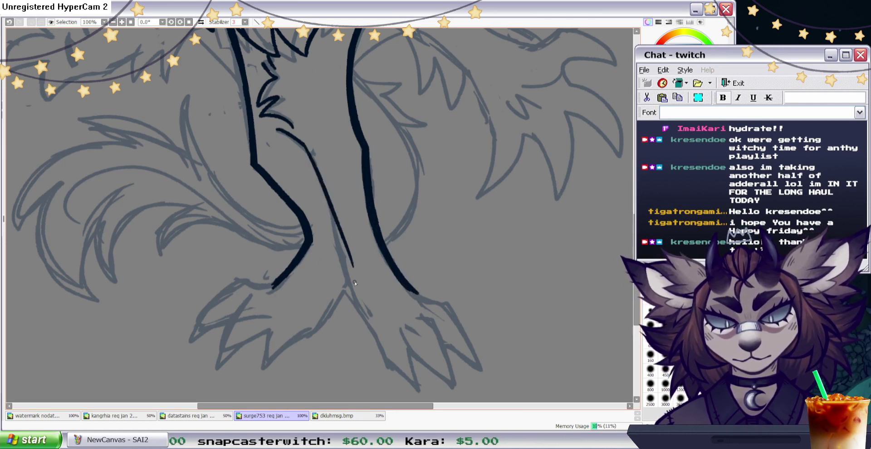
key(ctrl+z)
drag(300, 140, 347, 282)
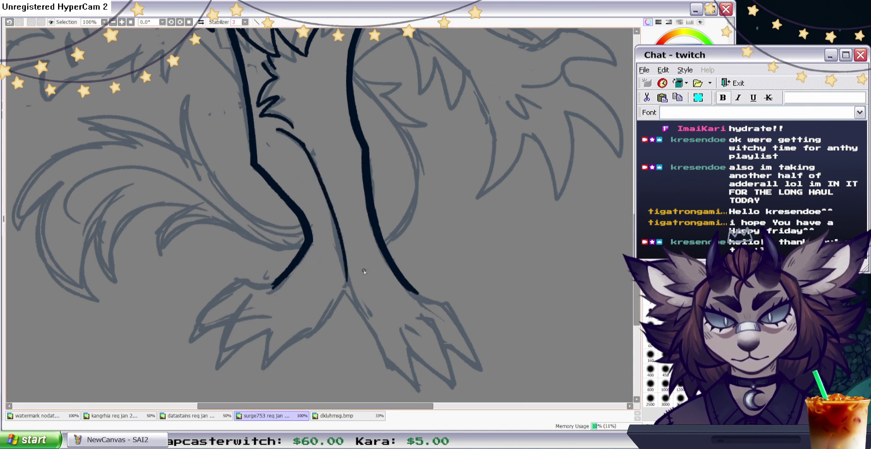
drag(334, 217, 347, 284)
drag(303, 144, 349, 261)
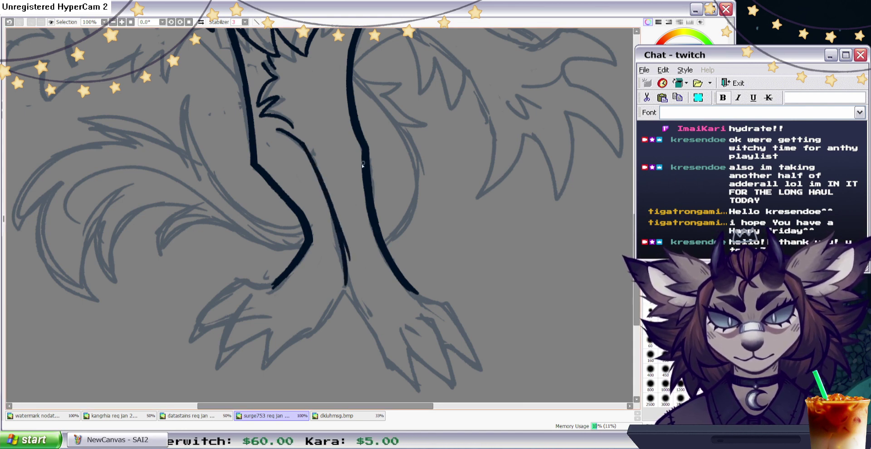
click(666, 119)
mouse_move(331, 189)
mouse_down()
mouse_move(357, 303)
mouse_move(343, 231)
mouse_move(351, 274)
mouse_up()
key(n)
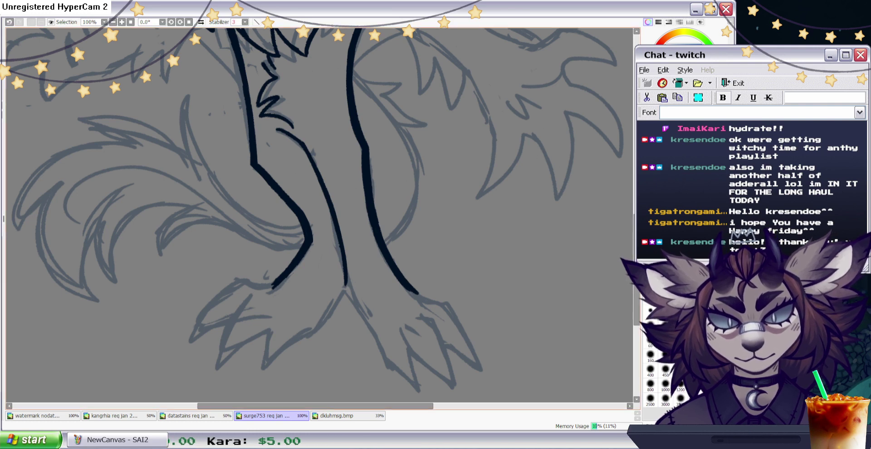
scroll(320, 215, down, 2)
key(e)
mouse_move(290, 145)
mouse_down()
mouse_move(316, 195)
mouse_move(290, 159)
mouse_up()
Ink the tail-side foot with its three clawed toes, redoing undone strokes, and smooth the leg outline above the foot.
key(n)
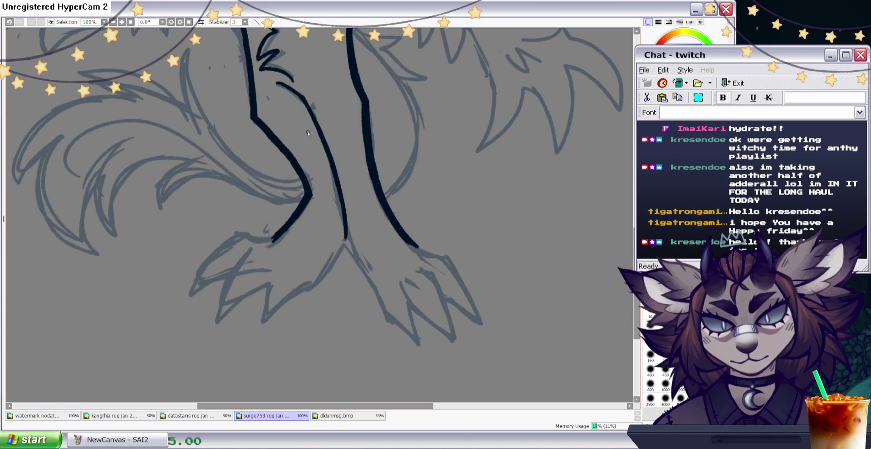
mouse_move(285, 228)
mouse_down()
mouse_move(252, 241)
mouse_move(195, 283)
mouse_move(230, 269)
mouse_move(245, 297)
mouse_move(268, 290)
mouse_up()
mouse_move(278, 263)
mouse_down()
mouse_move(261, 312)
mouse_move(306, 298)
mouse_move(348, 247)
mouse_up()
key(ctrl+z)
key(ctrl+z)
key(ctrl+z)
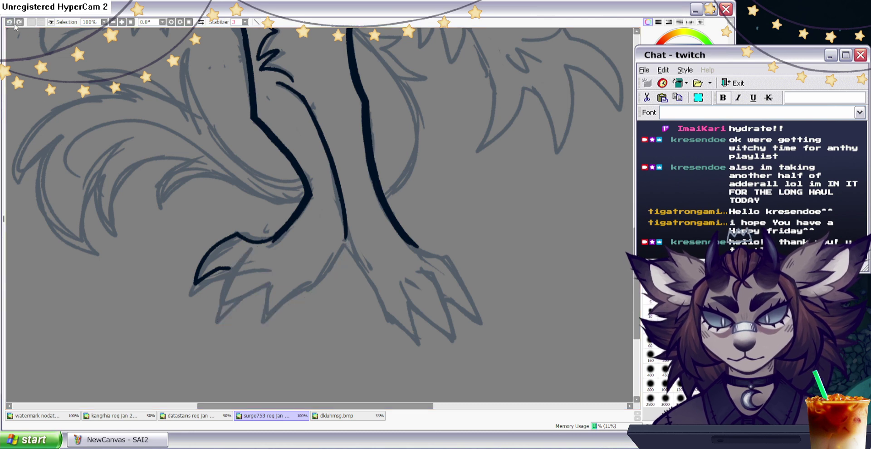
mouse_move(270, 248)
mouse_down()
mouse_move(242, 249)
mouse_move(217, 314)
mouse_move(263, 283)
mouse_up()
mouse_move(284, 252)
mouse_down()
mouse_move(271, 306)
mouse_move(307, 286)
mouse_move(342, 239)
mouse_up()
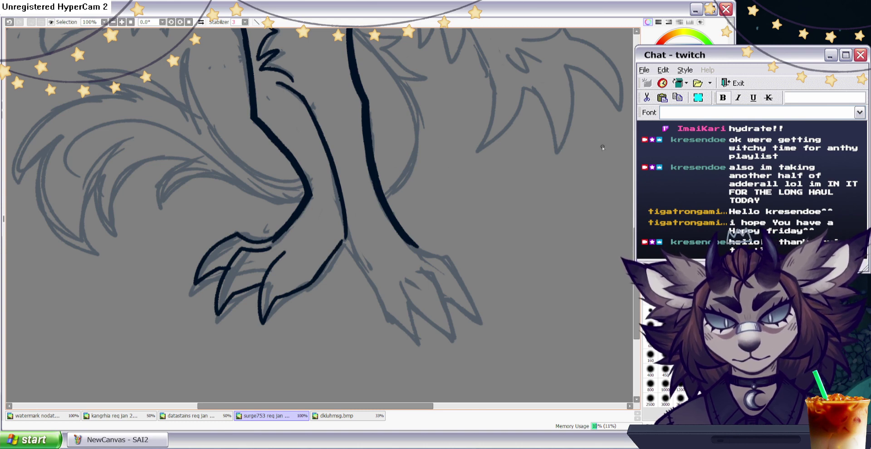
key(e)
mouse_move(271, 244)
mouse_down()
mouse_move(288, 237)
mouse_move(309, 200)
mouse_up()
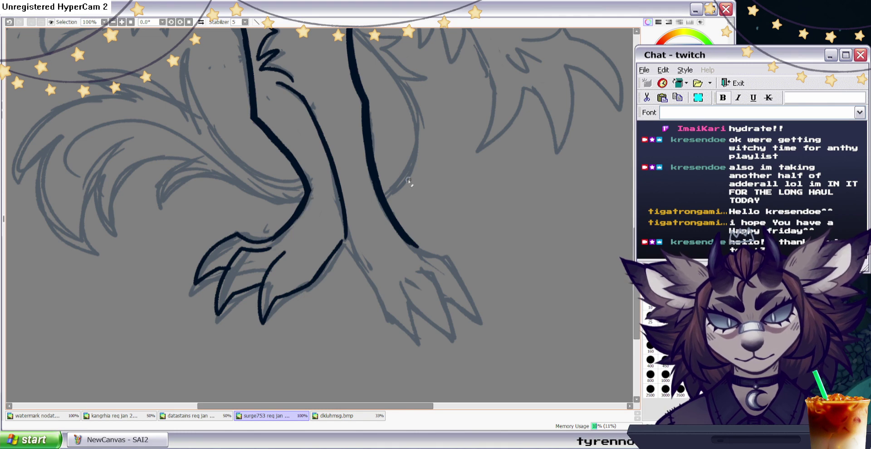
Ink the other foot with its three clawed toes, undoing and redrawing its inner edge from the leg junction.
key(b)
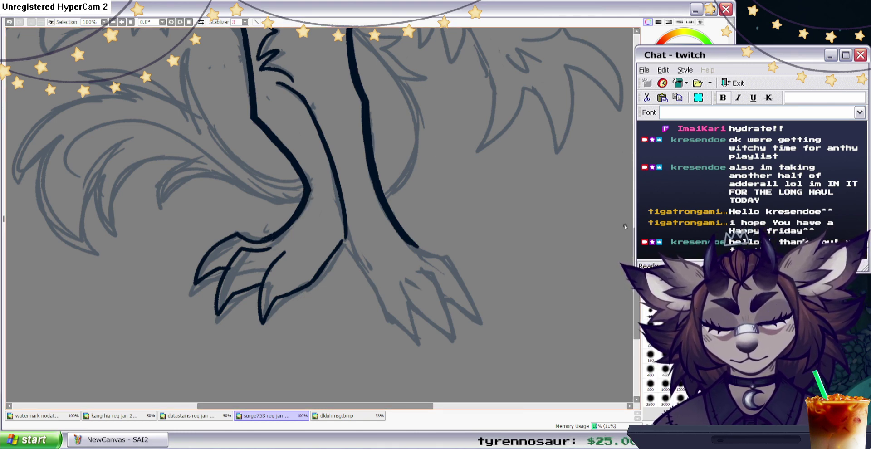
scroll(626, 207, down, 1)
drag(347, 226, 381, 303)
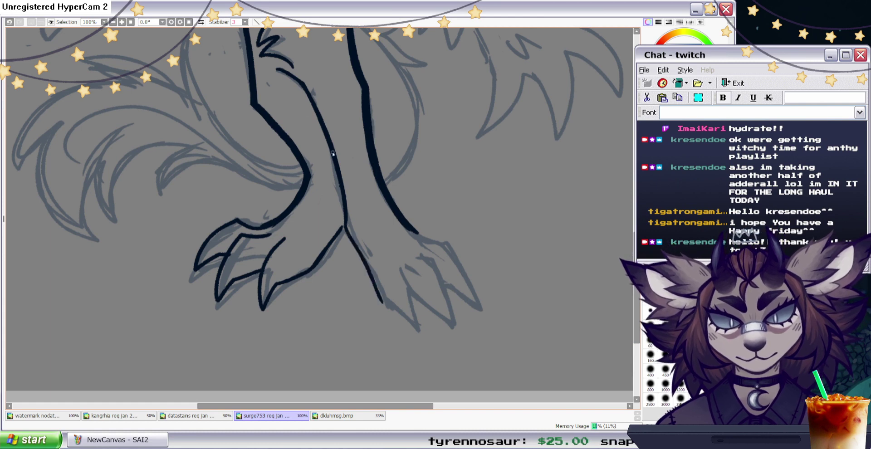
key(h)
click(10, 21)
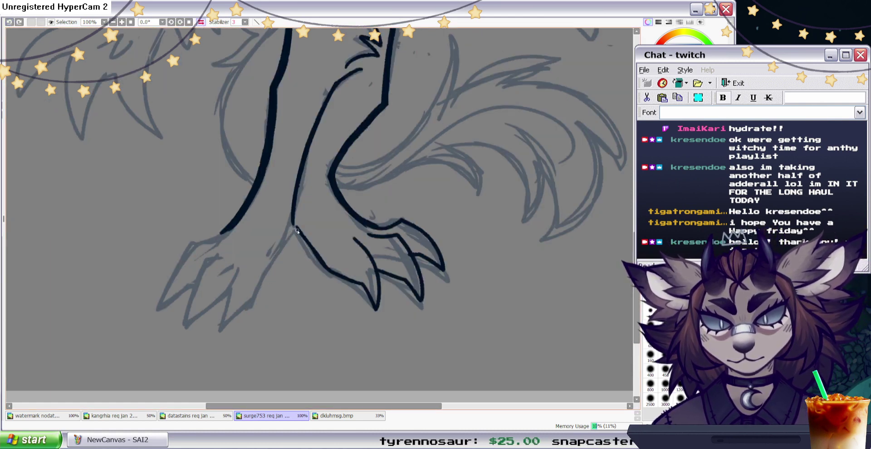
drag(294, 223, 255, 306)
key(ctrl+z)
drag(295, 224, 253, 306)
mouse_move(226, 230)
mouse_down()
mouse_move(187, 246)
mouse_move(193, 280)
mouse_up()
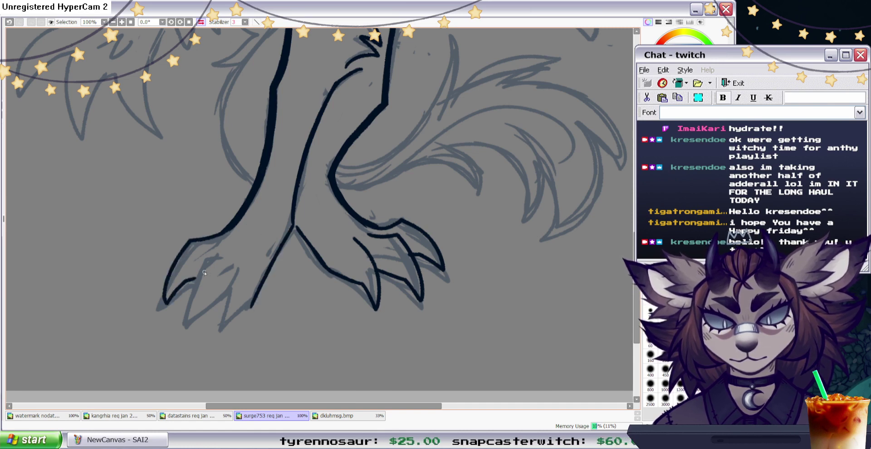
mouse_move(225, 247)
mouse_down()
mouse_move(194, 282)
mouse_move(234, 286)
mouse_move(226, 331)
mouse_move(242, 258)
mouse_up()
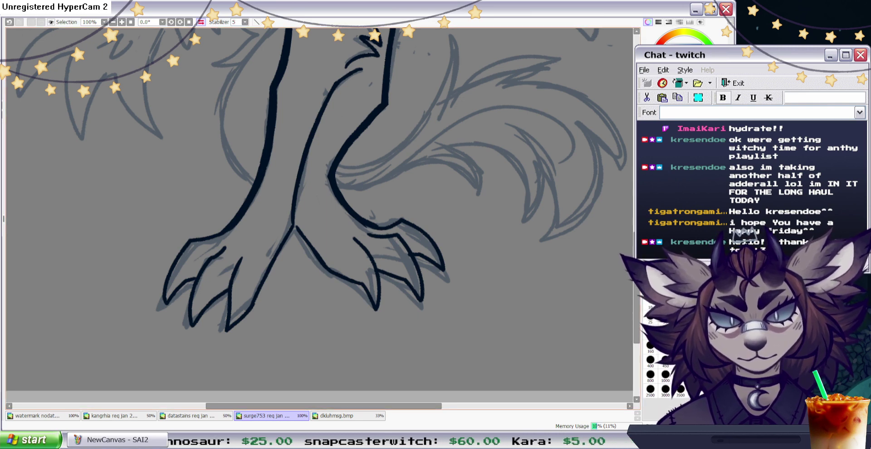
Thicken the outlines of the upper two clawed toes on the tail-side foot and trim their edges.
click(201, 22)
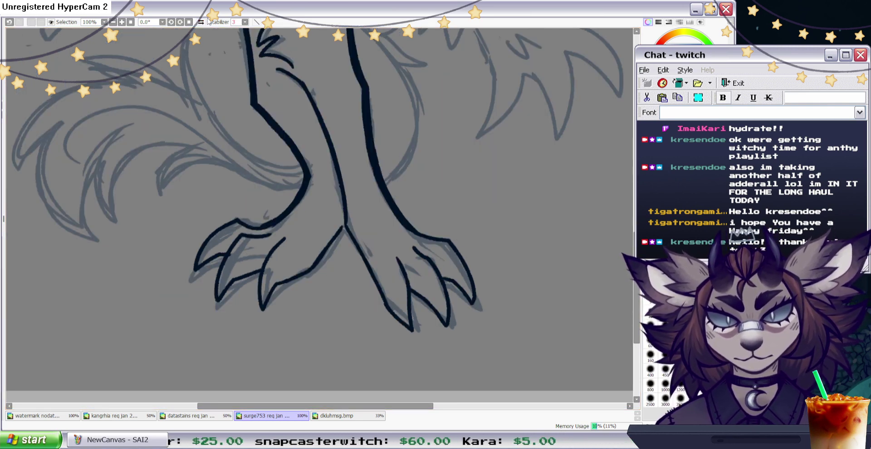
mouse_move(260, 224)
mouse_down()
mouse_move(279, 170)
mouse_move(275, 143)
mouse_up()
key(e)
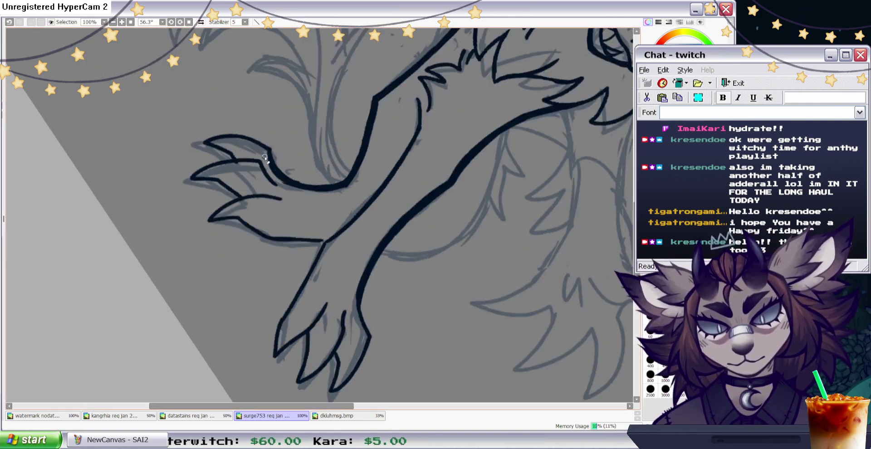
drag(273, 145, 292, 177)
key(b)
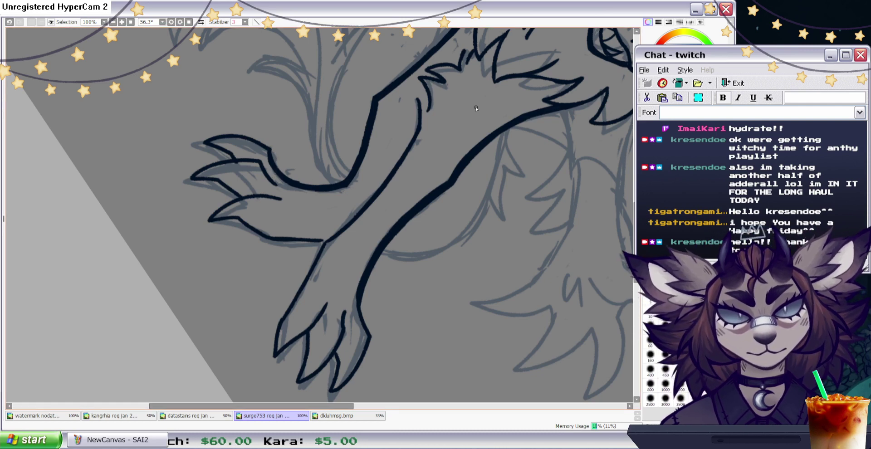
key(h)
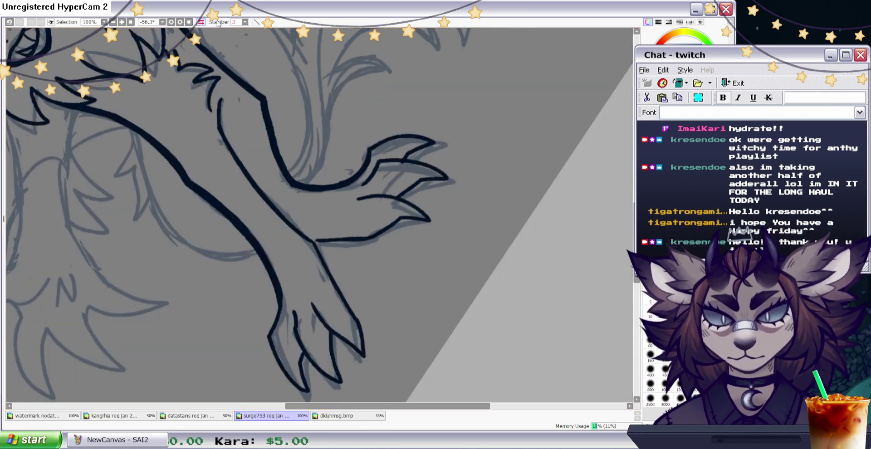
key(Delete)
key(Delete)
mouse_move(336, 168)
mouse_down()
mouse_move(338, 134)
mouse_move(363, 110)
mouse_move(357, 116)
mouse_move(388, 106)
mouse_up()
mouse_move(343, 132)
mouse_down()
mouse_move(397, 107)
mouse_move(376, 123)
mouse_up()
drag(393, 107, 375, 131)
mouse_move(350, 170)
mouse_down()
mouse_move(391, 132)
mouse_move(425, 134)
mouse_move(396, 146)
mouse_move(366, 177)
mouse_move(415, 173)
mouse_up()
click(201, 22)
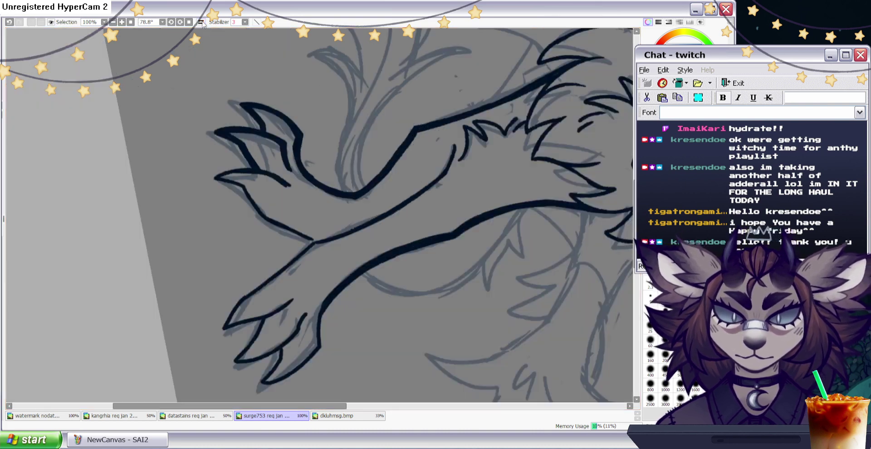
Thicken the third toe and inner edge of the tail-side foot, redoing one stroke, and add two short crease marks at the ankle.
drag(271, 176, 240, 176)
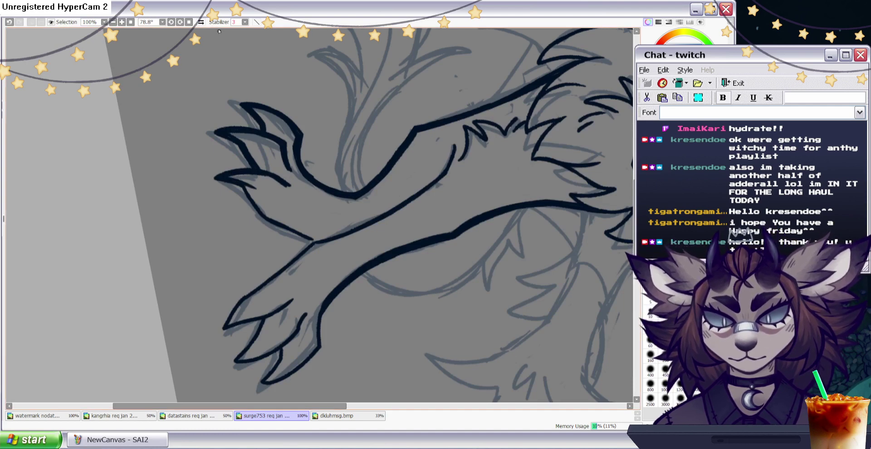
key(h)
key(Delete)
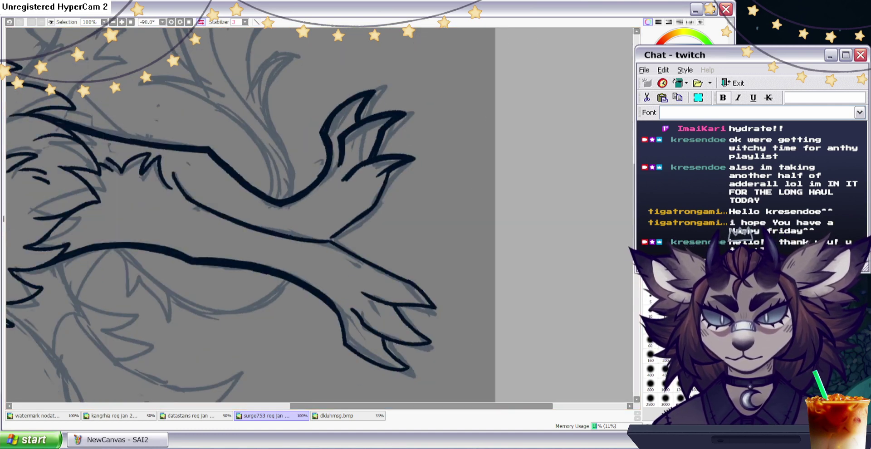
key(ctrl+z)
mouse_move(411, 160)
mouse_down()
mouse_move(389, 179)
mouse_move(377, 208)
mouse_up()
drag(637, 195, 636, 206)
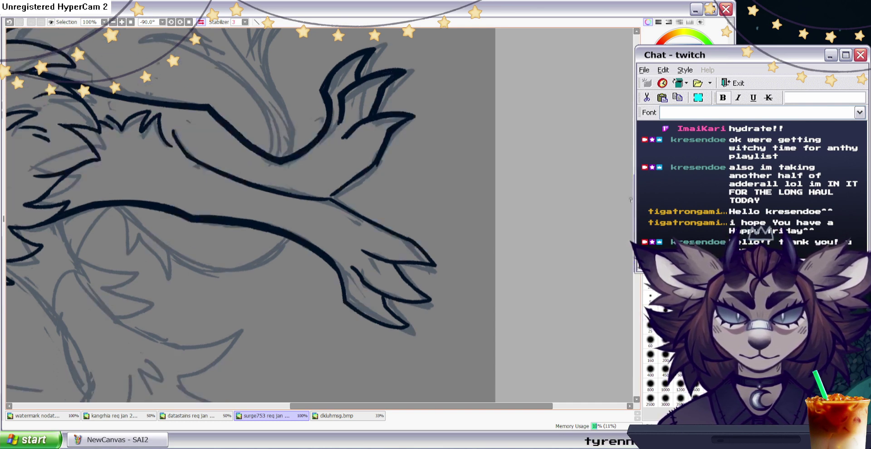
drag(329, 198, 375, 168)
drag(299, 164, 305, 159)
drag(303, 166, 317, 162)
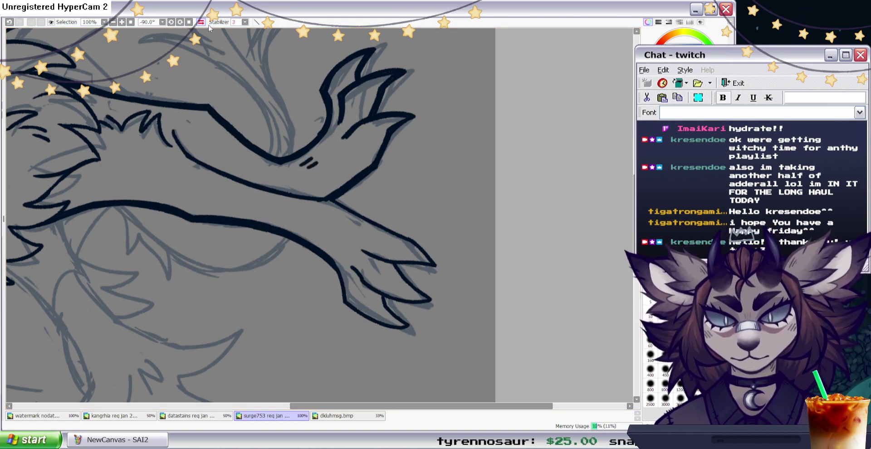
Thicken the other foot's inner edge from the leg junction to its first claw, then trim excess ink around the claw.
key(h)
drag(362, 130, 308, 121)
drag(372, 254, 302, 211)
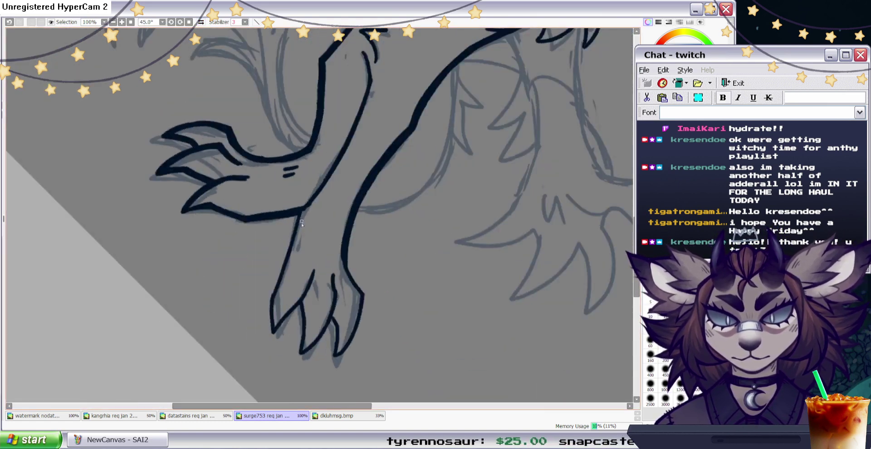
mouse_move(277, 288)
mouse_down()
mouse_move(307, 209)
mouse_move(343, 155)
mouse_up()
drag(300, 221, 275, 331)
key(e)
mouse_move(272, 284)
mouse_down()
mouse_move(270, 334)
mouse_move(300, 298)
mouse_up()
key(b)
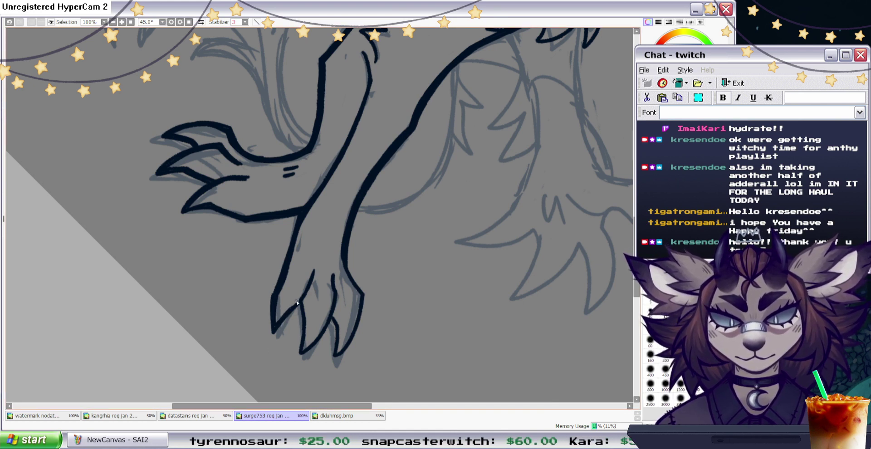
drag(274, 326, 313, 271)
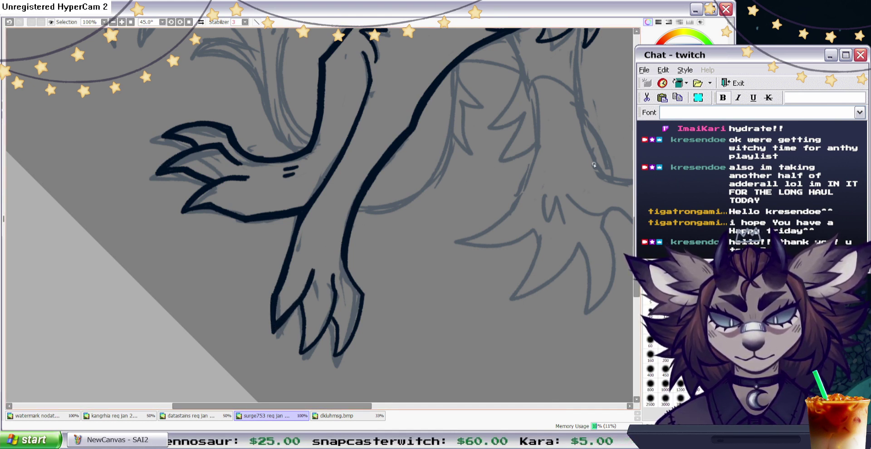
key(e)
key(n)
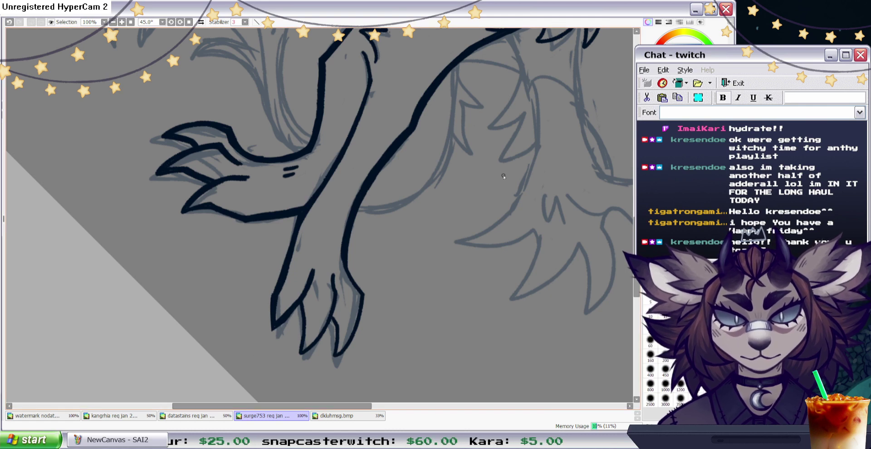
drag(304, 301, 305, 322)
Thicken the remaining clawed toes and outer edge of the foot opposite the tail, tapering the toe divider with the eraser.
key(h)
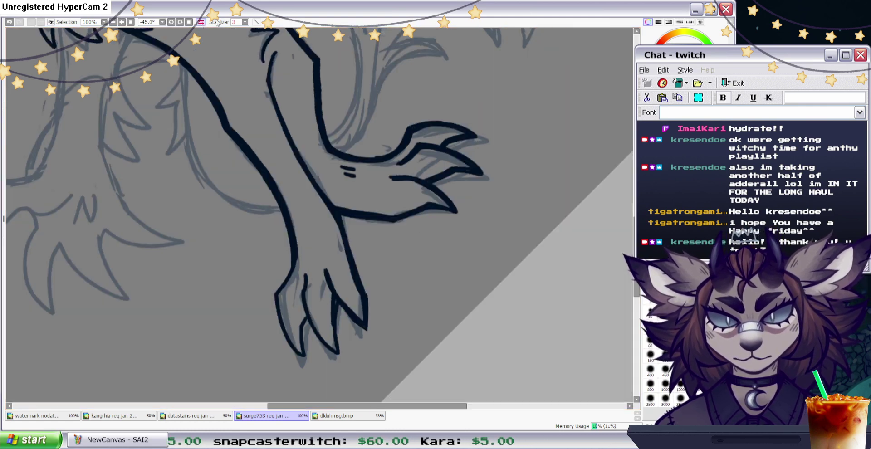
drag(636, 285, 636, 290)
scroll(427, 185, down, 2)
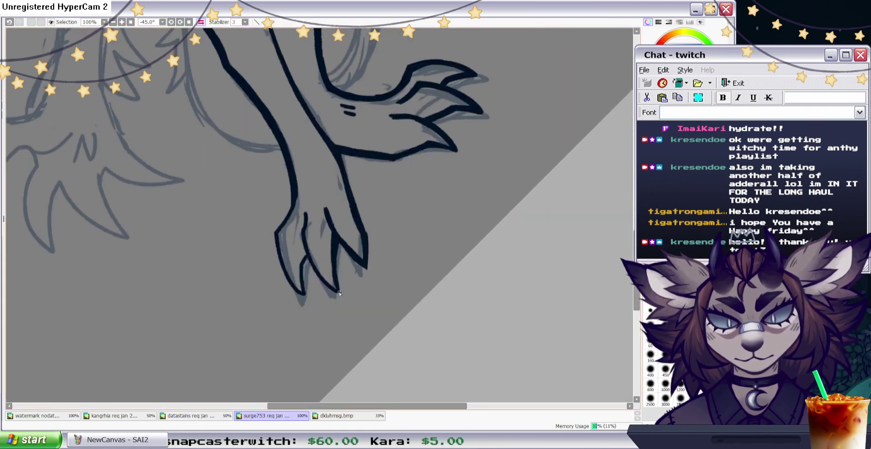
mouse_move(338, 290)
mouse_down()
mouse_move(308, 227)
mouse_move(321, 273)
mouse_up()
drag(308, 236, 307, 204)
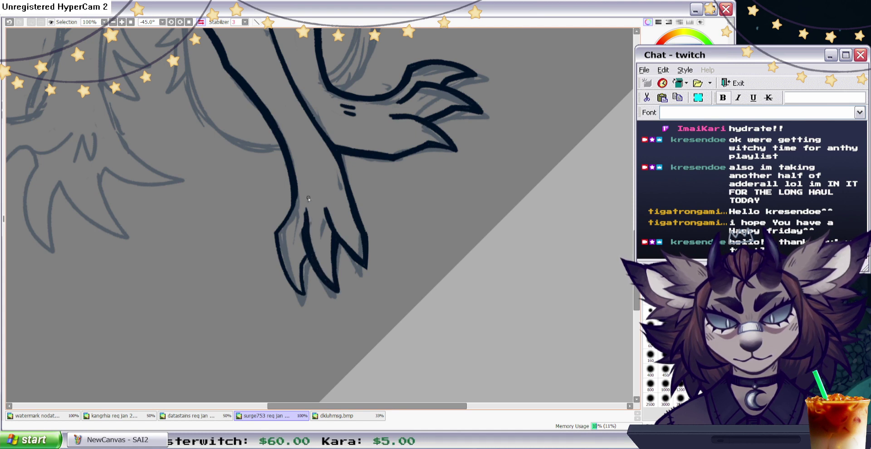
mouse_move(304, 231)
mouse_down()
mouse_move(304, 209)
mouse_move(276, 229)
mouse_move(300, 292)
mouse_move(294, 287)
mouse_up()
mouse_move(276, 232)
mouse_down()
mouse_move(299, 292)
mouse_move(308, 259)
mouse_up()
key(e)
mouse_move(305, 204)
mouse_down()
mouse_move(313, 235)
mouse_move(302, 223)
mouse_move(302, 239)
mouse_up()
key(n)
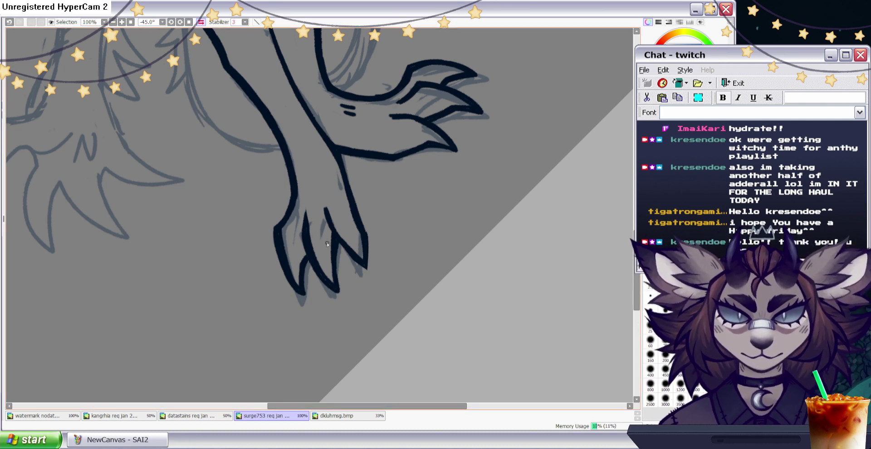
drag(304, 235, 303, 209)
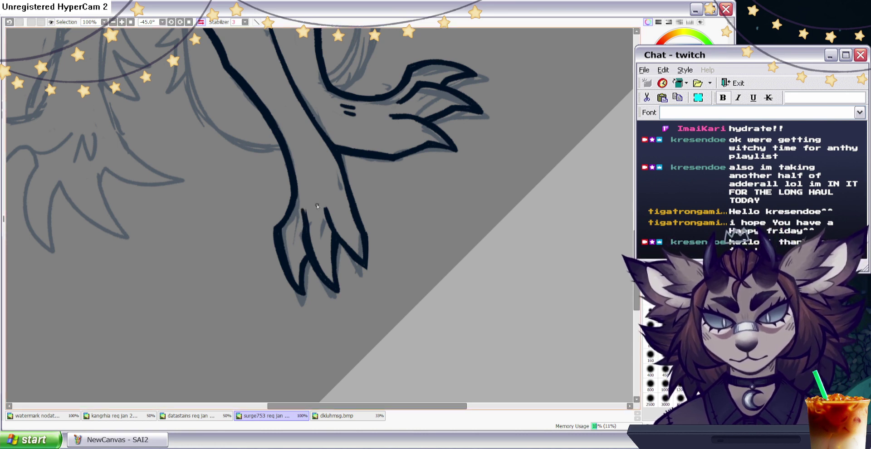
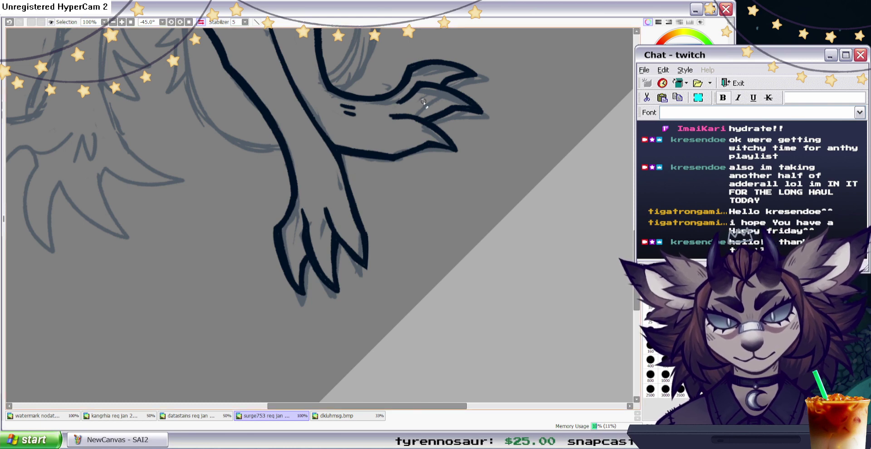
Trim and taper the upper end of the line separating the two legs.
drag(636, 270, 636, 249)
key(e)
drag(272, 101, 281, 150)
drag(272, 108, 278, 88)
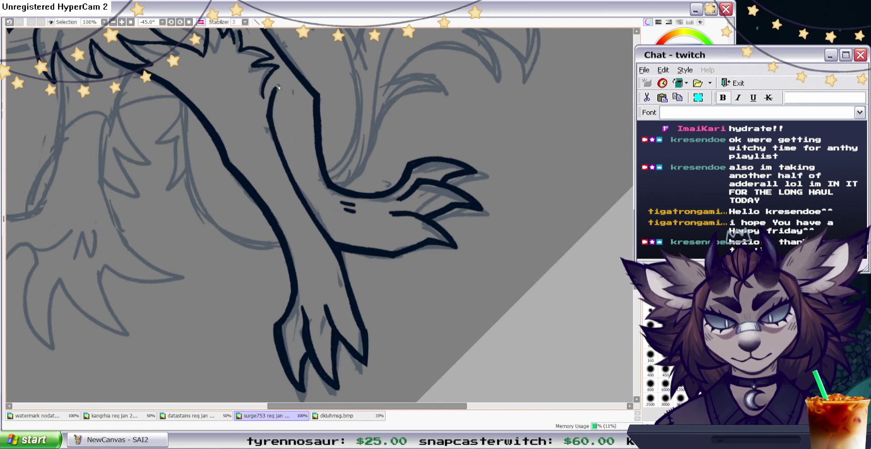
Ink the upper outline of the arm opposite the tail and its underside with jagged fur tufts below the ruff.
key(Home)
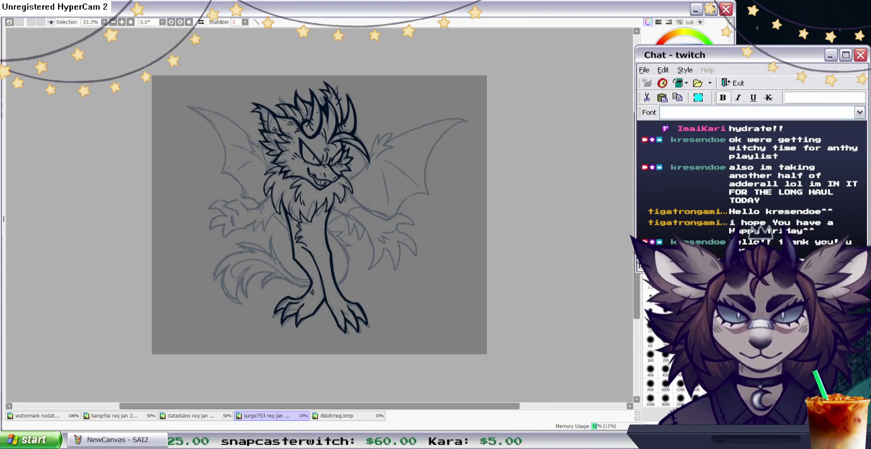
key(Page_Up)
key(Page_Up)
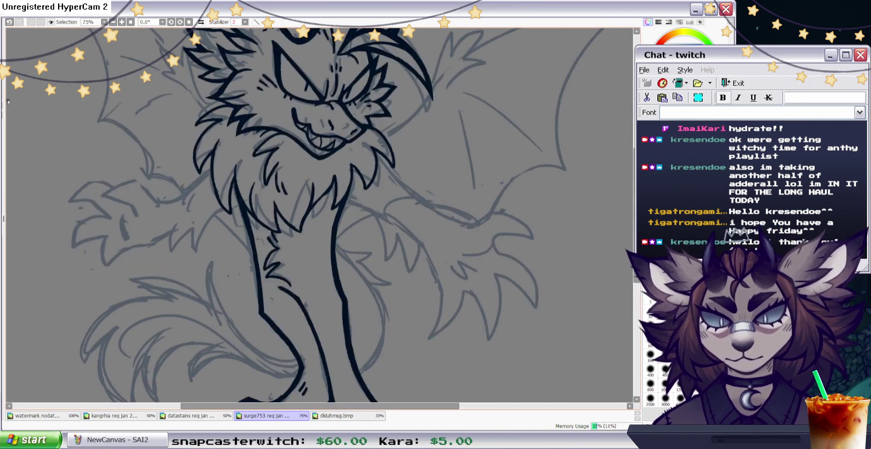
drag(635, 195, 630, 206)
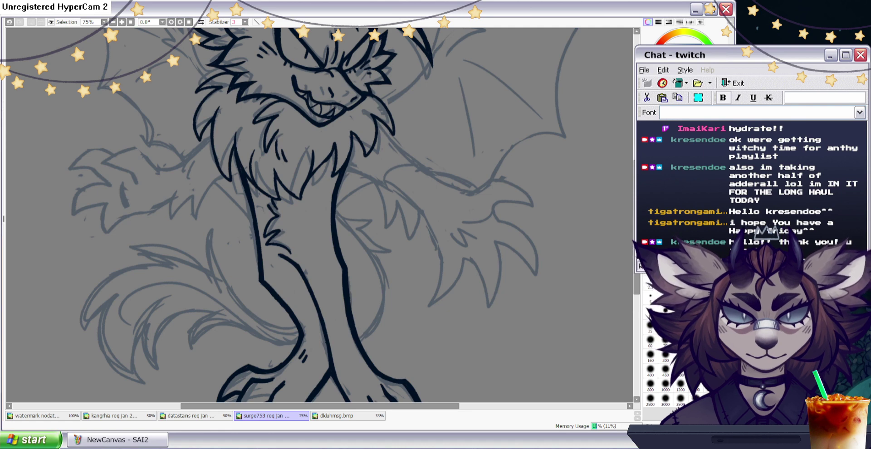
key(h)
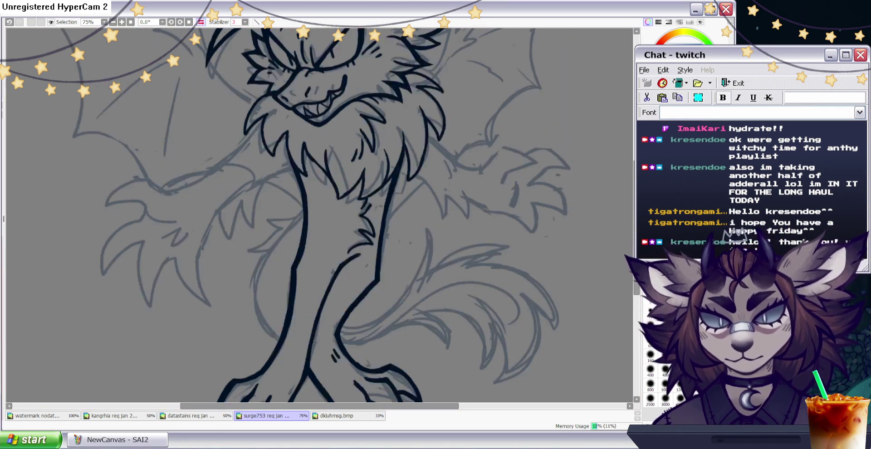
drag(263, 118, 148, 193)
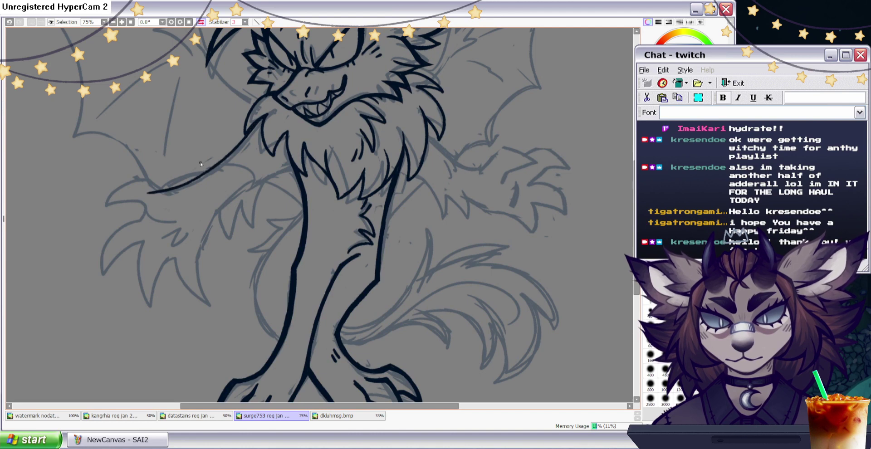
drag(291, 168, 260, 227)
mouse_move(267, 195)
mouse_down()
mouse_move(248, 222)
mouse_move(232, 206)
mouse_up()
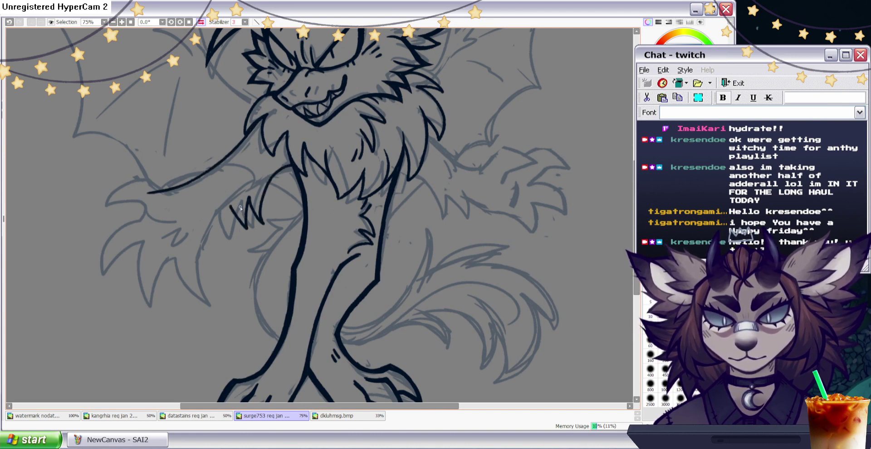
drag(231, 205, 212, 217)
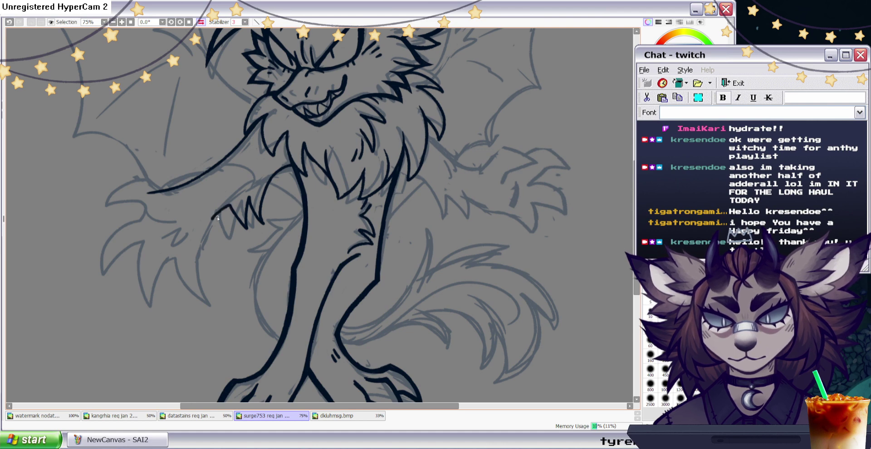
Trim the wrist line, ink the hand's thumb and first clawed finger, and add short crease marks on the upper arm.
key(e)
mouse_move(162, 195)
mouse_down()
mouse_move(144, 180)
mouse_move(106, 203)
mouse_move(137, 220)
mouse_up()
key(b)
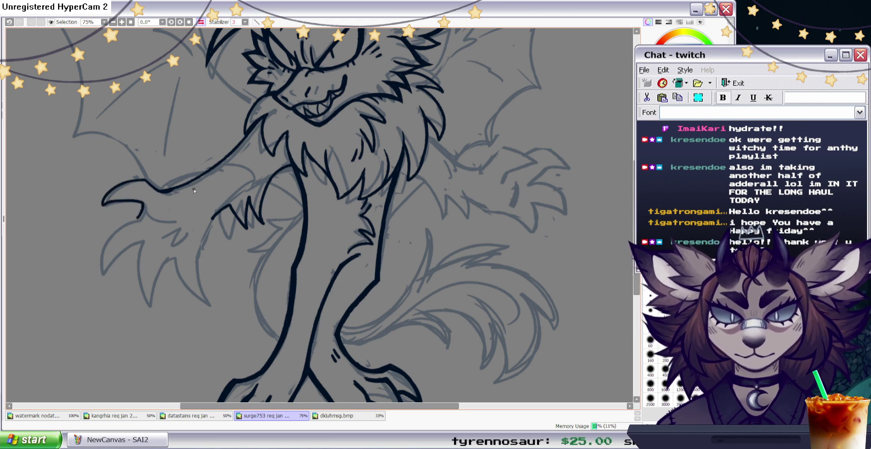
drag(227, 167, 242, 169)
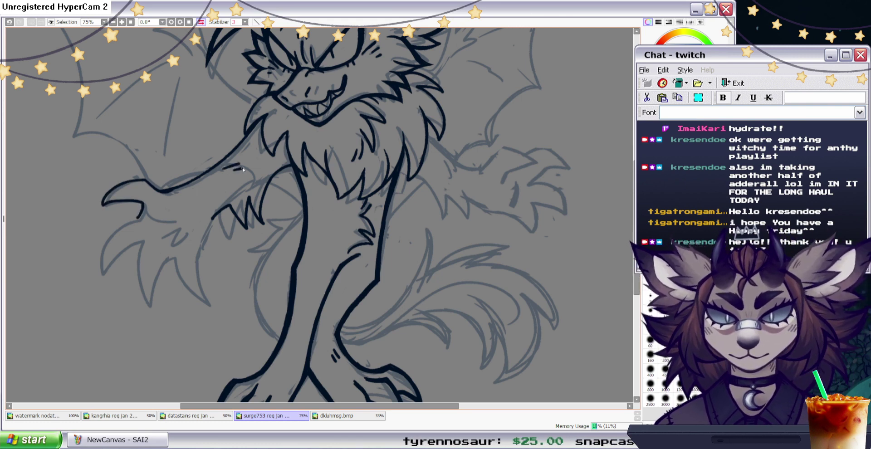
mouse_move(141, 213)
mouse_down()
mouse_move(108, 280)
mouse_move(141, 243)
mouse_up()
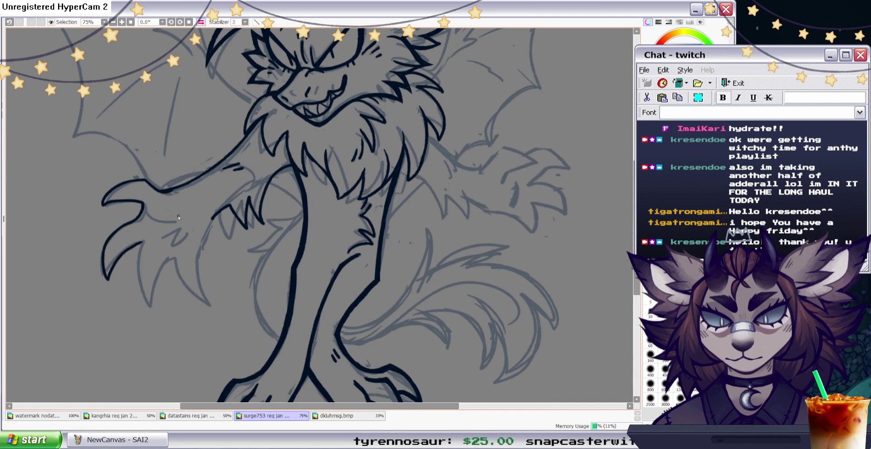
drag(144, 206, 173, 214)
Ink the remaining clawed fingers and the lower edge of the hand up to the forearm fur, redoing an undone stroke.
click(201, 22)
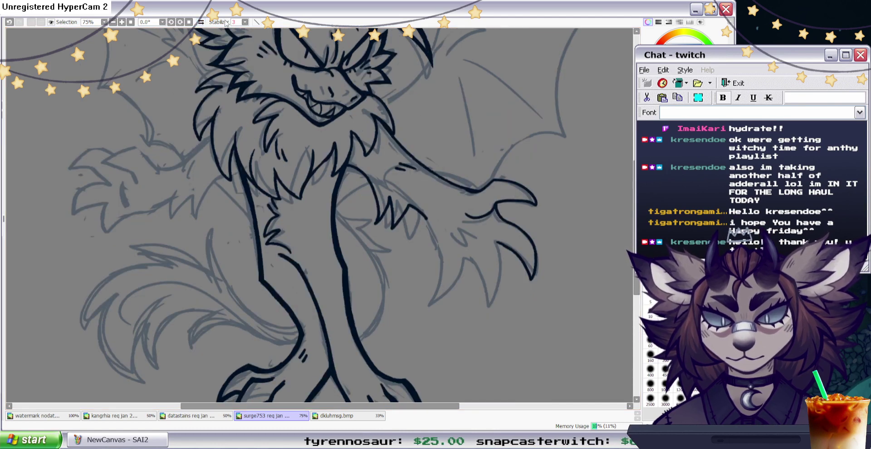
drag(276, 47, 20, 101)
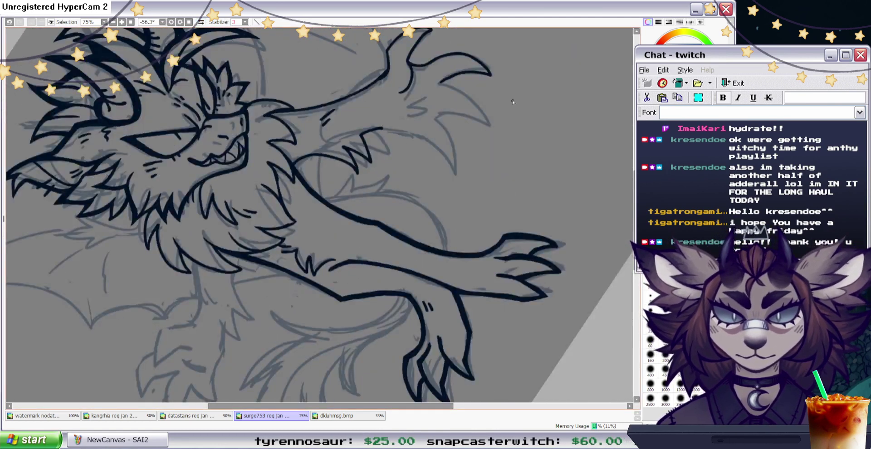
click(201, 22)
drag(152, 119, 200, 116)
key(ctrl+z)
mouse_move(198, 83)
mouse_down()
mouse_move(154, 123)
mouse_move(196, 112)
mouse_move(211, 133)
mouse_move(260, 128)
mouse_up()
Thicken the hand's lower edge near the forearm fur and add short crease marks across the back of the hand opposite the tail.
key(Home)
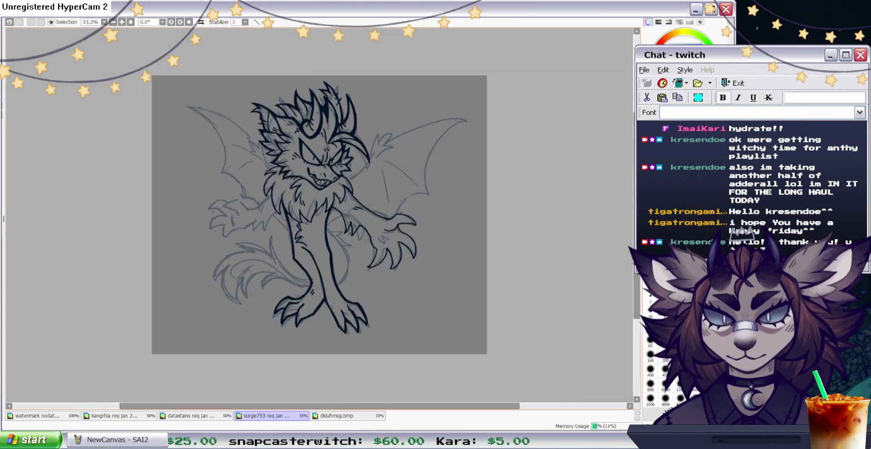
key(Page_Up)
key(Page_Up)
key(Page_Up)
key(Delete)
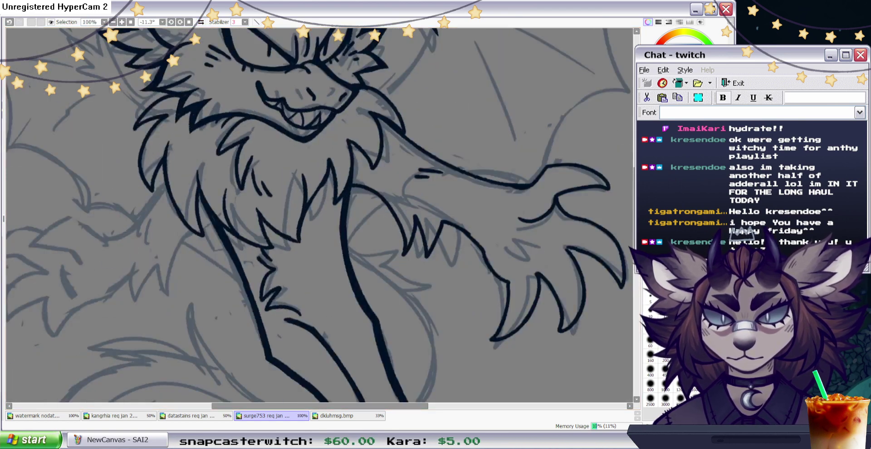
key(e)
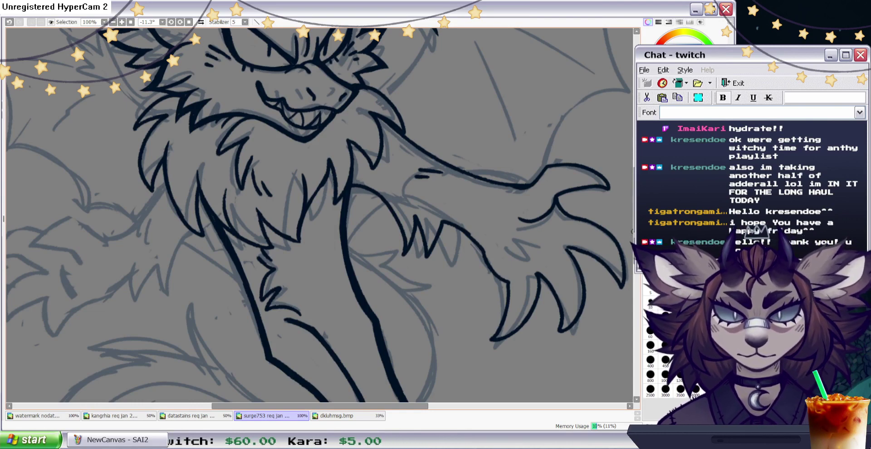
key(h)
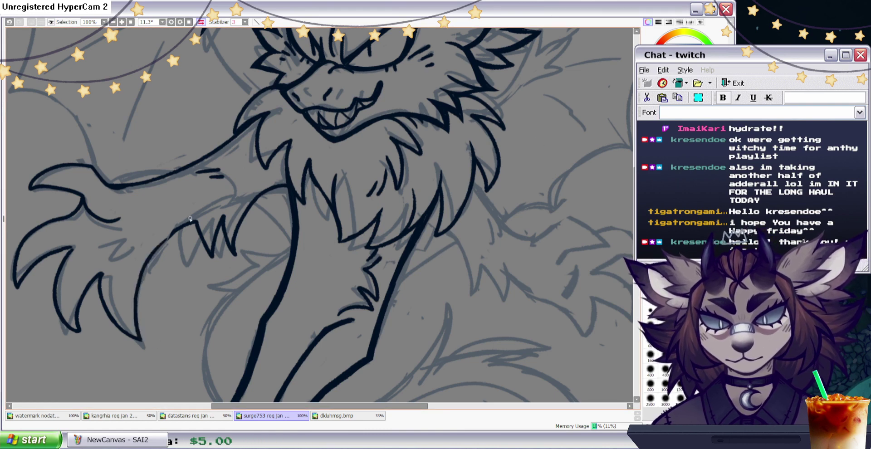
drag(159, 244, 178, 227)
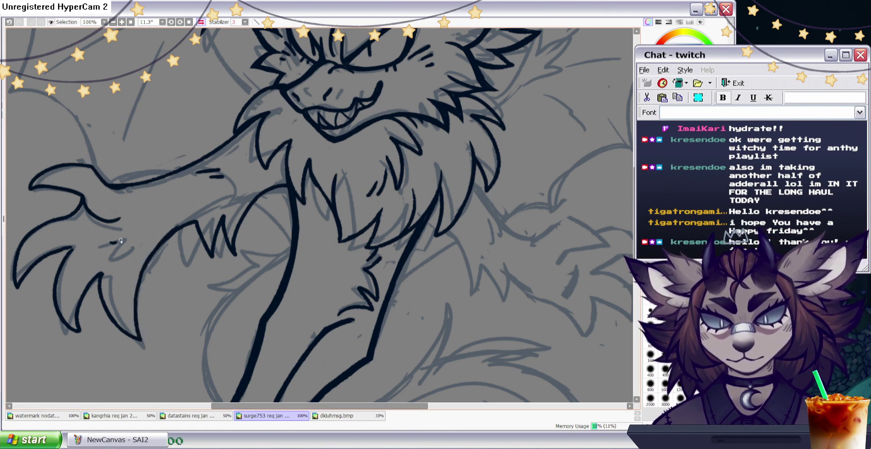
drag(111, 243, 135, 239)
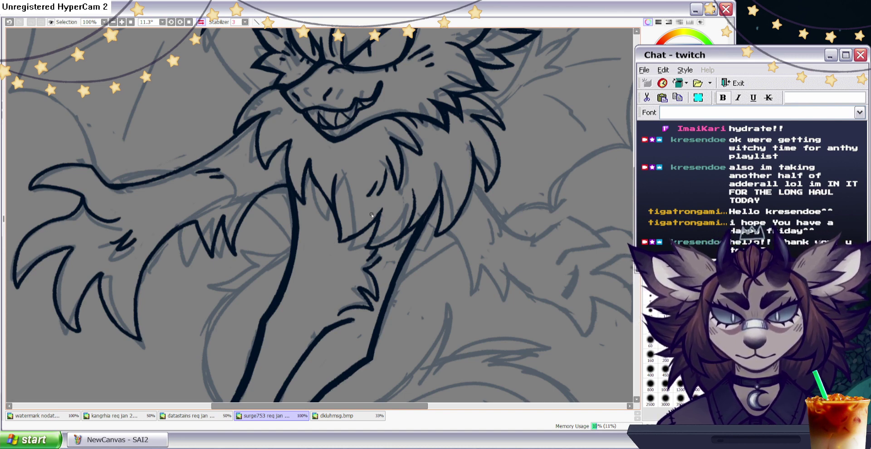
Erase rough stroke ends and thin the outlines of the ruff tufts over the tail-side shoulder.
drag(338, 406, 384, 406)
click(200, 21)
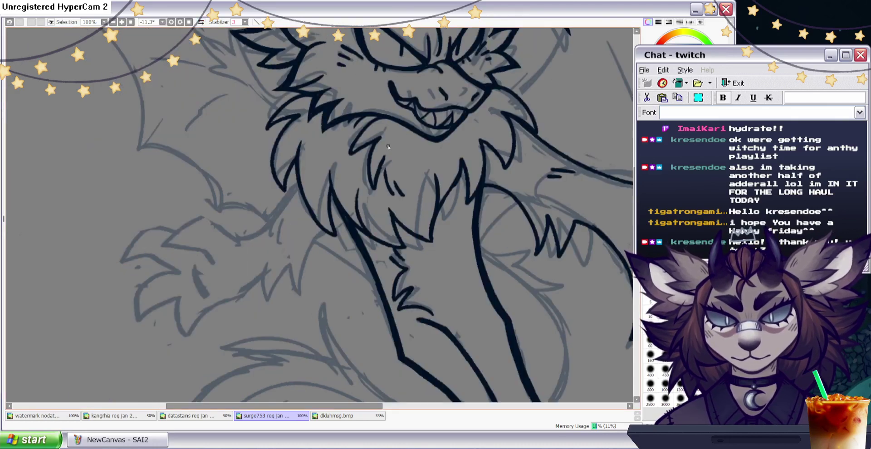
key(e)
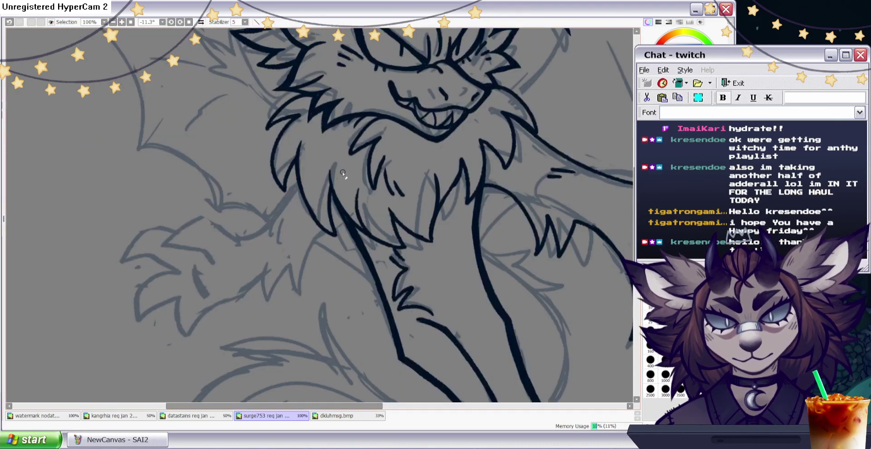
drag(355, 124, 360, 117)
key(n)
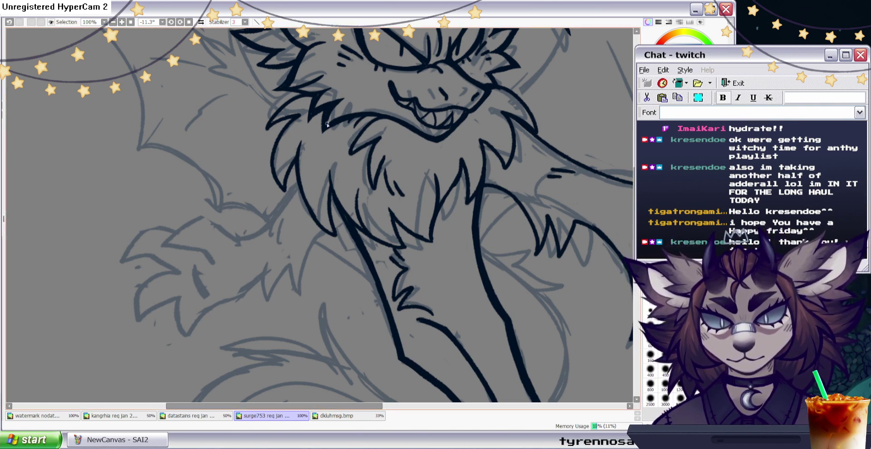
key(e)
mouse_move(302, 138)
mouse_down()
mouse_move(283, 191)
mouse_move(297, 160)
mouse_up()
key(e)
mouse_move(283, 187)
mouse_down()
mouse_move(304, 153)
mouse_move(297, 172)
mouse_move(309, 215)
mouse_up()
key(e)
mouse_move(300, 155)
mouse_down()
mouse_move(327, 200)
mouse_move(326, 186)
mouse_move(297, 169)
mouse_move(336, 243)
mouse_move(326, 156)
mouse_move(332, 206)
mouse_move(293, 161)
mouse_move(295, 171)
mouse_move(300, 146)
mouse_up()
Re-ink the tapered lower tufts of the ruff between the tail-side shoulder and the leg.
key(n)
drag(311, 214, 334, 229)
mouse_move(298, 190)
mouse_down()
mouse_move(334, 230)
mouse_move(331, 187)
mouse_move(328, 221)
mouse_up()
drag(330, 193, 336, 231)
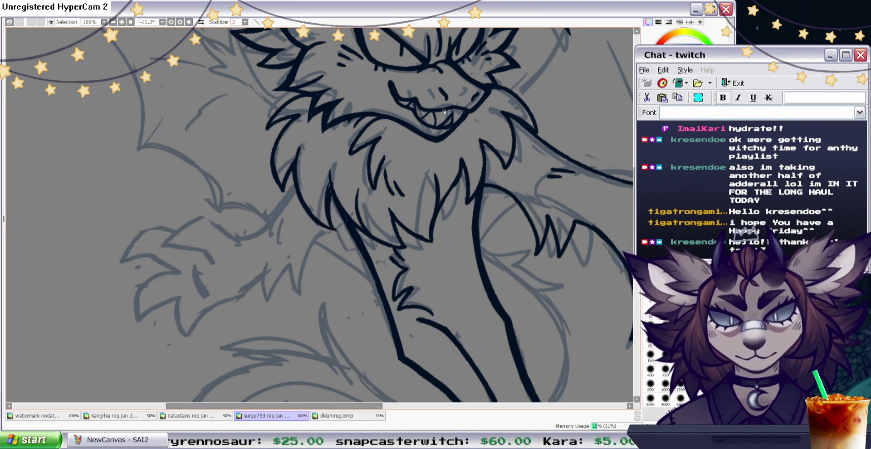
drag(297, 160, 311, 135)
mouse_move(336, 198)
mouse_down()
mouse_move(333, 158)
mouse_move(333, 203)
mouse_up()
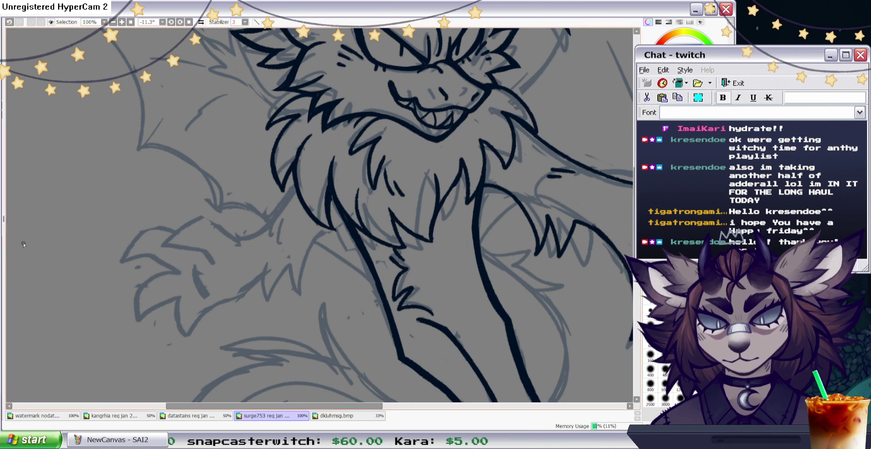
Ink the tail-side arm's upper outline and jagged underside fur, and add short crease marks on the upper arm, redoing undone strokes.
drag(292, 172, 232, 247)
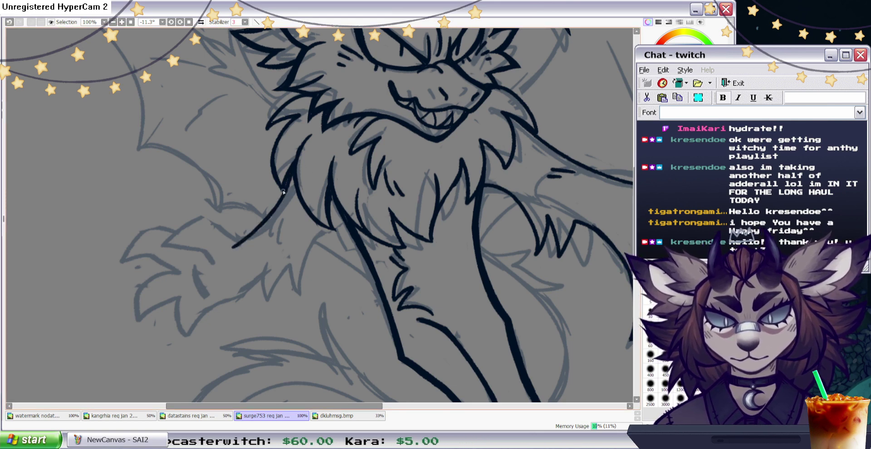
mouse_move(345, 222)
mouse_down()
mouse_move(312, 283)
mouse_move(295, 258)
mouse_move(270, 301)
mouse_up()
mouse_move(281, 205)
mouse_down()
mouse_move(277, 232)
mouse_move(274, 225)
mouse_up()
click(9, 22)
click(9, 22)
drag(284, 219, 279, 232)
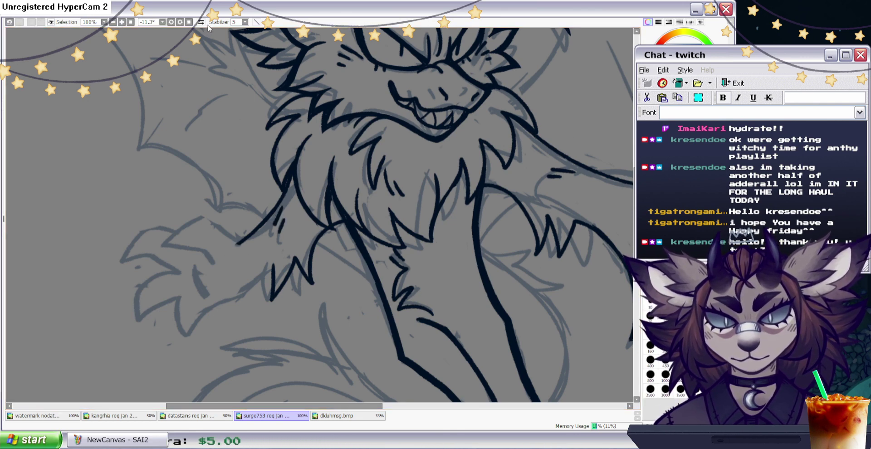
Thicken the tail-side arm's upper outline from the ruff to the wrist.
key(h)
key(b)
key(h)
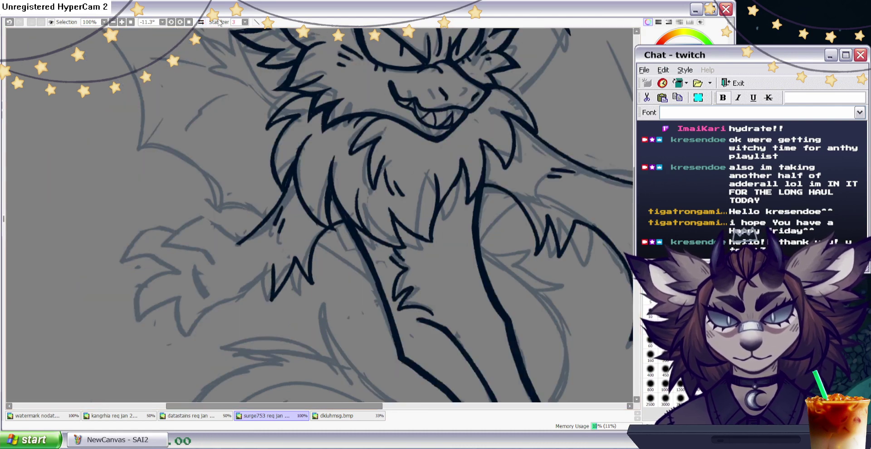
drag(282, 194, 256, 227)
mouse_move(295, 179)
mouse_down()
mouse_move(267, 219)
mouse_move(239, 241)
mouse_move(282, 194)
mouse_up()
key(b)
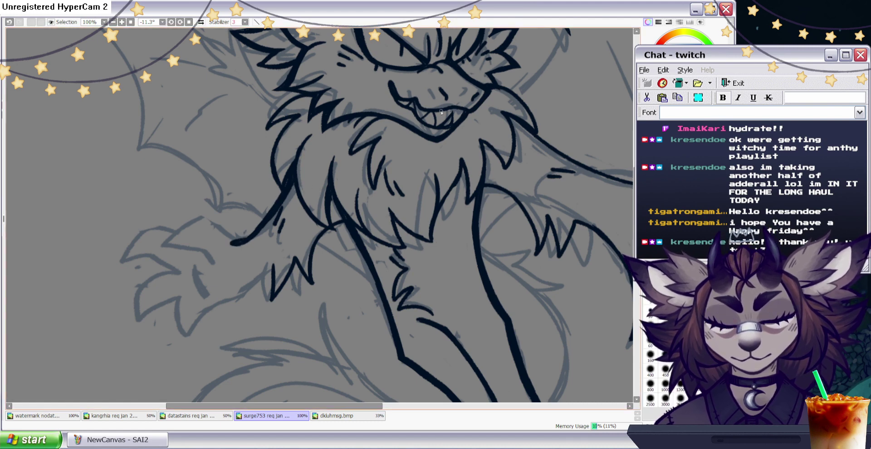
mouse_move(332, 202)
mouse_down()
mouse_move(333, 221)
mouse_move(341, 216)
mouse_up()
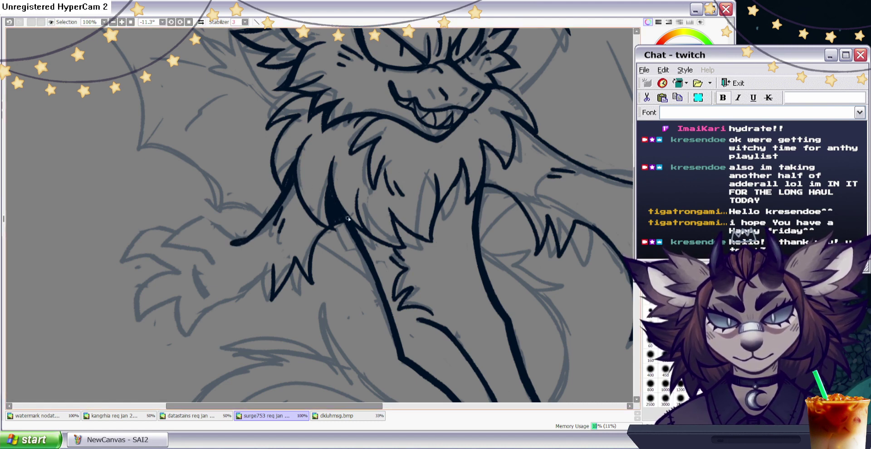
scroll(515, 226, down, 3)
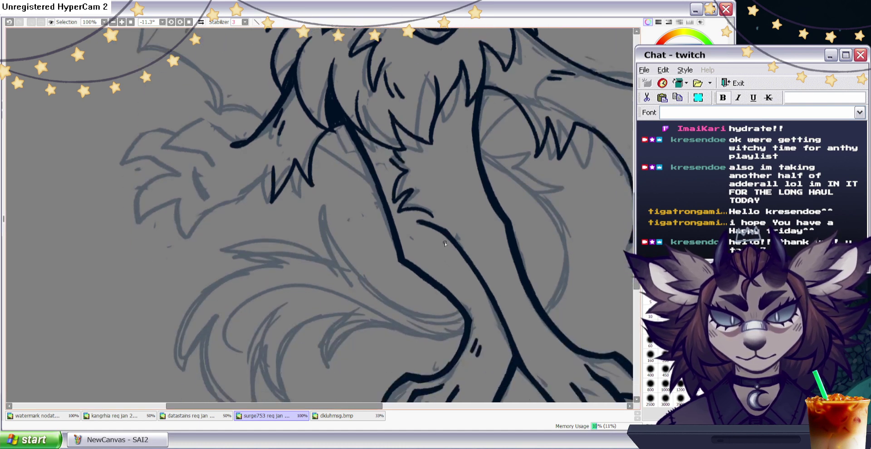
key(ctrl+z)
Trim the wrist end of the tail-side arm's upper outline and smooth its edge toward the upper arm.
mouse_move(252, 146)
mouse_down()
mouse_move(221, 144)
mouse_move(241, 140)
mouse_up()
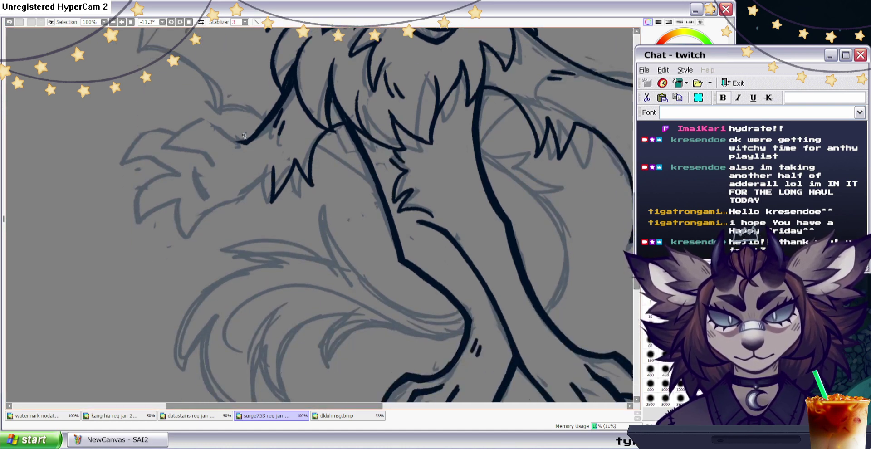
click(671, 182)
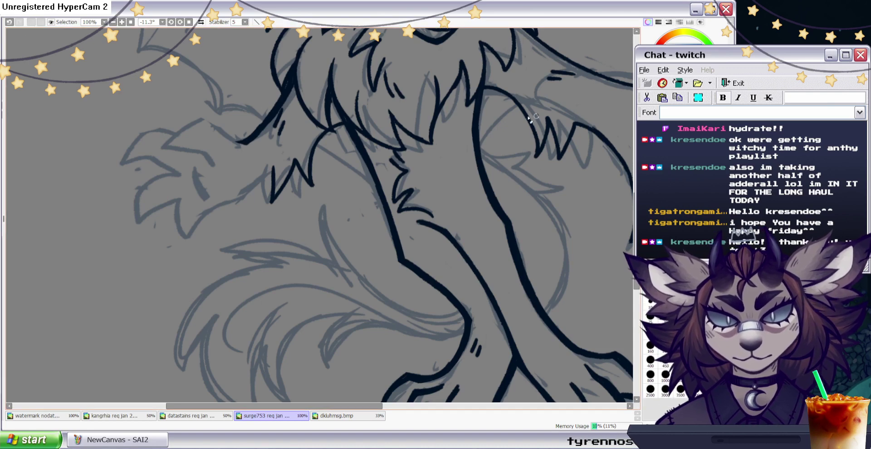
drag(248, 136, 269, 111)
scroll(447, 110, up, 2)
drag(264, 151, 282, 122)
Ink the tail-side hand's thumb, clawed fingers and lower edge up to the forearm fur, redoing undone strokes.
click(671, 181)
mouse_move(244, 171)
mouse_down()
mouse_move(212, 152)
mouse_move(173, 175)
mouse_move(196, 169)
mouse_move(214, 183)
mouse_move(244, 170)
mouse_move(215, 158)
mouse_move(168, 174)
mouse_move(195, 170)
mouse_move(216, 191)
mouse_up()
key(ctrl+z)
mouse_move(176, 161)
mouse_down()
mouse_move(130, 179)
mouse_move(182, 205)
mouse_up()
click(9, 22)
mouse_move(174, 162)
mouse_down()
mouse_move(123, 187)
mouse_move(186, 200)
mouse_move(144, 266)
mouse_move(190, 228)
mouse_move(201, 247)
mouse_move(271, 203)
mouse_up()
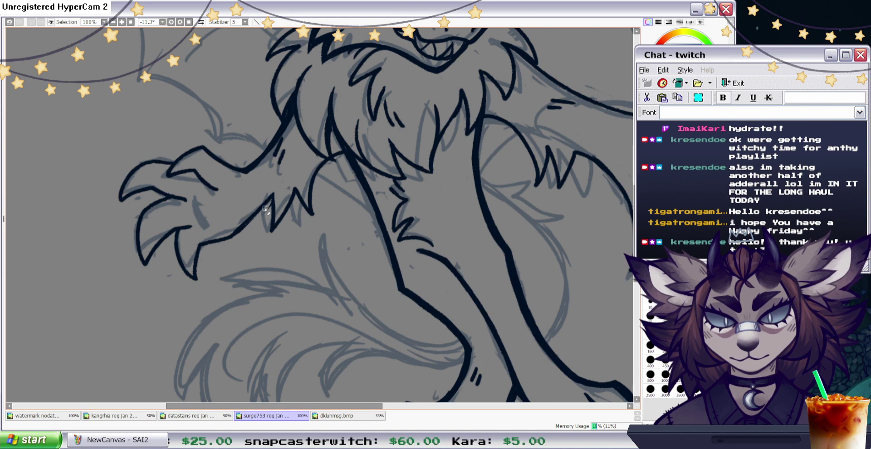
Refine the tail-side forearm's lower edge where it meets the fur tufts and add crease marks on the hand.
drag(242, 233, 269, 202)
click(666, 137)
click(671, 140)
drag(226, 235, 286, 179)
click(666, 136)
drag(195, 199, 214, 222)
mouse_move(198, 220)
mouse_down()
mouse_move(215, 232)
mouse_move(273, 202)
mouse_up()
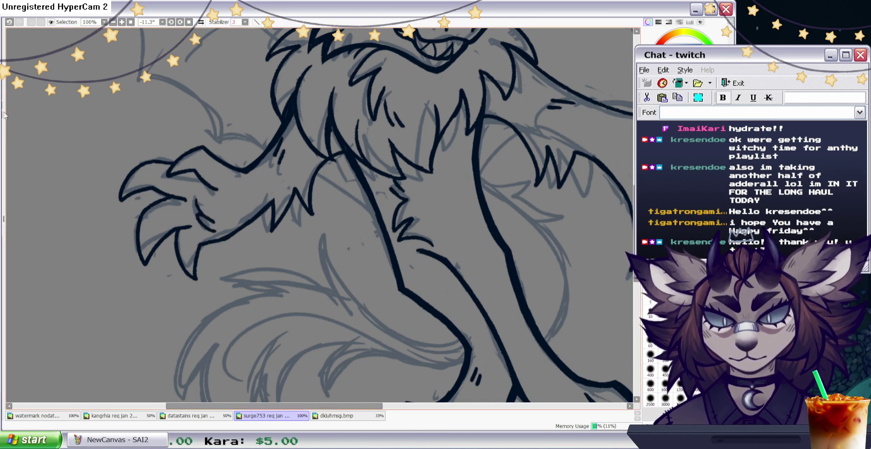
Erase and redraw the pointed fur tufts at the lower centre of the chest ruff.
key(Home)
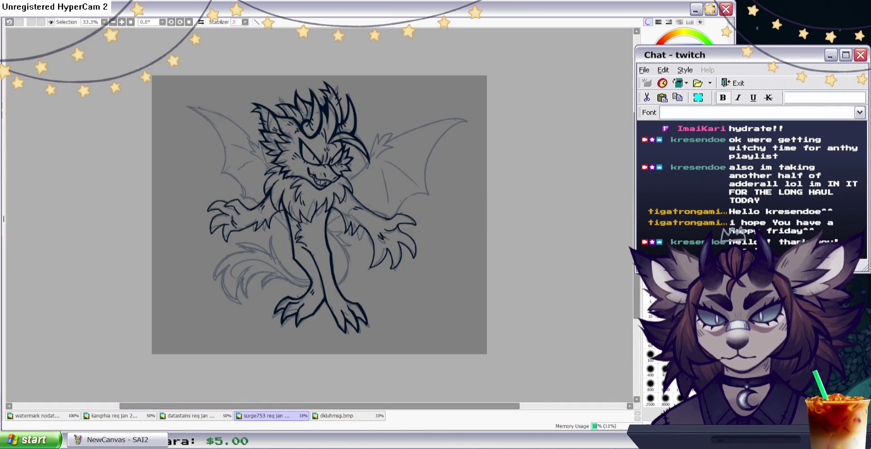
key(Page_Up)
key(Page_Up)
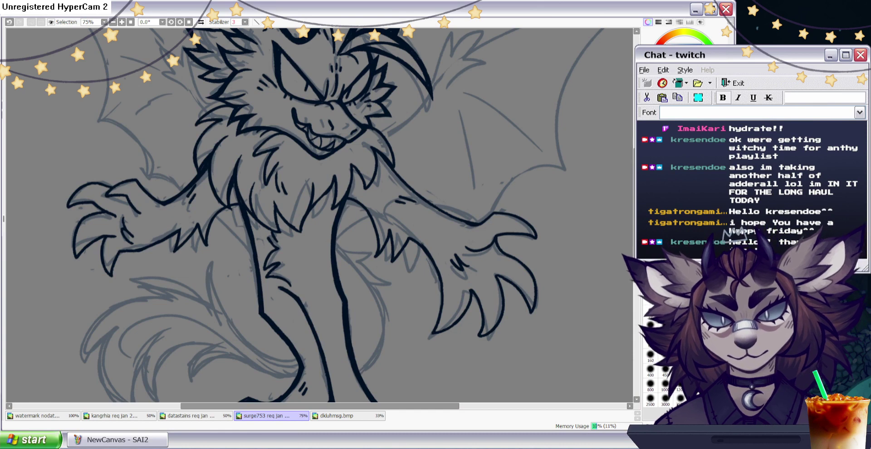
key(e)
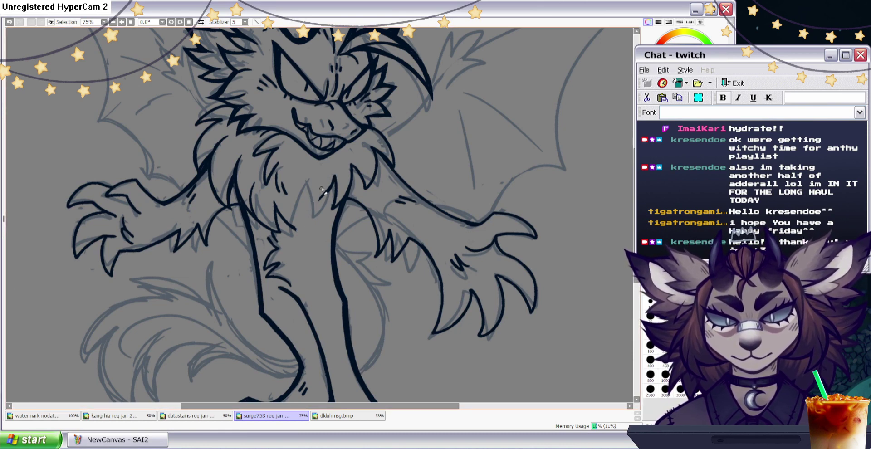
mouse_move(336, 176)
mouse_down()
mouse_move(333, 211)
mouse_move(327, 185)
mouse_up()
key(n)
drag(327, 185, 313, 231)
mouse_move(296, 202)
mouse_down()
mouse_move(295, 229)
mouse_move(277, 212)
mouse_move(293, 225)
mouse_move(295, 208)
mouse_move(290, 243)
mouse_up()
key(e)
key(n)
drag(303, 207, 297, 243)
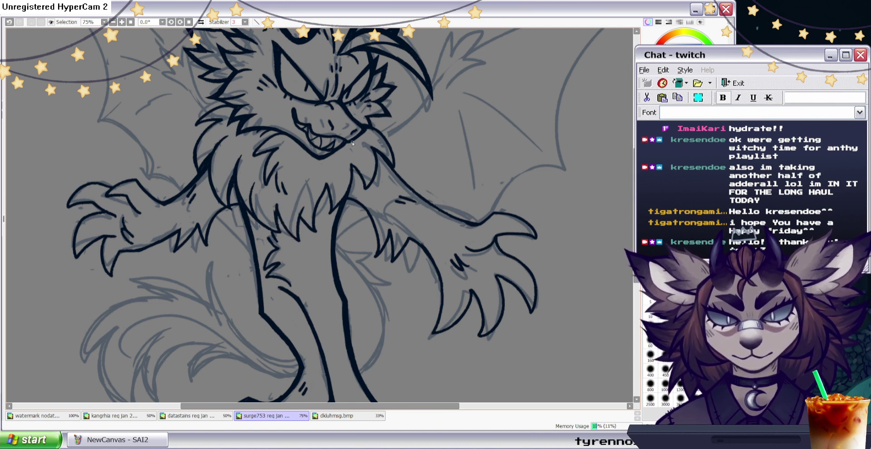
Clean up and re-ink the chest ruff tuft nearest the tail-side leg, and undo a stroke beside the opposite shoulder.
key(e)
mouse_move(277, 204)
mouse_down()
mouse_move(291, 227)
mouse_move(275, 229)
mouse_up()
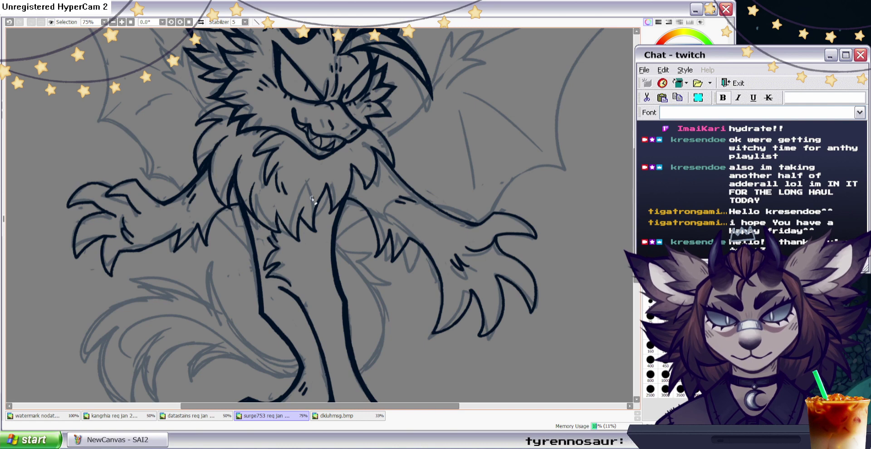
key(n)
drag(275, 197, 278, 220)
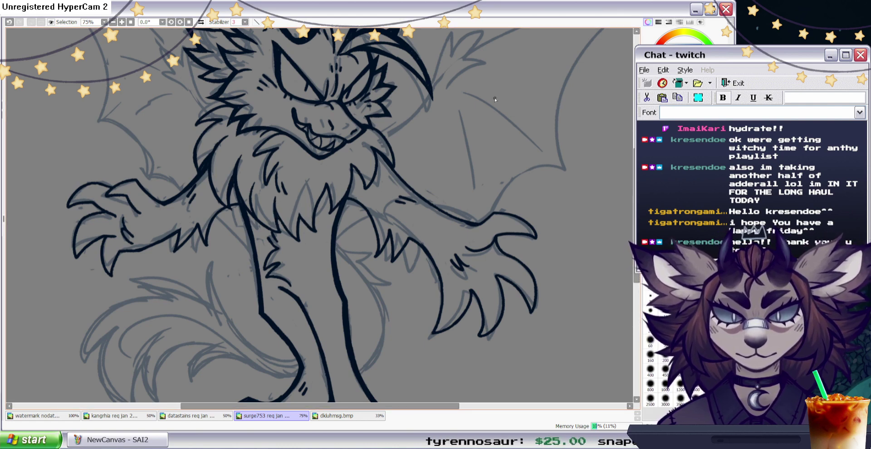
drag(383, 136, 400, 125)
key(ctrl+z)
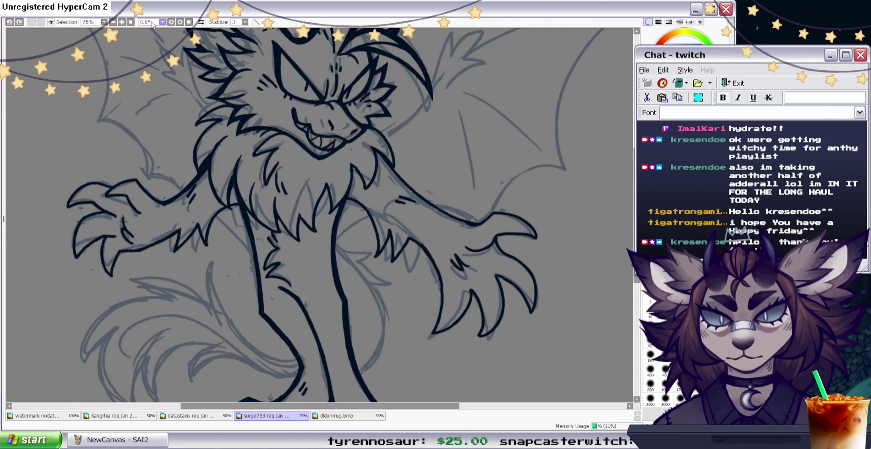
Thicken the upper outline of the arm opposite the tail between the ruff and the wrist.
key(h)
key(Page_Up)
mouse_move(121, 230)
mouse_down()
mouse_move(210, 172)
mouse_move(181, 195)
mouse_move(228, 154)
mouse_move(198, 183)
mouse_move(244, 128)
mouse_up()
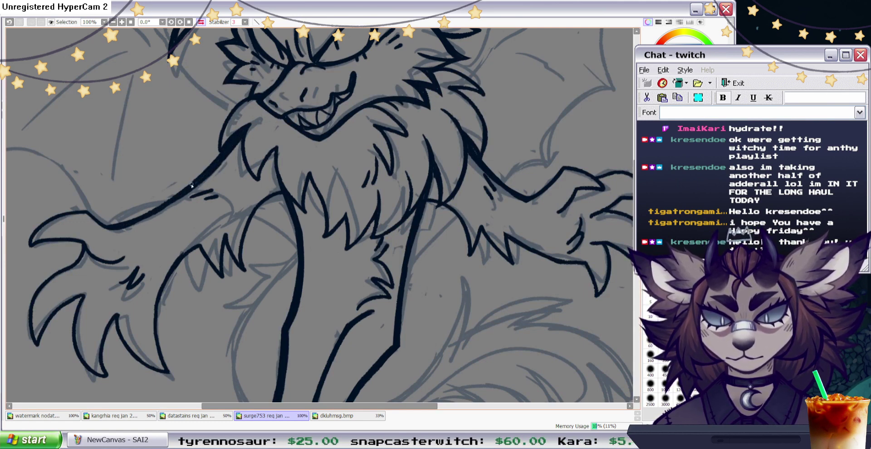
key(h)
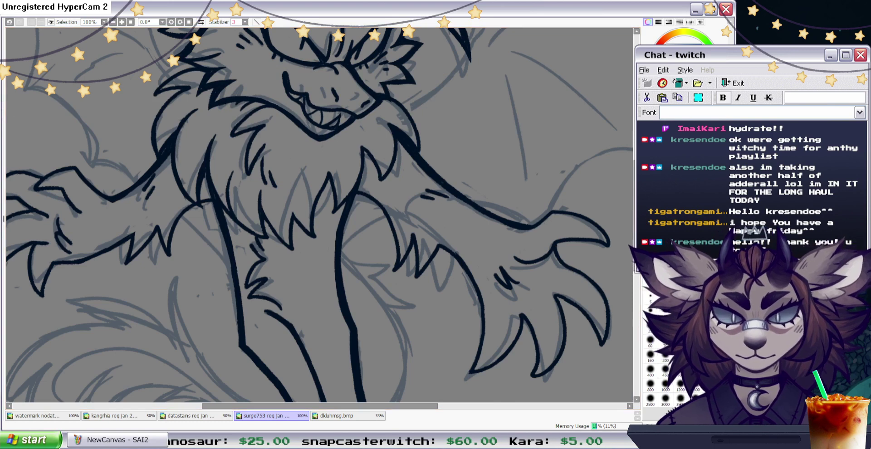
key(Delete)
key(Delete)
key(Delete)
mouse_move(486, 116)
mouse_down()
mouse_move(530, 74)
mouse_move(510, 81)
mouse_move(578, 84)
mouse_move(535, 103)
mouse_move(572, 85)
mouse_up()
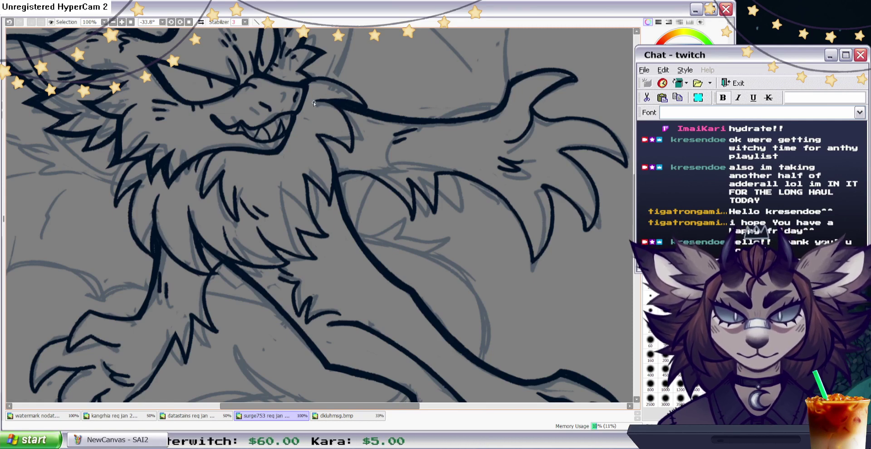
Thicken and taper the chest ruff tufts overlapping the shoulder of the arm opposite the tail.
click(201, 22)
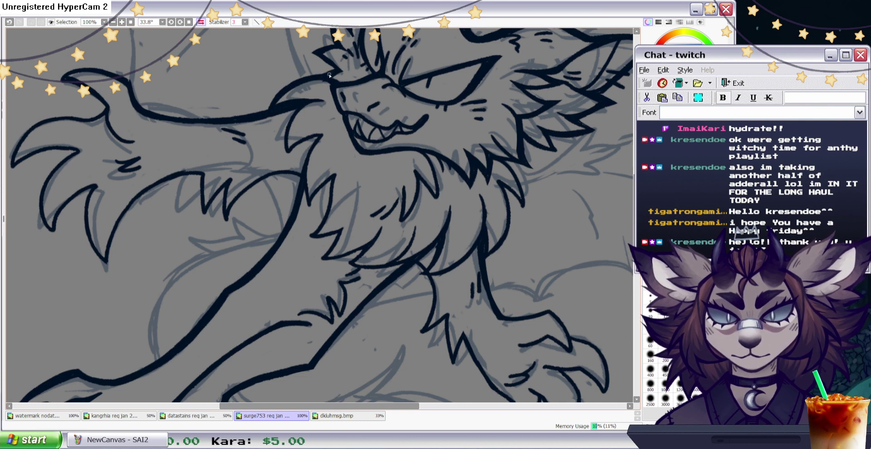
drag(310, 105, 289, 147)
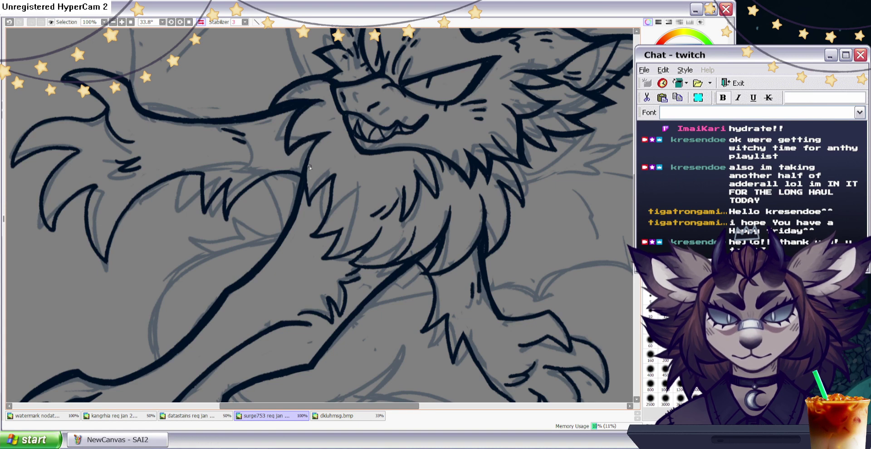
drag(327, 134, 310, 192)
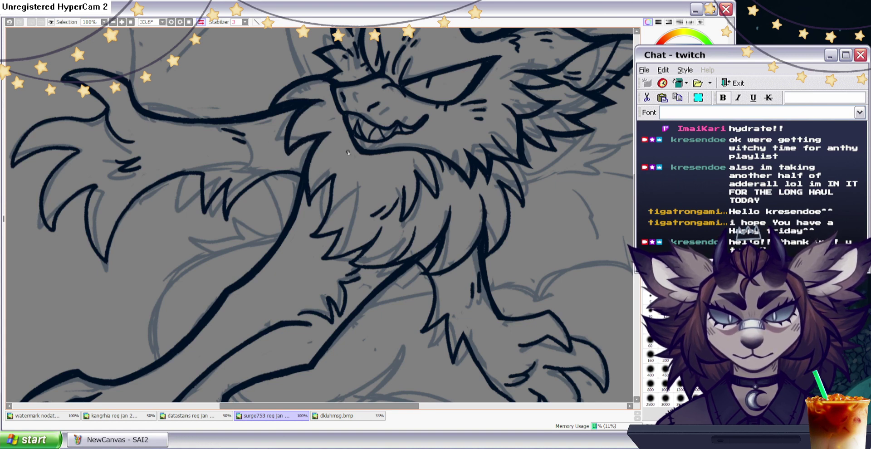
key(e)
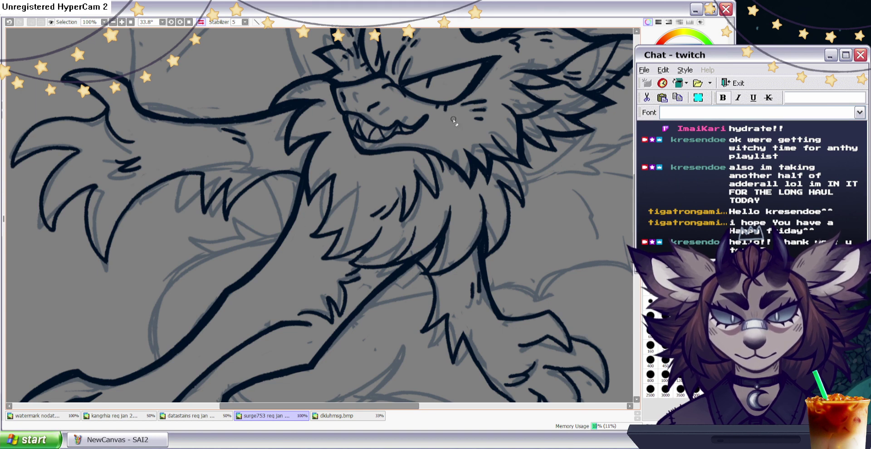
key(n)
mouse_move(310, 202)
mouse_down()
mouse_move(341, 172)
mouse_move(336, 199)
mouse_move(341, 169)
mouse_move(334, 193)
mouse_up()
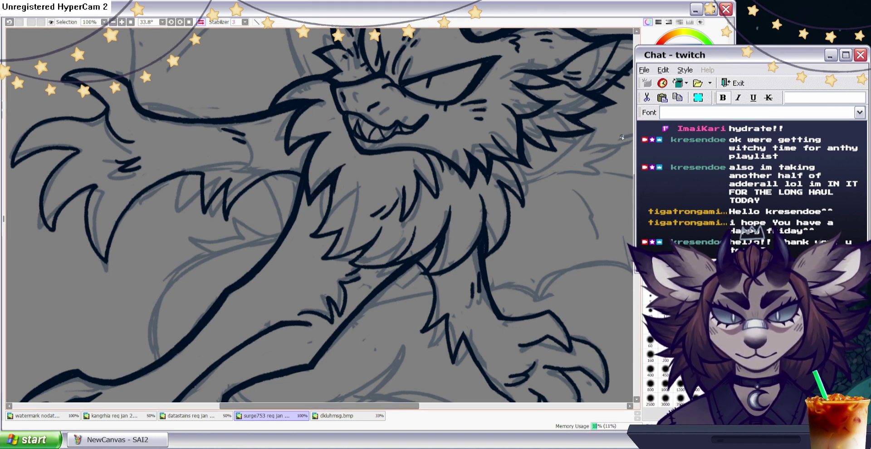
Thicken and clean up the pointed ruff tufts above the leg opposite the tail.
mouse_move(345, 166)
mouse_down()
mouse_move(318, 233)
mouse_move(355, 214)
mouse_up()
key(n)
key(e)
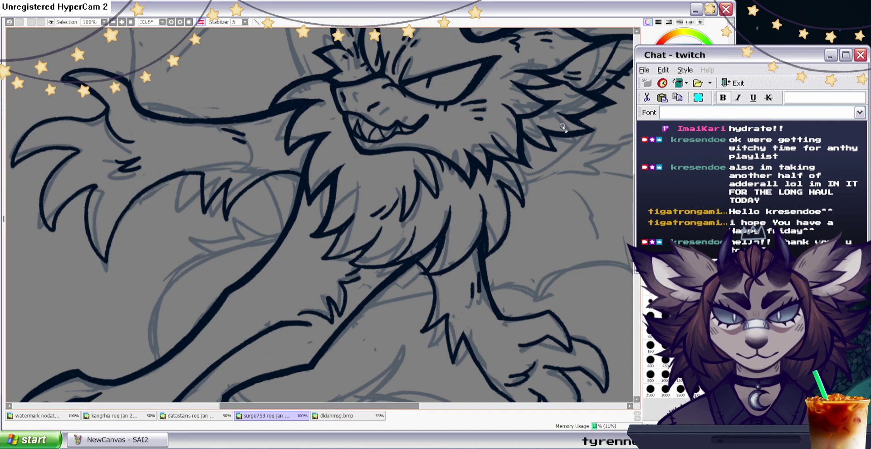
key(n)
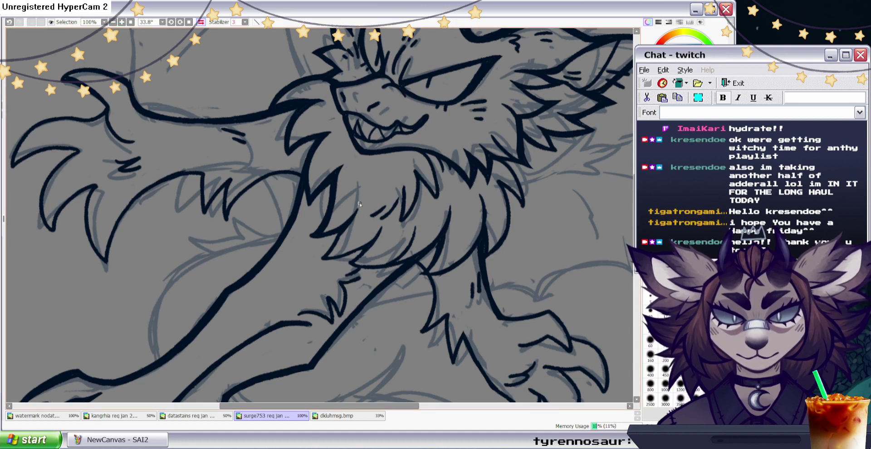
key(e)
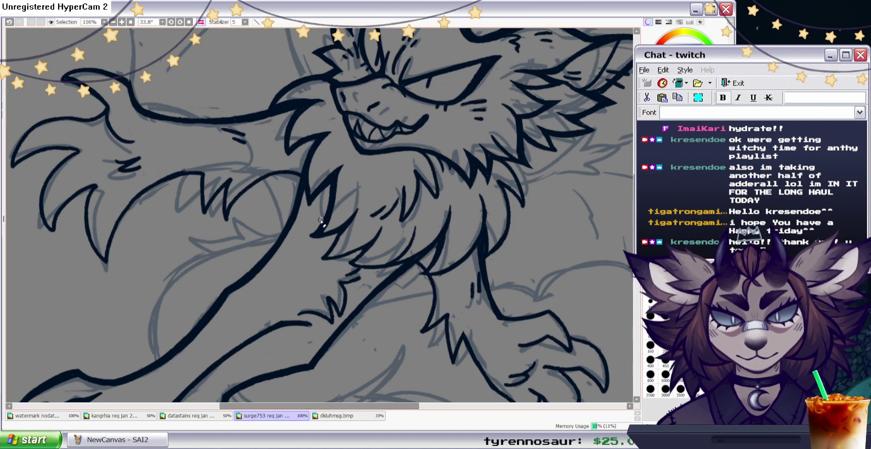
key(n)
key(h)
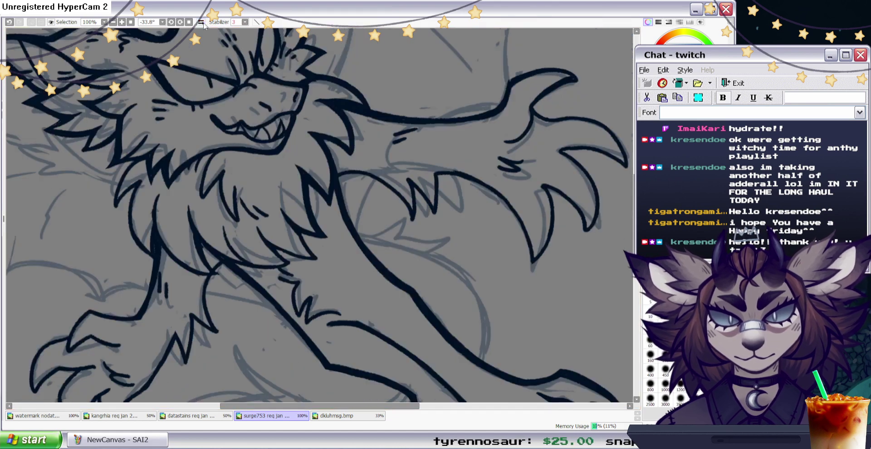
Trim and re-ink the pointed fur tufts at the lower centre of the chest ruff.
key(Home)
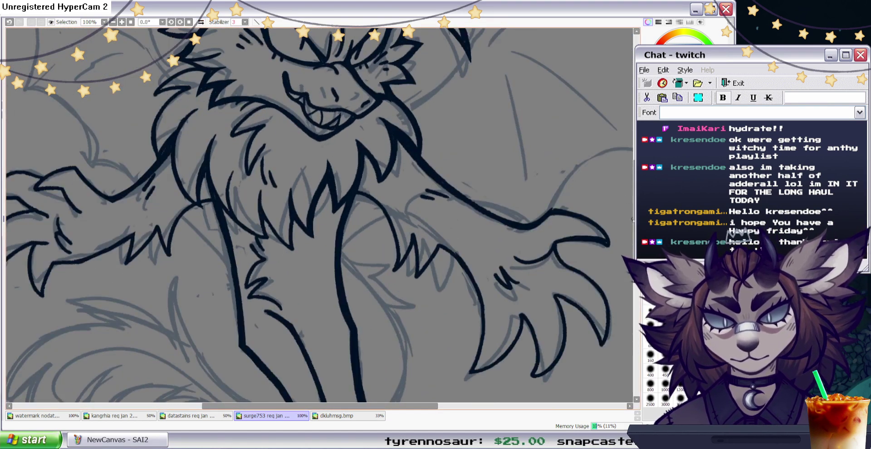
drag(633, 218, 633, 232)
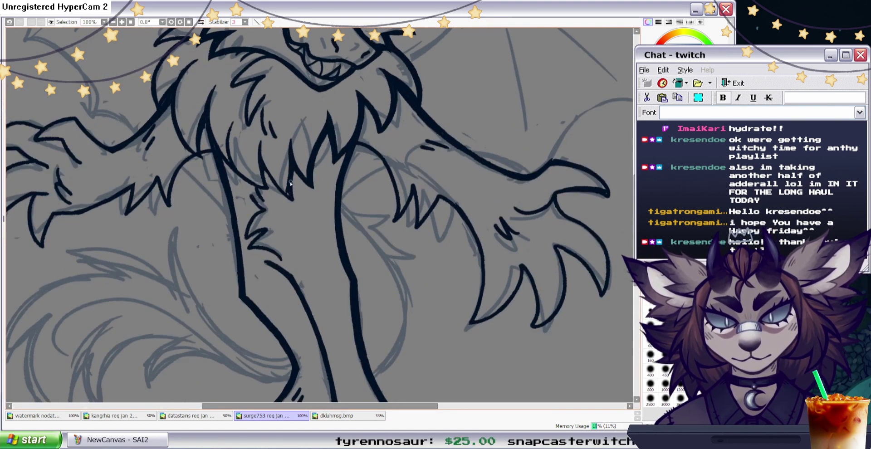
key(e)
drag(296, 178, 294, 199)
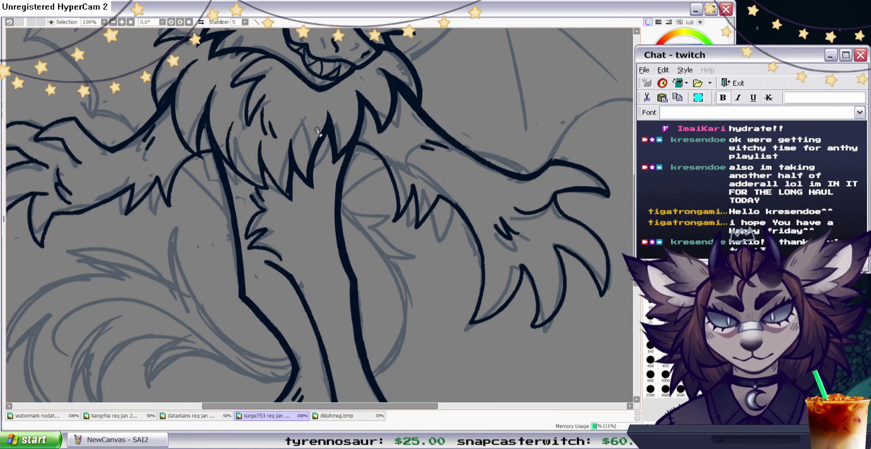
key(n)
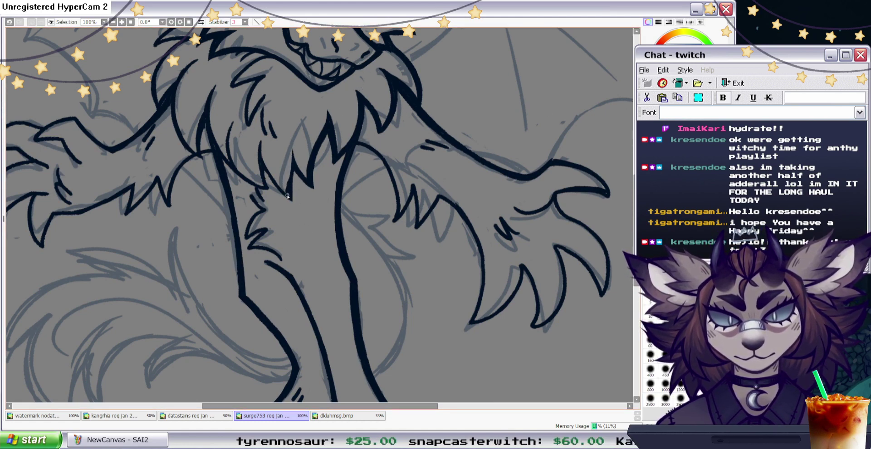
drag(285, 192, 292, 138)
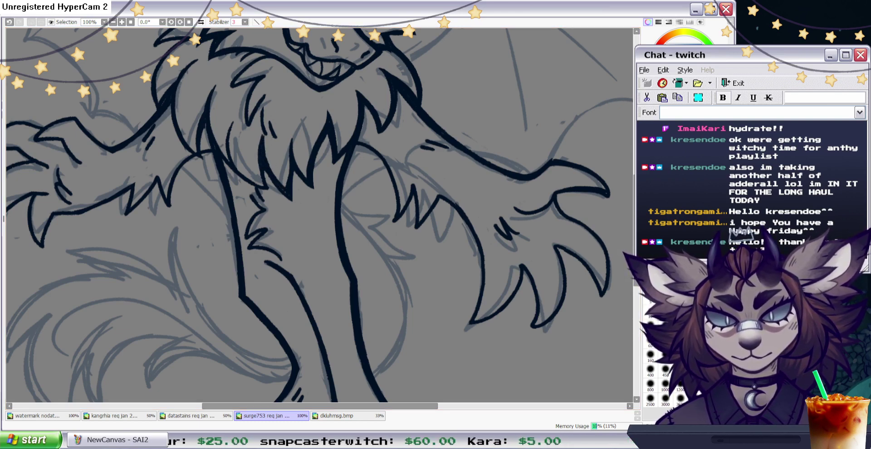
Thicken the lower ruff tuft beside the tail-side leg and erase the stray edges around its tip.
key(e)
drag(260, 135, 272, 171)
key(b)
mouse_move(263, 140)
mouse_down()
mouse_move(280, 186)
mouse_move(259, 155)
mouse_move(261, 144)
mouse_move(276, 181)
mouse_up()
key(h)
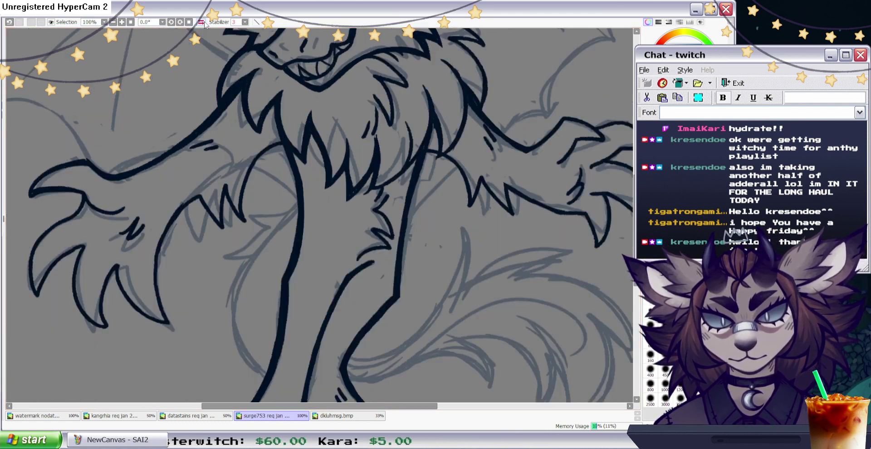
mouse_move(366, 196)
mouse_down()
mouse_move(376, 190)
mouse_move(372, 176)
mouse_move(409, 163)
mouse_up()
key(h)
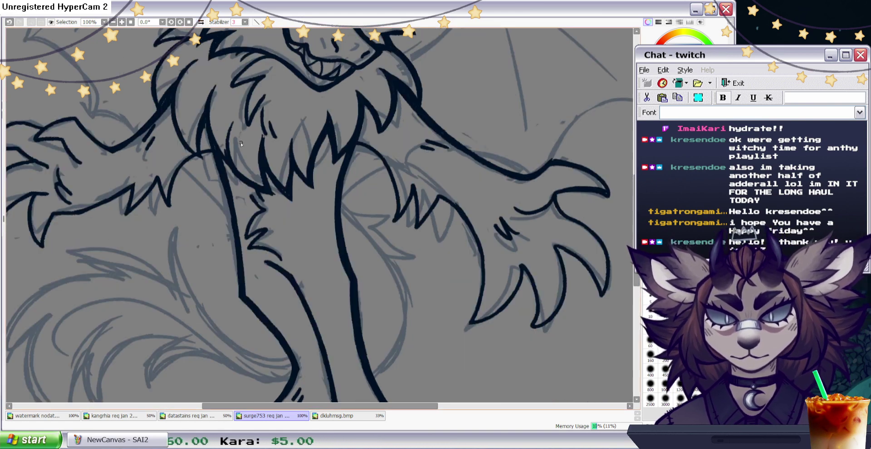
key(e)
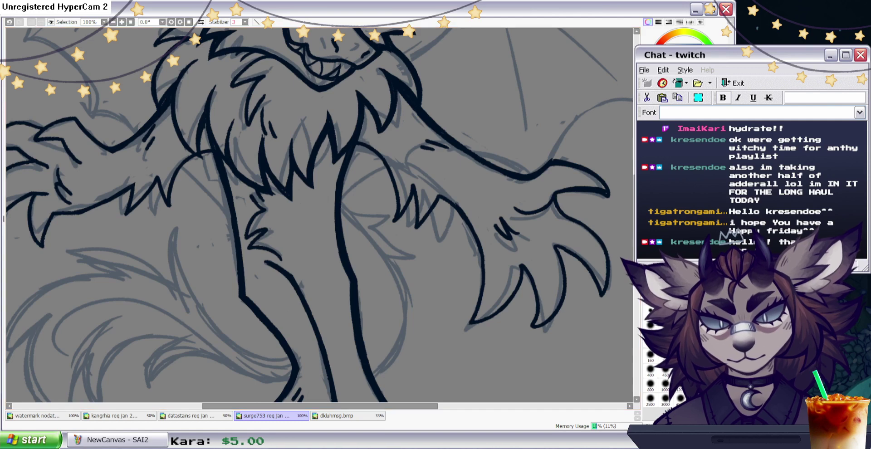
drag(266, 193, 274, 191)
key(b)
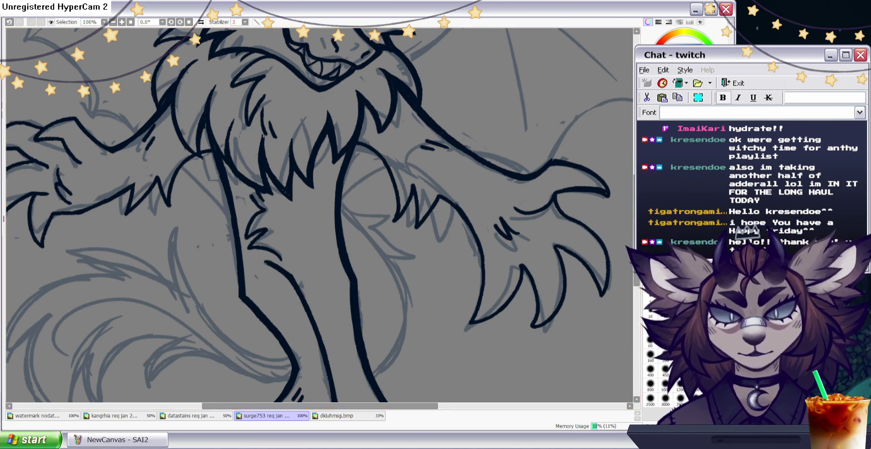
Add heavier line weight to the ruff tuft where the tail-side arm and leg meet.
key(b)
mouse_move(207, 121)
mouse_down()
mouse_move(203, 154)
mouse_move(206, 100)
mouse_up()
key(e)
key(n)
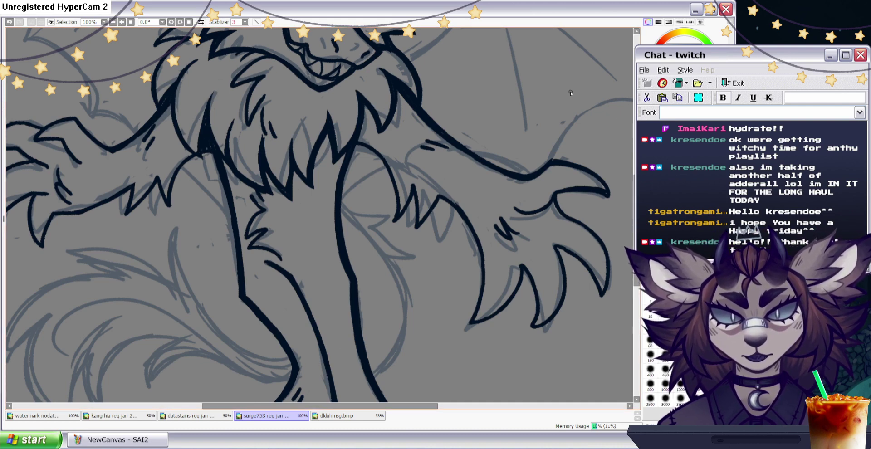
drag(200, 153, 217, 88)
mouse_move(201, 156)
mouse_down()
mouse_move(177, 93)
mouse_move(181, 127)
mouse_move(190, 69)
mouse_up()
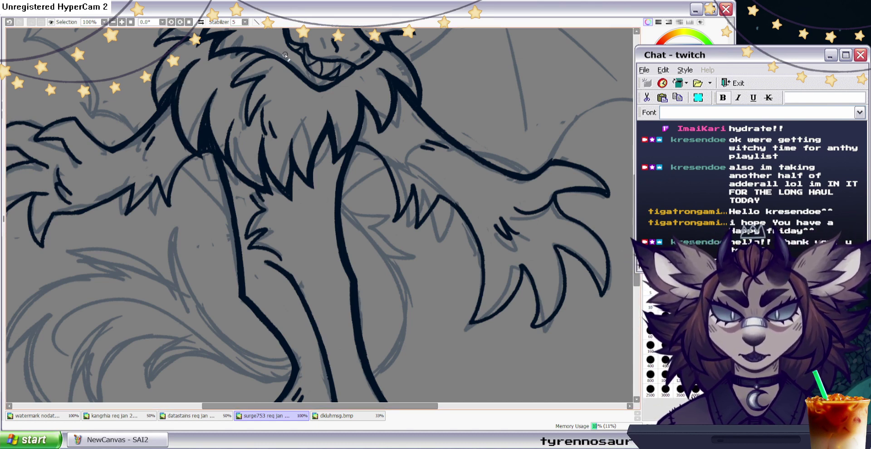
Refine the inner fur strokes in the upper tail-side part of the chest ruff, below the jaw.
scroll(627, 128, up, 2)
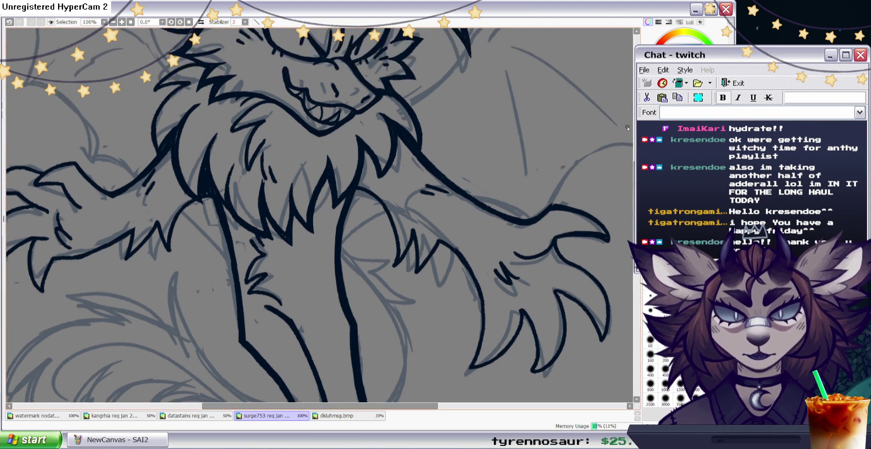
mouse_move(236, 123)
mouse_down()
mouse_move(259, 101)
mouse_move(264, 120)
mouse_move(249, 159)
mouse_up()
key(e)
drag(249, 108, 233, 130)
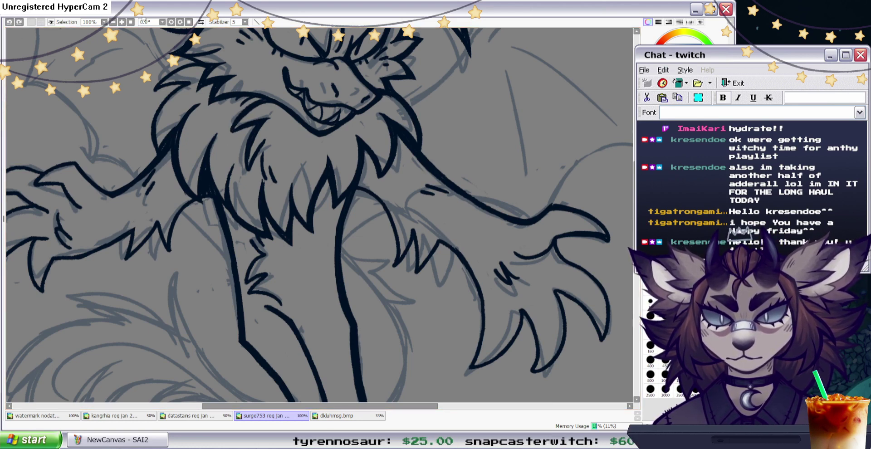
key(n)
mouse_move(257, 131)
mouse_down()
mouse_move(250, 163)
mouse_move(266, 137)
mouse_up()
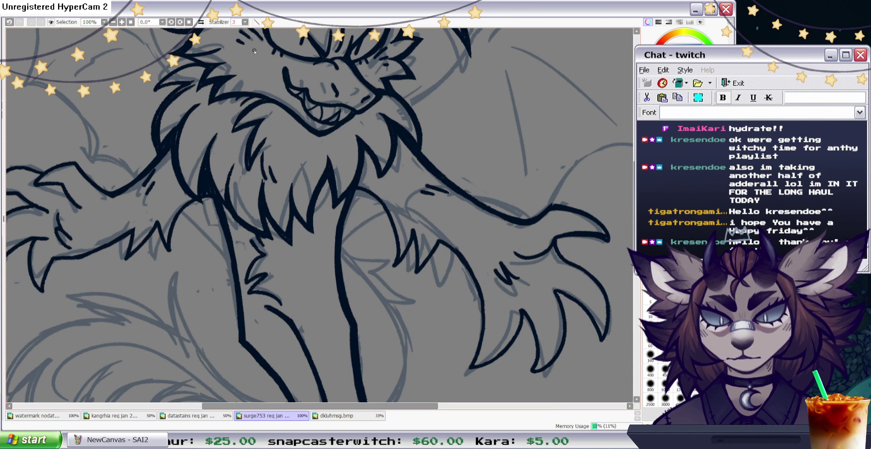
Thicken and clean up the cheek fur tufts on the tail side of the head.
drag(152, 92, 190, 63)
key(e)
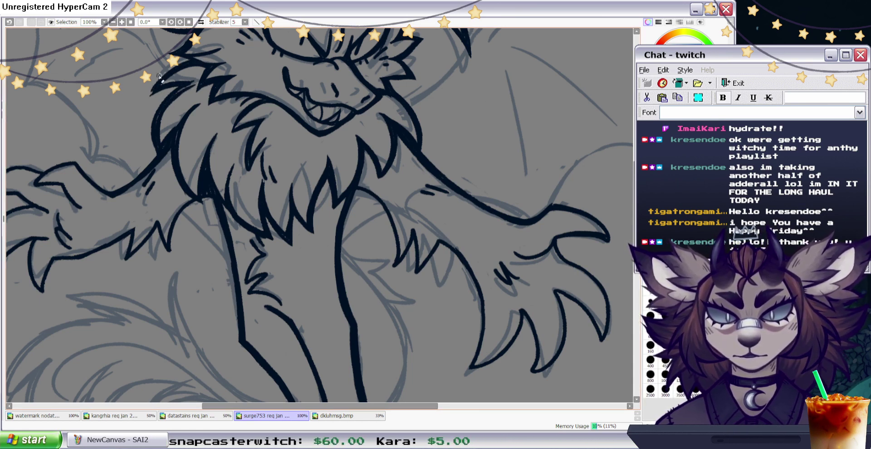
drag(199, 84, 194, 86)
Thicken the fur tufts along the lower edge of the tail-side forearm and tidy their tips.
key(b)
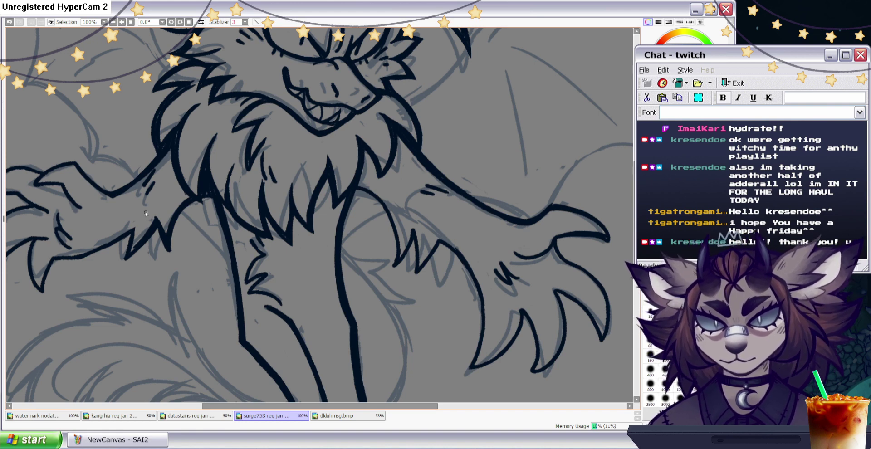
key(e)
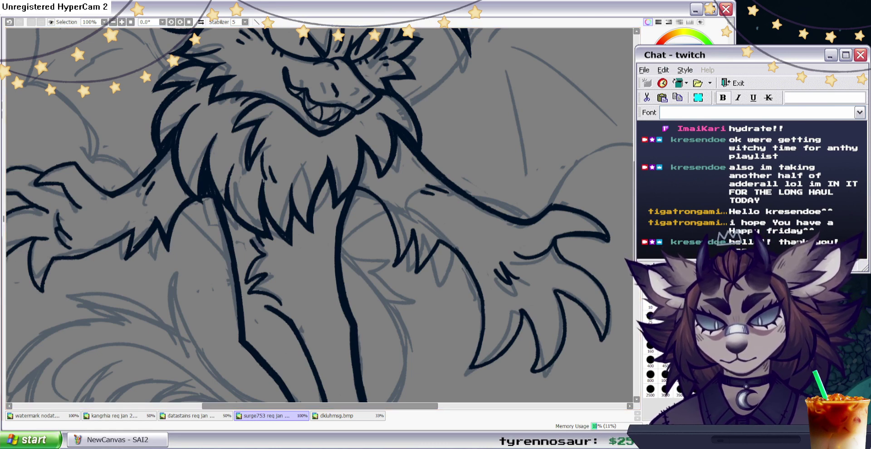
key(n)
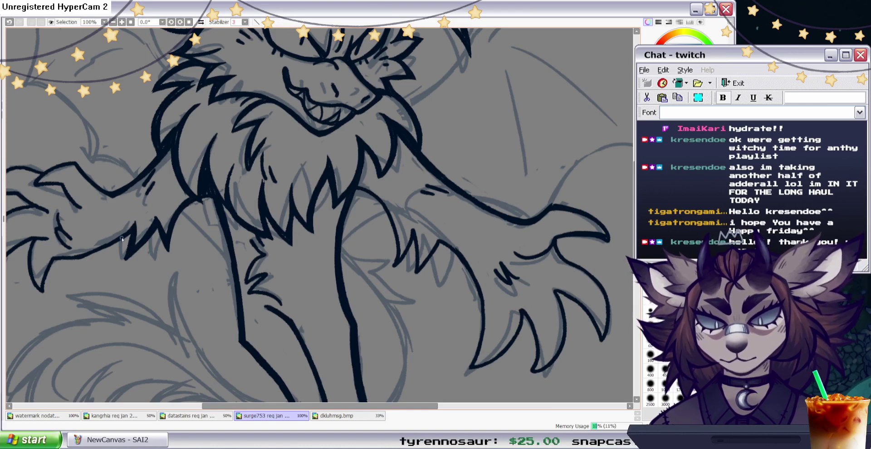
drag(229, 177, 315, 177)
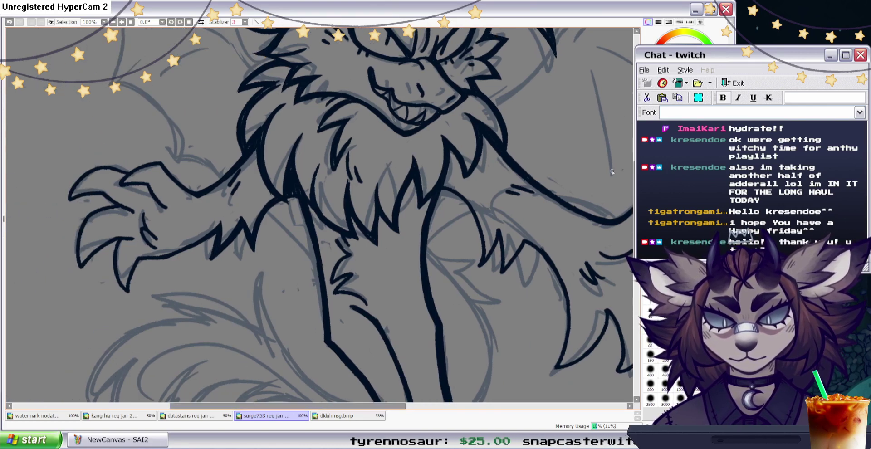
key(e)
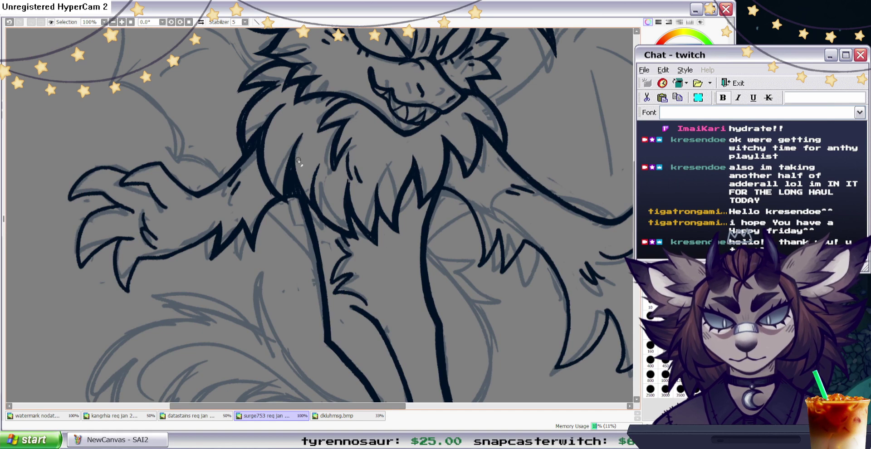
key(n)
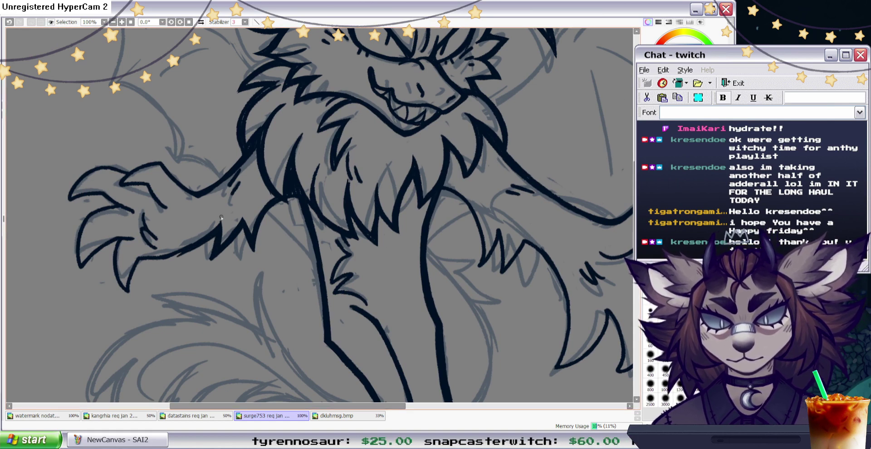
Thicken the tail-side hand's upper outline from the wrist along the nearest finger to its claw.
click(201, 22)
drag(466, 255, 464, 166)
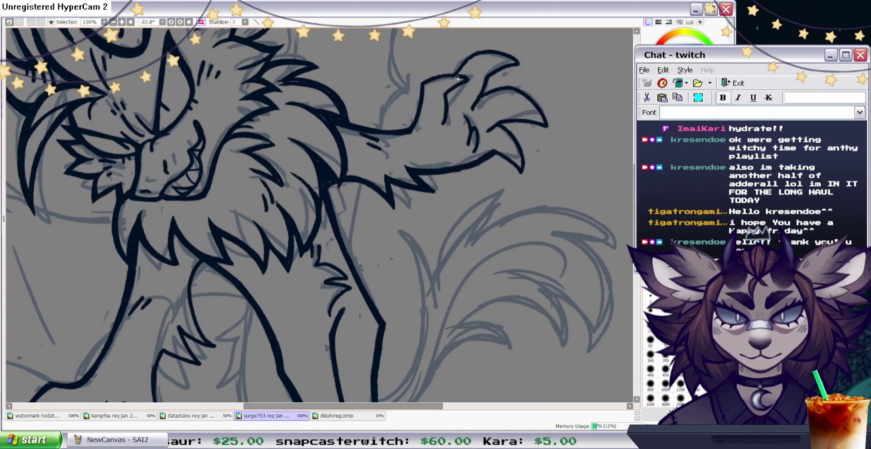
mouse_move(408, 130)
mouse_down()
mouse_move(423, 89)
mouse_move(449, 77)
mouse_up()
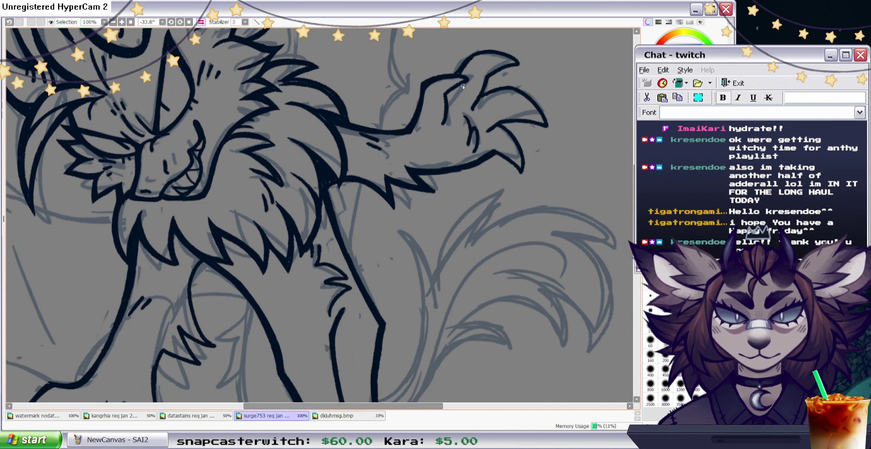
key(h)
mouse_move(176, 81)
mouse_down()
mouse_move(193, 91)
mouse_move(195, 121)
mouse_up()
mouse_move(195, 94)
mouse_down()
mouse_move(193, 122)
mouse_move(192, 80)
mouse_move(169, 81)
mouse_up()
Clean up the tail-side wrist outline and thicken the hand's lowest claw.
key(e)
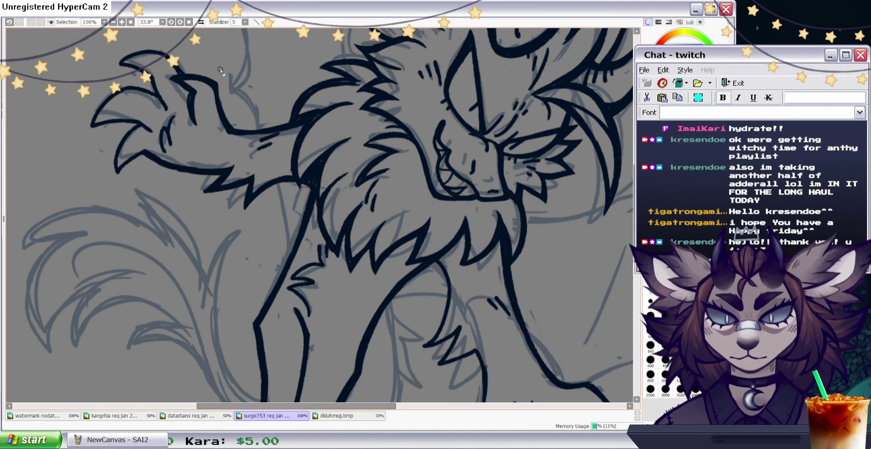
mouse_move(222, 121)
mouse_down()
mouse_move(237, 139)
mouse_move(239, 129)
mouse_up()
key(b)
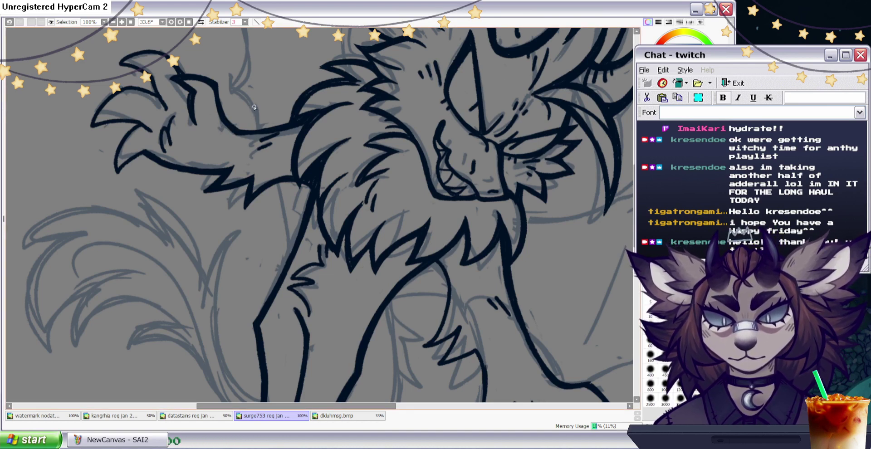
drag(146, 153, 118, 170)
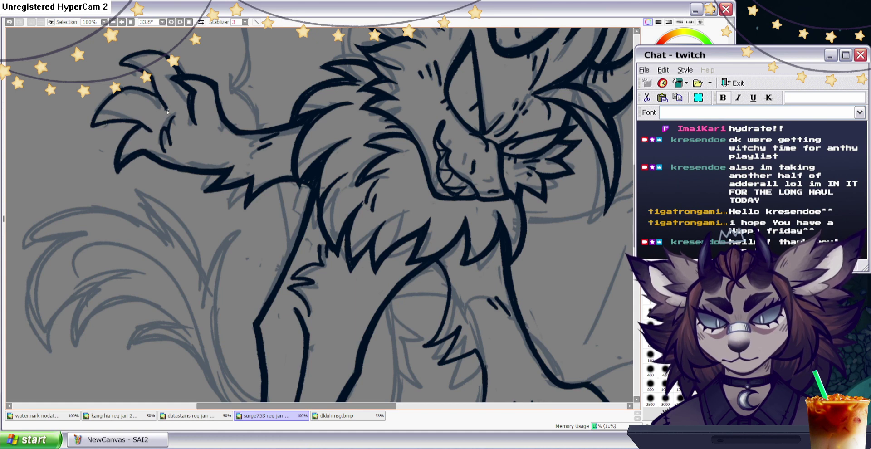
Thicken the finger and claw outlines of the tail-side hand and erase their rough edges.
click(200, 22)
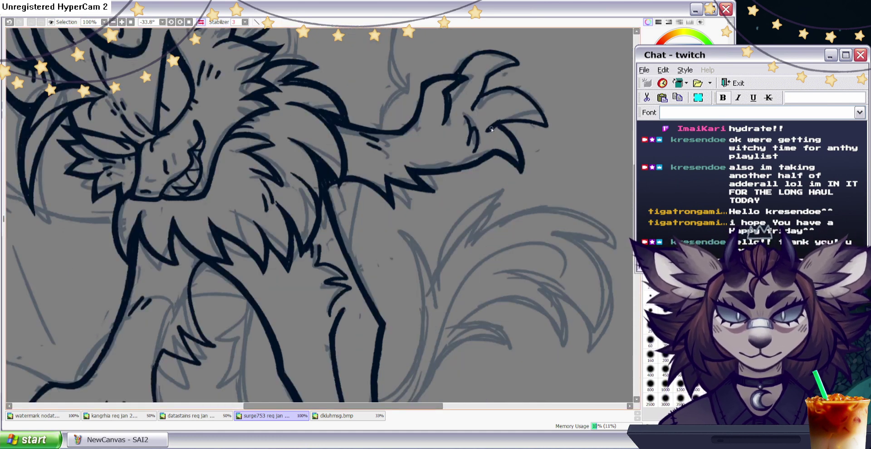
click(202, 22)
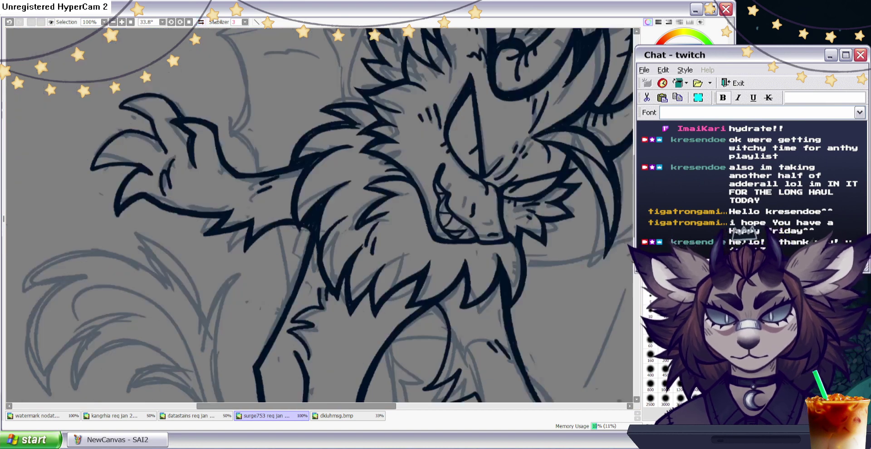
key(Delete)
mouse_move(136, 205)
mouse_down()
mouse_move(94, 210)
mouse_move(106, 182)
mouse_move(92, 202)
mouse_move(119, 181)
mouse_move(94, 199)
mouse_move(104, 185)
mouse_move(157, 177)
mouse_move(126, 172)
mouse_up()
click(9, 22)
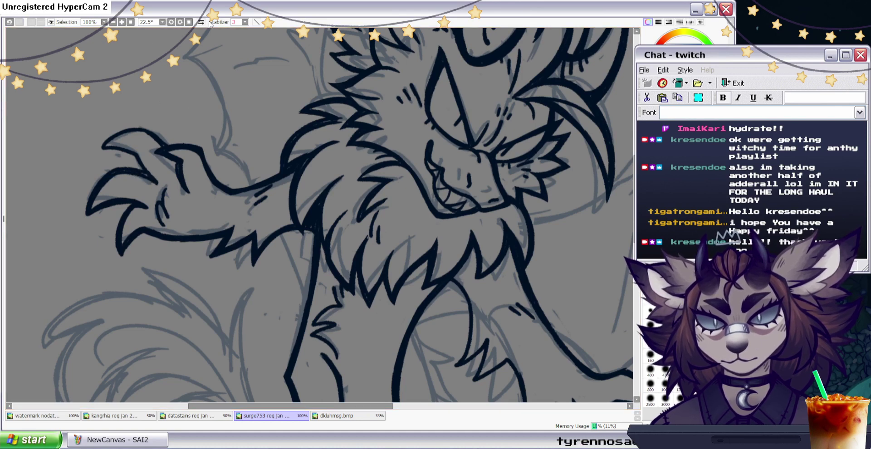
key(h)
mouse_move(482, 146)
mouse_down()
mouse_move(498, 131)
mouse_move(538, 147)
mouse_move(488, 135)
mouse_move(536, 148)
mouse_move(506, 154)
mouse_move(496, 170)
mouse_up()
key(e)
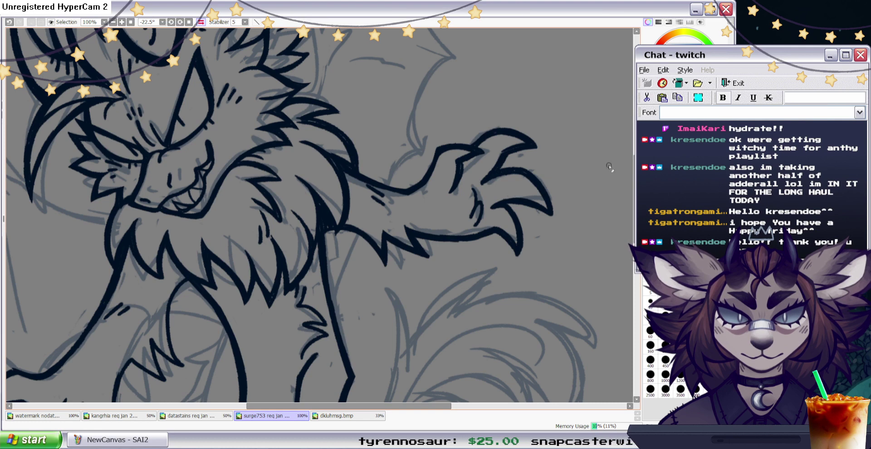
key(n)
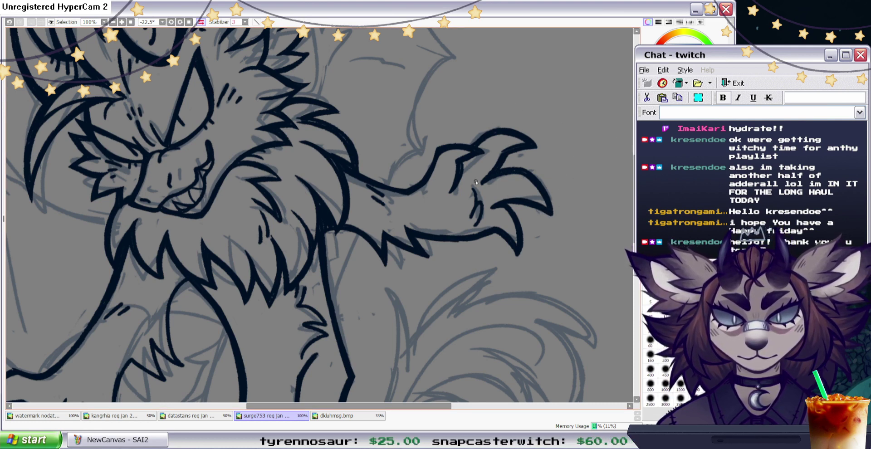
key(e)
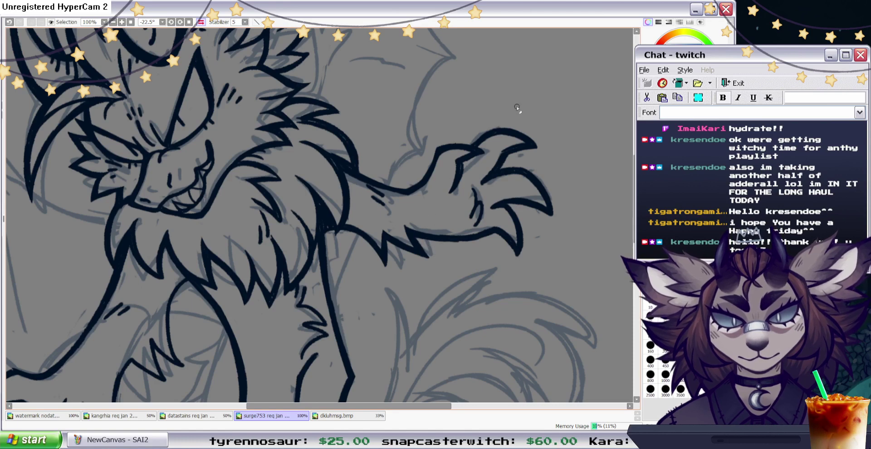
key(n)
Thicken the outer outline of the tail-side leg from below the ruff past the knee bend.
scroll(625, 138, down, 4)
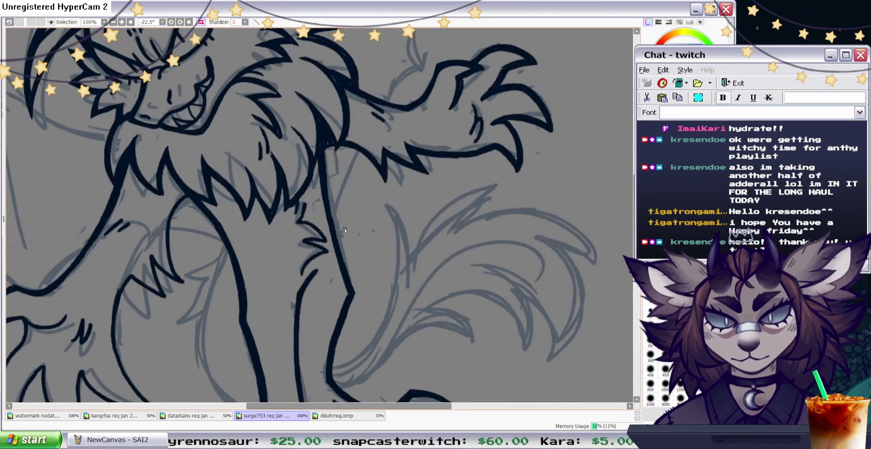
drag(349, 291, 334, 335)
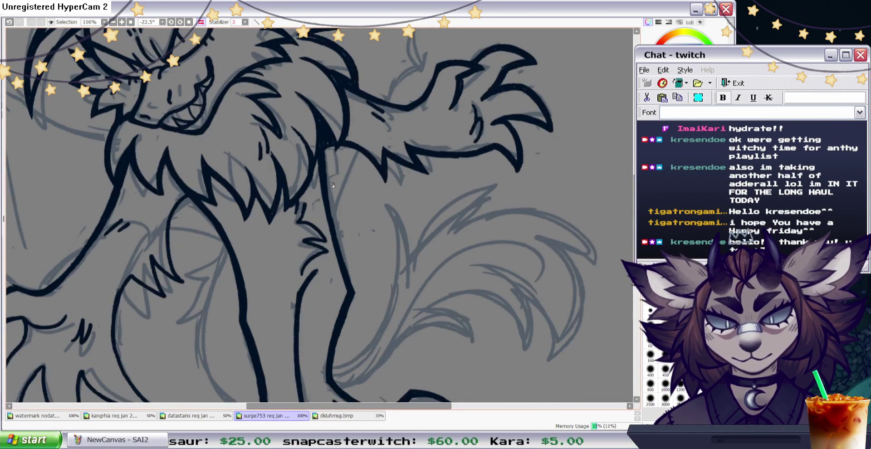
drag(329, 209, 354, 289)
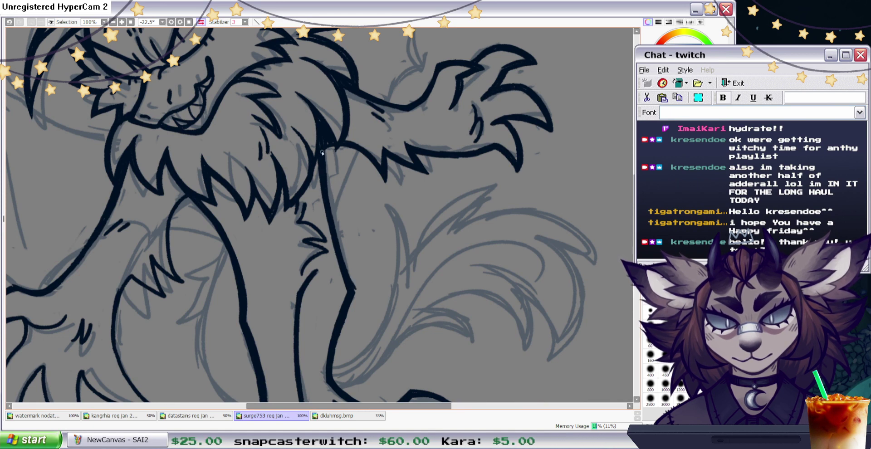
Thicken the underside of the arm opposite the tail, from the ruff down to the forearm fur tufts.
mouse_move(185, 195)
mouse_down()
mouse_move(171, 212)
mouse_move(172, 201)
mouse_up()
mouse_move(178, 185)
mouse_down()
mouse_move(167, 221)
mouse_move(167, 260)
mouse_up()
mouse_move(167, 211)
mouse_down()
mouse_move(168, 266)
mouse_move(184, 281)
mouse_up()
click(671, 195)
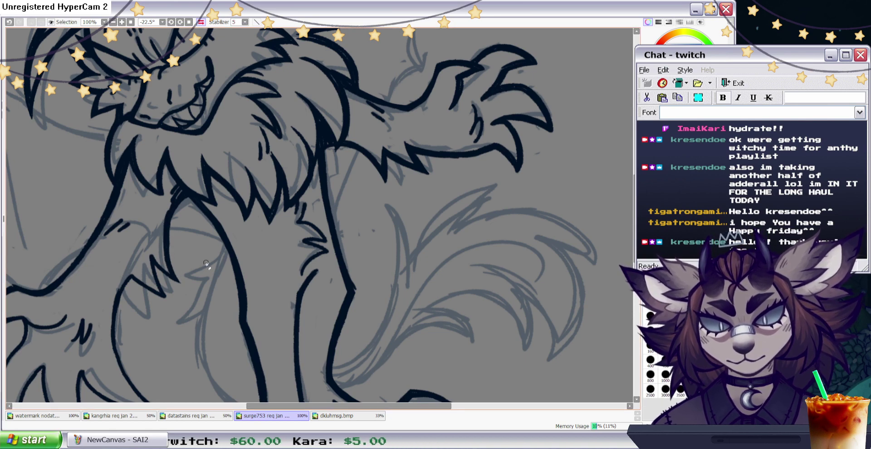
click(655, 195)
Thicken and tidy the fur tufts under the arm opposite the tail and the forearm outline below them.
mouse_move(167, 249)
mouse_down()
mouse_move(172, 278)
mouse_move(147, 244)
mouse_move(160, 295)
mouse_move(145, 267)
mouse_move(167, 298)
mouse_up()
key(e)
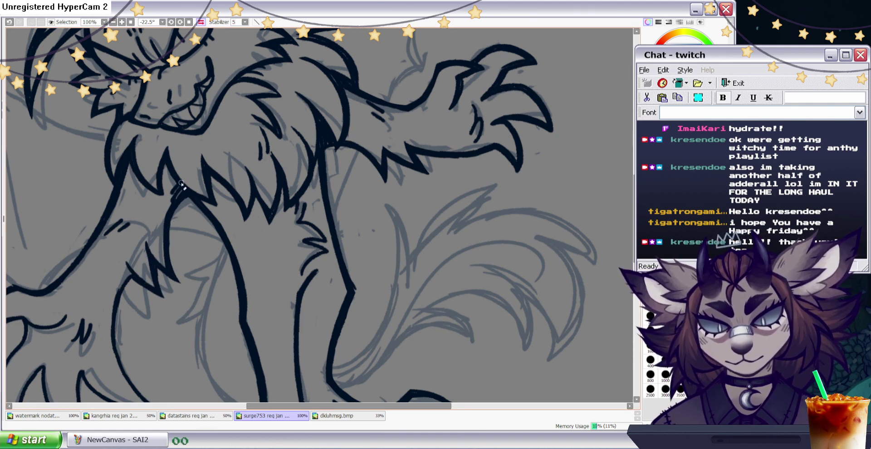
key(b)
drag(127, 266, 111, 331)
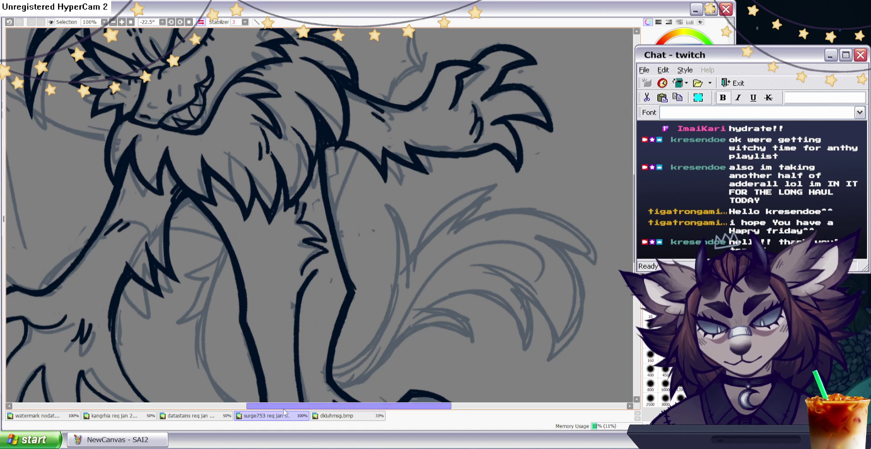
Thicken the upper outline of the thumb and its claw on the hand opposite the tail.
drag(393, 230, 503, 198)
drag(590, 299, 591, 207)
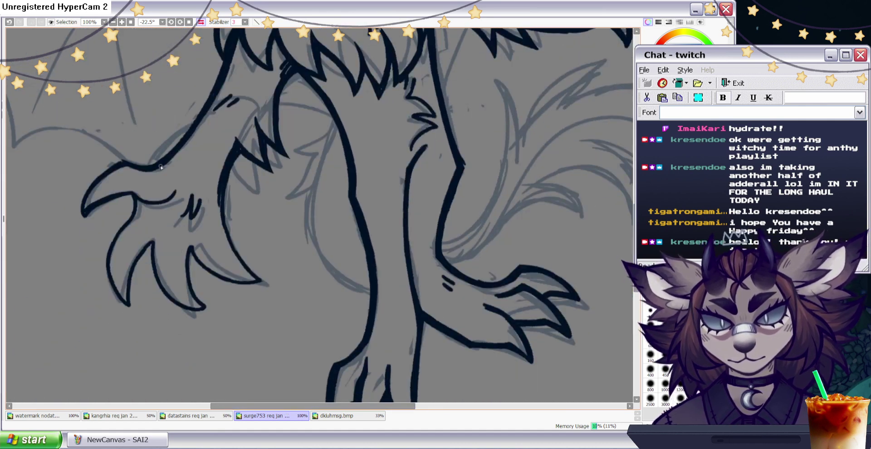
mouse_move(125, 168)
mouse_down()
mouse_move(86, 211)
mouse_move(93, 193)
mouse_up()
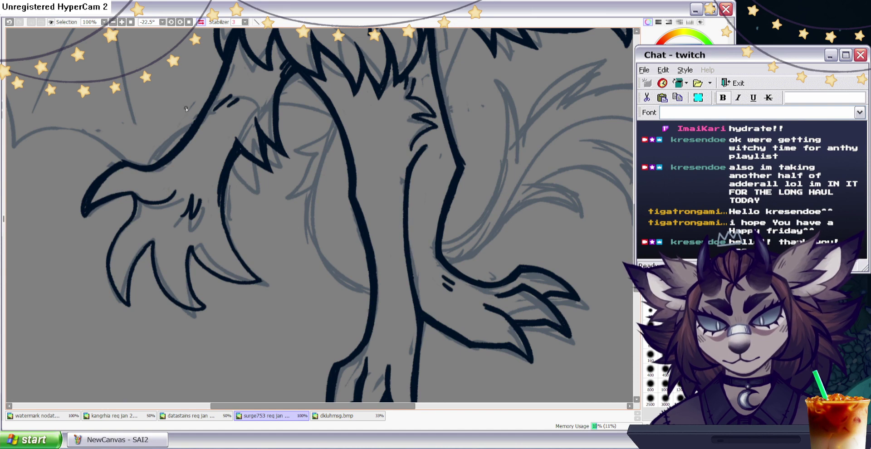
Thicken the wrist's inner outline and the innermost finger down to its claw tip on the hand opposite the tail.
drag(220, 187, 221, 219)
mouse_move(218, 188)
mouse_down()
mouse_move(230, 231)
mouse_move(219, 210)
mouse_move(249, 273)
mouse_move(228, 238)
mouse_move(250, 271)
mouse_up()
mouse_move(192, 253)
mouse_down()
mouse_move(198, 233)
mouse_move(186, 268)
mouse_move(191, 249)
mouse_move(185, 278)
mouse_up()
drag(195, 236, 217, 277)
drag(195, 249, 256, 278)
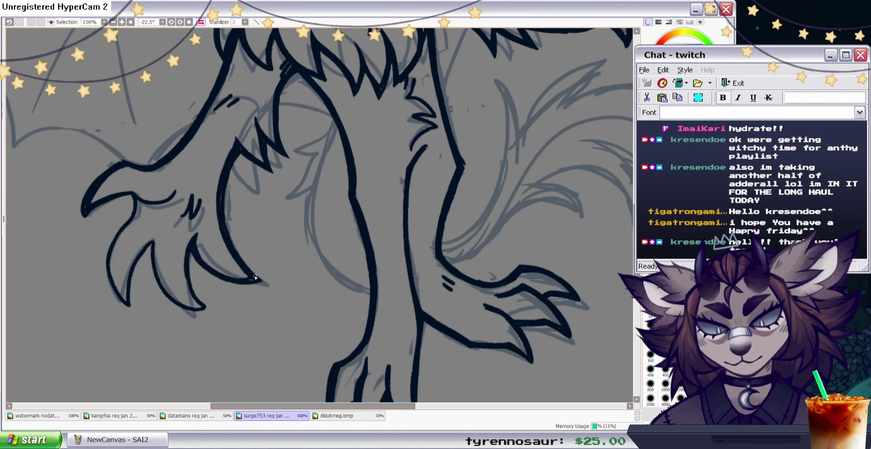
Thicken the middle finger's claw on both sides and the gap between it and the outermost finger.
mouse_move(190, 245)
mouse_down()
mouse_move(190, 291)
mouse_move(205, 309)
mouse_up()
drag(183, 274, 187, 245)
mouse_move(203, 308)
mouse_down()
mouse_move(170, 228)
mouse_move(168, 295)
mouse_up()
drag(159, 241, 158, 267)
drag(157, 239, 156, 266)
key(e)
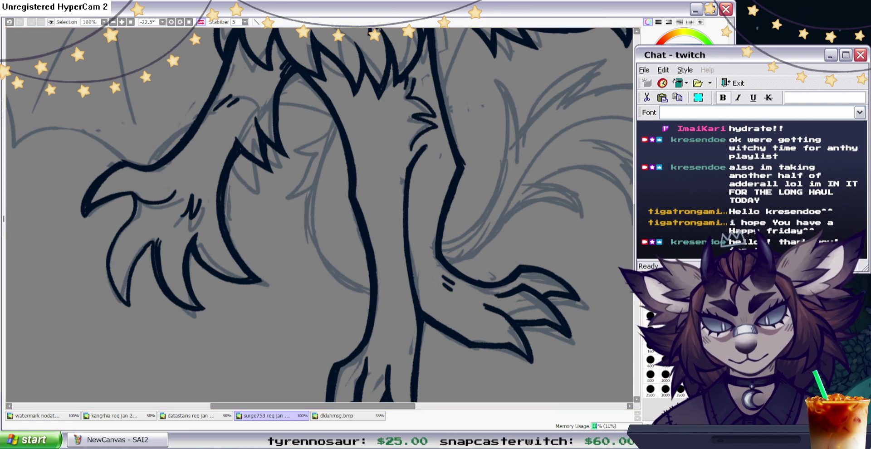
Thicken the outermost finger of the same hand from its claw up to the crease at the thumb's base.
key(e)
mouse_move(137, 263)
mouse_down()
mouse_move(162, 235)
mouse_move(130, 302)
mouse_move(111, 252)
mouse_up()
mouse_move(117, 286)
mouse_down()
mouse_move(117, 264)
mouse_move(126, 302)
mouse_move(115, 277)
mouse_move(136, 199)
mouse_move(113, 239)
mouse_move(154, 206)
mouse_up()
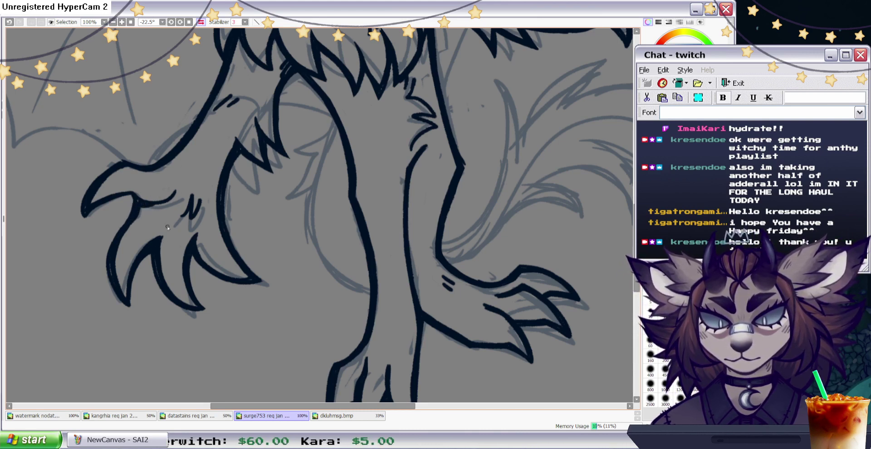
Erase rough edges around the fingers and try trimming the thumb's claw tip on the hand opposite the tail.
key(e)
drag(199, 230, 205, 261)
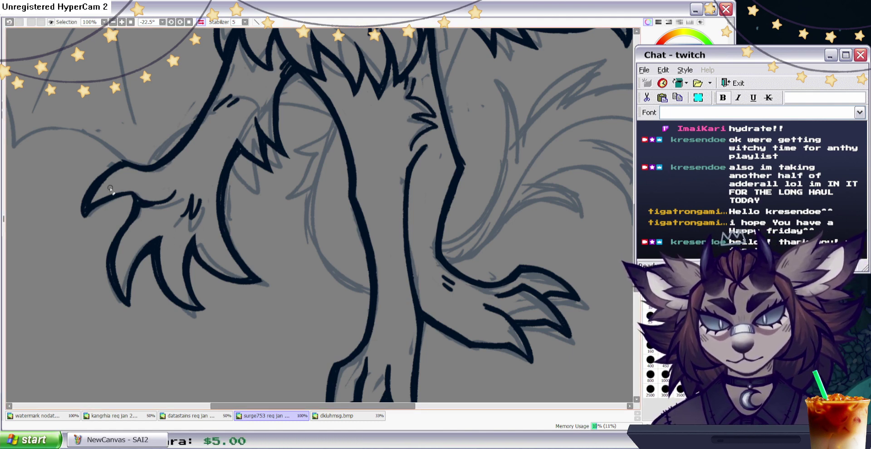
drag(88, 186, 84, 219)
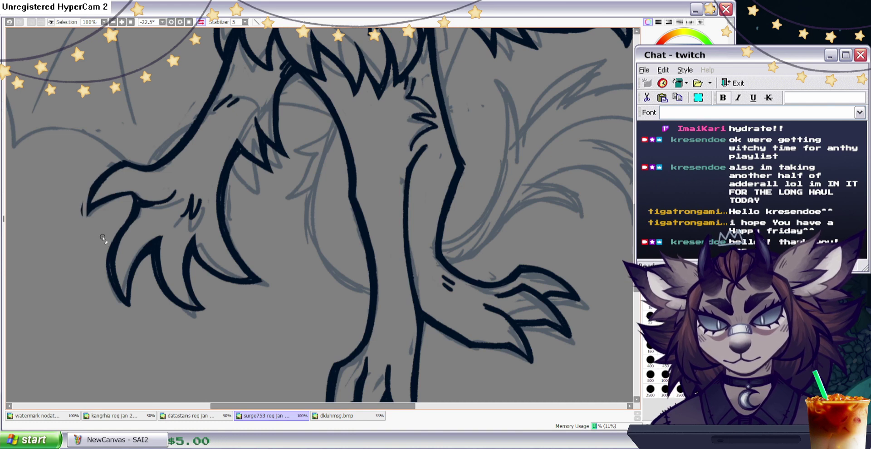
click(9, 22)
drag(82, 187, 86, 221)
Refine the thumb's underside and the adjoining finger's outer outline and claw on the hand opposite the tail.
key(Home)
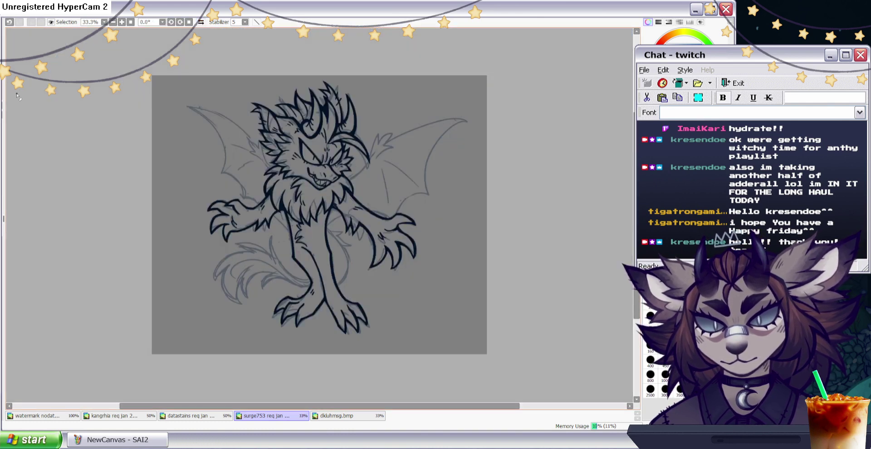
key(Page_Up)
key(Page_Up)
key(Page_Up)
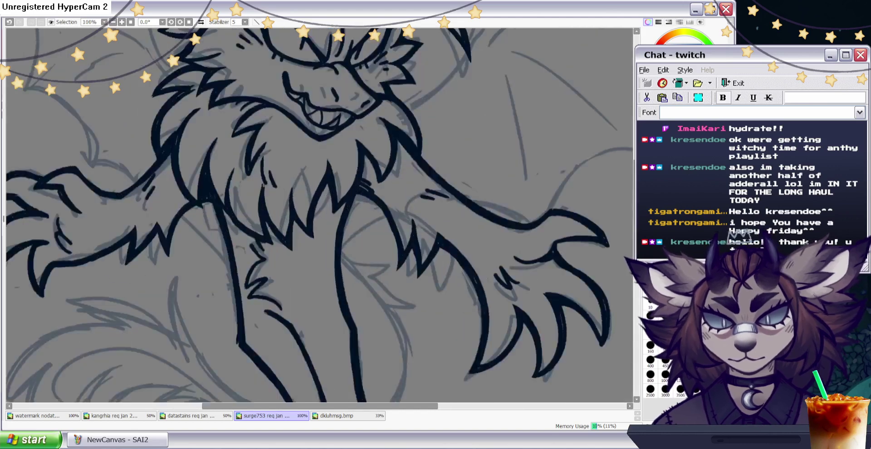
drag(202, 126, 2, 94)
key(e)
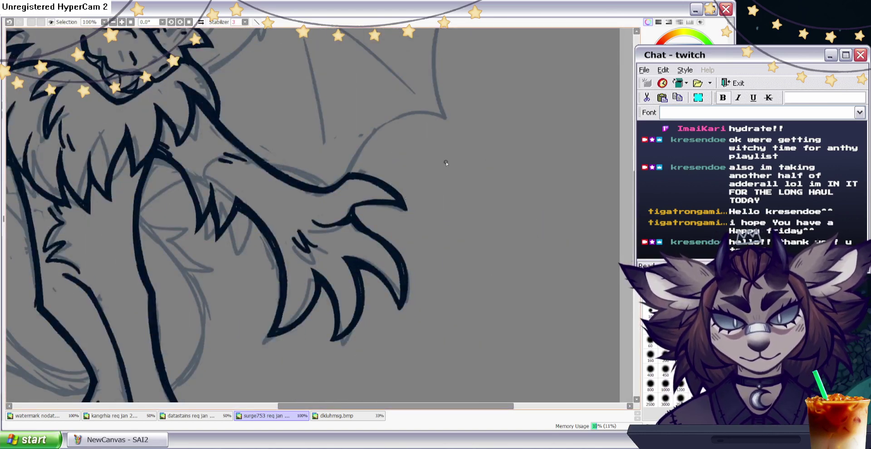
key(n)
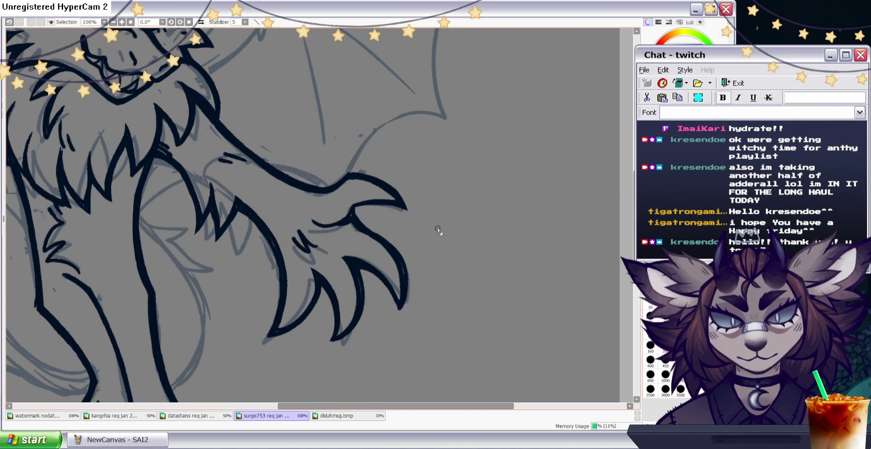
key(e)
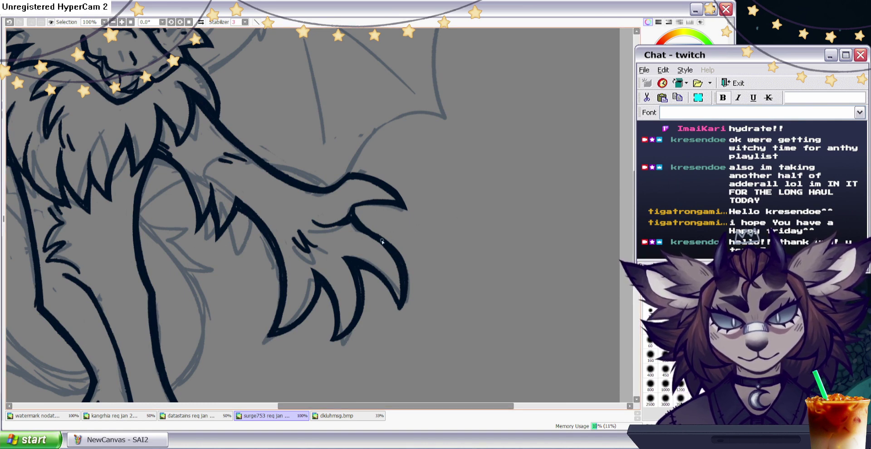
drag(355, 214, 391, 202)
key(e)
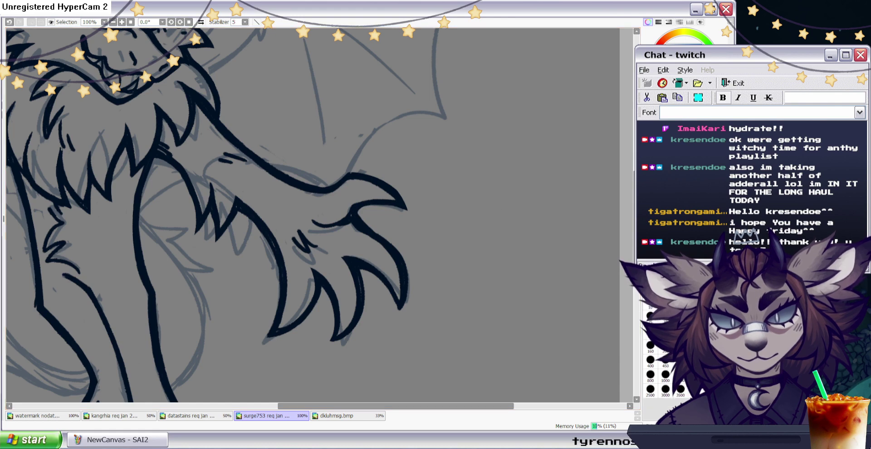
mouse_move(408, 259)
mouse_down()
mouse_move(402, 317)
mouse_move(402, 270)
mouse_up()
key(n)
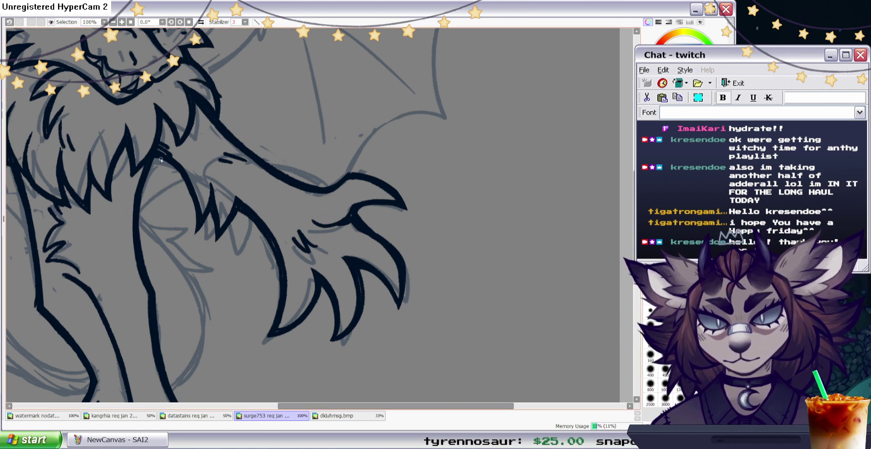
click(9, 22)
key(ctrl+0)
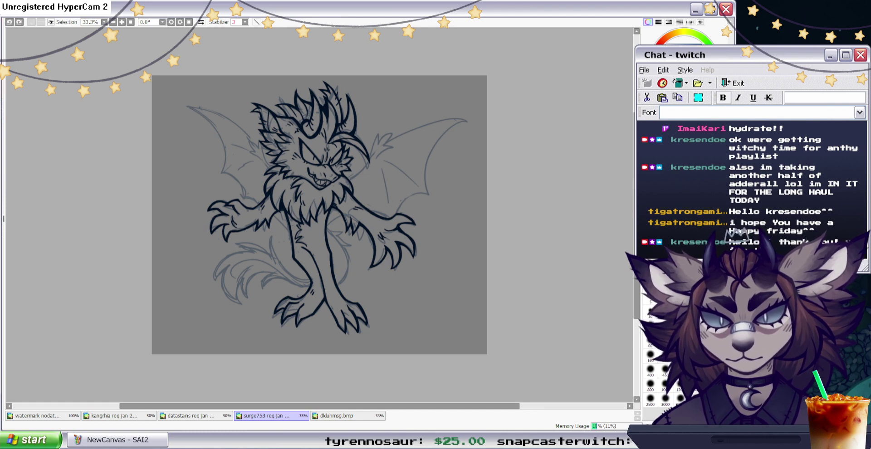
drag(406, 406, 428, 408)
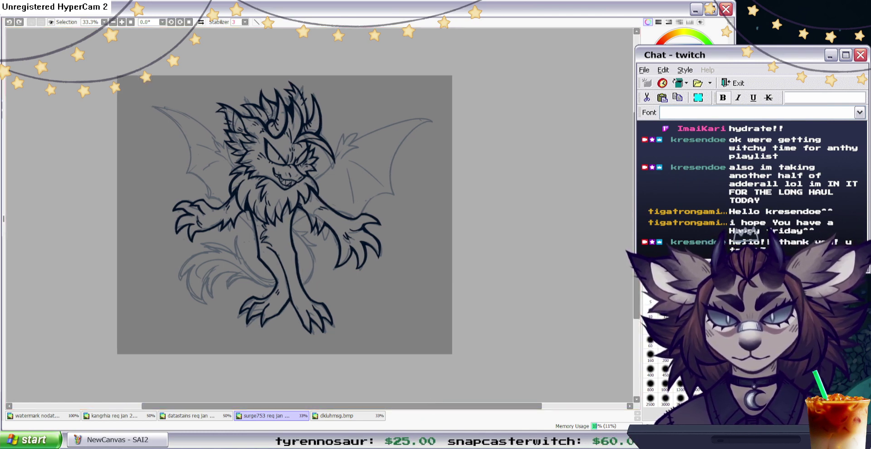
Ink the arm of the wing behind the cheek and the pointed fur tuft at its joint.
key(ctrl+plus)
drag(636, 215, 636, 211)
key(ctrl+plus)
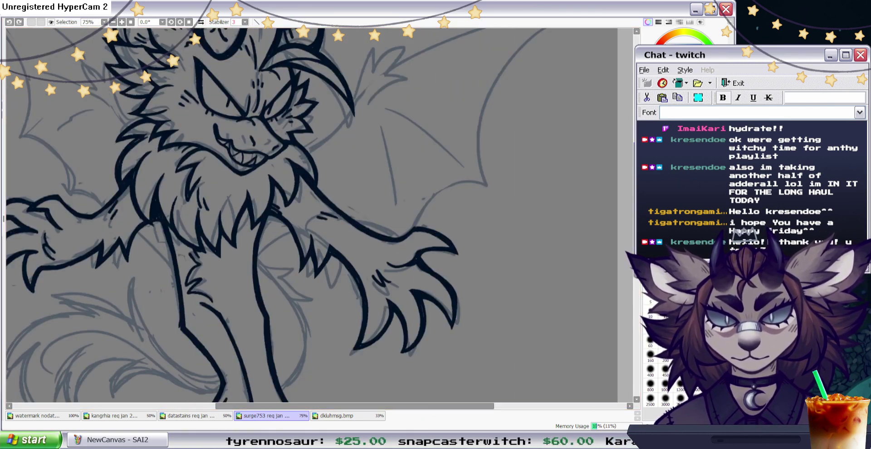
scroll(279, 215, up, 4)
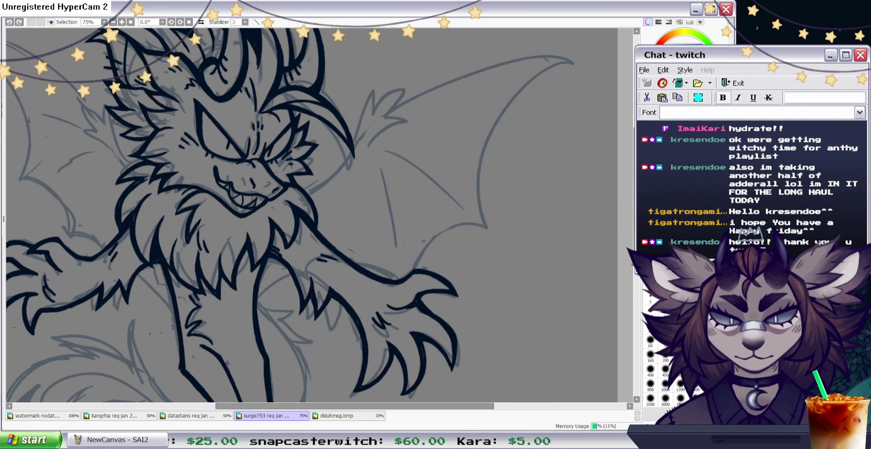
key(ctrl+y)
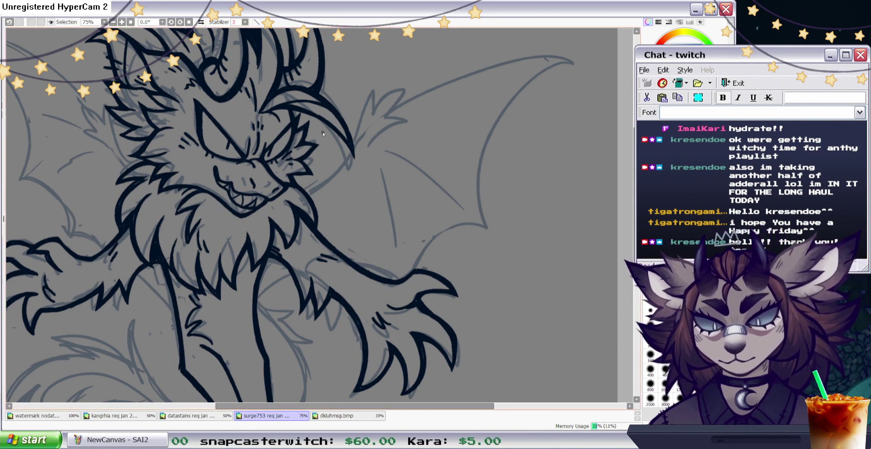
mouse_move(324, 178)
mouse_down()
mouse_move(383, 85)
mouse_move(393, 109)
mouse_move(369, 142)
mouse_up()
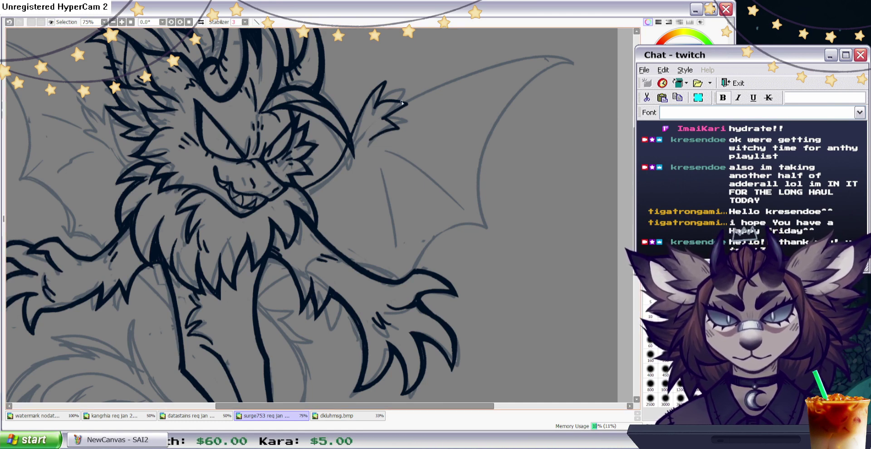
Ink the wing's upper edge as one long curve from the fur tuft to the wing tip, undoing unsatisfactory strokes.
mouse_move(392, 99)
mouse_down()
mouse_move(492, 64)
mouse_move(565, 57)
mouse_up()
key(ctrl+z)
mouse_move(389, 98)
mouse_down()
mouse_move(503, 64)
mouse_move(584, 58)
mouse_up()
key(ctrl+z)
mouse_move(380, 103)
mouse_down()
mouse_move(575, 64)
mouse_move(488, 206)
mouse_move(492, 230)
mouse_move(391, 291)
mouse_up()
key(ctrl+z)
key(ctrl+z)
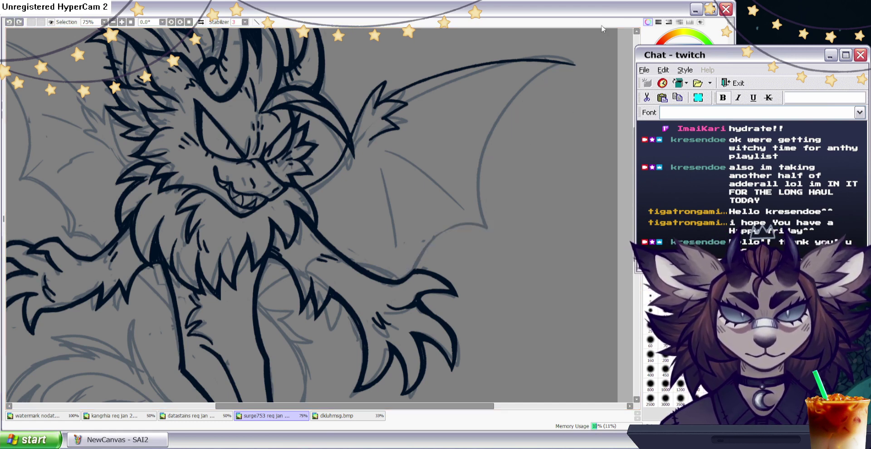
Ink the wing's outer edge and scalloped lower edge from the tip to the forearm, erasing stray line ends.
mouse_move(575, 64)
mouse_down()
mouse_move(487, 232)
mouse_move(418, 264)
mouse_move(403, 293)
mouse_up()
key(e)
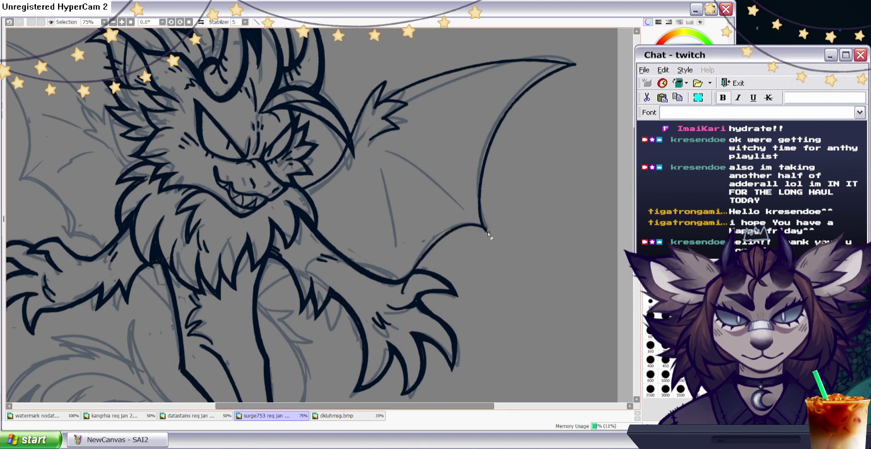
drag(405, 277, 402, 296)
click(655, 143)
key(ctrl+z)
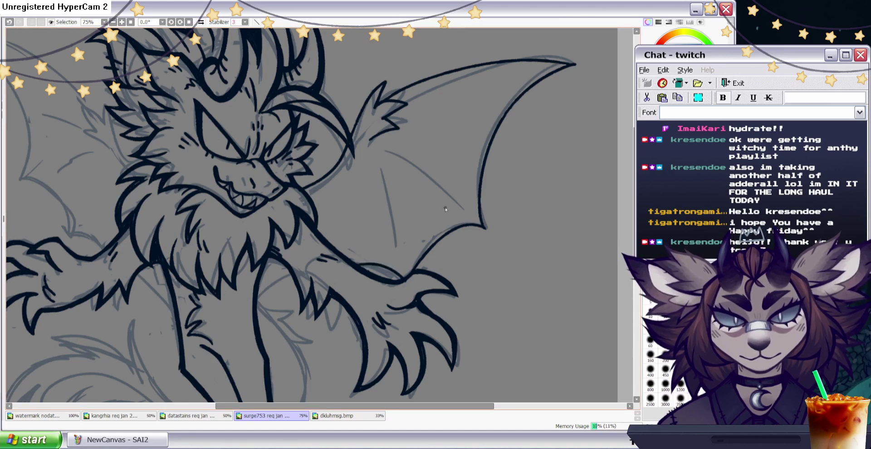
Ink the short curve of the sketched tail between the leg and the forearm fur.
drag(297, 274, 258, 304)
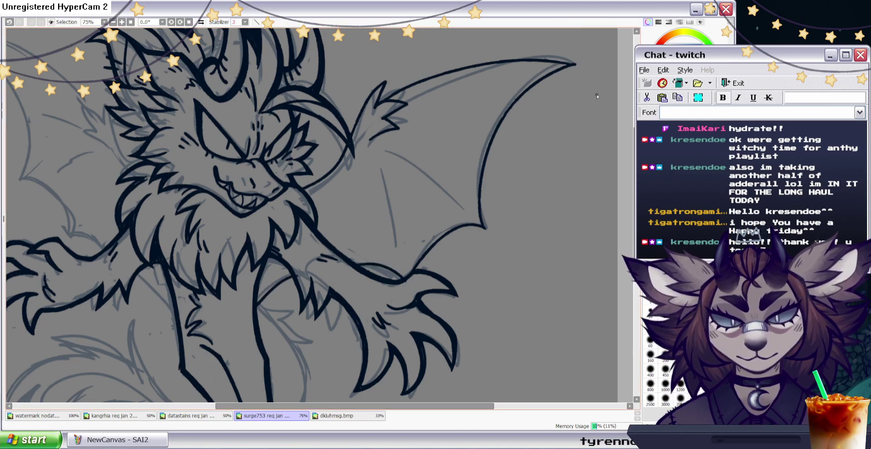
click(660, 149)
drag(295, 268, 299, 283)
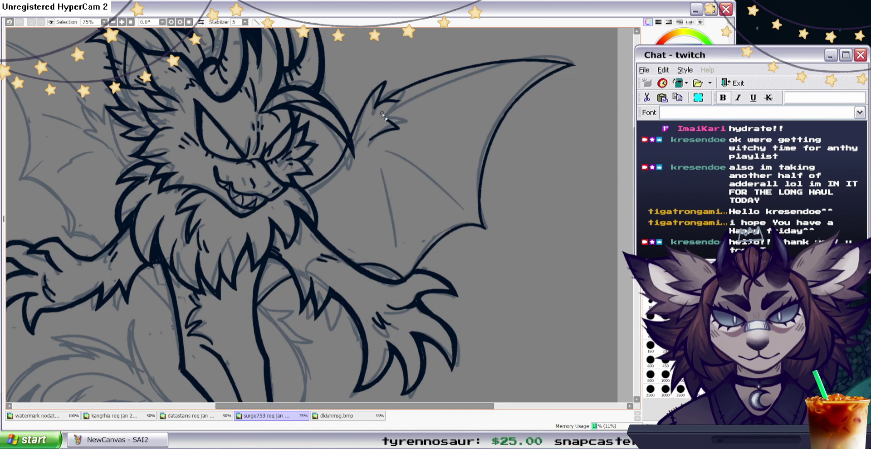
Rework the fur tuft at the wing joint, erasing its side spikes and redrawing them along the upper wing edge.
mouse_move(391, 101)
mouse_down()
mouse_move(376, 107)
mouse_move(423, 96)
mouse_up()
click(657, 181)
mouse_move(424, 97)
mouse_down()
mouse_move(390, 117)
mouse_move(393, 97)
mouse_move(421, 97)
mouse_up()
click(10, 22)
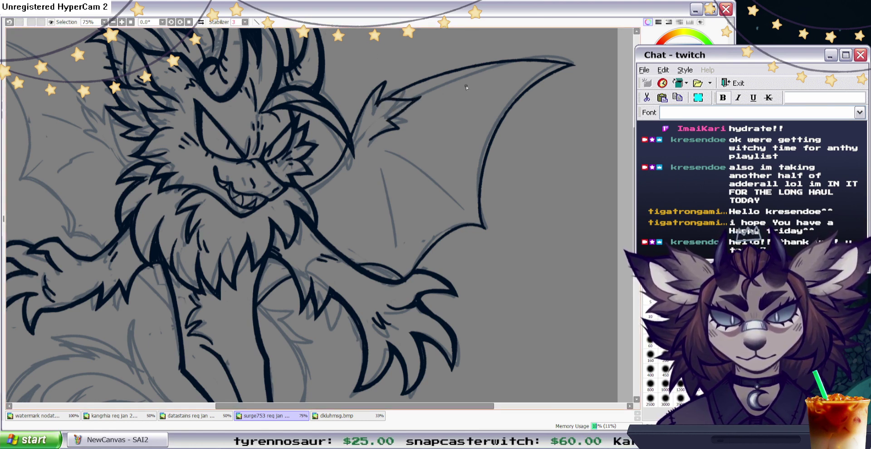
key(e)
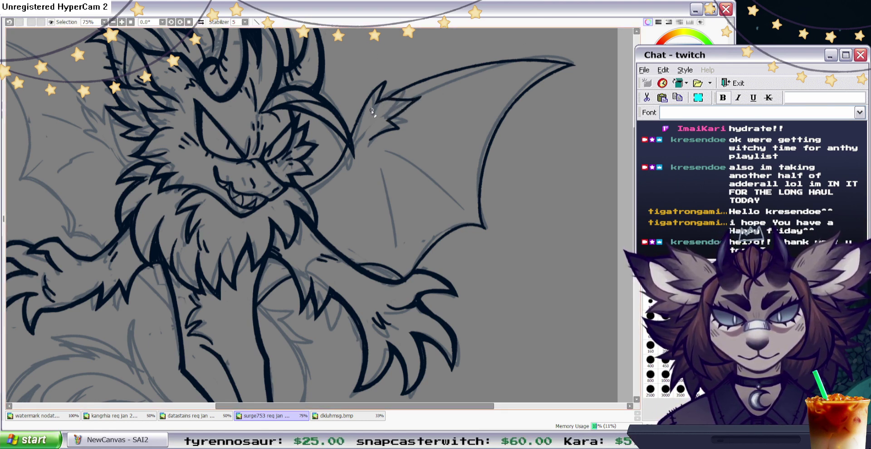
key(n)
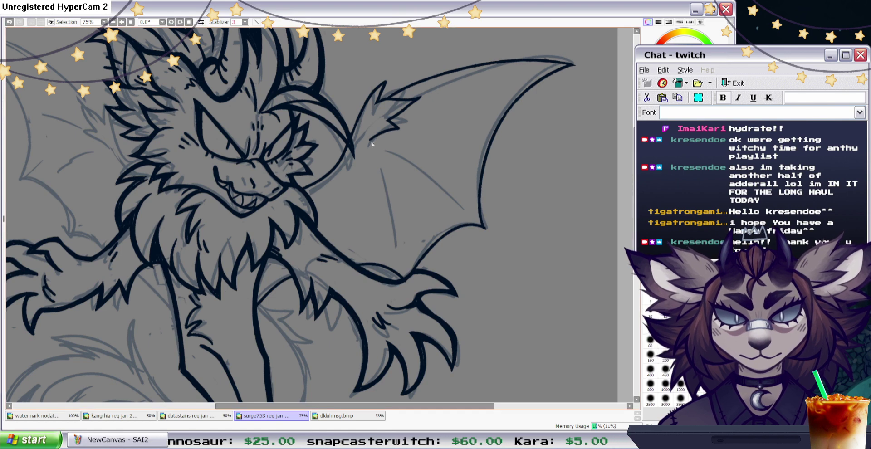
Ink short fur marks below the tuft and two long fold lines across the wing membrane.
drag(372, 148, 360, 158)
mouse_move(372, 153)
mouse_down()
mouse_move(360, 162)
mouse_move(467, 226)
mouse_up()
drag(378, 171, 393, 248)
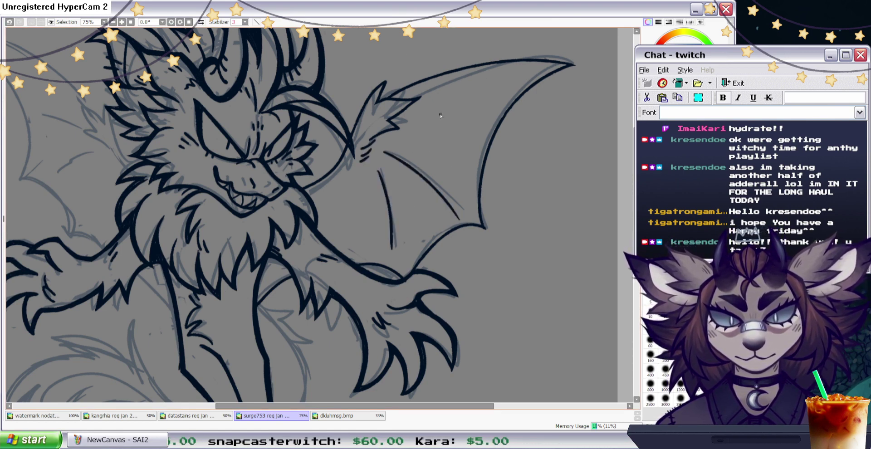
Ink the other wing's joint tuft and its upper edge out to the wing tip on the flipped canvas.
drag(385, 406, 317, 406)
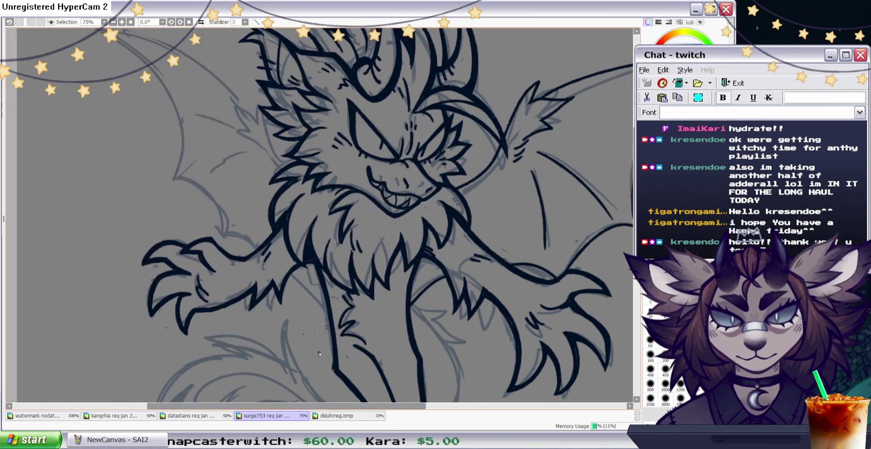
click(200, 22)
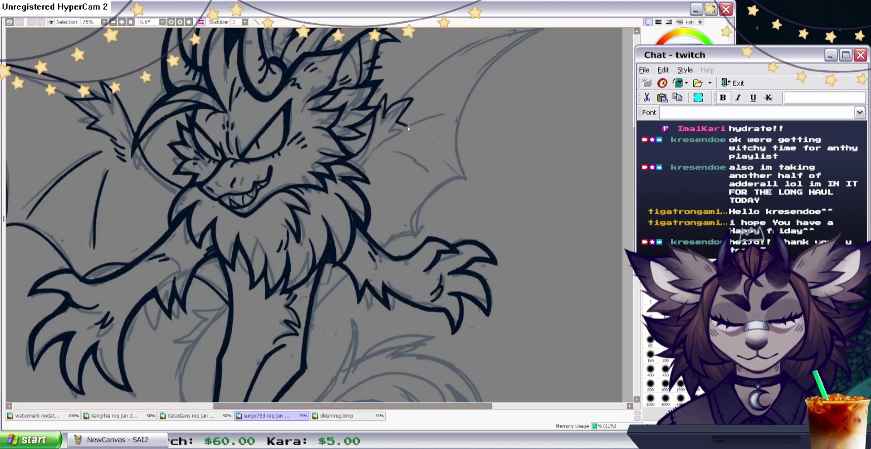
drag(637, 195, 636, 181)
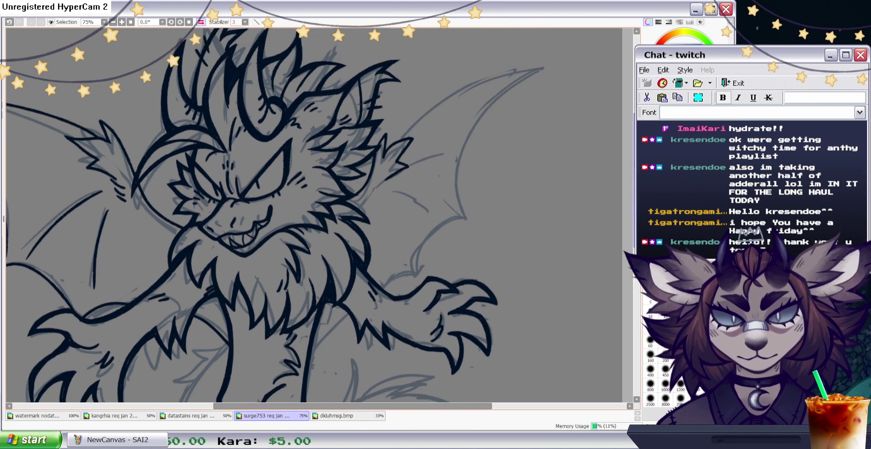
mouse_move(393, 146)
mouse_down()
mouse_move(501, 66)
mouse_move(564, 58)
mouse_move(463, 245)
mouse_up()
key(ctrl+z)
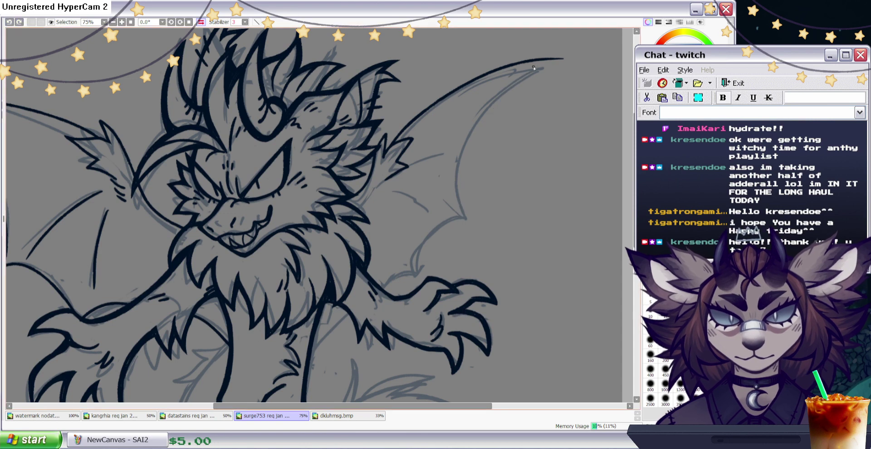
Ink the second wing's outer edge down from the tip and erase the line overshooting the tip.
drag(541, 60, 465, 227)
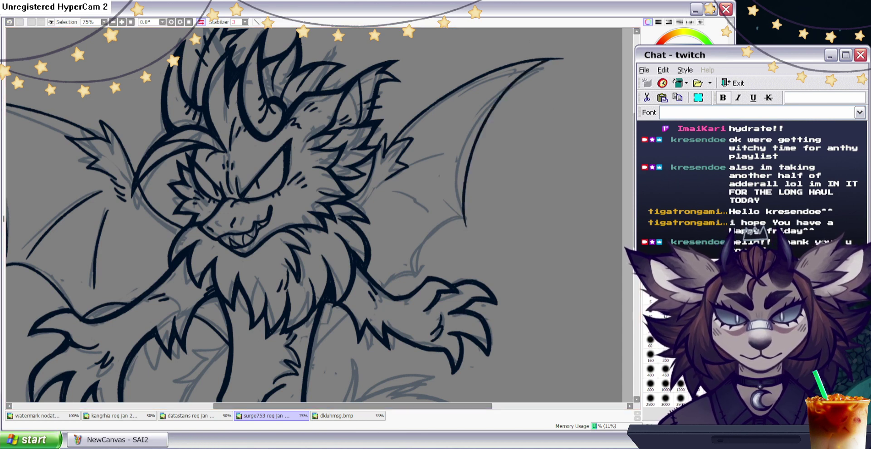
key(e)
drag(553, 61, 570, 58)
key(n)
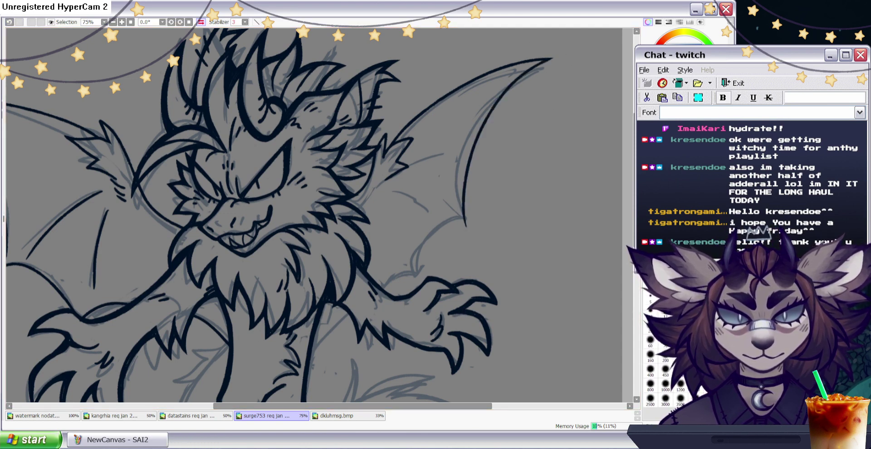
Ink the second wing's scalloped lower edge down to the forearm and erase the overshoot at its outer corner.
drag(379, 289, 420, 271)
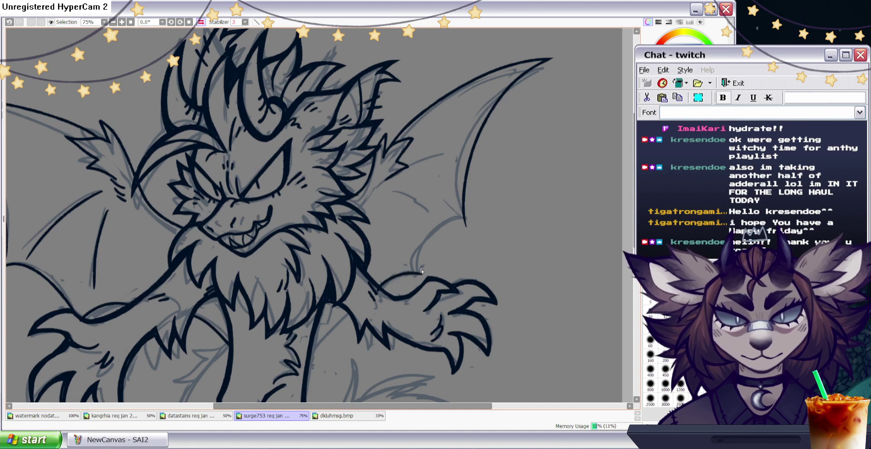
drag(467, 219, 409, 282)
key(e)
drag(471, 214, 468, 224)
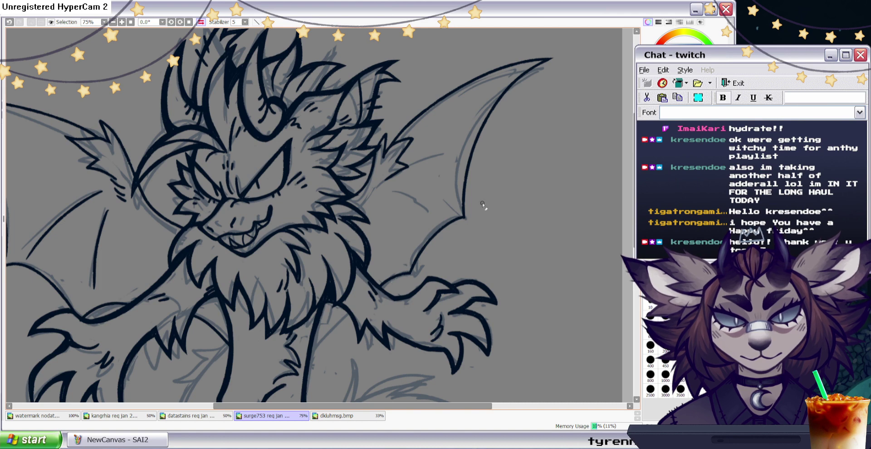
click(675, 154)
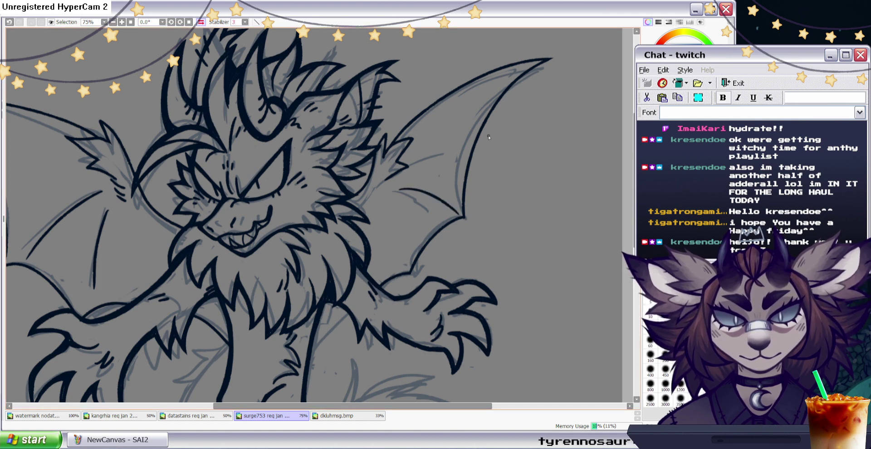
Ink the fold lines on the second wing's membrane, redrawing the lower one, and clean up the joint tuft.
drag(391, 195, 397, 262)
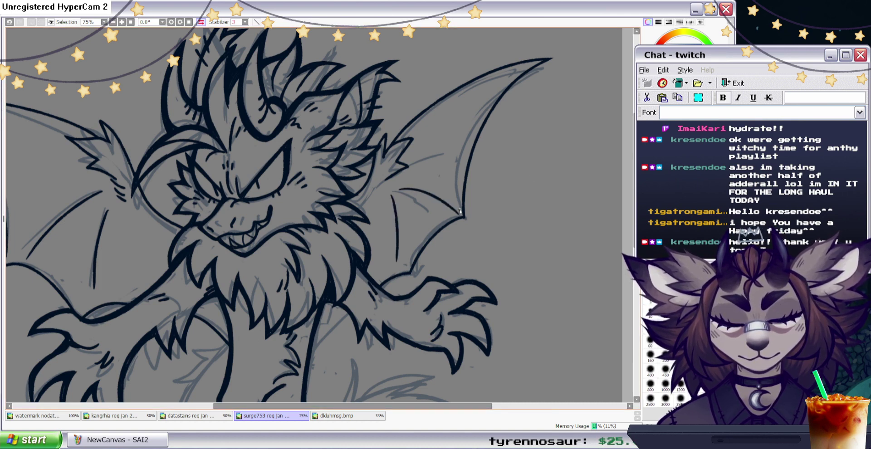
key(ctrl+z)
drag(384, 195, 406, 266)
key(e)
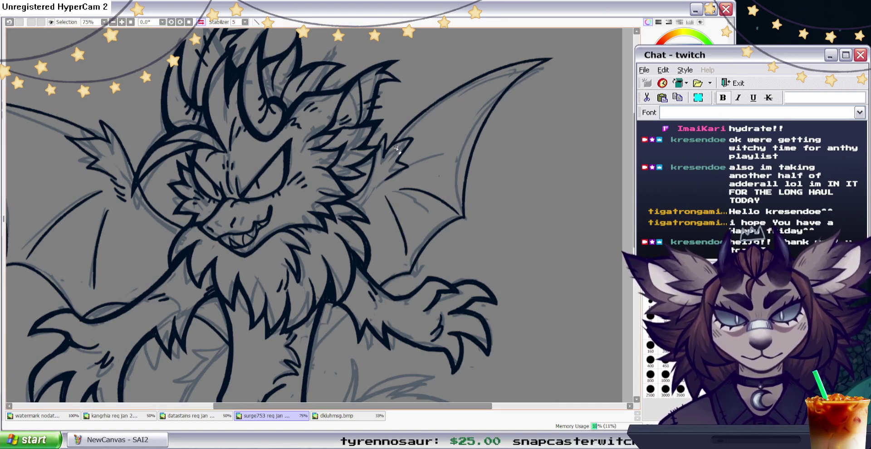
drag(383, 156, 385, 167)
click(651, 148)
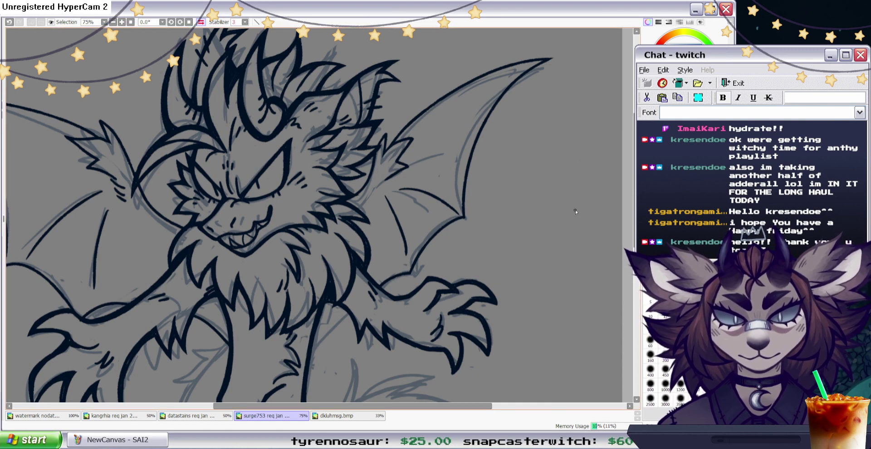
Ink the tail section curving behind the leg, adding its fur spikes and short fur marks beside the thigh.
key(Home)
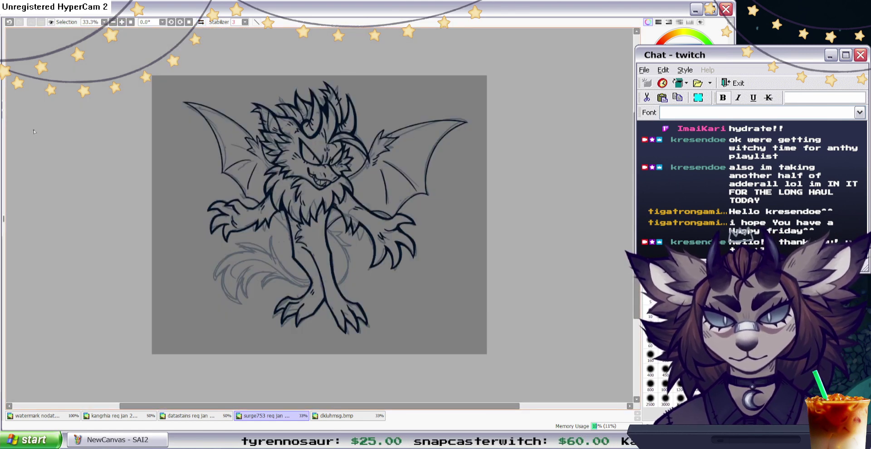
key(Page_Up)
drag(313, 254, 319, 209)
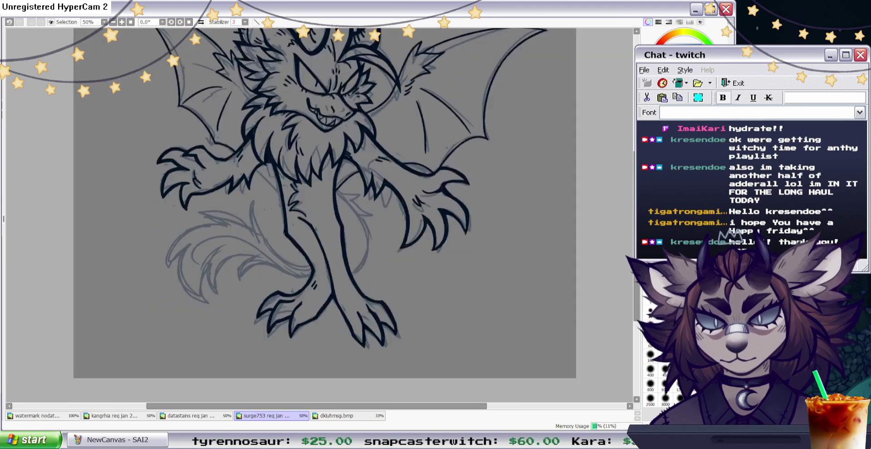
key(Page_Up)
drag(405, 193, 400, 46)
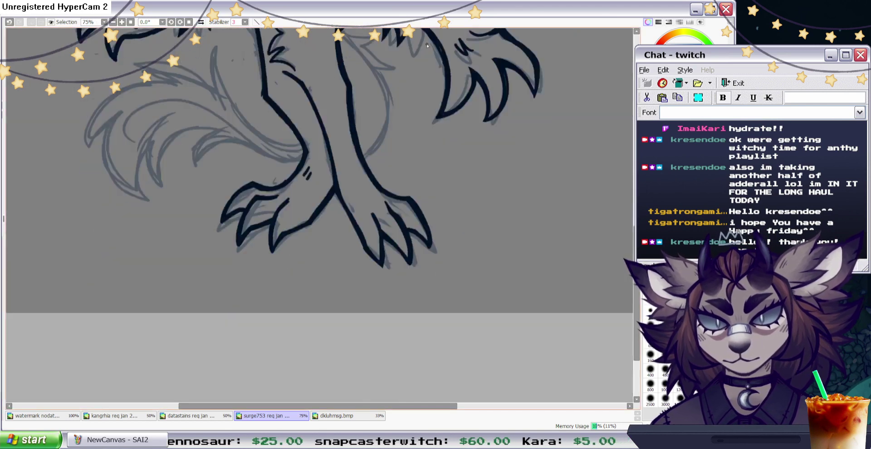
drag(634, 282, 634, 261)
click(200, 22)
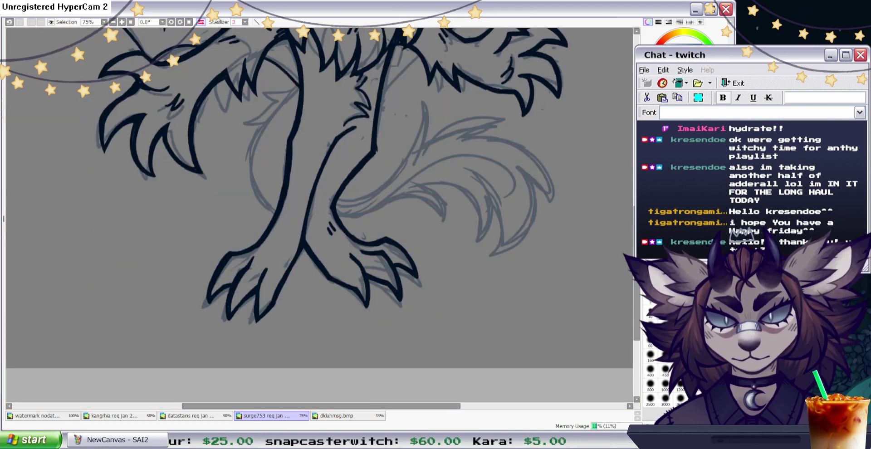
mouse_move(297, 83)
mouse_down()
mouse_move(240, 138)
mouse_move(277, 115)
mouse_move(282, 121)
mouse_move(278, 133)
mouse_move(262, 132)
mouse_move(268, 208)
mouse_move(287, 220)
mouse_up()
key(e)
click(657, 182)
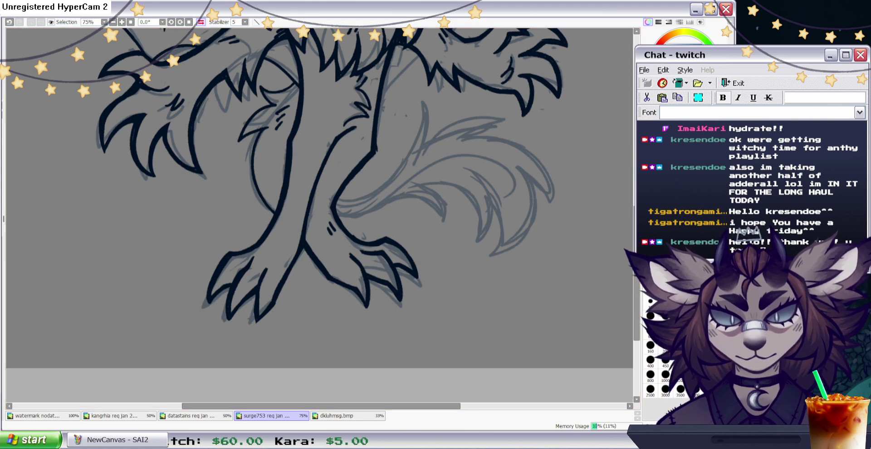
mouse_move(341, 218)
mouse_down()
mouse_move(368, 218)
mouse_move(485, 165)
mouse_up()
click(201, 22)
click(9, 22)
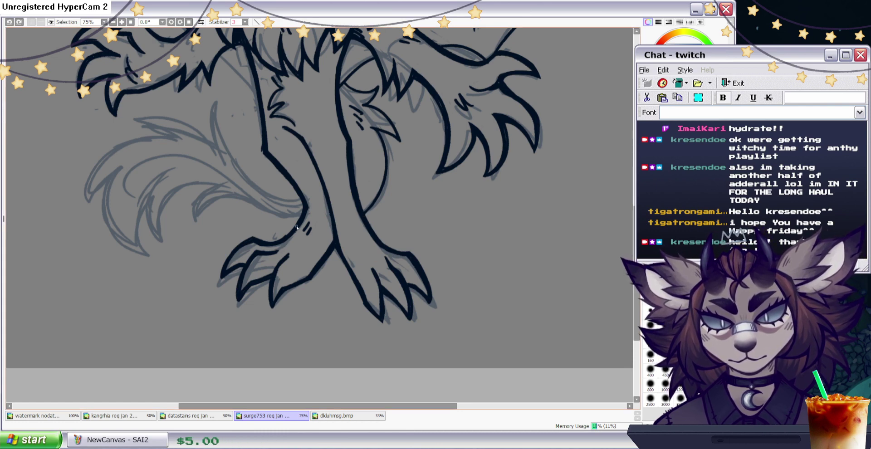
click(201, 22)
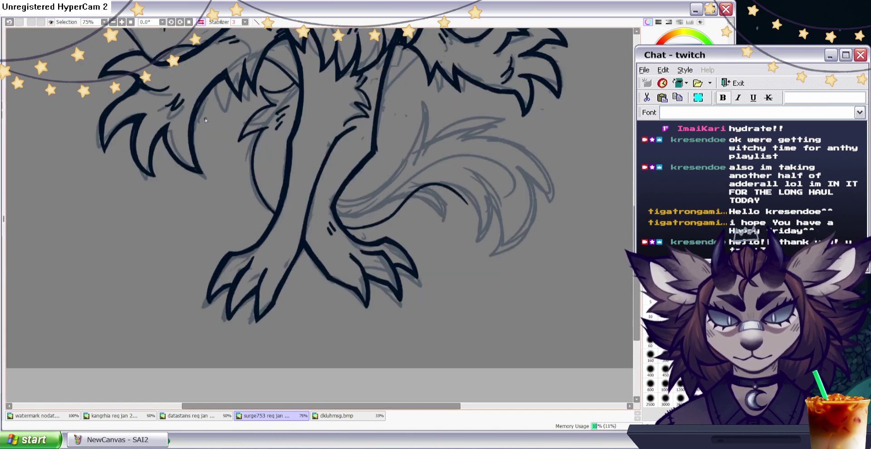
click(171, 22)
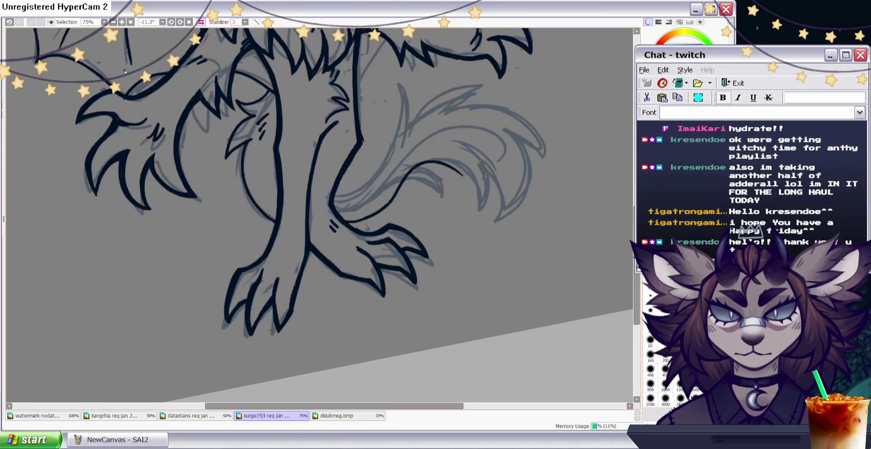
key(ctrl+z)
Ink the tail's long base curves and the pointed fur tufts along its underside and tip.
drag(349, 219, 480, 128)
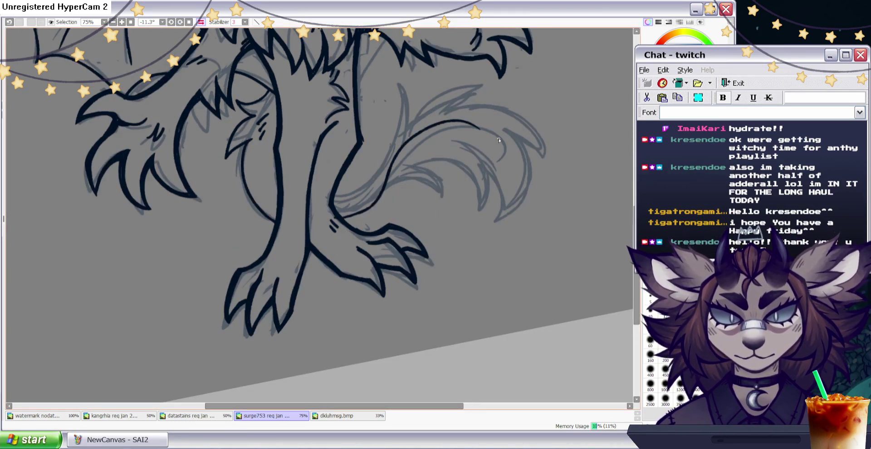
mouse_move(332, 198)
mouse_down()
mouse_move(363, 188)
mouse_move(382, 131)
mouse_move(412, 108)
mouse_up()
key(h)
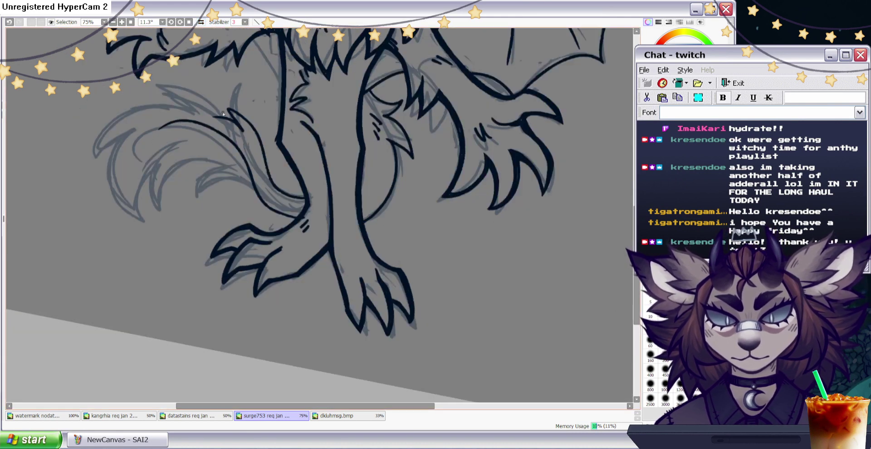
drag(256, 193, 224, 163)
mouse_move(231, 118)
mouse_down()
mouse_move(202, 82)
mouse_move(162, 100)
mouse_move(160, 116)
mouse_move(112, 176)
mouse_move(144, 228)
mouse_move(194, 160)
mouse_move(223, 159)
mouse_move(173, 195)
mouse_up()
drag(191, 158, 167, 205)
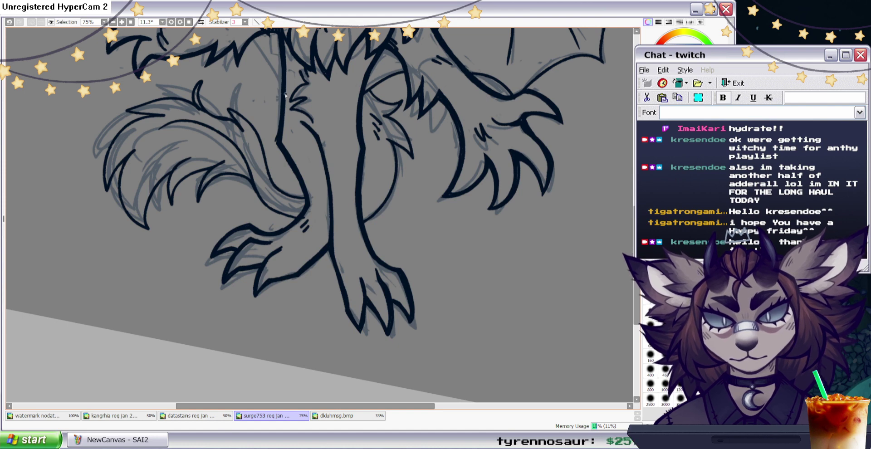
Ink the tall fur spike and tufts along the tail's upper edge, adding fur strands near the tip.
key(h)
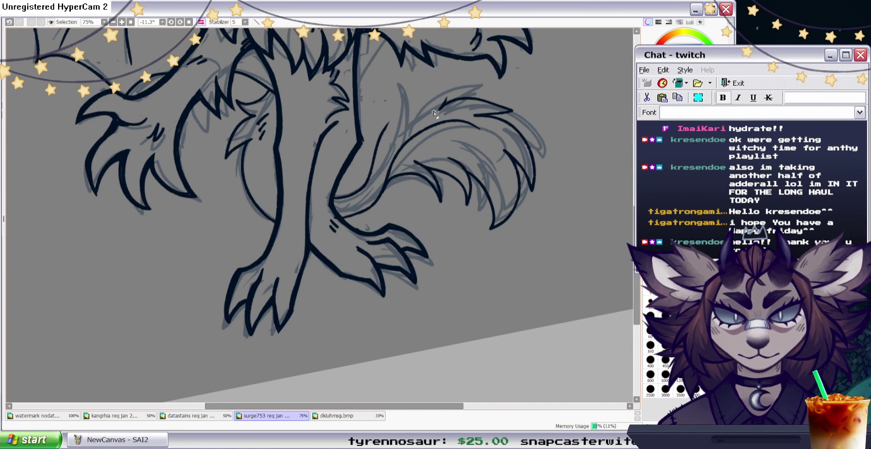
key(b)
mouse_move(379, 145)
mouse_down()
mouse_move(404, 102)
mouse_move(402, 126)
mouse_move(467, 89)
mouse_up()
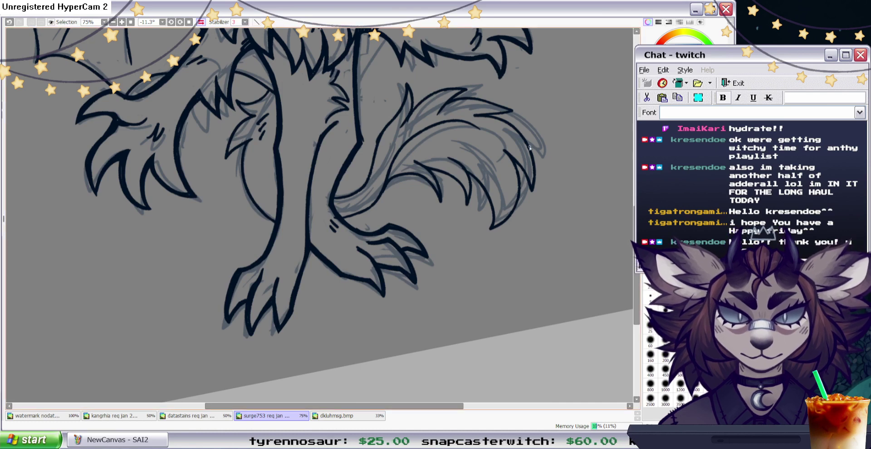
mouse_move(511, 215)
mouse_down()
mouse_move(491, 158)
mouse_move(496, 136)
mouse_up()
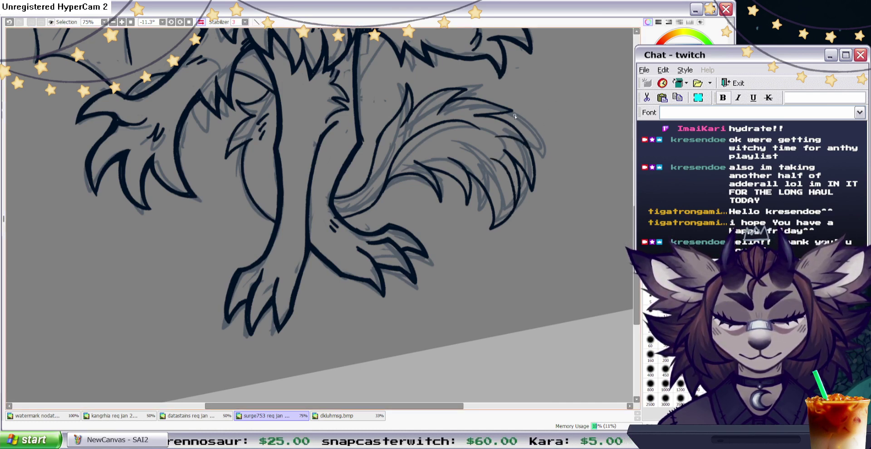
key(e)
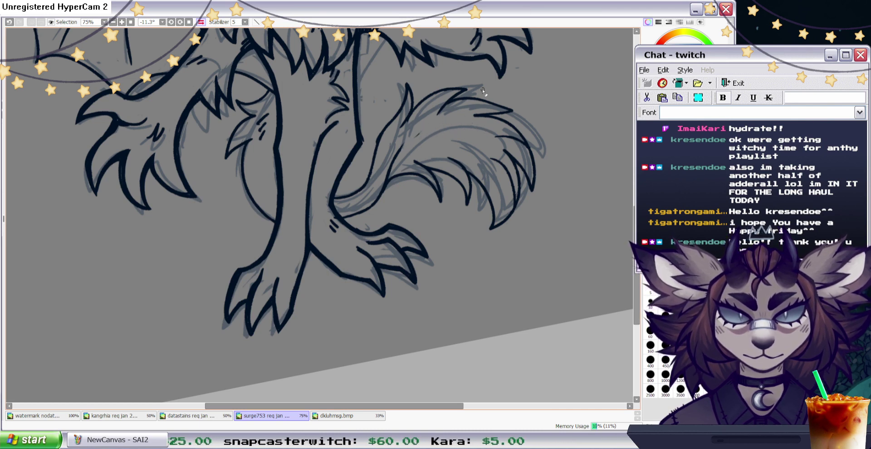
Redraw the tail's upper edge beside the leg, clean it up, and add short fur strokes inside the tail.
key(n)
drag(373, 175, 394, 141)
drag(371, 178, 390, 145)
key(e)
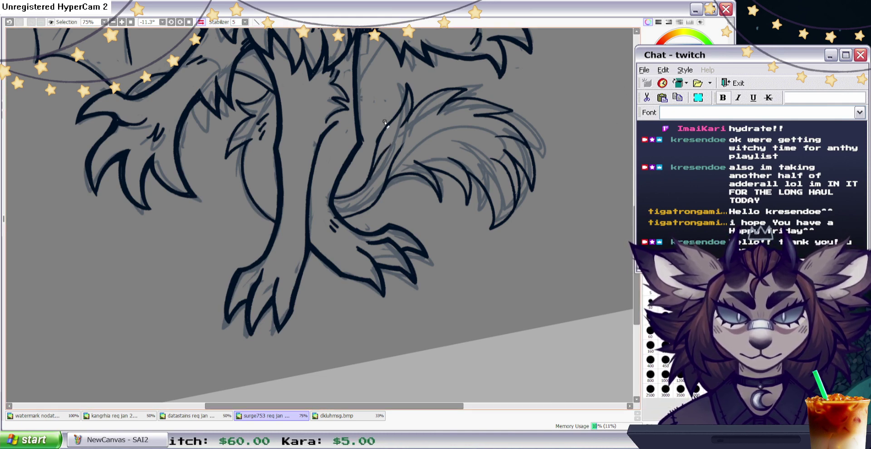
key(n)
mouse_move(399, 148)
mouse_down()
mouse_move(424, 132)
mouse_move(445, 137)
mouse_up()
Ink the short line running from the forearm fur down to the leg and erase its overshoot.
key(Home)
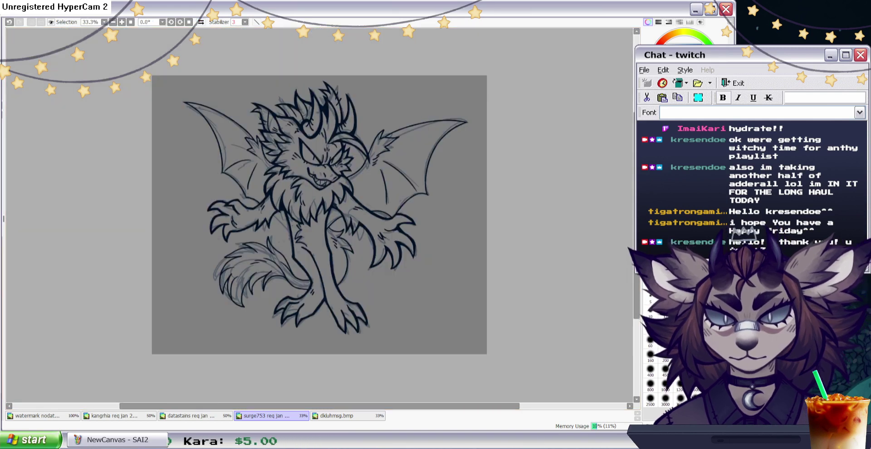
key(ctrl+z)
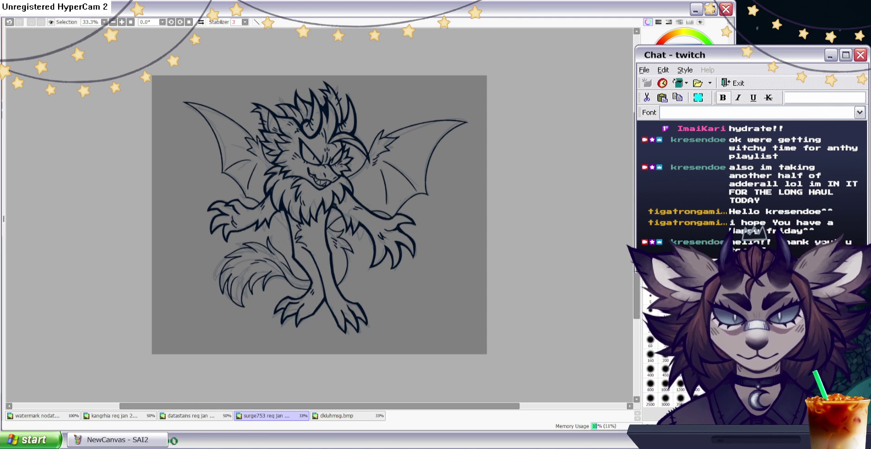
scroll(309, 263, up, 1)
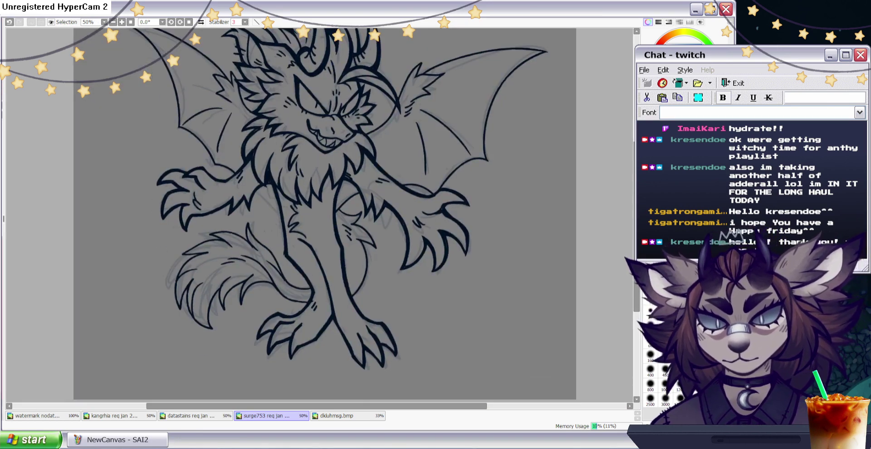
drag(258, 189, 281, 216)
key(e)
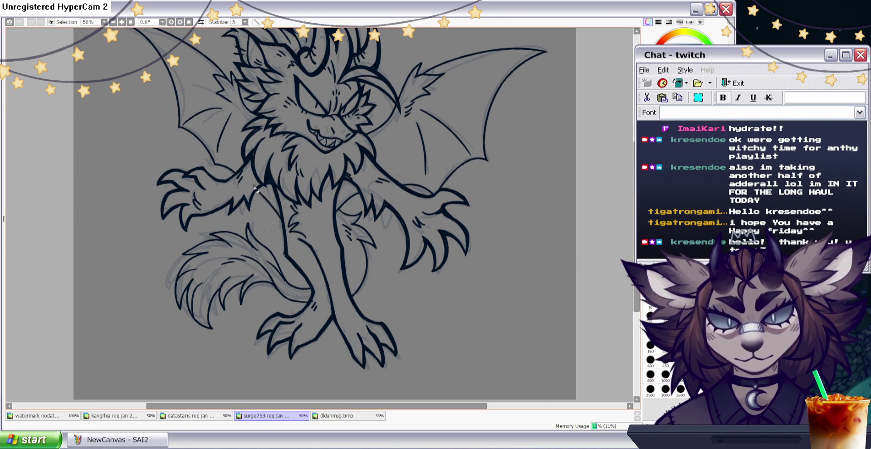
key(n)
Thicken the fur spikes on the tail section curving behind the thigh.
drag(636, 231, 636, 214)
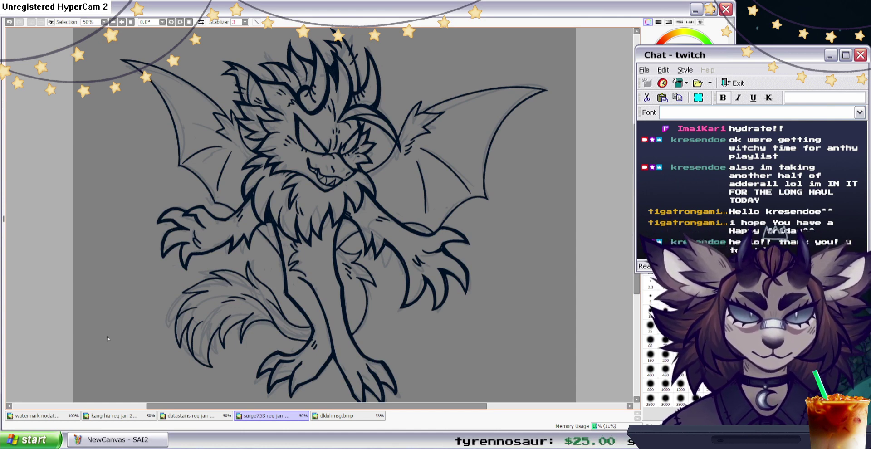
scroll(108, 338, up, 2)
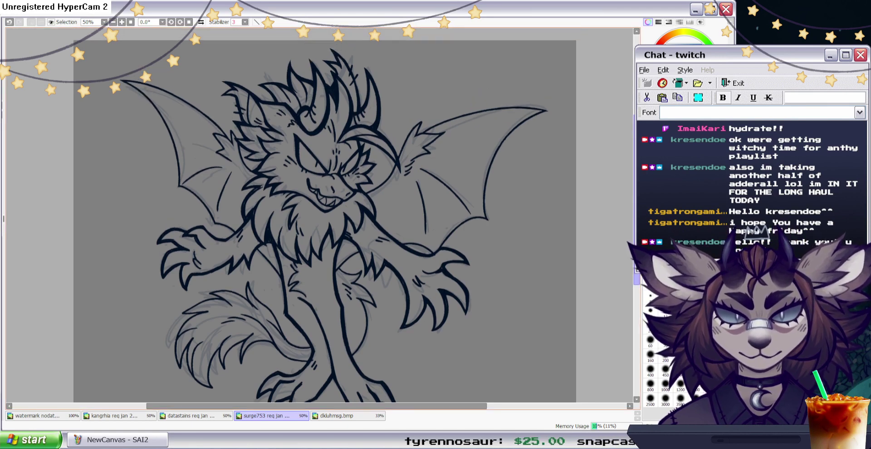
scroll(319, 215, down, 2)
scroll(319, 215, down, 1)
scroll(319, 215, up, 2)
drag(319, 215, 306, 174)
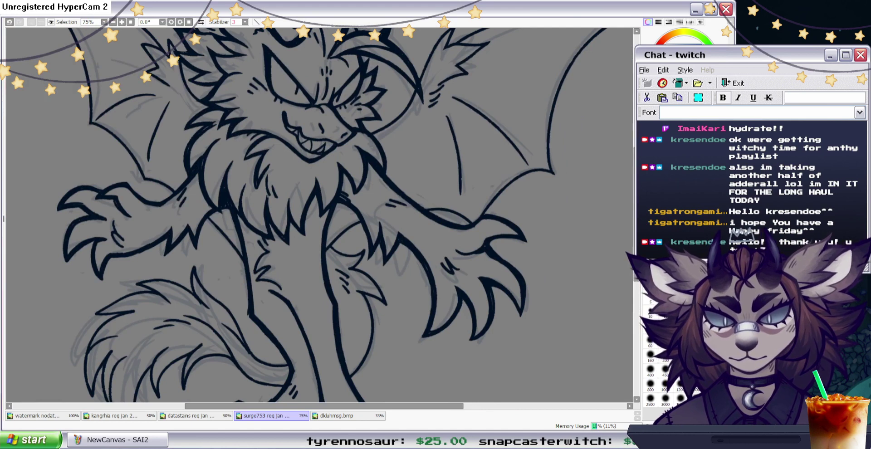
click(1, 222)
click(1, 222)
drag(320, 215, 318, 122)
key(h)
scroll(319, 215, up, 1)
mouse_move(264, 146)
mouse_down()
mouse_move(310, 135)
mouse_move(291, 160)
mouse_move(249, 181)
mouse_move(245, 203)
mouse_move(276, 189)
mouse_move(253, 224)
mouse_up()
click(675, 174)
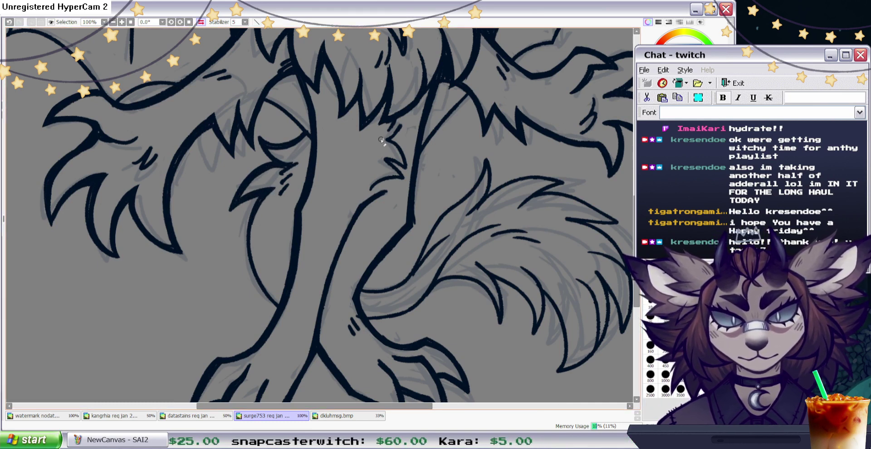
key(n)
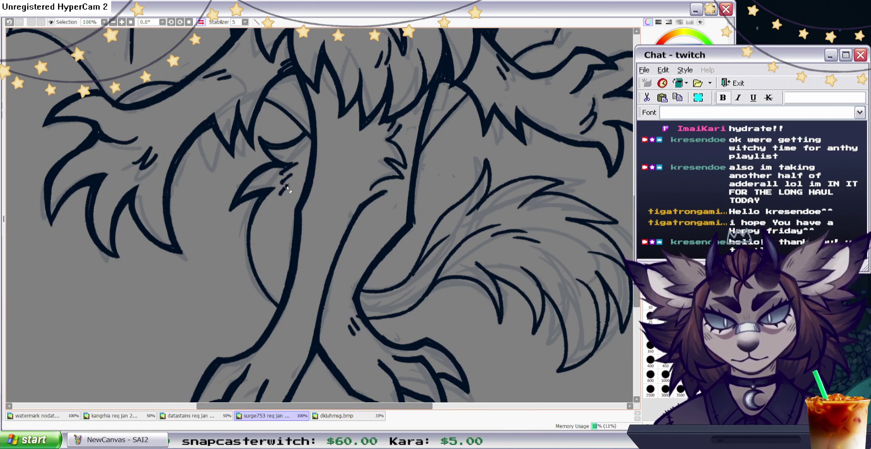
Thicken the outer edge of the tail section behind the leg and clean up where it meets the shin.
mouse_move(259, 196)
mouse_down()
mouse_move(248, 233)
mouse_move(258, 269)
mouse_up()
drag(256, 213, 290, 299)
click(10, 23)
drag(247, 229, 251, 257)
mouse_move(259, 196)
mouse_down()
mouse_move(251, 273)
mouse_move(260, 287)
mouse_up()
mouse_move(249, 241)
mouse_down()
mouse_move(276, 289)
mouse_move(251, 234)
mouse_move(268, 293)
mouse_move(252, 235)
mouse_move(281, 300)
mouse_up()
drag(259, 199, 250, 253)
key(e)
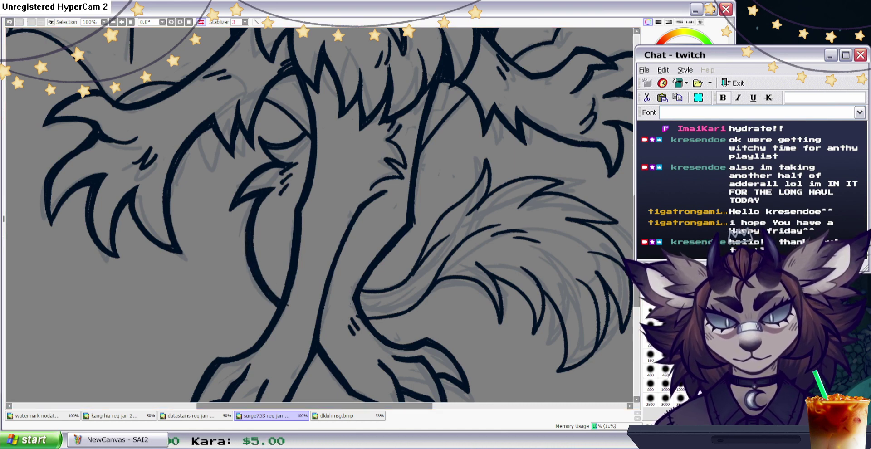
drag(289, 295, 286, 309)
Erase the short fur marks beside the thigh and redraw them more cleanly.
drag(272, 195, 255, 239)
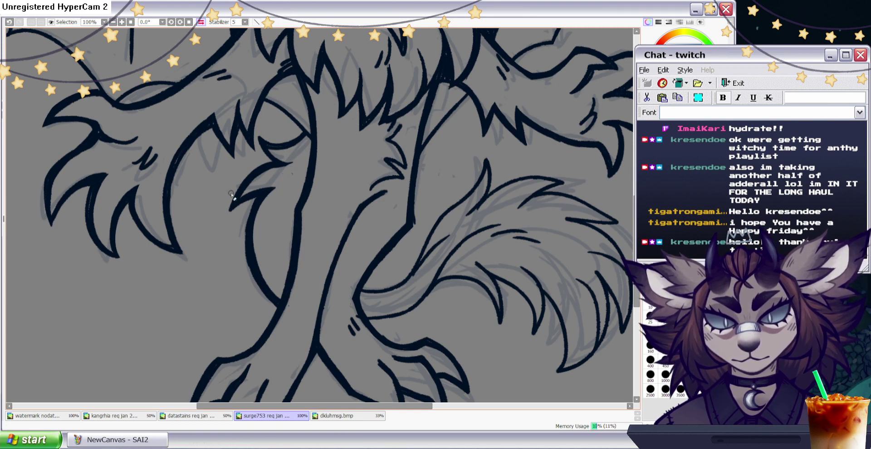
key(n)
drag(282, 174, 294, 168)
mouse_move(285, 180)
mouse_down()
mouse_move(295, 173)
mouse_move(293, 182)
mouse_up()
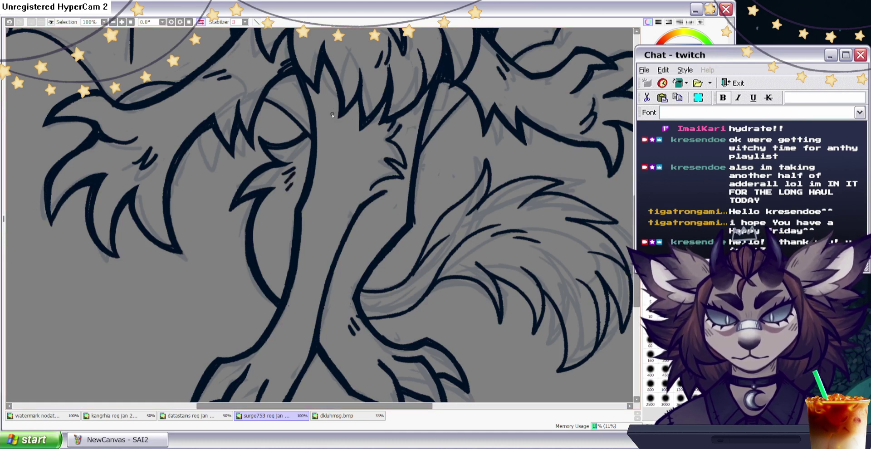
key(e)
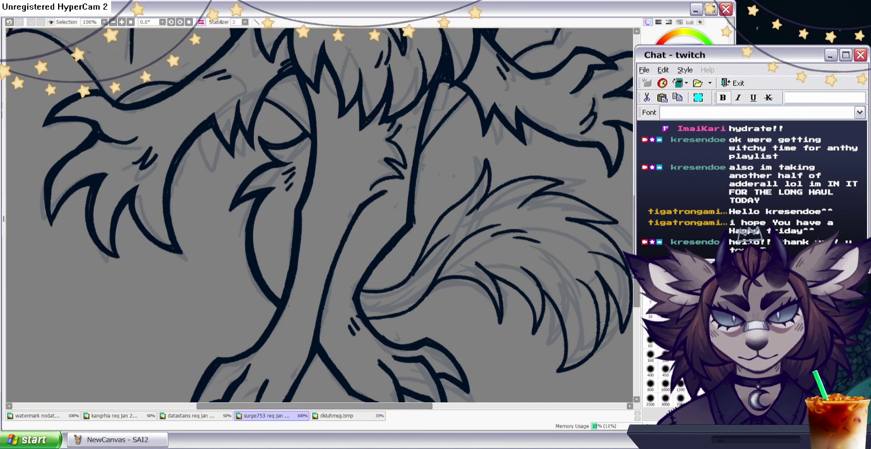
Thicken the lower and upper edges of the tail's base where they meet the ankle.
key(h)
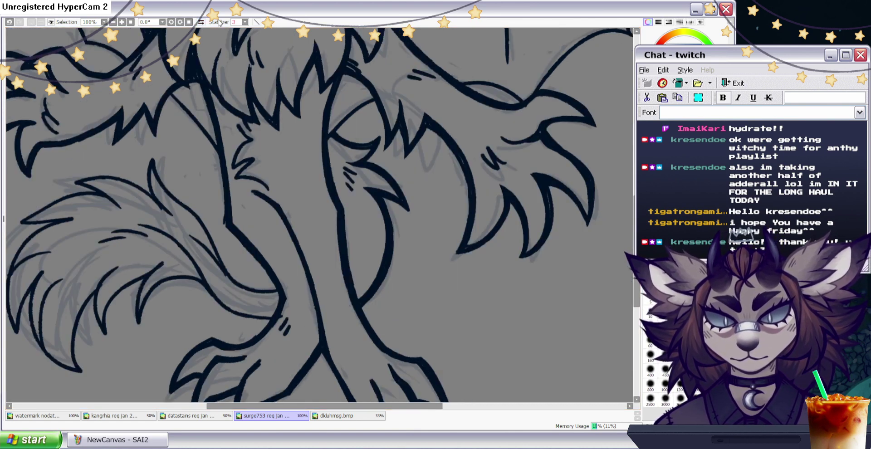
key(End)
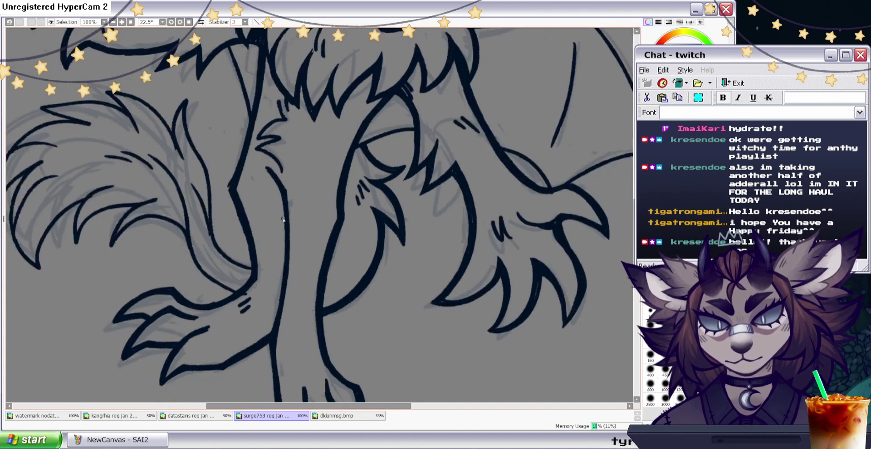
drag(196, 239, 226, 281)
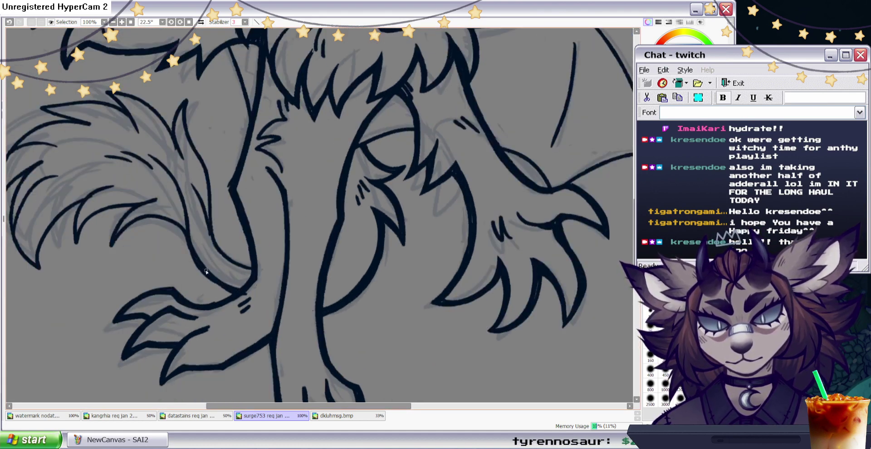
mouse_move(219, 252)
mouse_down()
mouse_move(253, 274)
mouse_move(207, 228)
mouse_move(217, 252)
mouse_move(180, 138)
mouse_move(205, 130)
mouse_move(199, 165)
mouse_move(210, 223)
mouse_move(208, 190)
mouse_up()
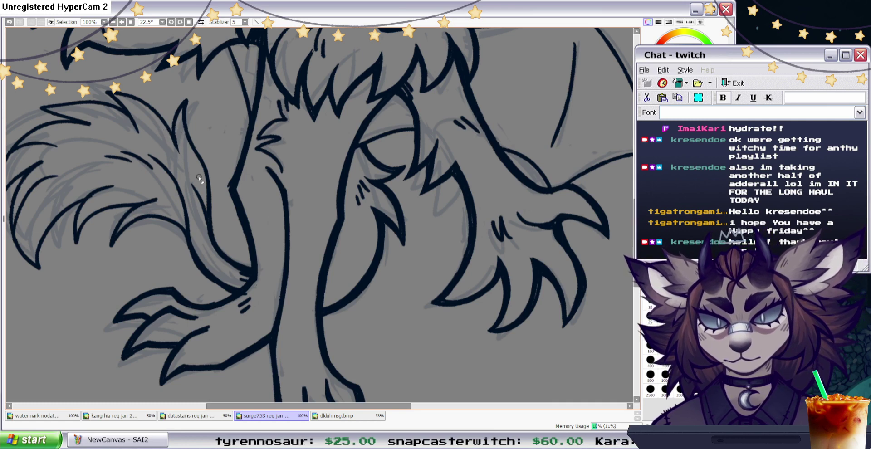
Thicken the tail's upper edge into the tall fur spike near its base and clean up the spike.
key(n)
drag(206, 211, 202, 160)
mouse_move(207, 190)
mouse_down()
mouse_move(184, 111)
mouse_move(192, 135)
mouse_move(187, 114)
mouse_move(176, 136)
mouse_move(180, 157)
mouse_up()
key(e)
key(n)
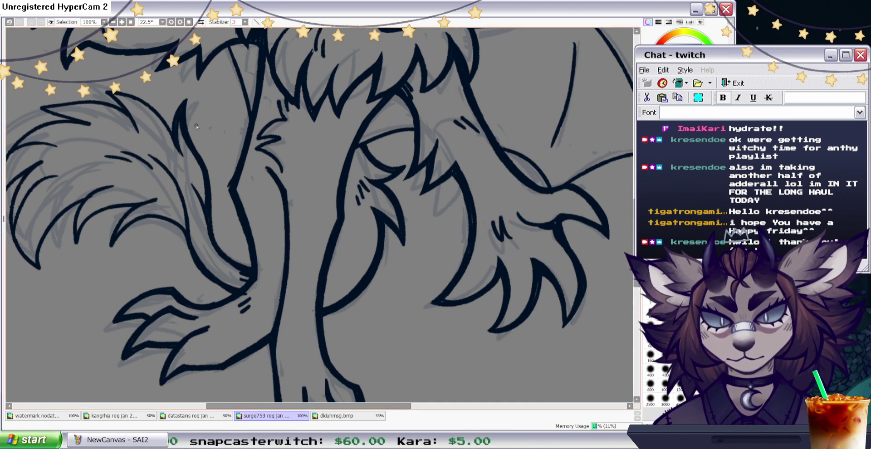
Thicken the tuft beside the tall spike on the tail's upper edge and add short fur strokes inside it.
click(201, 22)
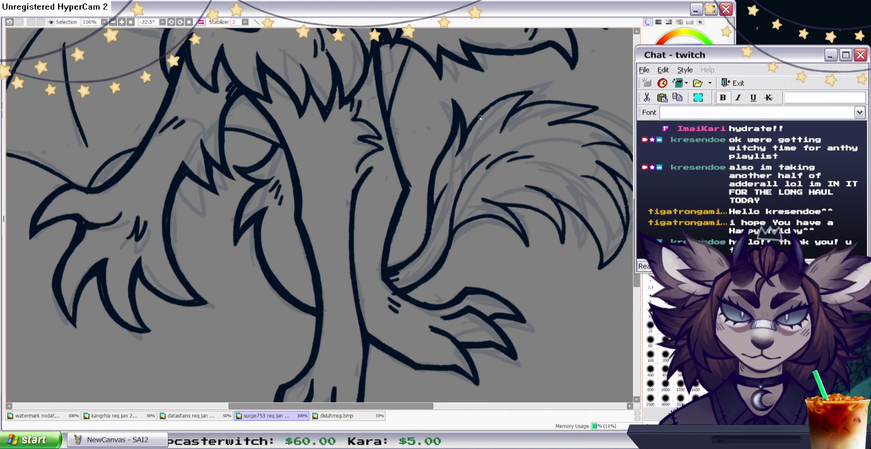
mouse_move(482, 109)
mouse_down()
mouse_move(520, 92)
mouse_move(491, 103)
mouse_move(544, 92)
mouse_move(503, 123)
mouse_move(521, 100)
mouse_move(500, 133)
mouse_up()
drag(524, 96, 500, 137)
drag(509, 98, 484, 128)
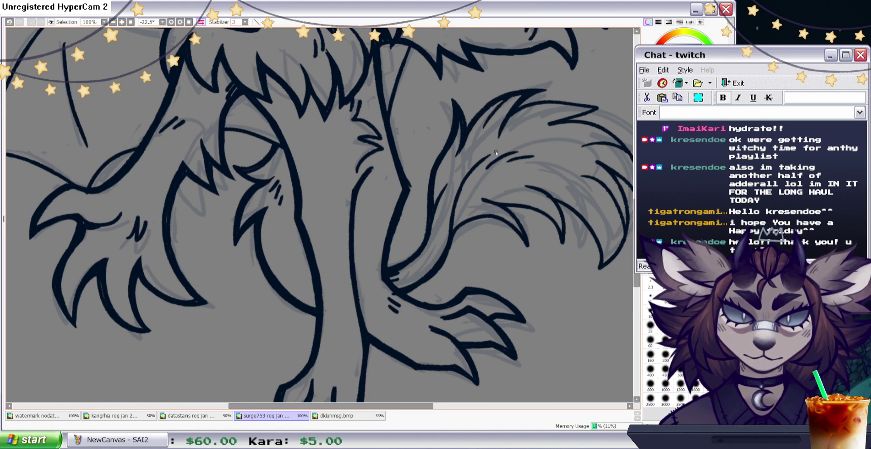
Thicken the next tuft and the outer edge of the tail's bend, cleaning up the strokes.
key(h)
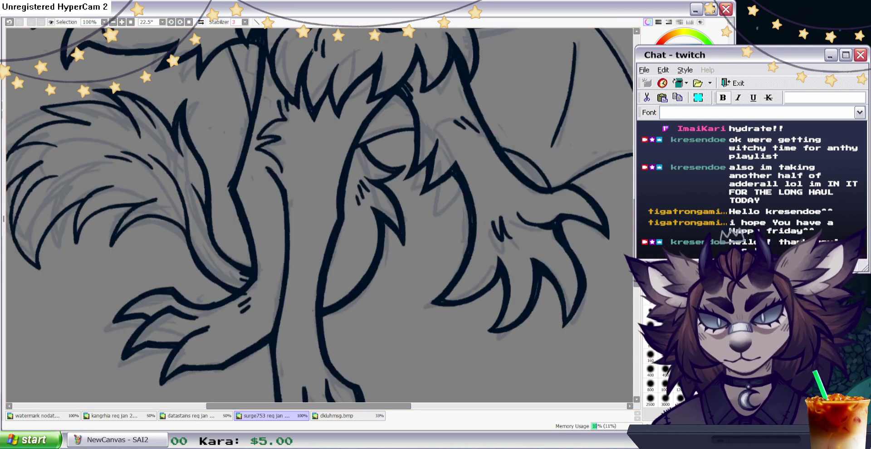
key(Delete)
key(End)
key(End)
key(End)
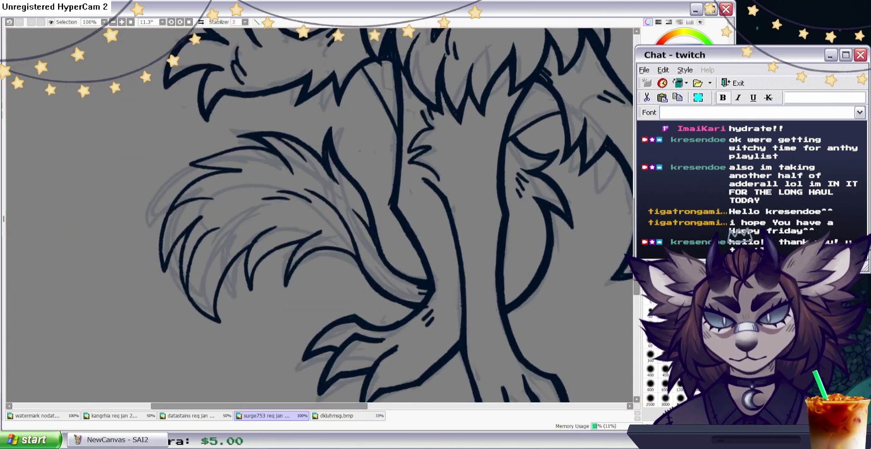
mouse_move(261, 190)
mouse_down()
mouse_move(191, 249)
mouse_move(216, 220)
mouse_move(190, 240)
mouse_up()
drag(214, 208, 248, 190)
mouse_move(200, 234)
mouse_down()
mouse_move(246, 214)
mouse_move(212, 238)
mouse_up()
key(e)
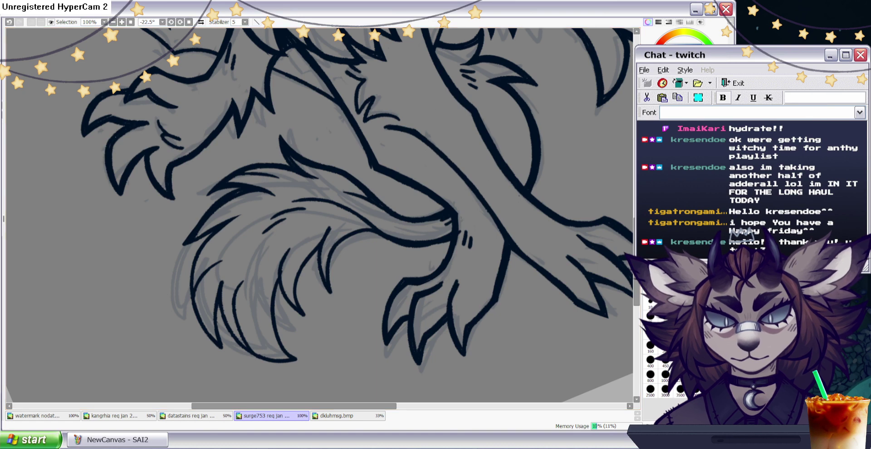
Thicken the tail's outer contour down to the first pointed tuft at the tip.
scroll(204, 213, down, 1)
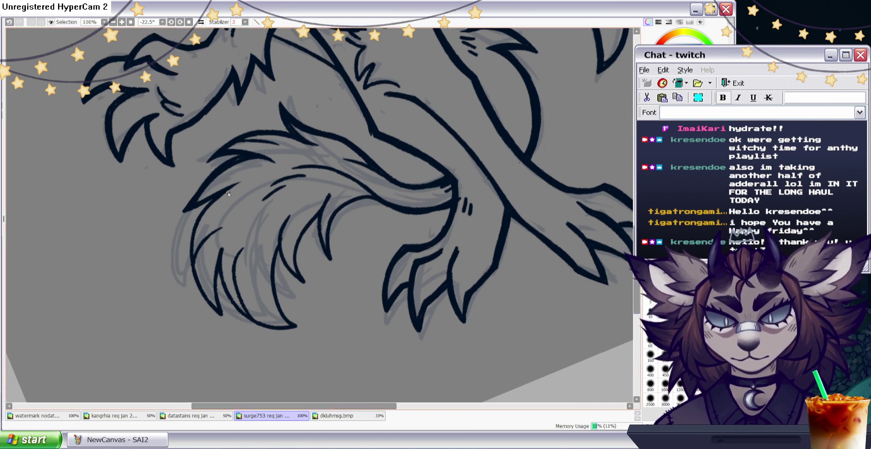
mouse_move(208, 201)
mouse_down()
mouse_move(190, 241)
mouse_move(191, 266)
mouse_move(228, 223)
mouse_up()
mouse_move(193, 265)
mouse_down()
mouse_move(221, 315)
mouse_move(213, 273)
mouse_move(234, 232)
mouse_move(223, 295)
mouse_up()
drag(199, 255, 203, 290)
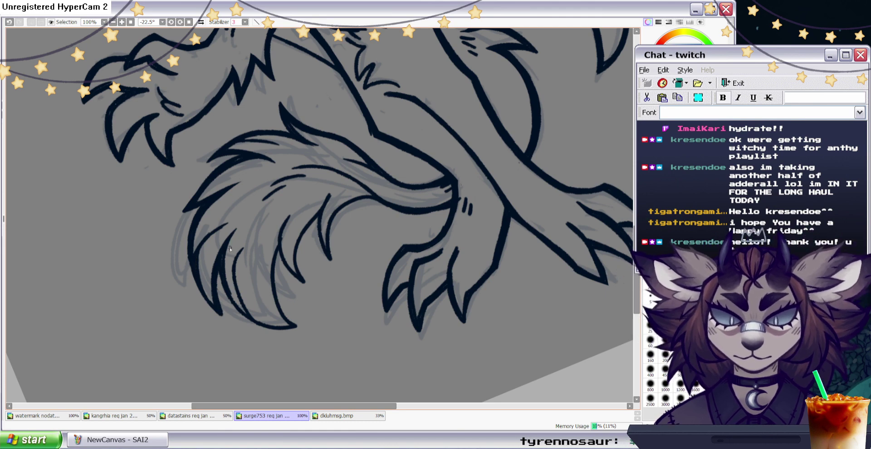
Thicken both sides of the tail's long tip tuft, redrawing its inner edge and erasing the overshoot.
mouse_move(225, 266)
mouse_down()
mouse_move(257, 325)
mouse_move(275, 327)
mouse_up()
mouse_move(230, 292)
mouse_down()
mouse_move(283, 321)
mouse_move(258, 319)
mouse_move(306, 325)
mouse_move(273, 291)
mouse_up()
mouse_move(284, 322)
mouse_down()
mouse_move(273, 279)
mouse_move(280, 227)
mouse_up()
key(ctrl+z)
drag(270, 292, 285, 218)
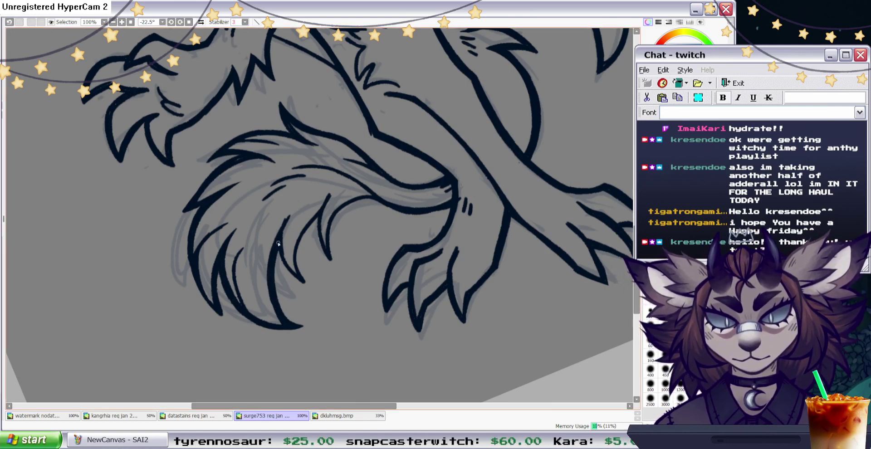
key(e)
drag(287, 228, 289, 218)
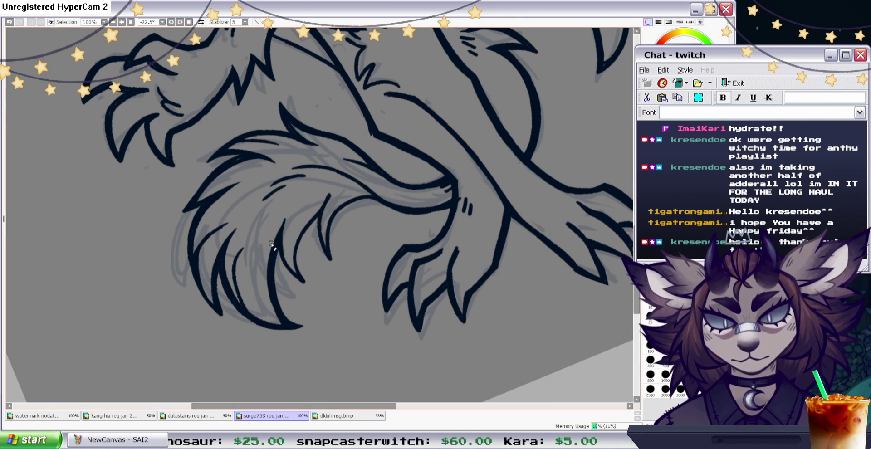
Thicken the edges of the pointed tufts on the tail's inner curve and trim the overshooting ink.
key(n)
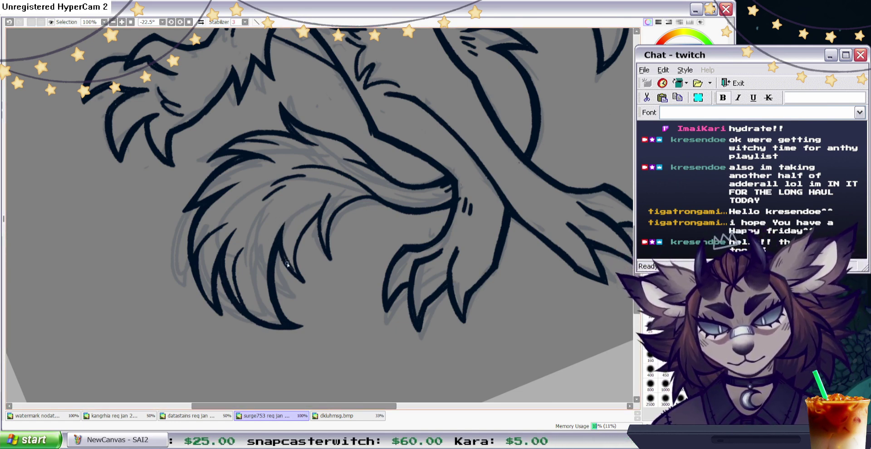
mouse_move(277, 247)
mouse_down()
mouse_move(307, 282)
mouse_move(303, 238)
mouse_move(320, 219)
mouse_move(300, 272)
mouse_up()
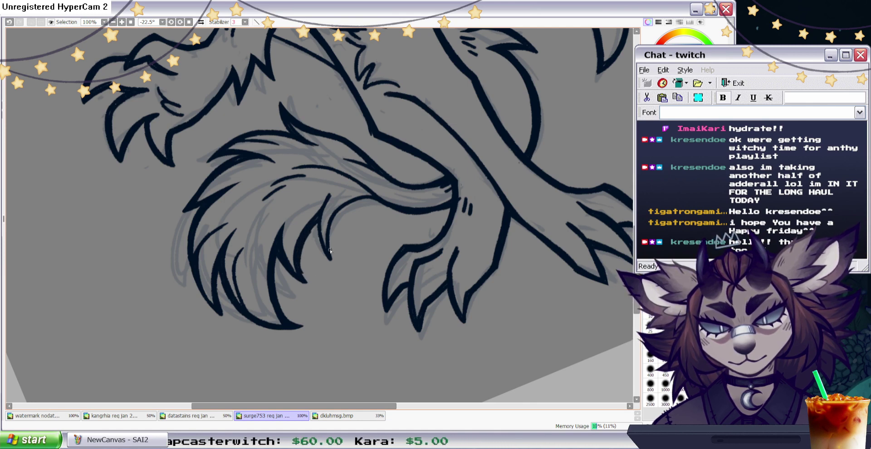
key(e)
drag(303, 243, 305, 282)
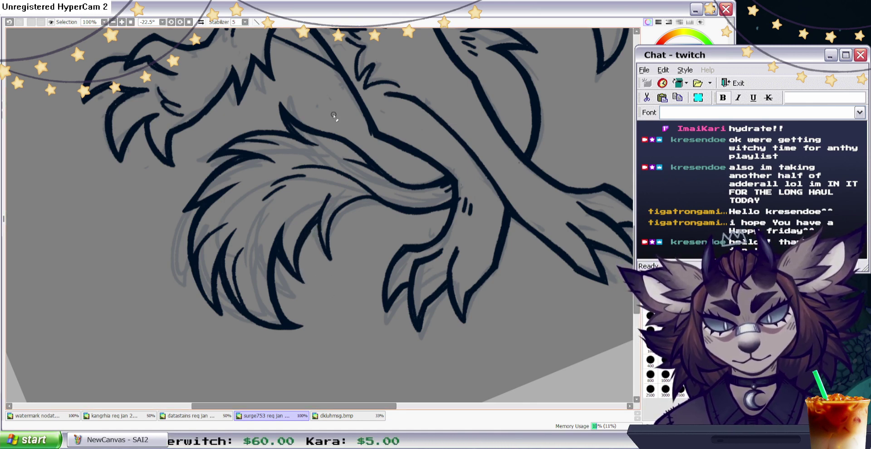
drag(325, 203, 330, 196)
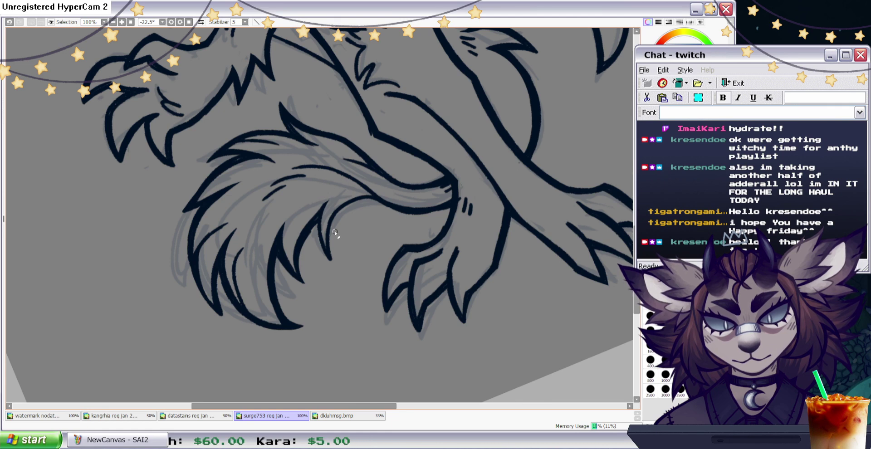
Thicken the tail's underside from the small tuft toward its base and add a short curved fur stroke beneath it.
click(665, 145)
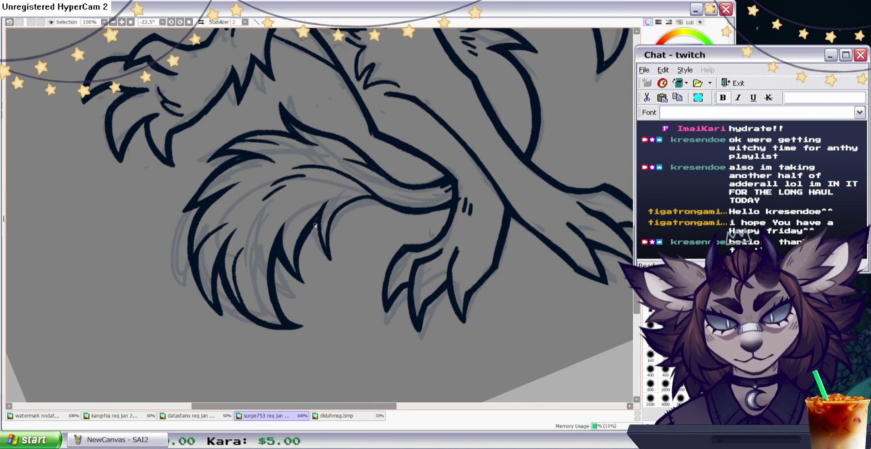
mouse_move(317, 224)
mouse_down()
mouse_move(333, 266)
mouse_move(349, 206)
mouse_move(331, 224)
mouse_move(394, 201)
mouse_up()
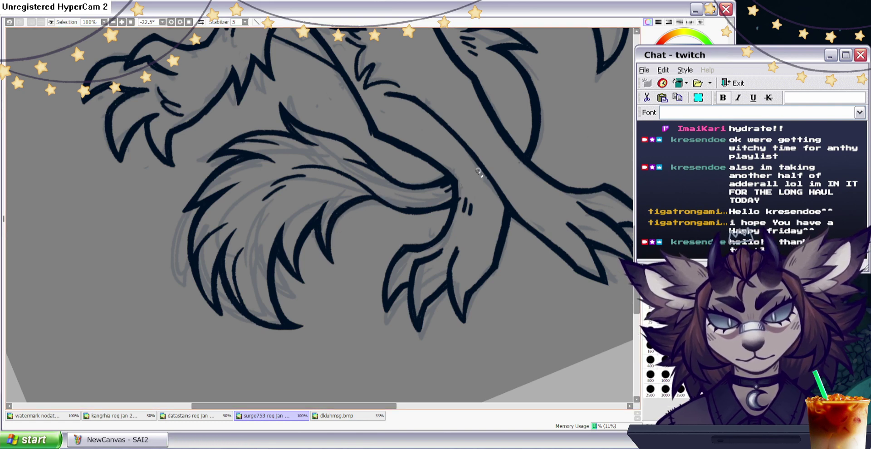
drag(368, 201, 354, 227)
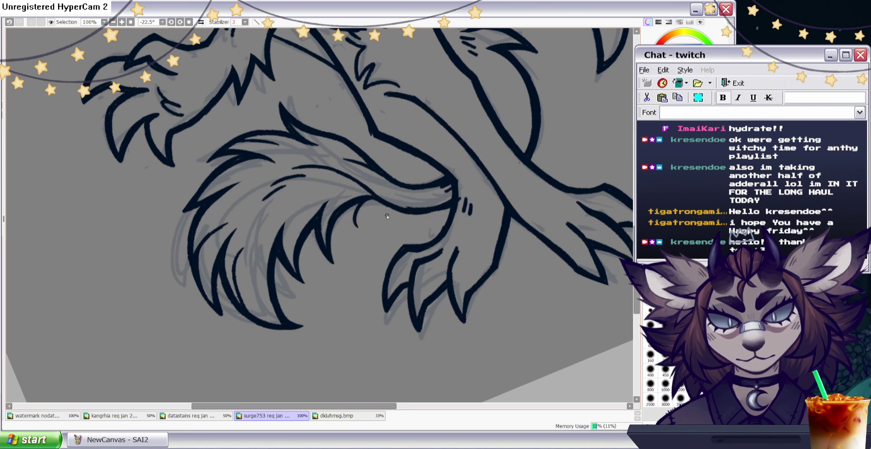
key(e)
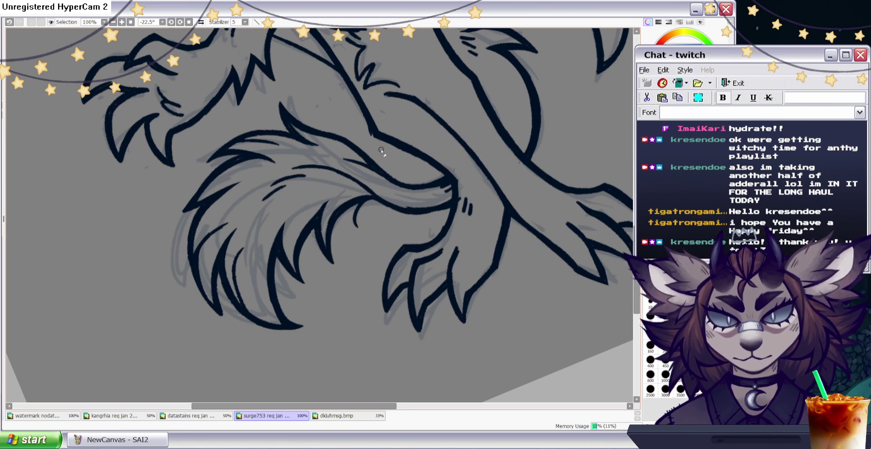
Add a small fur spike on the tail's outer bend and a short curved fur stroke above its upper edge.
drag(179, 215, 208, 209)
key(n)
drag(347, 138, 373, 91)
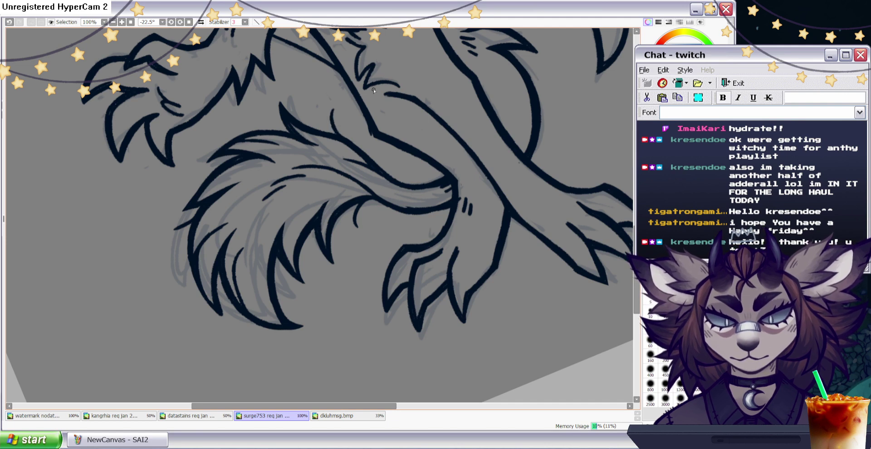
text(5)
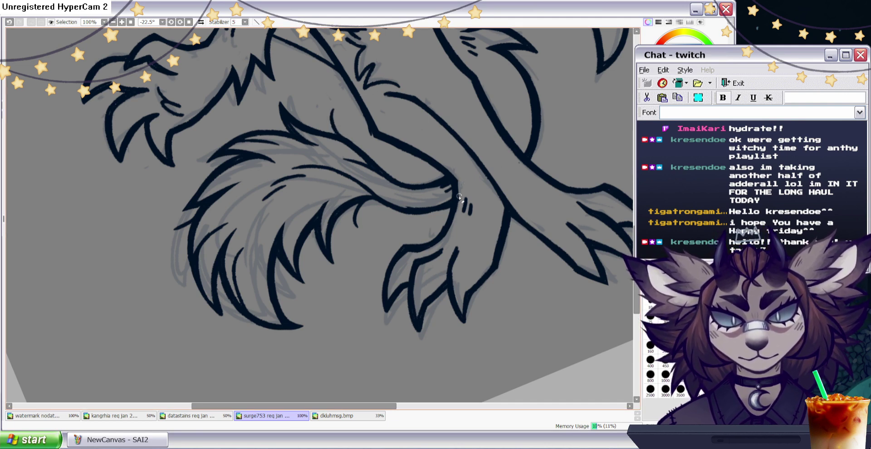
text(3)
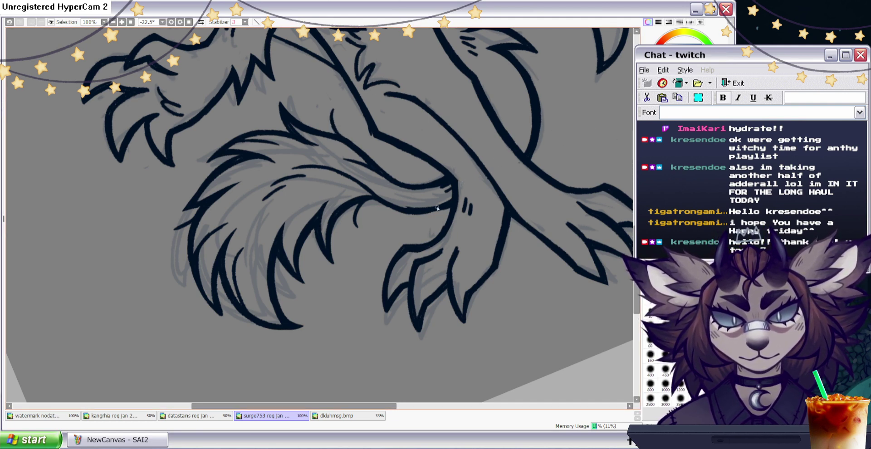
drag(351, 403, 386, 403)
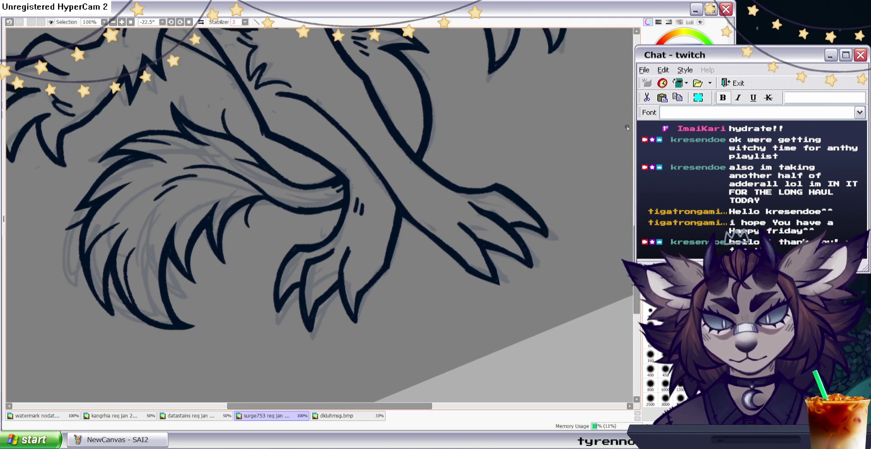
Refine the inner fur lines of the tail tip and add a small pointed spike at its lower end.
key(e)
drag(136, 240, 133, 299)
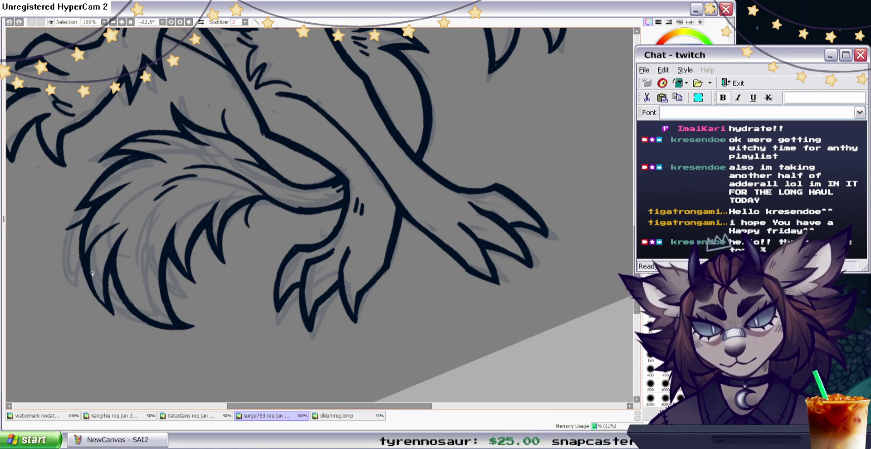
drag(161, 323, 142, 254)
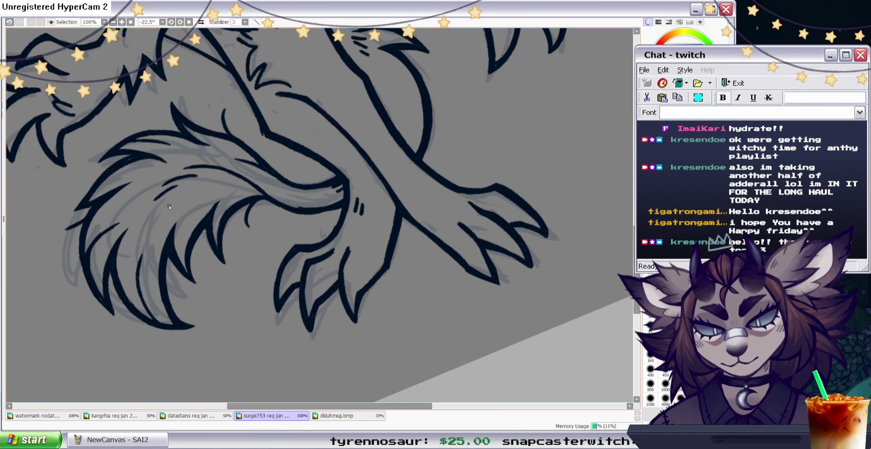
drag(148, 303, 174, 339)
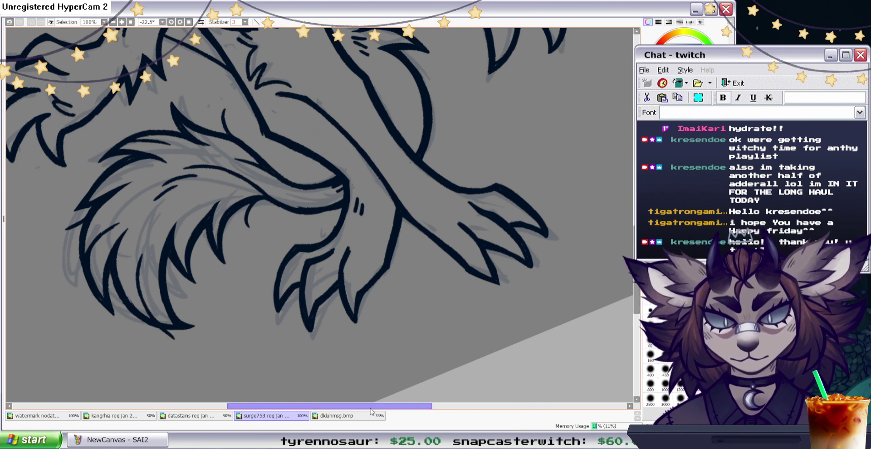
Thicken the lower curve of the wing arm where it rises from the shoulder behind the cheek fur.
drag(636, 276, 636, 249)
scroll(317, 213, up, 5)
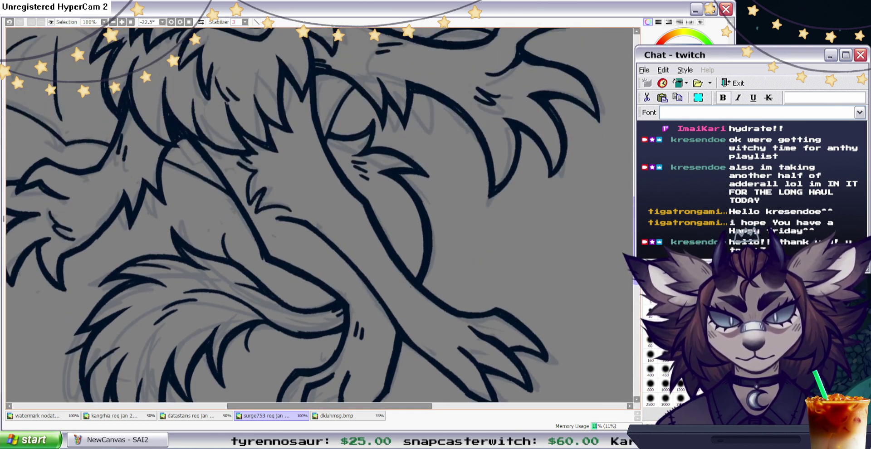
drag(636, 215, 636, 213)
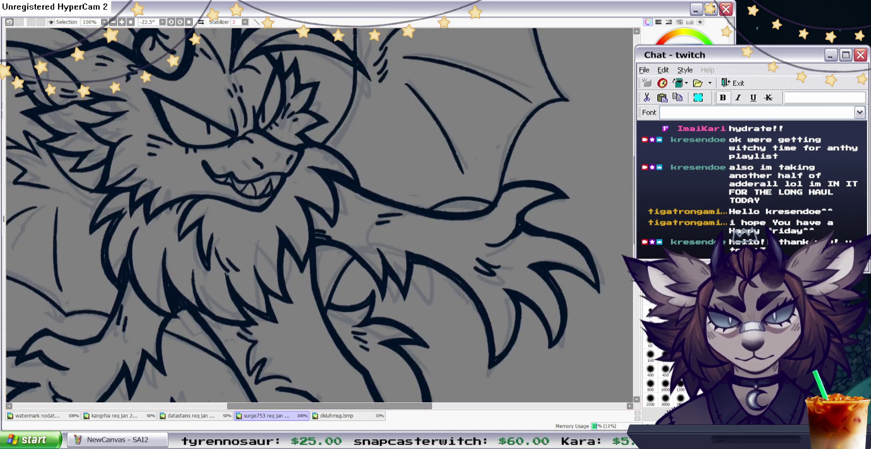
key(e)
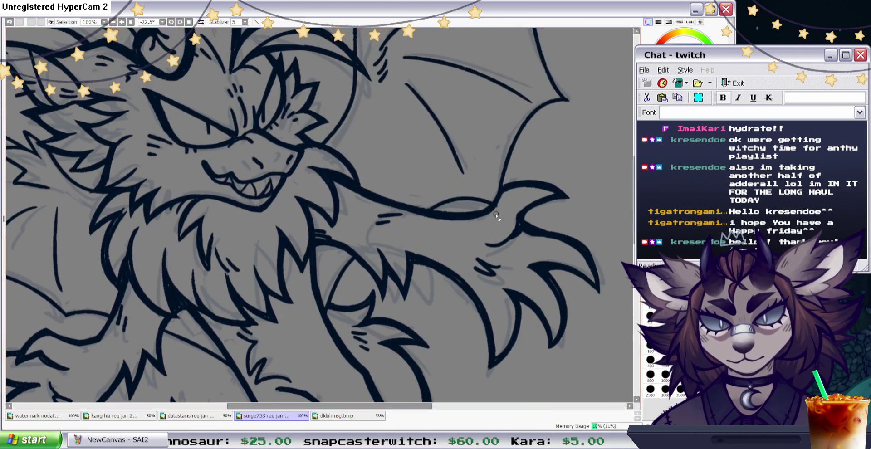
scroll(581, 116, up, 2)
mouse_move(318, 197)
mouse_down()
mouse_move(345, 169)
mouse_move(341, 184)
mouse_move(358, 112)
mouse_up()
drag(357, 140, 359, 119)
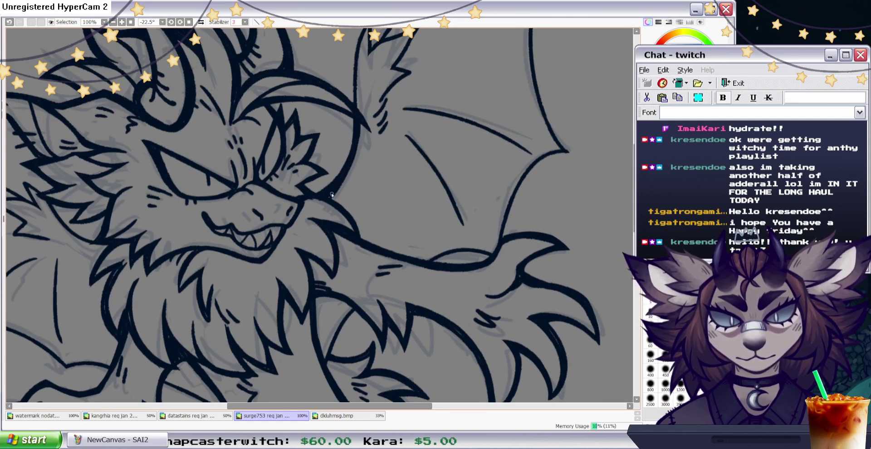
Thicken the upper part of the same wing arm up to the tip of the fur tuft, redrawing the first stroke.
scroll(556, 102, up, 3)
drag(360, 205, 365, 108)
key(ctrl+z)
mouse_move(362, 202)
mouse_down()
mouse_move(359, 128)
mouse_move(370, 106)
mouse_up()
drag(355, 155, 357, 182)
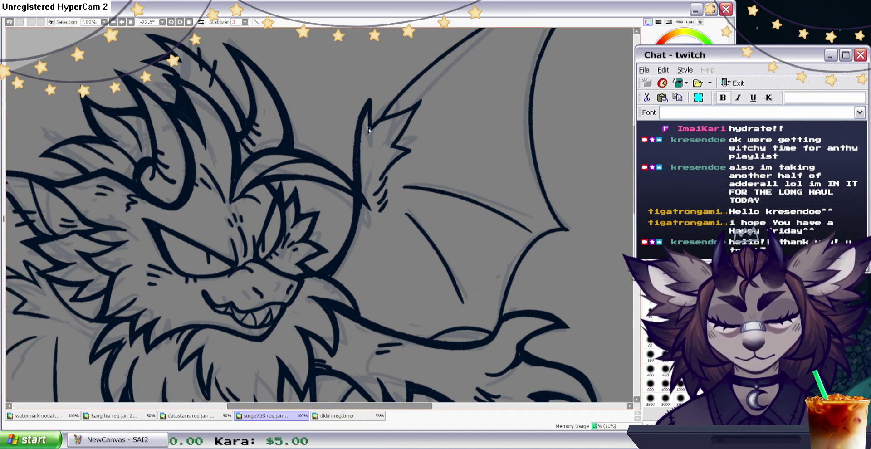
Clean up and refine the outline of the fur tuft at the wing's joint.
mouse_move(377, 122)
mouse_down()
mouse_move(417, 105)
mouse_move(381, 150)
mouse_move(408, 151)
mouse_move(382, 174)
mouse_up()
click(657, 131)
drag(385, 147, 381, 152)
mouse_move(355, 128)
mouse_down()
mouse_move(368, 97)
mouse_move(395, 102)
mouse_up()
click(658, 131)
Thicken the wing's leading edge from the joint tuft up to the wing tip.
scroll(609, 157, up, 3)
drag(392, 172, 416, 147)
key(ctrl+z)
drag(389, 174, 434, 127)
mouse_move(404, 157)
mouse_down()
mouse_move(475, 94)
mouse_move(427, 135)
mouse_move(543, 61)
mouse_move(489, 88)
mouse_move(547, 60)
mouse_move(516, 73)
mouse_move(593, 45)
mouse_up()
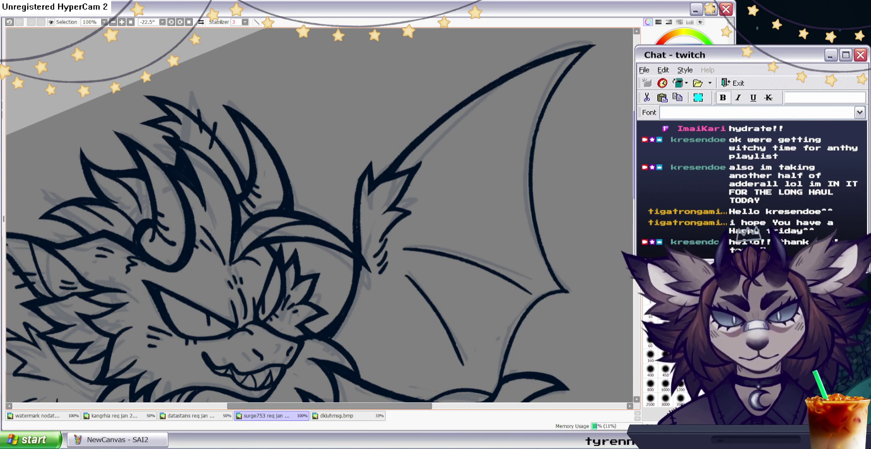
Thicken the wing's scalloped lower edge between its outer point and the forearm, tidying both ends.
scroll(319, 214, down, 2)
mouse_move(498, 300)
mouse_down()
mouse_move(534, 214)
mouse_move(569, 199)
mouse_move(568, 182)
mouse_move(562, 200)
mouse_move(540, 207)
mouse_move(501, 296)
mouse_up()
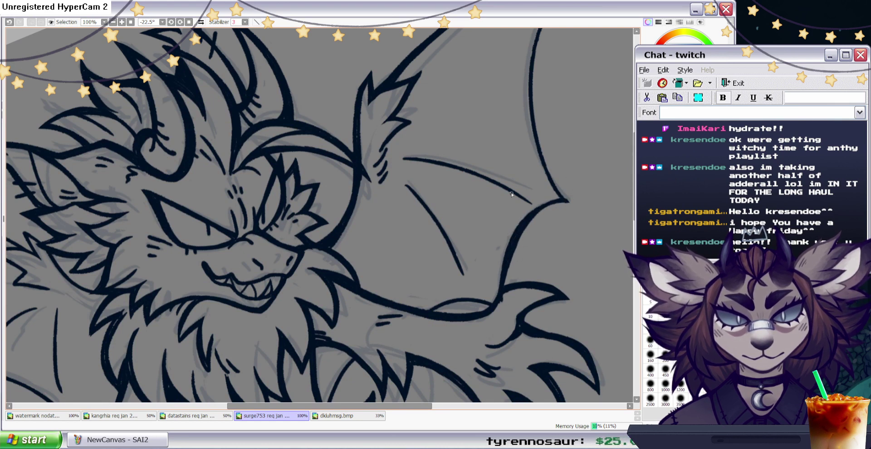
key(ctrl+z)
drag(562, 193, 574, 206)
key(b)
drag(494, 310, 482, 316)
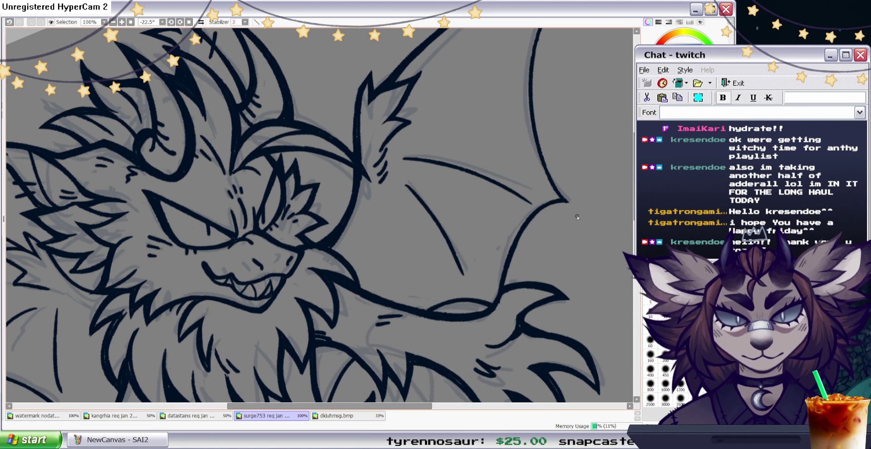
key(e)
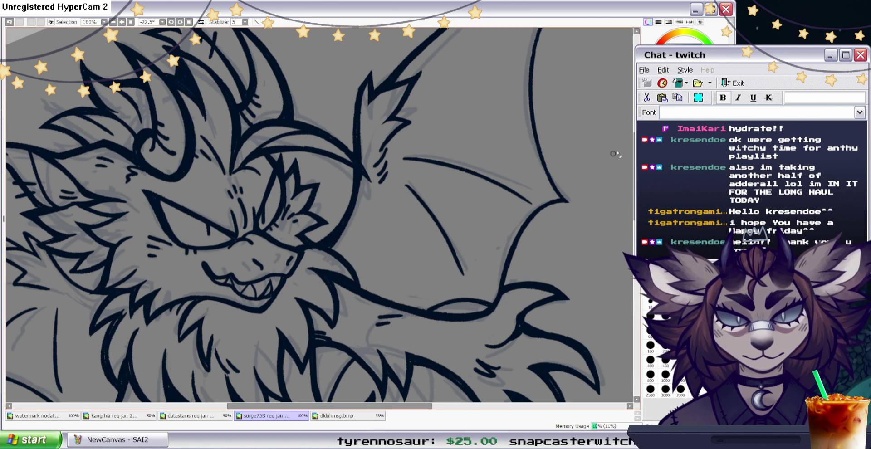
key(ctrl+y)
Thicken the short curved line in the gap between the front leg and the outstretched arm.
scroll(365, 234, down, 3)
drag(332, 275, 325, 291)
drag(325, 292, 352, 241)
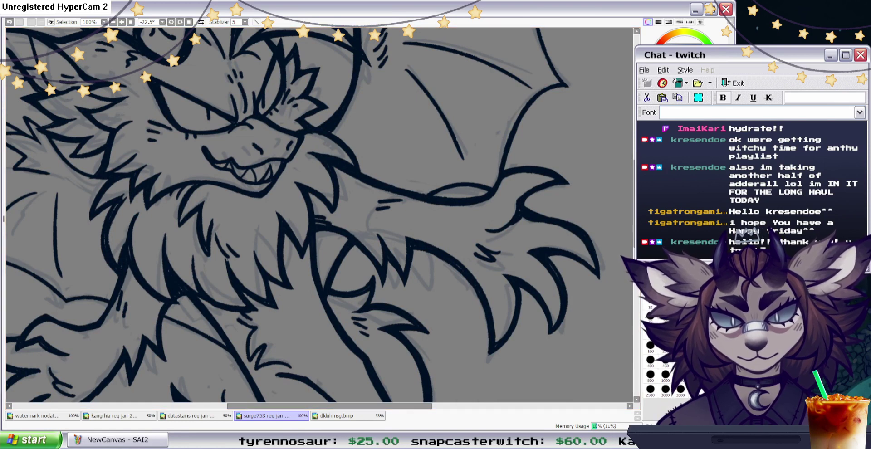
Flip the canvas view horizontally, rotate it to -11.3°, and thicken the body line running down from beneath the chest fur.
key(h)
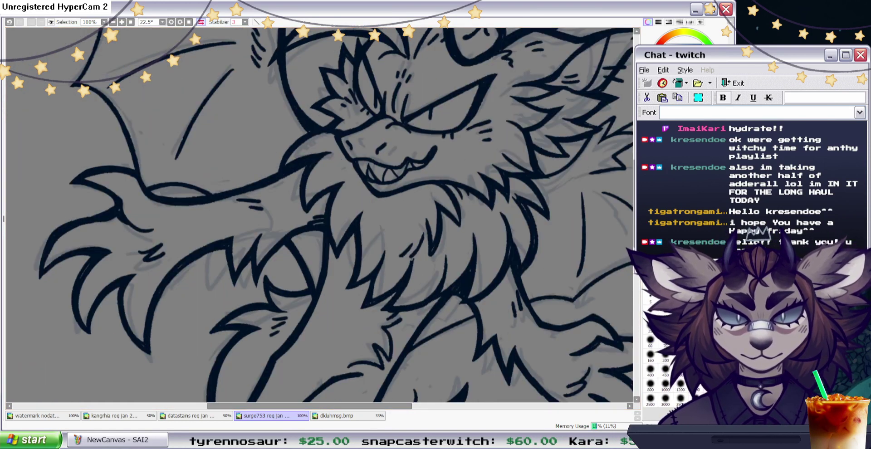
key(Delete)
key(Delete)
key(Delete)
drag(470, 273, 507, 209)
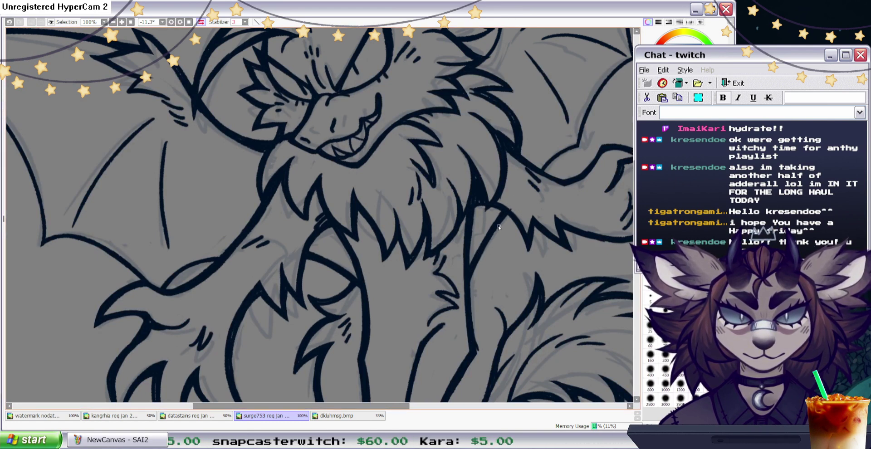
Thicken the opposite wing's lower edge from its base above the forearm up to its outer point.
key(e)
key(b)
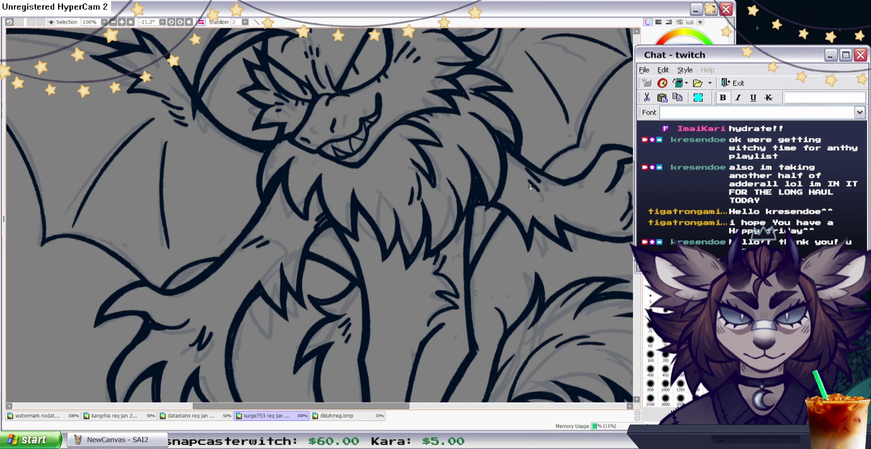
drag(540, 170, 577, 145)
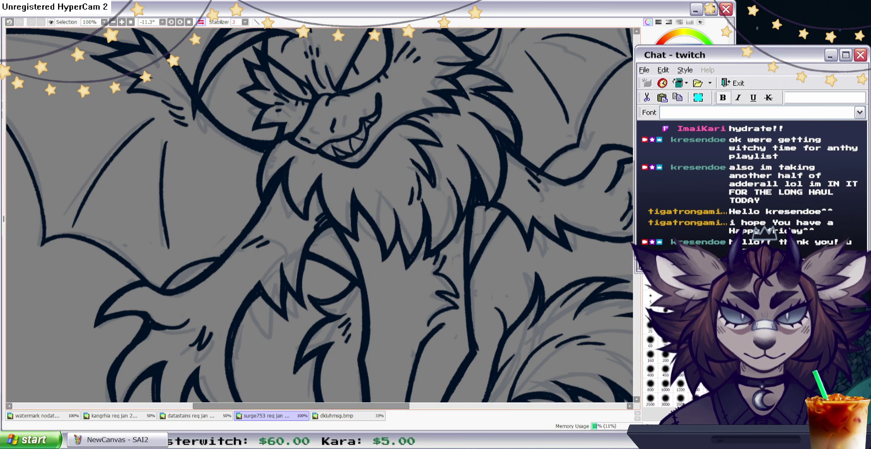
scroll(585, 145, up, 2)
drag(362, 406, 383, 406)
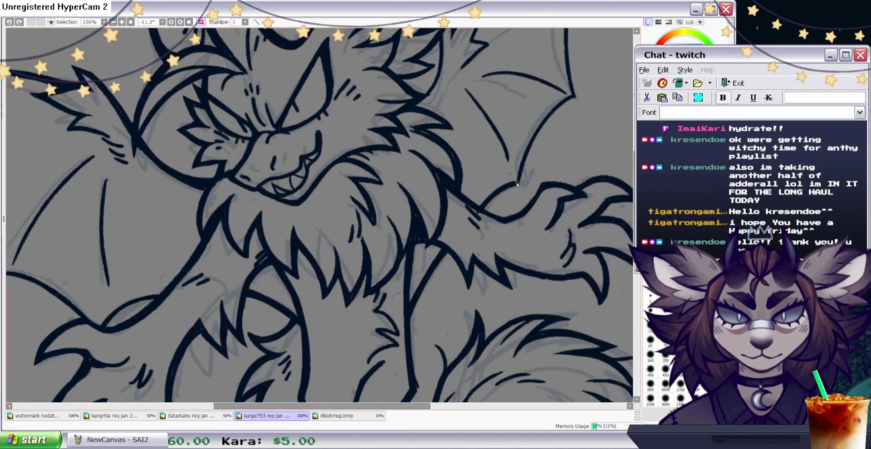
mouse_move(516, 177)
mouse_down()
mouse_move(543, 117)
mouse_move(529, 141)
mouse_move(569, 101)
mouse_up()
drag(538, 125, 575, 94)
key(e)
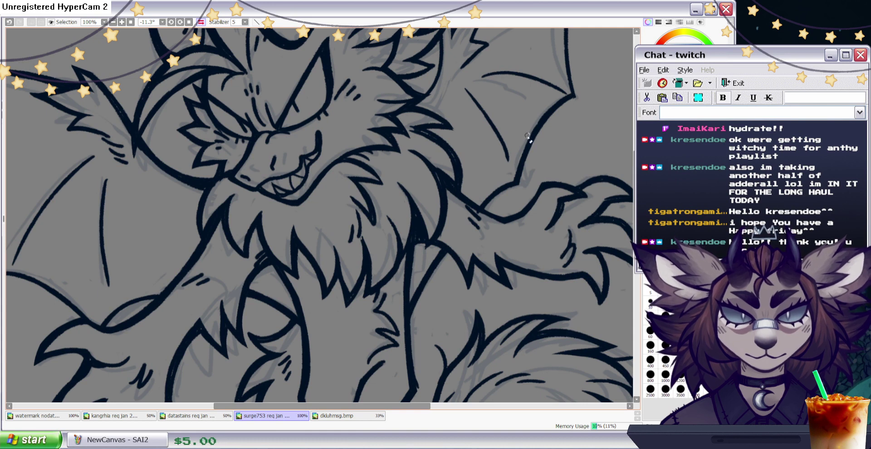
key(b)
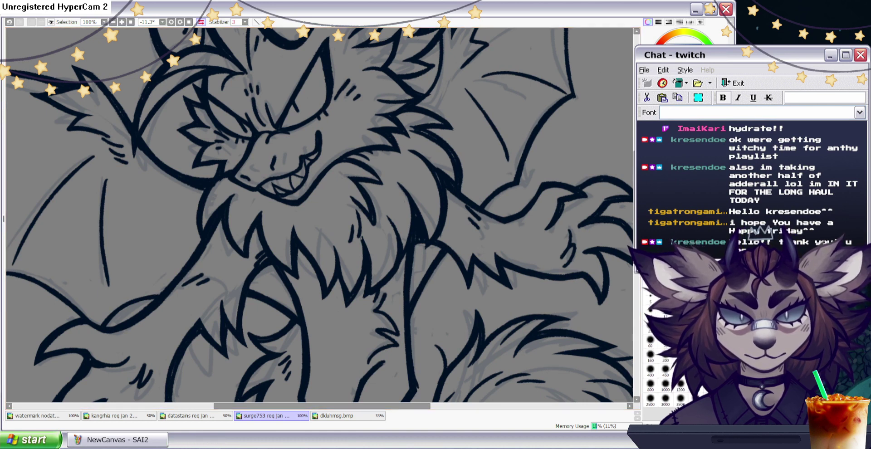
Thicken the opposite wing's arm from behind the cheek fur up to its joint tuft.
scroll(464, 202, up, 4)
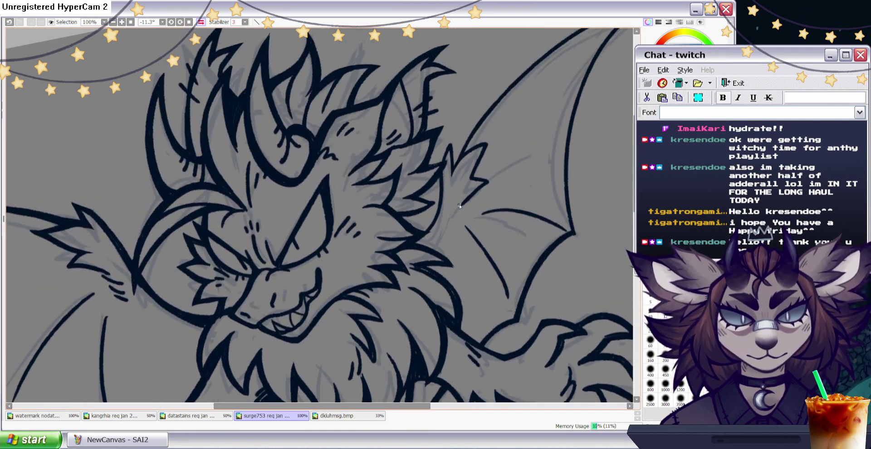
mouse_move(438, 222)
mouse_down()
mouse_move(454, 136)
mouse_move(445, 172)
mouse_move(451, 148)
mouse_up()
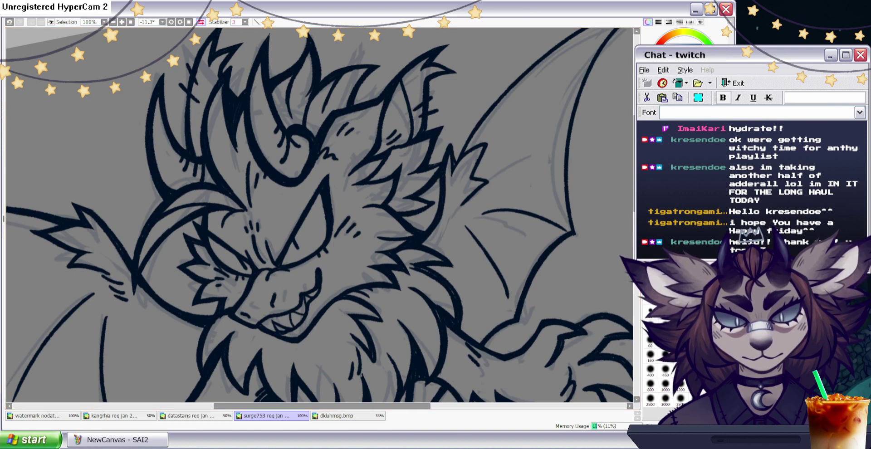
key(e)
key(n)
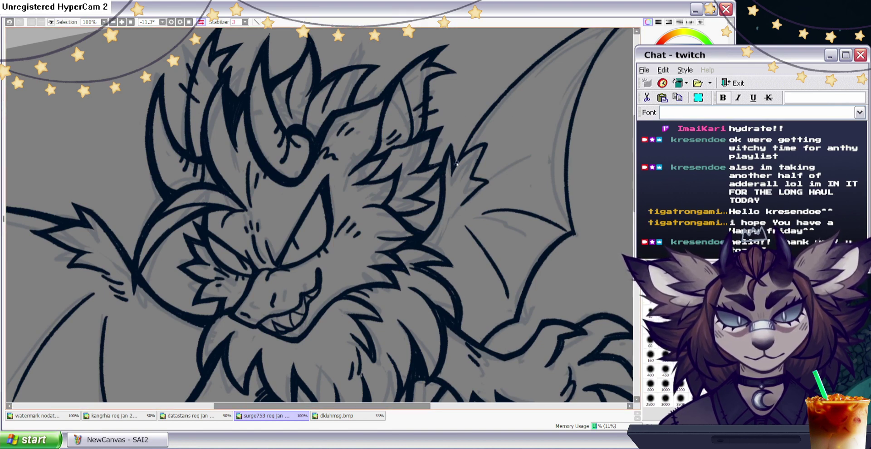
Thicken and sharpen the fur spikes of the tuft at the opposite wing's joint, behind the cheek fur.
key(n)
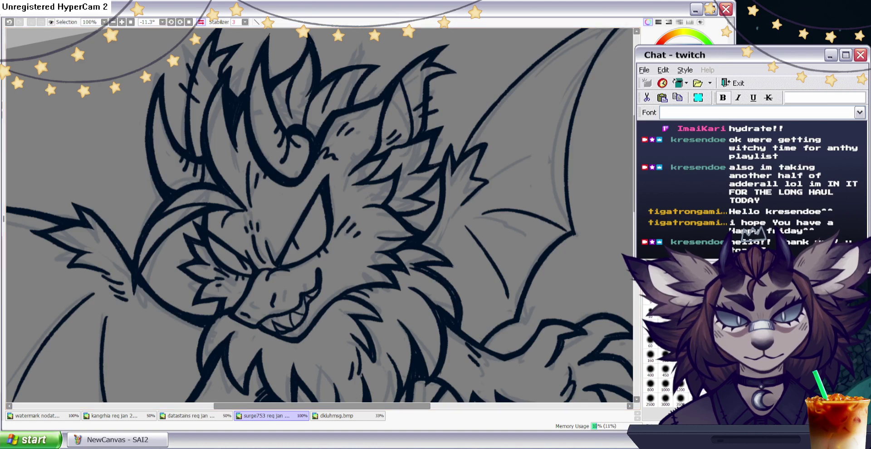
key(b)
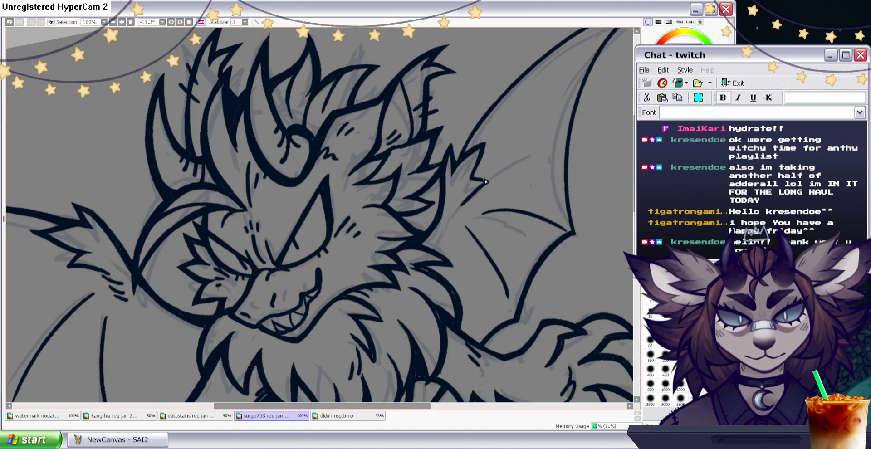
key(n)
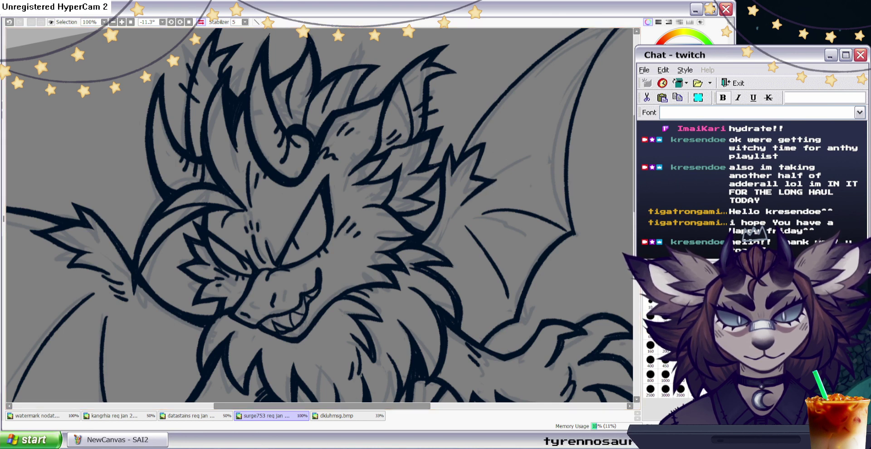
key(b)
drag(479, 151, 461, 185)
key(n)
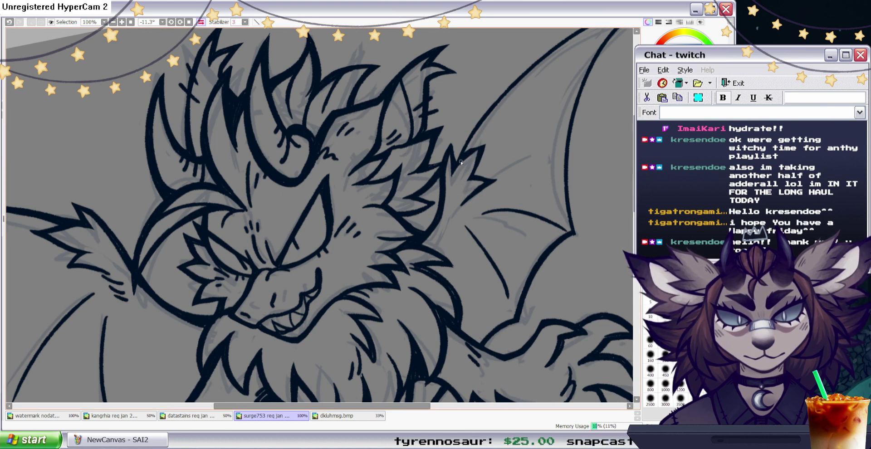
key(b)
key(n)
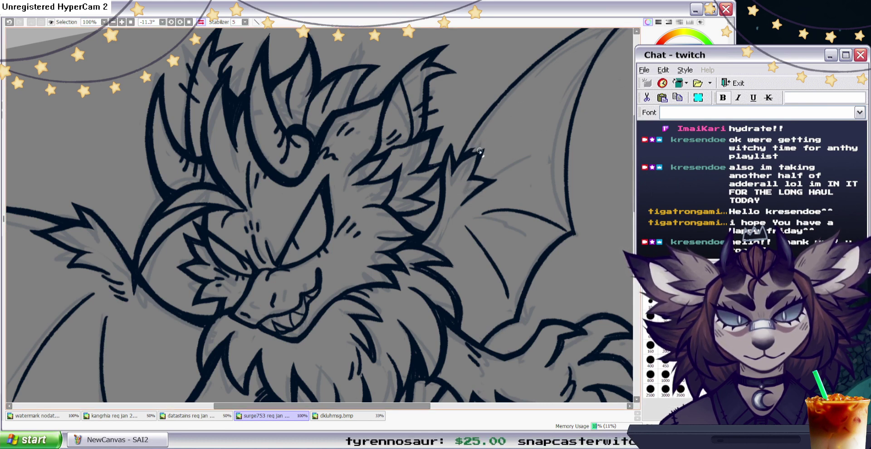
key(b)
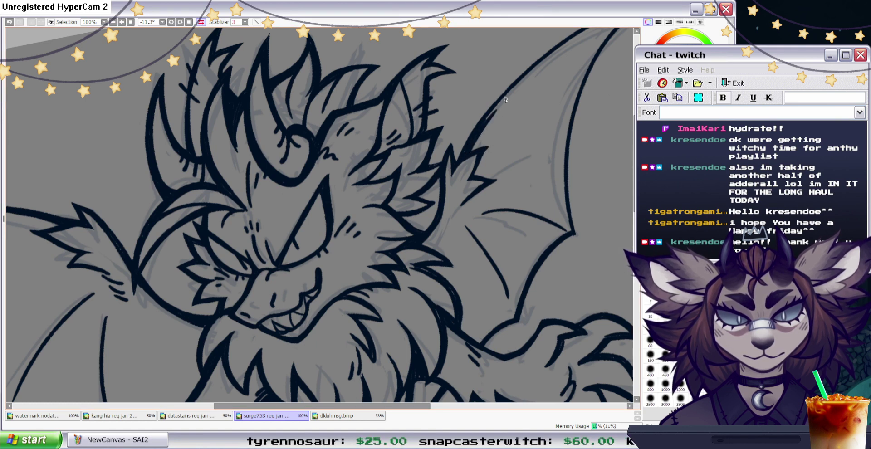
Thicken the opposite wing's upper edge from the joint tuft out to the wing tip.
scroll(506, 132, up, 3)
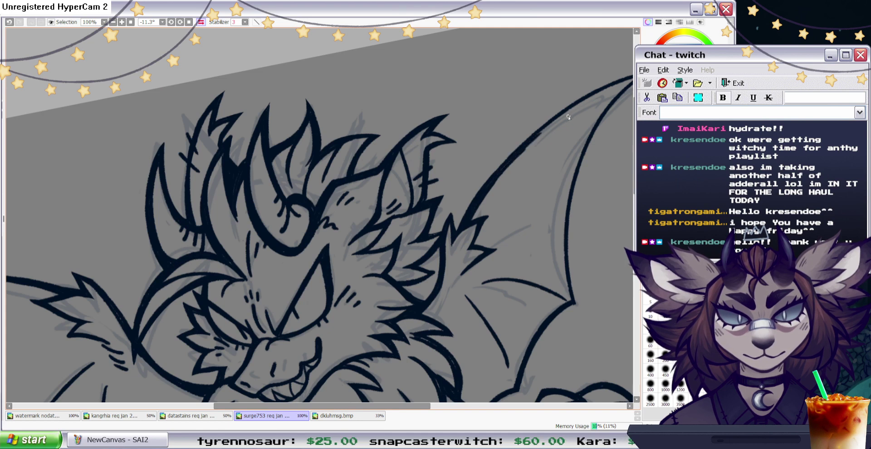
drag(529, 141, 607, 89)
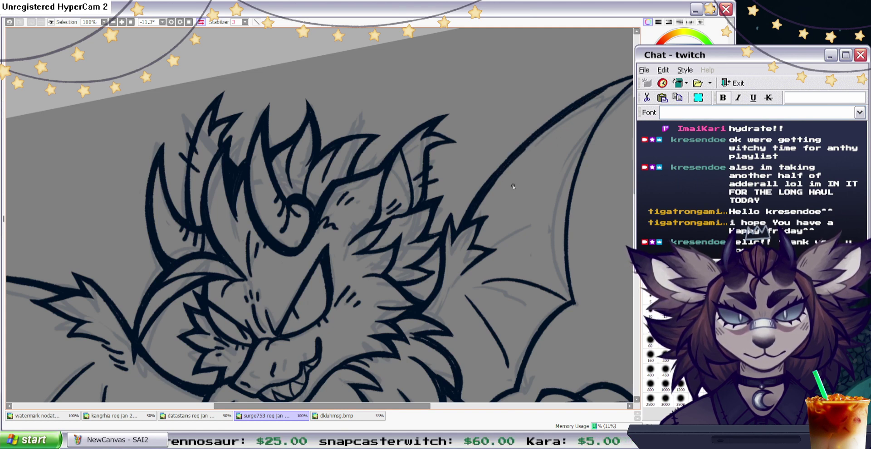
scroll(557, 139, right, 3)
drag(554, 89, 576, 80)
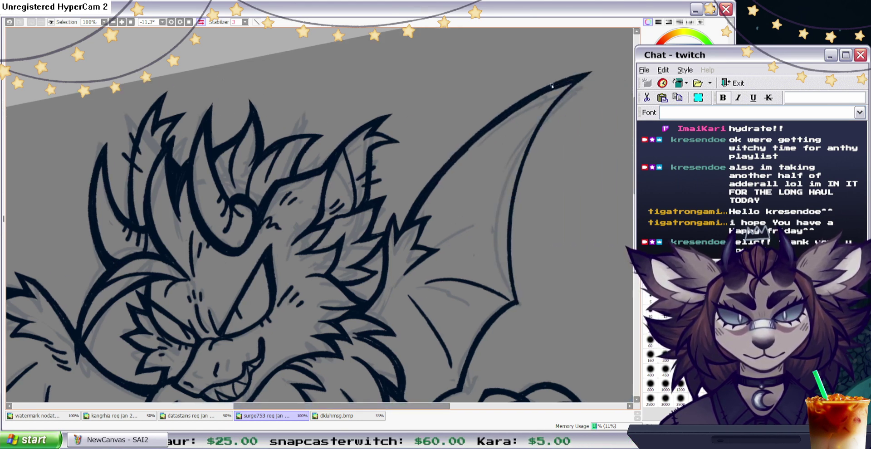
Thicken the opposite wing's outer edge from its scalloped point up to the wing tip.
scroll(512, 225, down, 3)
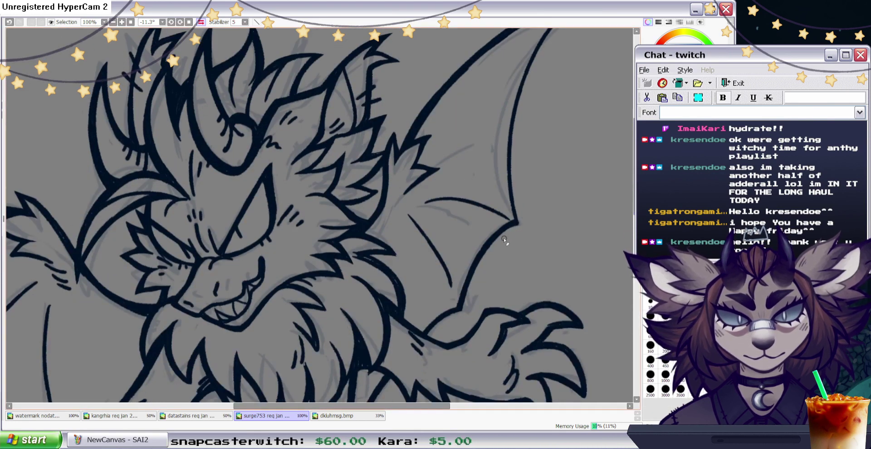
drag(514, 222, 512, 185)
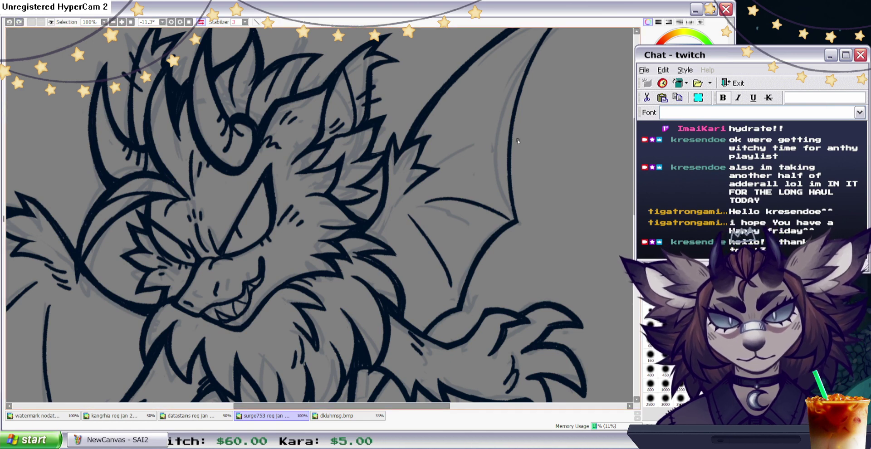
scroll(540, 166, up, 3)
drag(509, 207, 529, 122)
drag(520, 151, 563, 67)
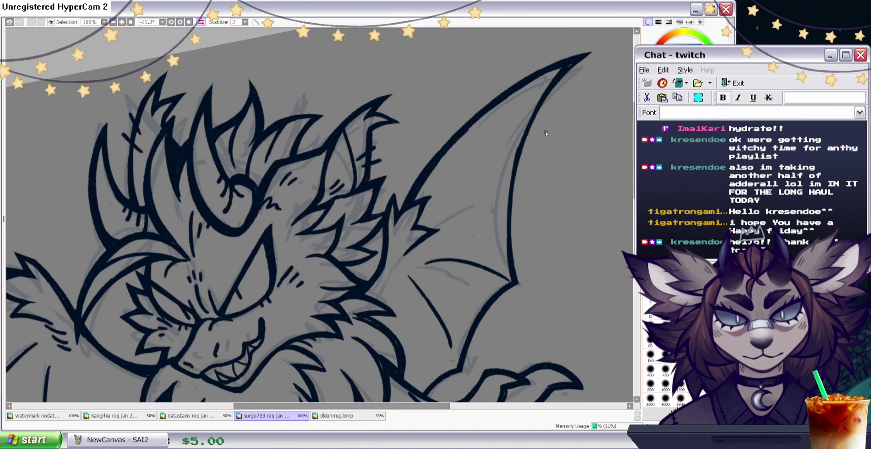
Flip the canvas view back horizontally and thicken the other wing's outer edge just below its tip.
drag(472, 263, 471, 150)
click(200, 21)
drag(390, 181, 177, 215)
drag(552, 115, 482, 144)
drag(524, 122, 502, 135)
click(667, 142)
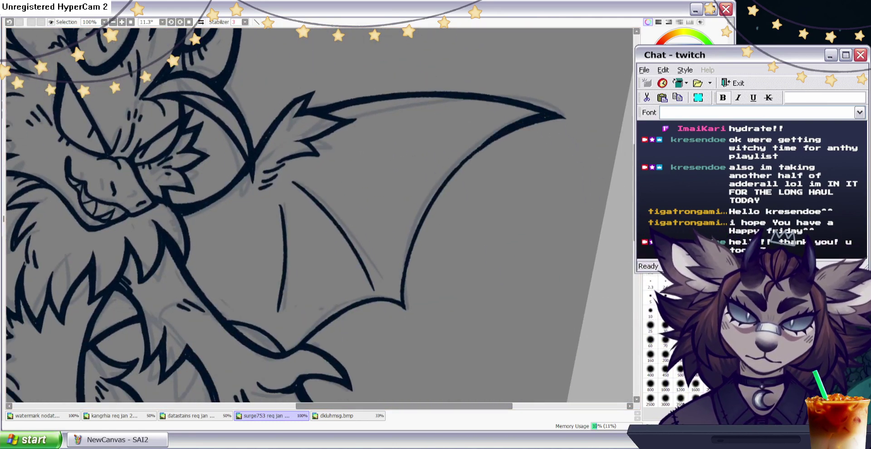
Rotate the canvas view to -22.5° and thicken the upper half of this wing's outer edge.
key(n)
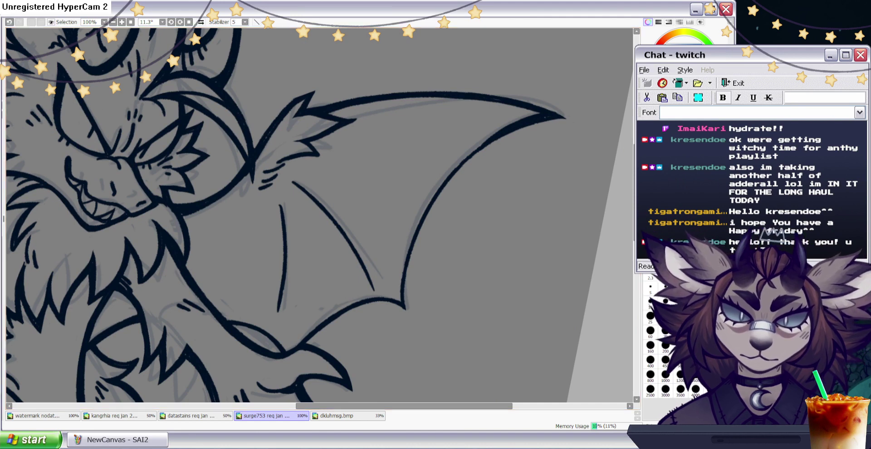
key(Delete)
key(Delete)
key(Delete)
drag(317, 182, 324, 220)
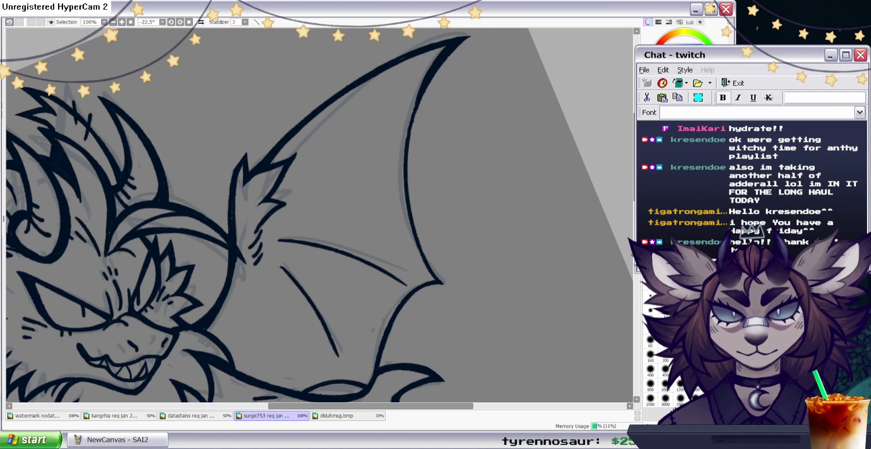
mouse_move(434, 71)
mouse_down()
mouse_move(415, 99)
mouse_move(401, 170)
mouse_up()
drag(410, 120, 407, 199)
drag(403, 150, 414, 116)
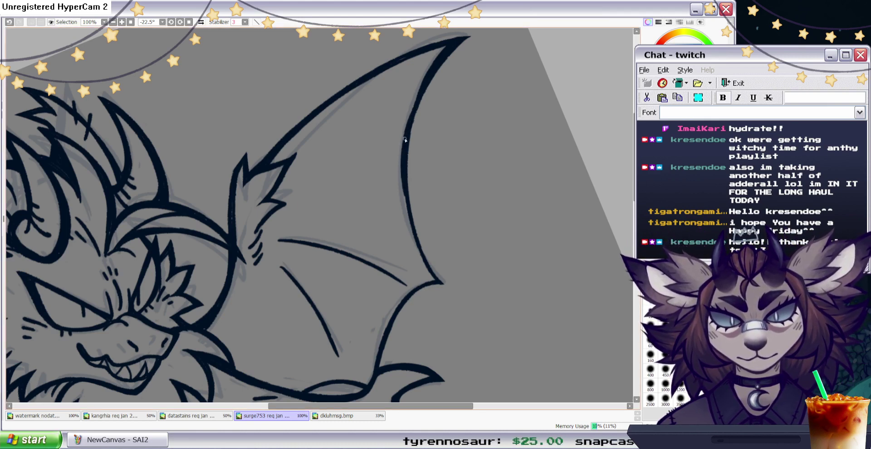
Thicken the lower half of this wing's outer edge to its point, and the scalloped edge down to the hand.
drag(401, 169, 413, 237)
drag(402, 192, 427, 266)
drag(406, 211, 437, 285)
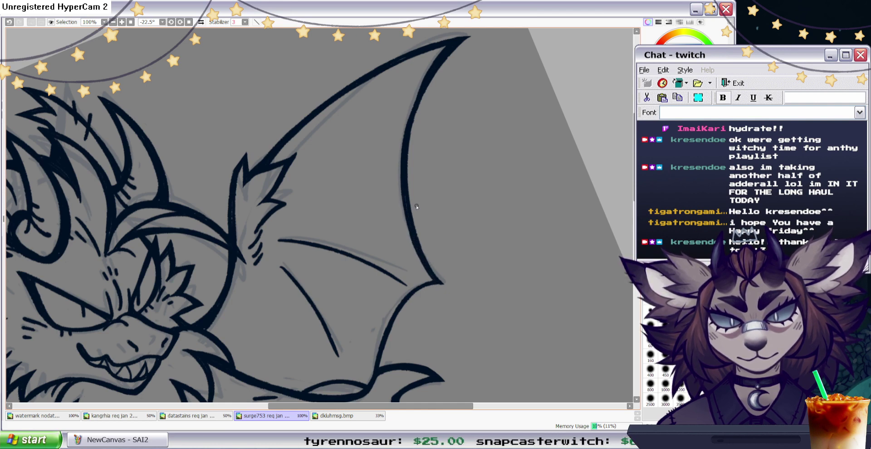
scroll(431, 241, down, 3)
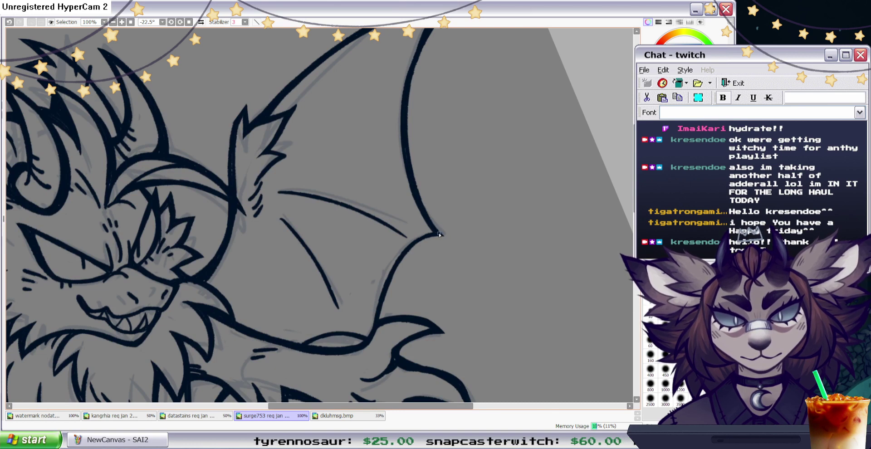
mouse_move(374, 331)
mouse_down()
mouse_move(396, 262)
mouse_move(437, 233)
mouse_move(445, 241)
mouse_move(405, 250)
mouse_up()
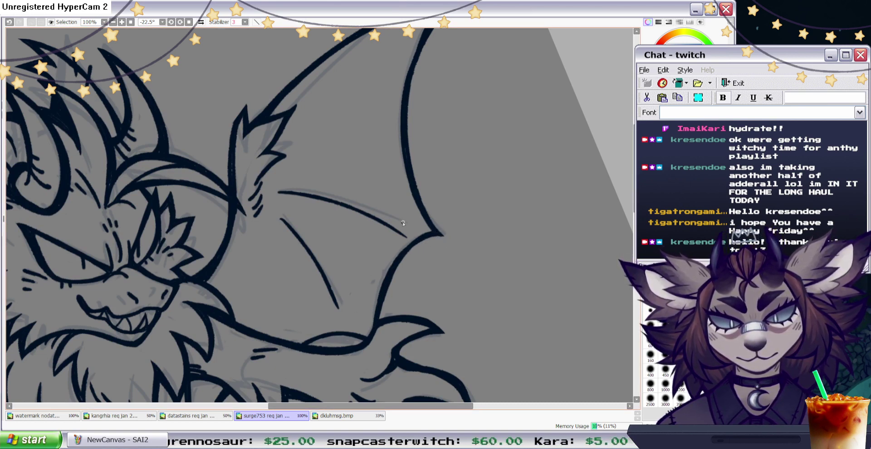
Reset the canvas rotation and touch up the opposite wing's outer edge between its scalloped point and tip.
key(Home)
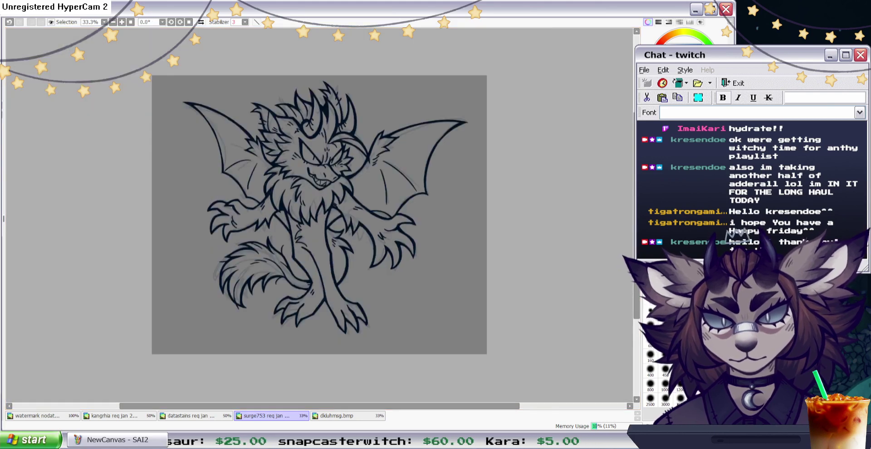
scroll(206, 158, up, 3)
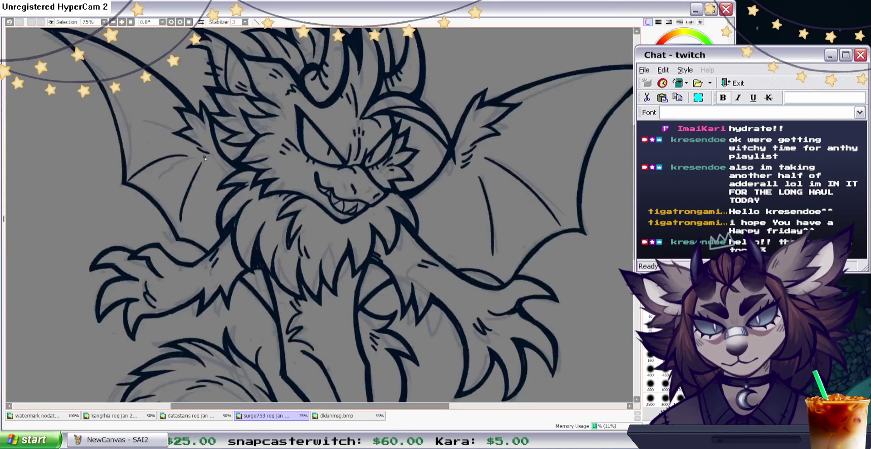
mouse_move(123, 159)
mouse_down()
mouse_move(91, 57)
mouse_move(107, 94)
mouse_move(85, 57)
mouse_up()
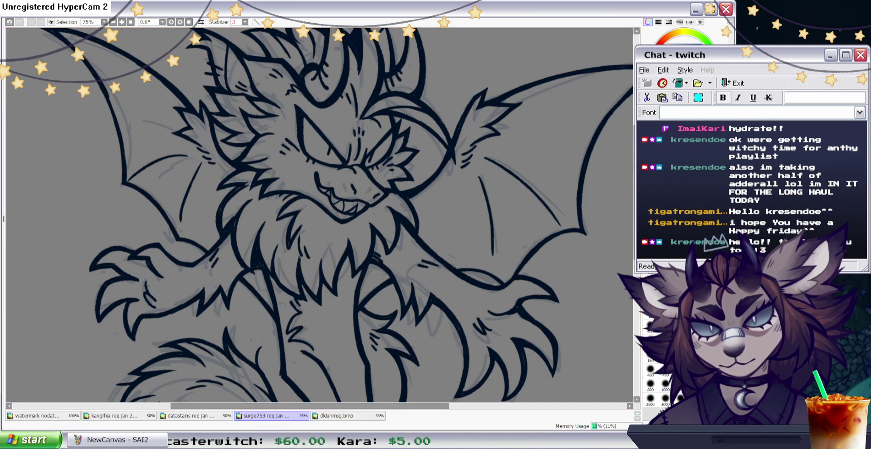
key(e)
drag(82, 53, 116, 111)
click(9, 21)
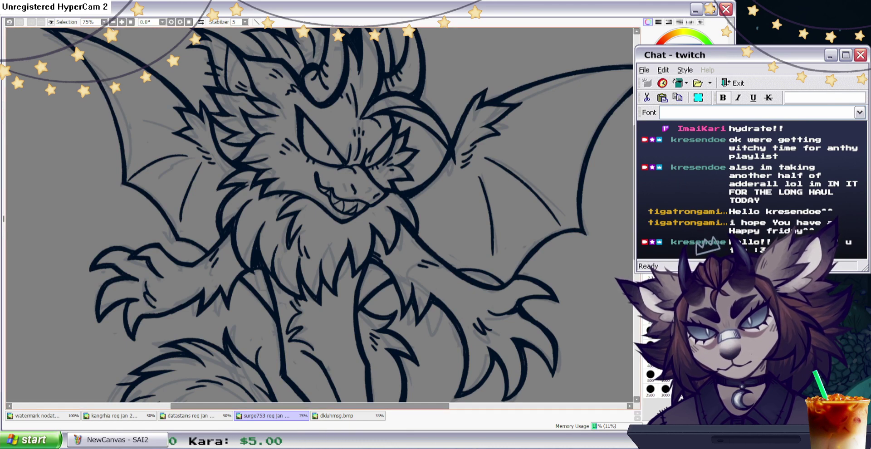
Undo the last line change, compare it on the whole drawing, and redo it.
key(b)
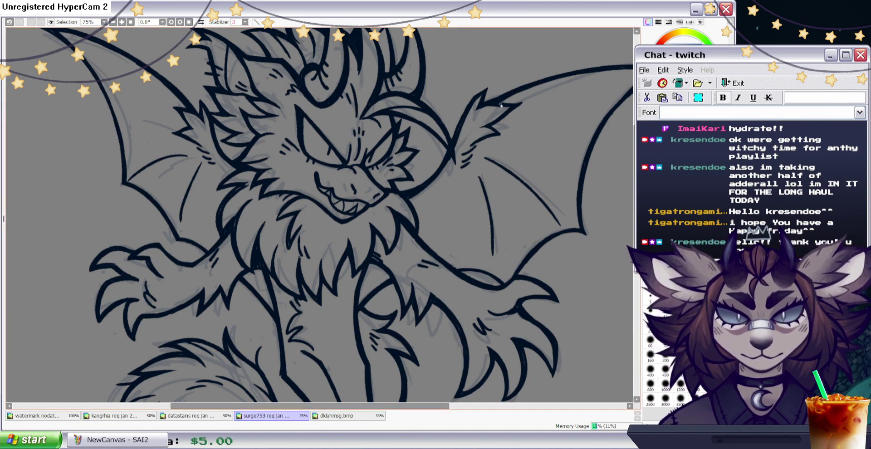
click(9, 22)
key(Home)
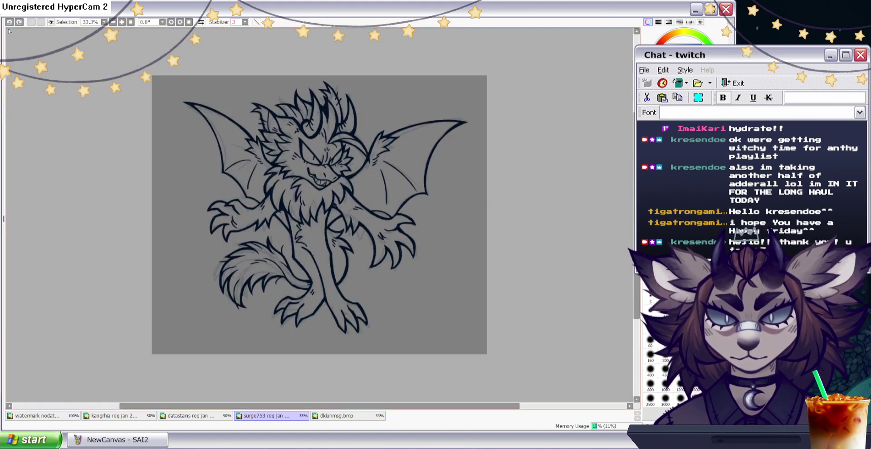
key(ctrl+y)
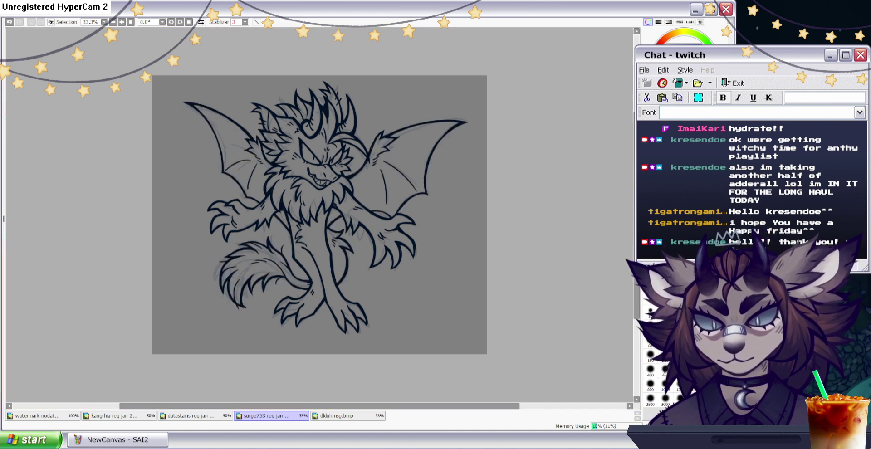
Hide the sketch beneath the line art and check the inked lines across the whole figure.
key(Page_Up)
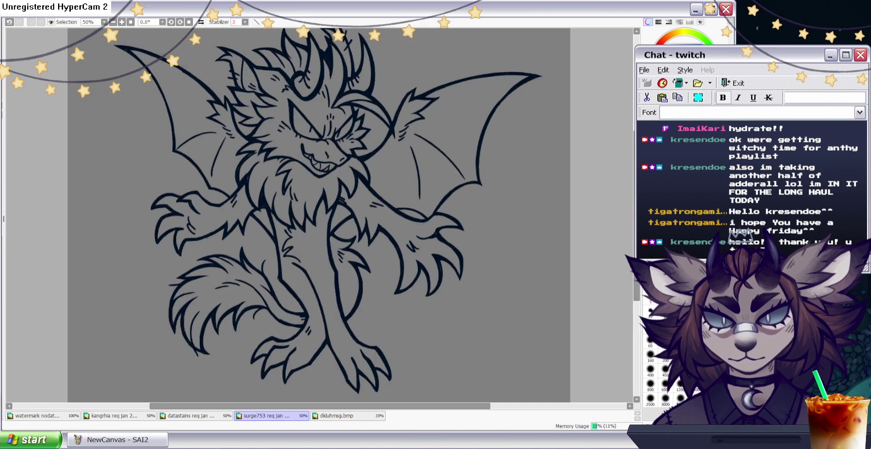
drag(636, 227, 636, 209)
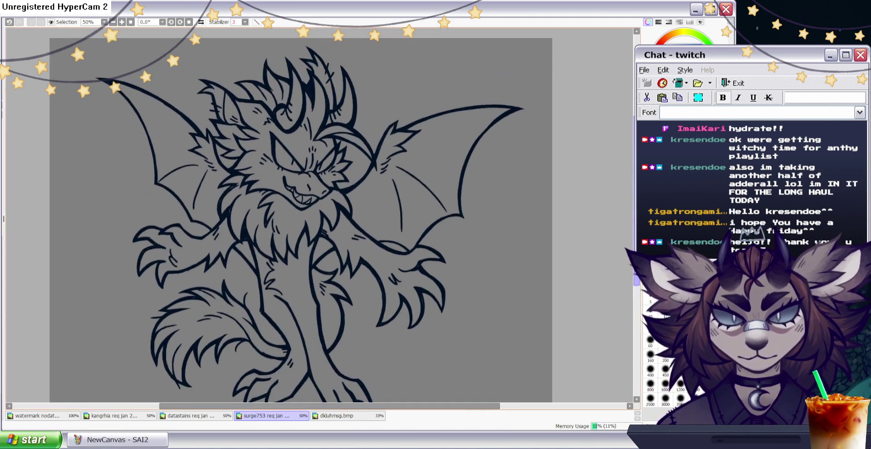
scroll(301, 214, down, 1)
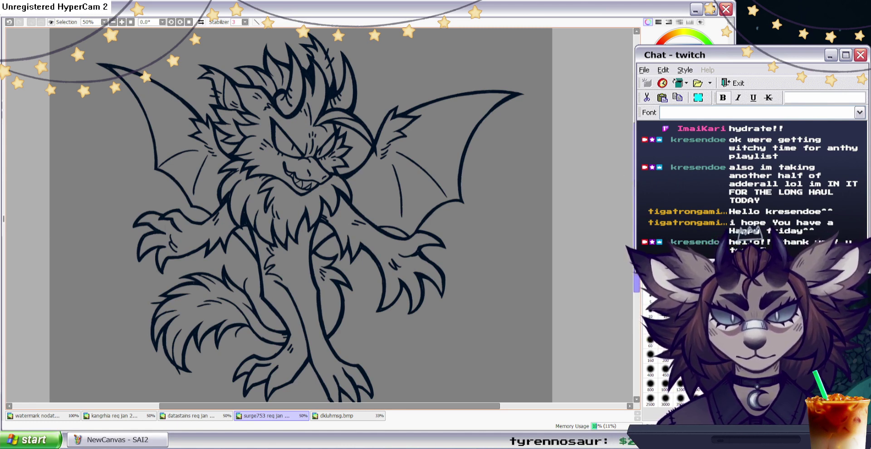
scroll(317, 213, down, 1)
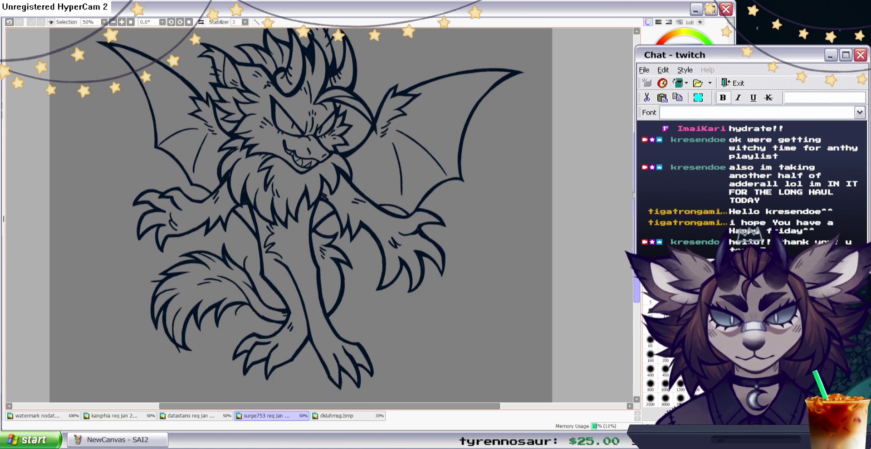
scroll(317, 213, up, 1)
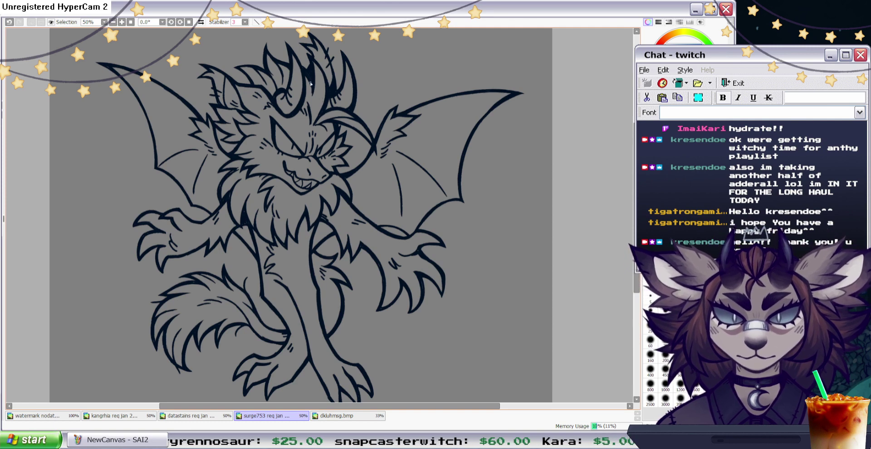
key(e)
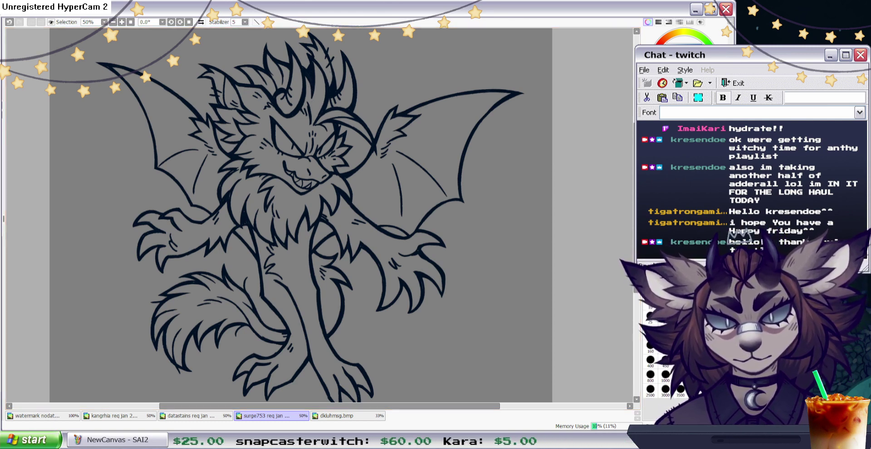
key(n)
drag(324, 81, 313, 103)
key(ctrl+z)
Select the empty background around the creature with the Magic Wand, including the narrow gap between wing and forearm.
scroll(632, 198, down, 2)
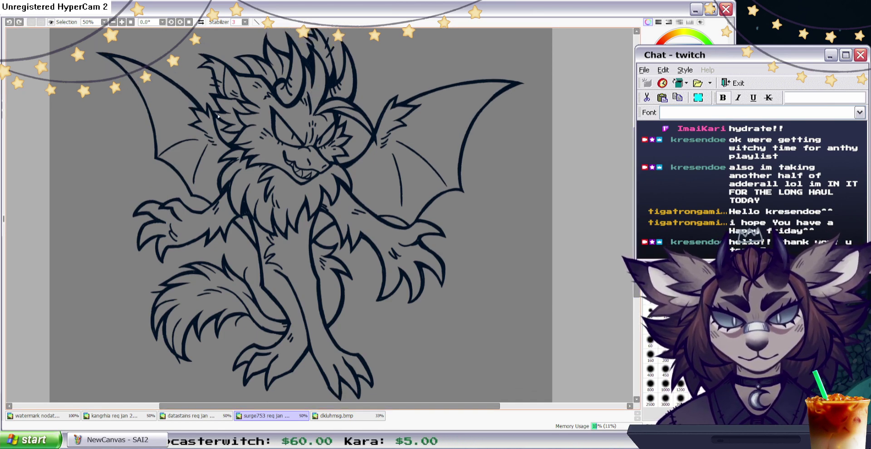
key(ctrl+plus)
drag(360, 154, 337, 141)
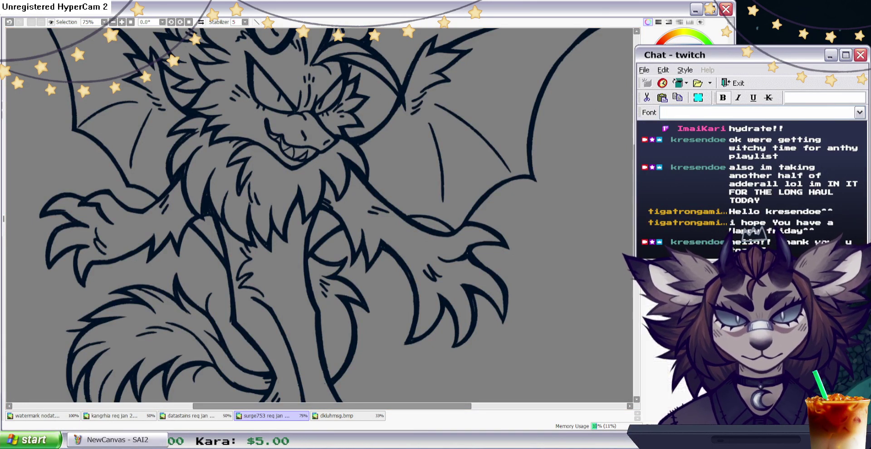
key(w)
click(526, 227)
click(436, 223)
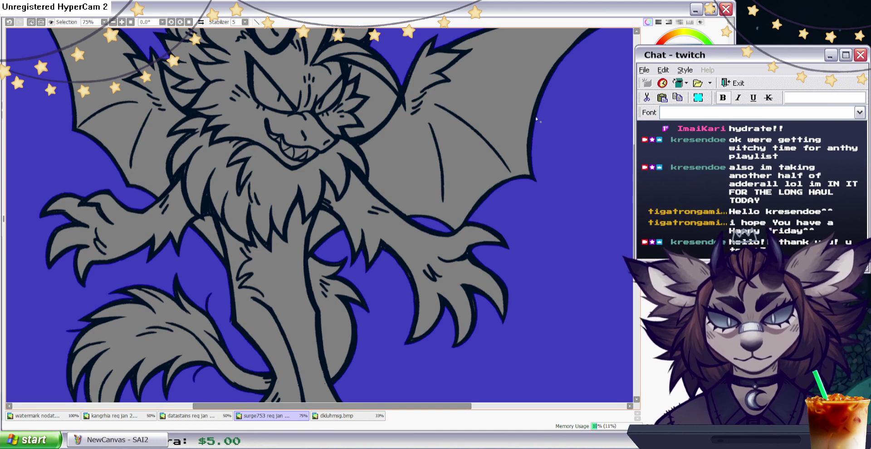
Add the gap between cheek and wing, and the one between ear fur and the opposite wing, to the background selection.
scroll(490, 102, down, 3)
scroll(490, 102, up, 5)
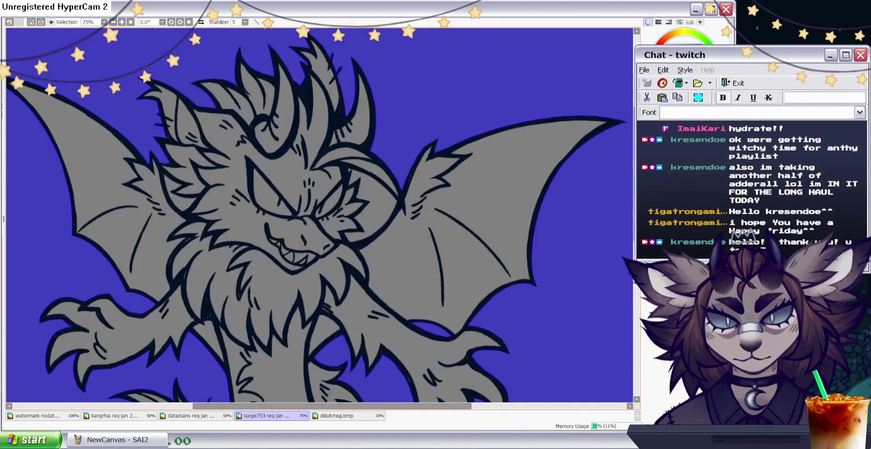
click(346, 171)
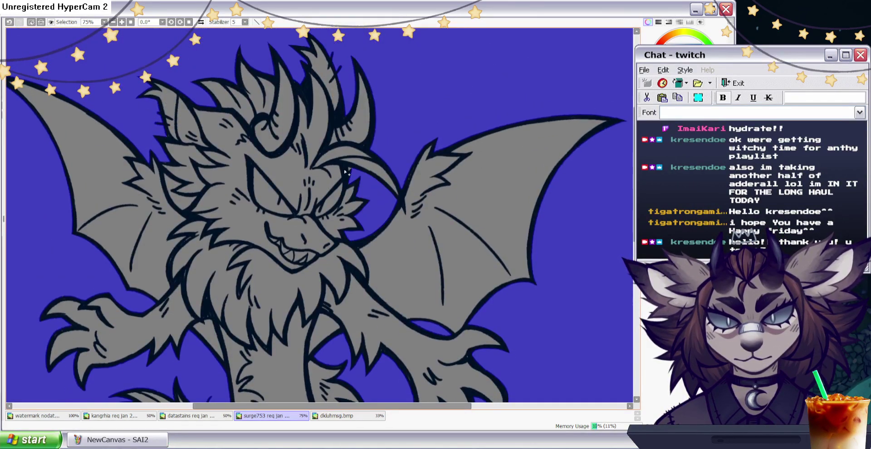
click(176, 188)
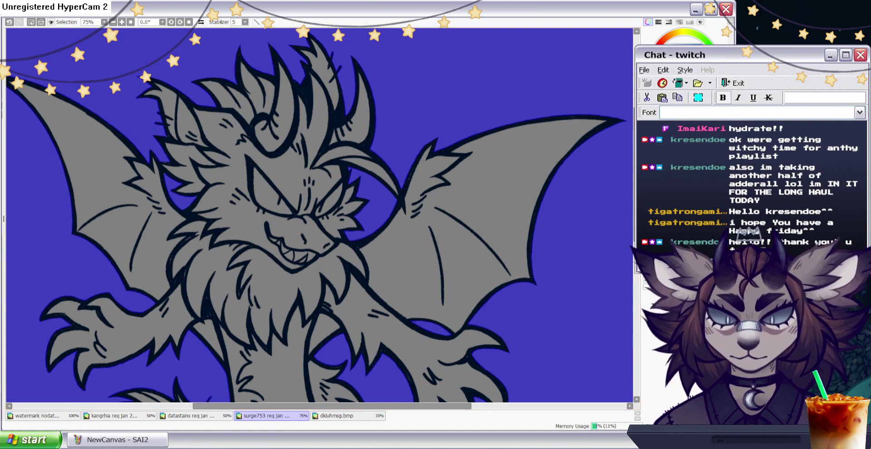
Examine the selection's boundary up close around the feet, tail, claws, fur, horns and both wings for missed gaps.
key(Home)
key(ctrl+plus)
key(ctrl+plus)
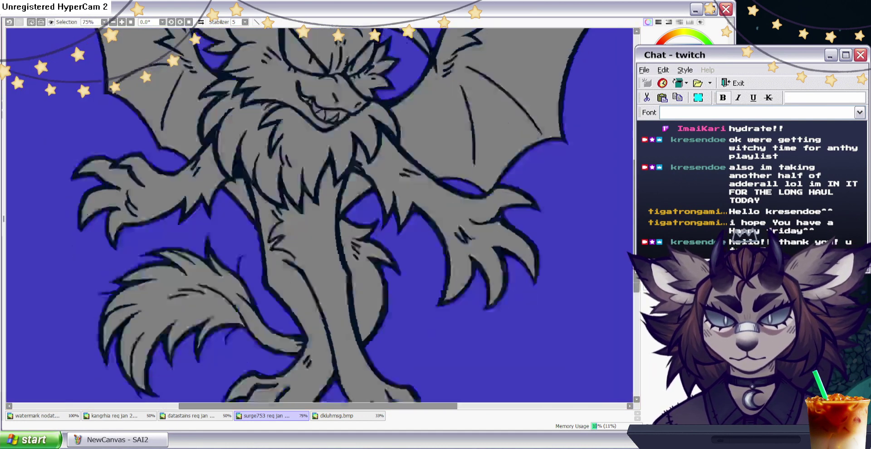
key(ctrl+plus)
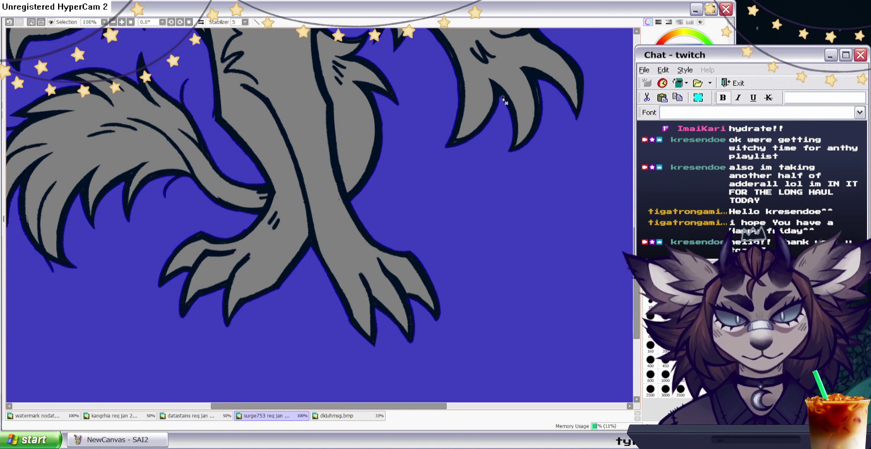
scroll(628, 190, up, 4)
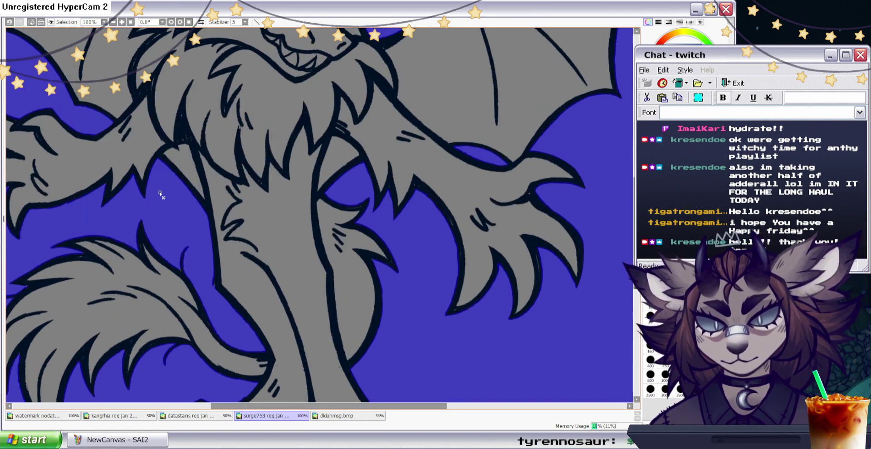
drag(269, 409, 202, 410)
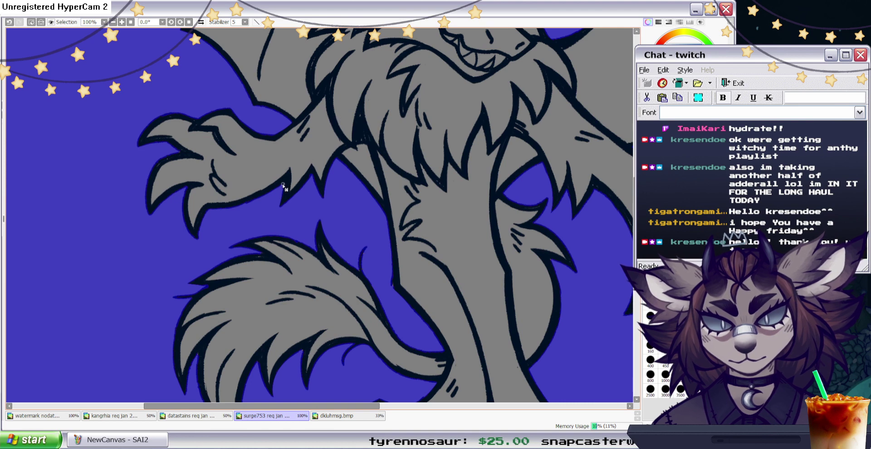
scroll(606, 133, up, 5)
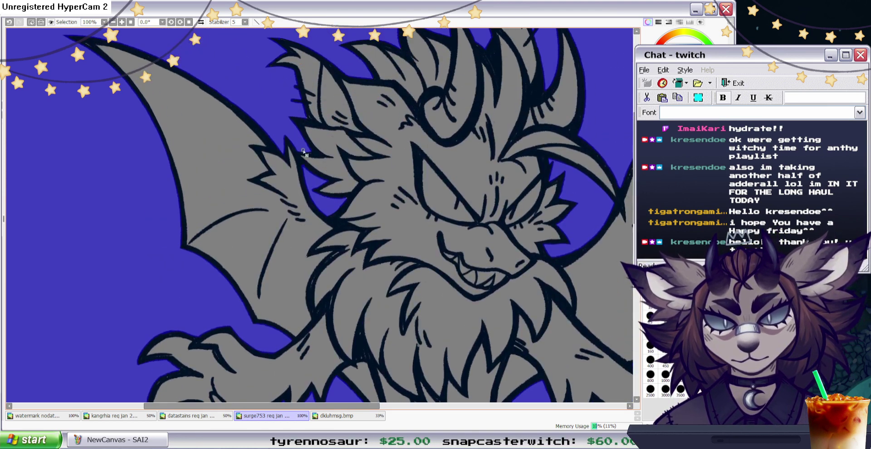
scroll(628, 179, up, 1)
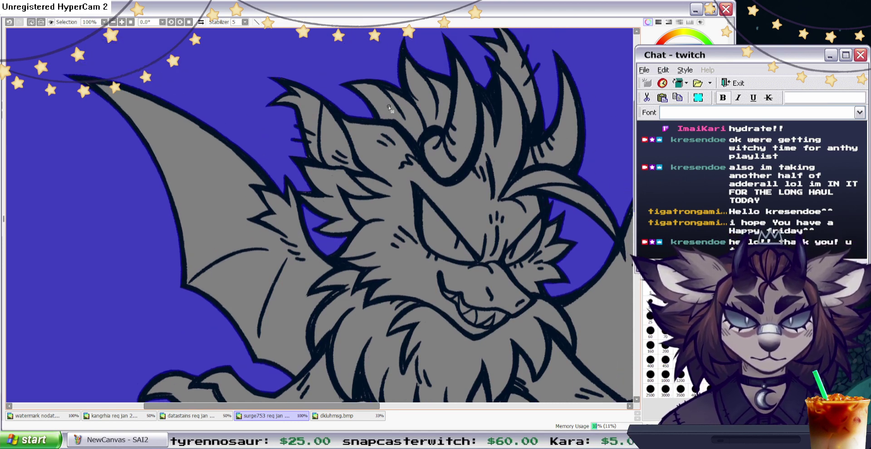
drag(312, 406, 363, 407)
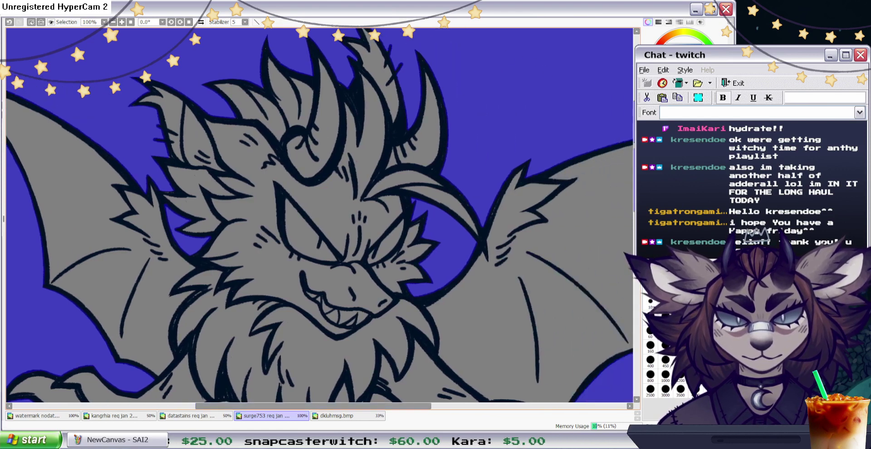
scroll(628, 95, up, 1)
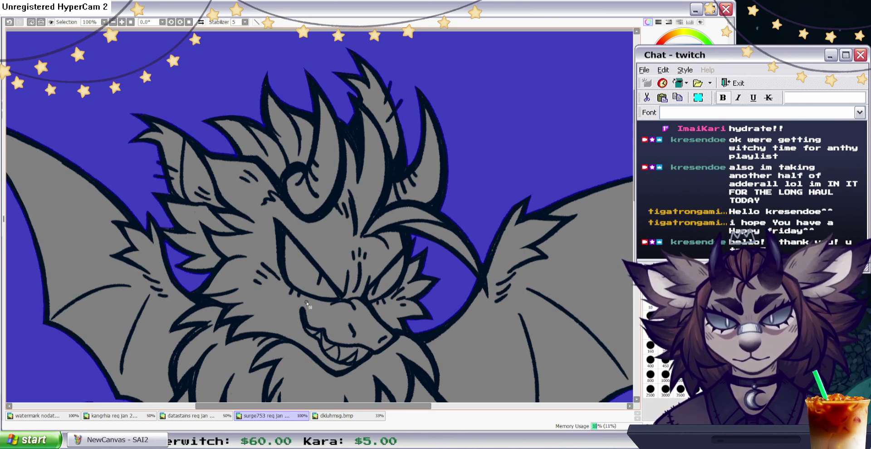
drag(320, 405, 392, 406)
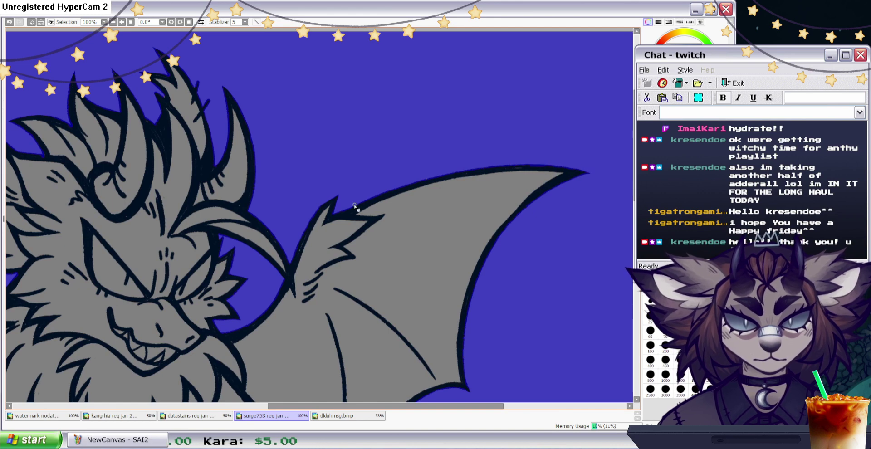
scroll(561, 132, down, 8)
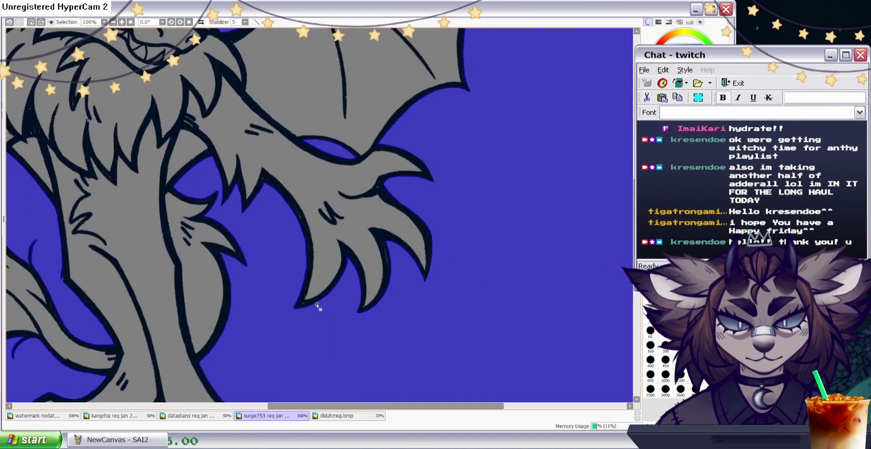
drag(353, 406, 311, 406)
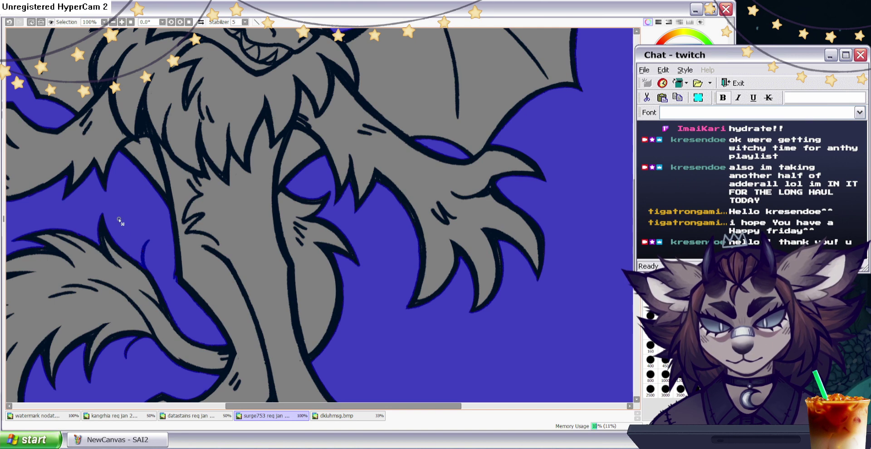
scroll(226, 323, left, 5)
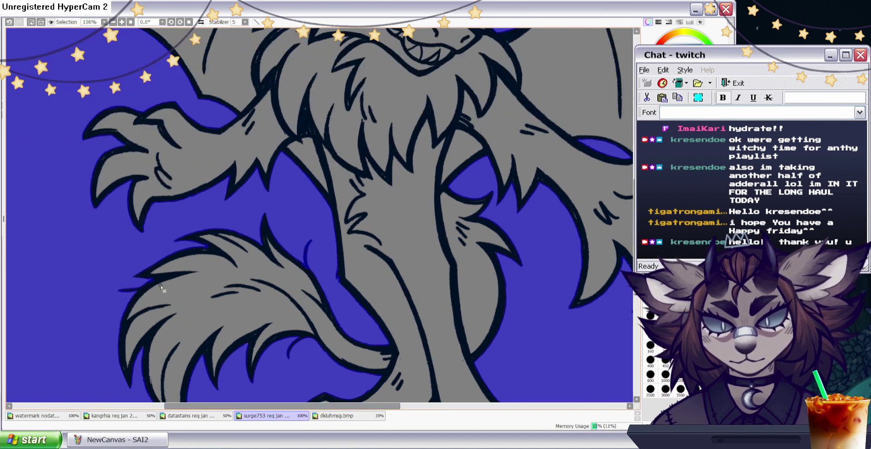
Invert the selection onto the creature, fill it with light grey beneath the line art, and deselect.
key(Home)
click(40, 21)
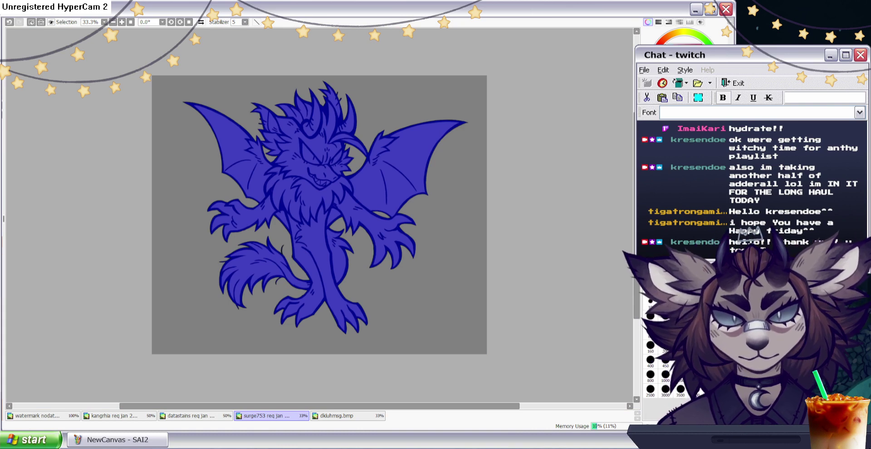
key(n)
key(ctrl+f)
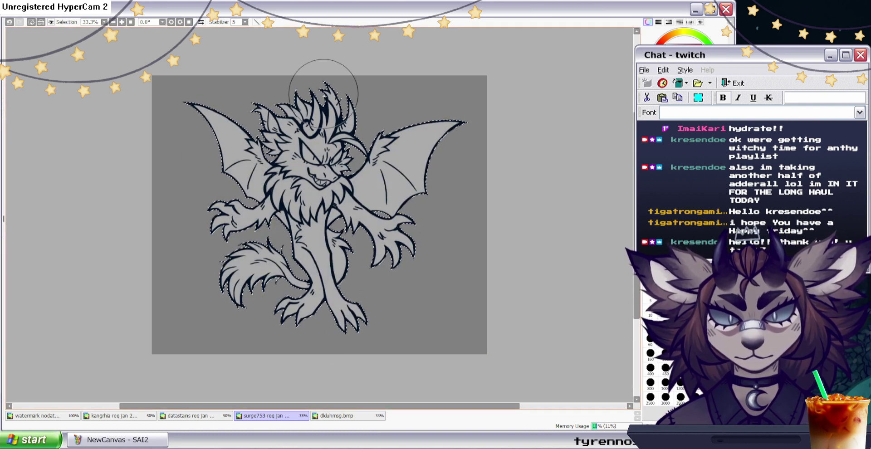
key(ctrl+d)
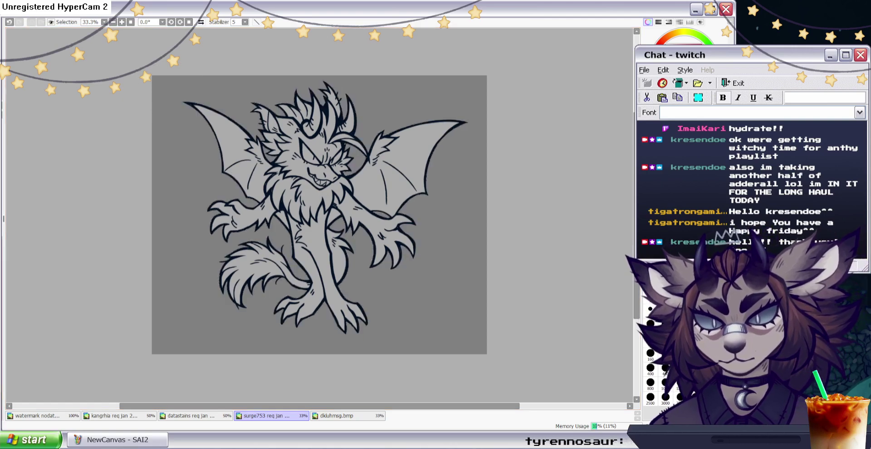
click(9, 21)
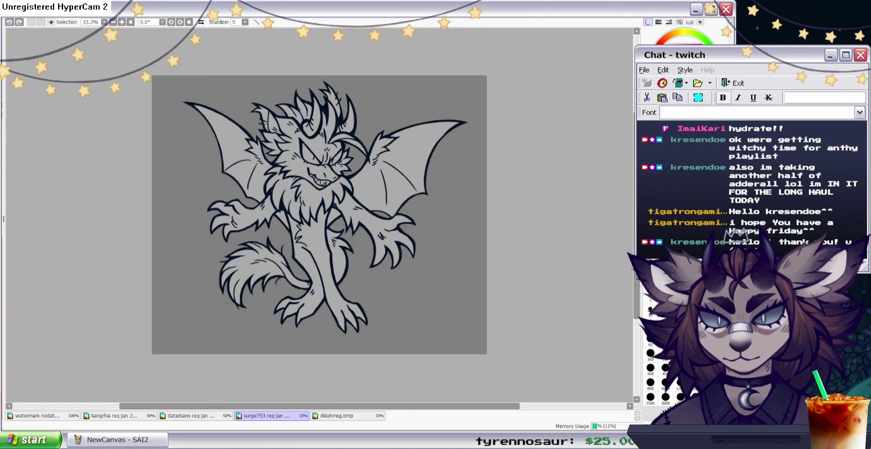
key(ctrl+y)
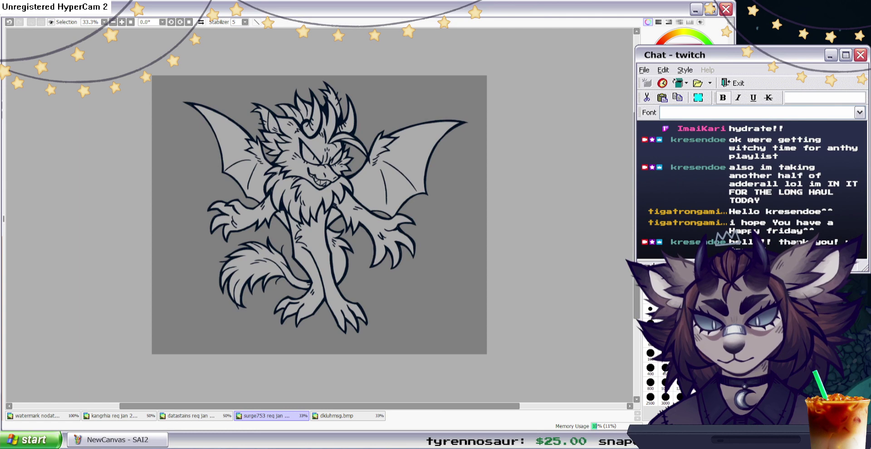
Move the filled creature and its line art toward the canvas's left edge.
drag(331, 270, 316, 254)
key(ctrl+z)
key(ctrl+t)
Trim the canvas's empty right-hand strip and nudge the creature slightly down to centre it.
drag(157, 74, 243, 250)
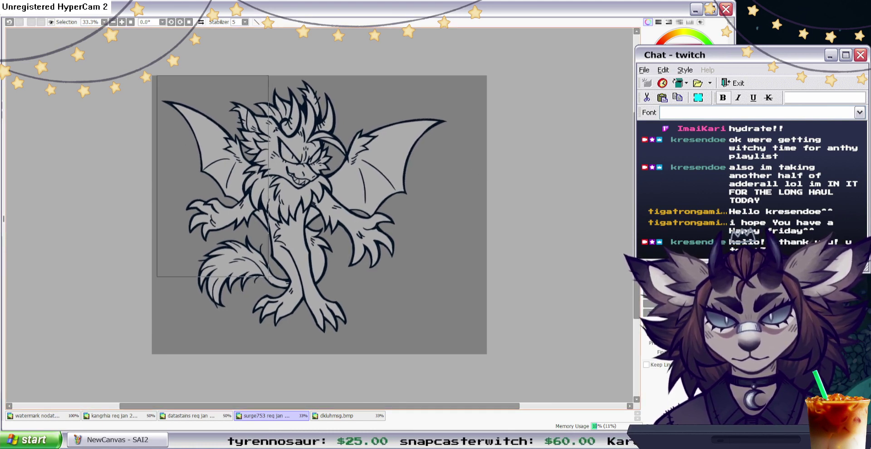
drag(152, 76, 451, 365)
click(43, 13)
click(50, 42)
click(31, 22)
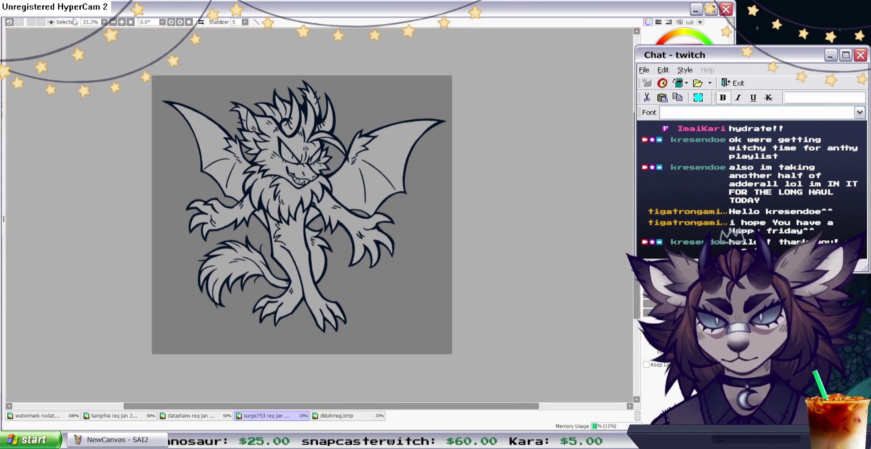
drag(377, 310, 377, 316)
Consult the character reference sheet dkluhmsg.bmp and refill the creature's base with its darker body grey.
click(335, 415)
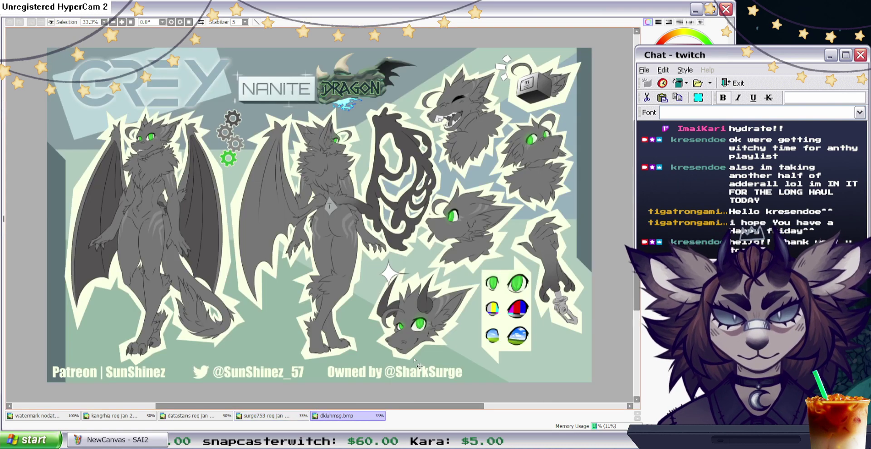
click(268, 416)
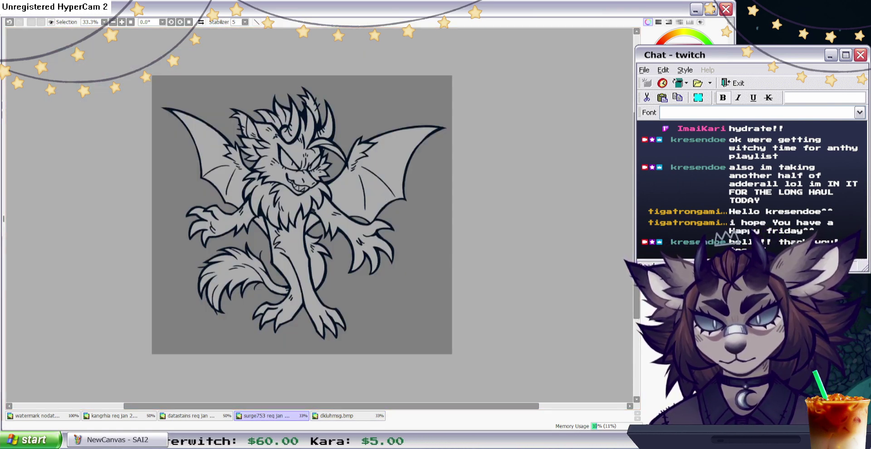
key(ctrl+f)
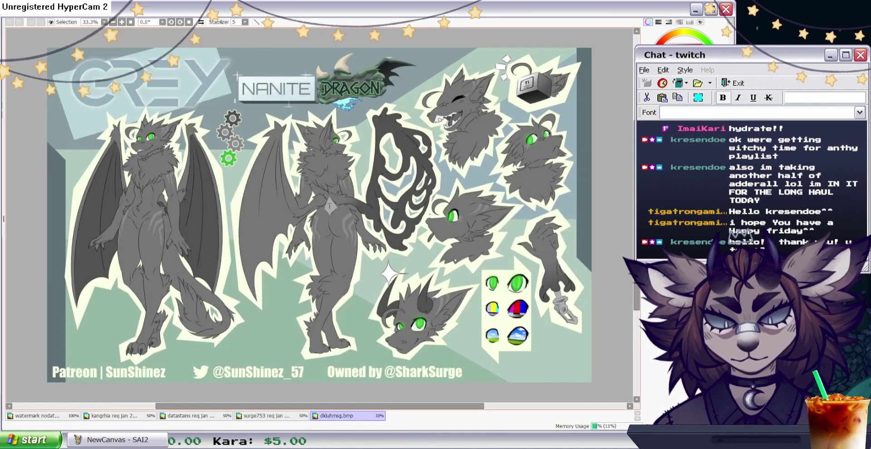
Recheck the reference sheet and paint the right-hand wing's membrane dark grey from its tip down to the arm.
click(336, 416)
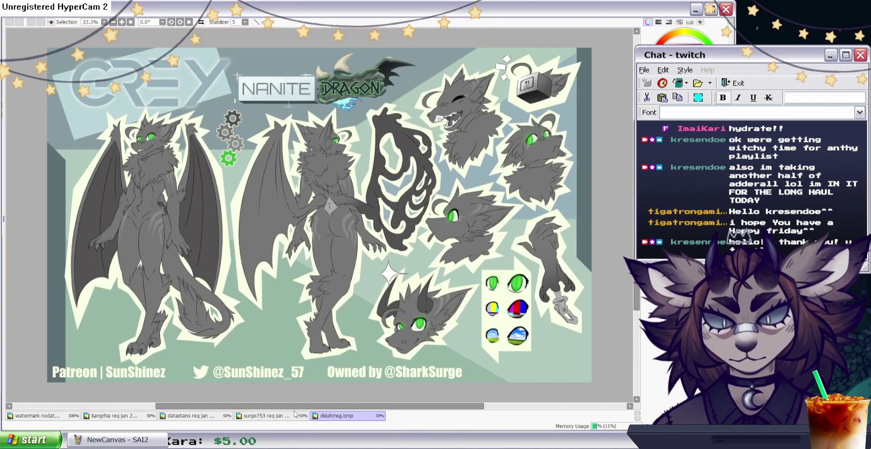
click(271, 415)
key(b)
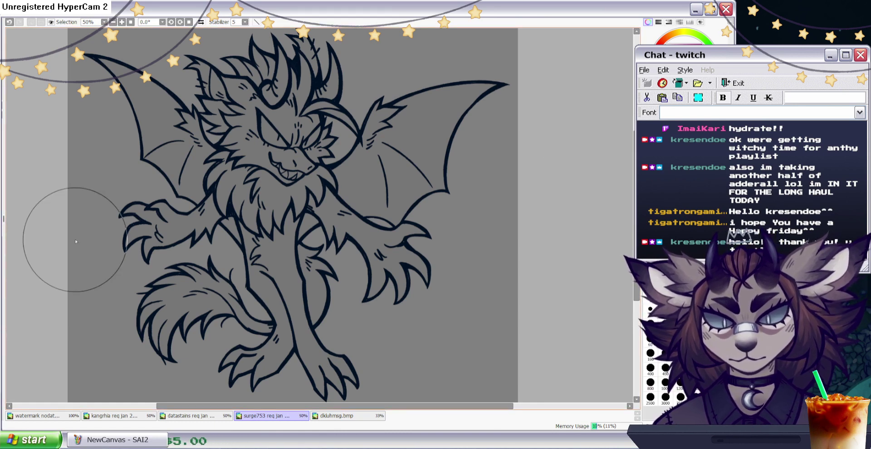
mouse_move(501, 92)
mouse_down()
mouse_move(451, 193)
mouse_move(496, 87)
mouse_up()
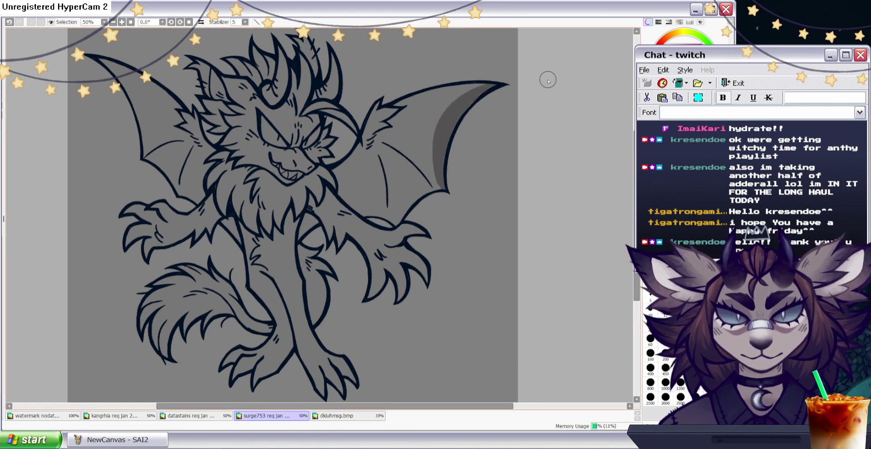
mouse_move(488, 89)
mouse_down()
mouse_move(442, 129)
mouse_move(481, 94)
mouse_move(430, 99)
mouse_move(445, 166)
mouse_up()
mouse_move(412, 142)
mouse_down()
mouse_move(419, 180)
mouse_move(411, 201)
mouse_move(422, 155)
mouse_move(404, 139)
mouse_move(420, 132)
mouse_move(435, 92)
mouse_move(394, 105)
mouse_move(418, 102)
mouse_move(388, 122)
mouse_move(401, 118)
mouse_move(401, 131)
mouse_move(414, 124)
mouse_move(406, 148)
mouse_move(412, 135)
mouse_move(396, 125)
mouse_move(367, 152)
mouse_move(400, 136)
mouse_move(360, 173)
mouse_move(349, 205)
mouse_move(365, 213)
mouse_move(381, 185)
mouse_move(368, 200)
mouse_up()
mouse_move(310, 228)
mouse_down()
mouse_move(366, 143)
mouse_move(338, 179)
mouse_move(346, 179)
mouse_move(355, 195)
mouse_up()
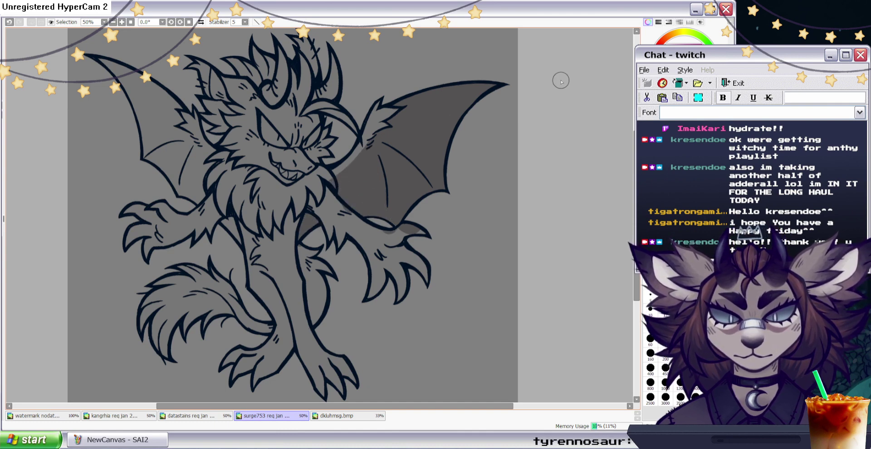
Paint lighter grey fur-like strokes along the right-hand wing's upper edge and base to blend body colour into the membrane.
click(672, 199)
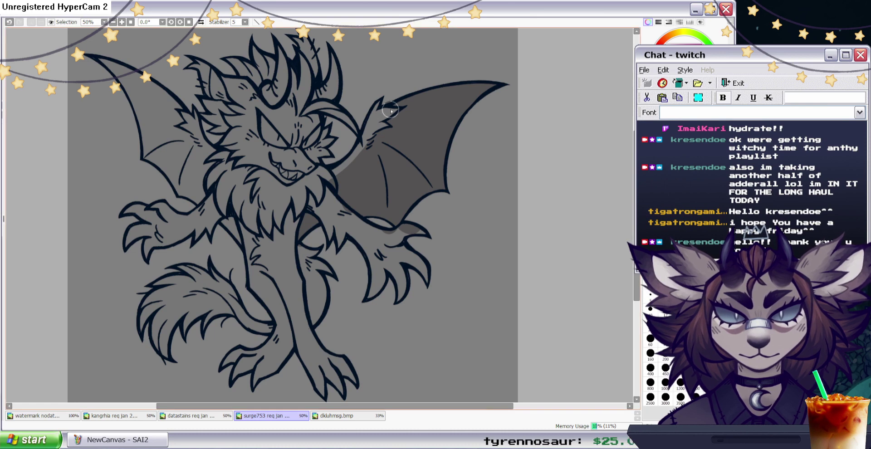
drag(390, 111, 541, 90)
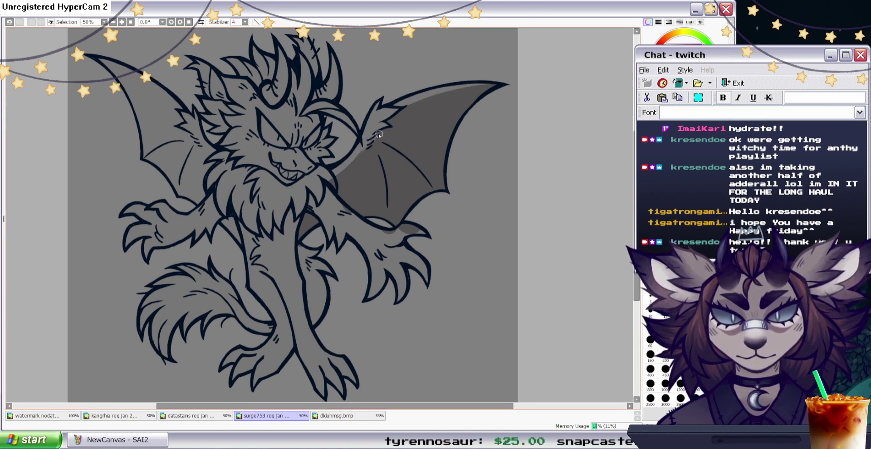
mouse_move(335, 174)
mouse_down()
mouse_move(356, 170)
mouse_move(338, 170)
mouse_move(376, 141)
mouse_up()
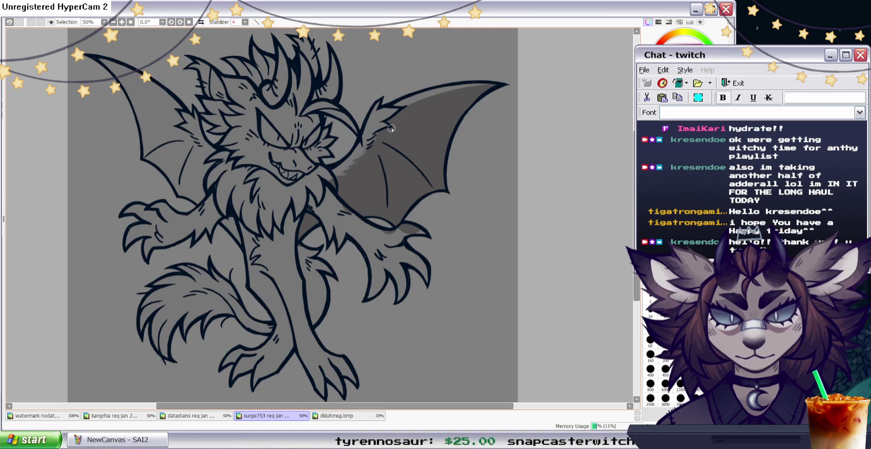
mouse_move(405, 105)
mouse_down()
mouse_move(462, 85)
mouse_move(498, 86)
mouse_move(468, 83)
mouse_move(461, 94)
mouse_move(441, 91)
mouse_move(506, 84)
mouse_move(470, 90)
mouse_move(498, 91)
mouse_up()
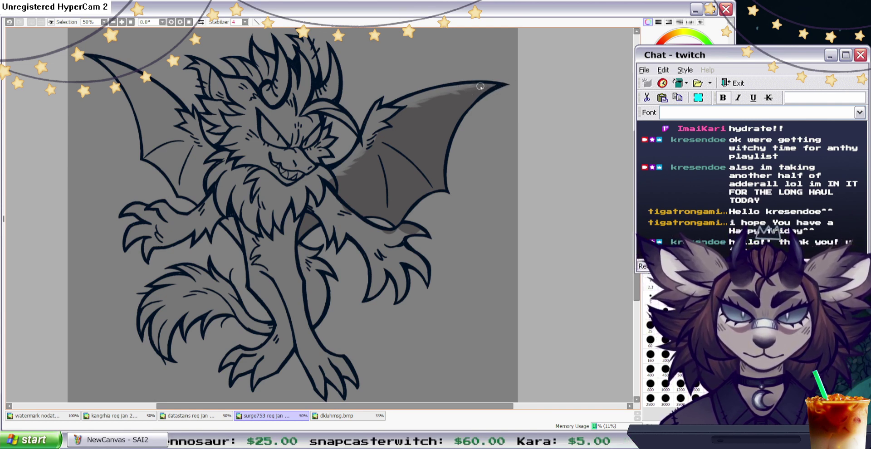
drag(449, 96, 435, 101)
key(alt)
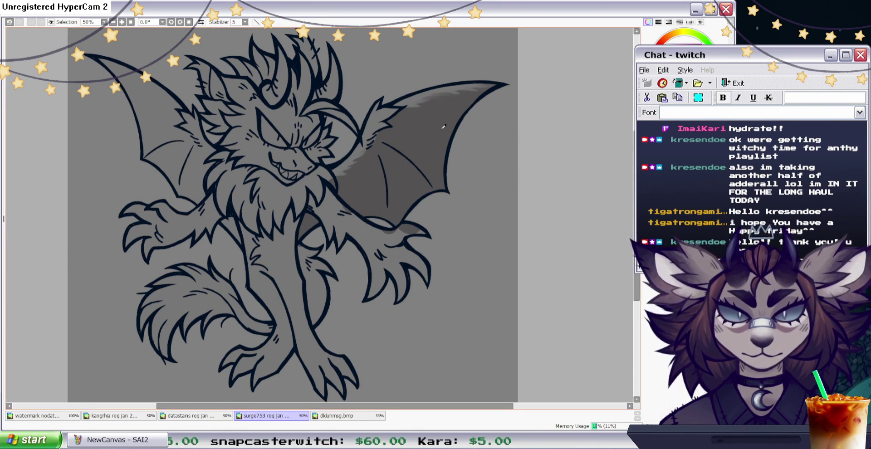
key(b)
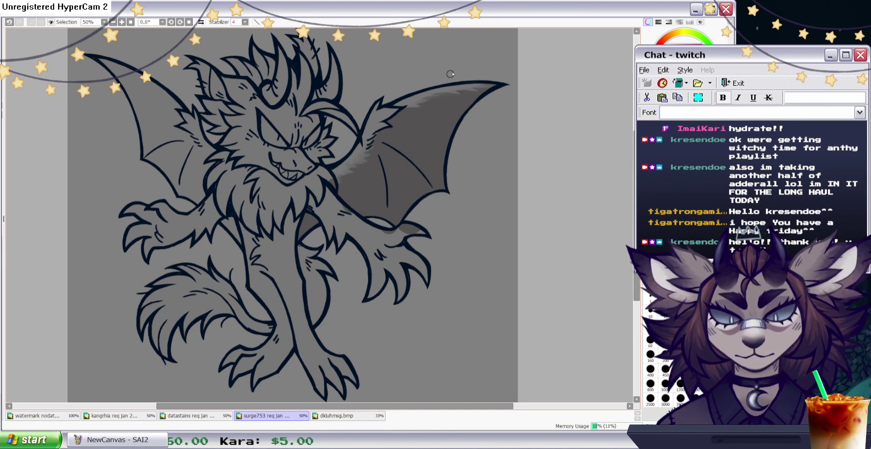
Extend the dark grey along the right-hand wing's upper edge and paint the left-hand wing's membrane dark grey from tip to base.
drag(404, 110, 483, 85)
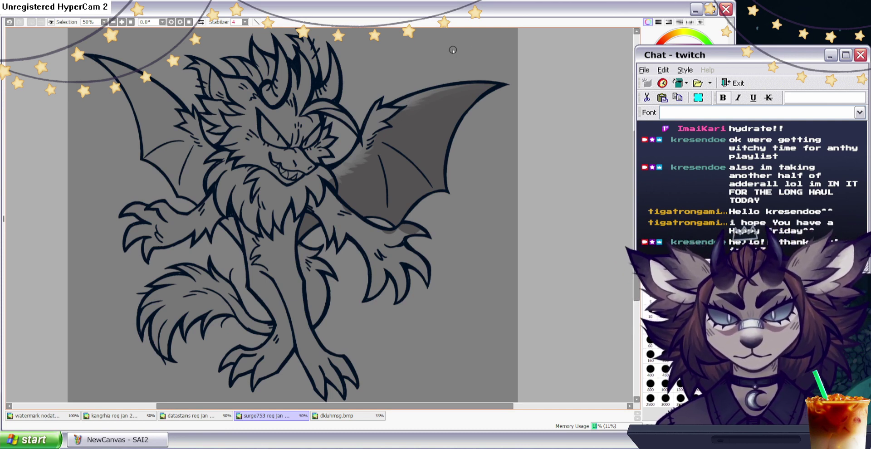
click(680, 191)
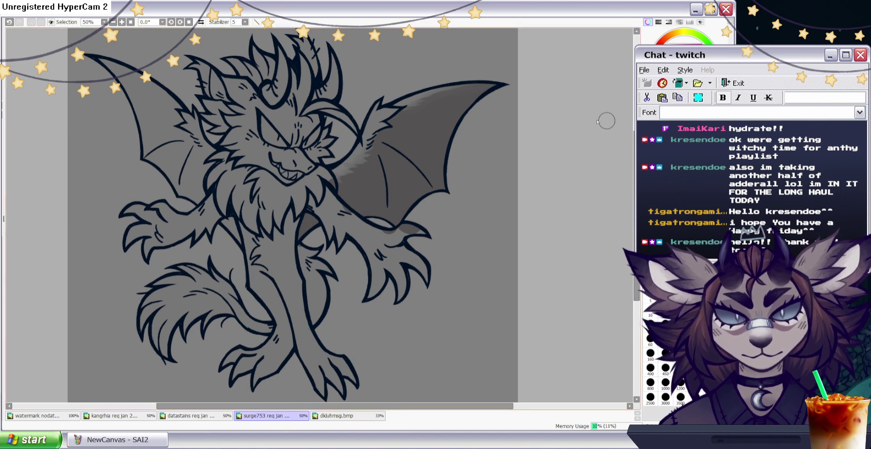
mouse_move(171, 159)
mouse_down()
mouse_move(152, 177)
mouse_move(97, 57)
mouse_up()
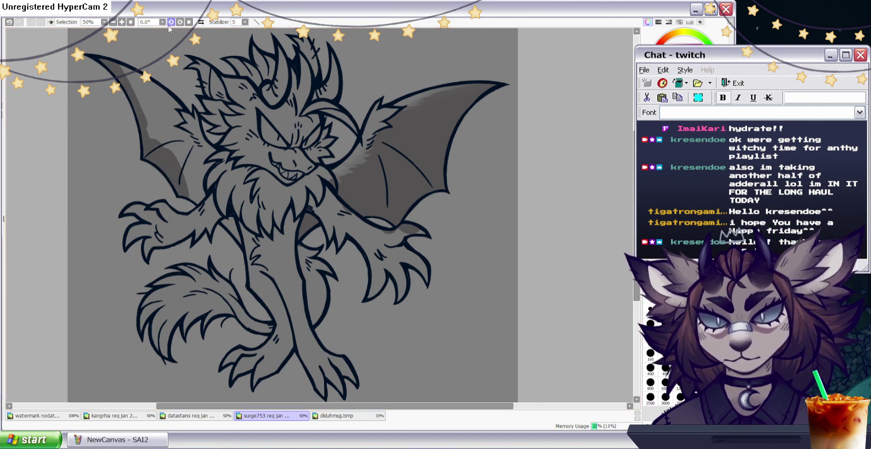
mouse_move(184, 102)
mouse_down()
mouse_move(144, 136)
mouse_move(163, 121)
mouse_move(162, 94)
mouse_move(169, 104)
mouse_move(161, 74)
mouse_move(119, 59)
mouse_move(153, 144)
mouse_move(158, 102)
mouse_move(190, 100)
mouse_move(130, 66)
mouse_move(186, 116)
mouse_move(176, 122)
mouse_move(184, 132)
mouse_move(169, 127)
mouse_move(189, 136)
mouse_move(164, 158)
mouse_move(192, 153)
mouse_up()
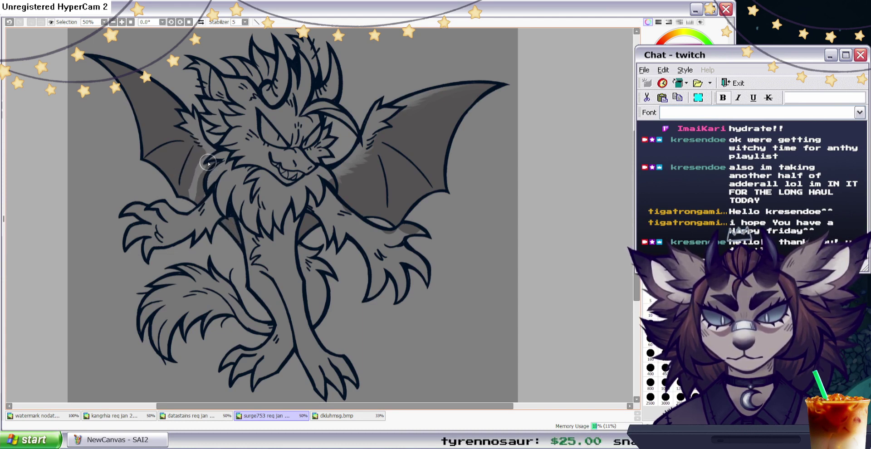
mouse_move(202, 160)
mouse_down()
mouse_move(197, 179)
mouse_move(202, 171)
mouse_up()
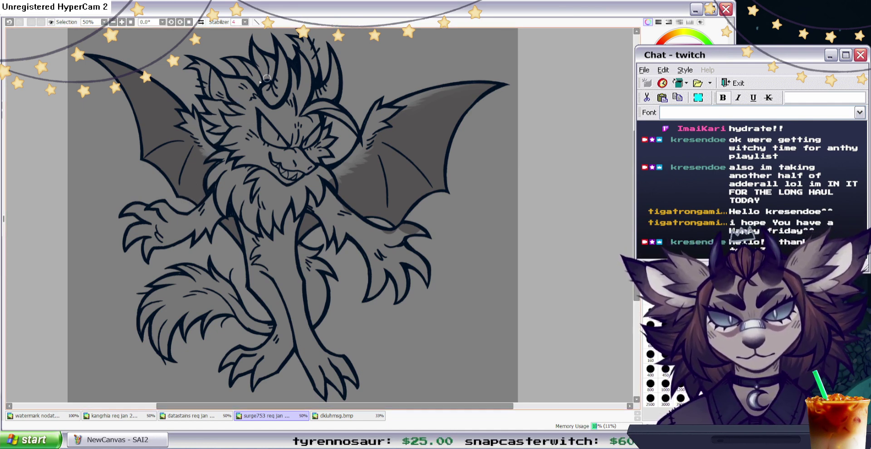
Paint lighter grey fur-like strokes along the left-hand wing's upper edge to blend body colour into the membrane.
drag(186, 113, 128, 66)
drag(165, 92, 157, 84)
drag(186, 114, 156, 86)
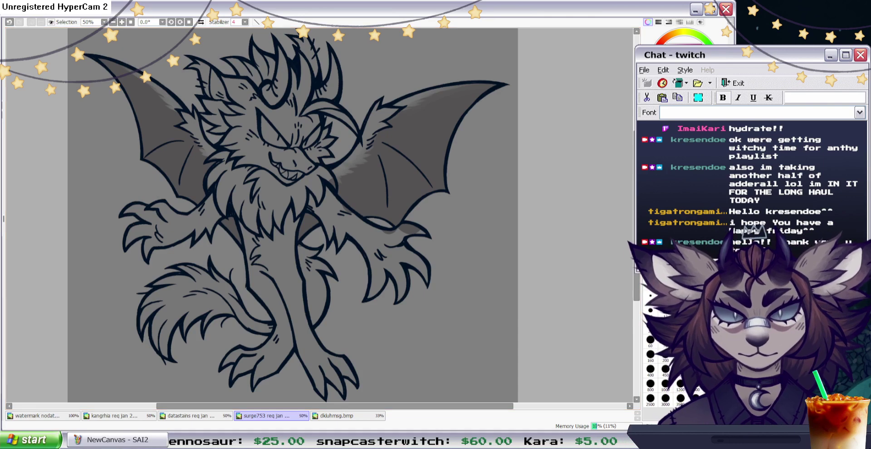
Check the wing colouring in a mirrored view and against the reference sheet dkluhmsg.bmp, and restore the normal orientation.
key(h)
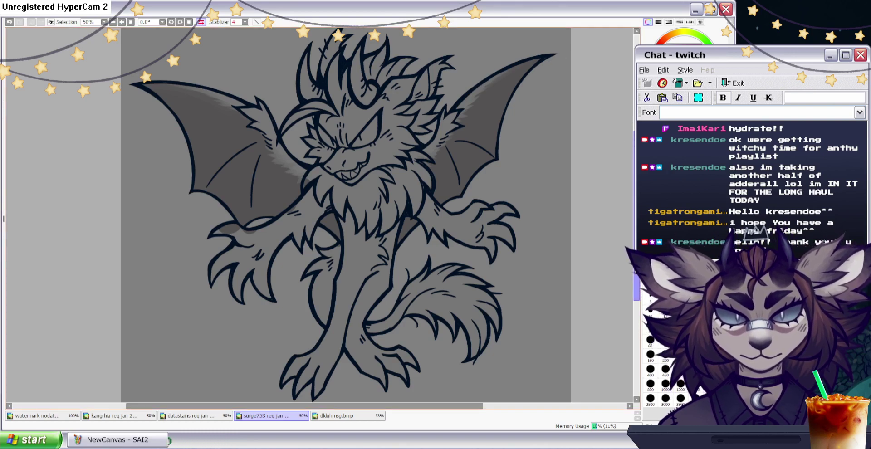
click(671, 182)
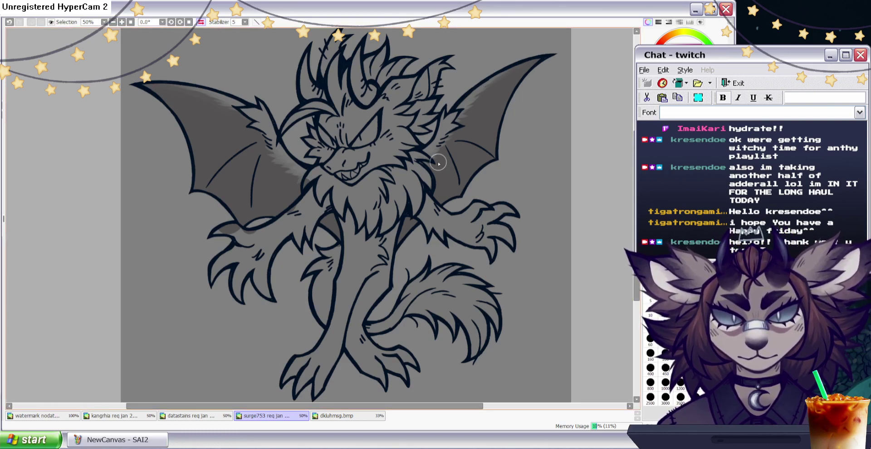
click(339, 416)
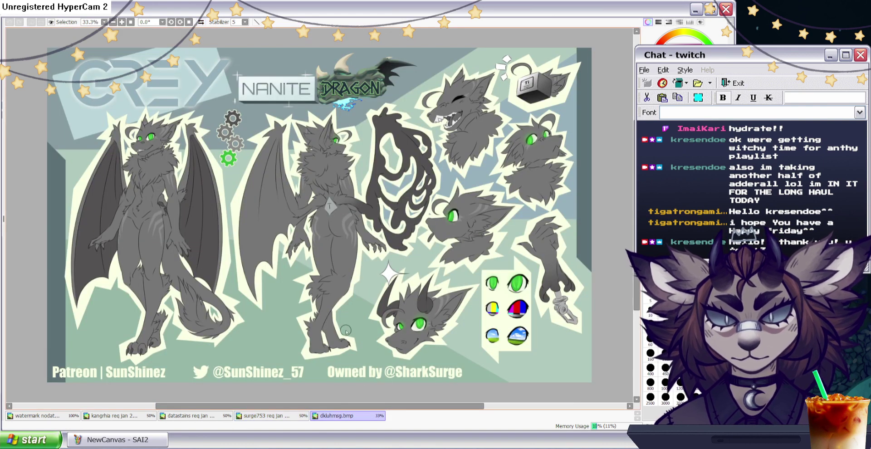
click(267, 417)
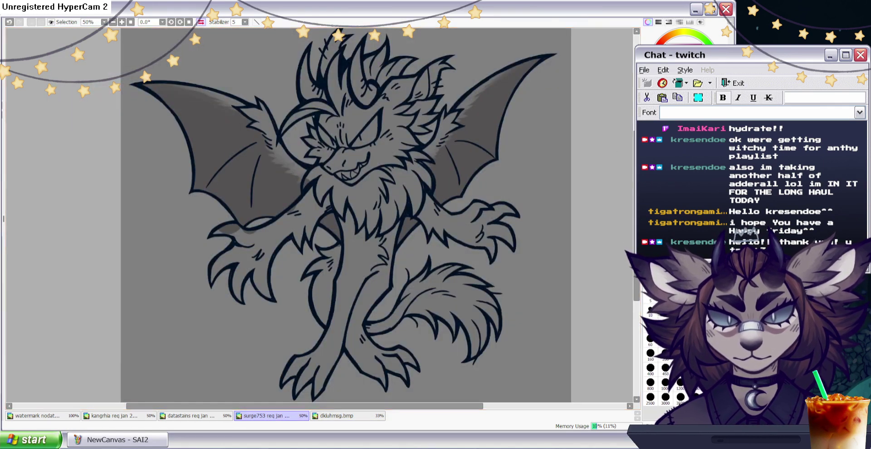
key(b)
key(h)
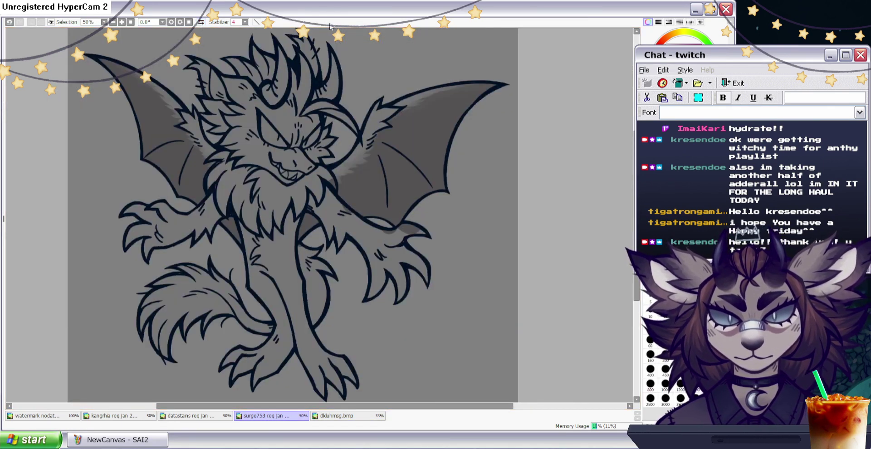
Paint subtle grey fur strokes on the chest ruff and face, and soften them into the base grey.
click(680, 190)
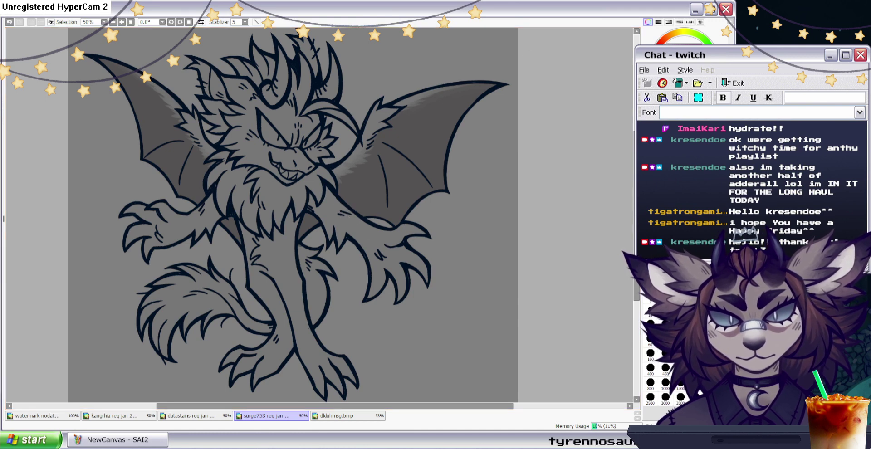
key(e)
mouse_move(281, 237)
mouse_down()
mouse_move(285, 215)
mouse_move(294, 215)
mouse_move(271, 233)
mouse_move(260, 229)
mouse_move(257, 246)
mouse_move(243, 230)
mouse_move(297, 210)
mouse_move(278, 223)
mouse_move(295, 195)
mouse_move(280, 230)
mouse_move(274, 220)
mouse_move(269, 233)
mouse_move(277, 205)
mouse_move(268, 233)
mouse_move(244, 172)
mouse_up()
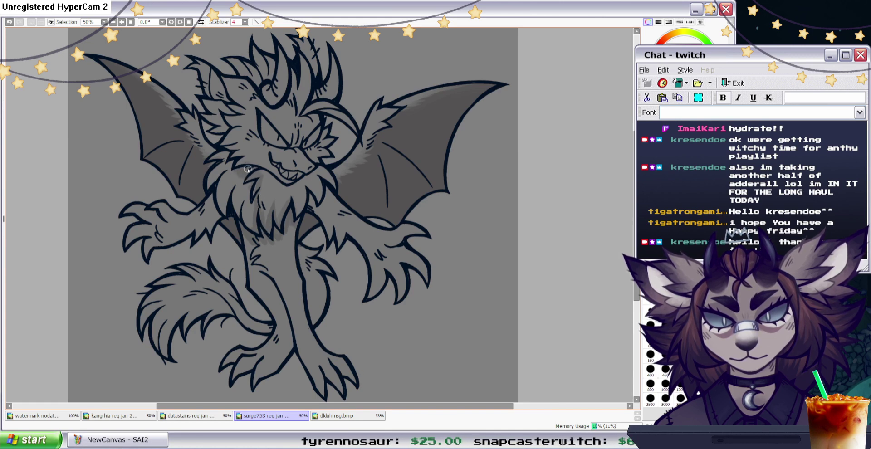
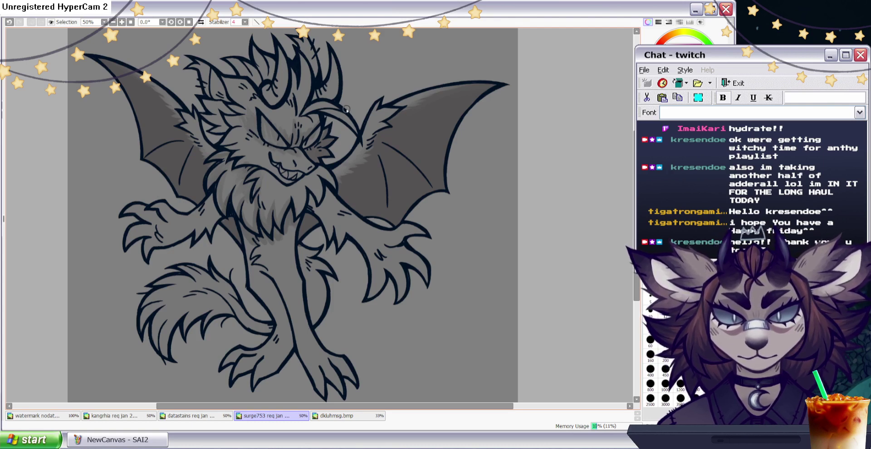
key(b)
key(bracketleft)
key(bracketleft)
key(bracketleft)
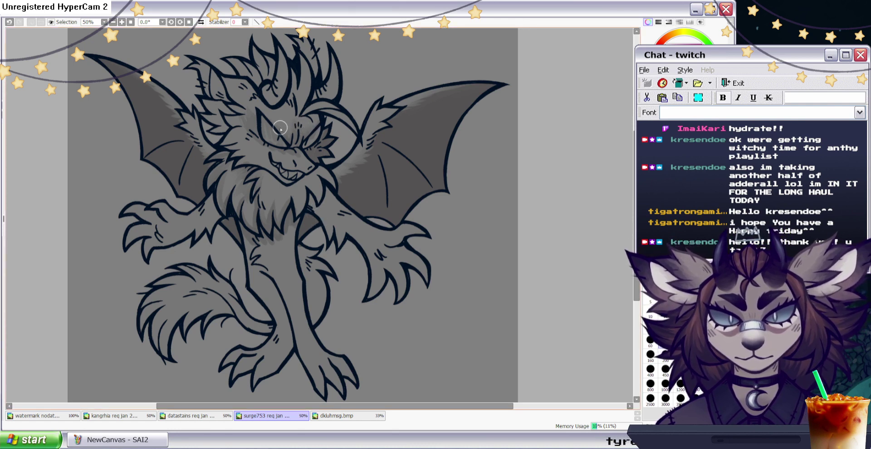
key(n)
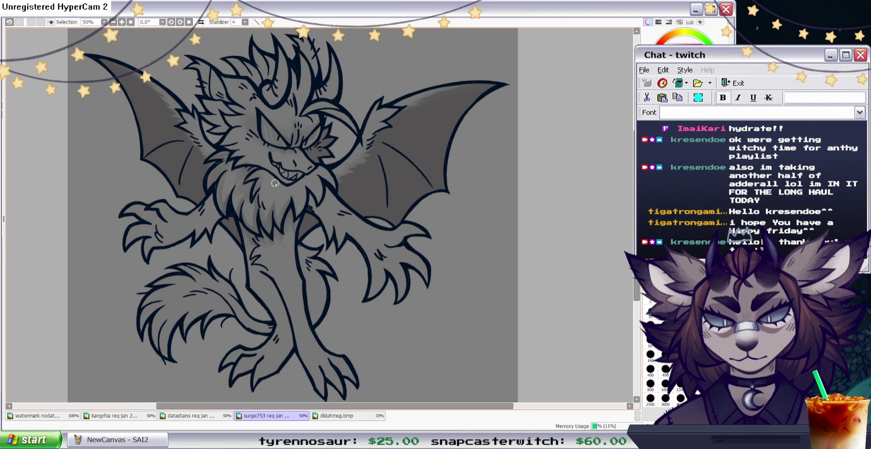
Paint soft grey shading strokes along the legs, the hip fur and the length of the bushy tail.
mouse_move(277, 285)
mouse_down()
mouse_move(288, 330)
mouse_move(289, 316)
mouse_move(274, 341)
mouse_move(296, 330)
mouse_move(280, 359)
mouse_up()
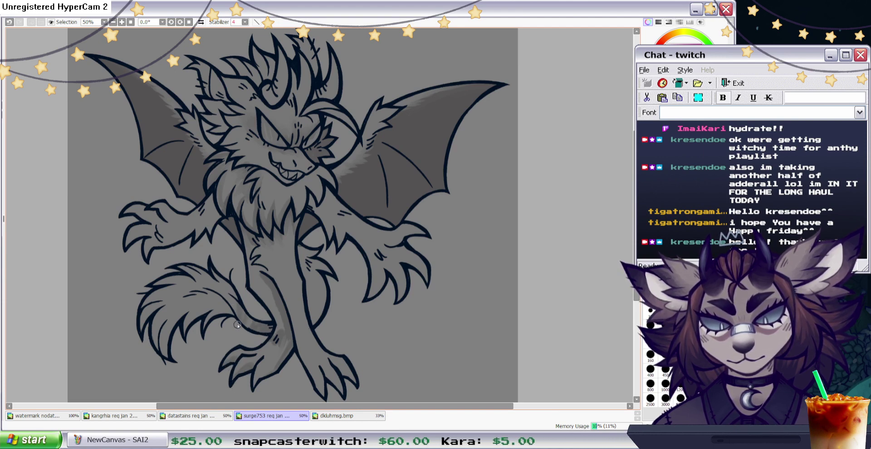
mouse_move(303, 249)
mouse_down()
mouse_move(317, 294)
mouse_move(305, 280)
mouse_move(320, 314)
mouse_up()
drag(307, 278, 303, 253)
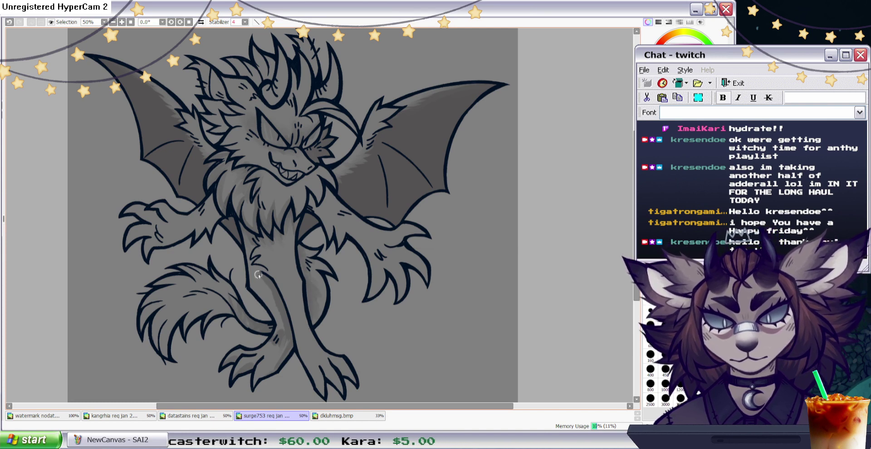
mouse_move(232, 317)
mouse_down()
mouse_move(195, 320)
mouse_move(183, 339)
mouse_move(220, 310)
mouse_move(184, 314)
mouse_move(196, 310)
mouse_move(161, 344)
mouse_up()
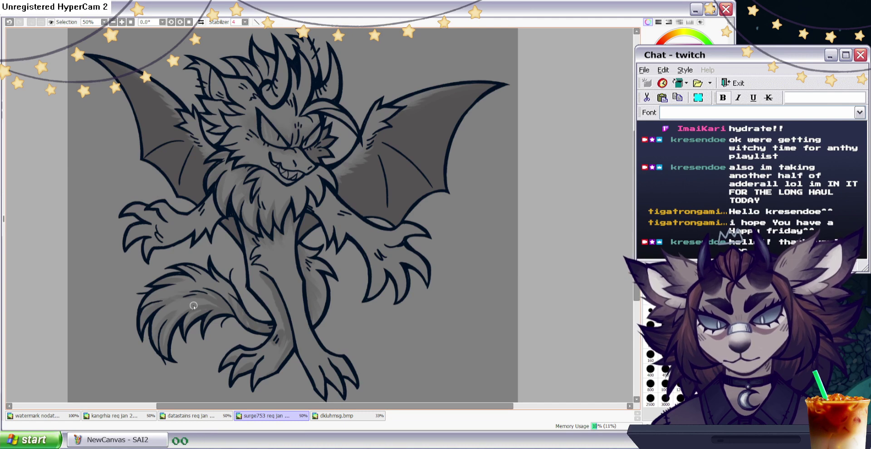
drag(206, 291, 178, 289)
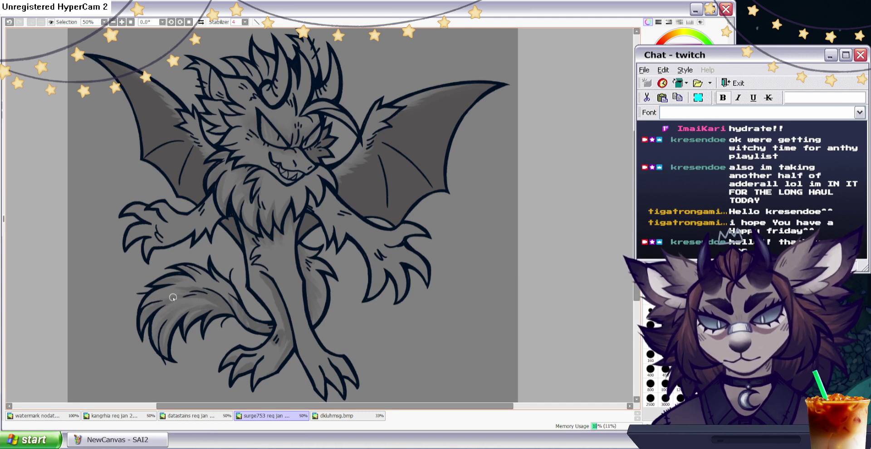
mouse_move(177, 316)
mouse_down()
mouse_move(160, 340)
mouse_move(169, 356)
mouse_move(150, 337)
mouse_up()
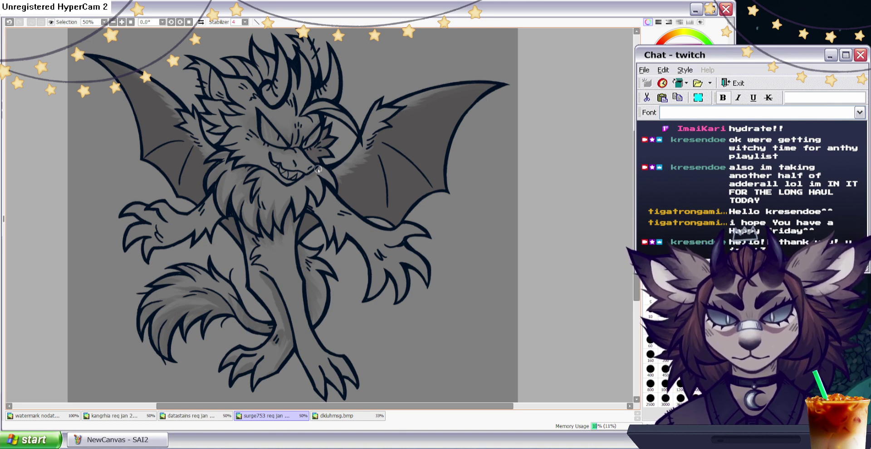
Add soft grey shading to the side of the neck ruff, both arms and the clawed hands.
drag(331, 186, 326, 175)
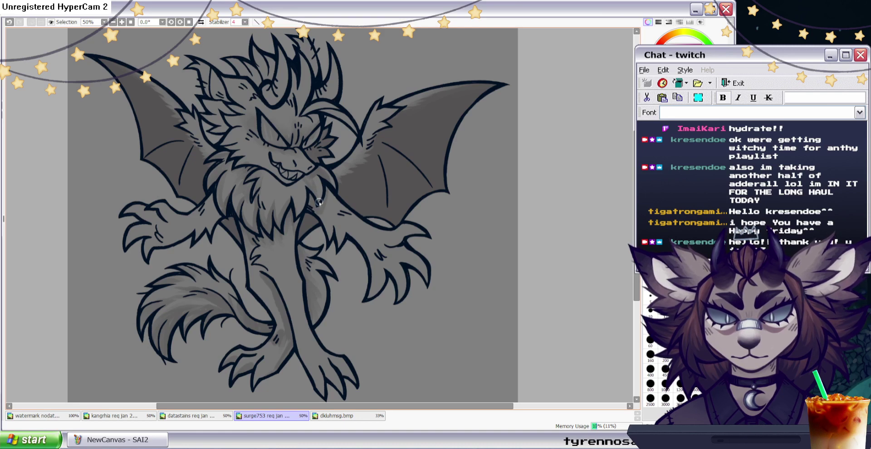
mouse_move(218, 212)
mouse_down()
mouse_move(214, 207)
mouse_move(212, 219)
mouse_up()
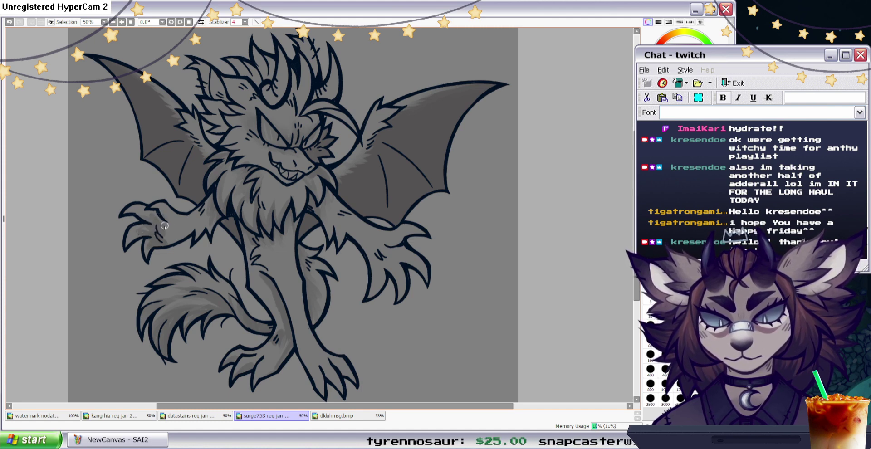
mouse_move(384, 246)
mouse_down()
mouse_move(403, 243)
mouse_move(387, 246)
mouse_move(397, 273)
mouse_move(387, 262)
mouse_move(377, 269)
mouse_move(389, 248)
mouse_move(374, 277)
mouse_move(414, 267)
mouse_up()
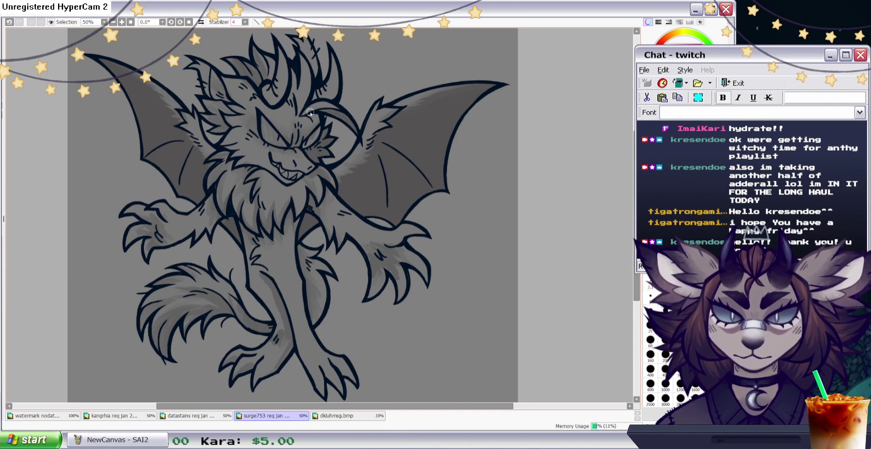
Consult the reference sheet dkluhmsg.bmp for the horn colour and paint both horns dark brownish grey.
scroll(628, 137, up, 2)
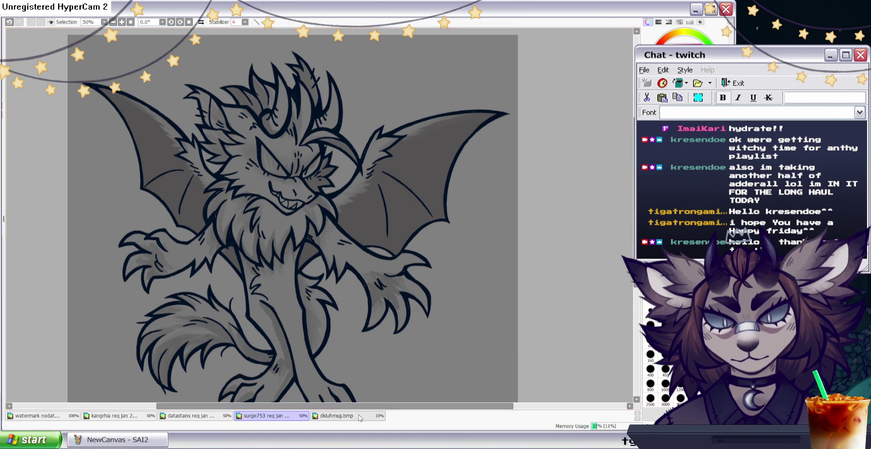
click(318, 415)
key(alt)
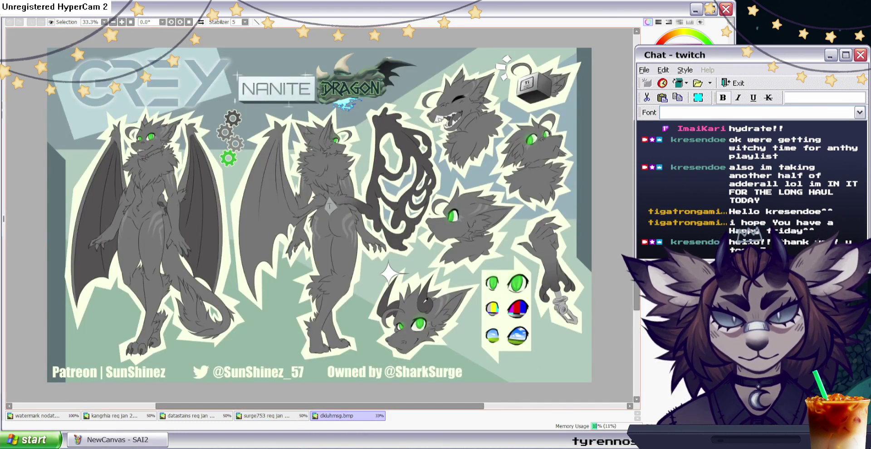
click(266, 415)
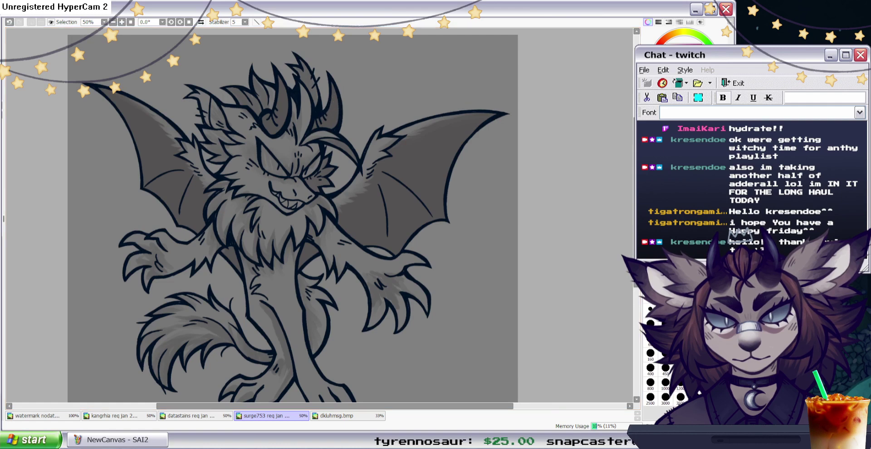
key(e)
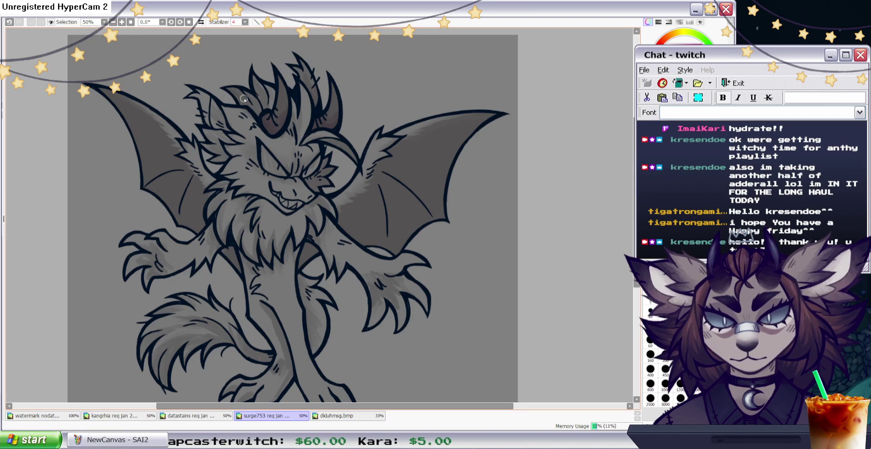
Paint darker brownish-grey streaks across the membranes of both wings.
drag(136, 127, 153, 157)
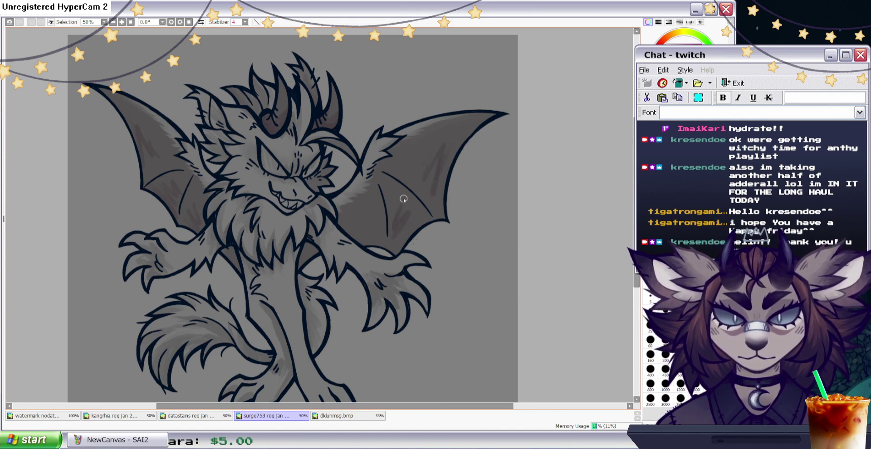
scroll(494, 167, down, 2)
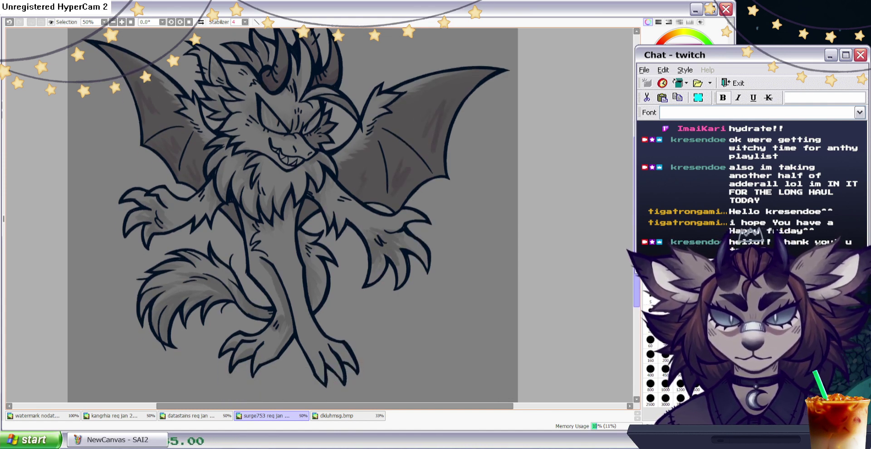
scroll(458, 135, up, 1)
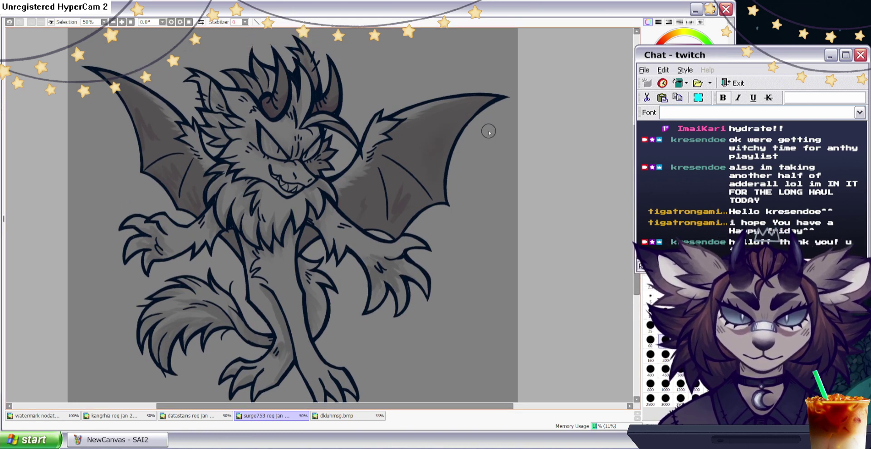
Undo the last stroke on the right-hand wing membrane and add soft grey shading beside the eye and brow.
click(9, 22)
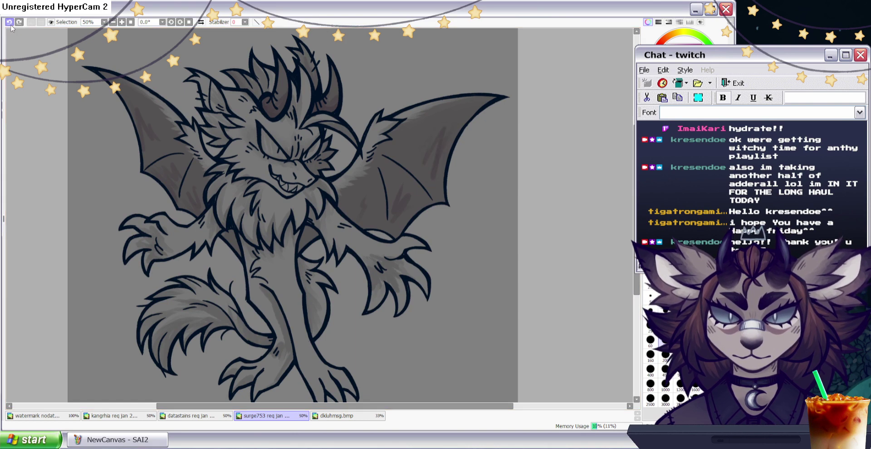
click(676, 181)
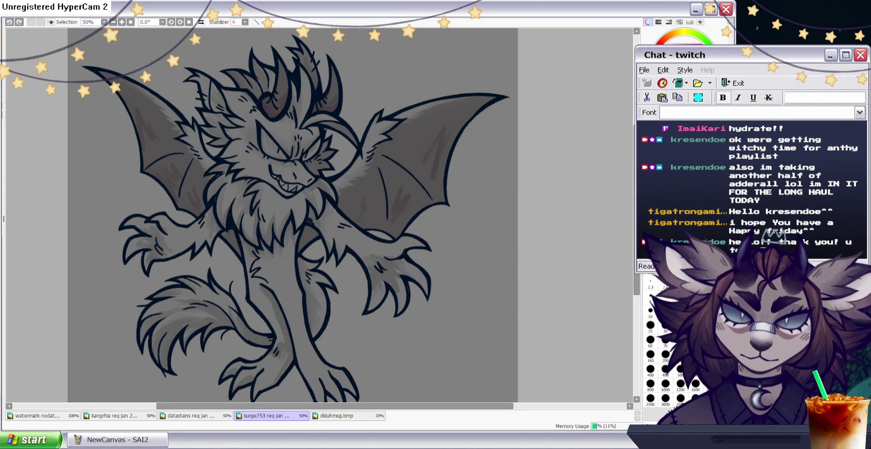
drag(256, 125, 256, 139)
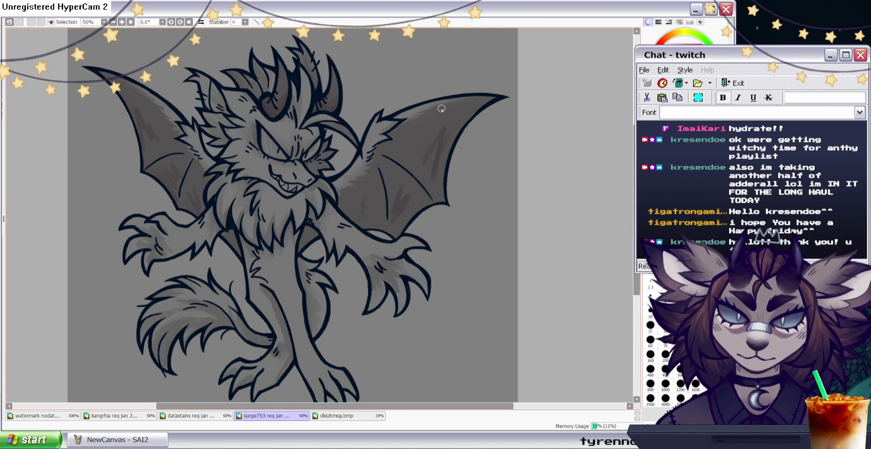
scroll(623, 162, down, 2)
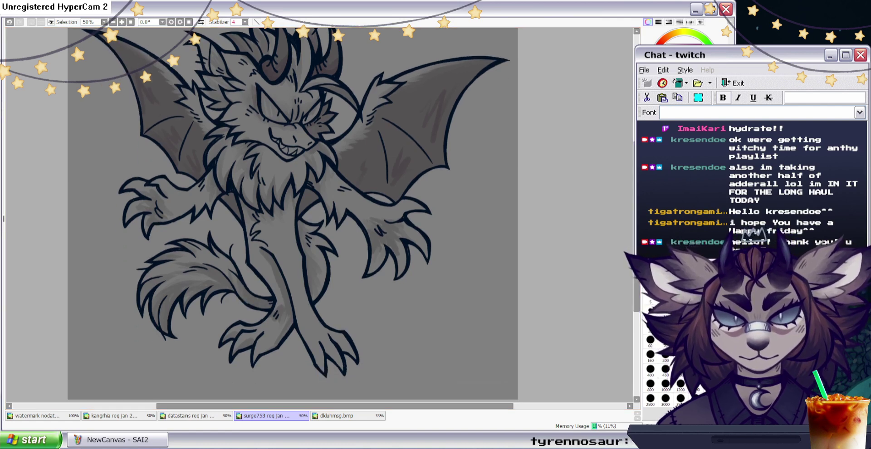
Add soft grey shading to the lower leg and the front foot.
key(w)
key(n)
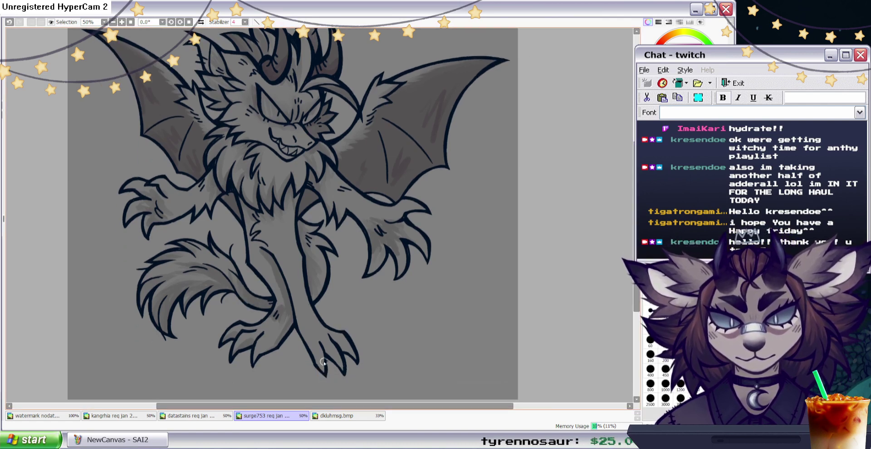
drag(327, 343, 340, 366)
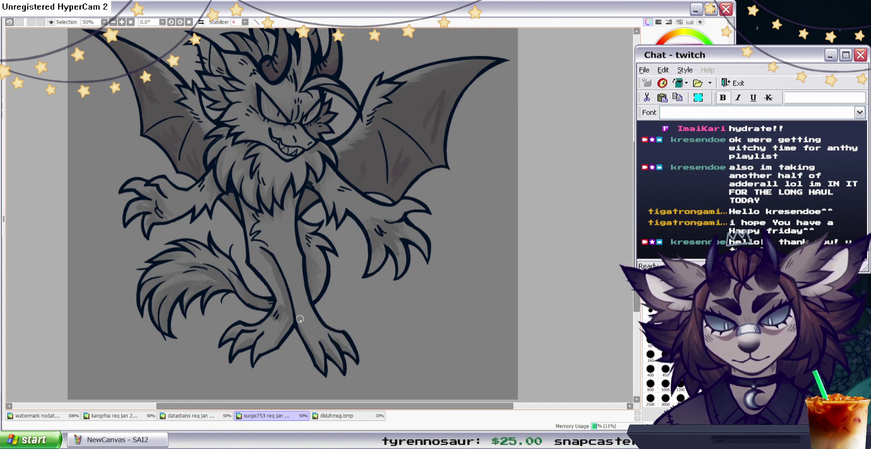
drag(312, 323, 312, 320)
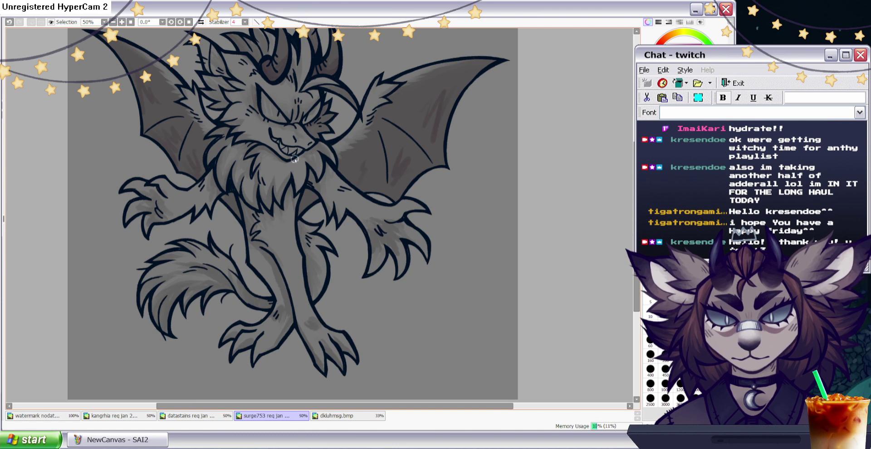
Fill the teeth in the creature's grin with white.
scroll(444, 132, up, 1)
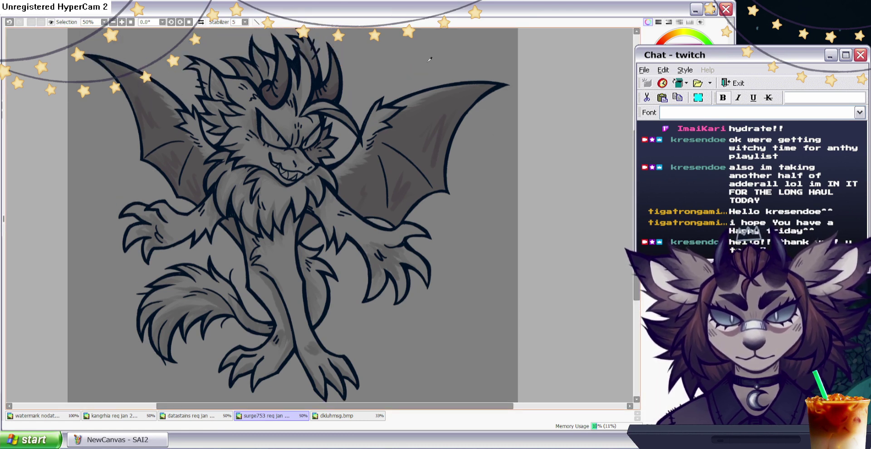
click(201, 21)
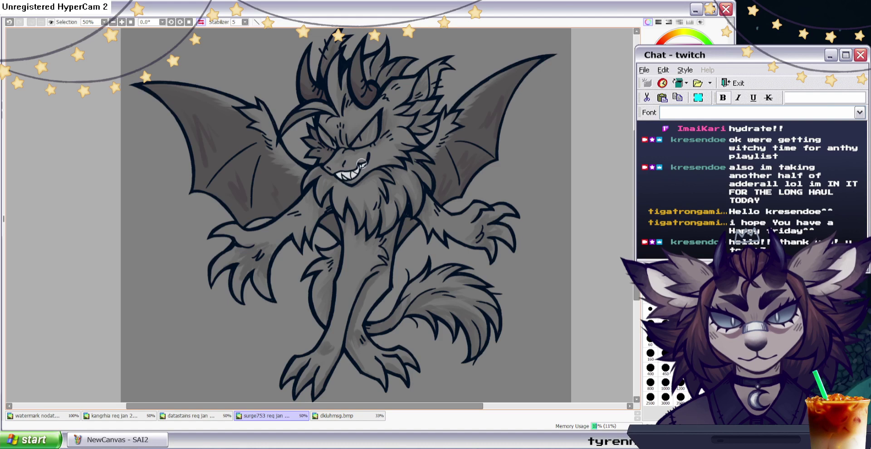
key(Insert)
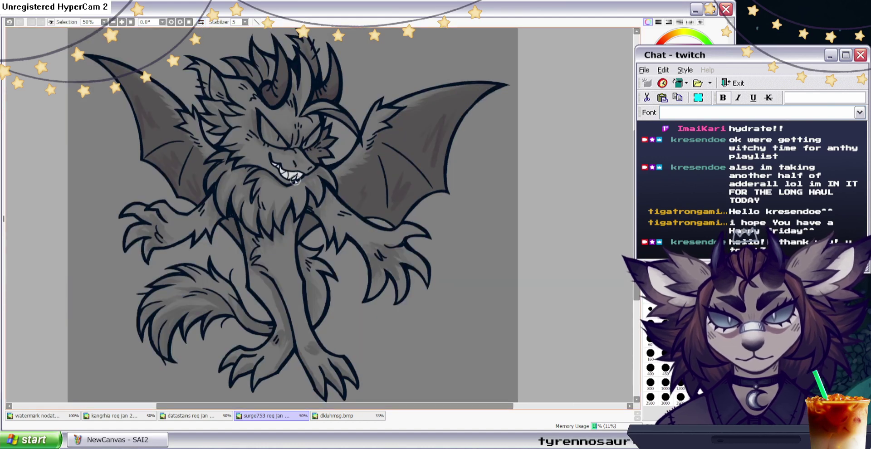
Consult the reference sheet dkluhmsg.bmp and touch up the white teeth toward the corner of the mouth.
click(323, 416)
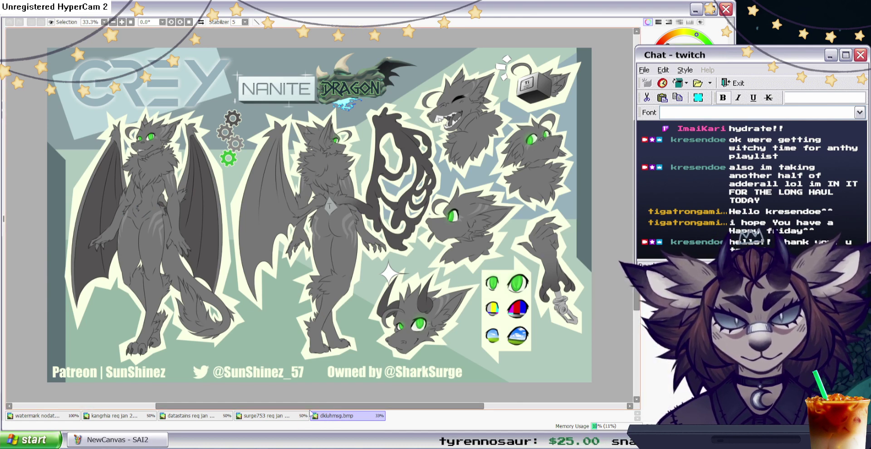
click(265, 416)
key(Insert)
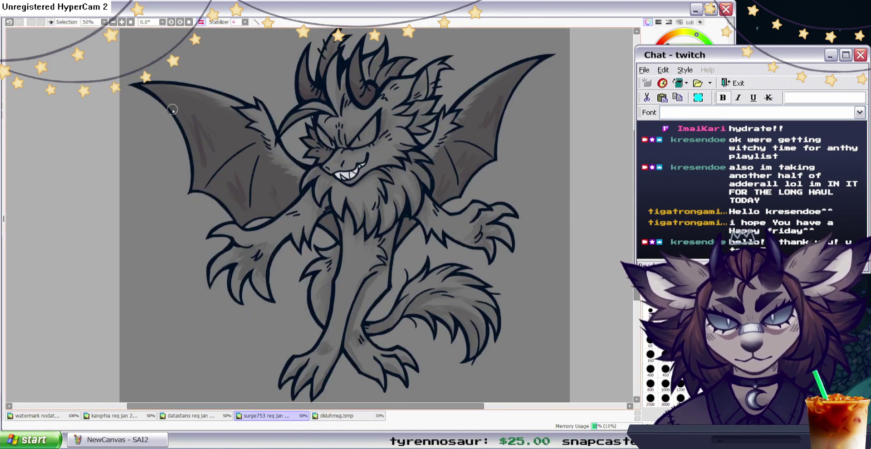
key(Page_Up)
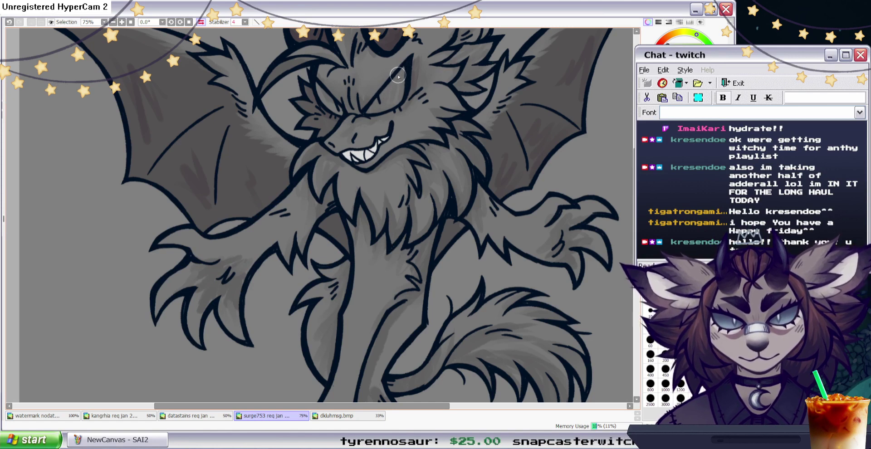
click(680, 204)
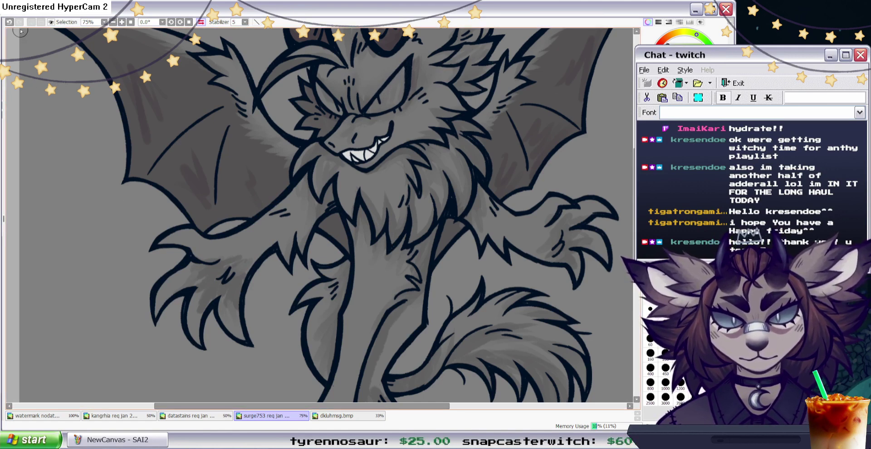
click(9, 21)
drag(384, 139, 355, 149)
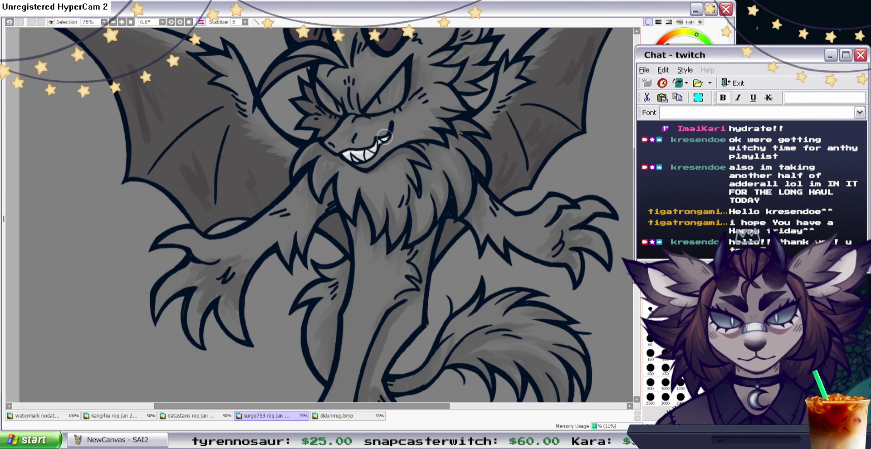
Fill both eyes with off-white.
click(680, 195)
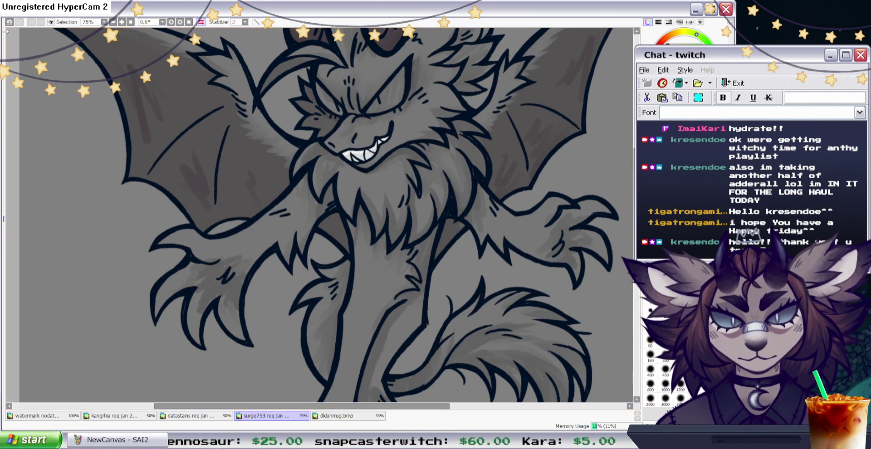
mouse_move(405, 67)
mouse_down()
mouse_move(367, 112)
mouse_move(394, 86)
mouse_move(370, 111)
mouse_move(396, 104)
mouse_move(403, 68)
mouse_move(380, 108)
mouse_move(400, 88)
mouse_move(379, 111)
mouse_move(401, 91)
mouse_up()
click(201, 22)
mouse_move(336, 81)
mouse_down()
mouse_move(297, 110)
mouse_move(319, 89)
mouse_move(309, 109)
mouse_move(323, 80)
mouse_move(318, 98)
mouse_move(305, 111)
mouse_up()
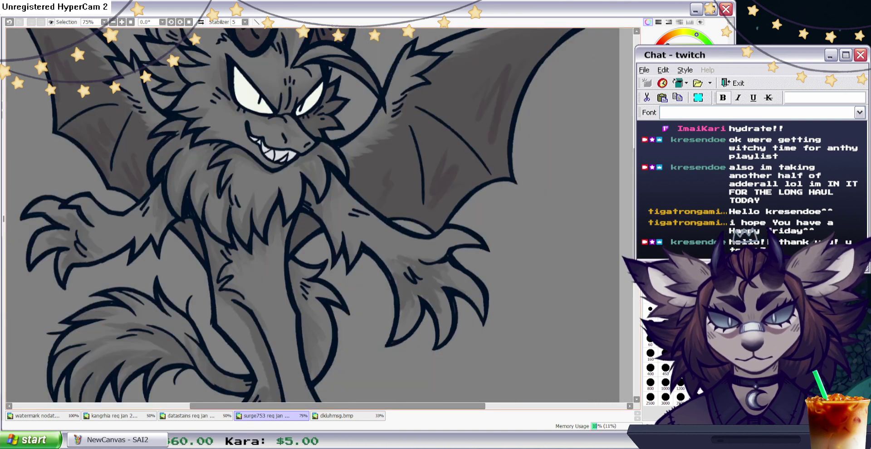
Consult the reference sheet dkluhmsg.bmp for the eye colour and paint narrow green slit pupils in both eyes.
scroll(461, 188, up, 2)
click(329, 416)
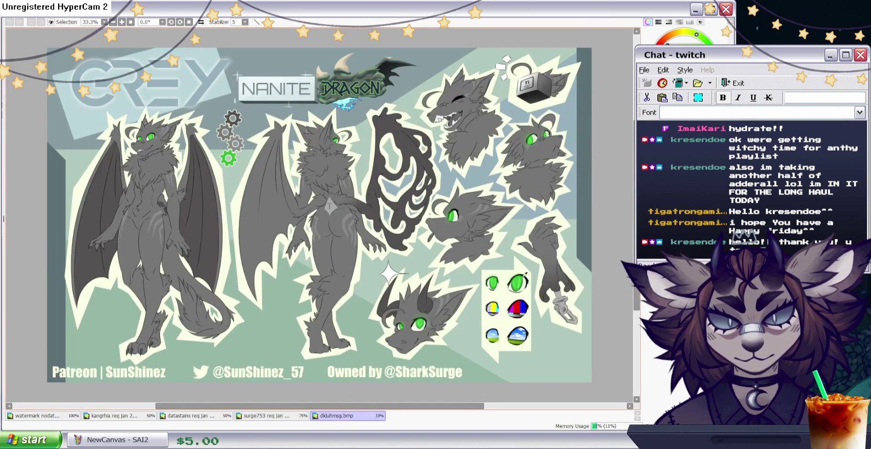
click(272, 415)
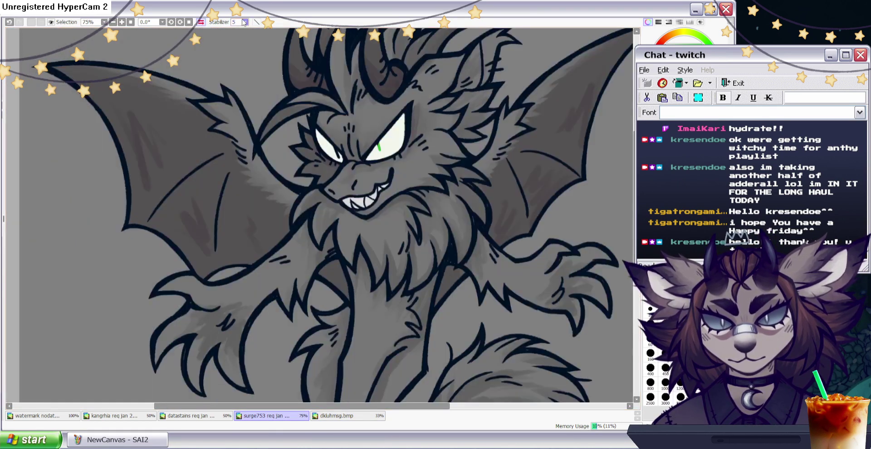
click(201, 22)
drag(335, 150, 339, 158)
click(680, 217)
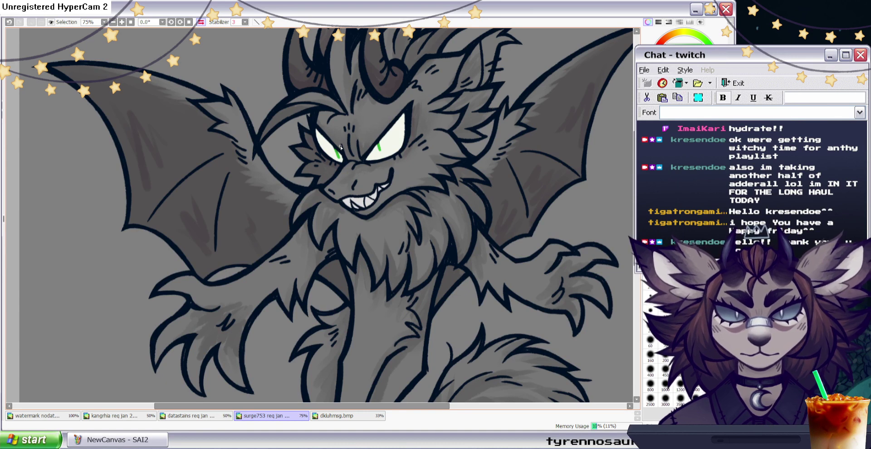
Consult the reference sheet dkluhmsg.bmp for the markings and paint light grey curved markings between the horn and the ear.
scroll(410, 272, down, 6)
scroll(413, 285, up, 4)
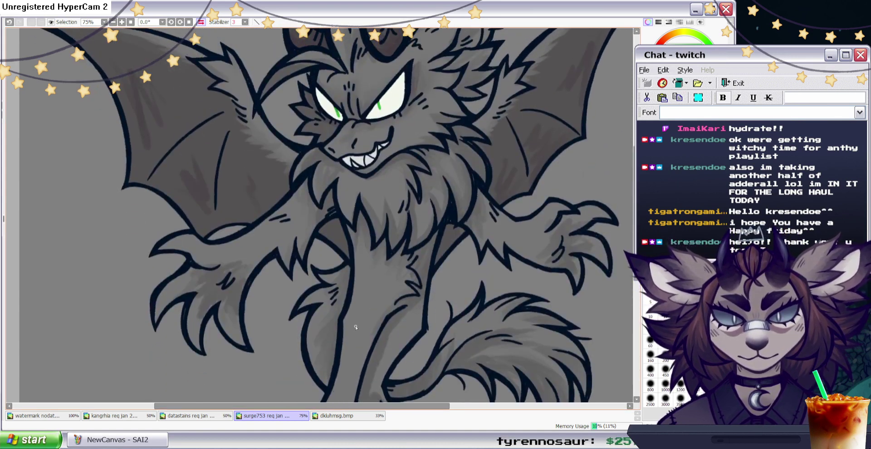
click(338, 416)
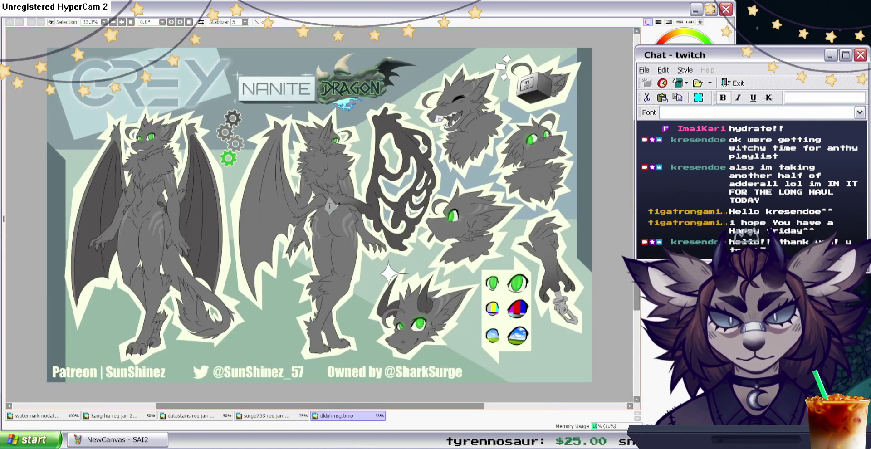
click(282, 419)
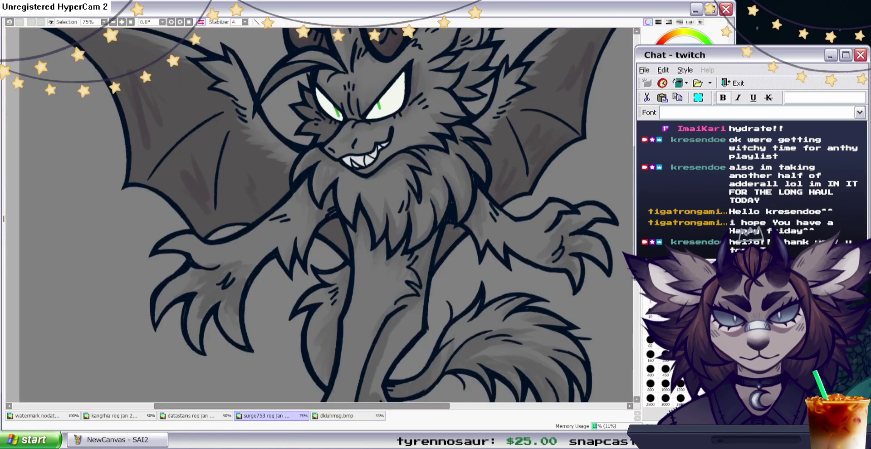
scroll(24, 275, up, 2)
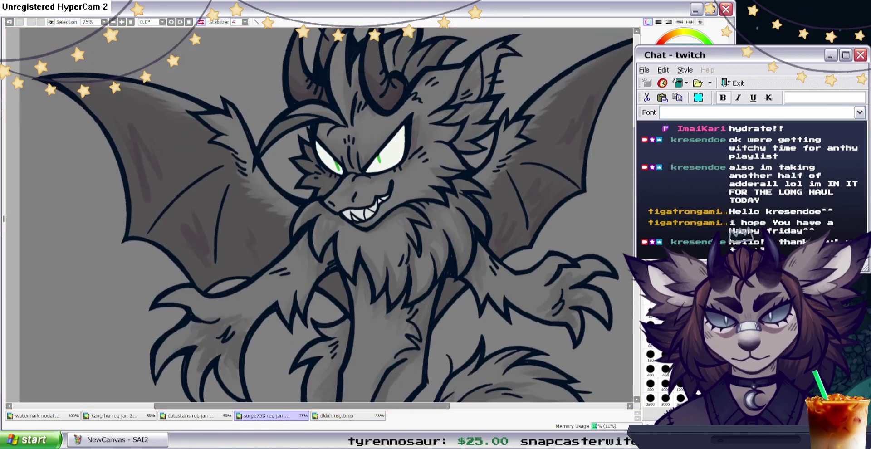
key(e)
mouse_move(421, 86)
mouse_down()
mouse_move(447, 90)
mouse_move(439, 71)
mouse_move(447, 87)
mouse_up()
click(671, 182)
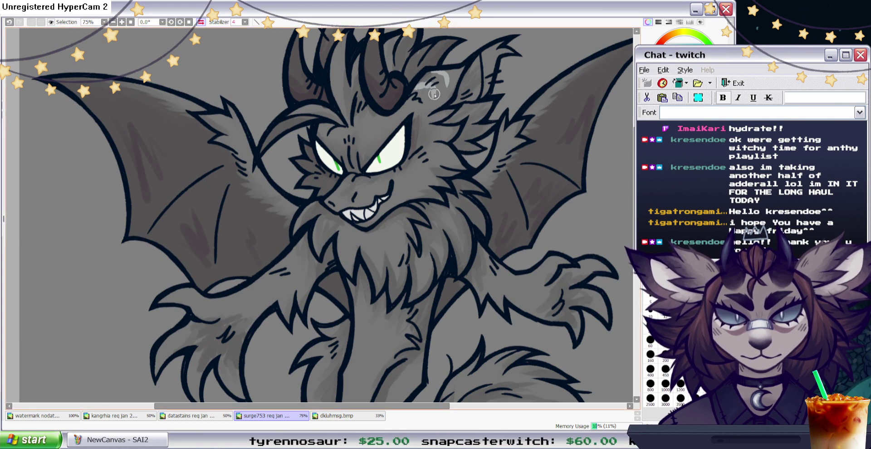
mouse_move(424, 88)
mouse_down()
mouse_move(436, 74)
mouse_move(429, 73)
mouse_move(446, 86)
mouse_up()
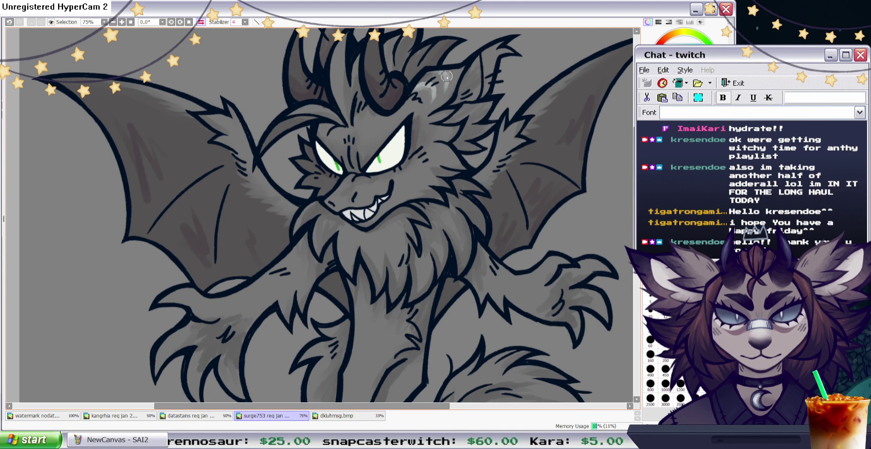
mouse_move(429, 72)
mouse_down()
mouse_move(434, 90)
mouse_move(412, 90)
mouse_up()
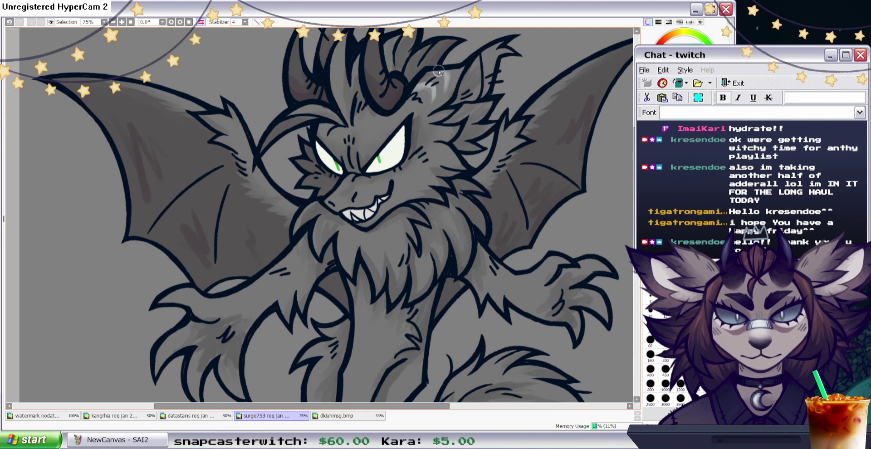
Consult the reference sheet dkluhmsg.bmp again and try light grey zigzag markings beside the larger eye.
scroll(443, 104, up, 1)
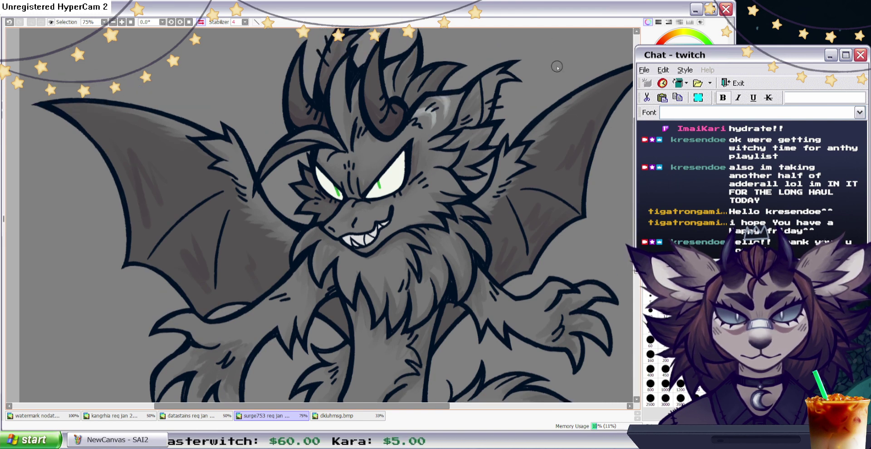
scroll(498, 127, up, 1)
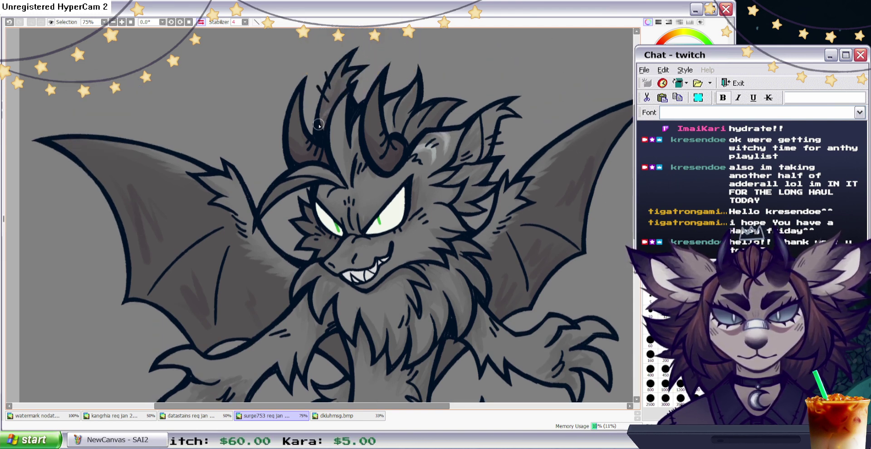
scroll(426, 262, down, 3)
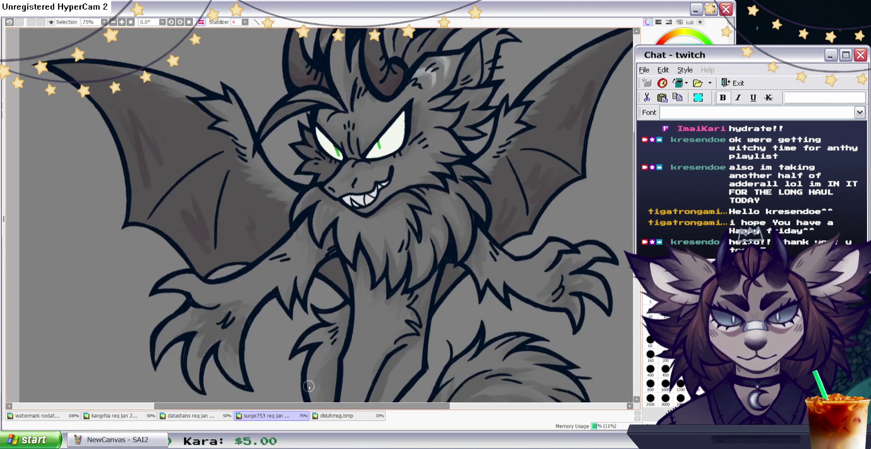
click(324, 415)
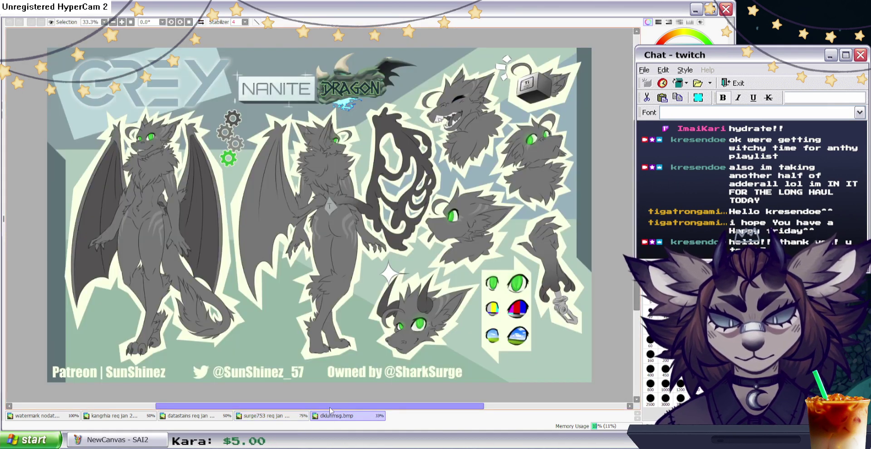
click(300, 416)
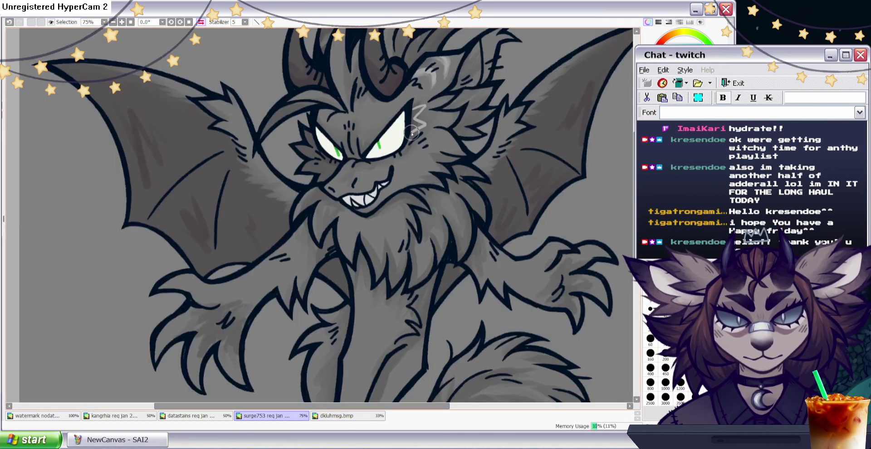
key(e)
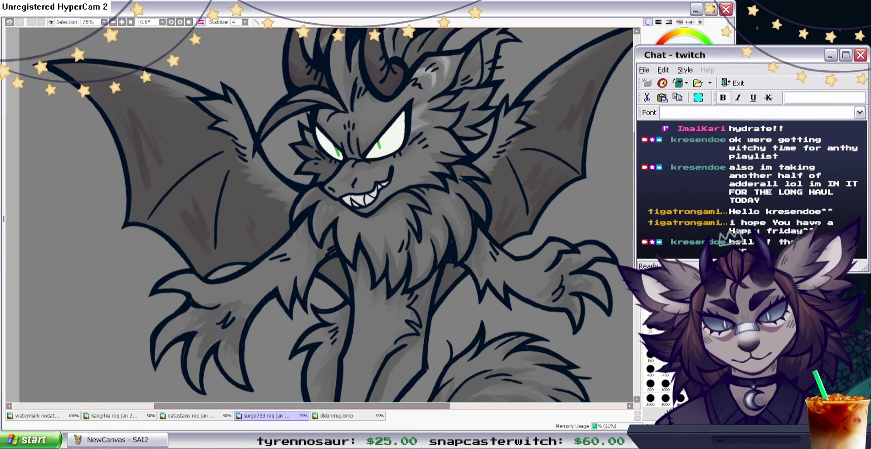
Try light strokes beside the larger eye with the whole figure in view and undo the last stroke.
scroll(603, 310, down, 2)
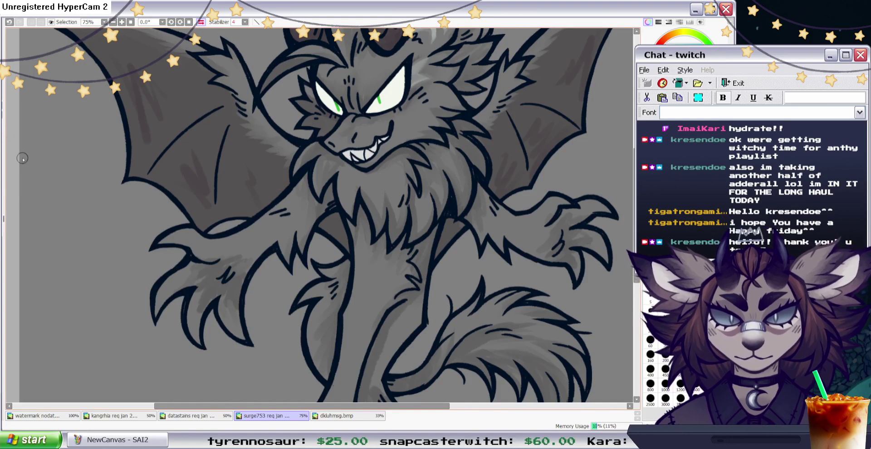
key(Home)
key(ctrl+plus)
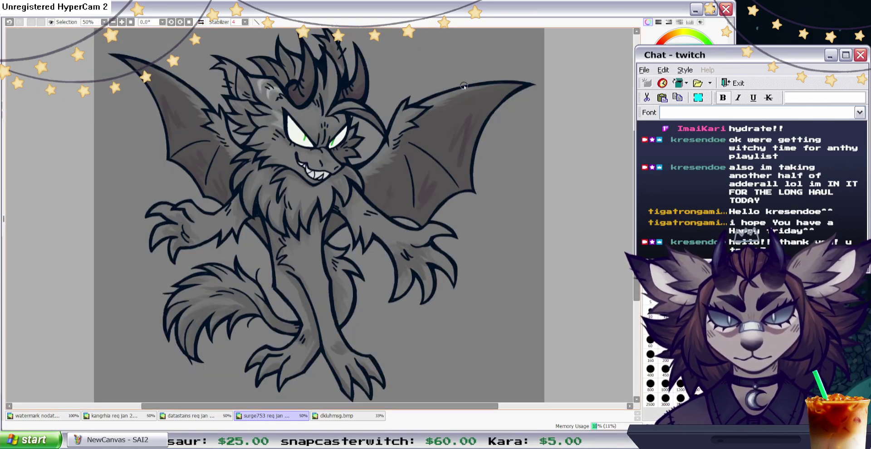
click(680, 181)
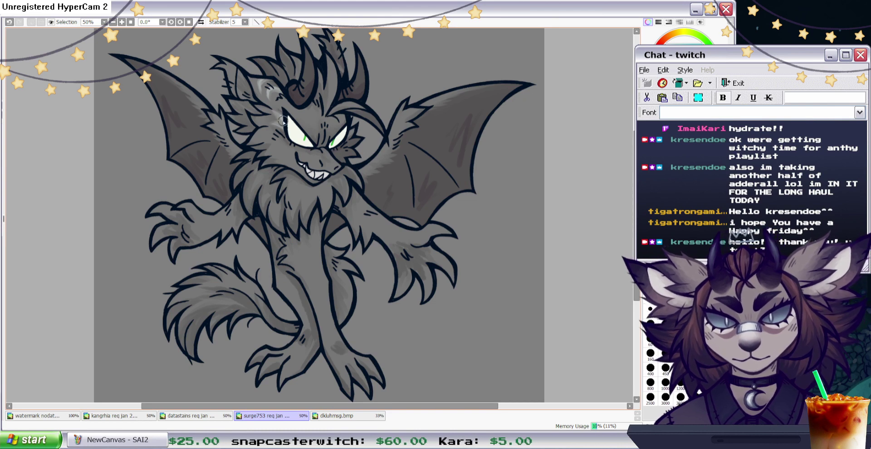
click(680, 181)
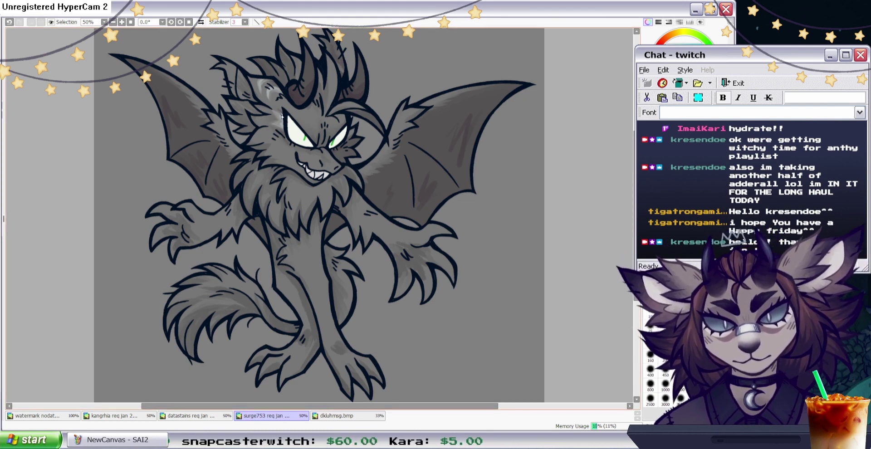
click(9, 22)
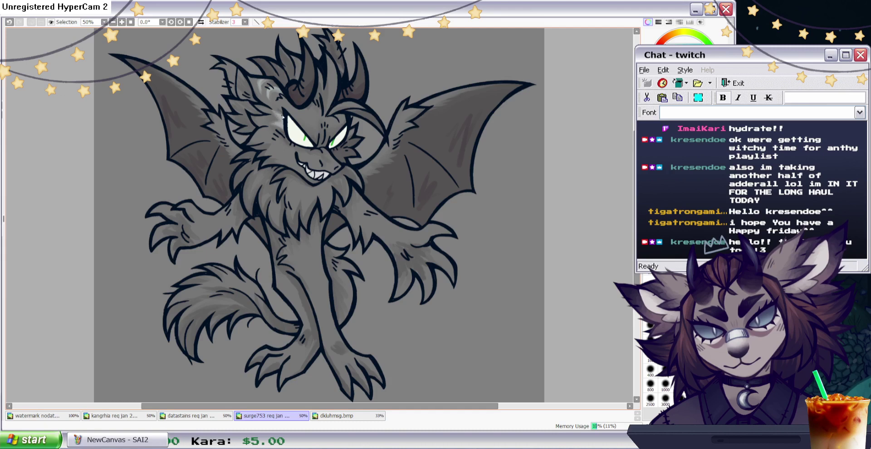
click(671, 156)
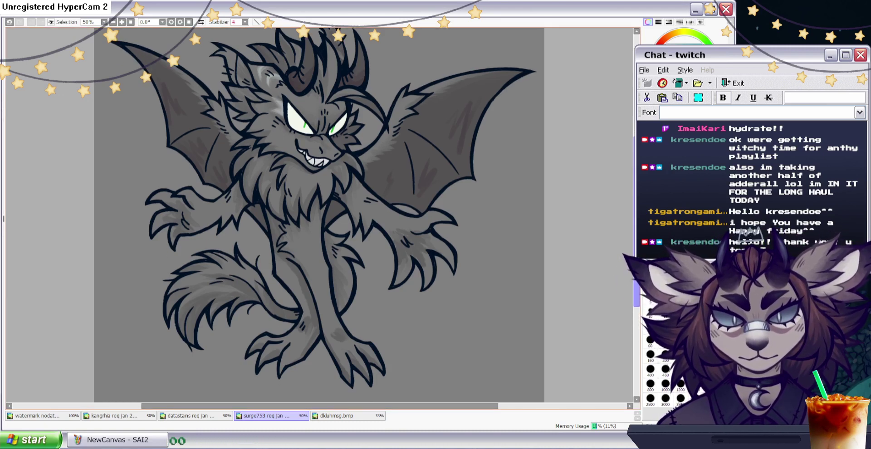
Consult the reference sheet dkluhmsg.bmp and paint light grey streak markings on both upper arms.
click(334, 415)
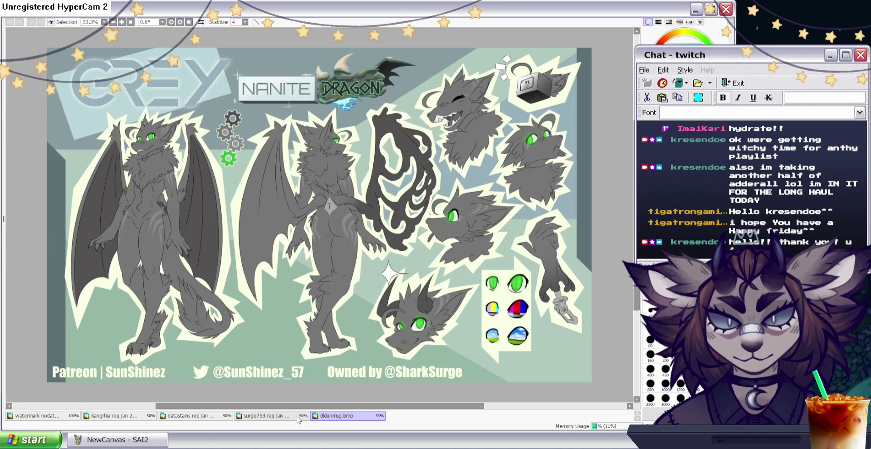
click(297, 417)
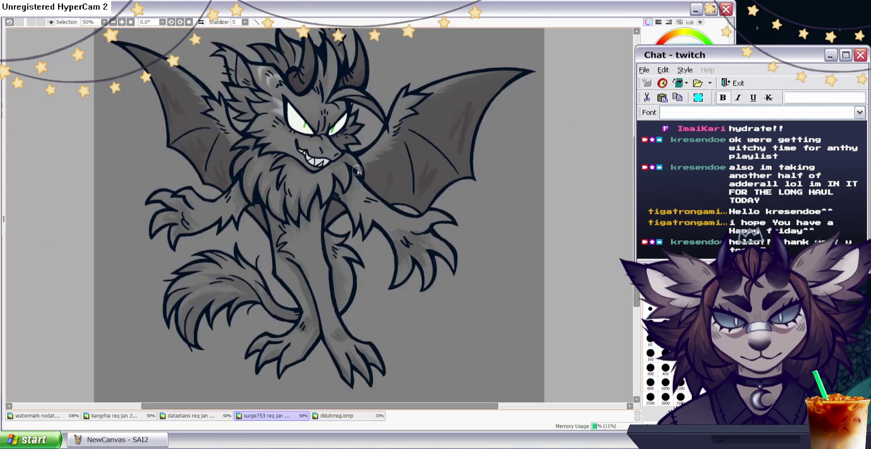
mouse_move(352, 176)
mouse_down()
mouse_move(364, 207)
mouse_move(371, 200)
mouse_up()
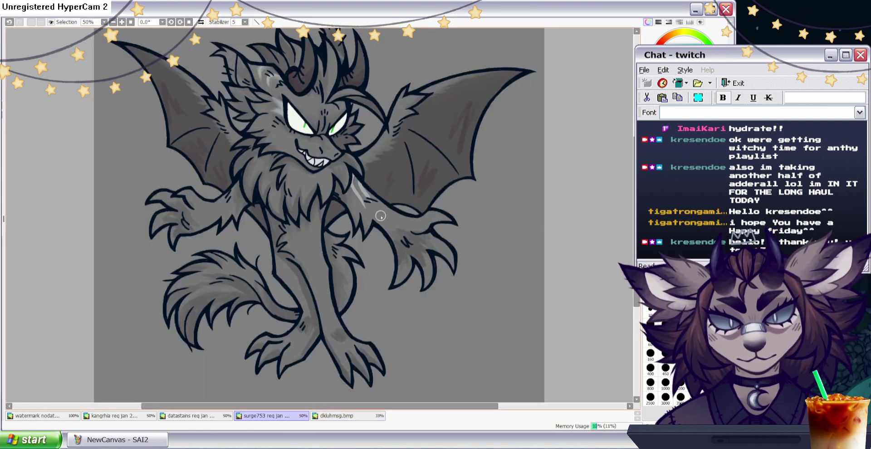
drag(238, 181, 229, 200)
drag(237, 183, 222, 201)
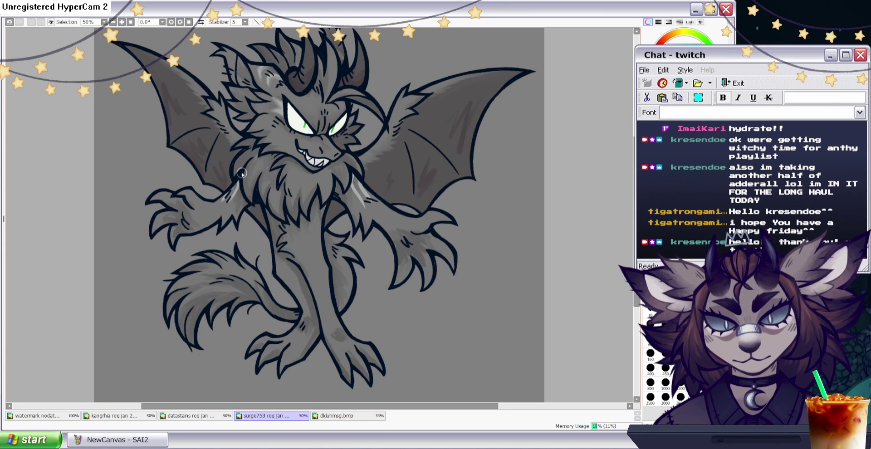
Consult the reference sheet dkluhmsg.bmp and paint a light grey curved marking on each hip, redoing the one on the tail side.
click(315, 416)
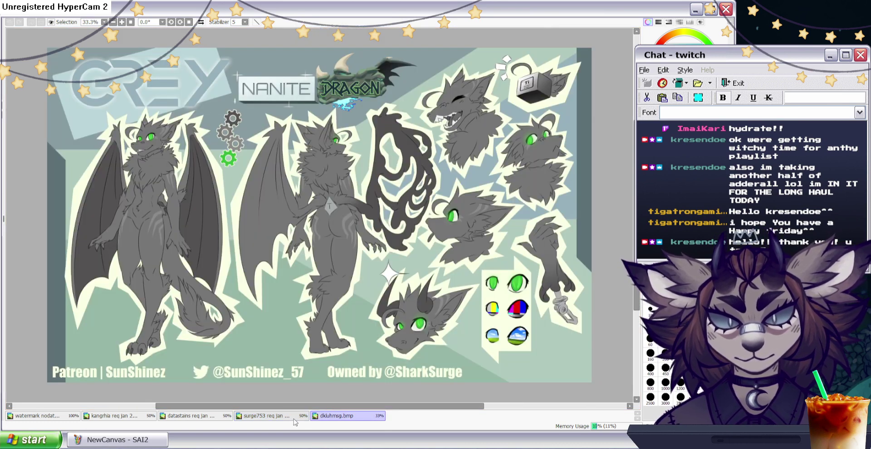
click(294, 416)
drag(322, 225, 312, 254)
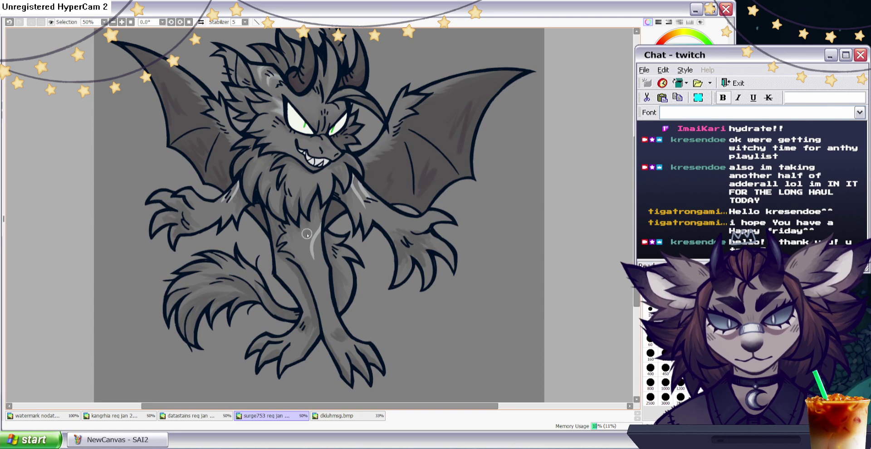
drag(272, 235, 278, 268)
click(9, 23)
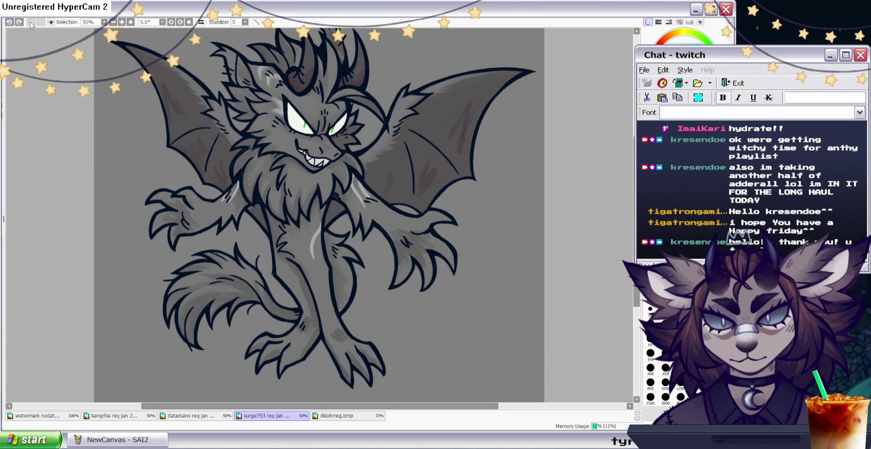
drag(274, 228, 277, 265)
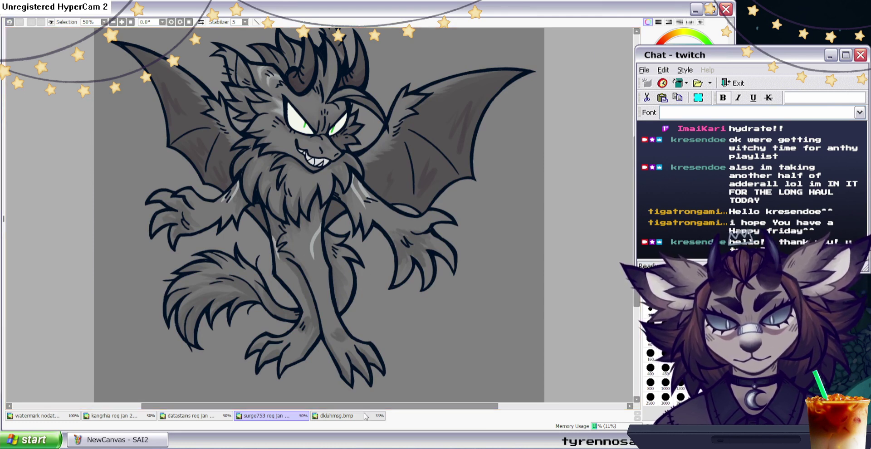
Add a second light grey curved stripe to the larger hip marking, comparing the figure with the reference sheet dkluhmsg.bmp.
click(364, 416)
click(286, 418)
drag(318, 238, 324, 267)
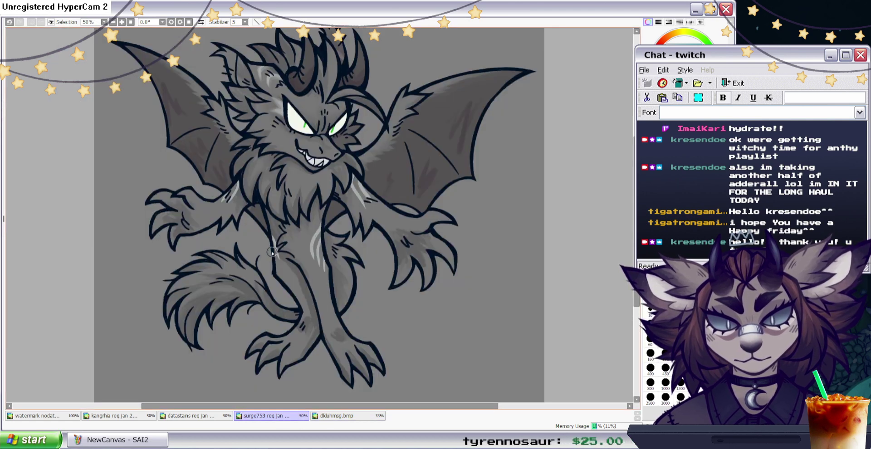
click(665, 153)
key(Page_Up)
drag(336, 238, 336, 173)
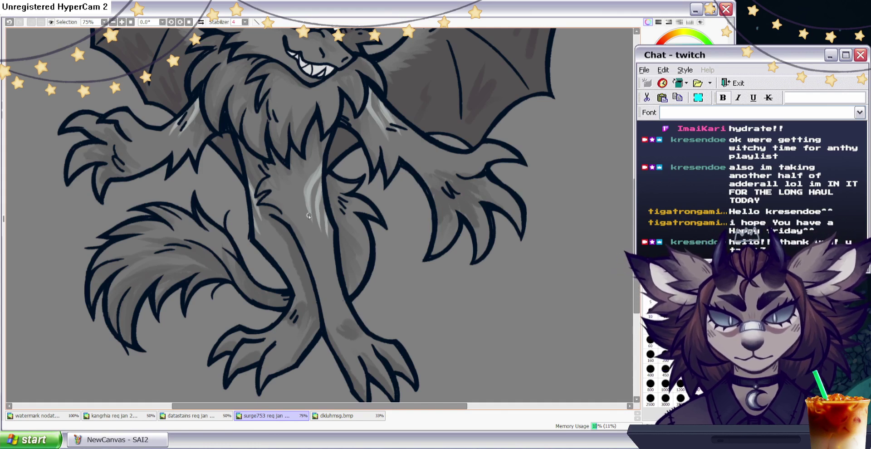
key(Home)
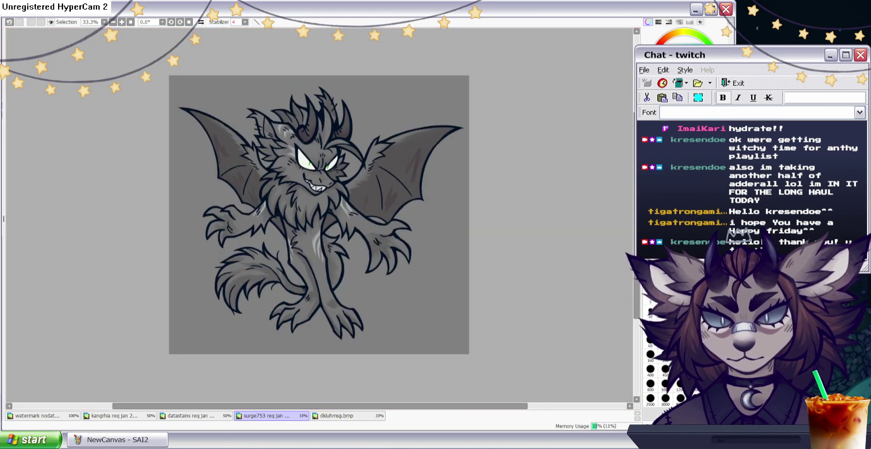
click(338, 416)
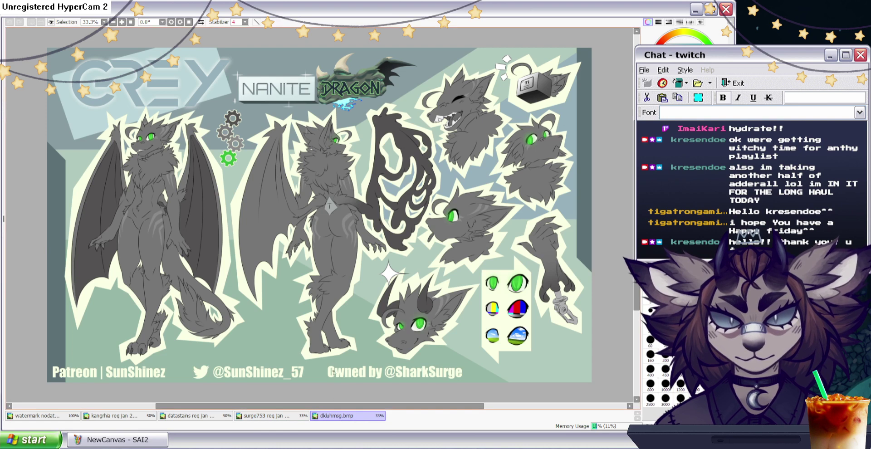
click(274, 416)
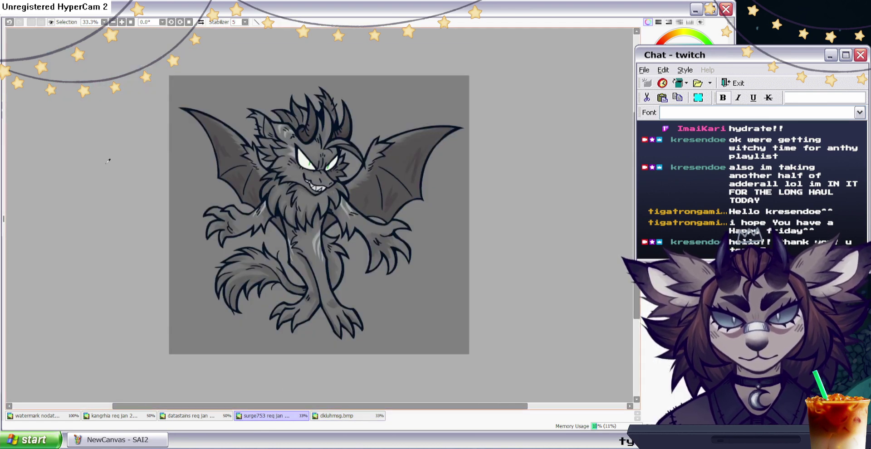
Recolour the line art around both eyes and along the horns with dark green strokes.
scroll(317, 362, up, 1)
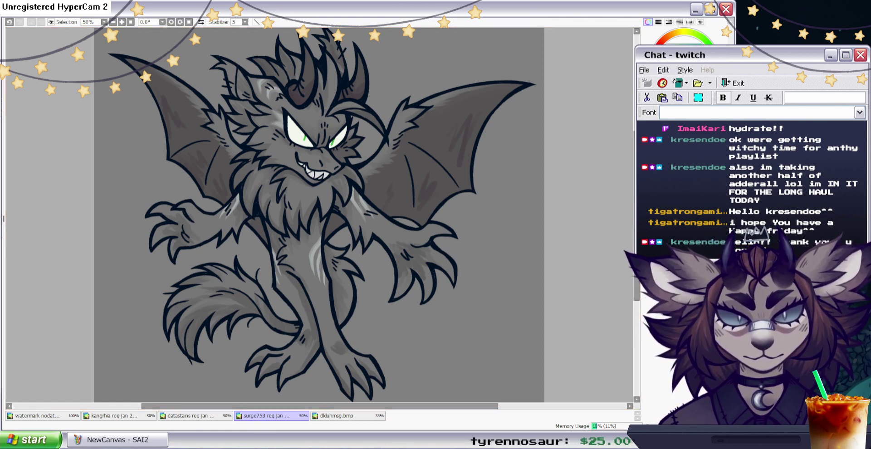
ctrl+shift+click(313, 133)
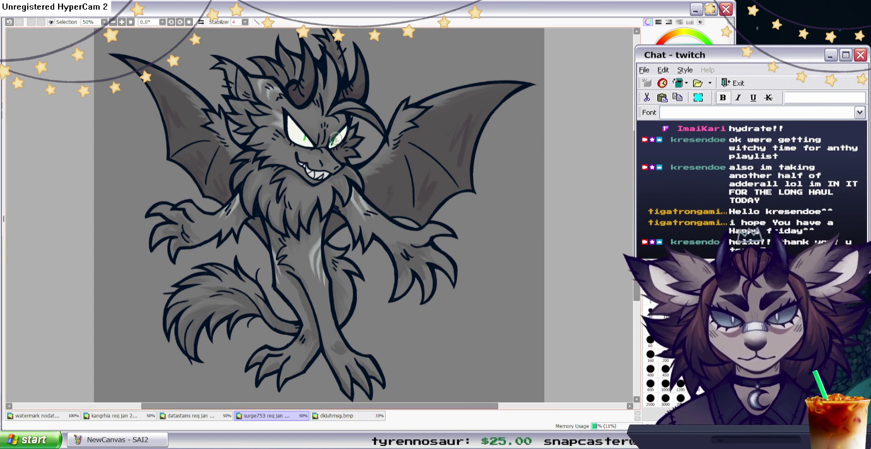
mouse_move(310, 143)
mouse_down()
mouse_move(289, 129)
mouse_move(298, 138)
mouse_move(291, 143)
mouse_move(317, 148)
mouse_up()
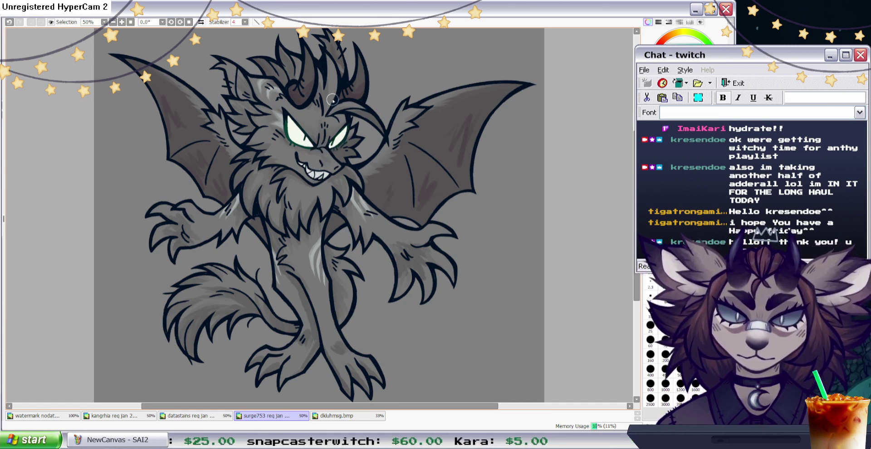
mouse_move(323, 82)
mouse_down()
mouse_move(319, 69)
mouse_move(352, 77)
mouse_up()
drag(356, 48, 363, 68)
drag(309, 62, 301, 39)
Recolour the outer membrane edges and inner ribs of both wings dark green.
drag(484, 113, 475, 190)
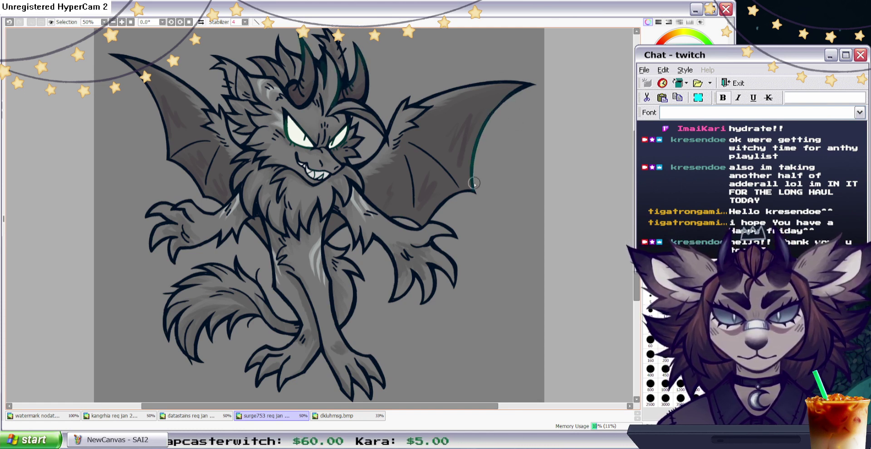
drag(430, 159, 408, 144)
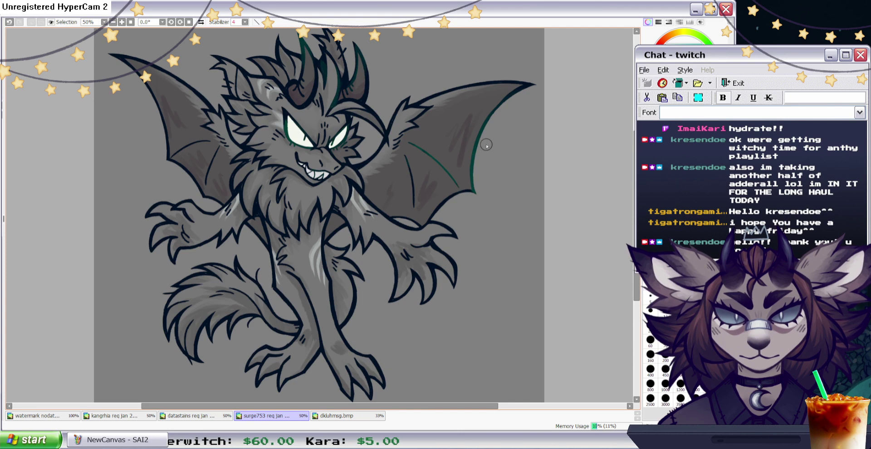
drag(200, 147, 170, 166)
mouse_move(200, 192)
mouse_down()
mouse_move(170, 160)
mouse_move(135, 78)
mouse_up()
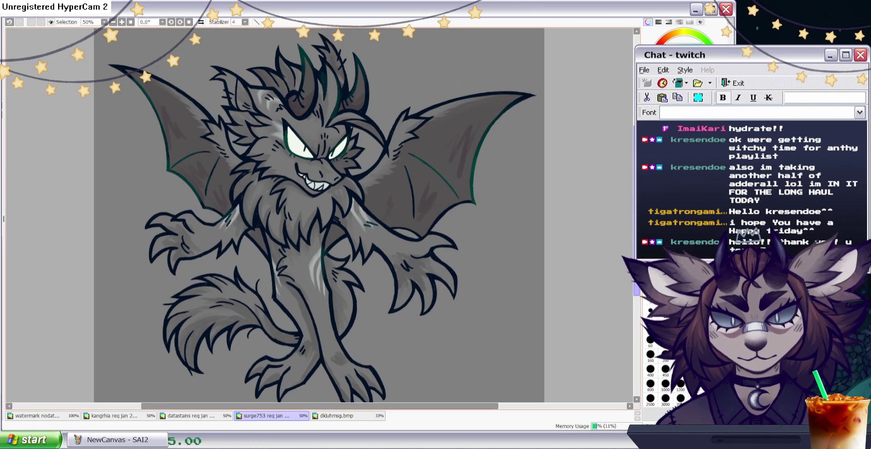
Consult the reference sheet dkluhmsg.bmp, mirror the view and paint a green iris in the larger eye.
click(323, 415)
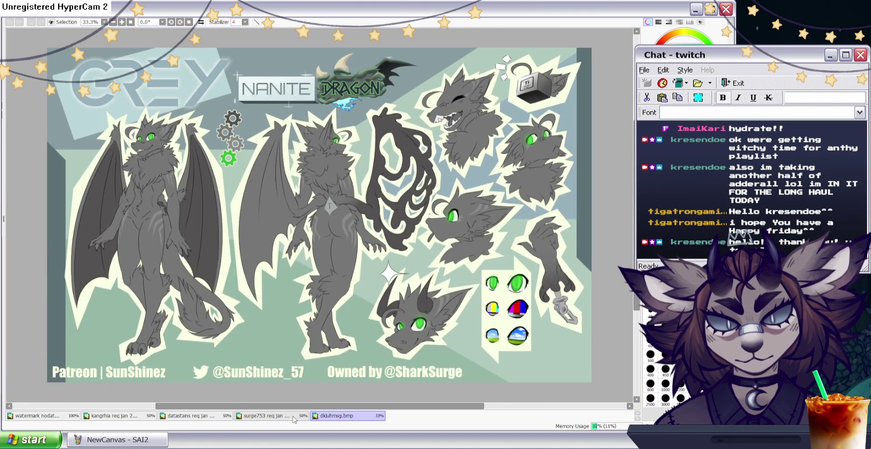
click(296, 420)
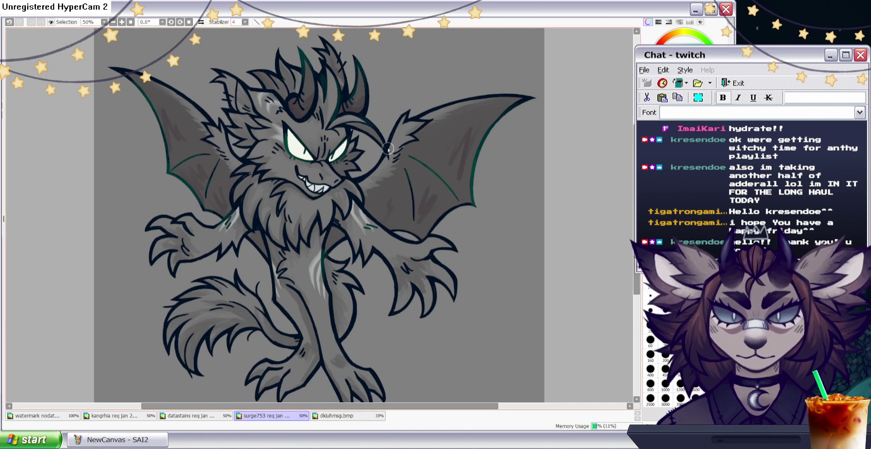
click(673, 177)
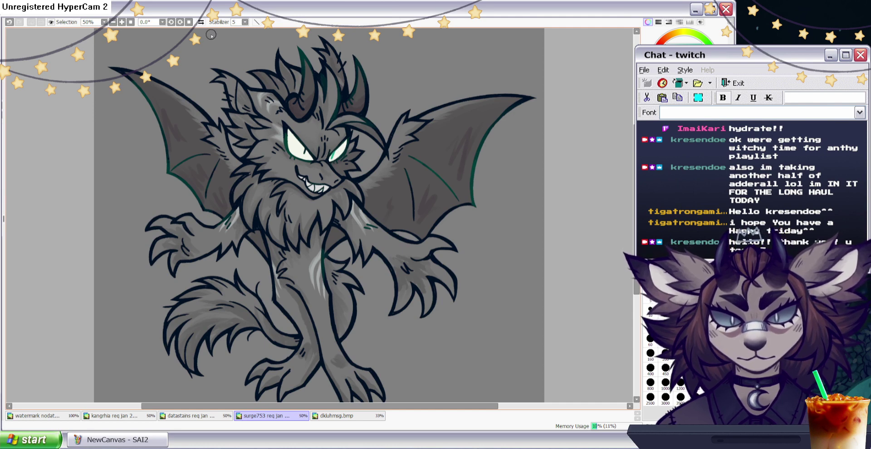
key(h)
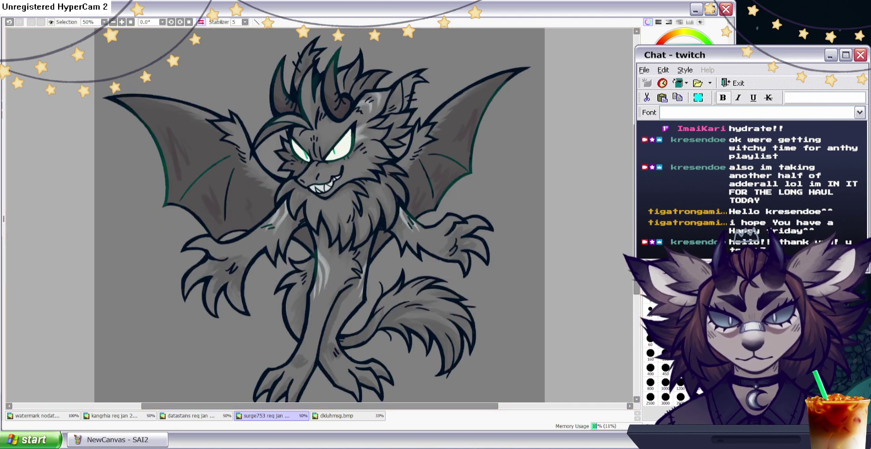
key(3)
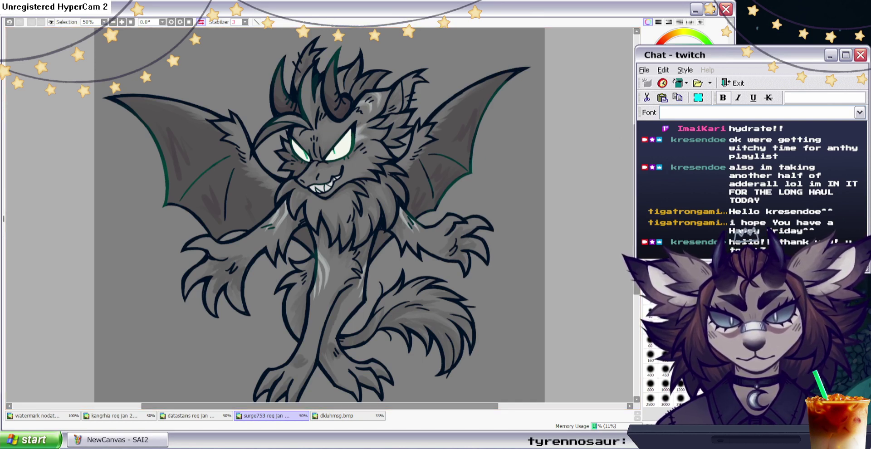
key(Page_Up)
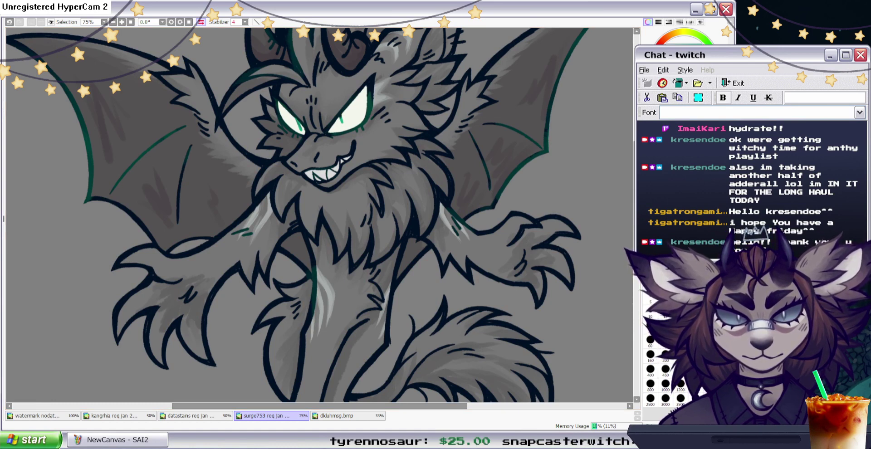
drag(344, 117, 343, 126)
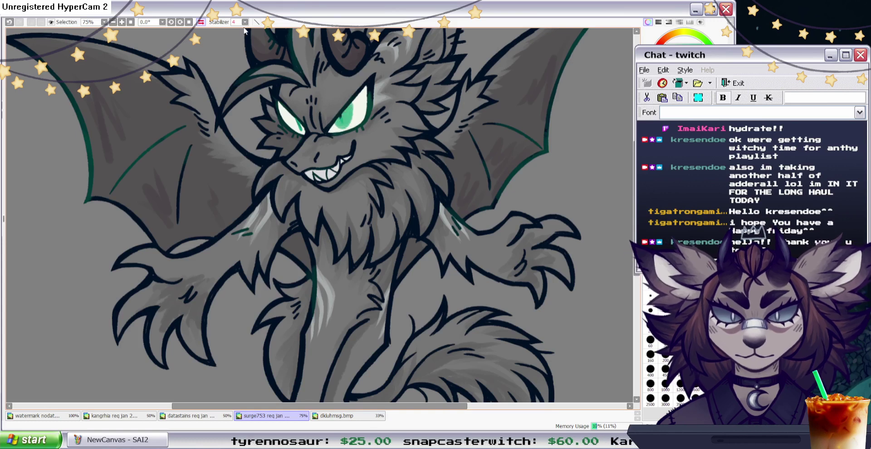
Undo the last iris stroke and paint larger green irises in both eyes, mirroring the view to check them.
key(h)
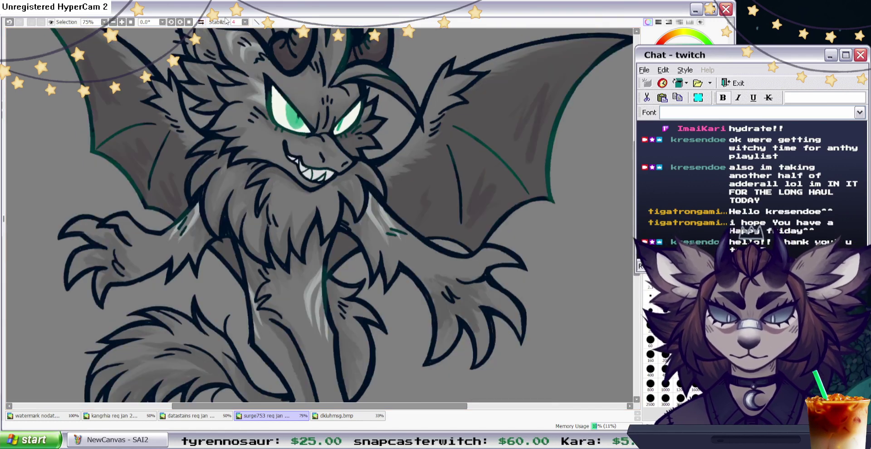
click(11, 22)
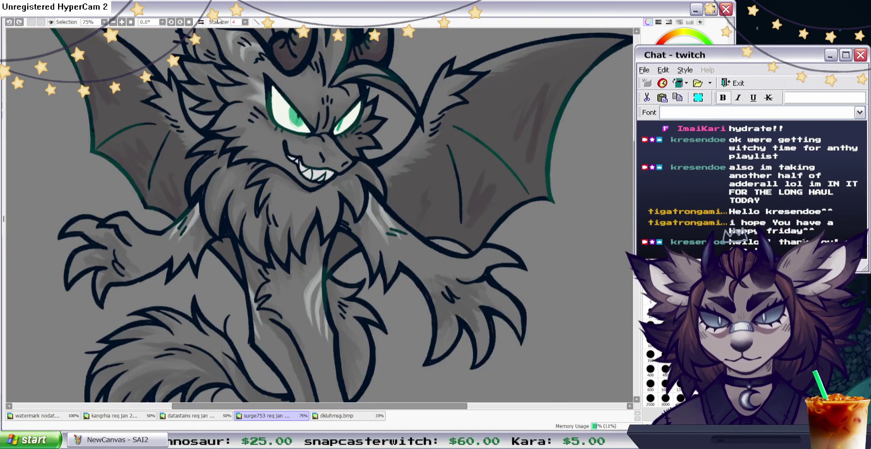
mouse_move(282, 97)
mouse_down()
mouse_move(281, 115)
mouse_move(300, 119)
mouse_move(285, 101)
mouse_move(287, 129)
mouse_move(287, 103)
mouse_move(292, 129)
mouse_move(300, 120)
mouse_move(290, 124)
mouse_move(333, 123)
mouse_move(335, 131)
mouse_move(352, 109)
mouse_move(352, 125)
mouse_move(355, 104)
mouse_up()
click(671, 150)
key(h)
mouse_move(288, 110)
mouse_down()
mouse_move(302, 127)
mouse_move(293, 129)
mouse_move(317, 118)
mouse_up()
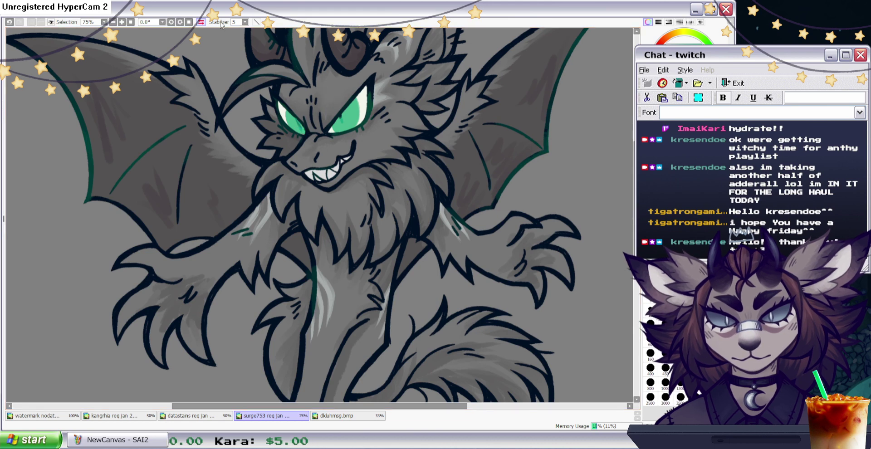
Refine the iris shapes and the surrounding whites in both eyes, checking them in normal and mirrored view.
key(h)
key(b)
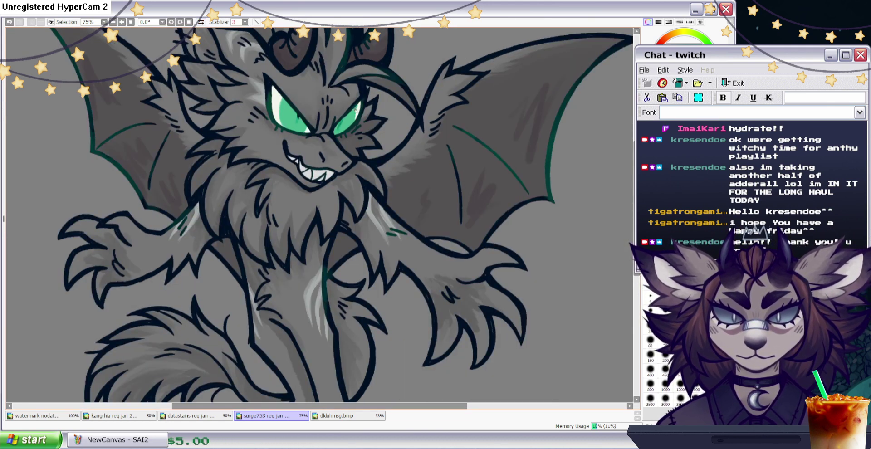
key(n)
drag(357, 105, 348, 130)
key(b)
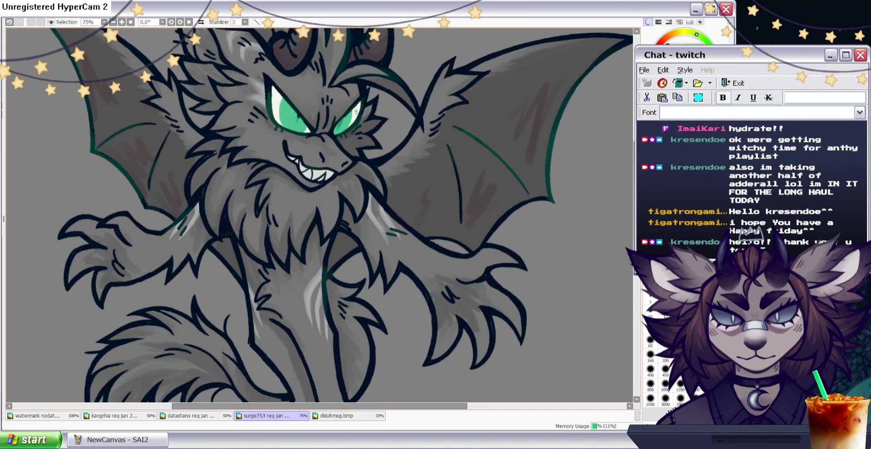
key(n)
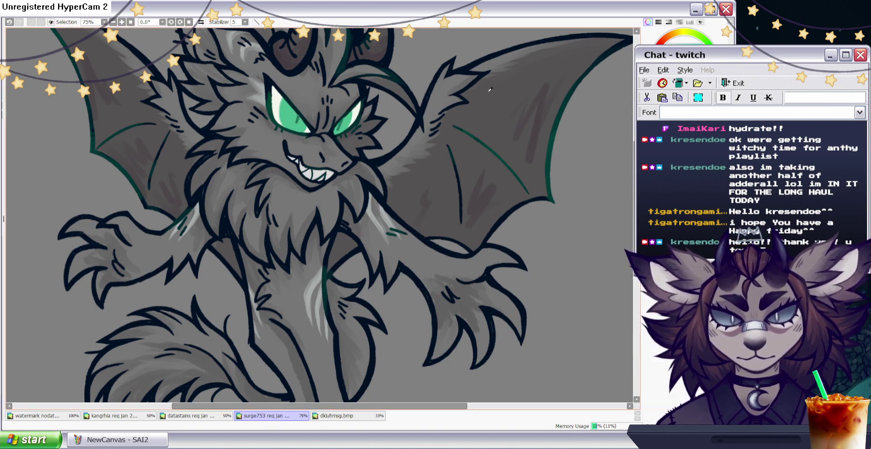
key(b)
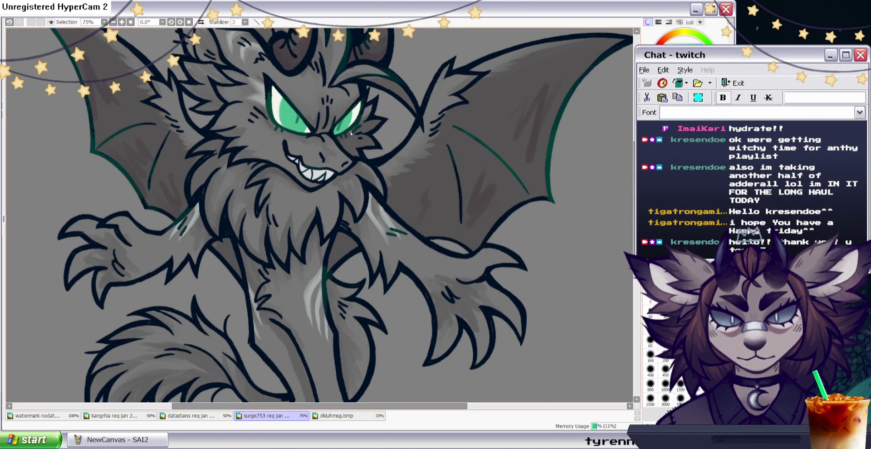
key(h)
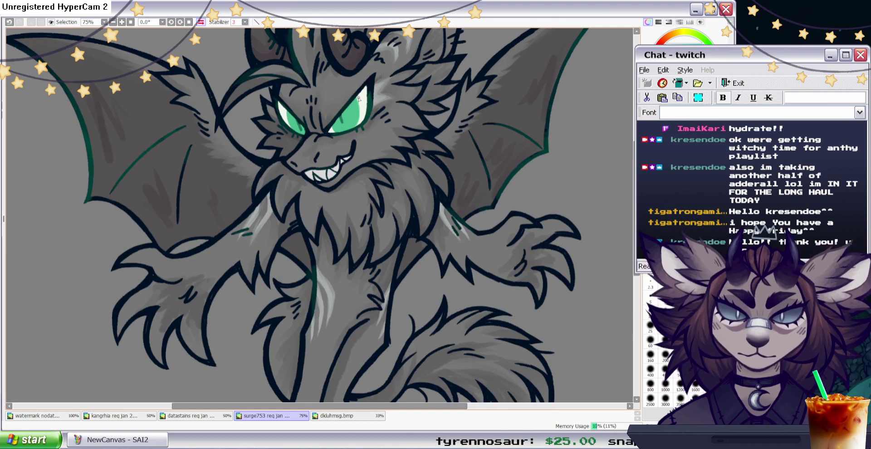
key(i)
key(b)
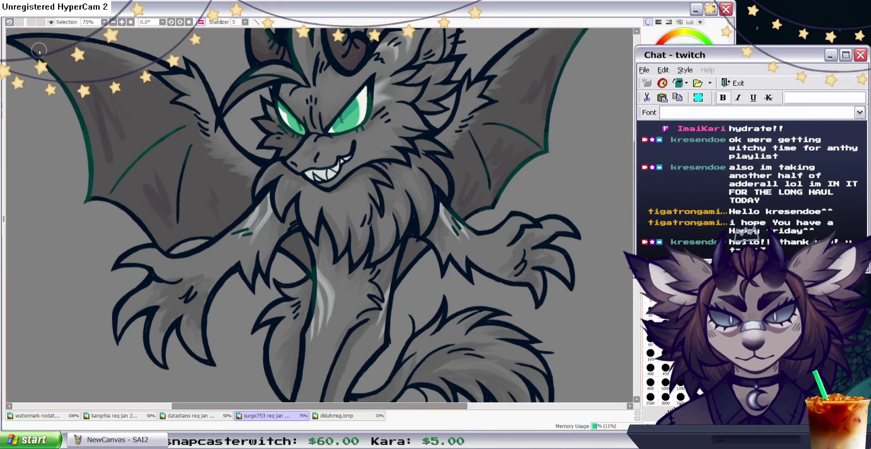
Undo the last eye stroke, repaint the smaller eye's iris and mirror the view to check both eyes.
key(ctrl+z)
drag(289, 114, 305, 127)
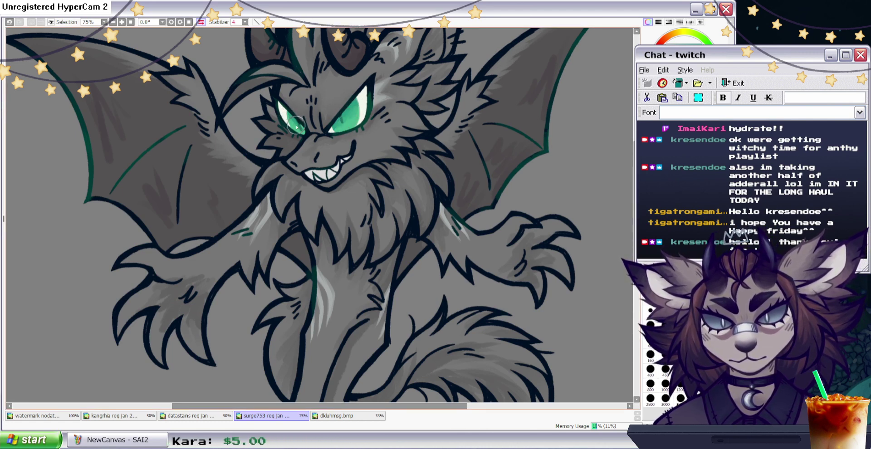
key(h)
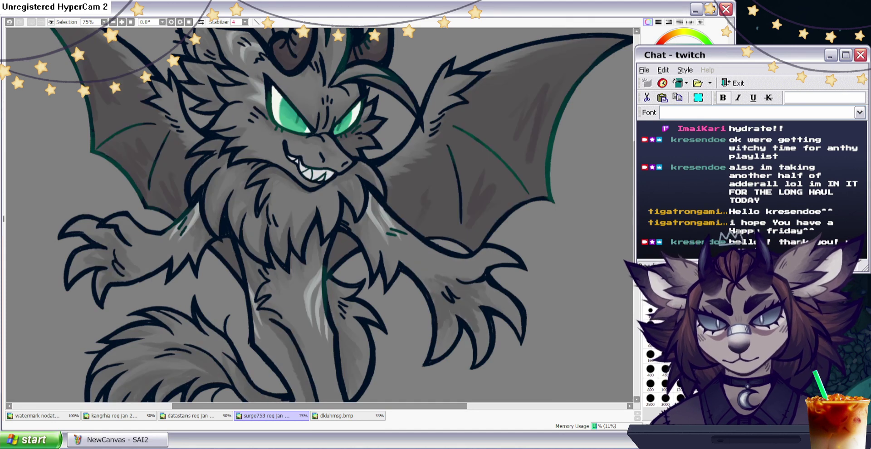
scroll(327, 118, up, 3)
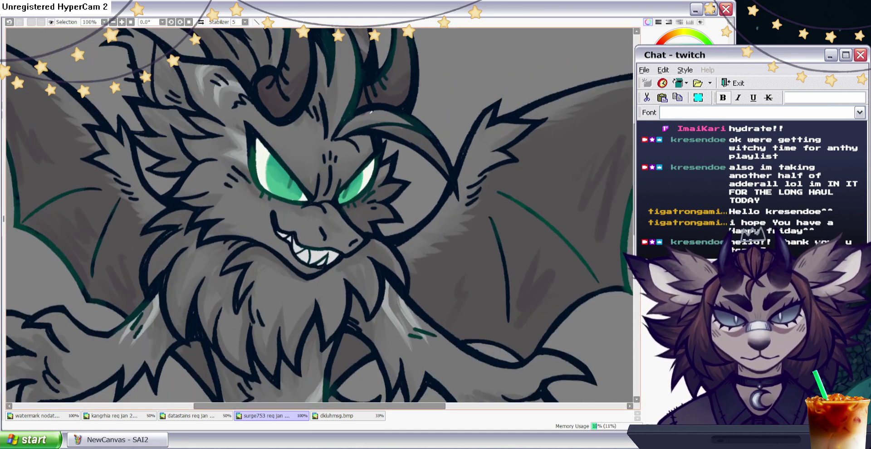
Paint a small white highlight on the iris of the larger eye.
key(b)
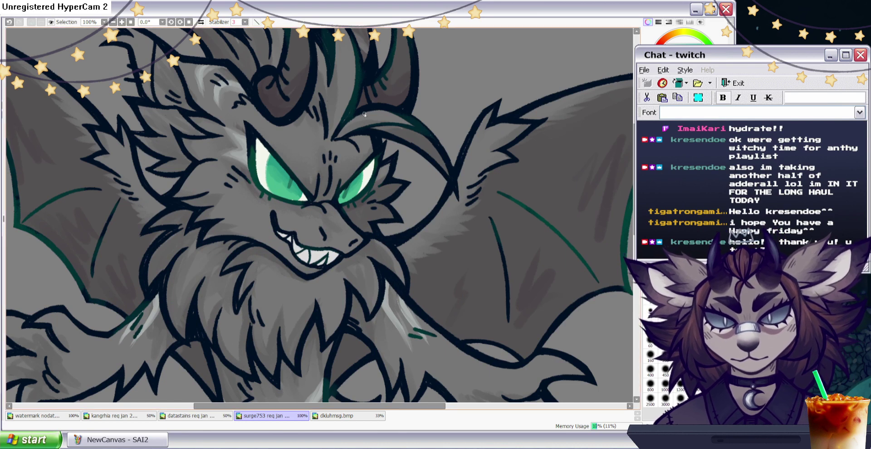
key(g)
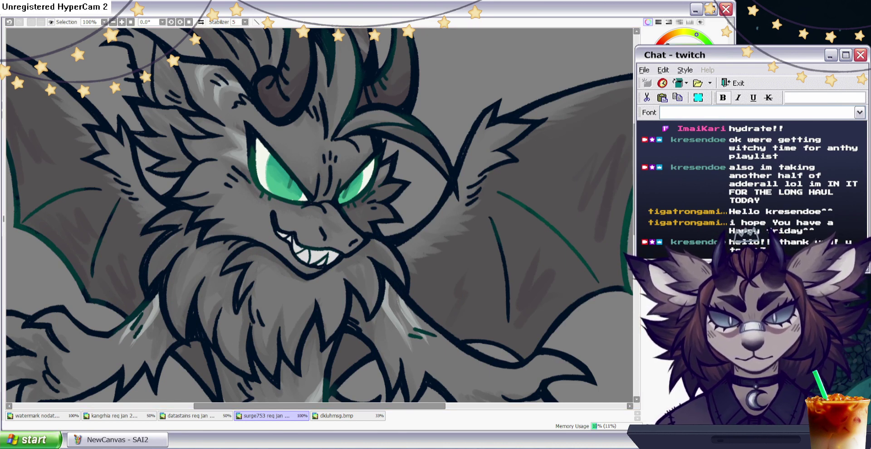
click(667, 44)
click(266, 170)
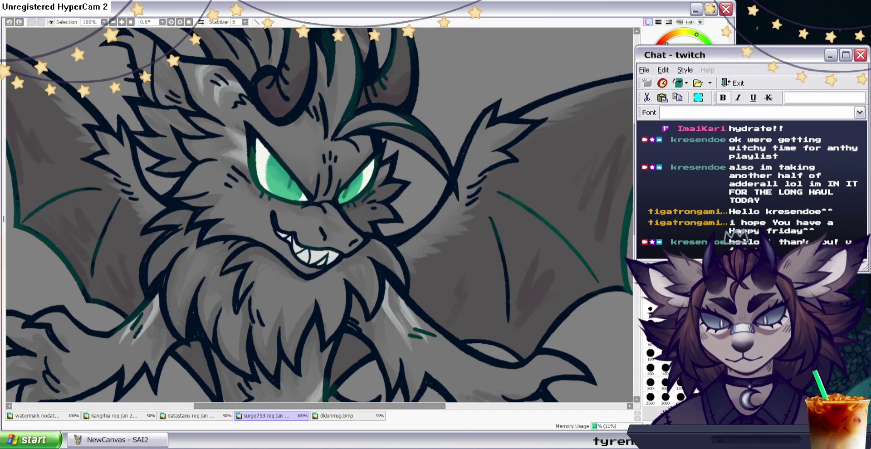
key(n)
drag(274, 173, 267, 170)
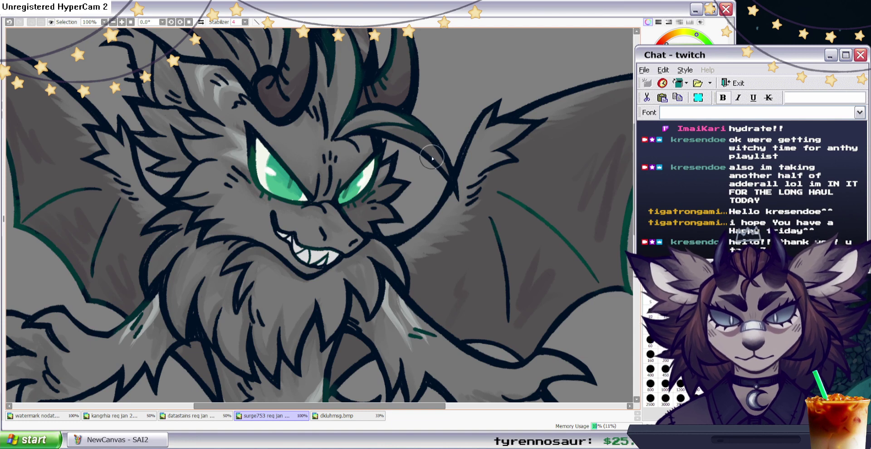
Darken the slit pupils of both eyes and check them in the view of the whole figure.
key(n)
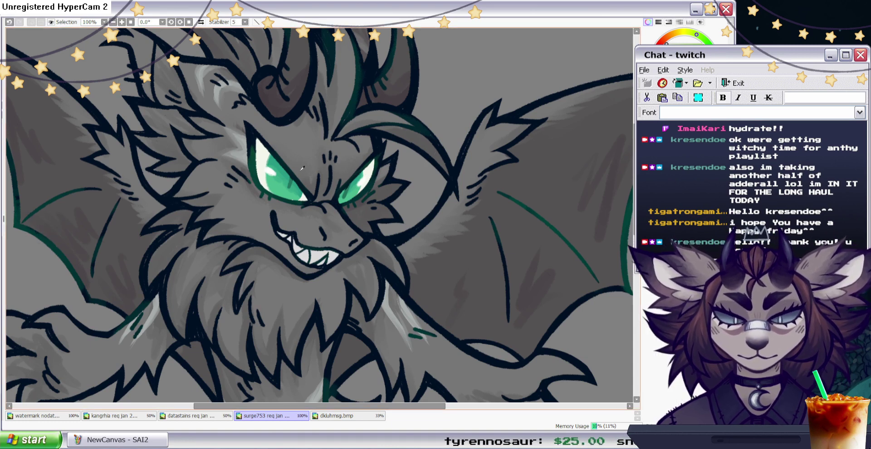
click(294, 178)
key(b)
drag(292, 177, 290, 189)
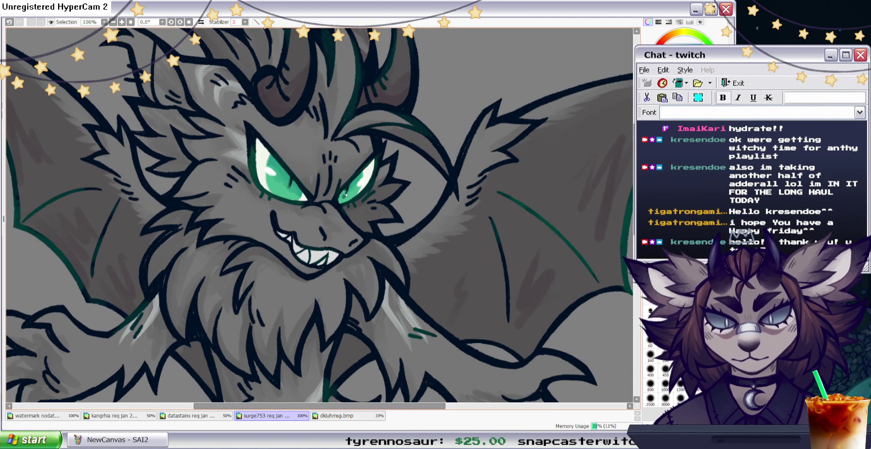
key(Home)
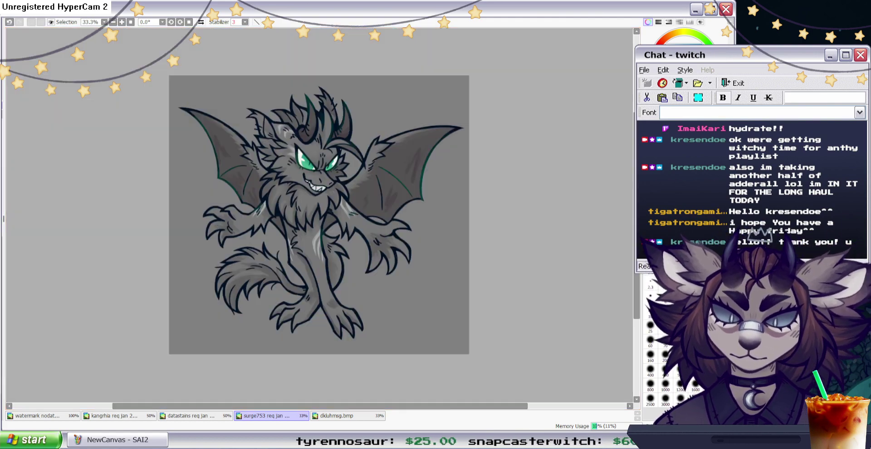
scroll(329, 186, up, 3)
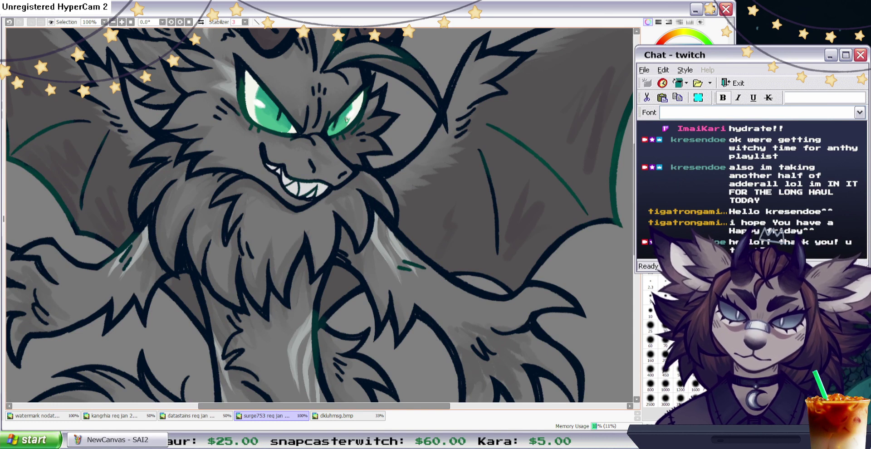
key(Home)
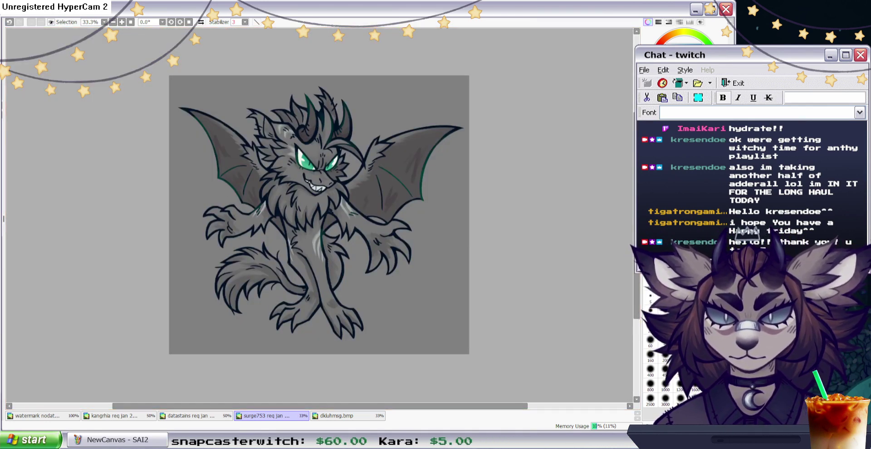
Tint the line art of both horns green from the base up to the tips.
scroll(311, 203, up, 1)
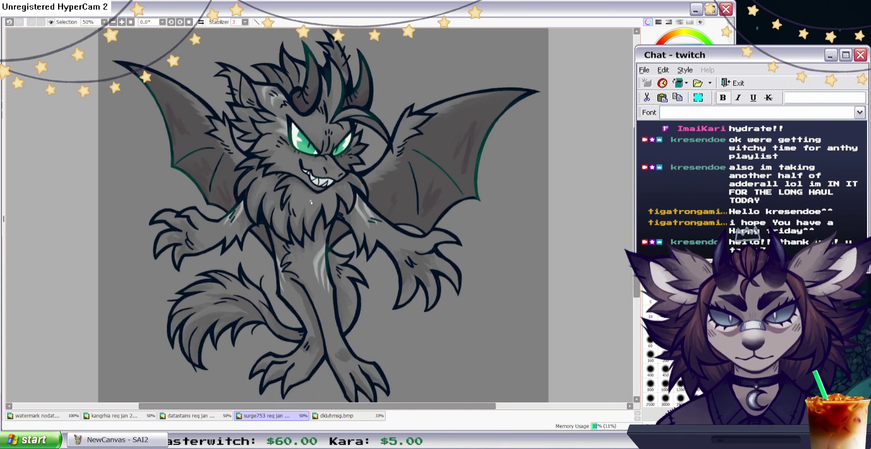
key(w)
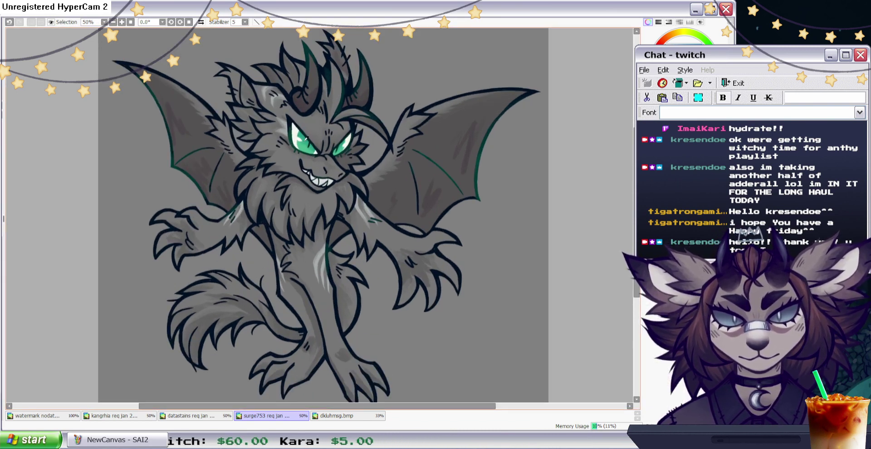
key(b)
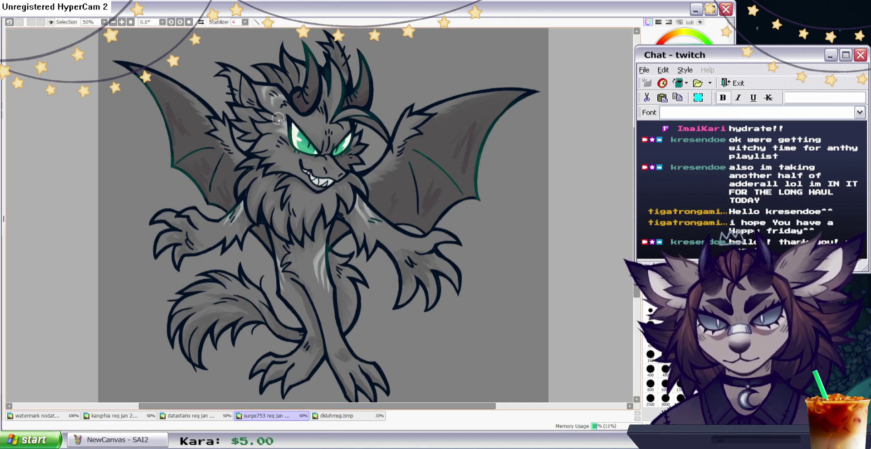
drag(312, 102, 307, 48)
drag(368, 100, 359, 50)
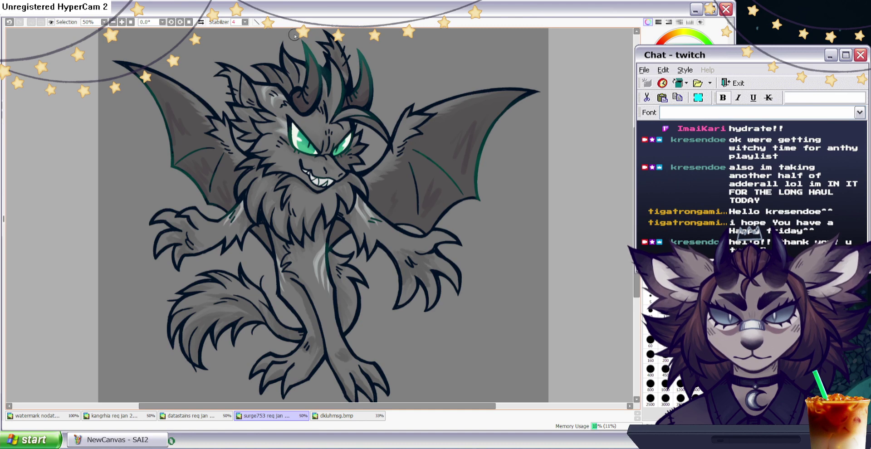
Touch up the green tint on the horns with sampled colours, undoing one stroke and repainting the horn edge.
key(alt)
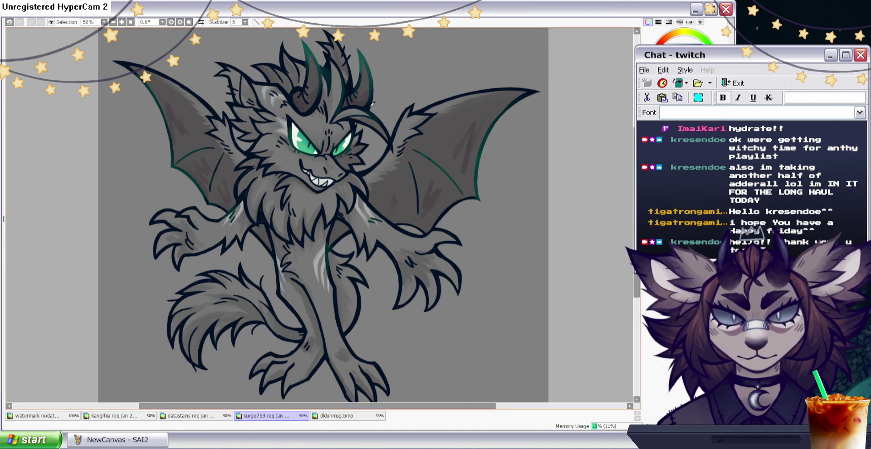
alt+click(371, 106)
mouse_move(323, 84)
mouse_down()
mouse_move(321, 61)
mouse_move(330, 91)
mouse_up()
alt+click(391, 44)
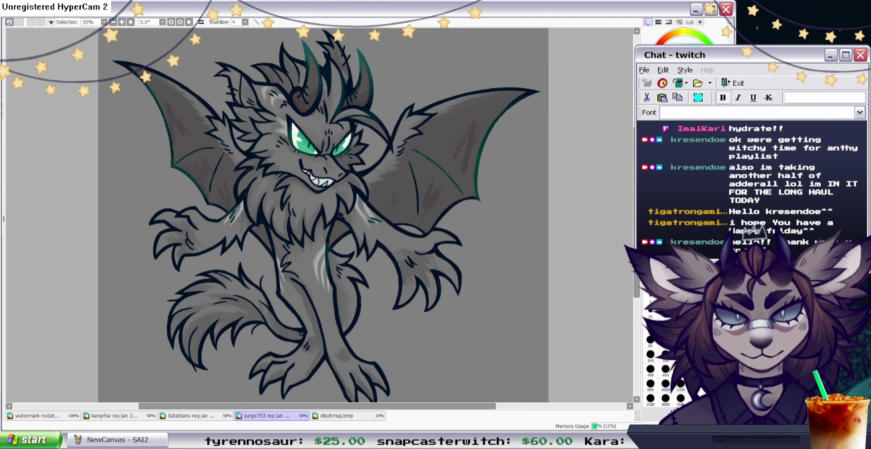
key(ctrl+z)
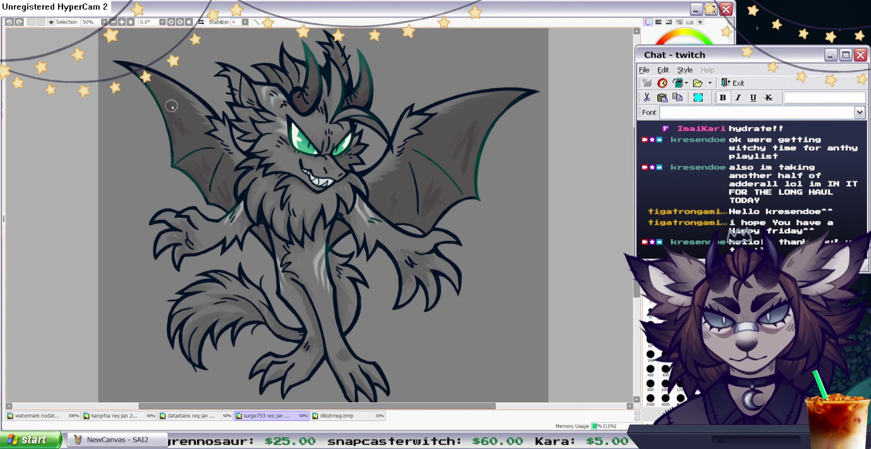
key(w)
alt+click(358, 206)
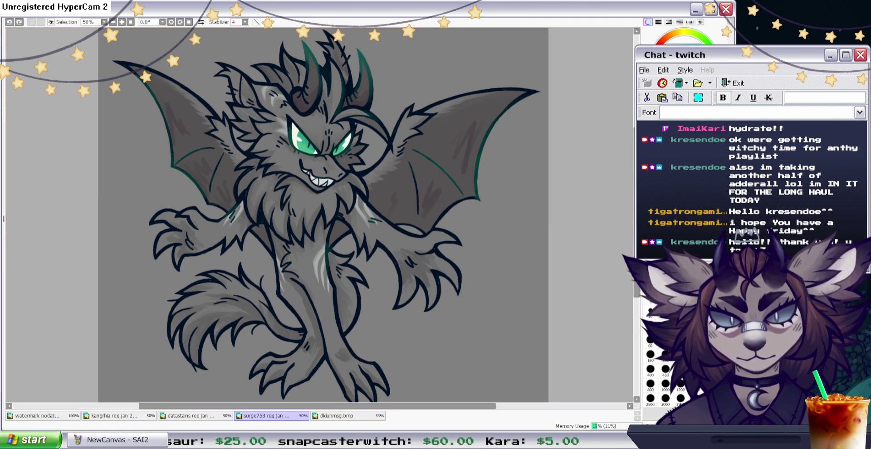
drag(313, 82, 311, 59)
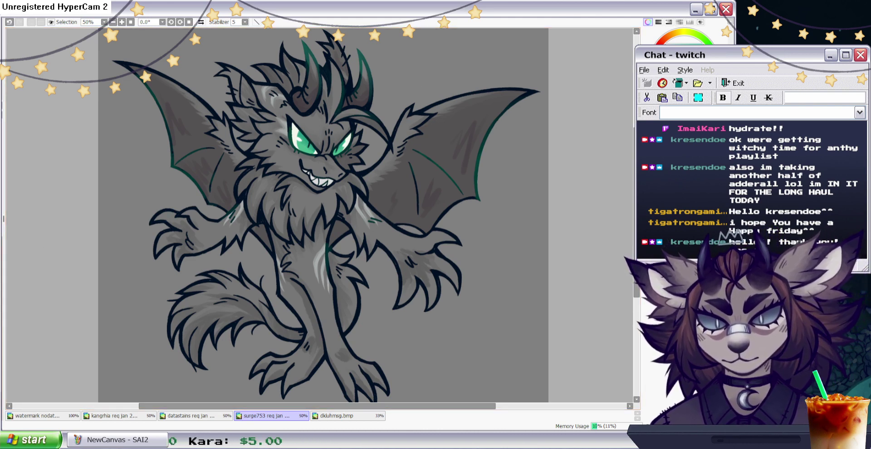
Add a bright green outline around the creature's whole silhouette.
key(ctrl+a)
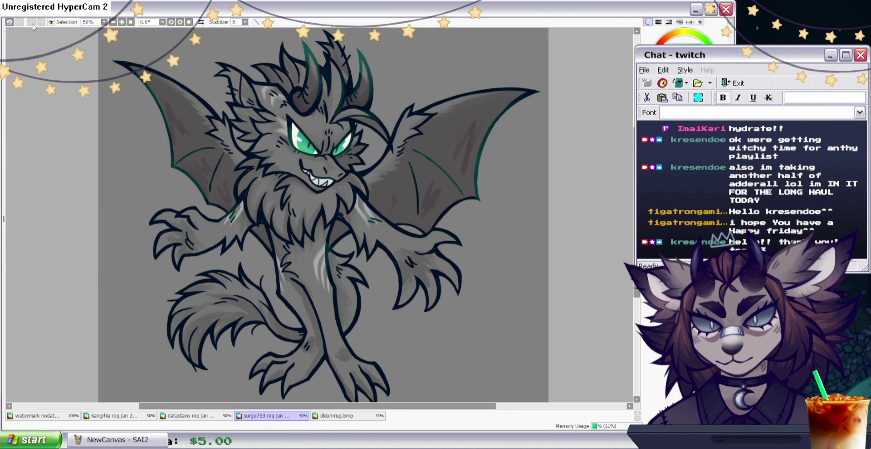
key(ctrl+z)
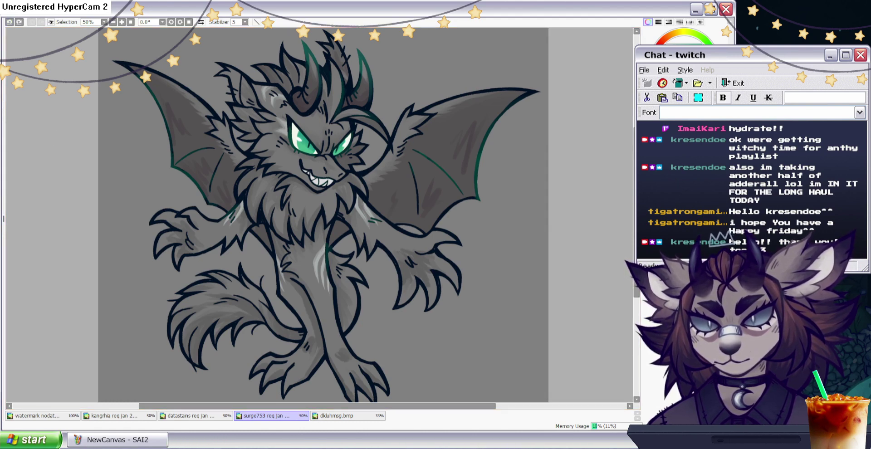
key(ctrl+u)
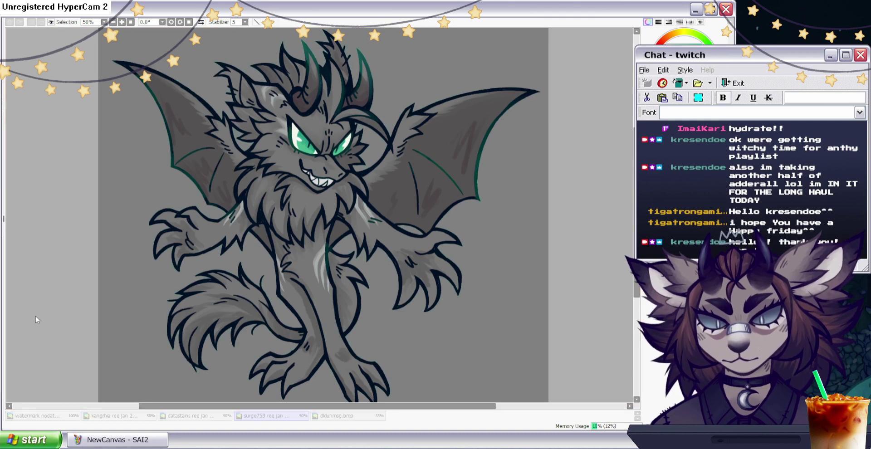
click(28, 337)
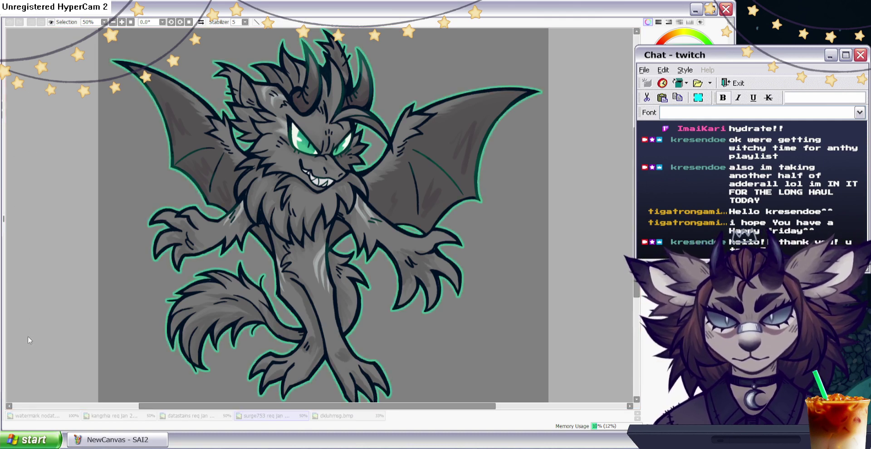
click(97, 374)
Paint bright green highlight strokes on the hair between the horns.
scroll(321, 215, down, 1)
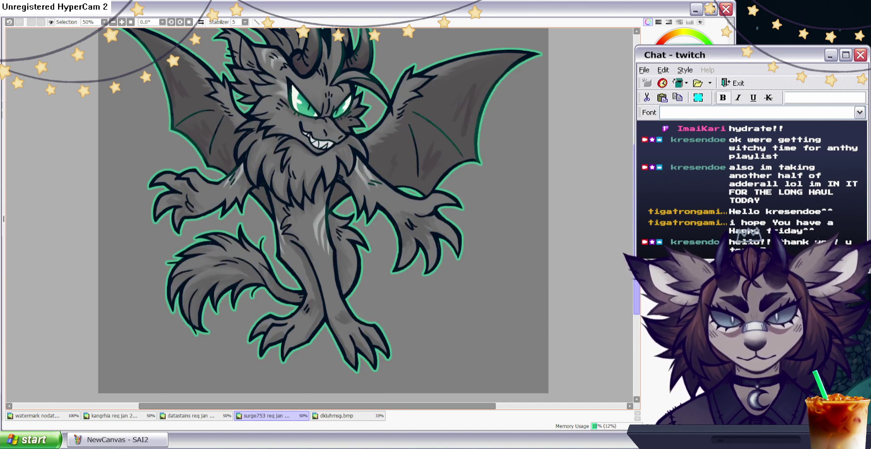
scroll(323, 213, up, 1)
scroll(321, 215, down, 1)
key(b)
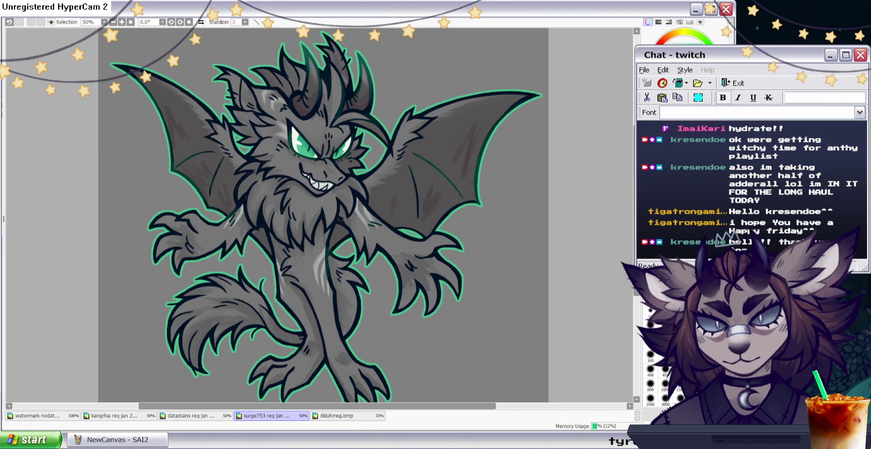
drag(333, 100, 349, 114)
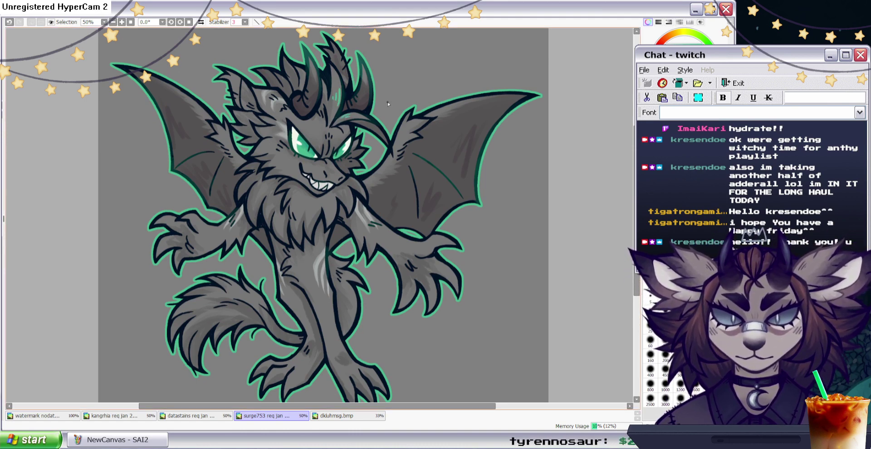
Add short bright green fur strokes to the middle and outer side of the chest ruff, redoing the last one.
drag(295, 195, 299, 205)
drag(305, 201, 305, 206)
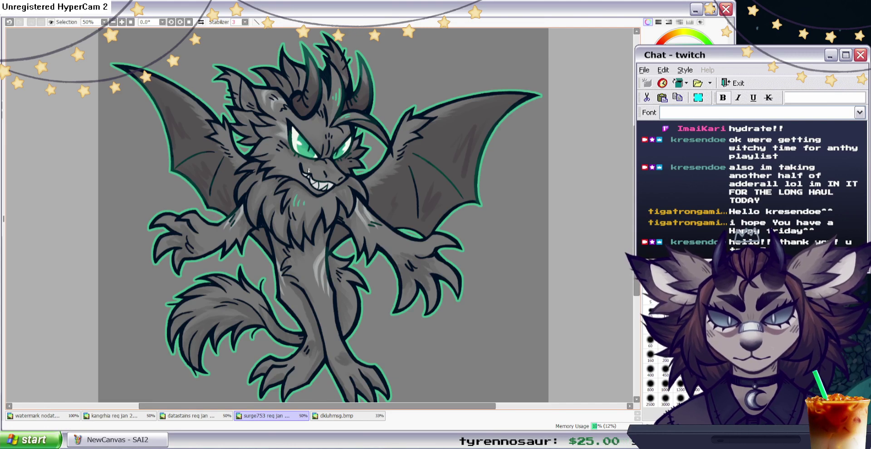
drag(263, 186, 257, 195)
drag(265, 189, 262, 194)
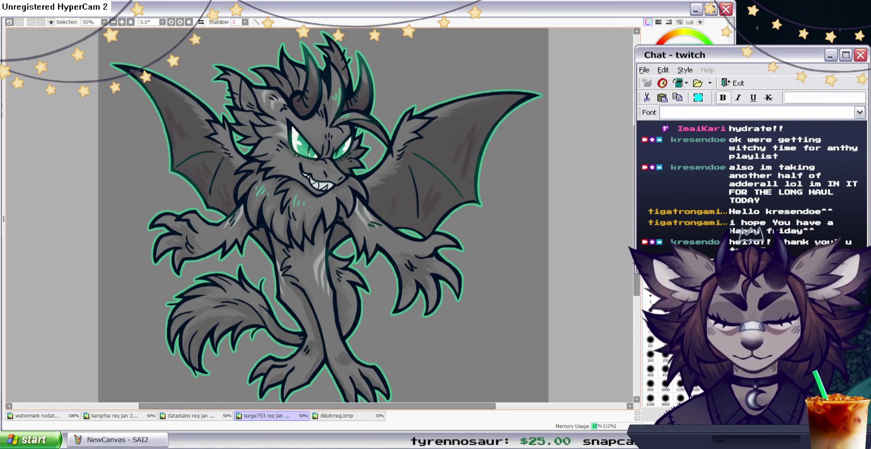
key(ctrl+z)
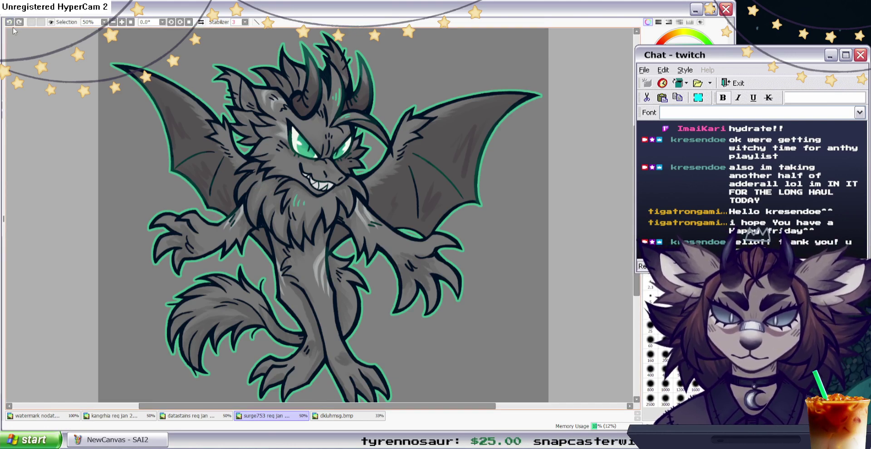
drag(259, 194, 266, 185)
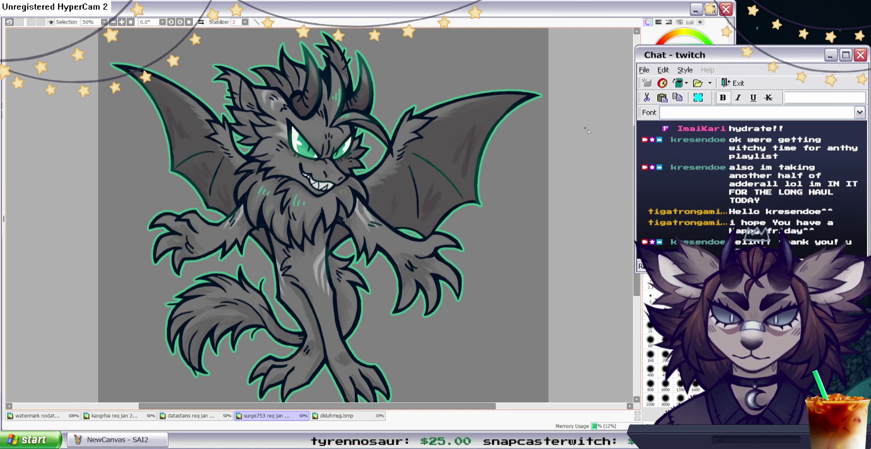
Add small bright green fur strokes near the upper edge of the tail.
scroll(498, 116, down, 1)
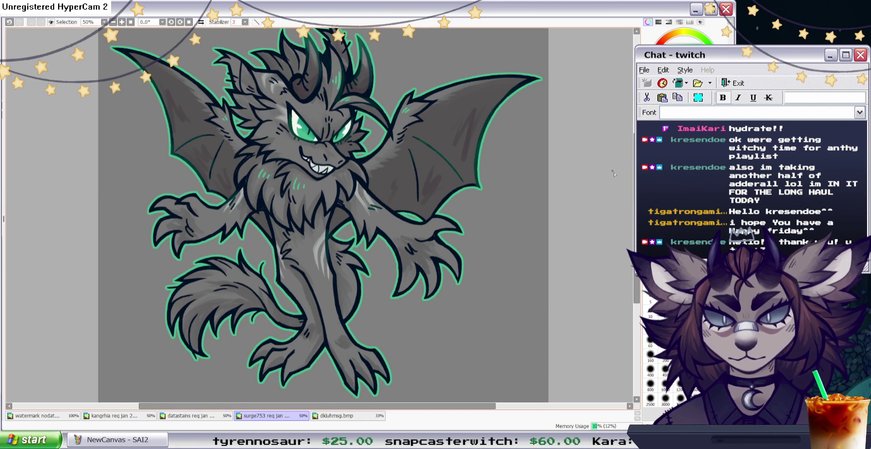
scroll(606, 164, down, 1)
drag(231, 246, 236, 253)
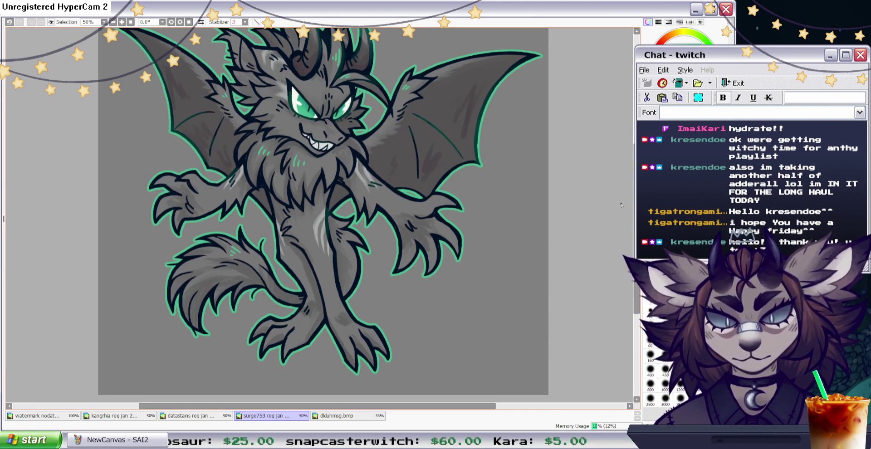
scroll(620, 200, up, 2)
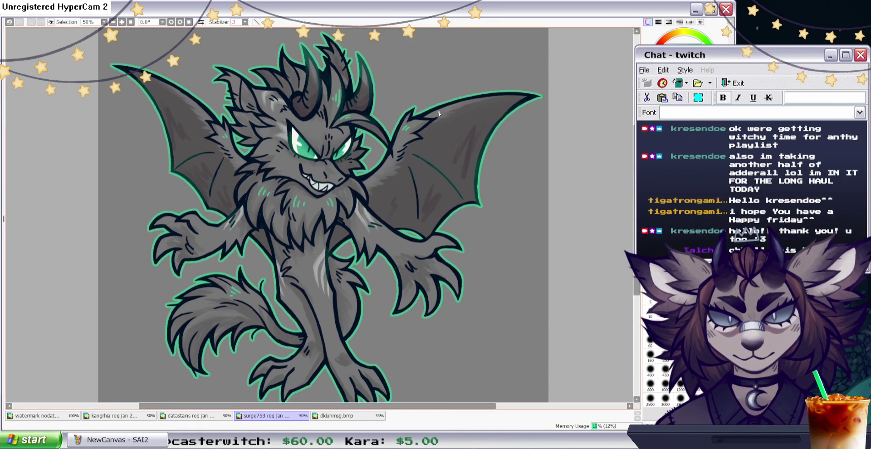
scroll(363, 120, down, 1)
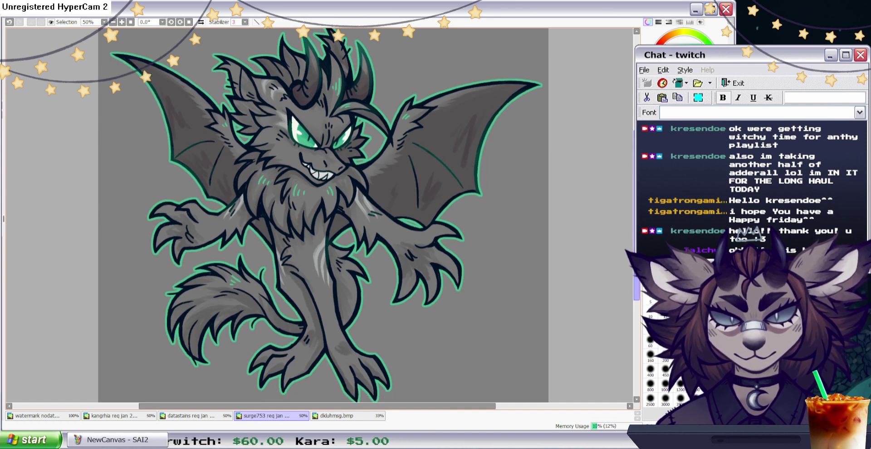
click(1, 182)
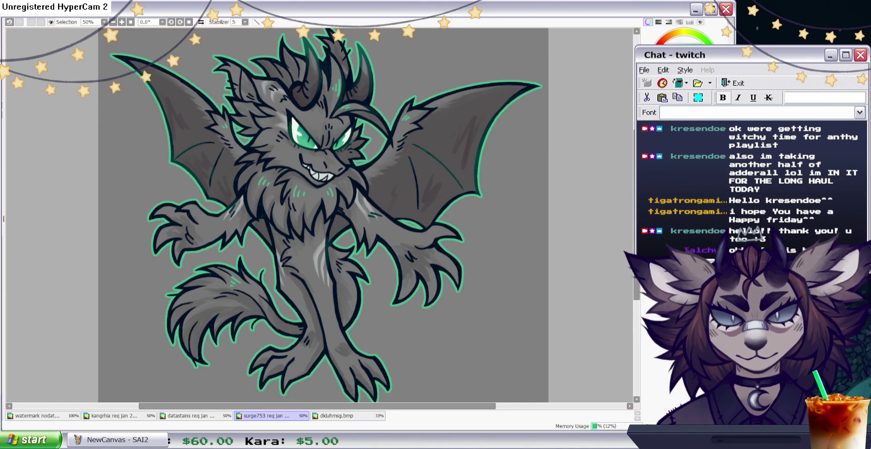
key(ctrl+f)
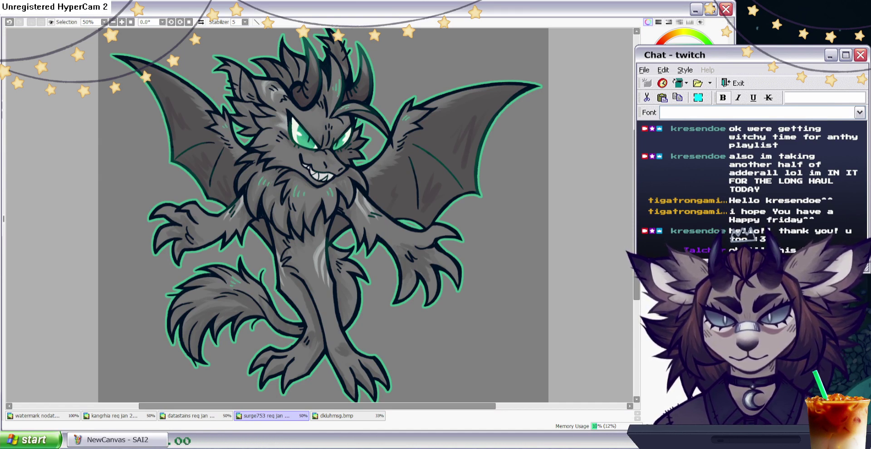
key(b)
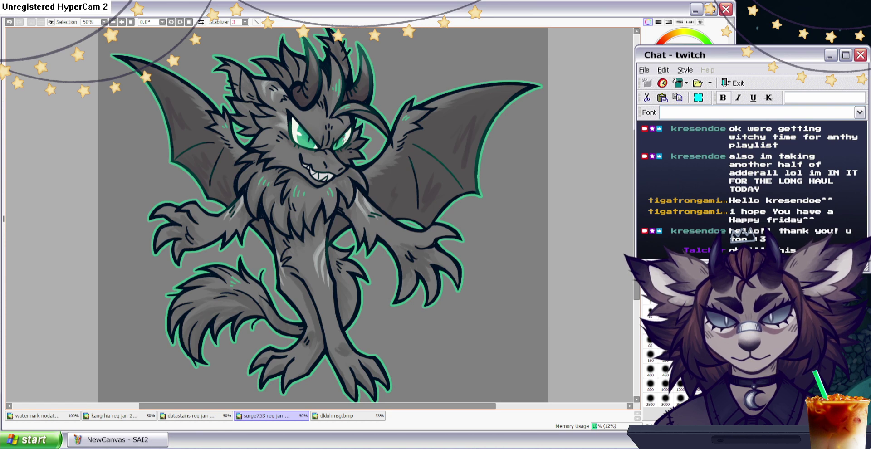
scroll(540, 137, down, 2)
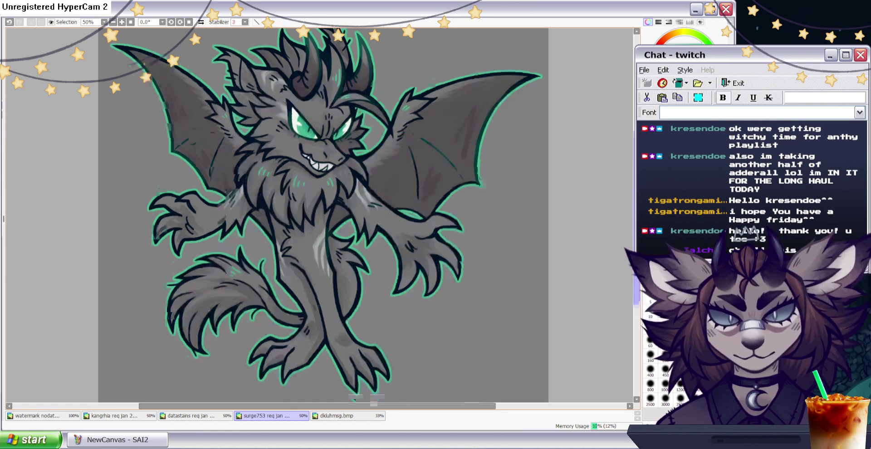
Copy the crown signature from the watermark document, place it beside the creature's lower leg, and recolour it bright green.
click(50, 416)
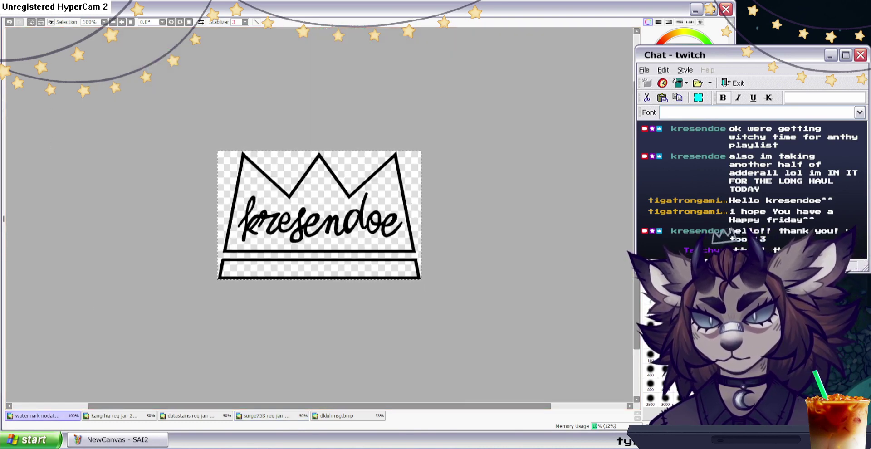
click(271, 416)
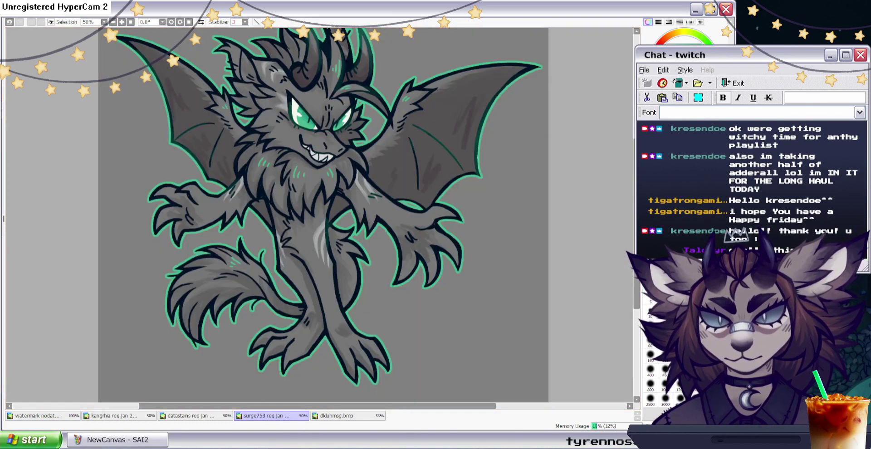
key(ctrl+v)
drag(178, 44, 413, 312)
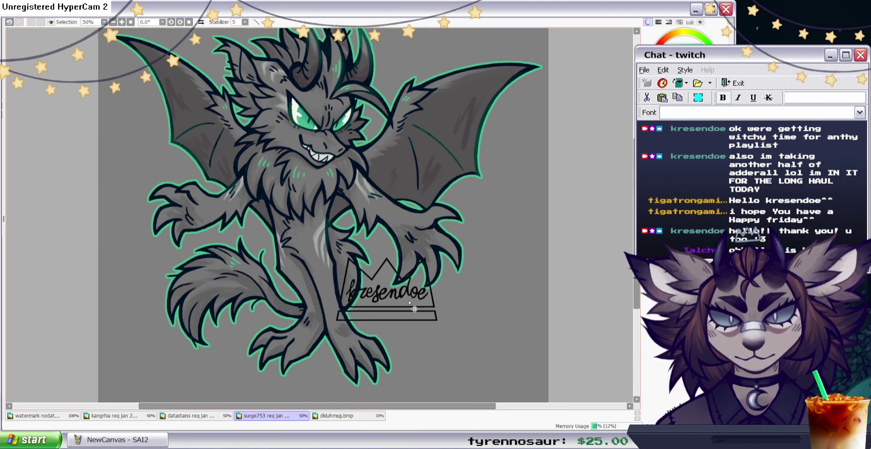
mouse_move(485, 284)
mouse_down()
mouse_move(442, 276)
mouse_move(287, 296)
mouse_up()
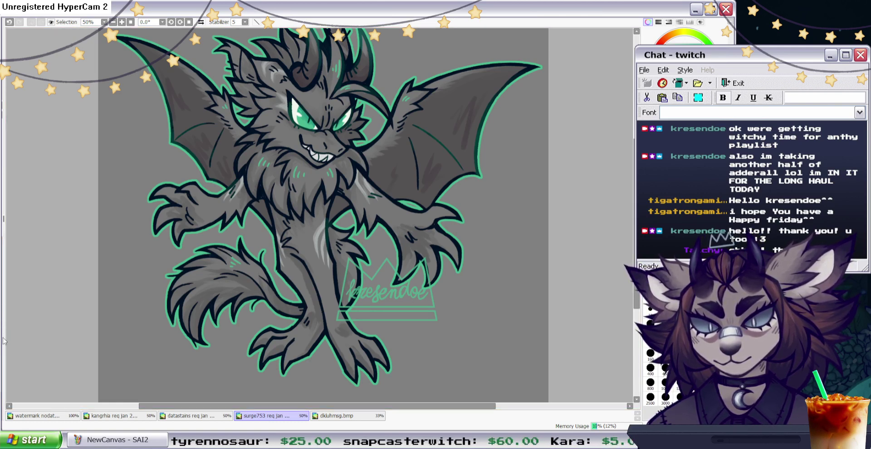
key(Page_Up)
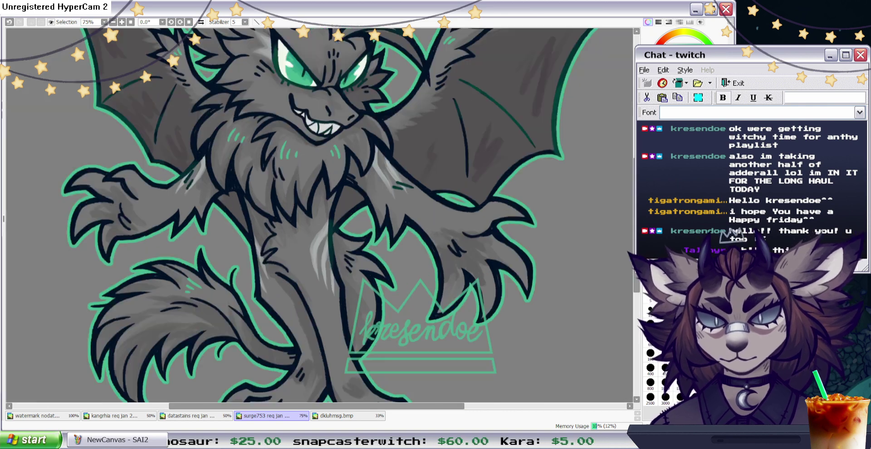
key(ctrl+plus)
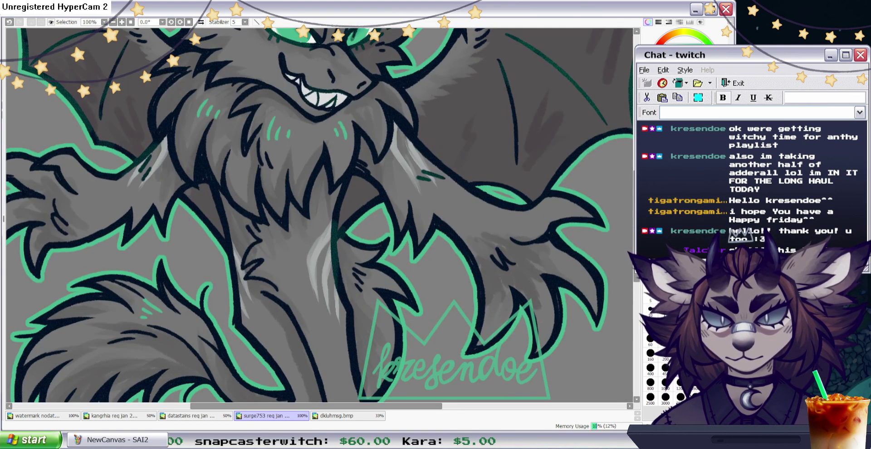
key(Home)
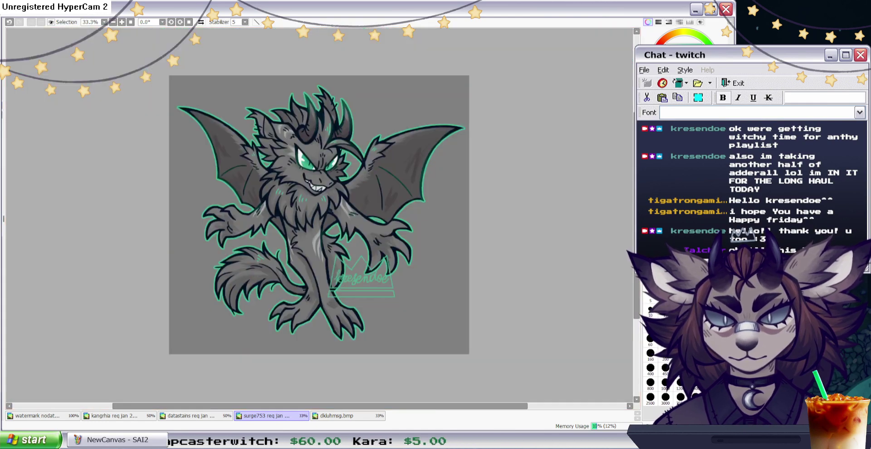
key(ctrl+plus)
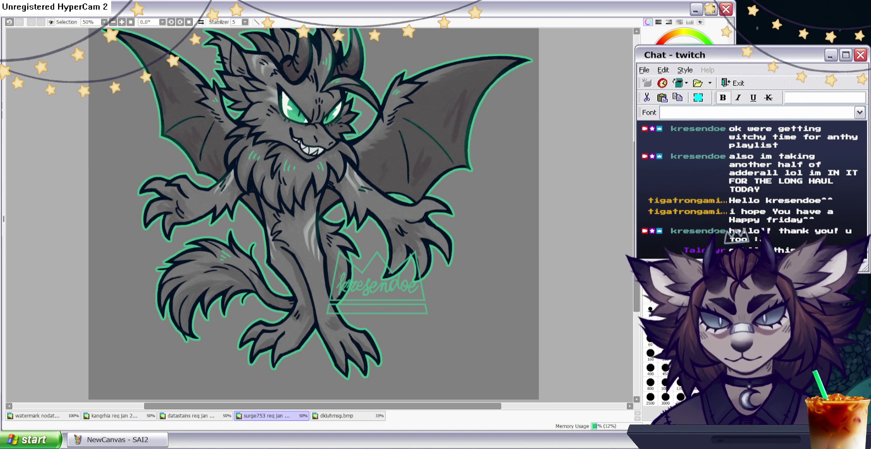
click(81, 15)
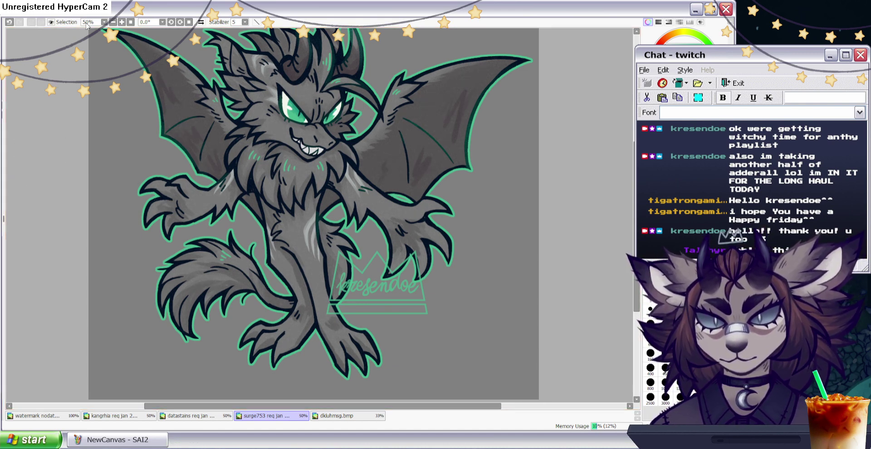
click(148, 30)
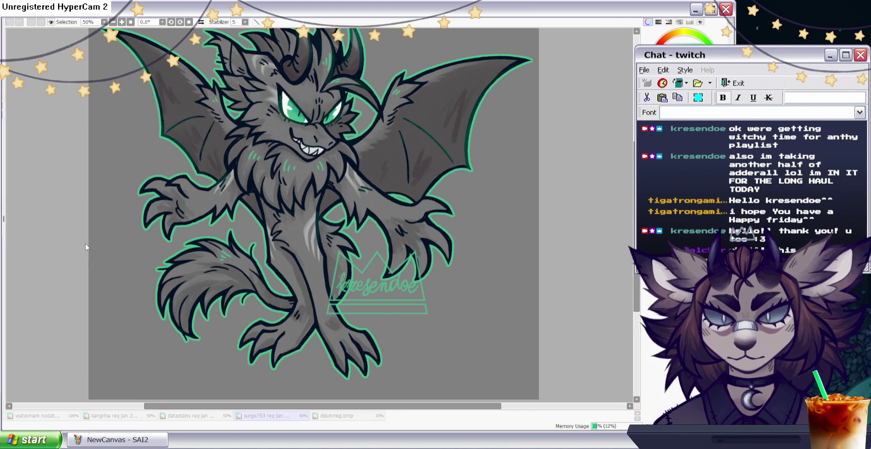
drag(89, 233, 70, 235)
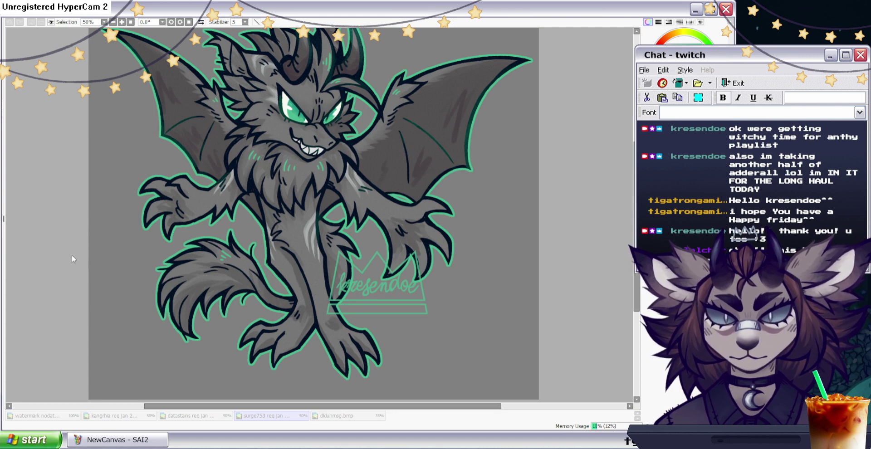
click(108, 275)
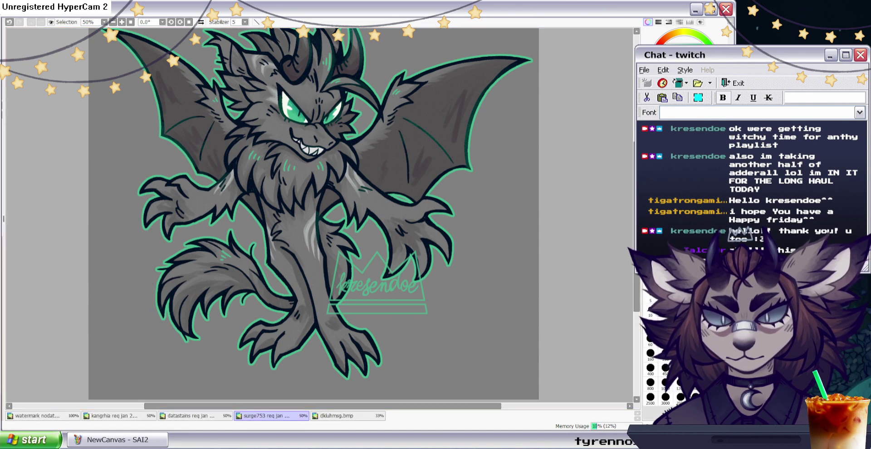
click(142, 23)
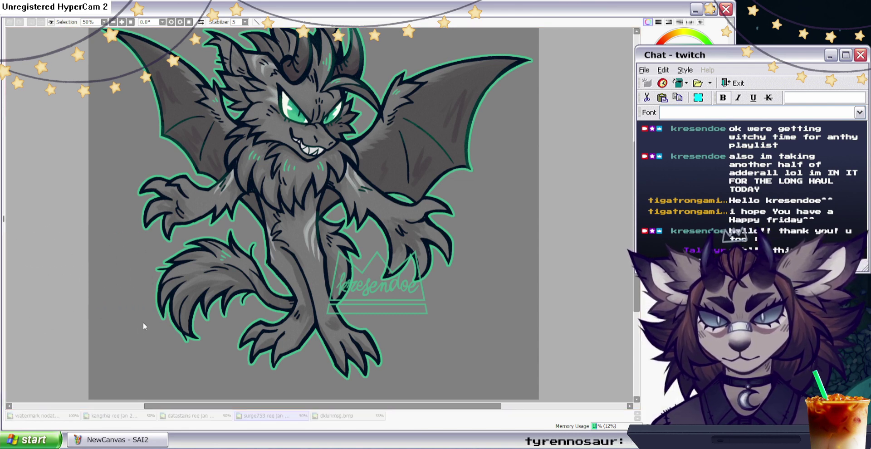
scroll(128, 315, up, 2)
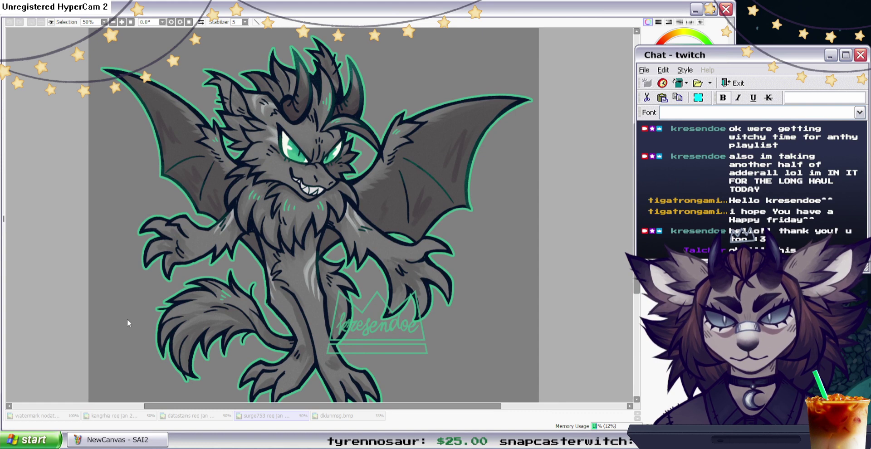
click(145, 365)
scroll(319, 215, down, 1)
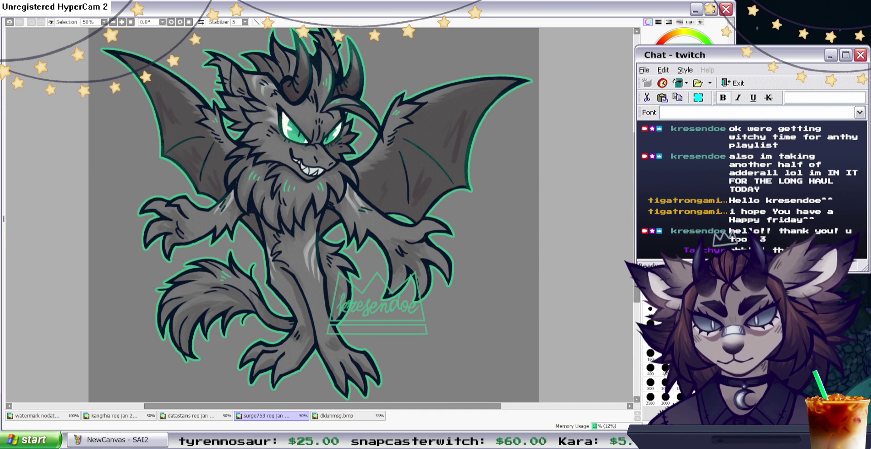
Fill the whole creature with bright green, reduce the fill to a translucent tint, and change its blending mode to a darker one.
key(ctrl+f)
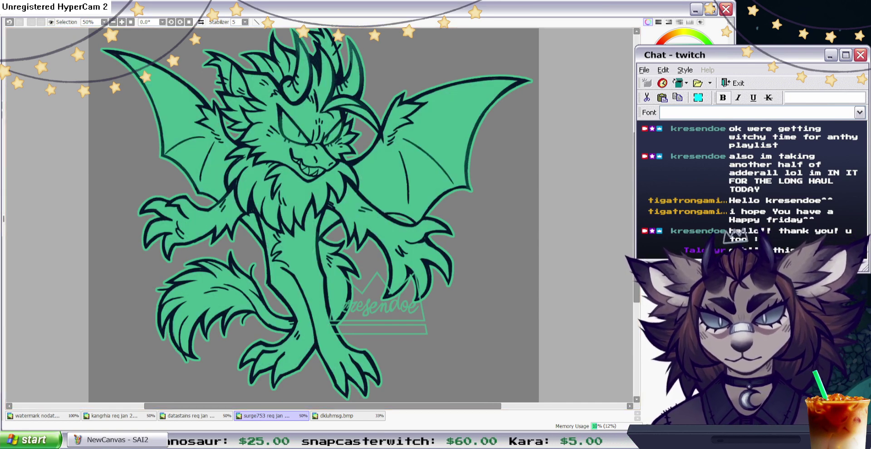
key(ctrl+z)
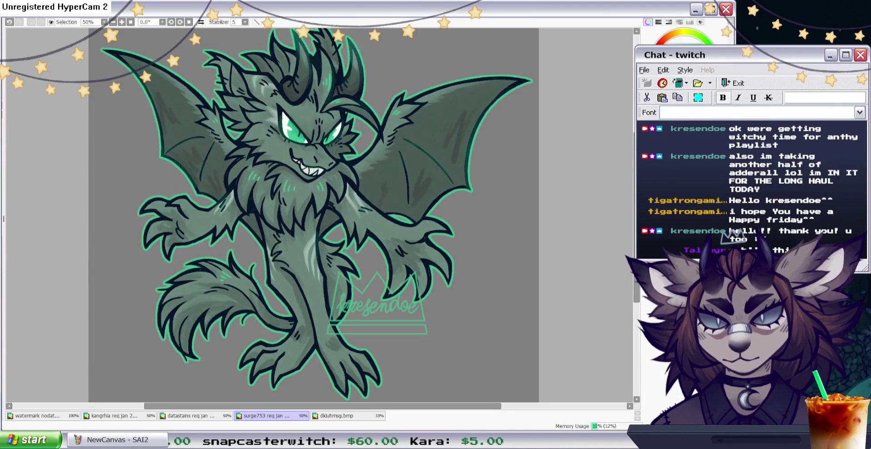
key(Down)
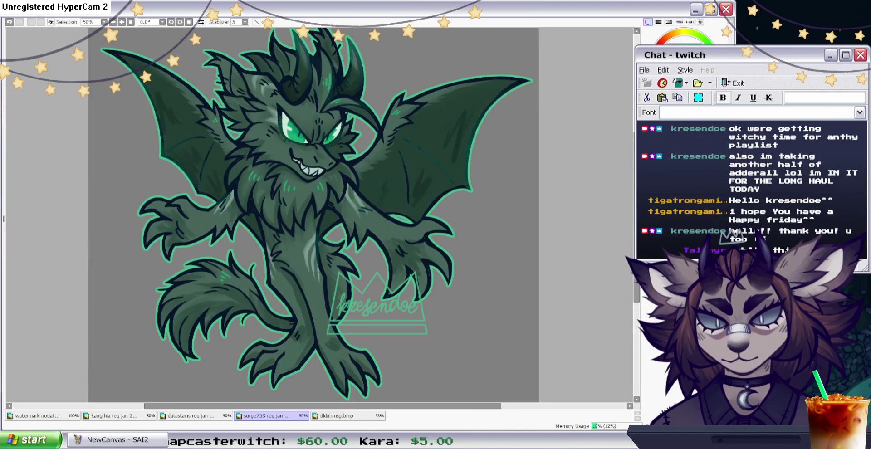
key(Down)
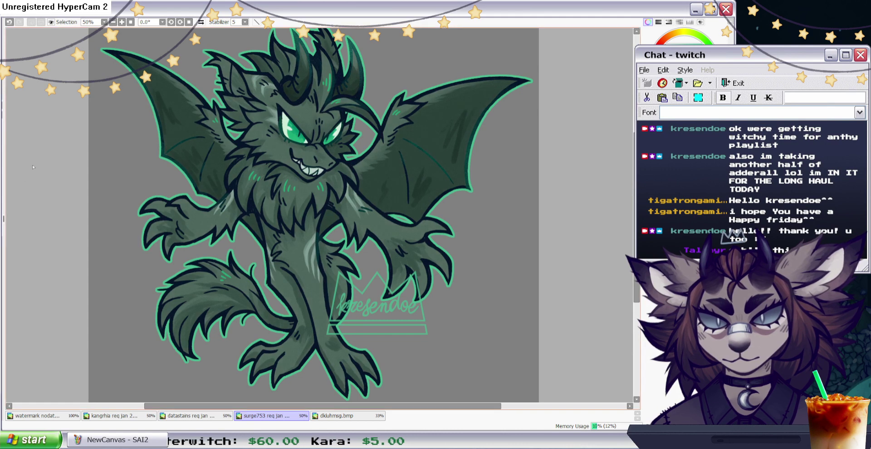
key(Page_Down)
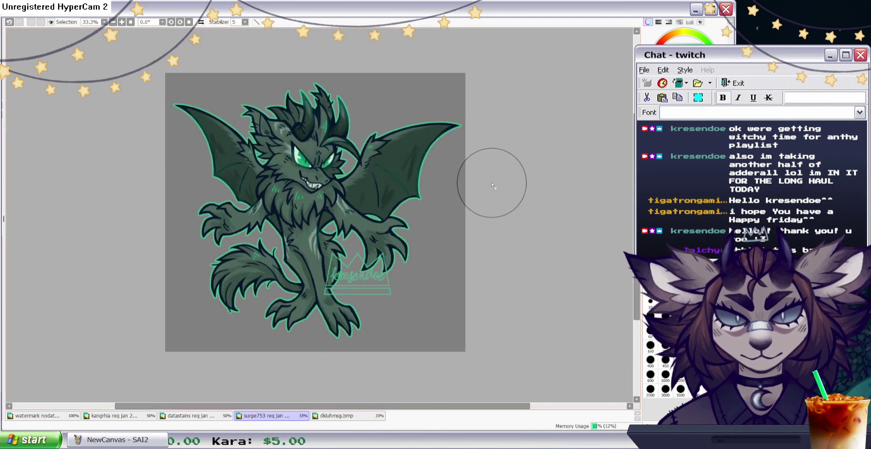
Fade the green tint out of the creature's head, wings and upper body with a large soft brush, keeping it on the legs and tail.
mouse_move(453, 121)
mouse_down()
mouse_move(414, 141)
mouse_move(317, 128)
mouse_move(264, 139)
mouse_move(263, 164)
mouse_move(462, 148)
mouse_up()
click(680, 191)
mouse_move(422, 211)
mouse_down()
mouse_move(392, 206)
mouse_move(284, 230)
mouse_move(207, 195)
mouse_up()
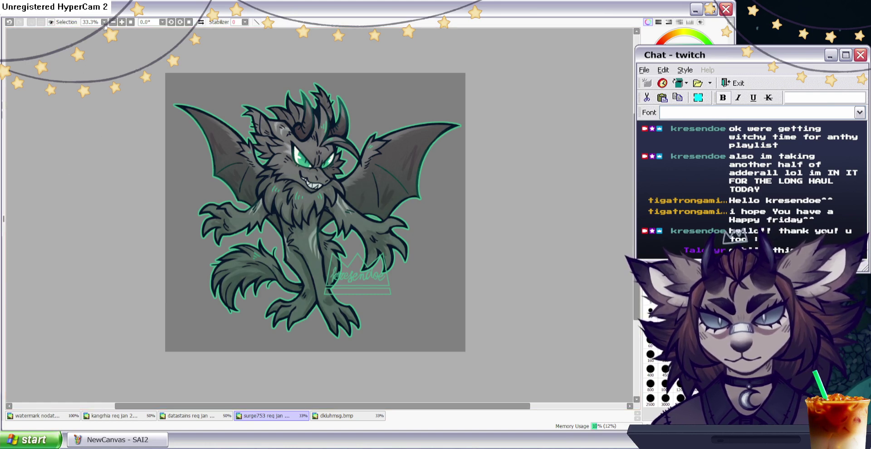
key(ctrl+u)
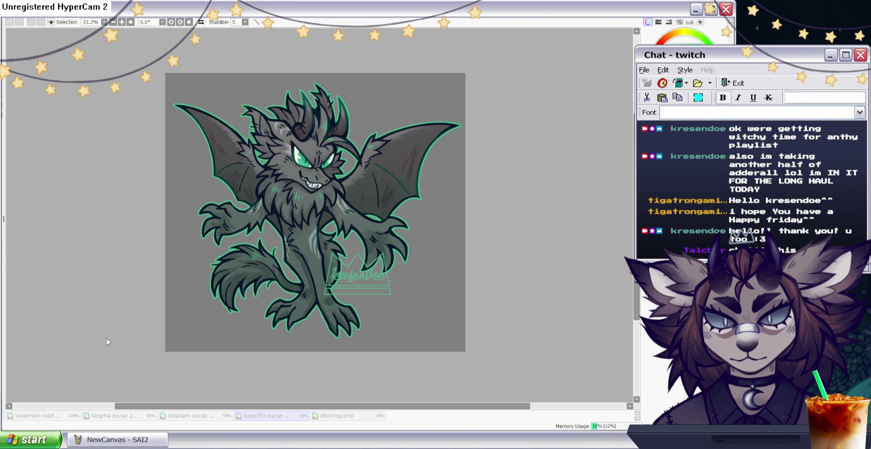
click(146, 364)
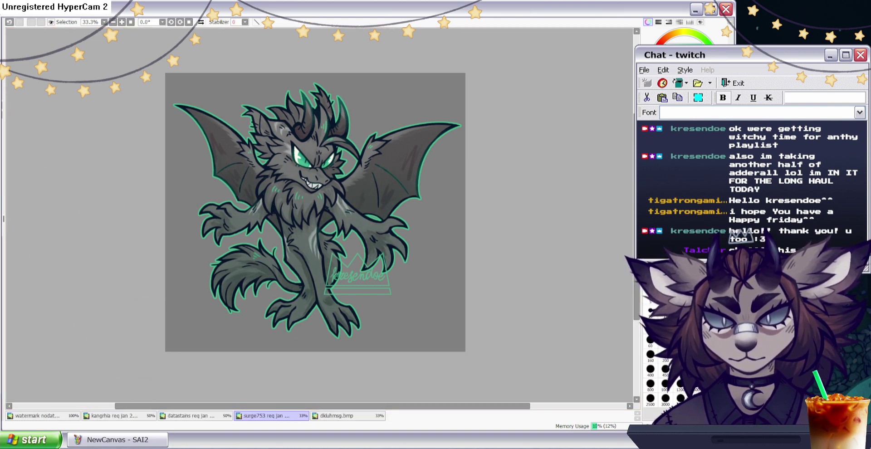
key(ctrl+plus)
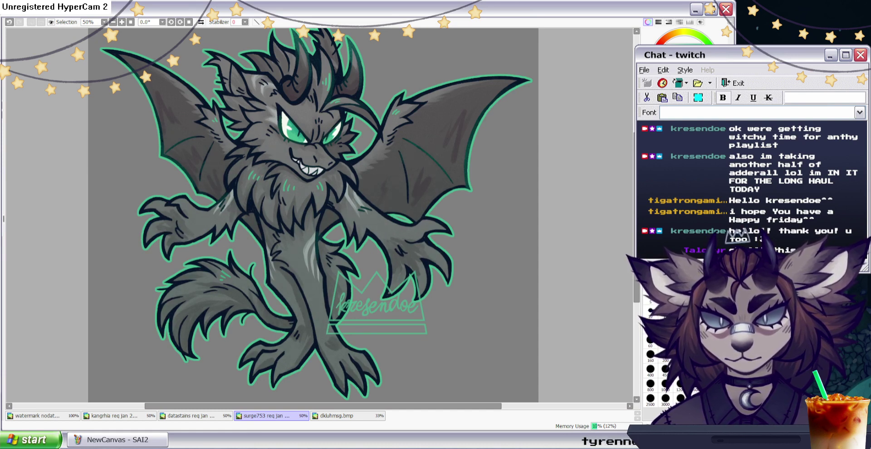
key(ctrl+minus)
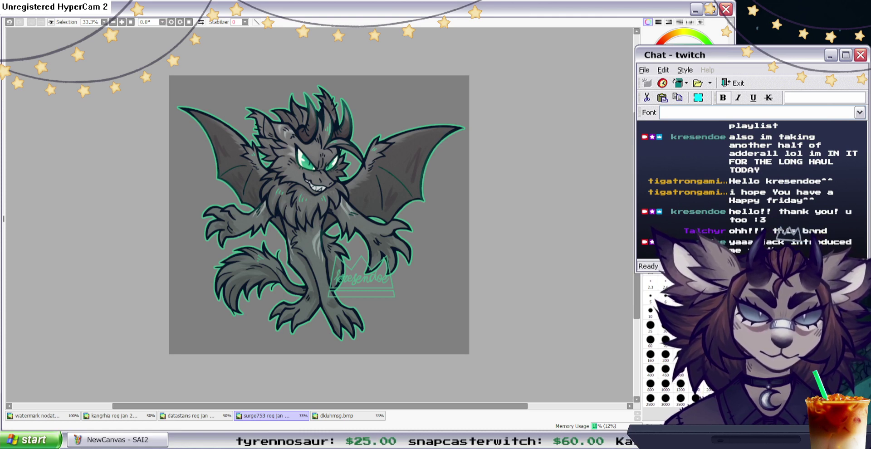
Undo the last soft brush stroke and rework the green tint with a large soft brush across the legs and tail.
drag(636, 216, 636, 218)
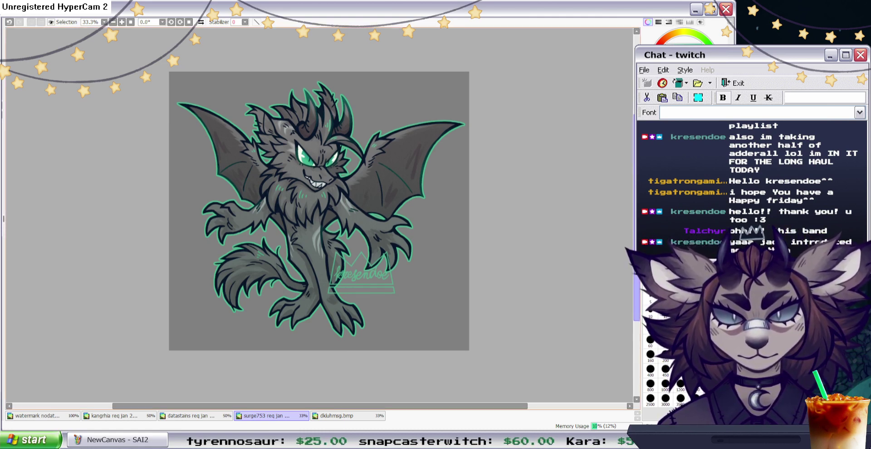
key(alt)
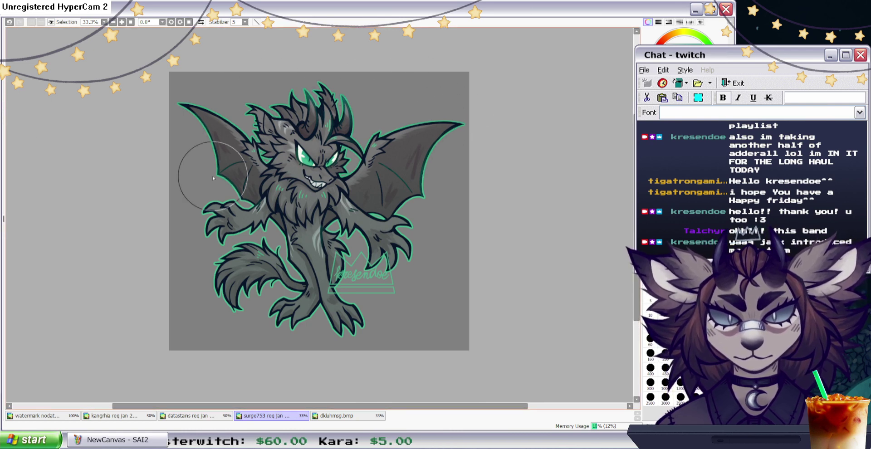
click(9, 22)
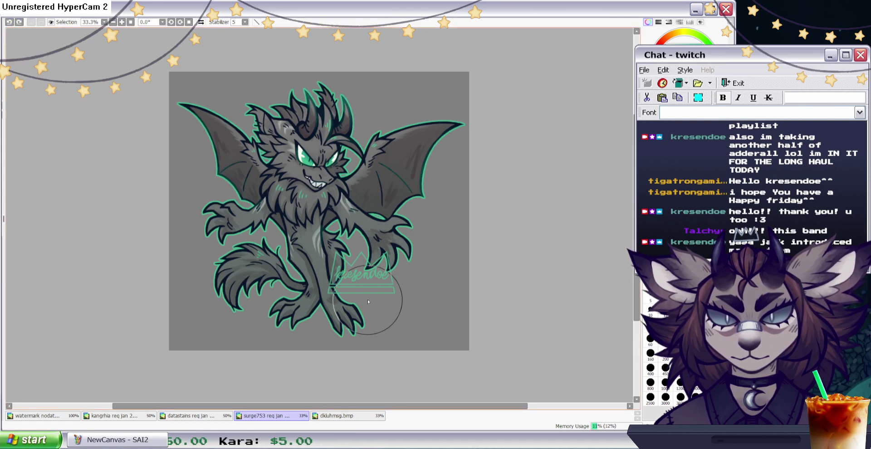
mouse_move(387, 286)
mouse_down()
mouse_move(306, 273)
mouse_move(271, 283)
mouse_up()
click(676, 181)
click(676, 181)
key(Page_Up)
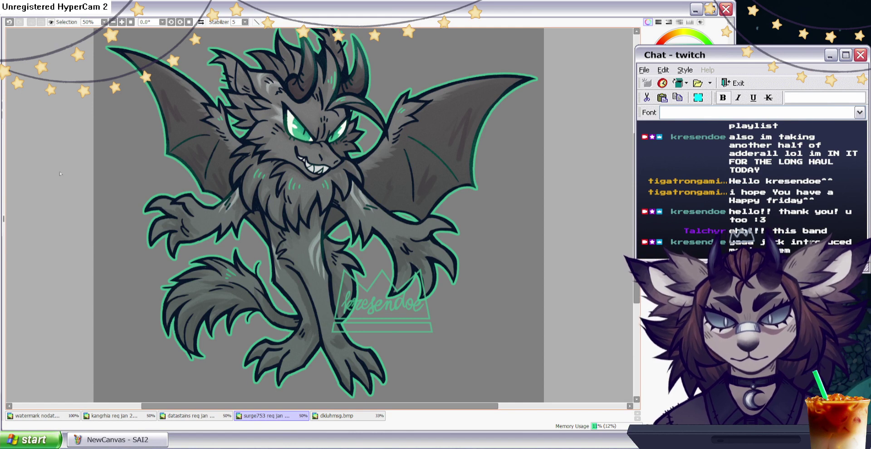
scroll(77, 191, down, 1)
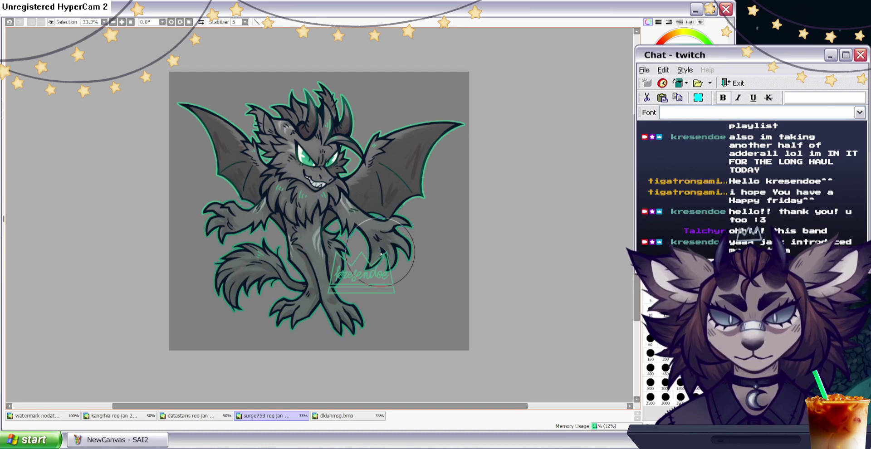
Recolour the crown signature with a green sampled from the creature's outline and shift it closer over the creature's lower leg.
key(b)
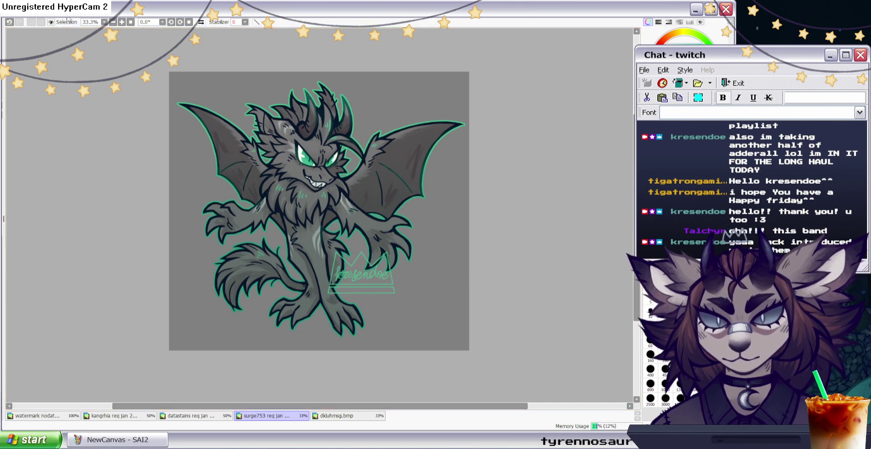
click(146, 23)
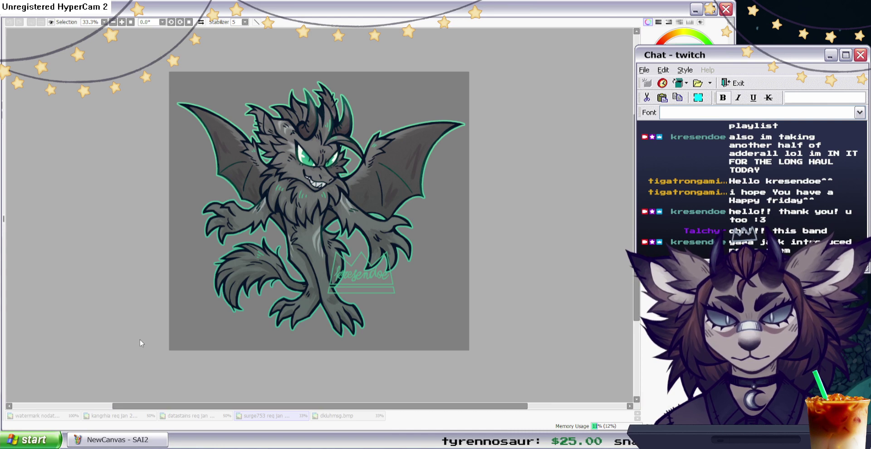
click(141, 367)
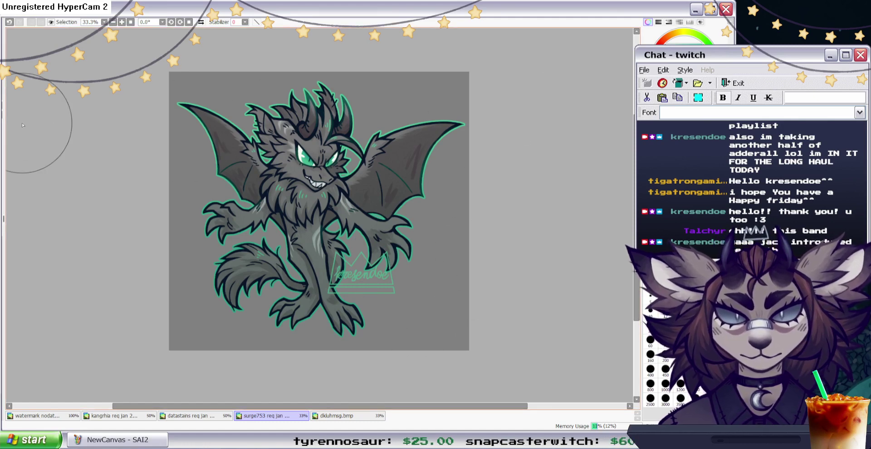
scroll(405, 279, up, 1)
key(alt)
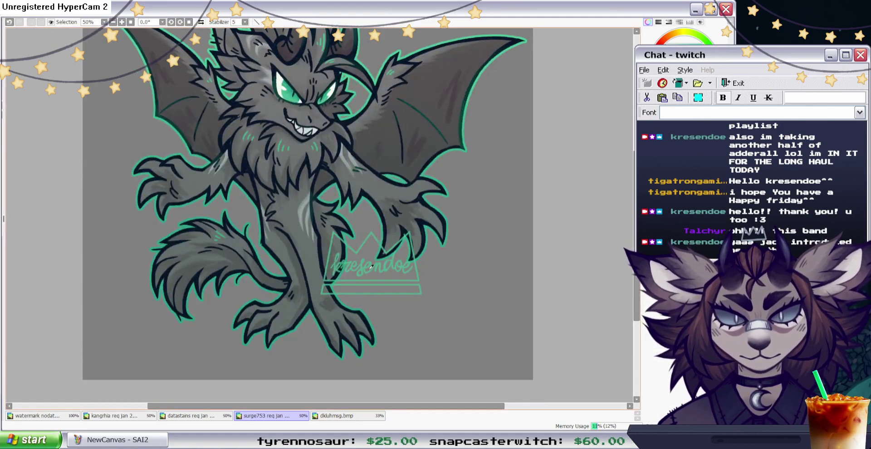
alt+click(343, 356)
drag(362, 247, 436, 272)
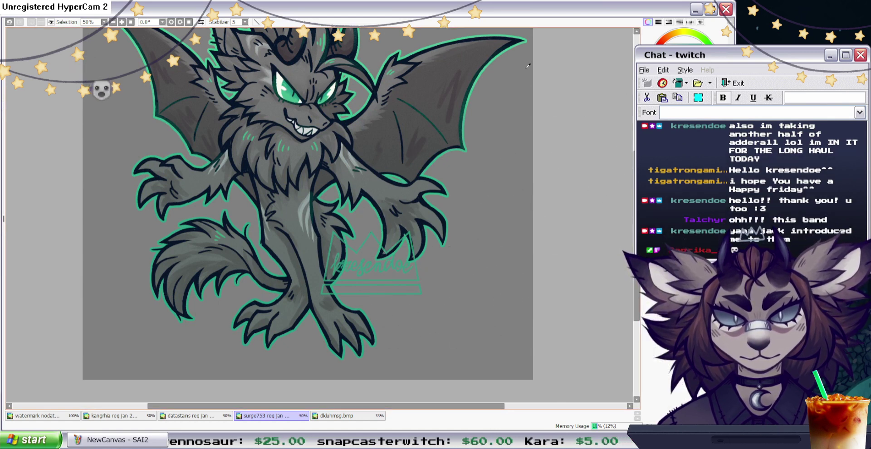
alt+click(397, 52)
mouse_move(367, 251)
mouse_down()
mouse_move(428, 286)
mouse_move(386, 296)
mouse_up()
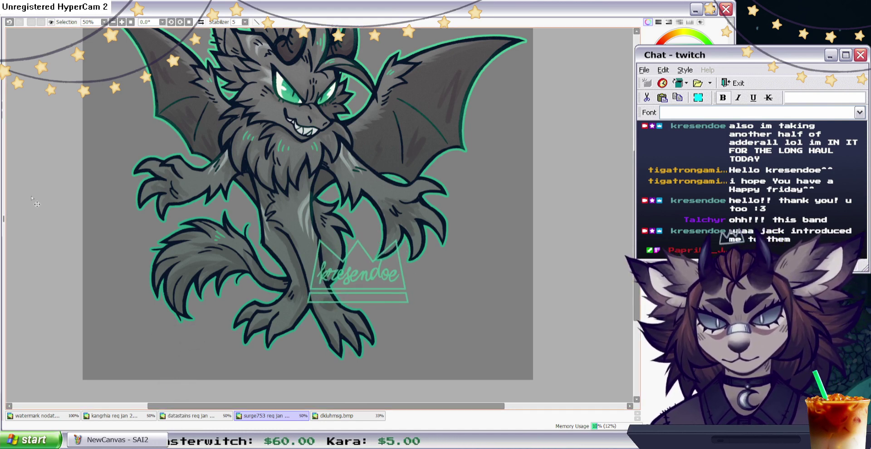
Move the whole creature together with its signature slightly up and to the left on the canvas.
scroll(336, 328, down, 1)
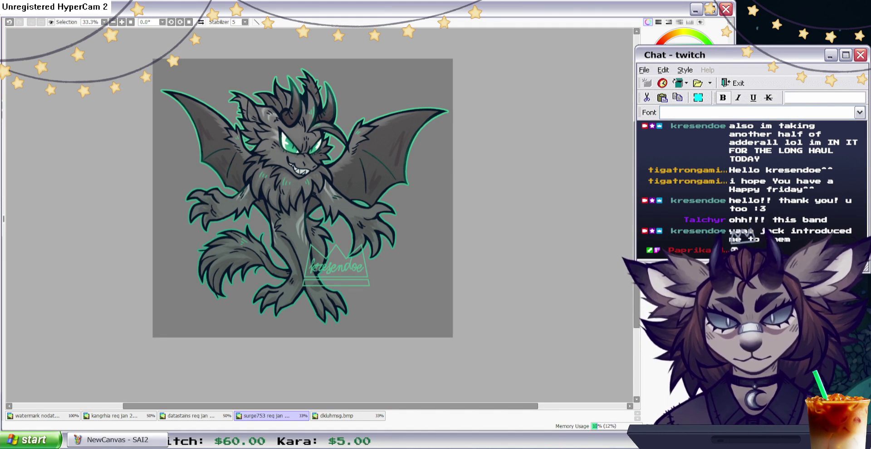
click(80, 15)
click(153, 23)
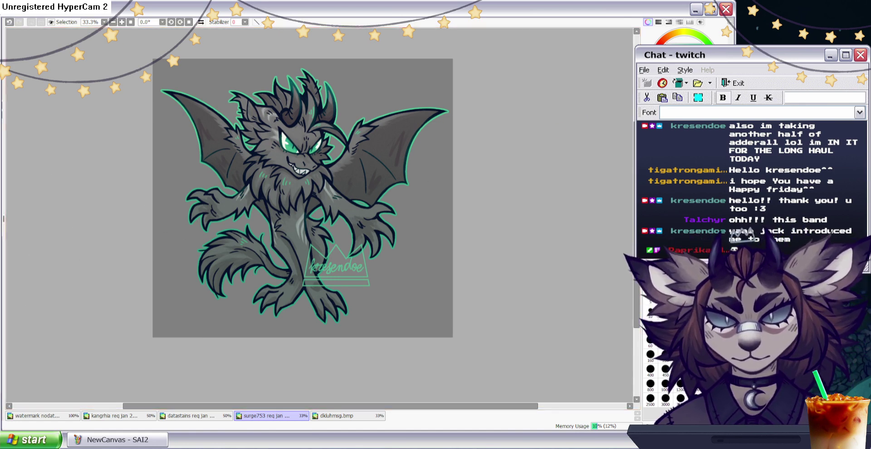
mouse_move(313, 187)
mouse_down()
mouse_move(308, 177)
mouse_move(312, 184)
mouse_up()
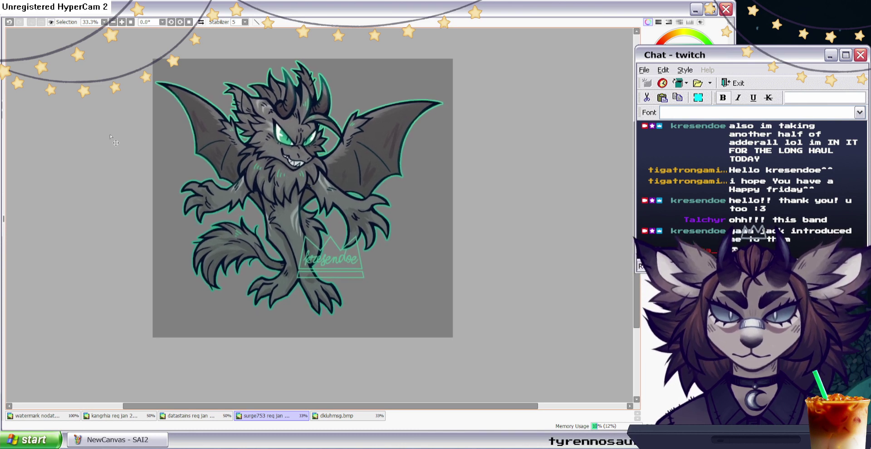
Select the area closely surrounding the creature and crop the canvas to it, trimming the spare margin beside and below the artwork.
key(ctrl+t)
drag(152, 58, 445, 318)
key(super+Down)
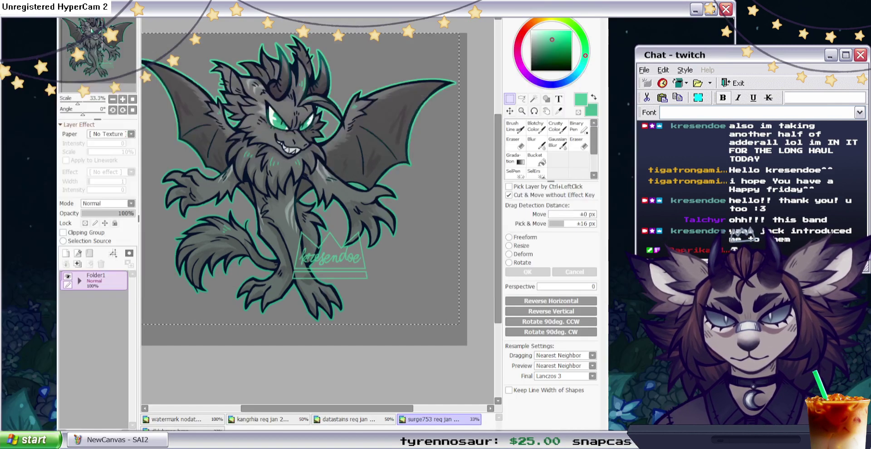
key(Tab)
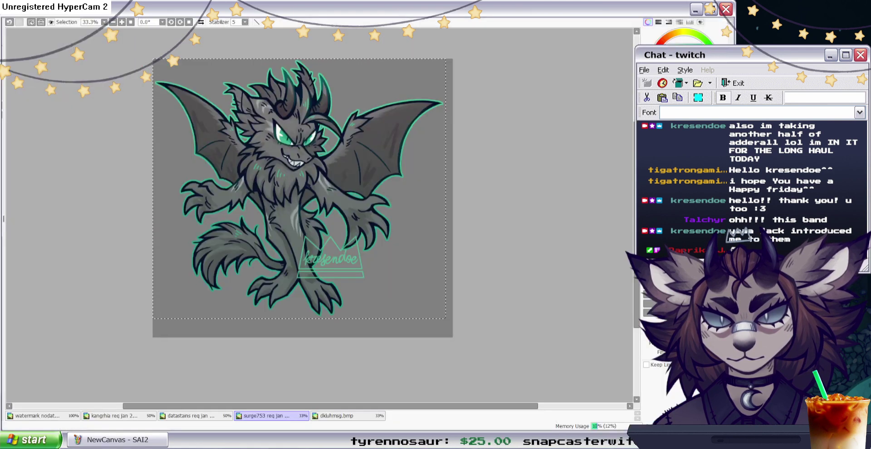
click(29, 22)
scroll(327, 267, up, 4)
scroll(504, 216, down, 3)
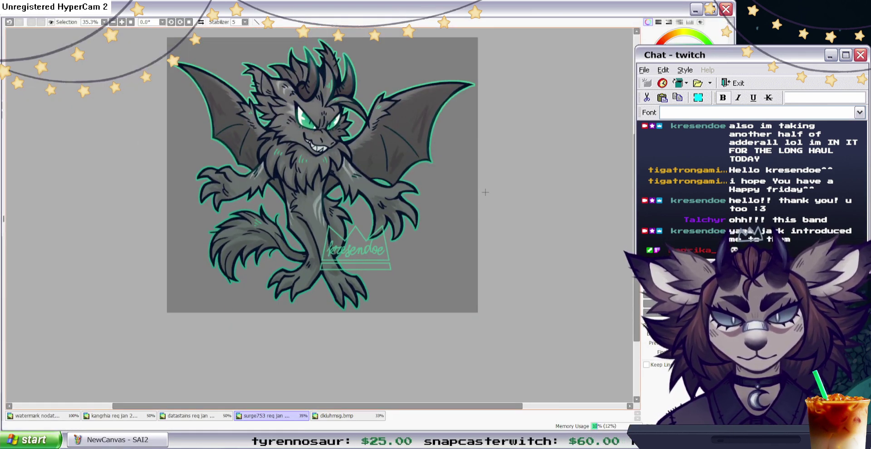
scroll(506, 214, down, 1)
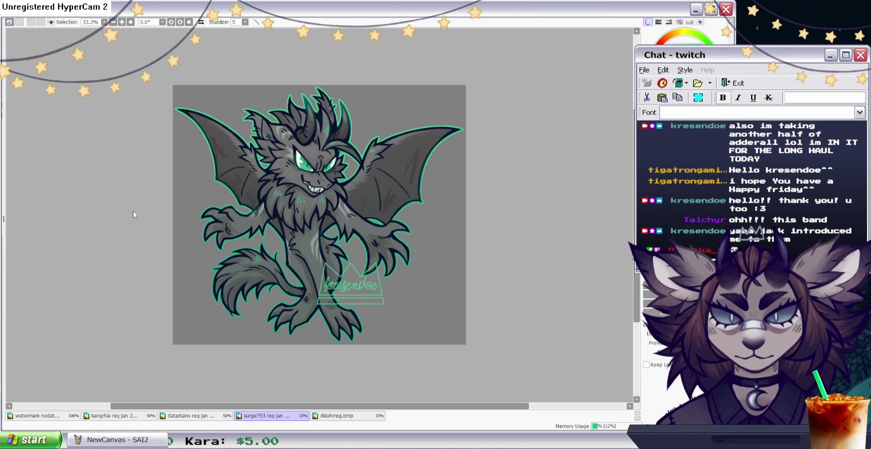
Take the crown signature away and bring it back, and close the creature's grey dragon reference sheet.
key(ctrl+z)
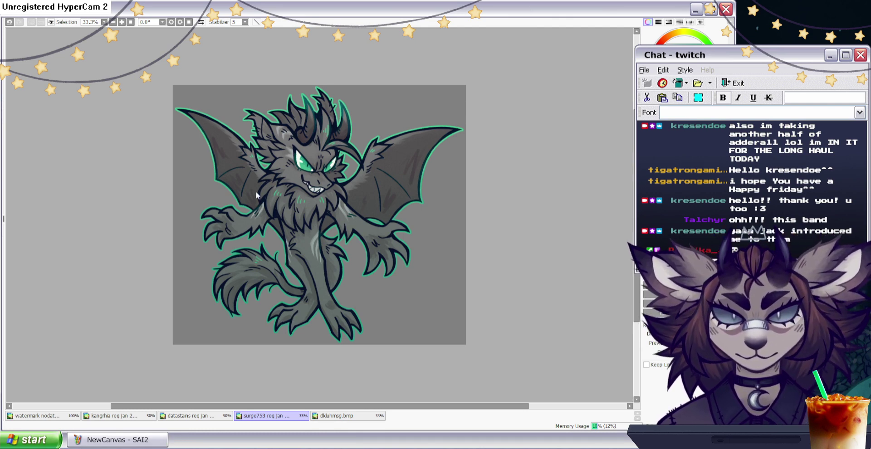
key(ctrl+y)
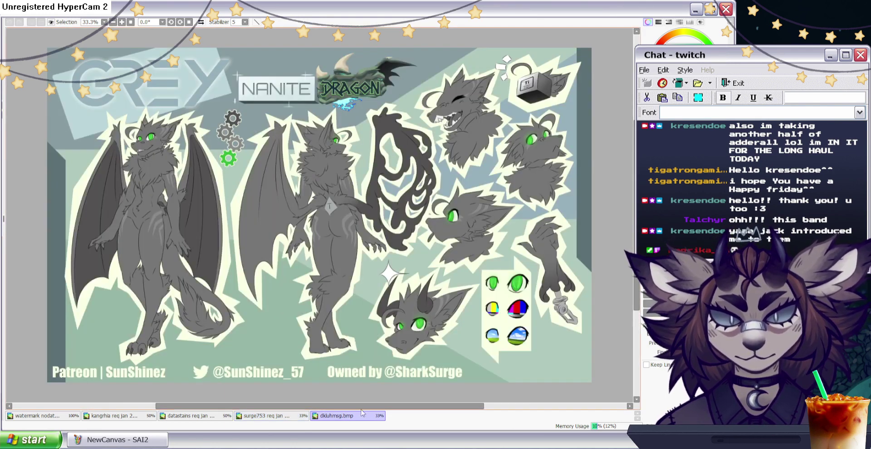
click(363, 415)
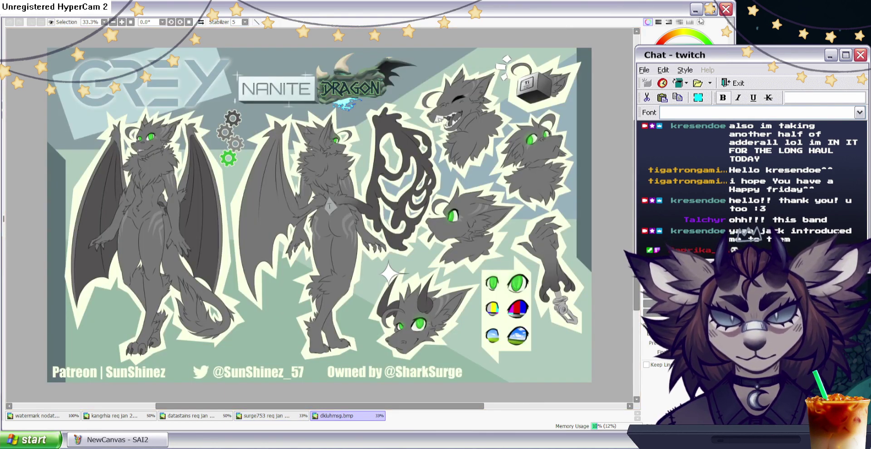
key(ctrl+w)
scroll(364, 194, up, 1)
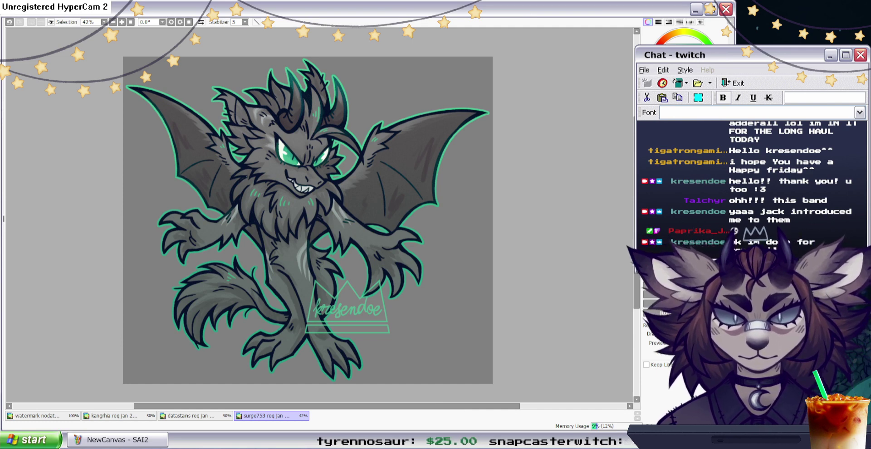
Review the finished polaroid portrait and the guitar-playing wolf drawing, and return to the winged creature's document.
click(200, 417)
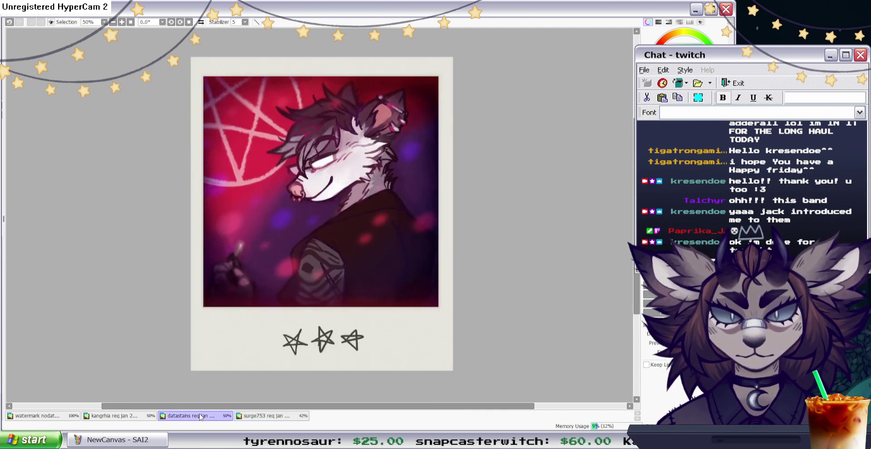
click(144, 416)
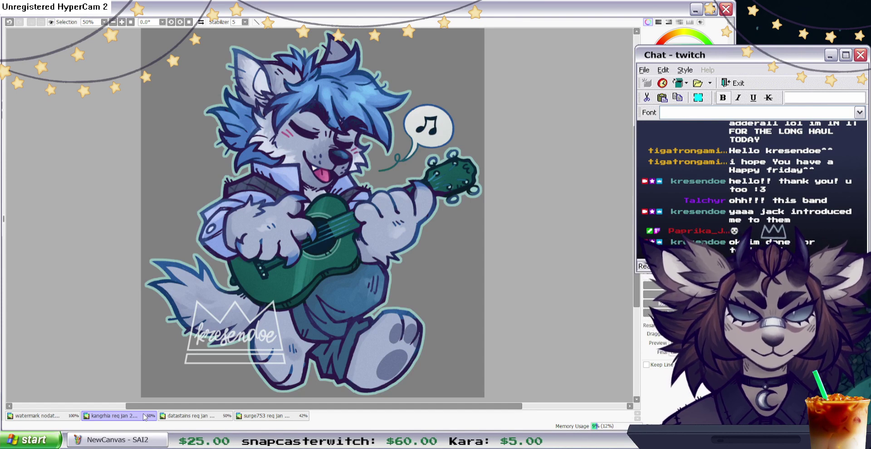
click(191, 418)
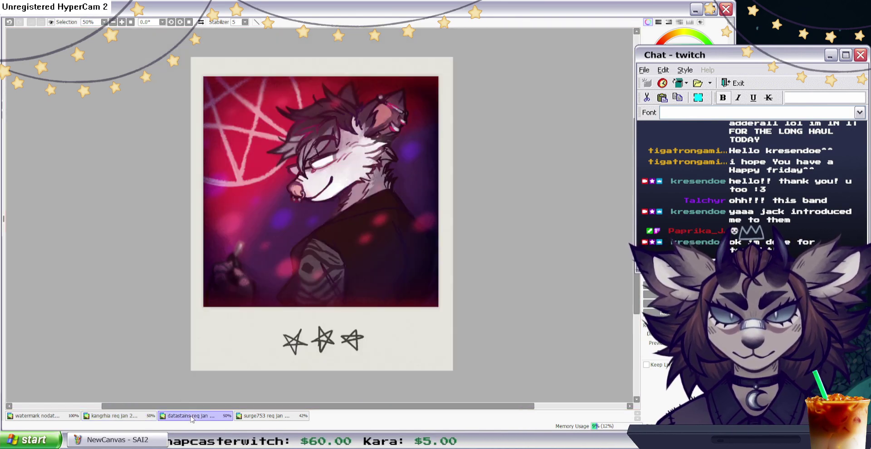
click(255, 418)
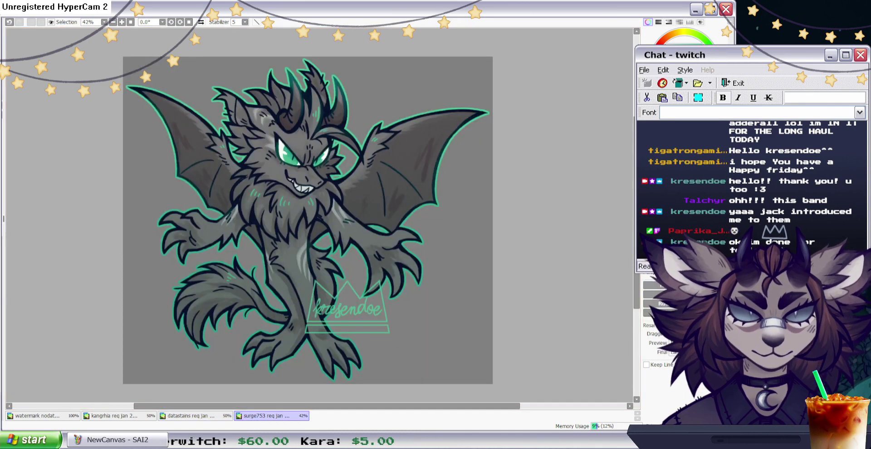